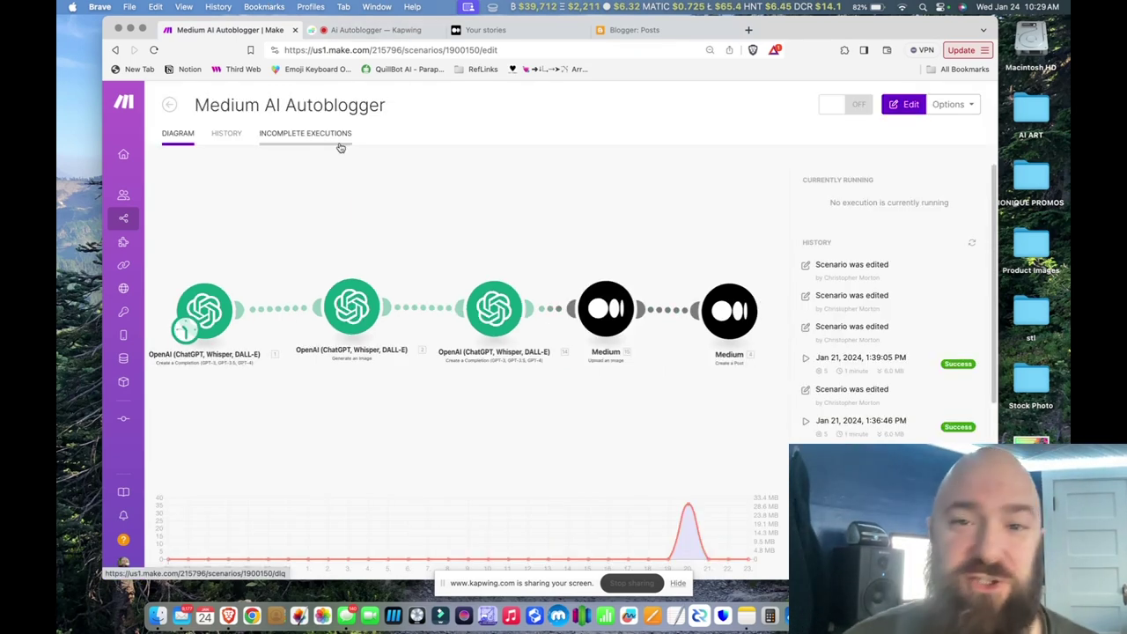
- Leave the Medium AI Autoblogger scenario and go back to the AI Autoblogger Templates folder
click(169, 104)
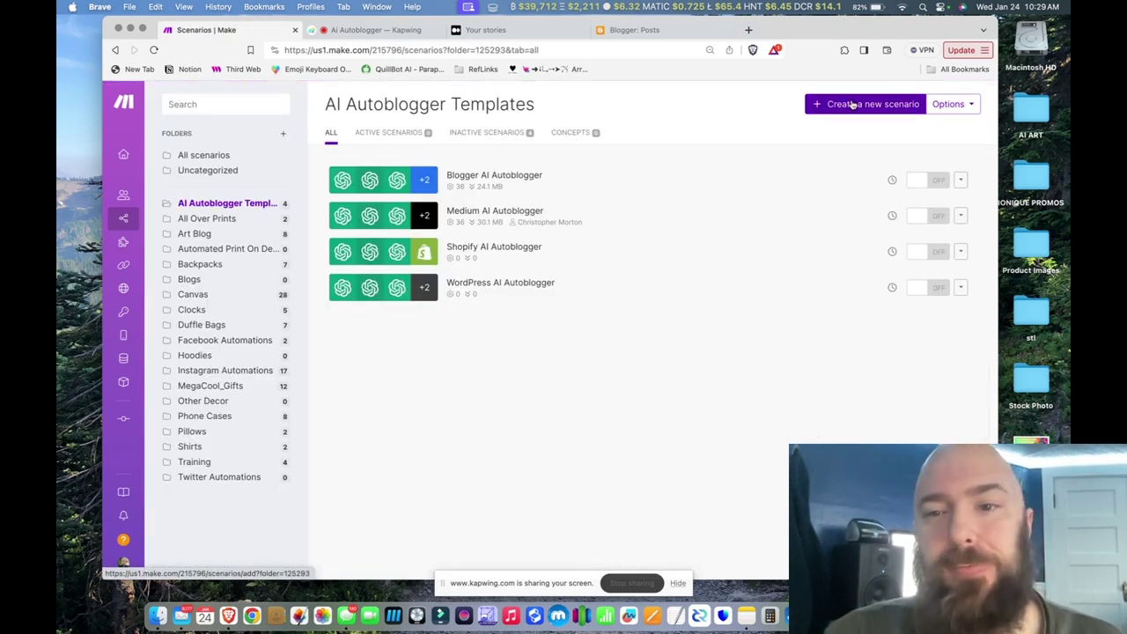
- Create a new scenario whose first module is OpenAI Create a Completion
click(850, 104)
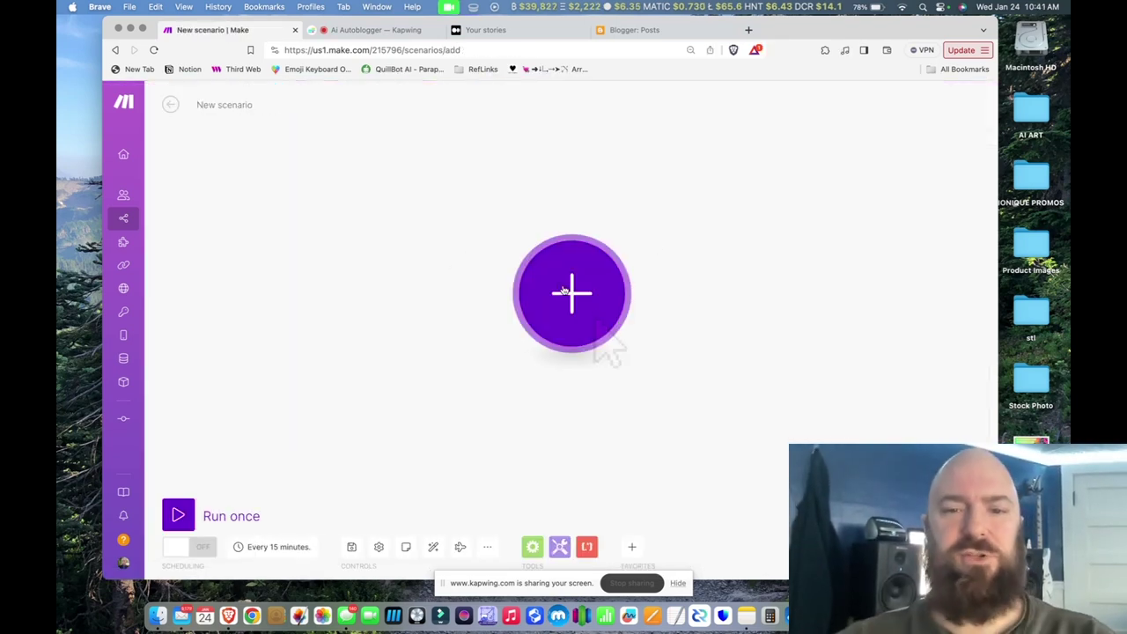
click(568, 292)
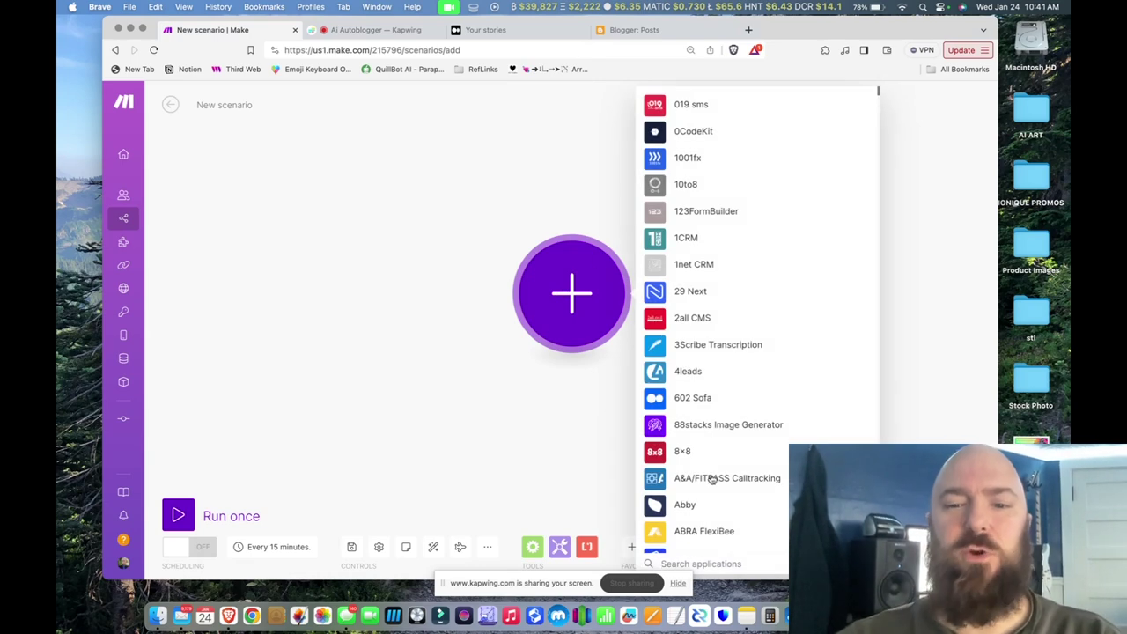
click(709, 563)
text(open)
click(754, 104)
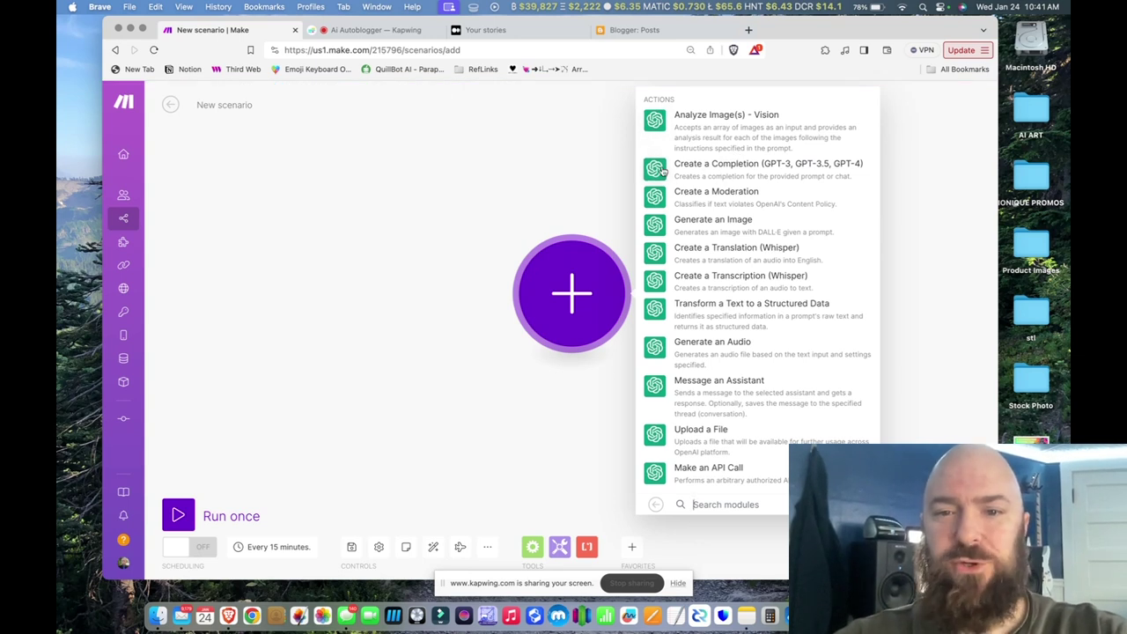
click(729, 175)
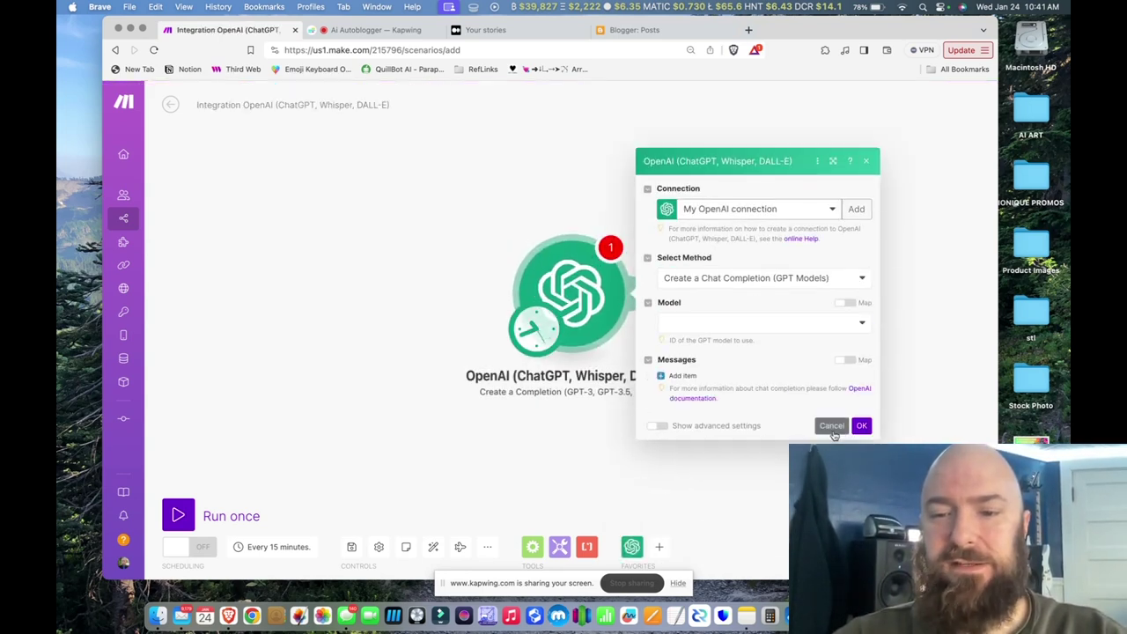
click(832, 425)
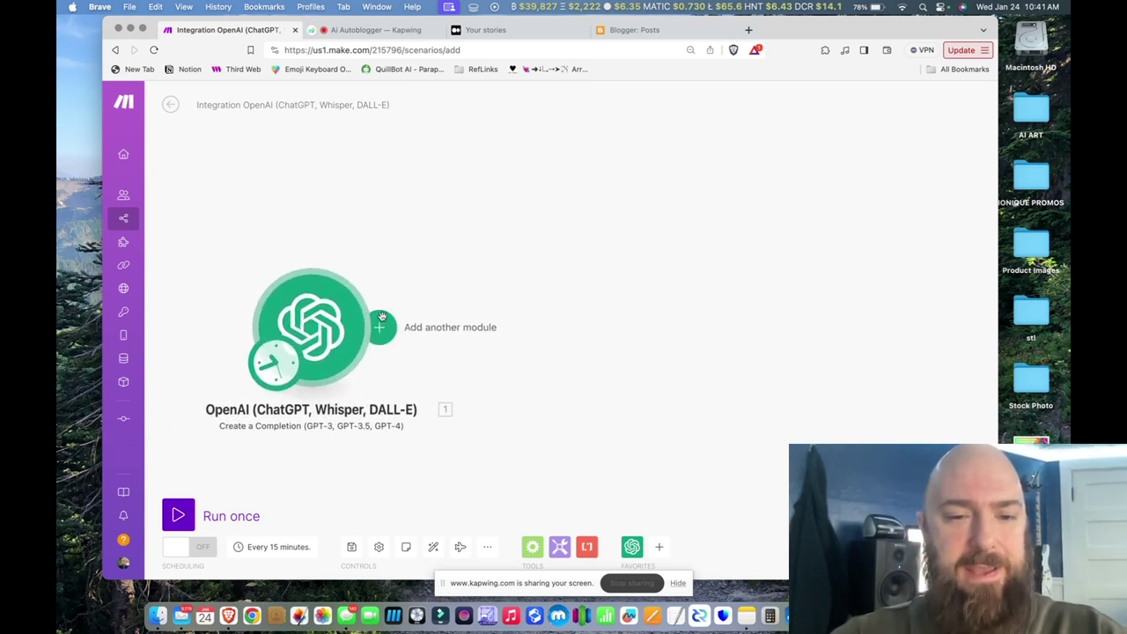
- Chain an OpenAI Generate an Image module and a second OpenAI completion module after it
click(381, 326)
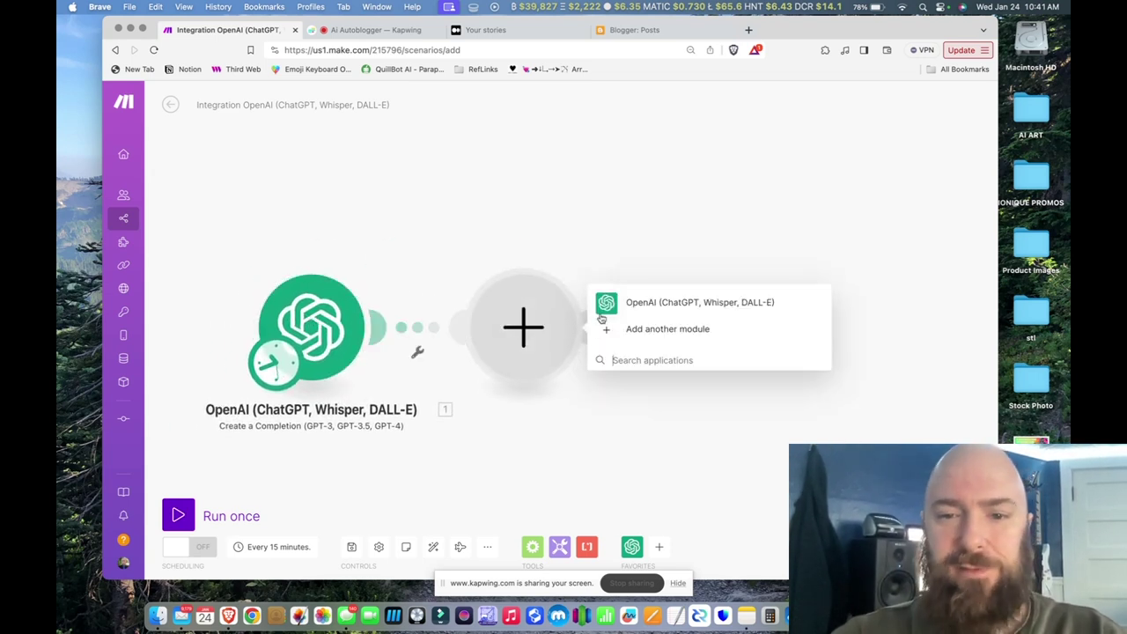
click(641, 304)
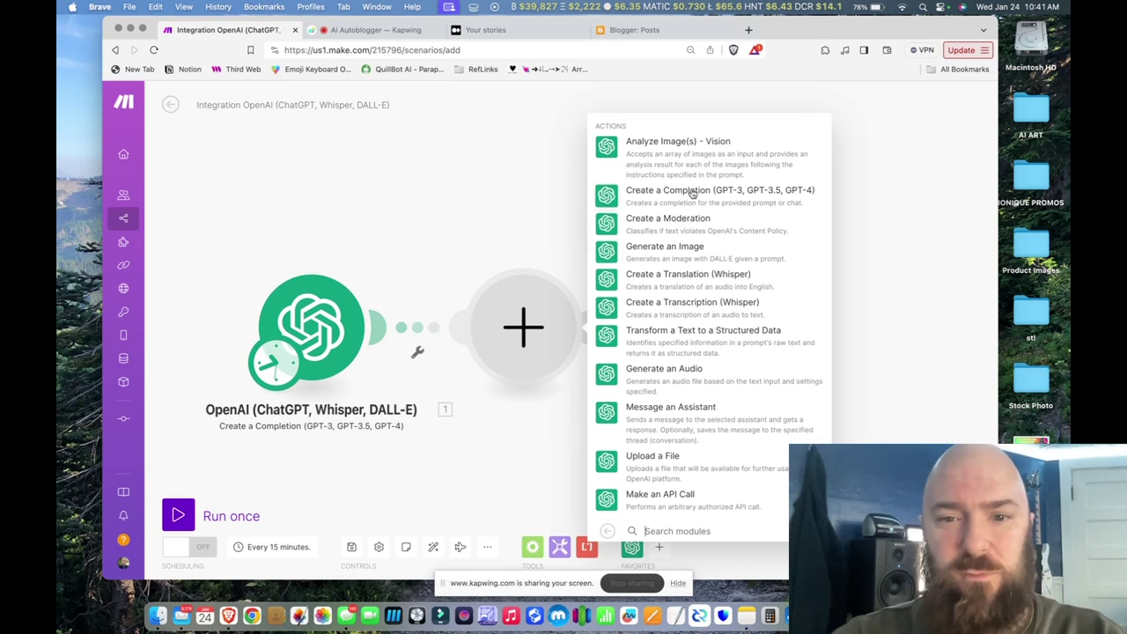
click(680, 254)
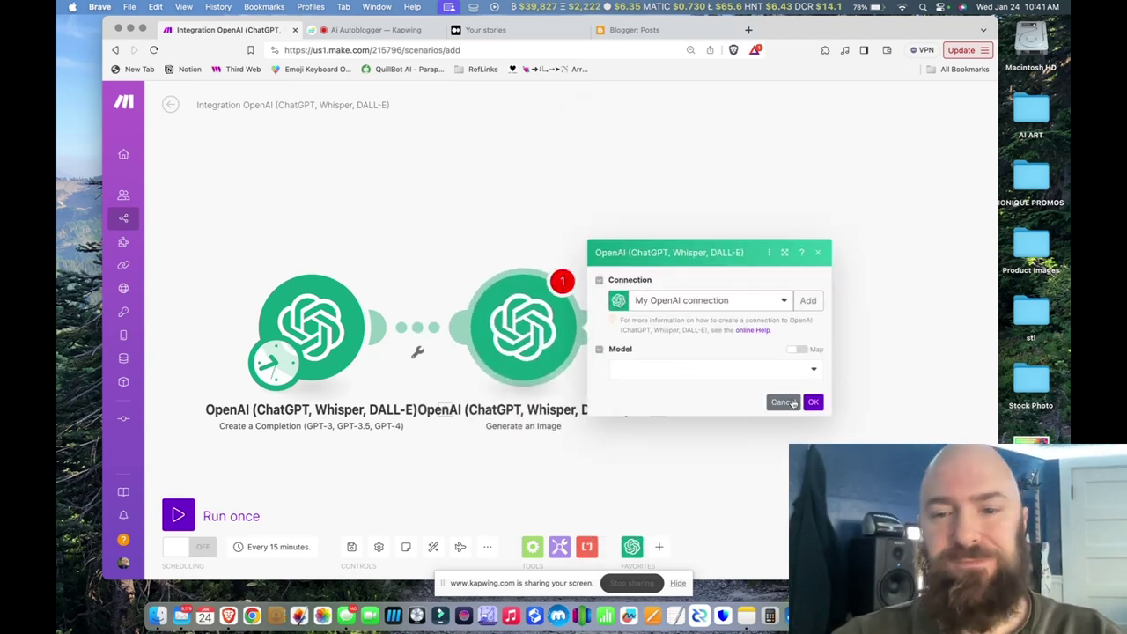
click(791, 404)
click(595, 319)
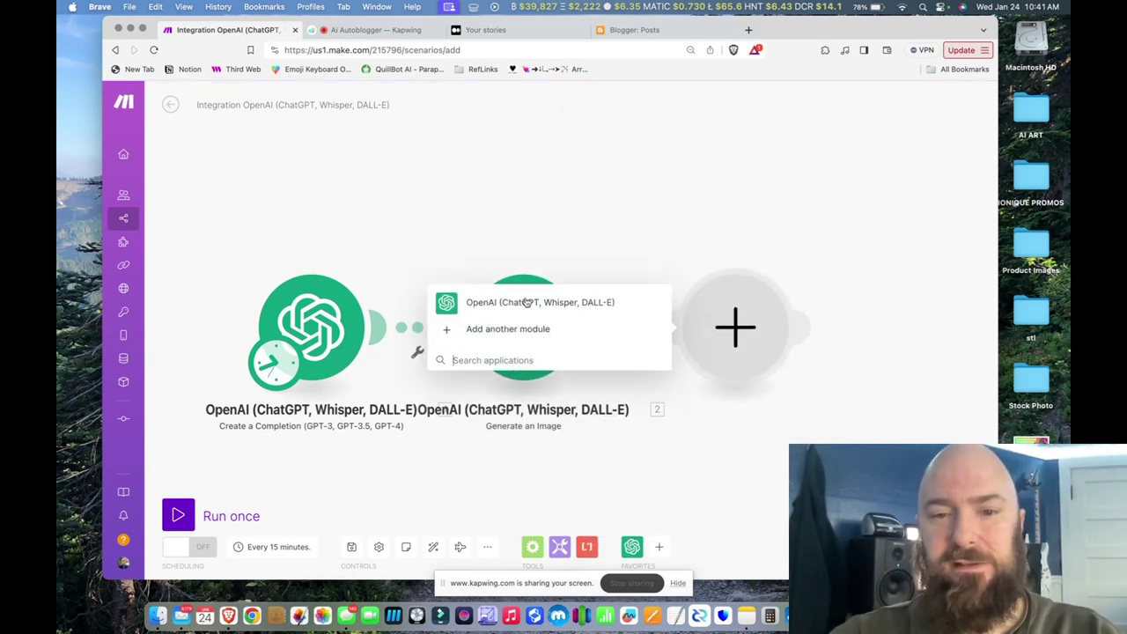
click(523, 303)
click(577, 192)
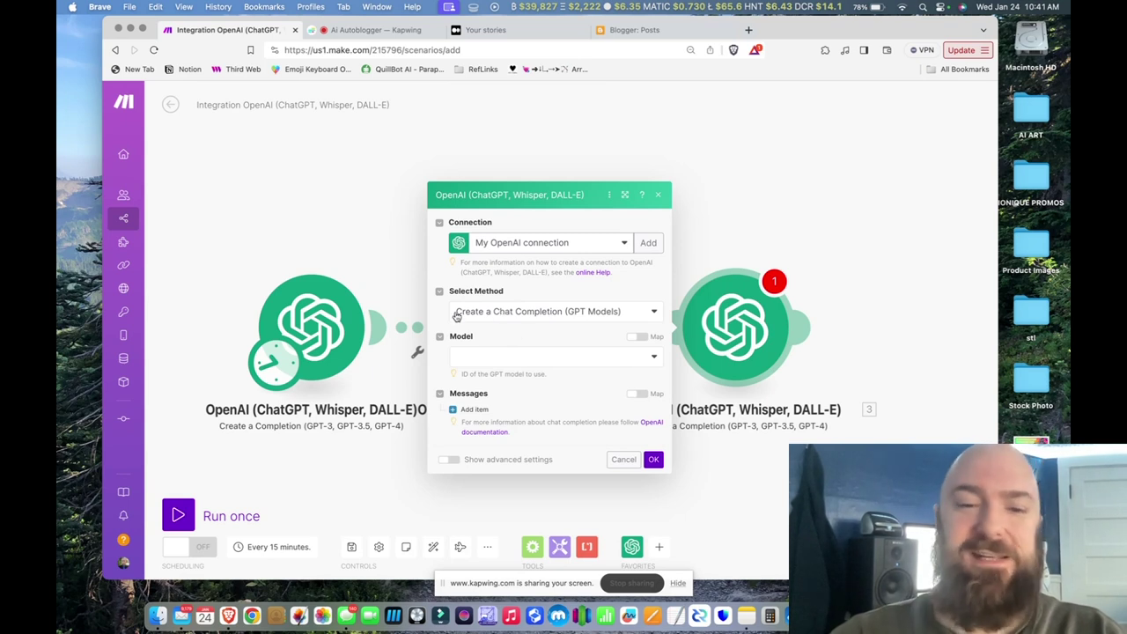
- Keep Create a Chat Completion as the method and choose the gpt-3.5-turbo model
click(537, 317)
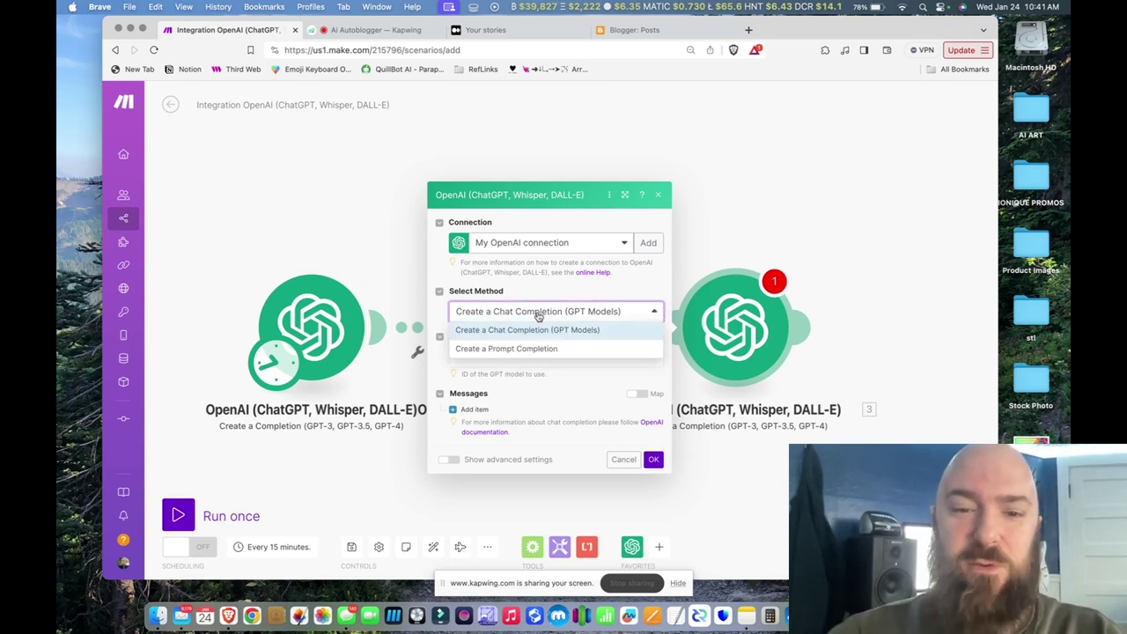
click(550, 286)
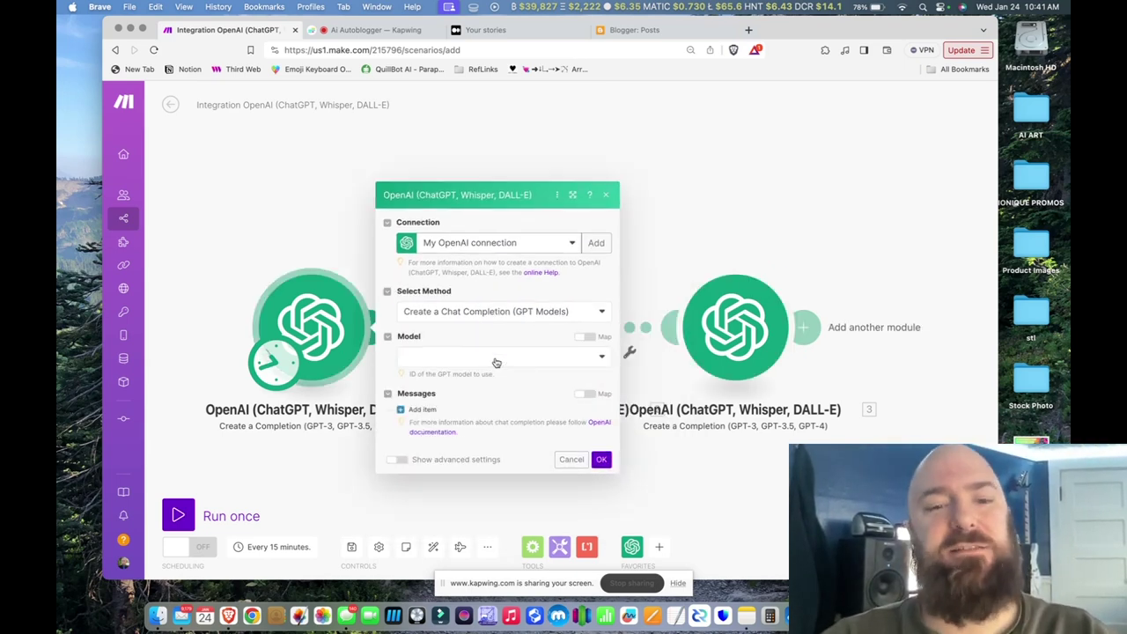
click(486, 357)
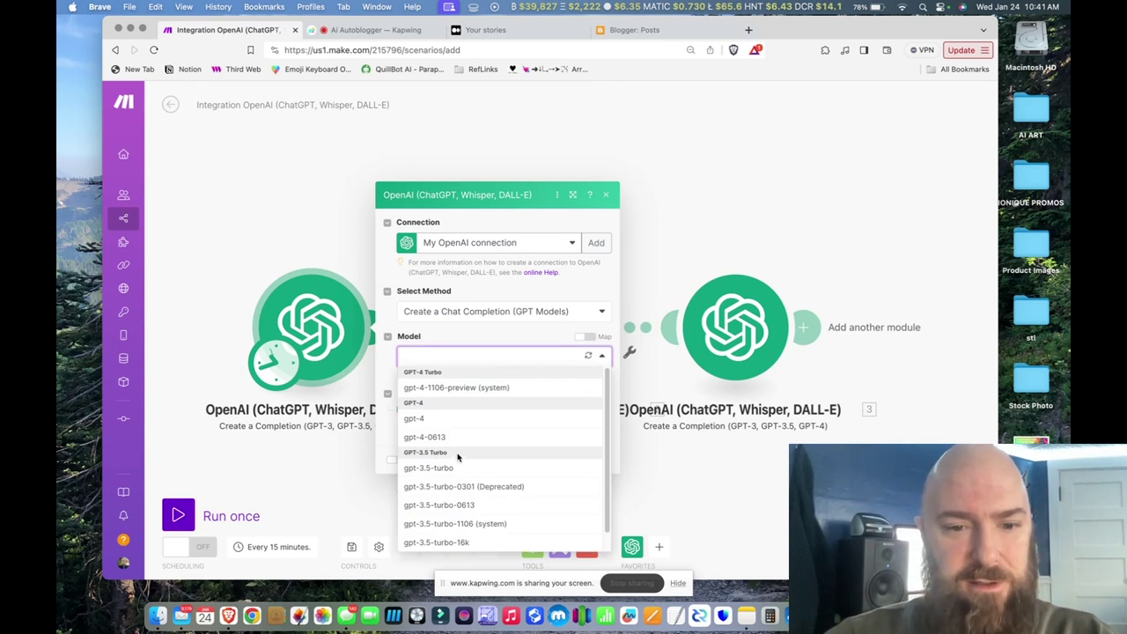
click(432, 468)
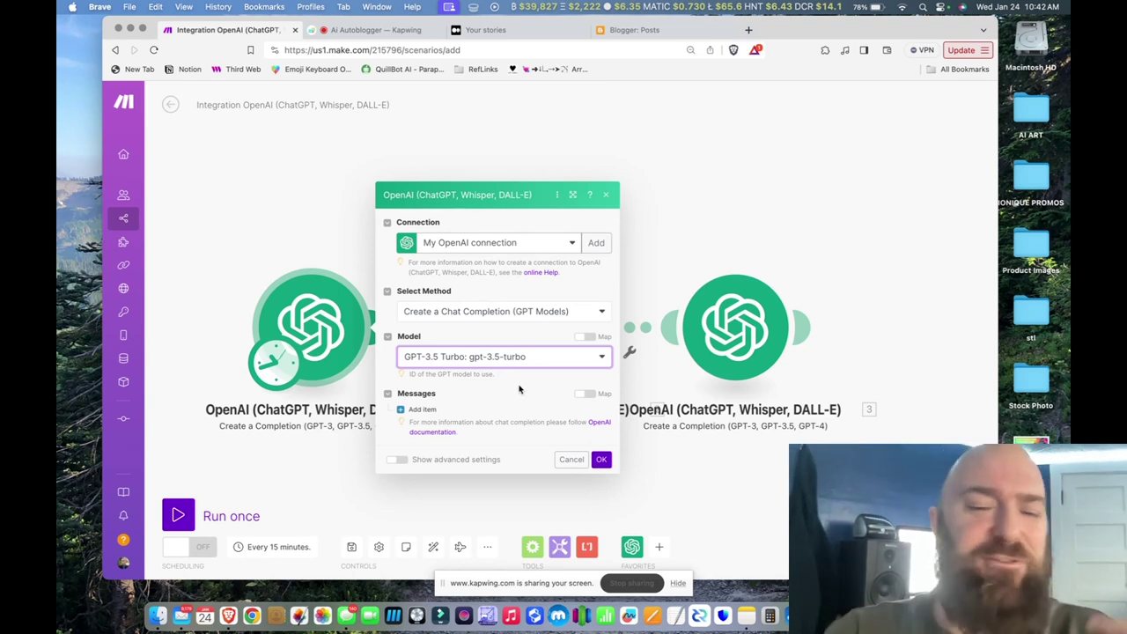
- Add a System message: 'Come up with a random topic about earning passive income online'
click(420, 411)
click(446, 375)
click(464, 396)
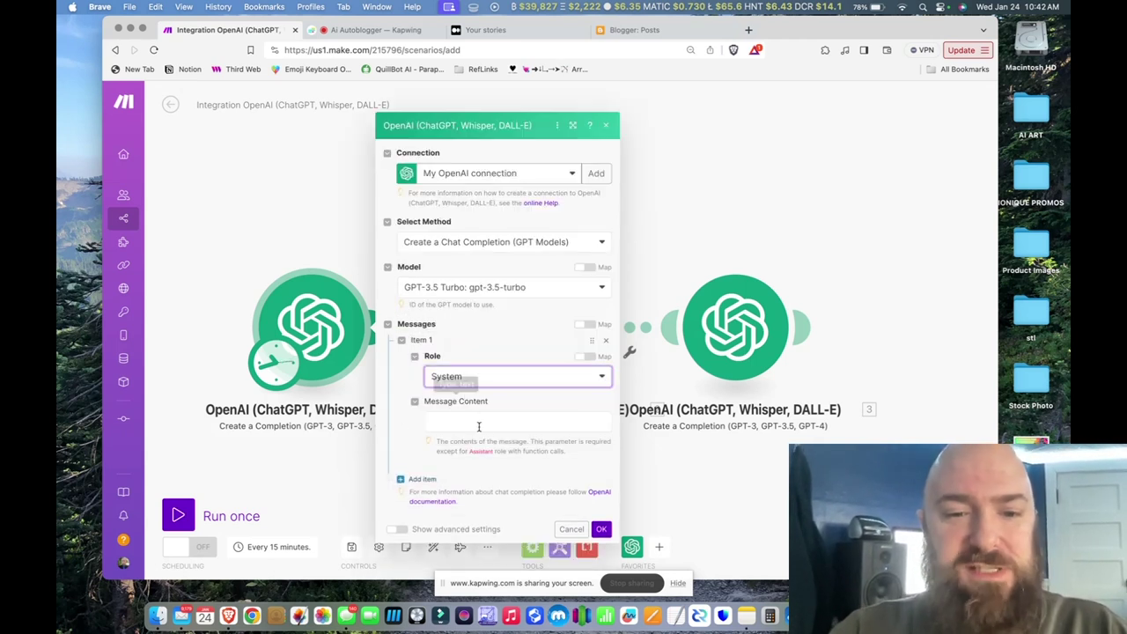
click(473, 423)
text(Come up with a ra)
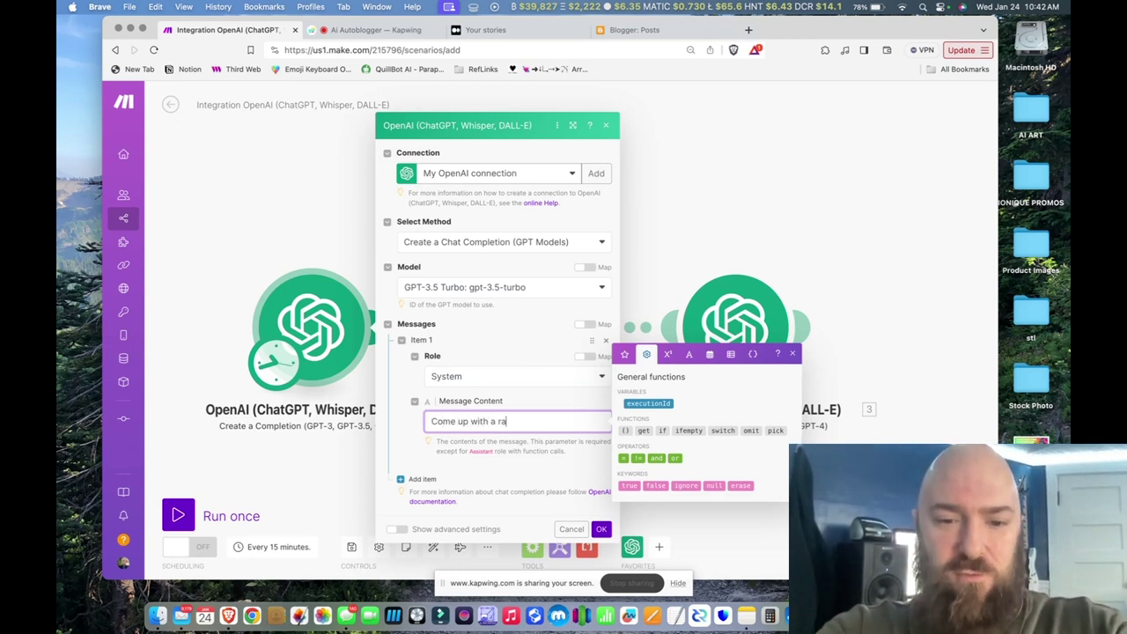
text(nbo)
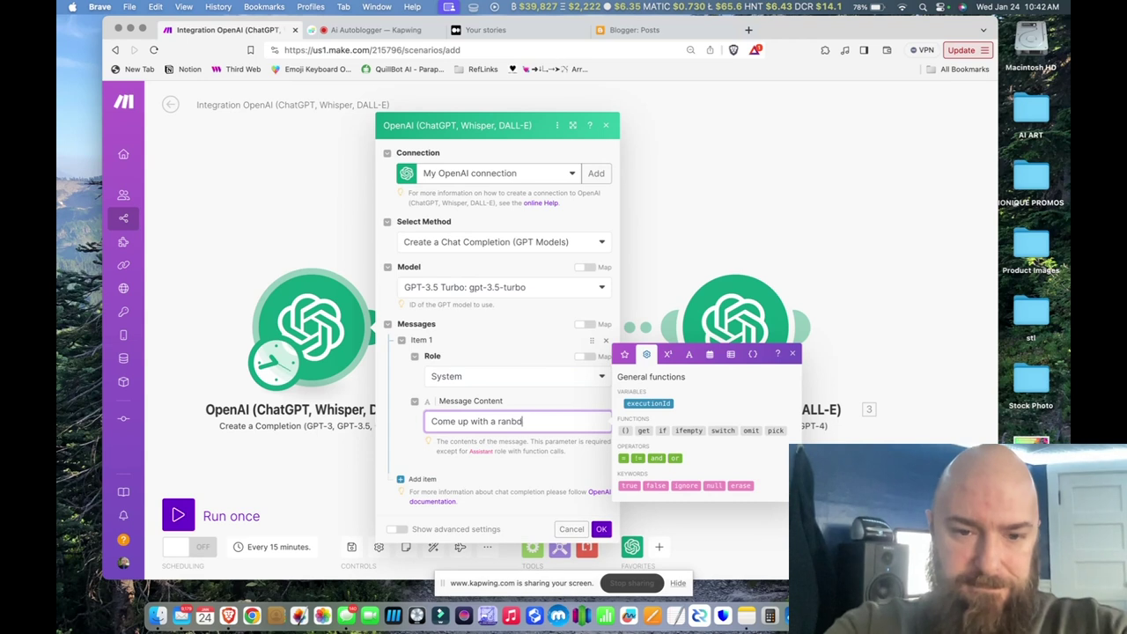
key(BackSpace)
key(BackSpace)
text(dom topic )
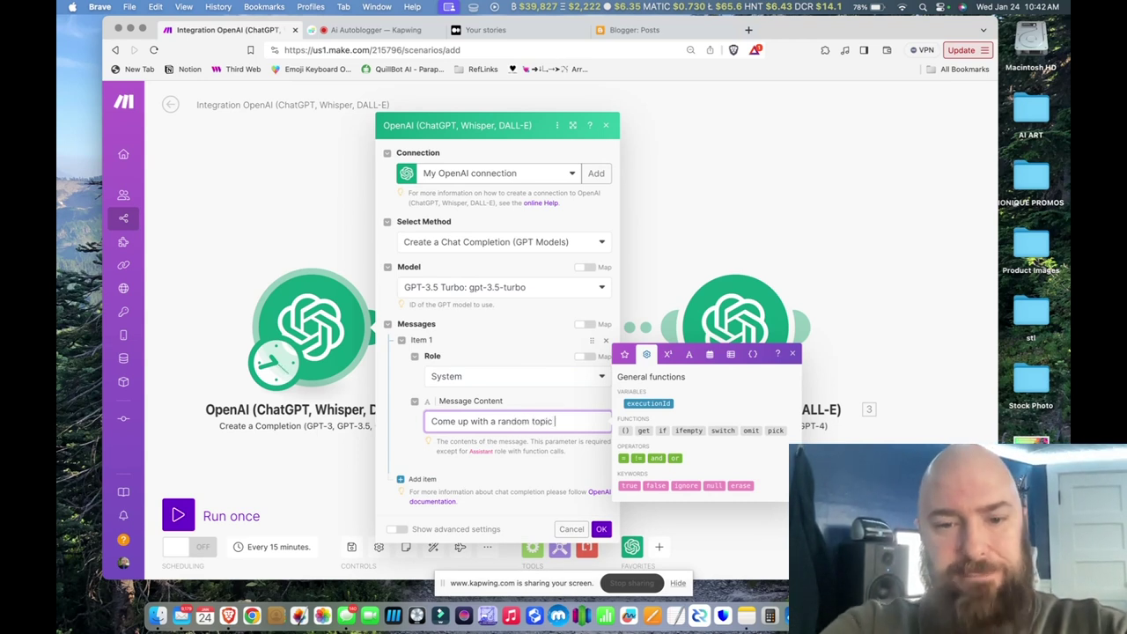
text(about earning passive income online.)
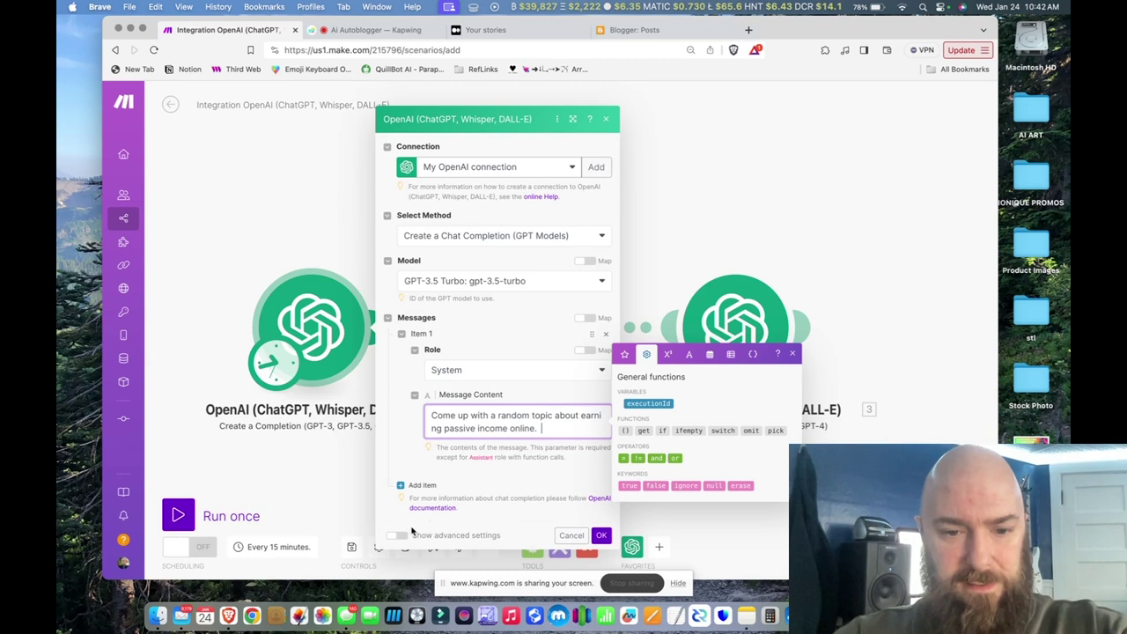
- In the completion's advanced settings, set Max Tokens to 100
click(396, 535)
scroll(473, 454, down, 1)
scroll(473, 454, down, 2)
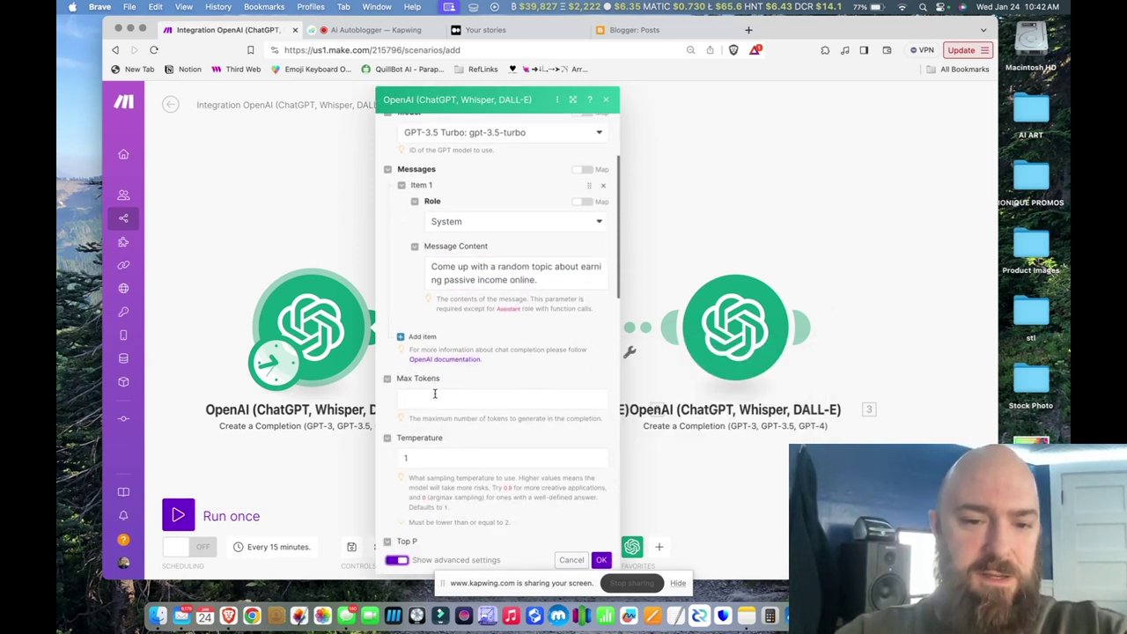
click(434, 393)
text(100)
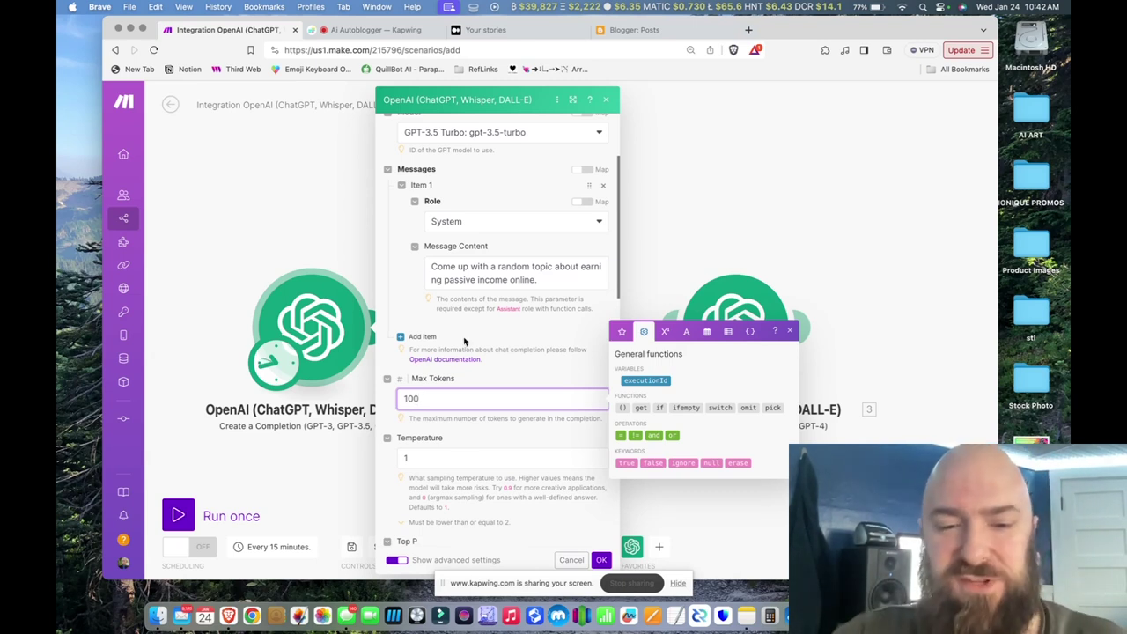
click(503, 440)
scroll(502, 436, down, 5)
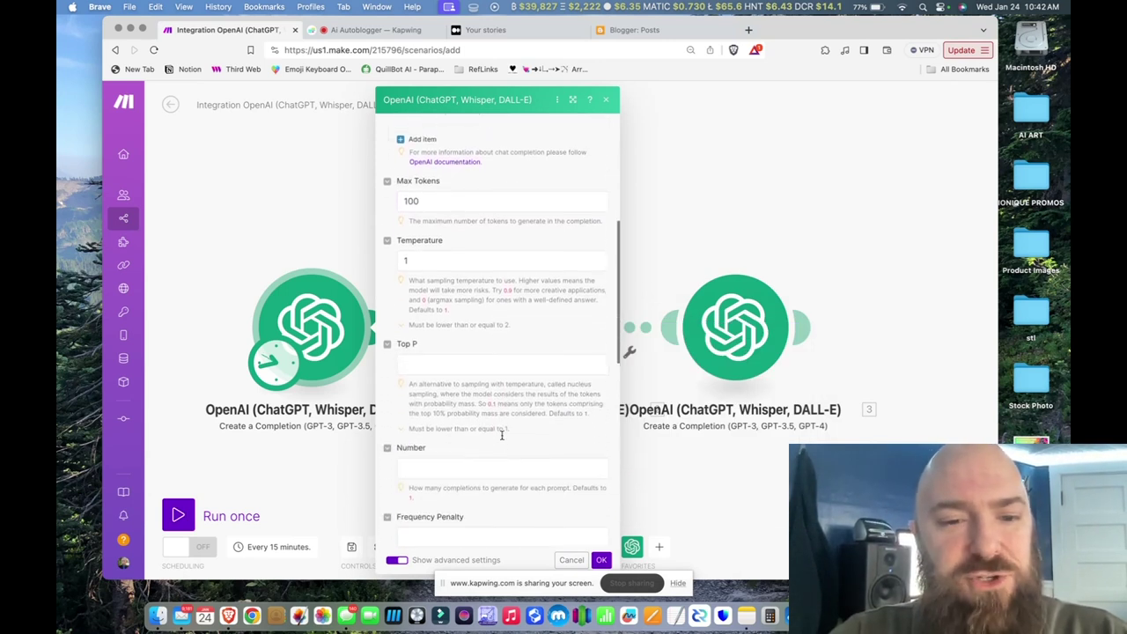
scroll(502, 435, down, 1)
- Set Number of completions to 1 and save the completion module
click(473, 414)
text(1)
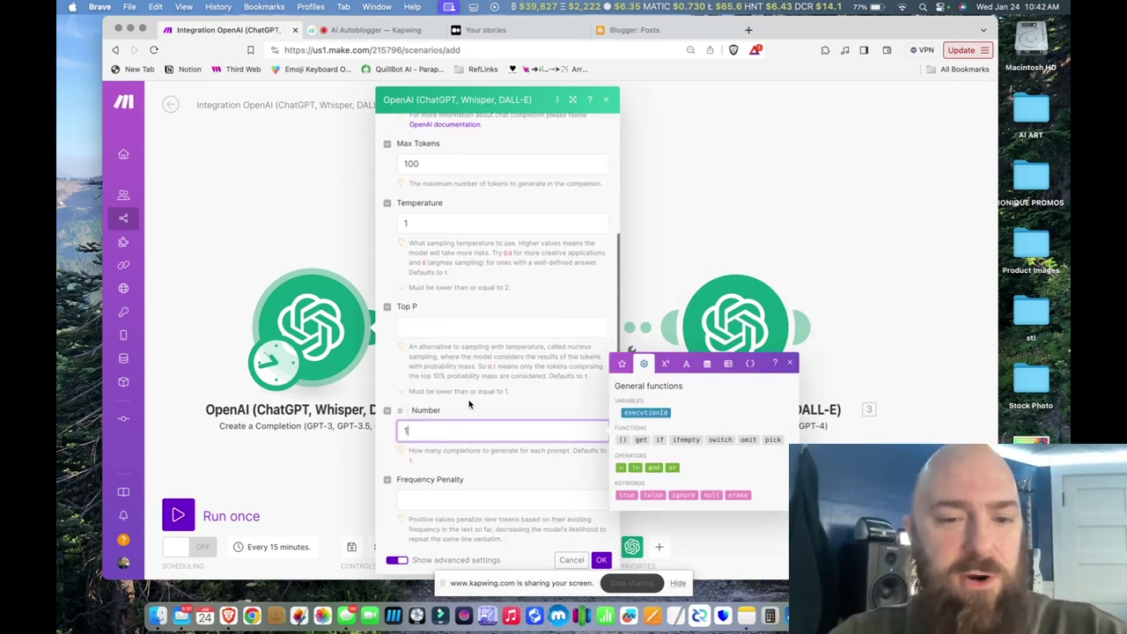
click(468, 402)
scroll(476, 398, down, 5)
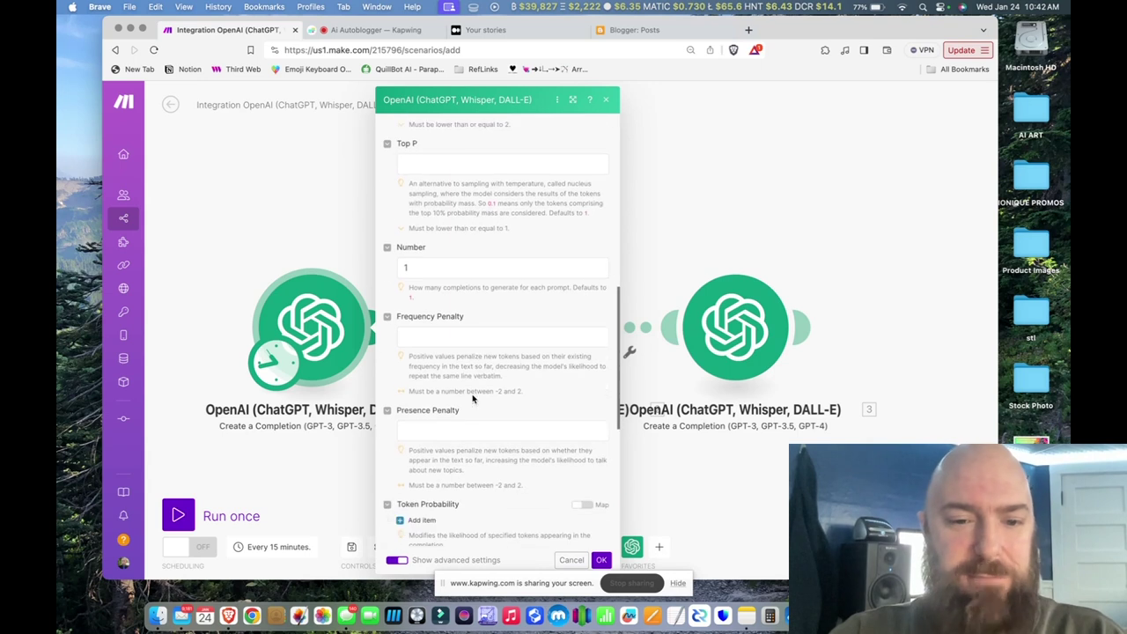
scroll(484, 395, down, 8)
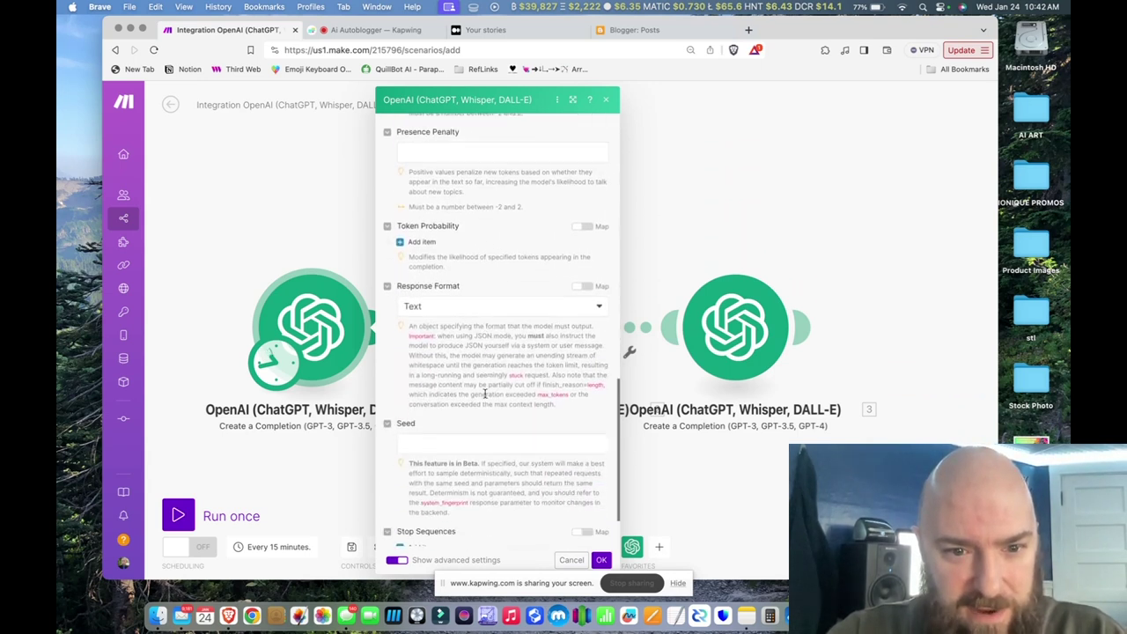
scroll(484, 398, down, 2)
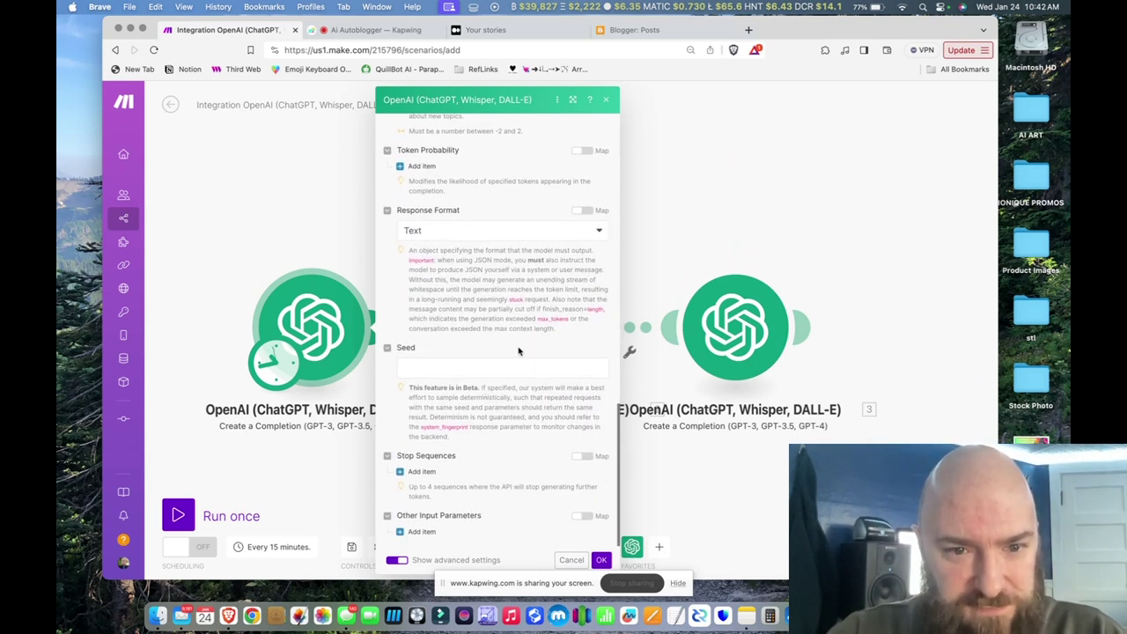
click(601, 560)
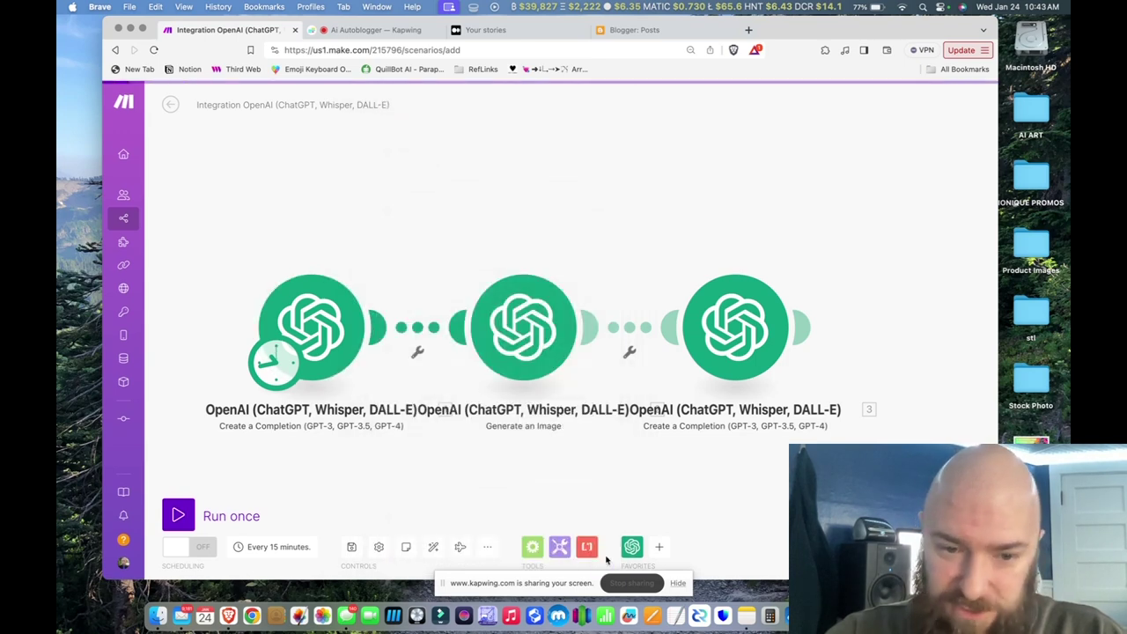
click(531, 319)
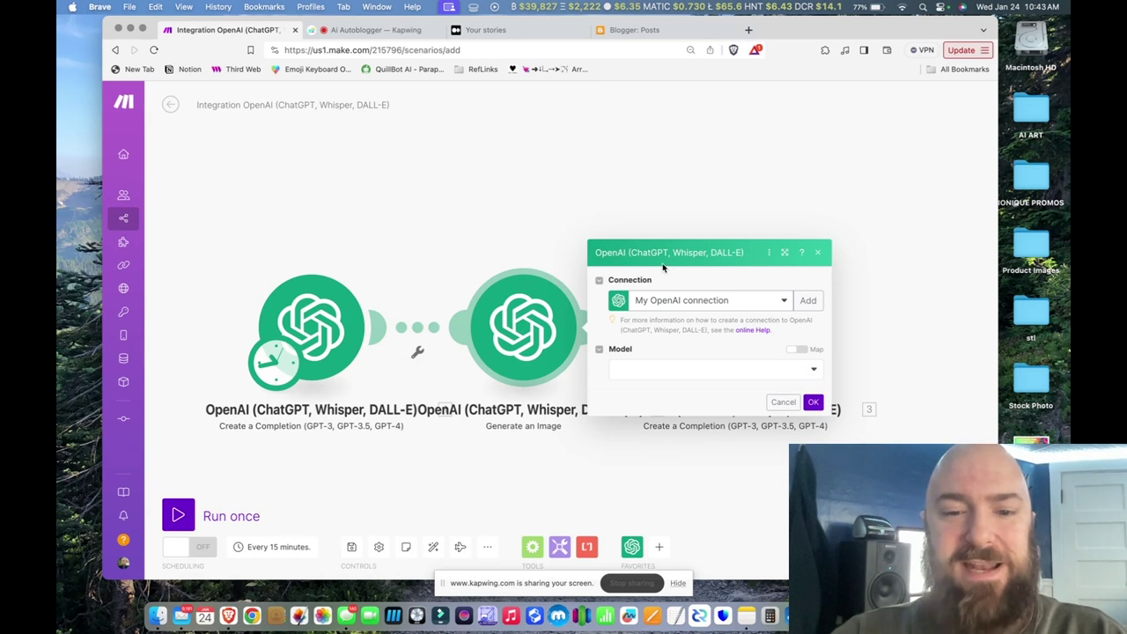
- Use Dall-E 3 with the prompt 'Create an image about' plus the first completion's Message.Content
click(659, 373)
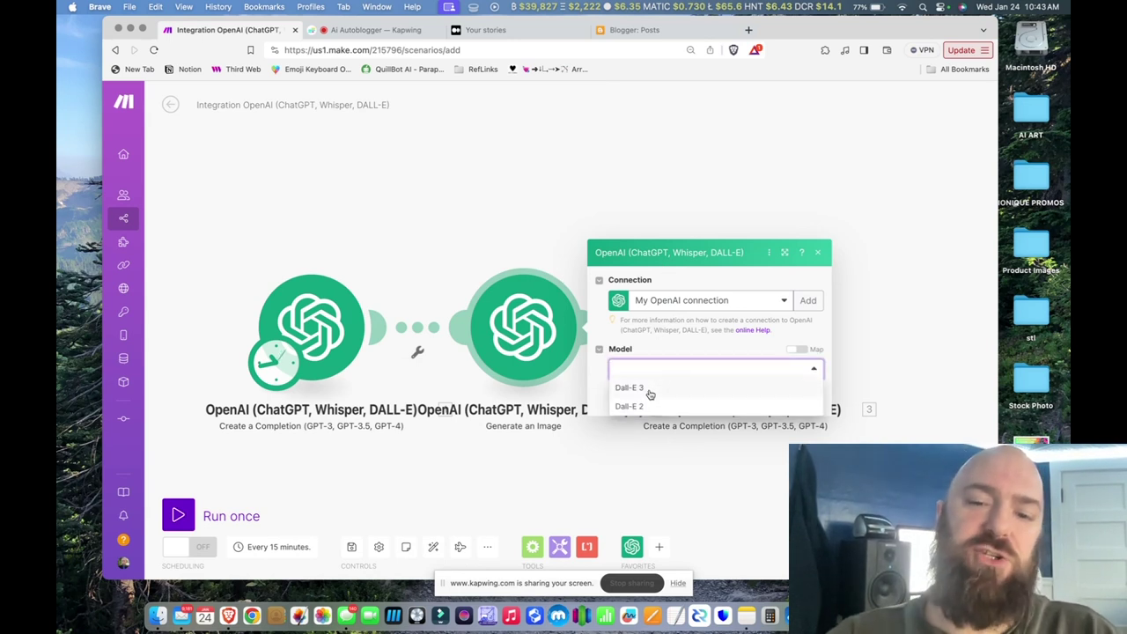
click(649, 393)
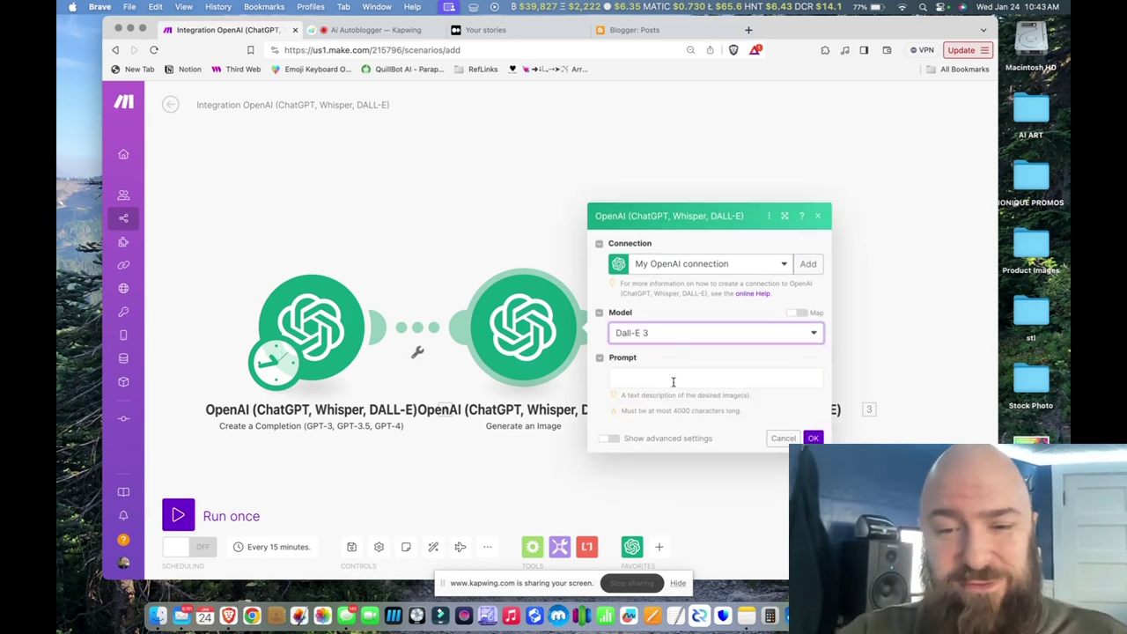
click(648, 378)
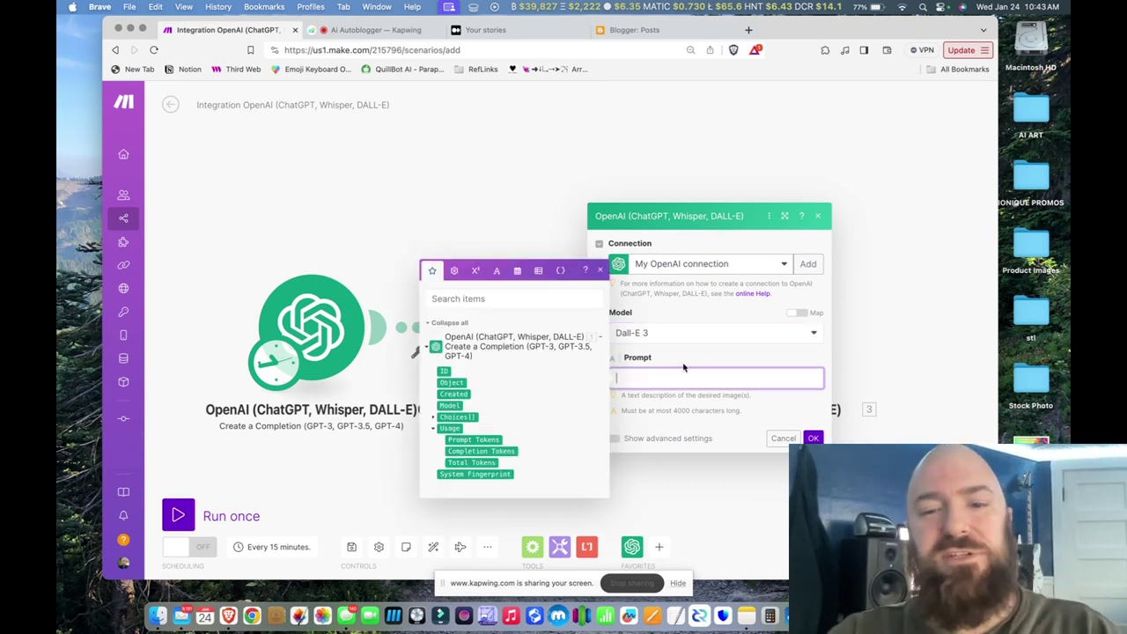
text(Creat)
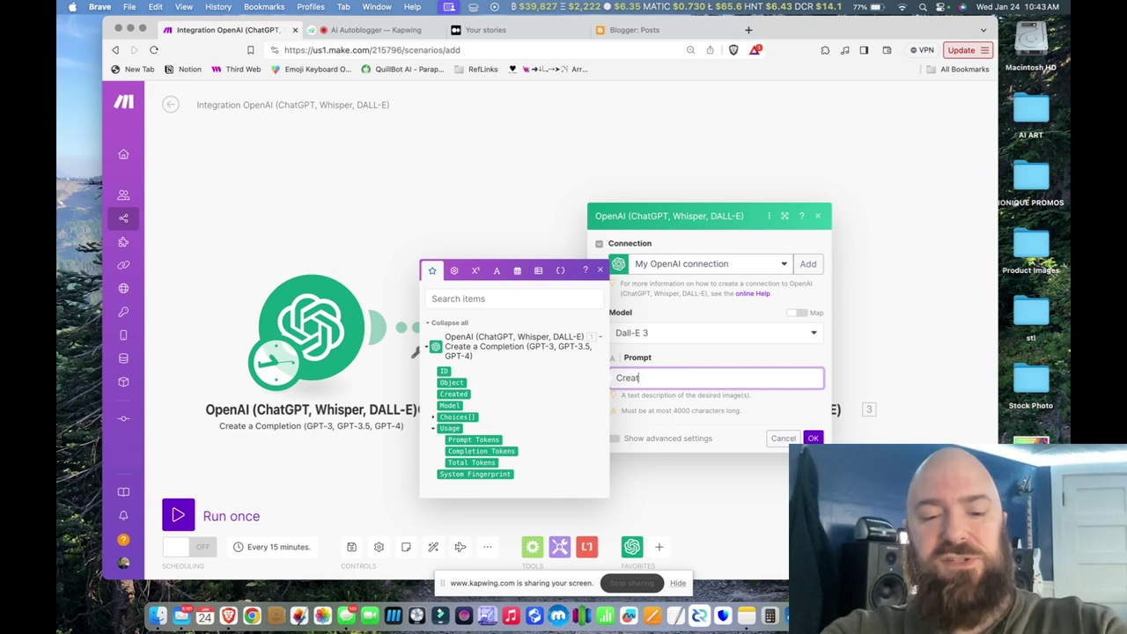
text(e an e)
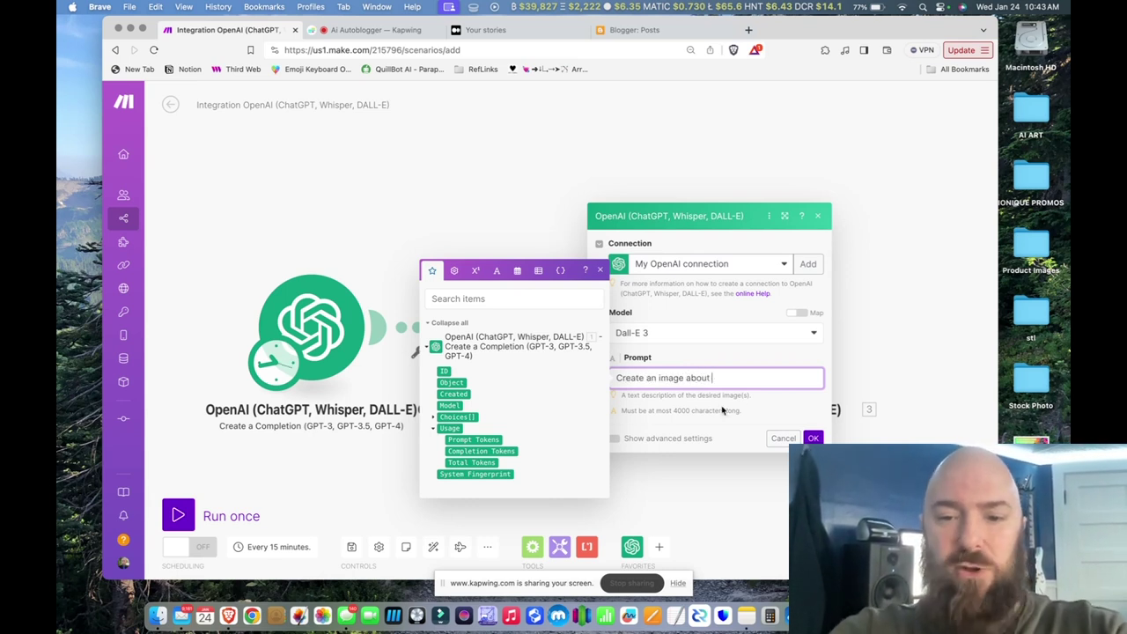
click(436, 417)
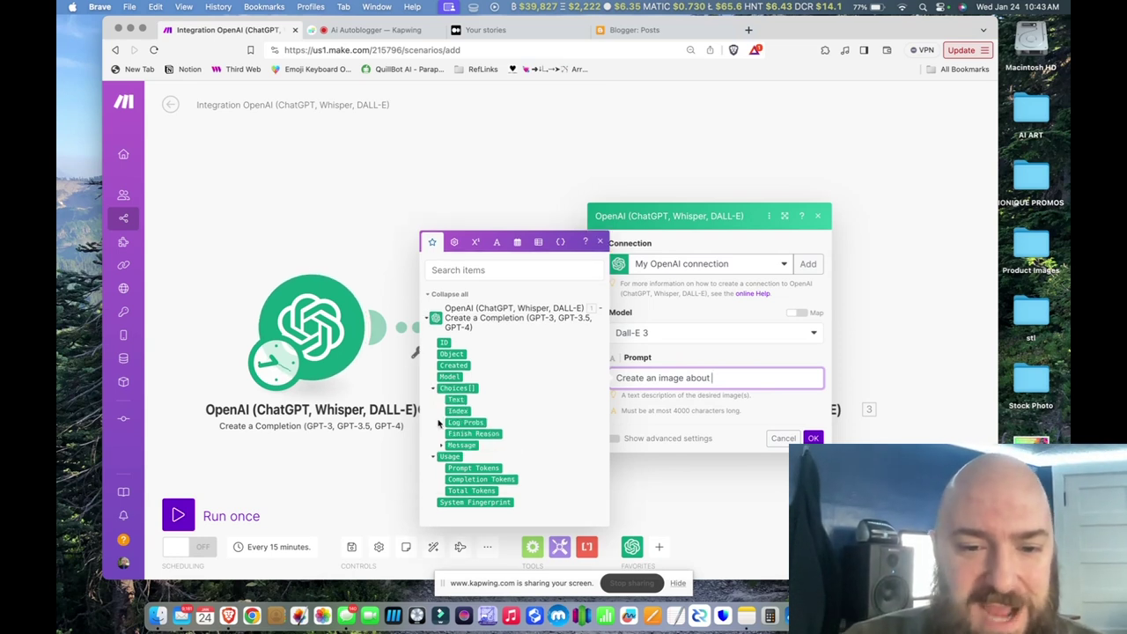
click(442, 445)
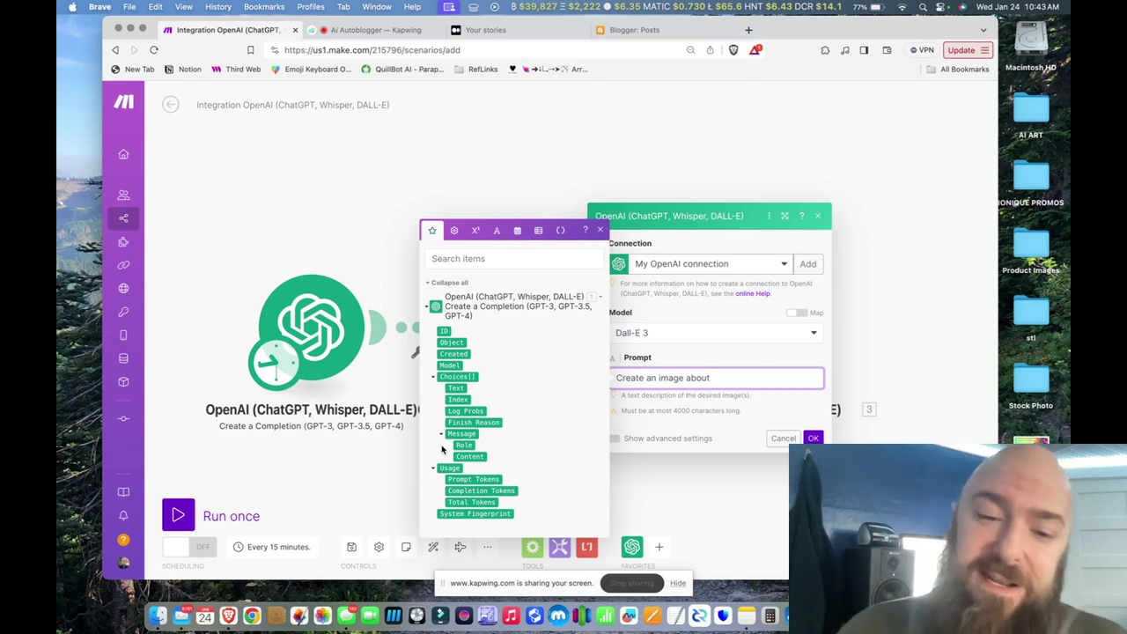
click(469, 456)
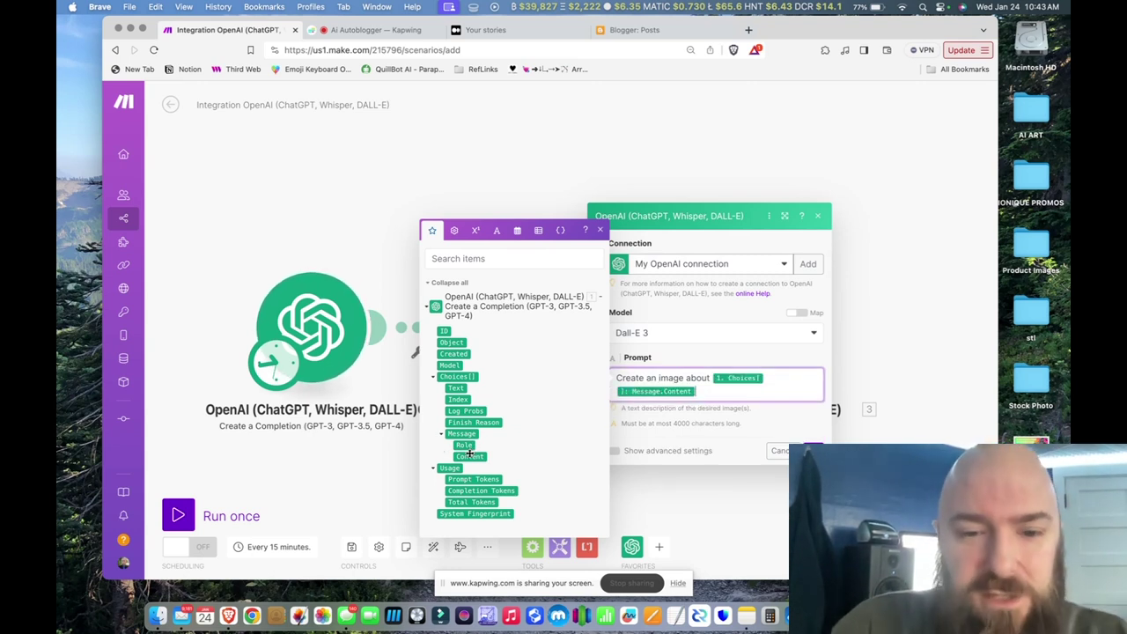
click(645, 377)
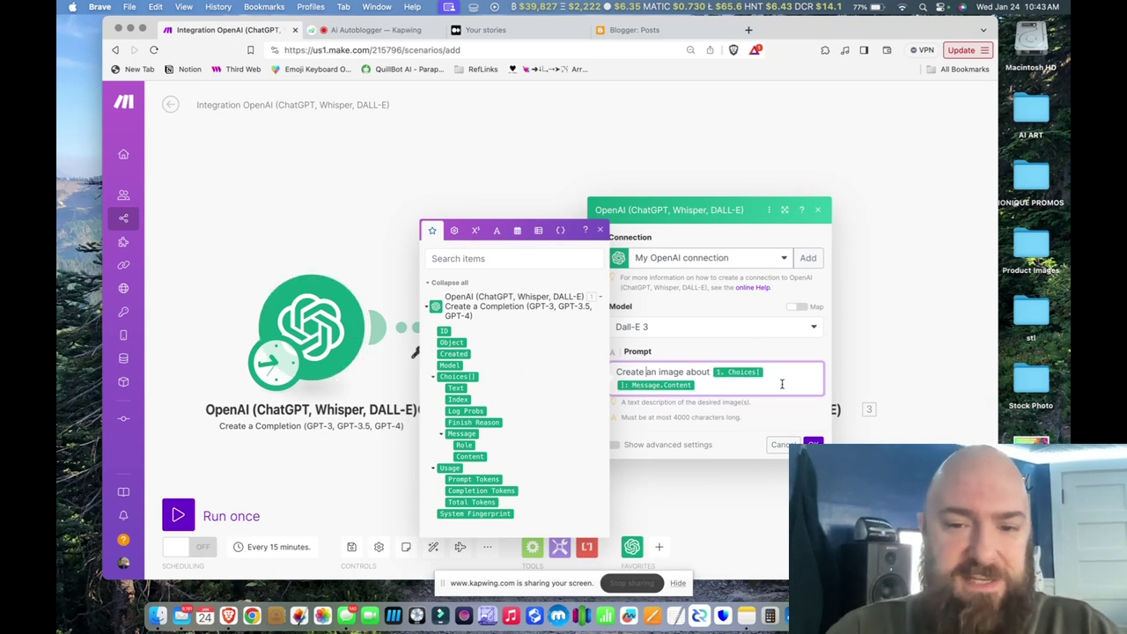
click(678, 438)
- Set image size 1792×1024, quality Standard, response format Image File, and save
click(614, 445)
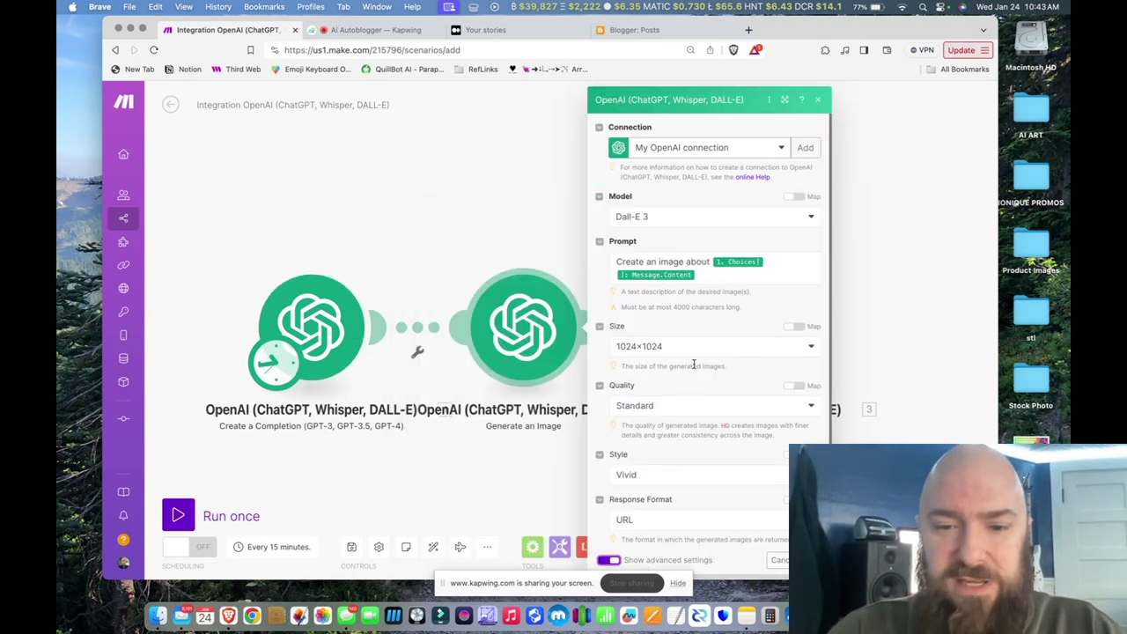
click(695, 349)
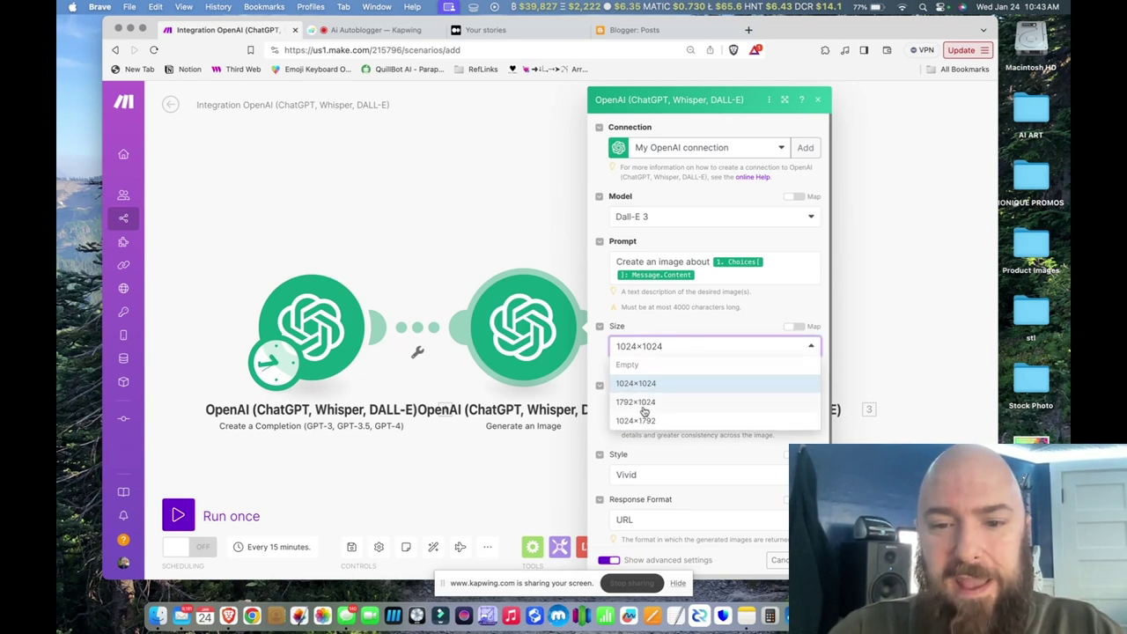
click(645, 405)
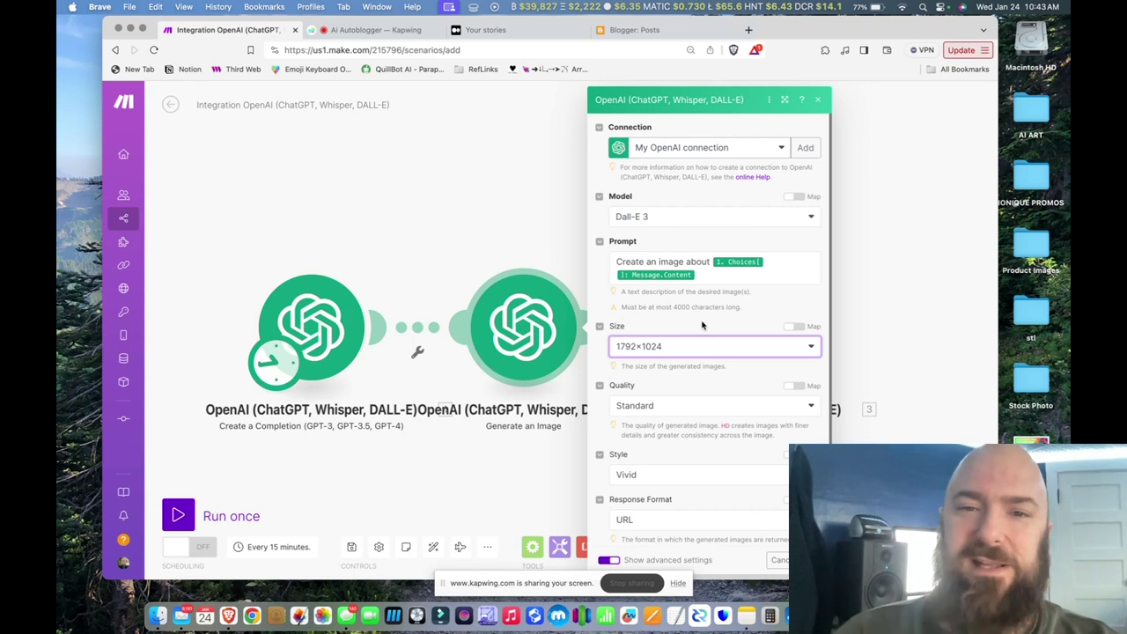
click(676, 409)
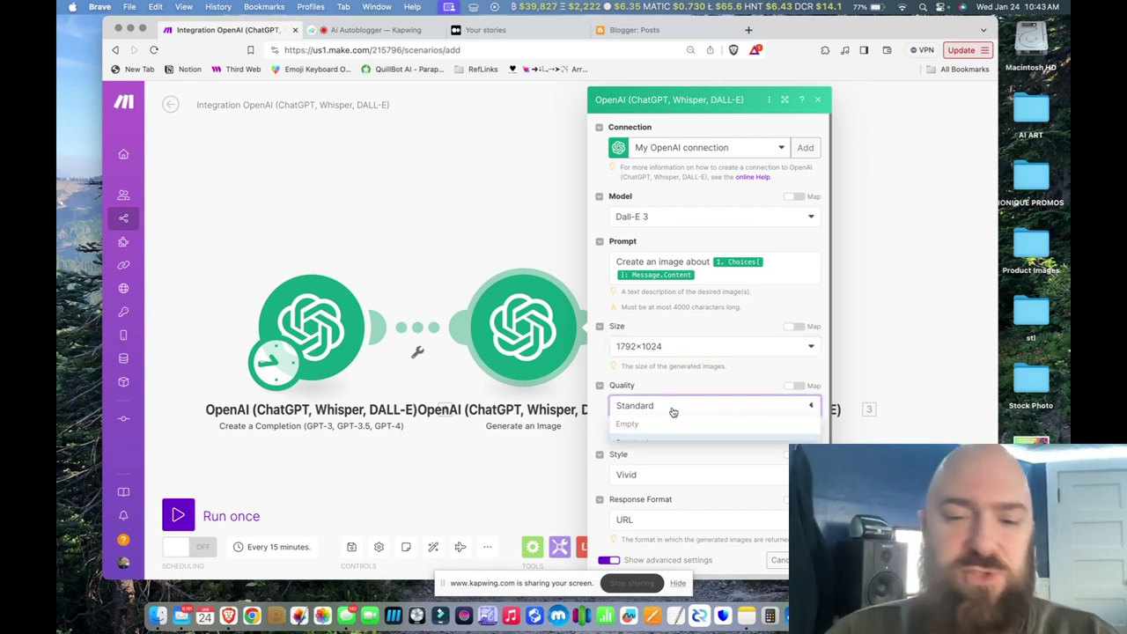
click(655, 445)
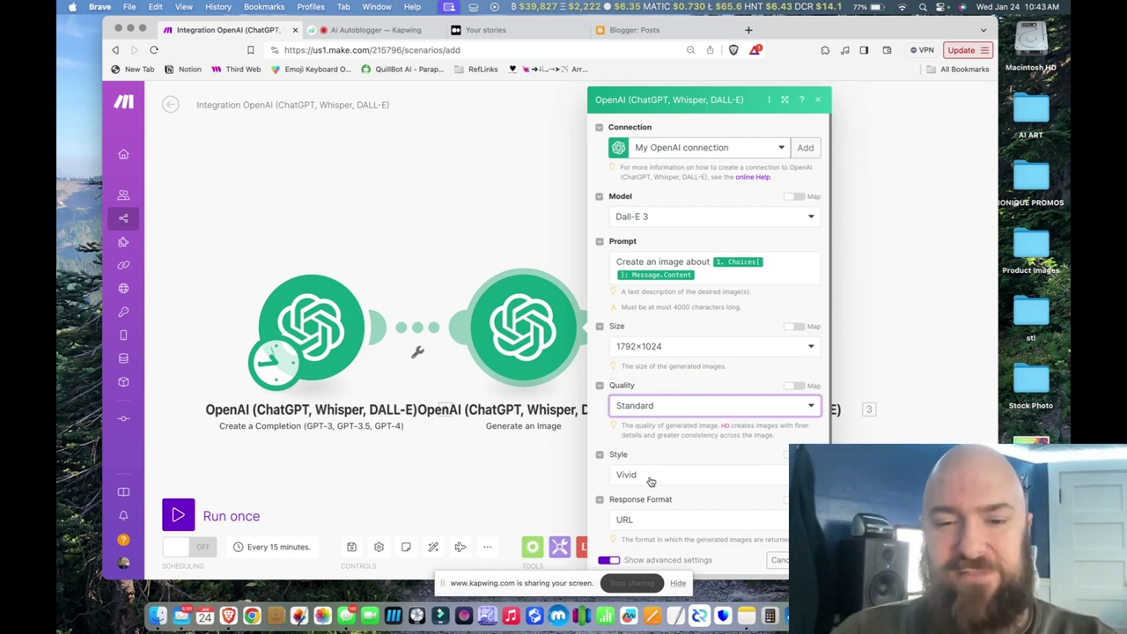
scroll(695, 508, down, 1)
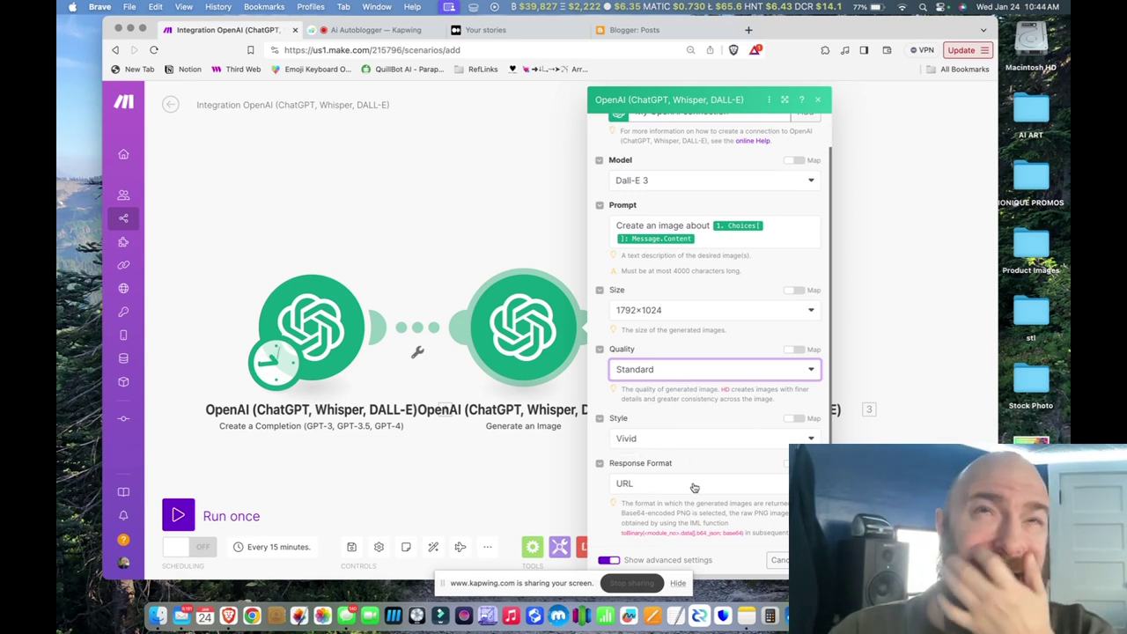
click(694, 487)
click(660, 512)
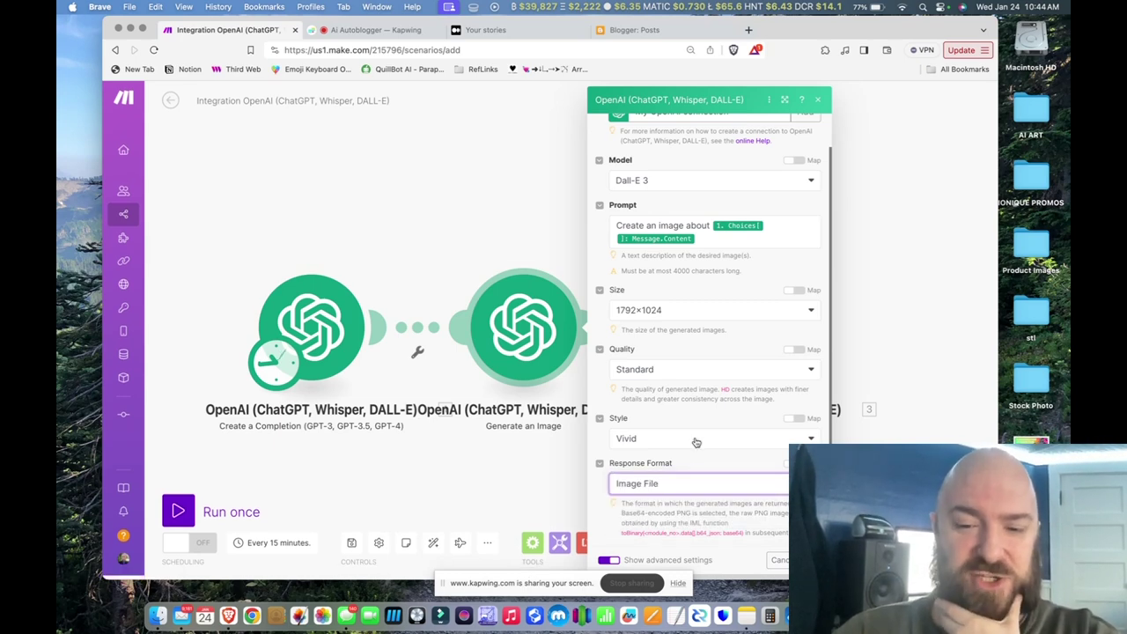
click(808, 559)
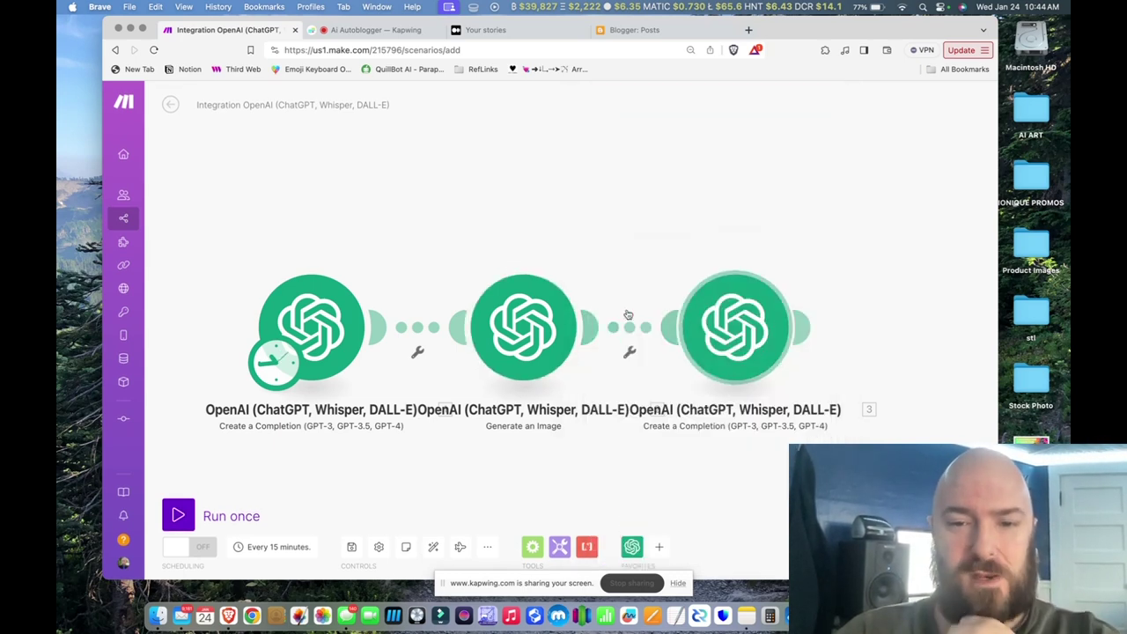
- Switch the third OpenAI module to gpt-4 and add a System message
click(717, 348)
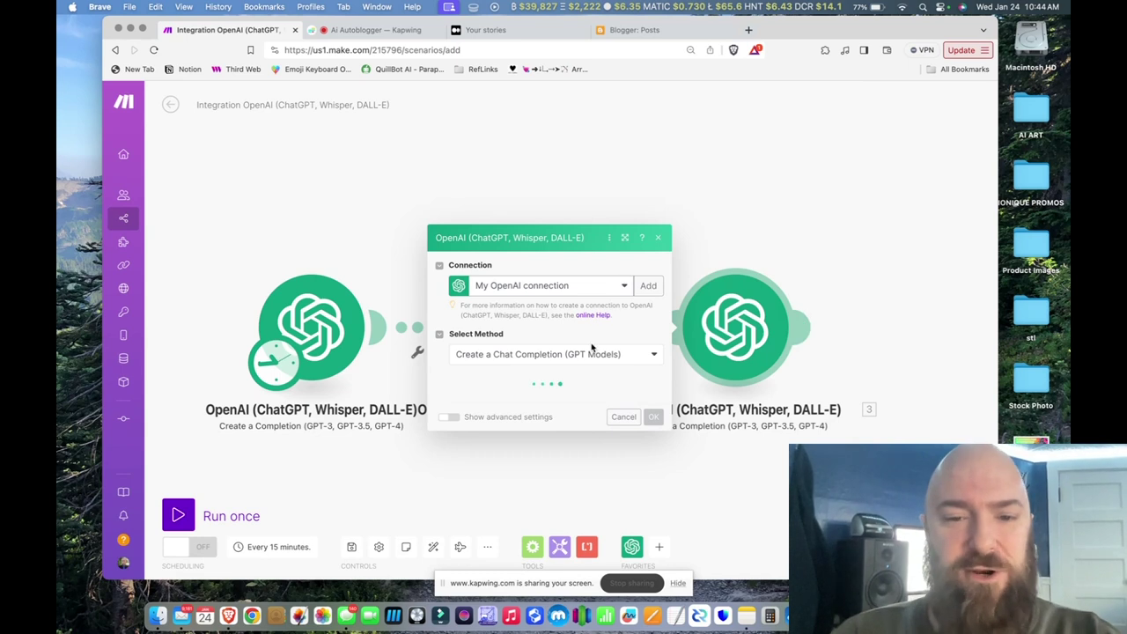
click(508, 359)
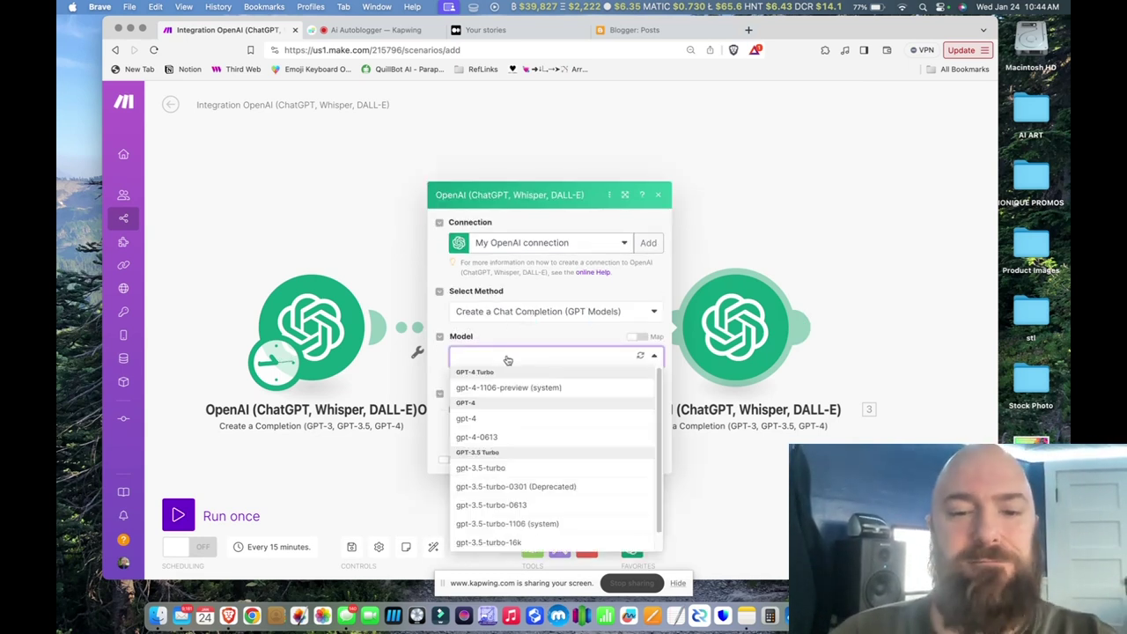
click(500, 420)
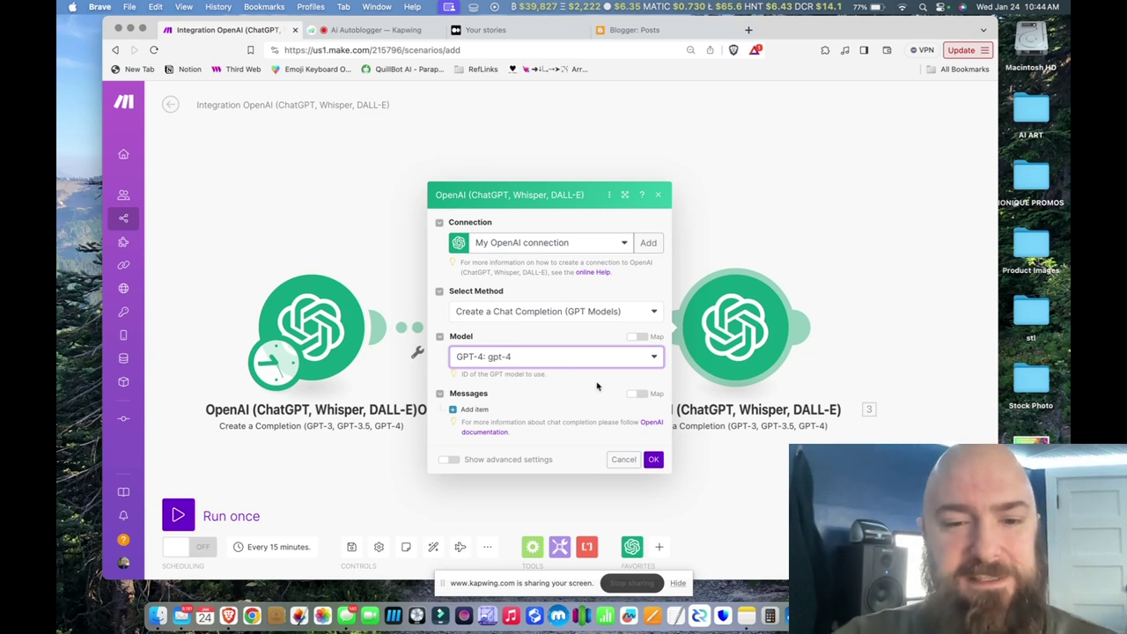
click(474, 409)
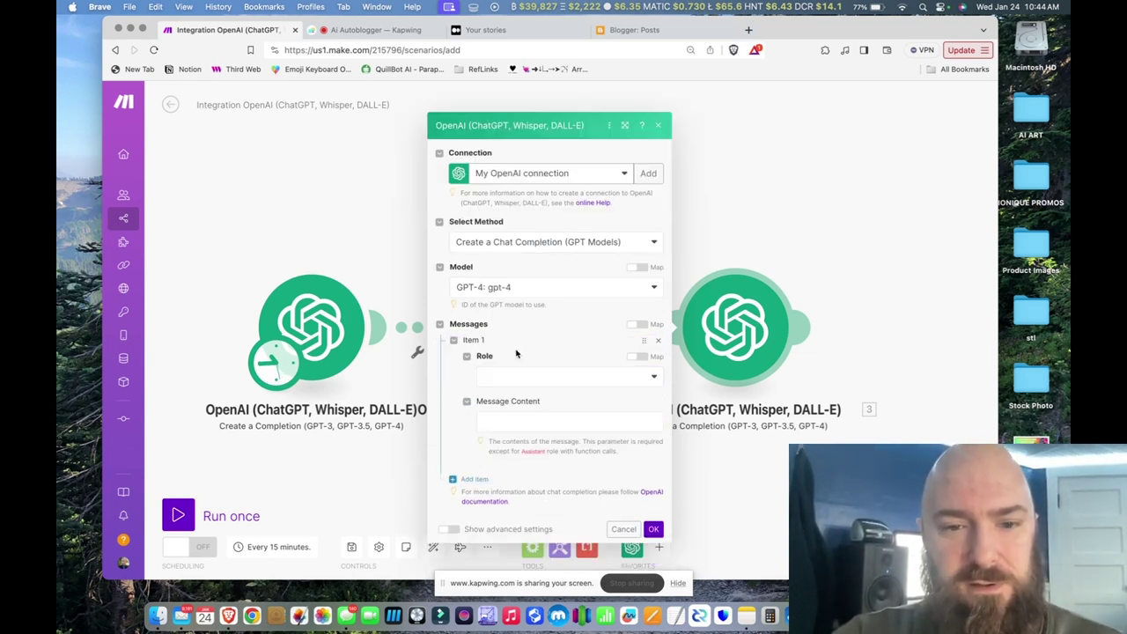
click(516, 376)
click(518, 396)
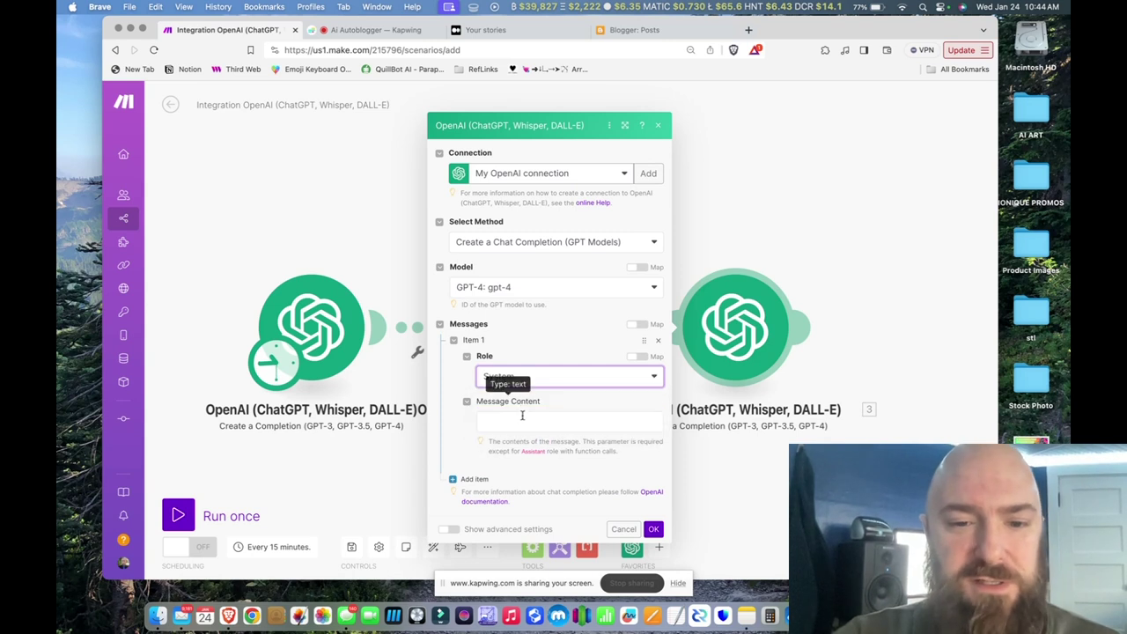
- Write 'Generate a blog post about [1. Message.Content] in 2500 characters or less.'
click(517, 422)
text(Ge)
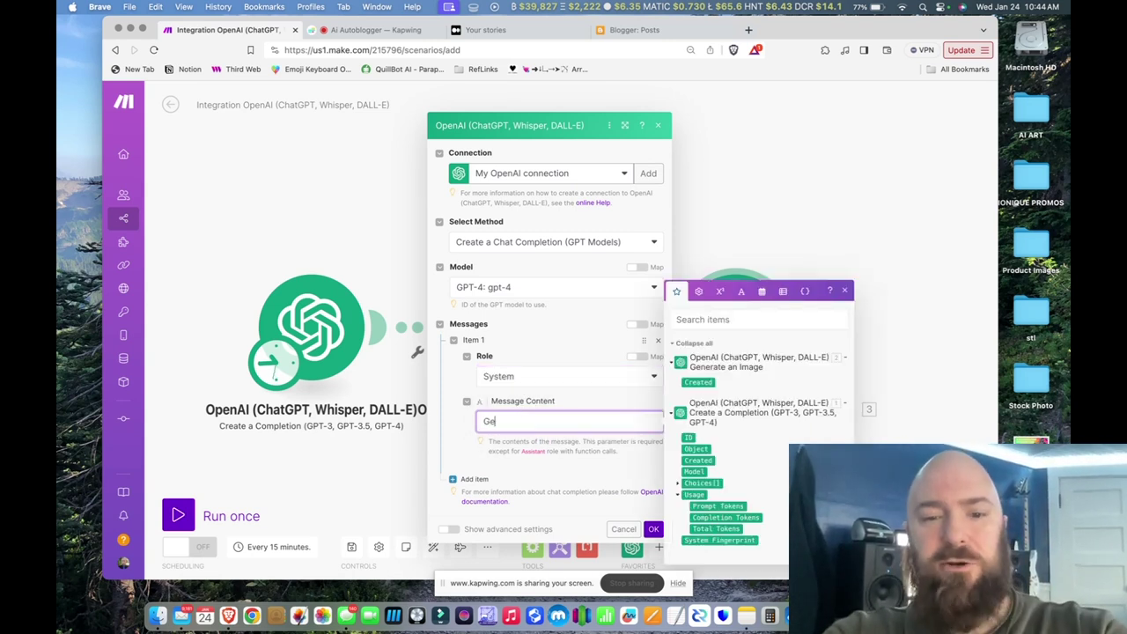
text(nerate a blog)
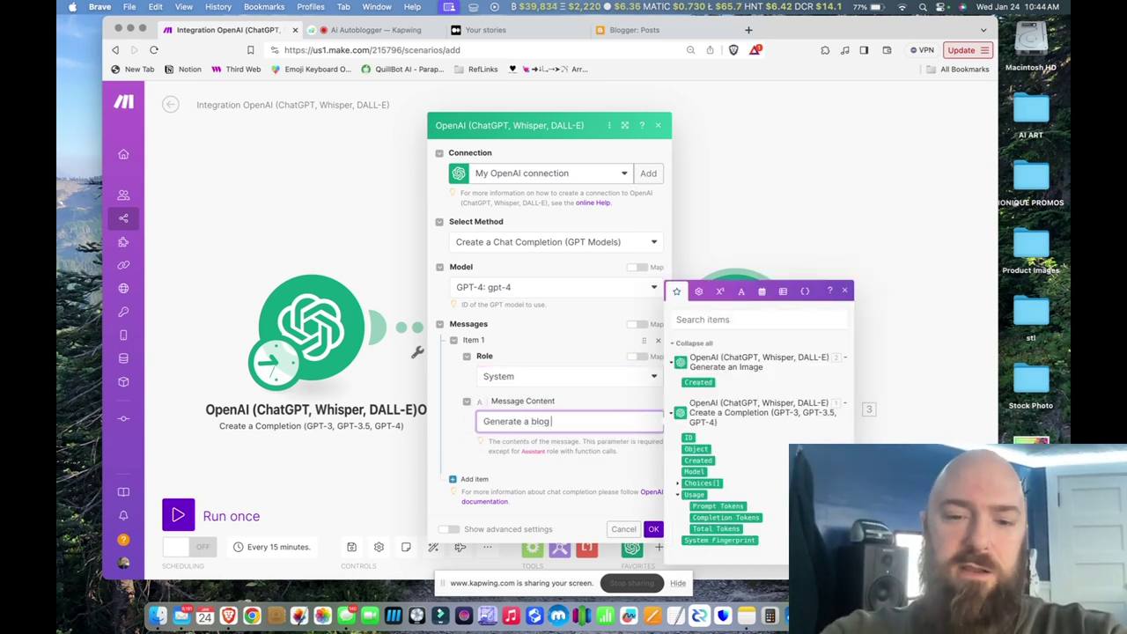
text( post about)
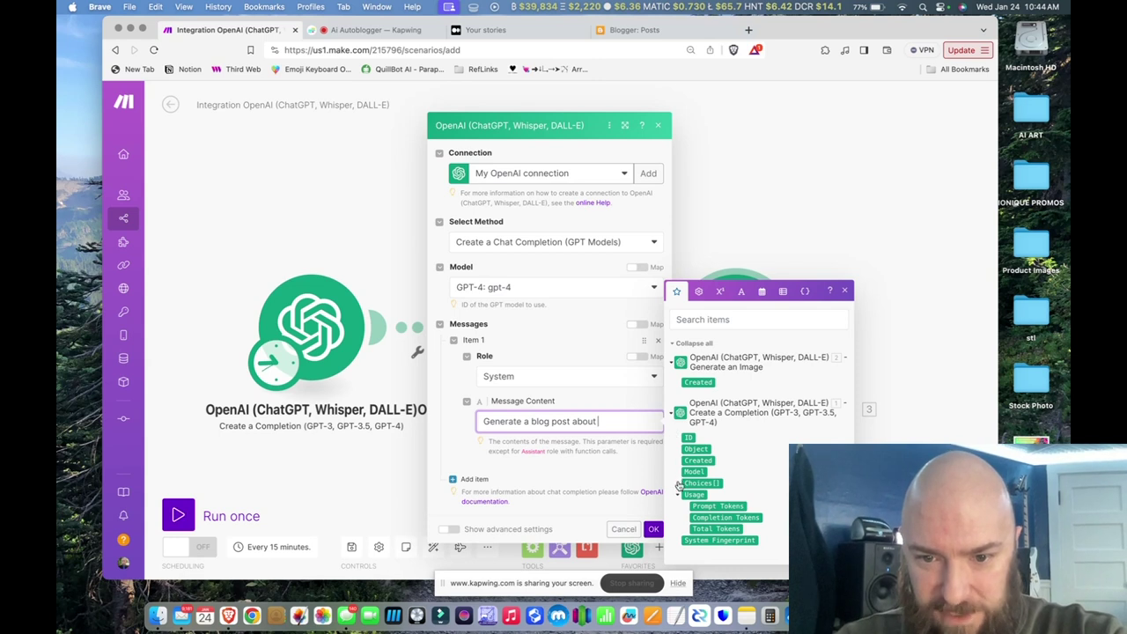
click(679, 483)
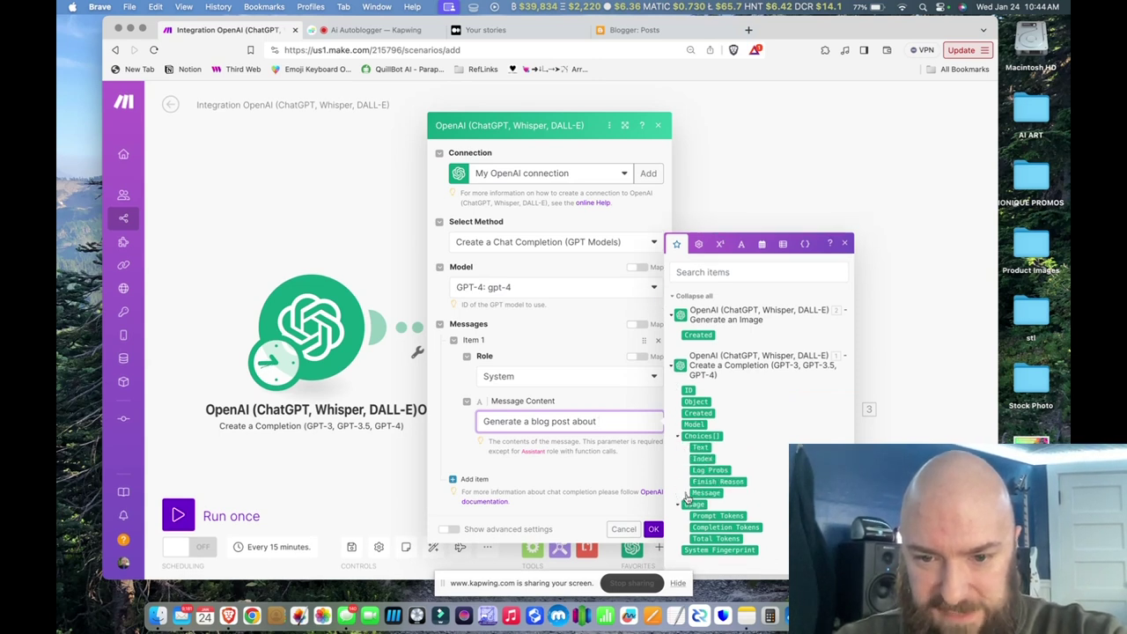
click(685, 496)
click(714, 492)
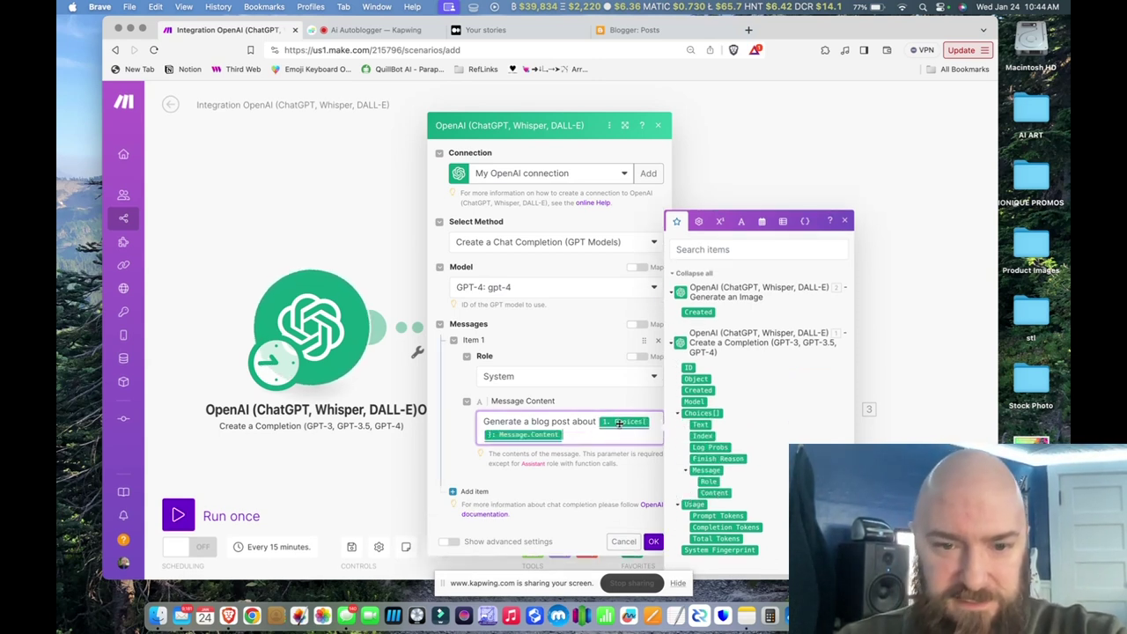
text(in)
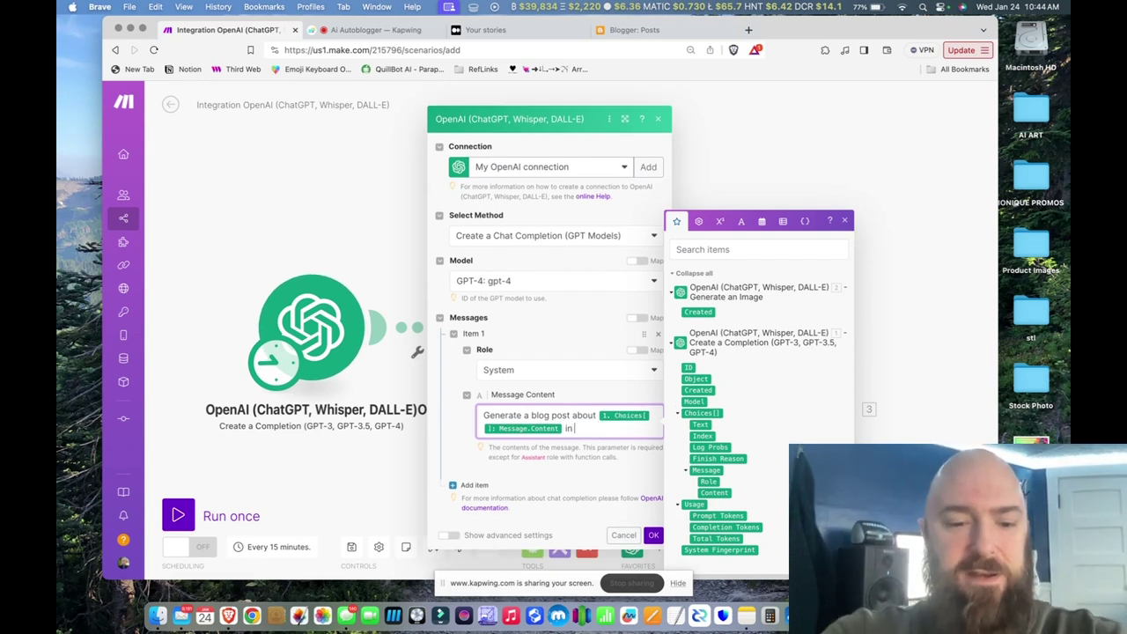
text( 2)
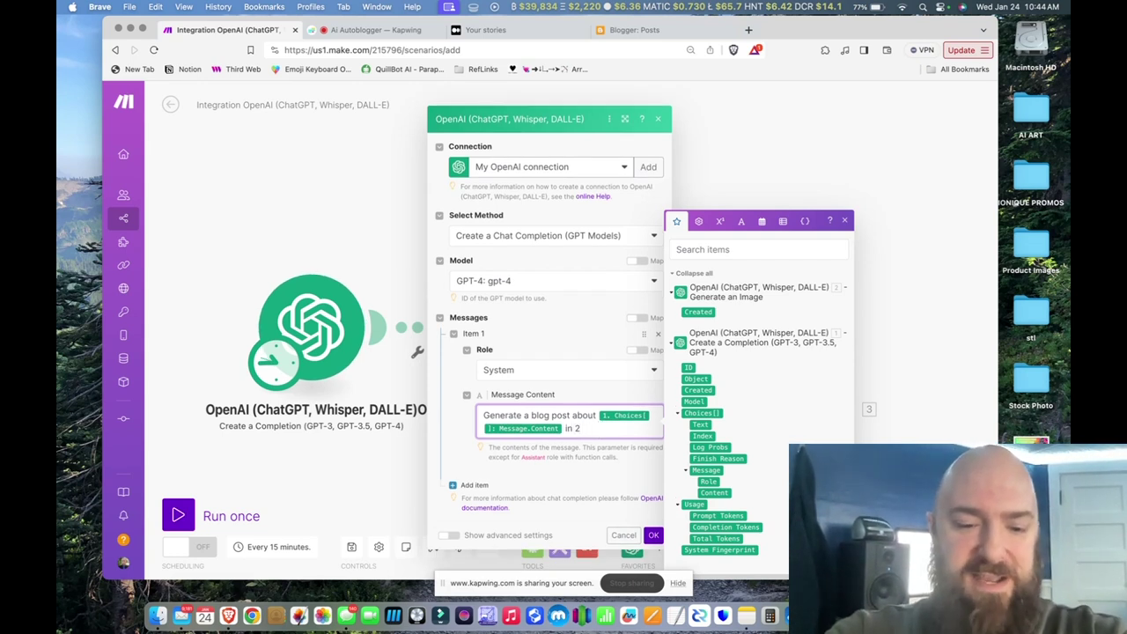
text(500 c)
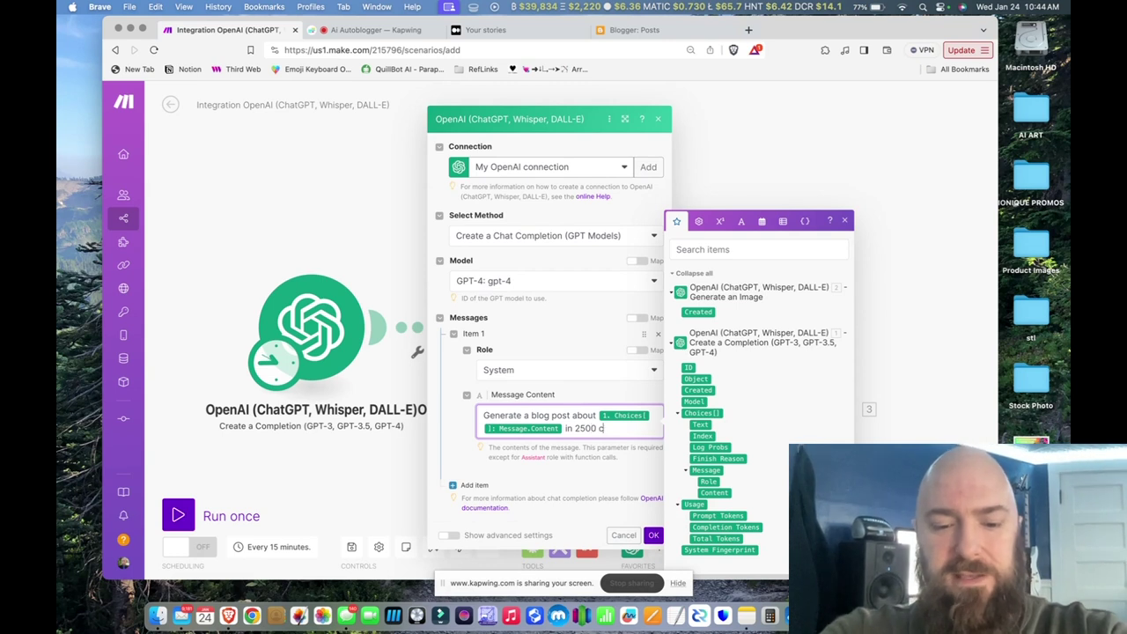
text(haracters or less.)
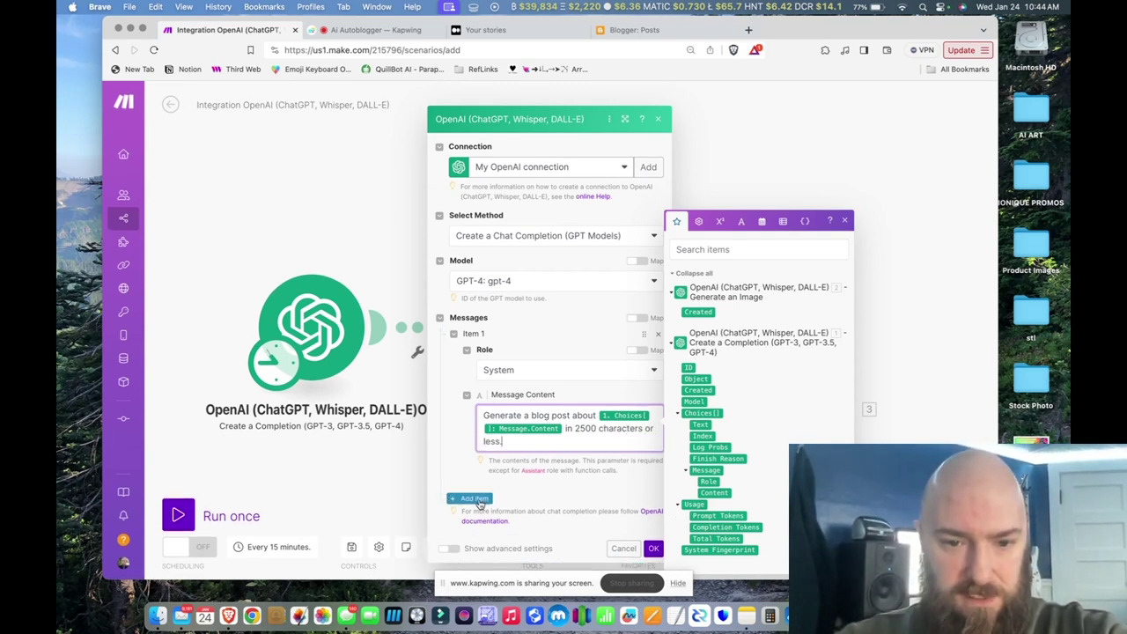
click(453, 551)
- Set Max Tokens to 3000 in the gpt-4 module's advanced settings
click(449, 548)
scroll(533, 503, down, 4)
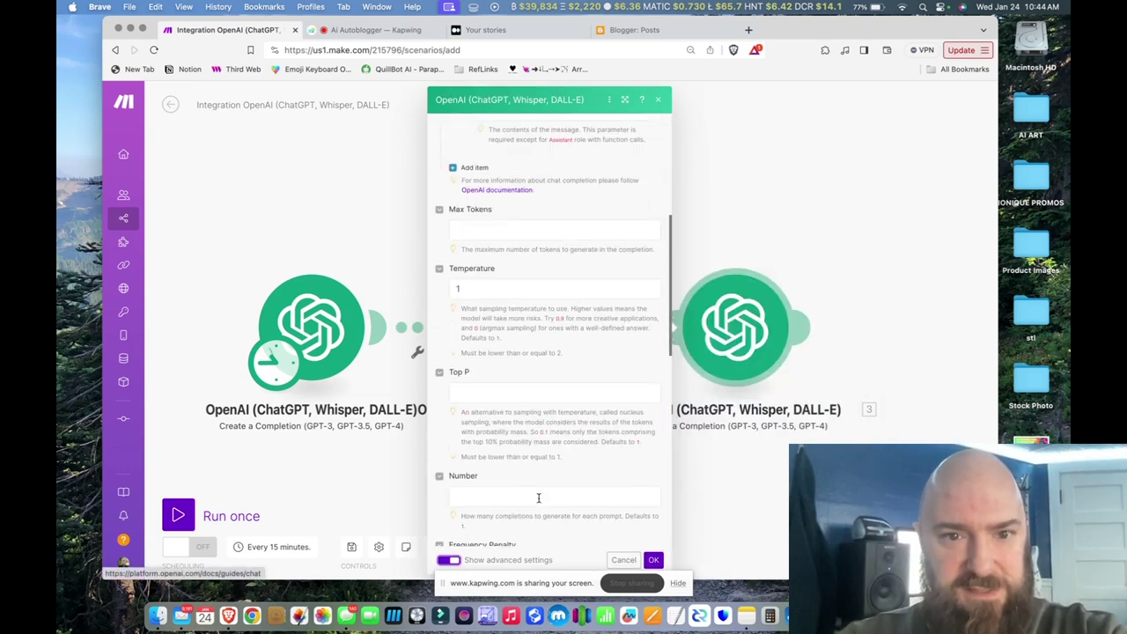
scroll(519, 259, up, 1)
click(487, 263)
scroll(489, 264, up, 1)
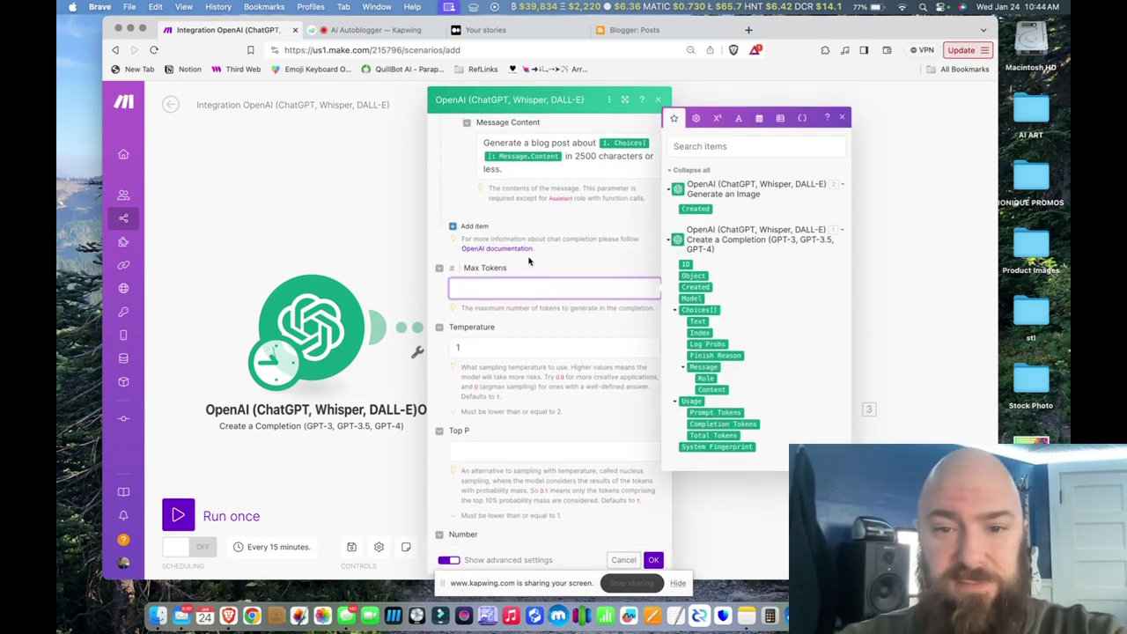
text(30)
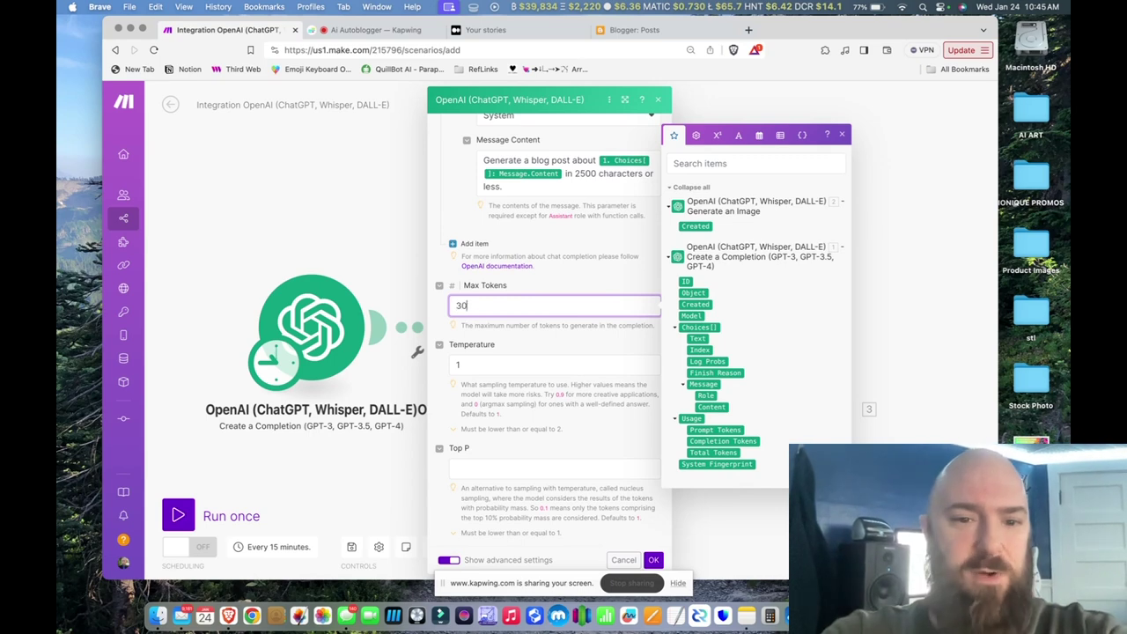
text(00)
click(528, 333)
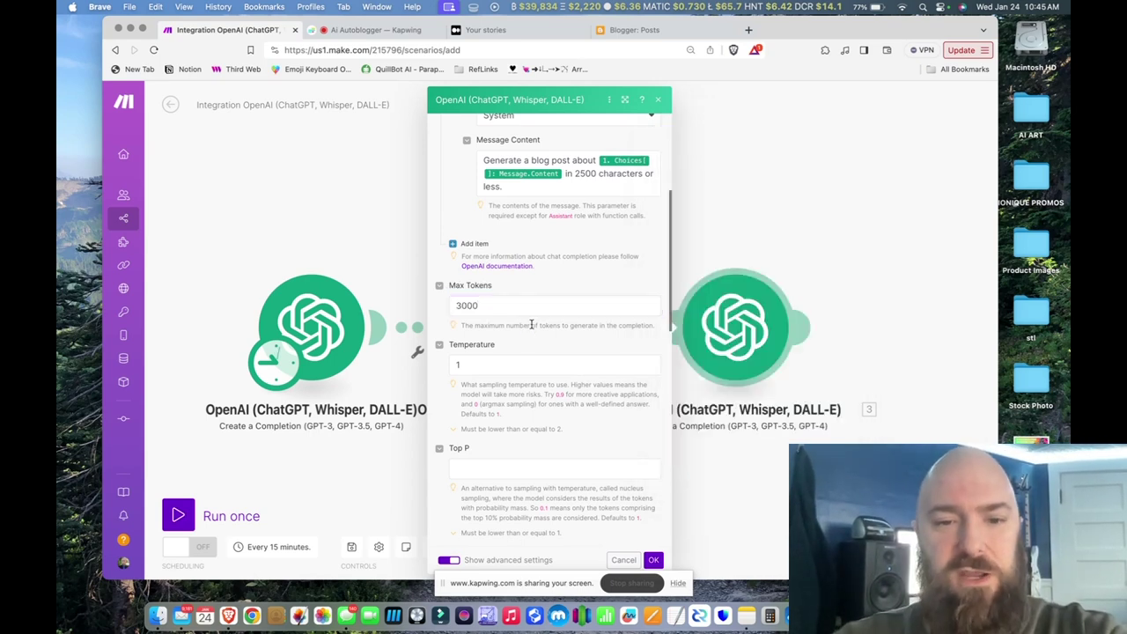
click(491, 304)
click(531, 341)
scroll(530, 342, down, 3)
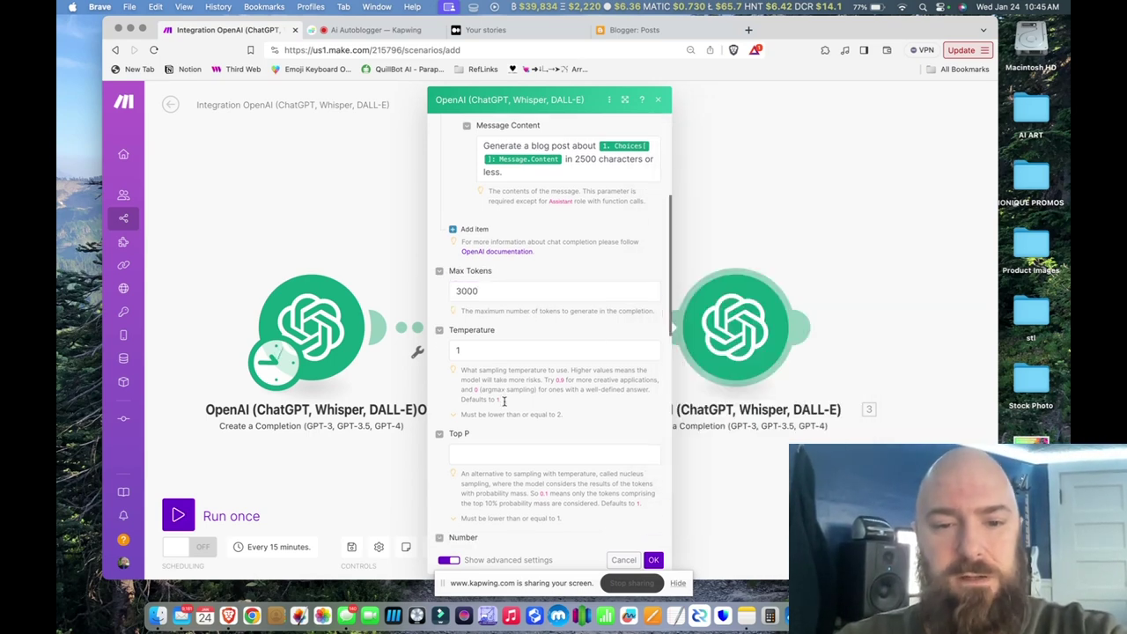
- Set Number of completions to 1 and save the gpt-4 module
click(467, 447)
text(1)
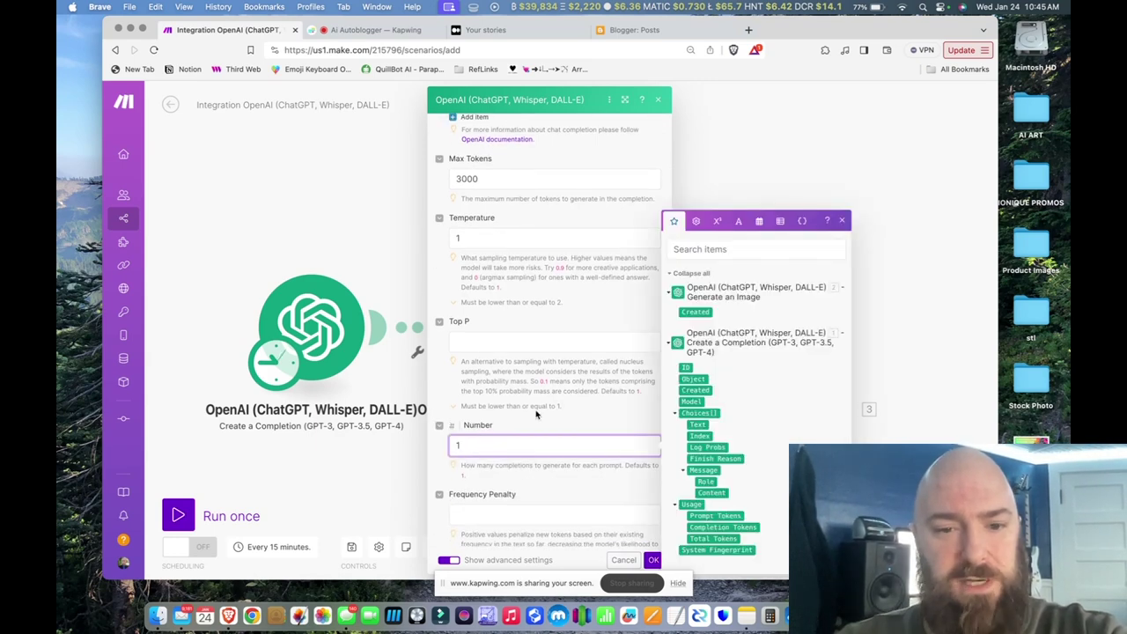
scroll(528, 419, down, 8)
scroll(517, 424, down, 4)
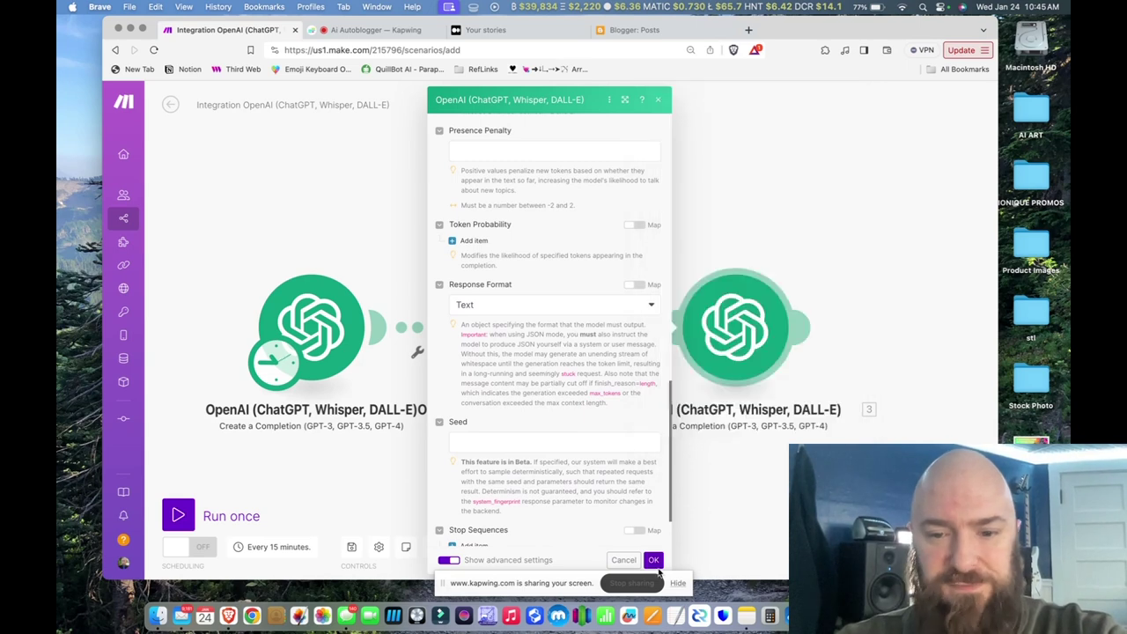
click(653, 560)
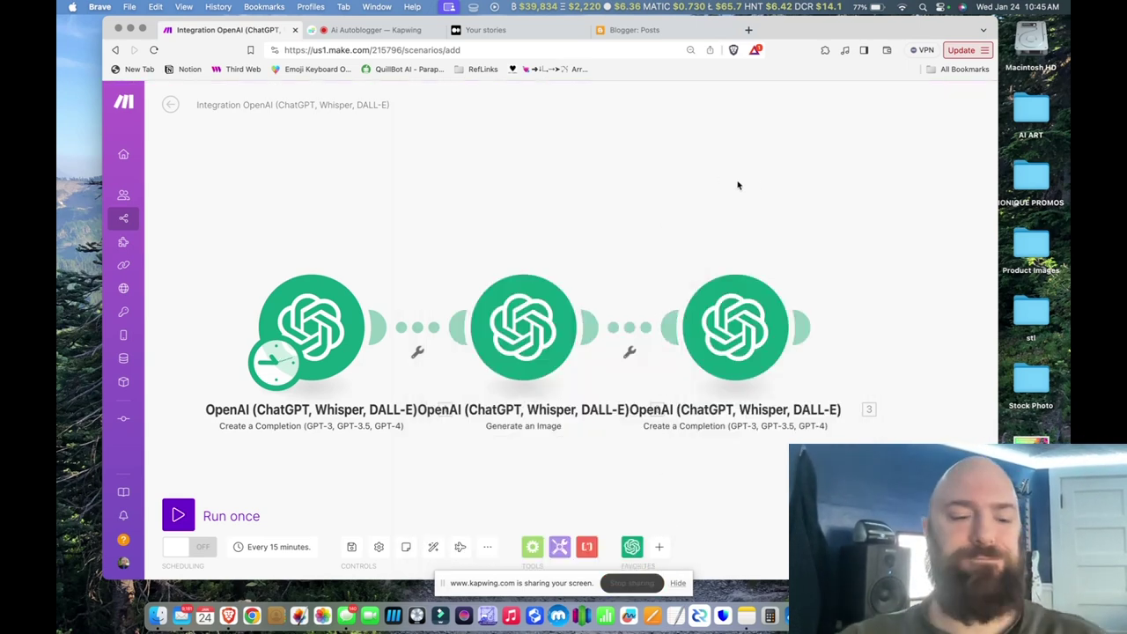
- Select all three OpenAI modules and drag them to the left on the canvas
drag(806, 188, 252, 387)
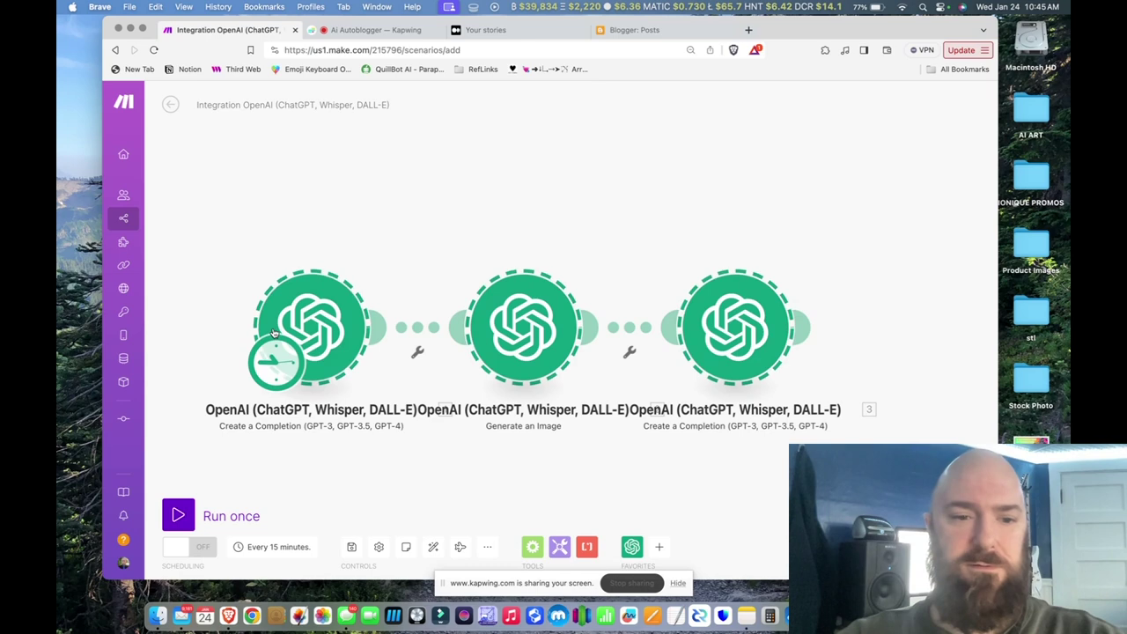
drag(327, 308, 260, 299)
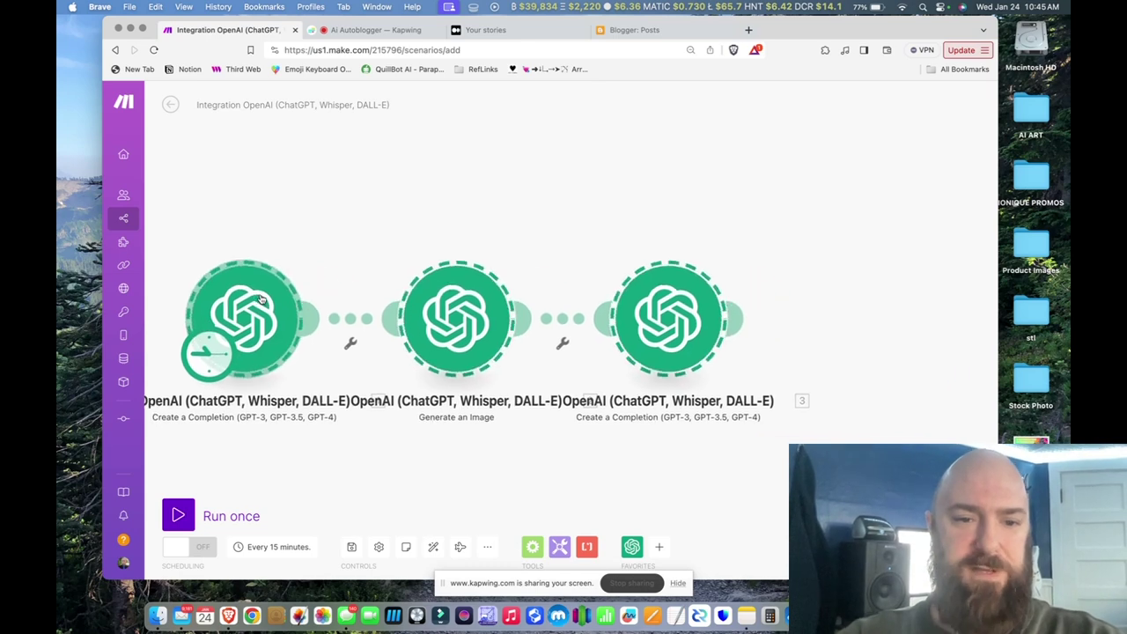
scroll(402, 207, down, 5)
scroll(402, 207, up, 5)
scroll(402, 207, down, 3)
scroll(402, 207, up, 3)
scroll(402, 207, down, 2)
click(402, 207)
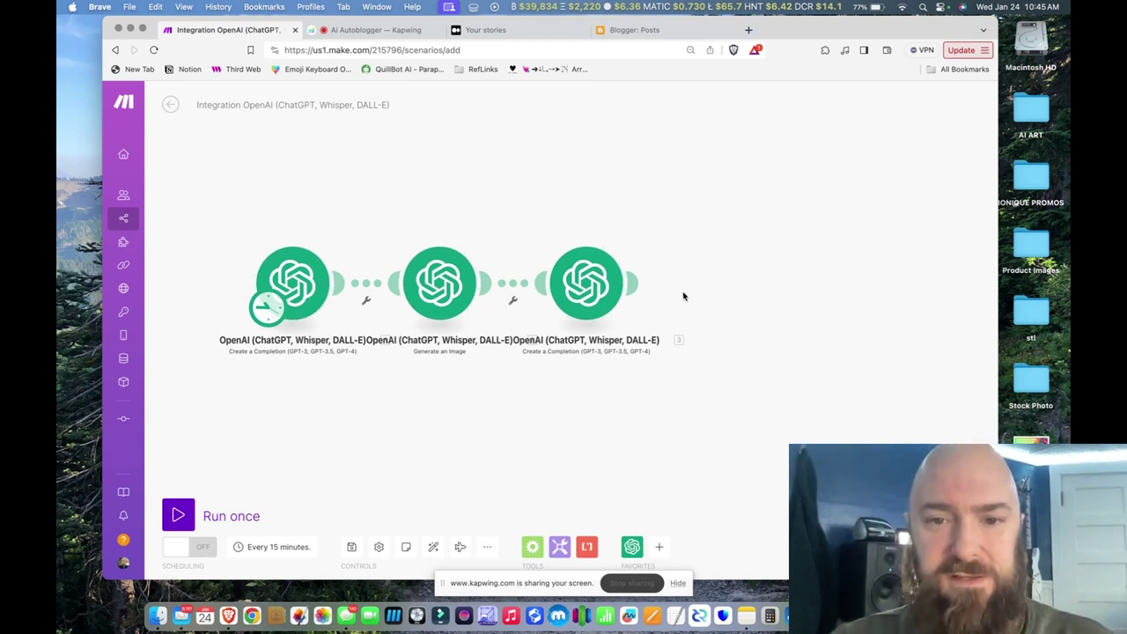
- Add a Medium Upload an Image module using the OpenAI Generate an Image file
click(634, 282)
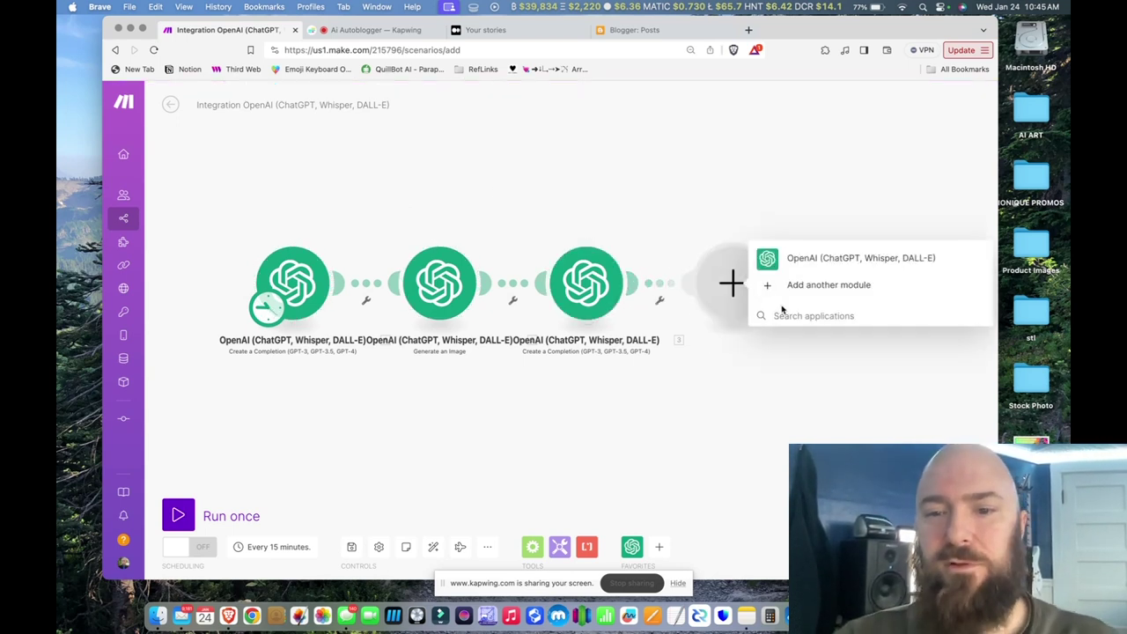
text(mei)
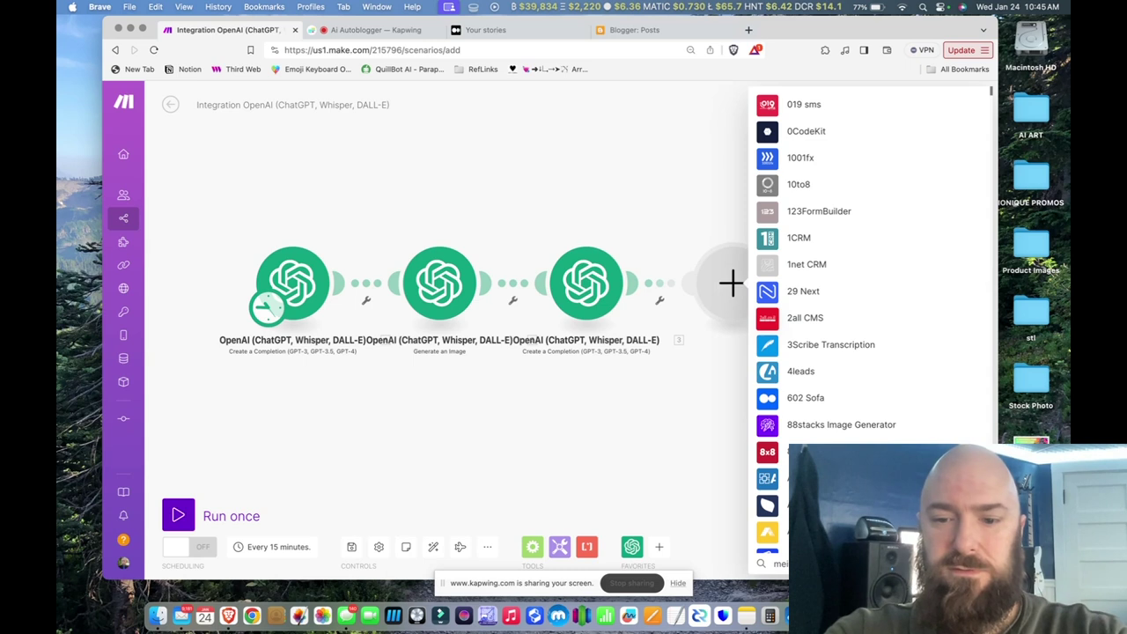
text(ium)
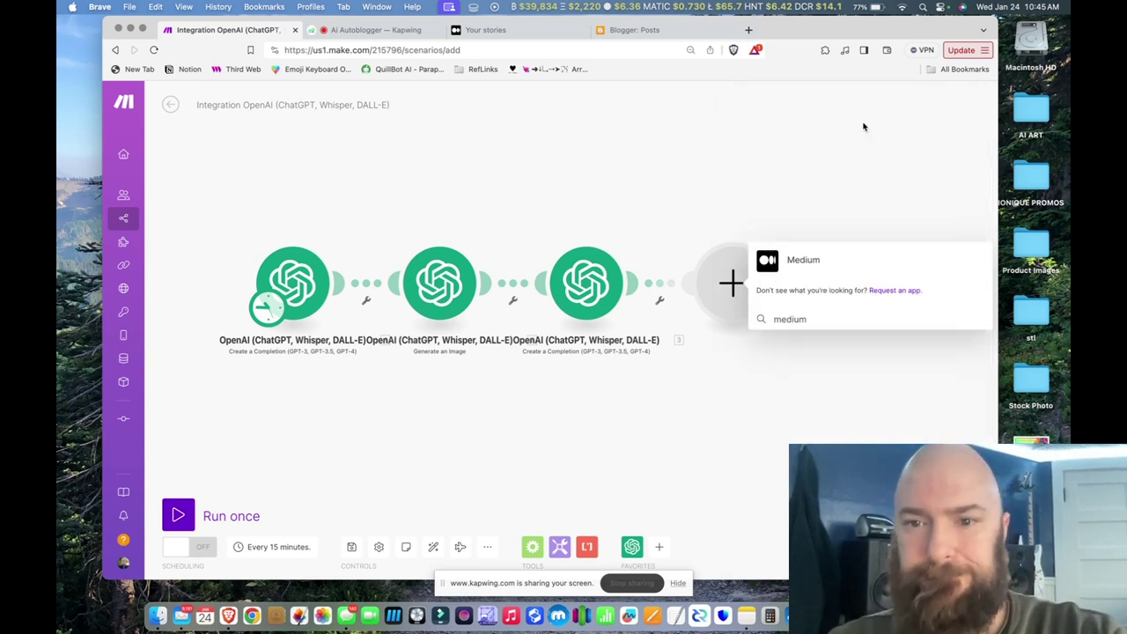
click(810, 266)
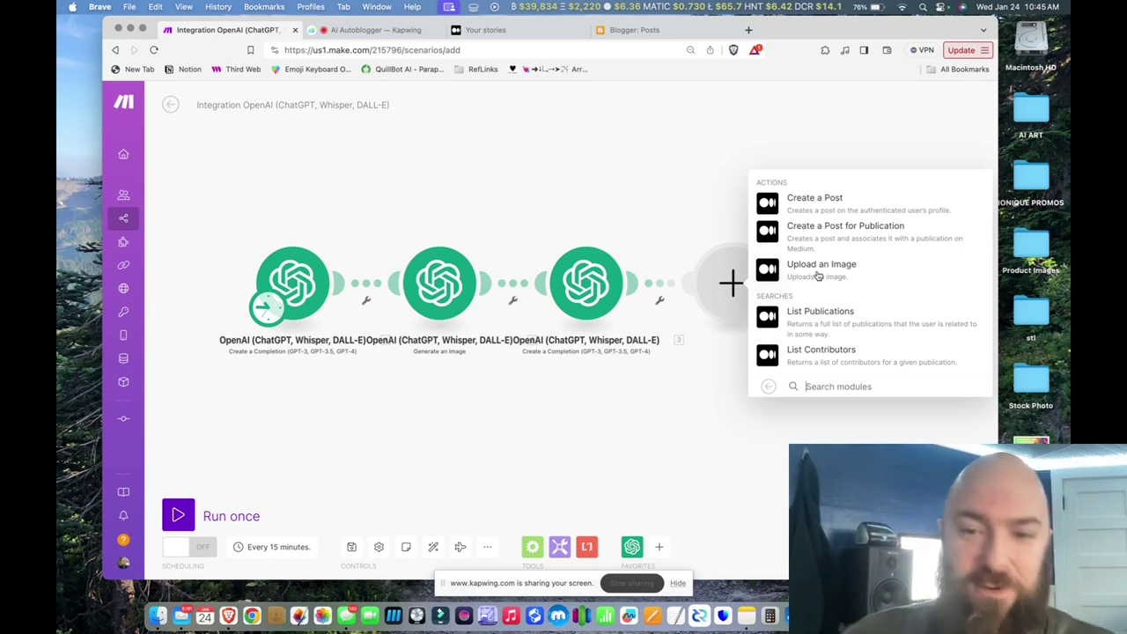
click(818, 269)
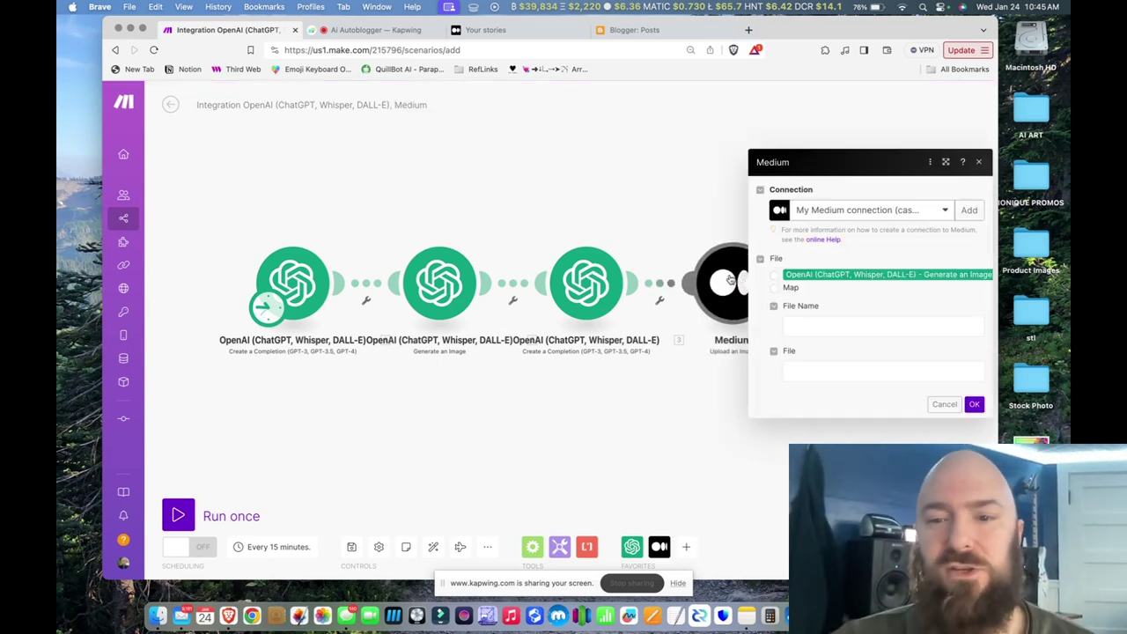
click(774, 280)
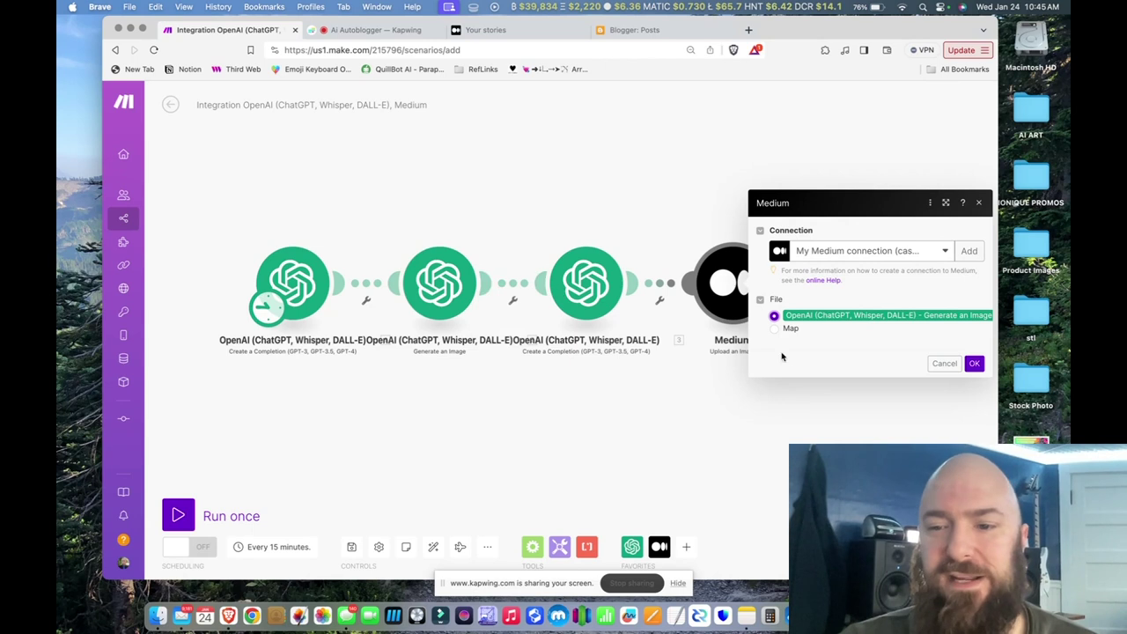
click(974, 363)
click(792, 286)
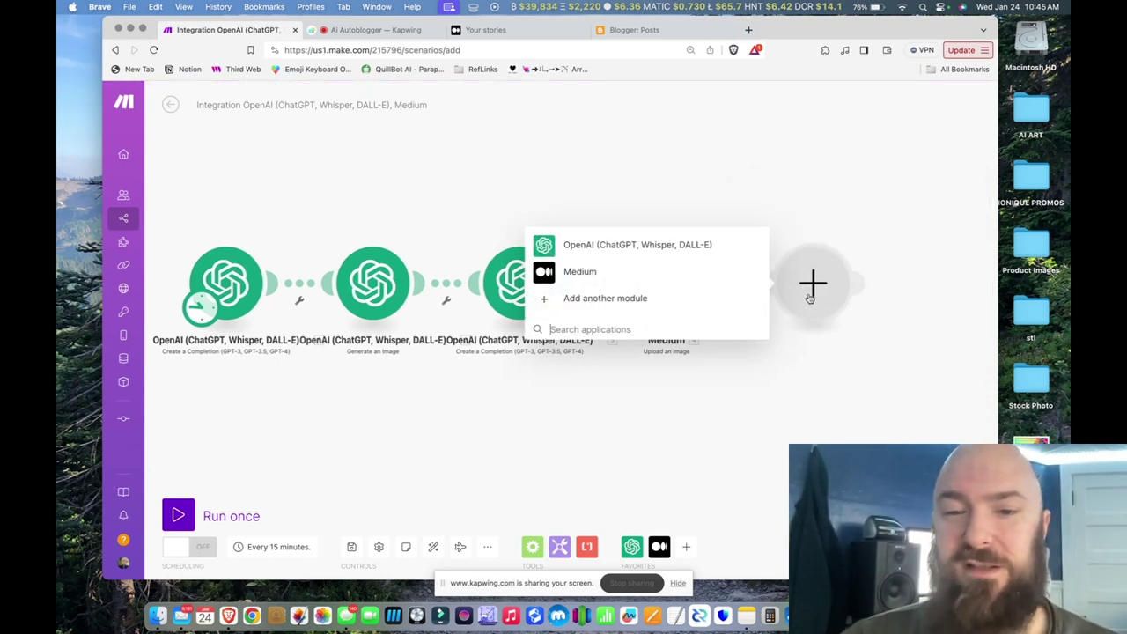
- Add a Medium Create a Post module titled with the first completion's Message.Content
click(574, 273)
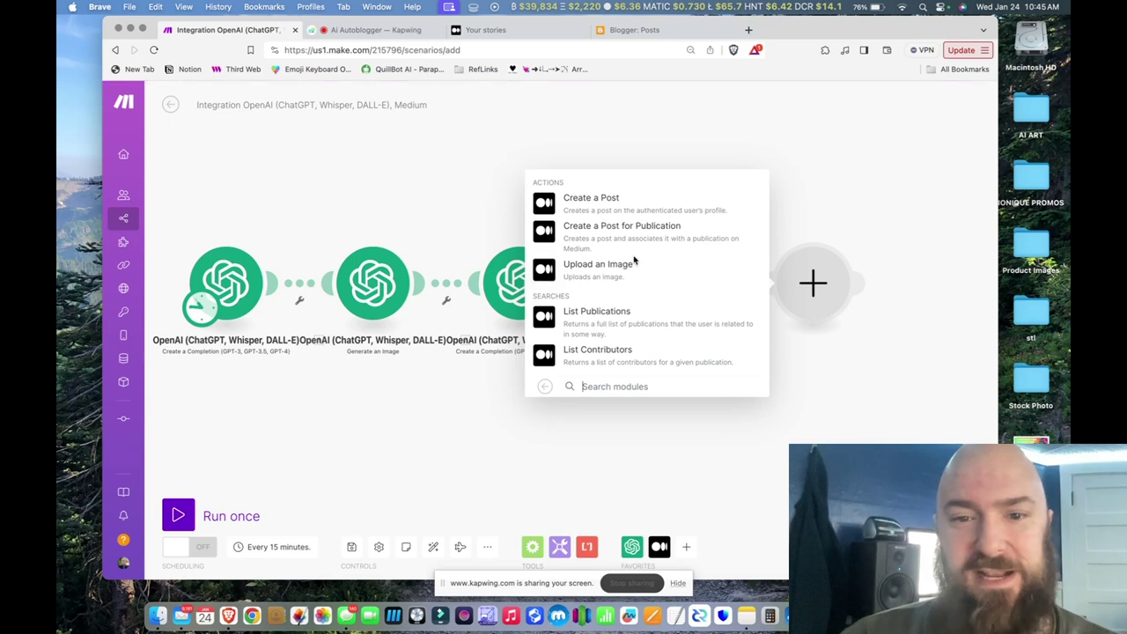
click(606, 214)
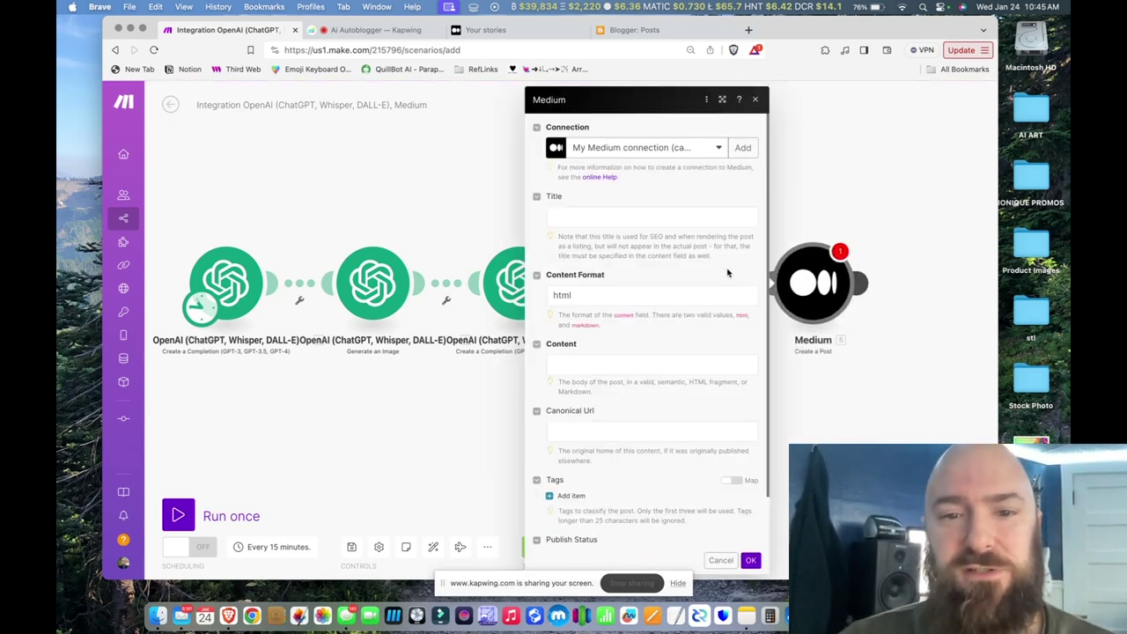
click(567, 212)
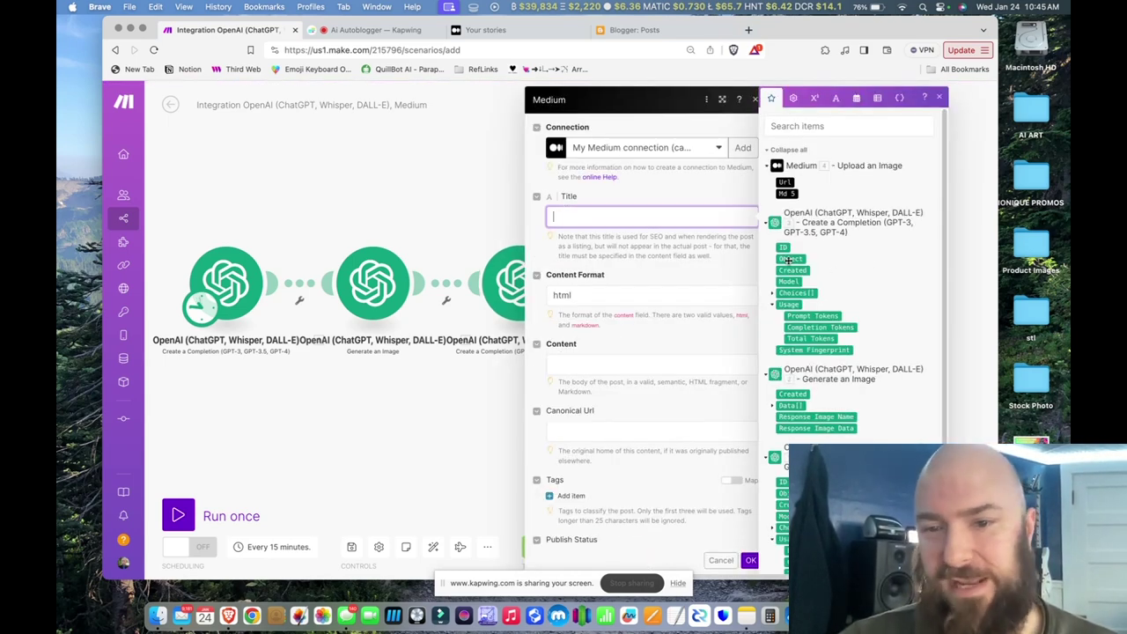
click(775, 293)
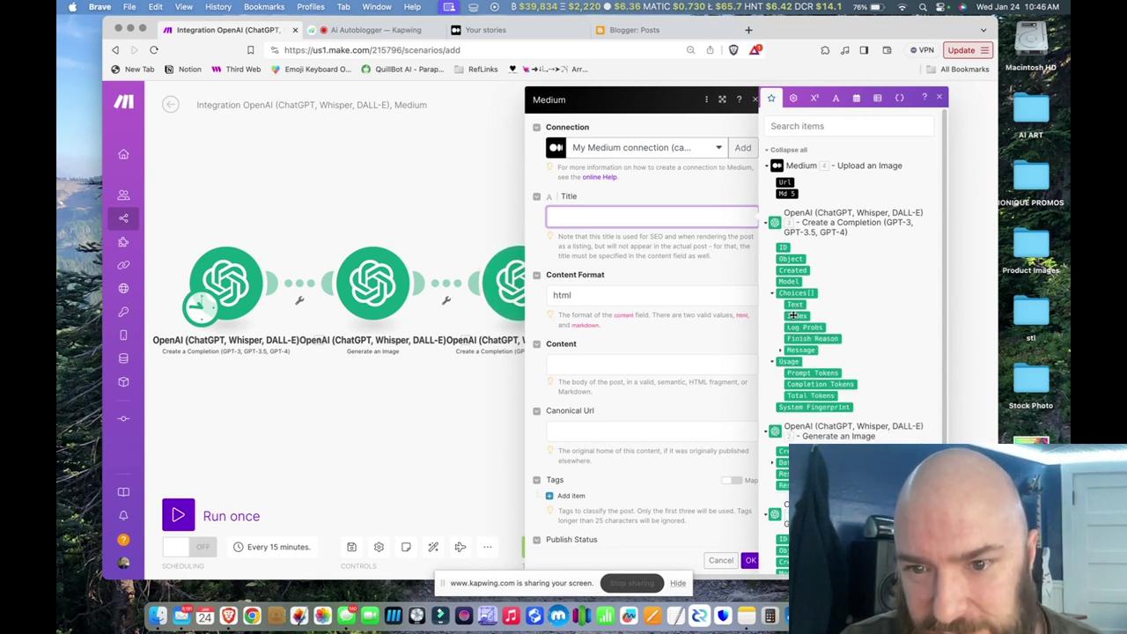
click(780, 349)
click(807, 372)
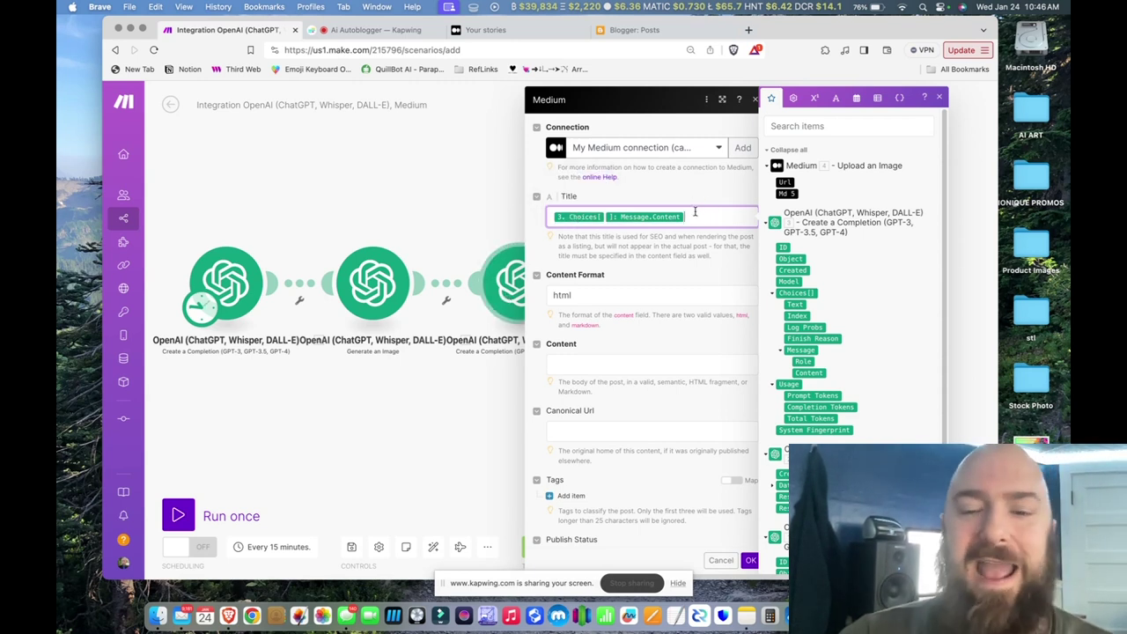
key(BackSpace)
key(BackSpace)
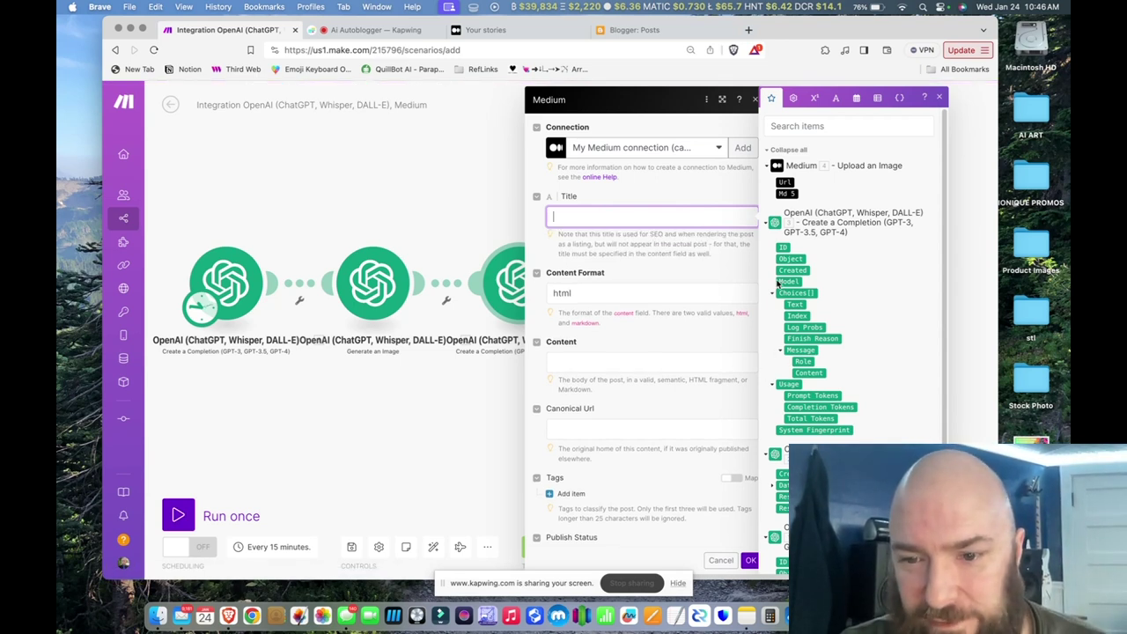
scroll(776, 283, down, 3)
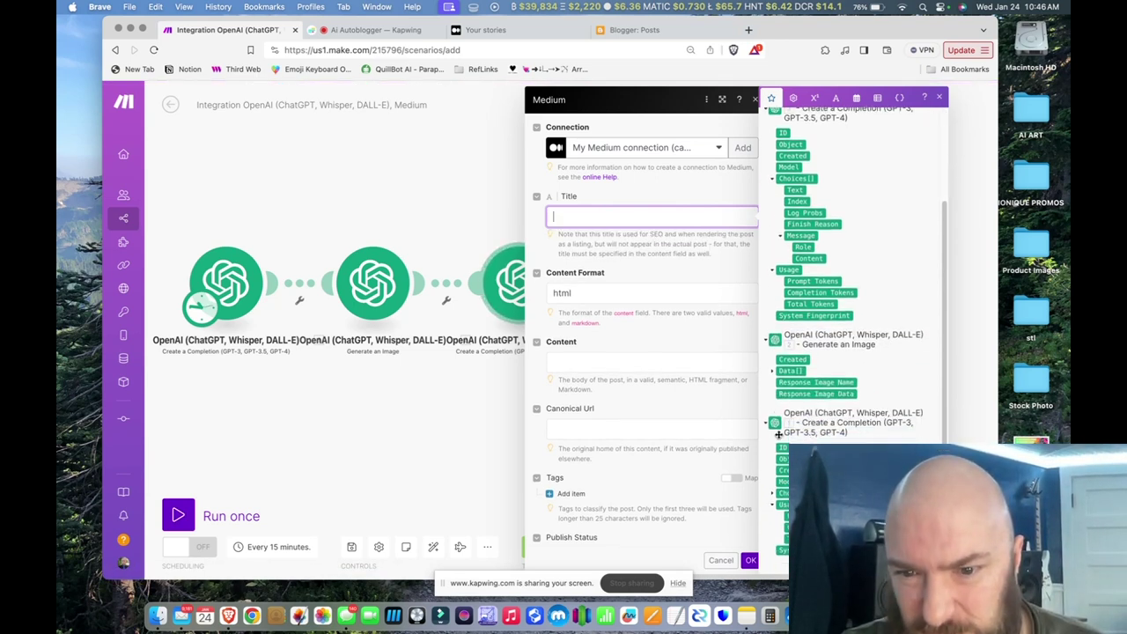
scroll(778, 494, down, 2)
click(784, 494)
click(797, 517)
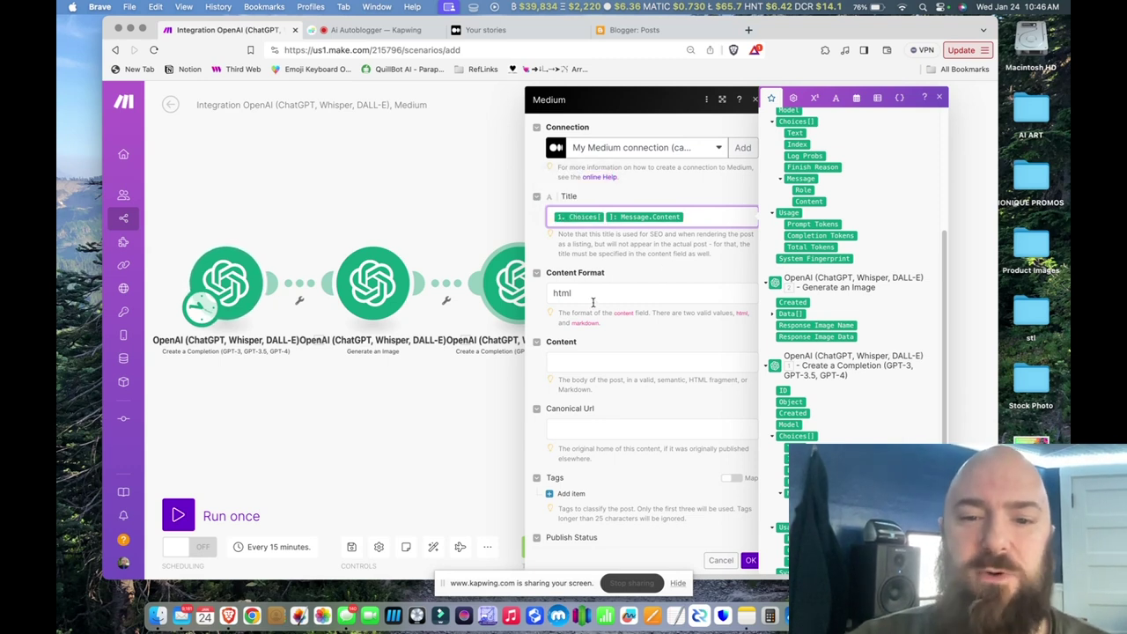
- Map the blog-post completion's content into Content and set Publish Status to draft
click(577, 358)
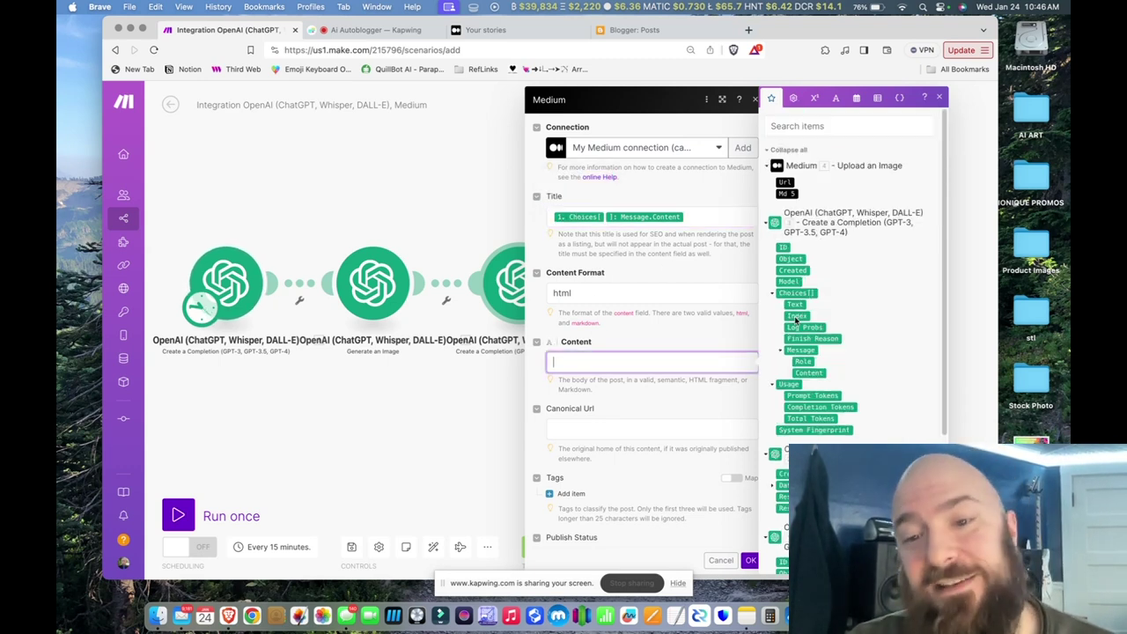
click(809, 374)
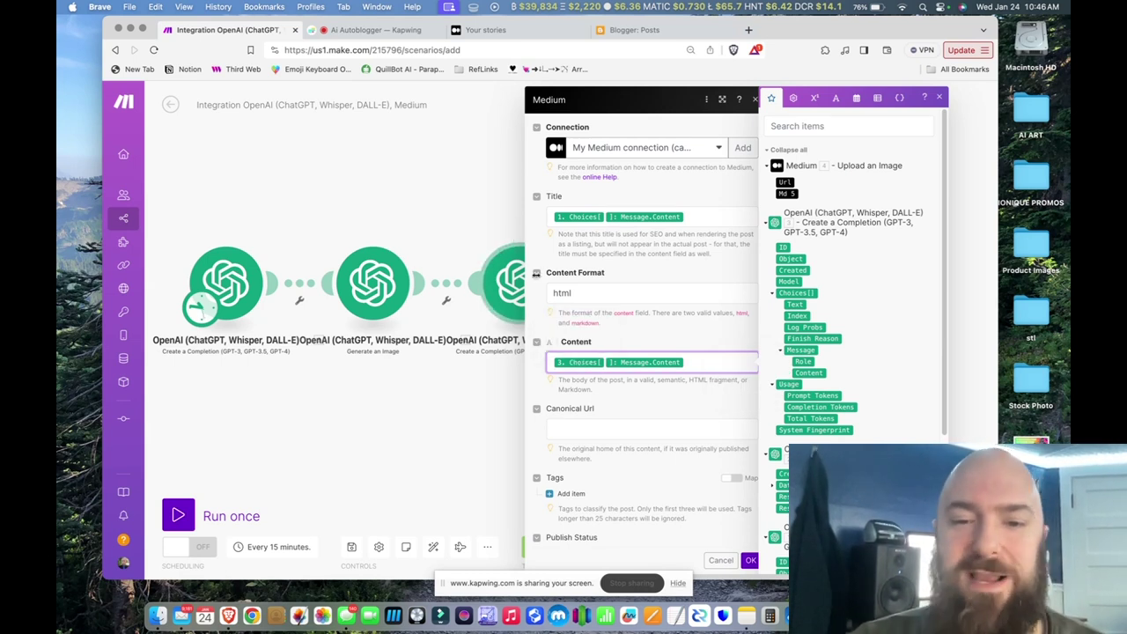
scroll(649, 425, down, 2)
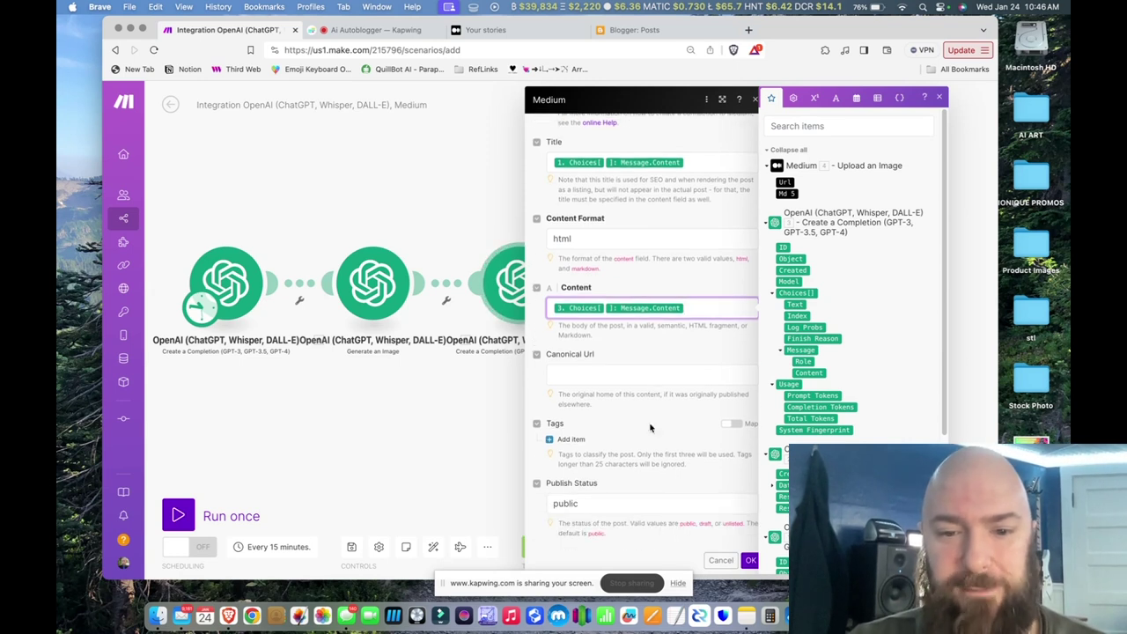
double_click(605, 503)
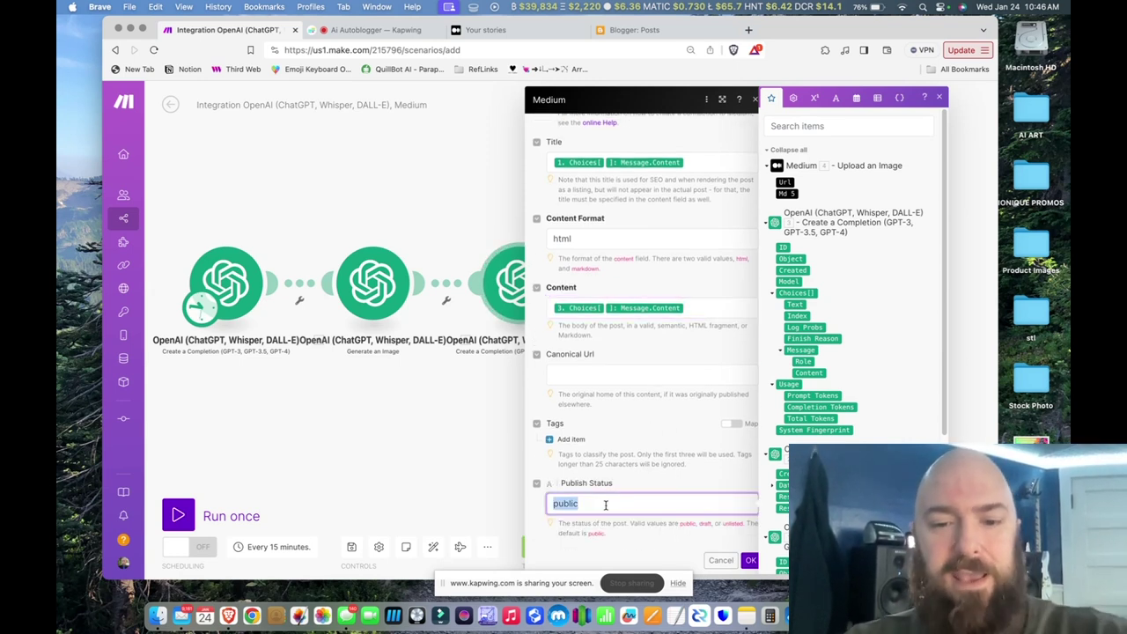
text(draft)
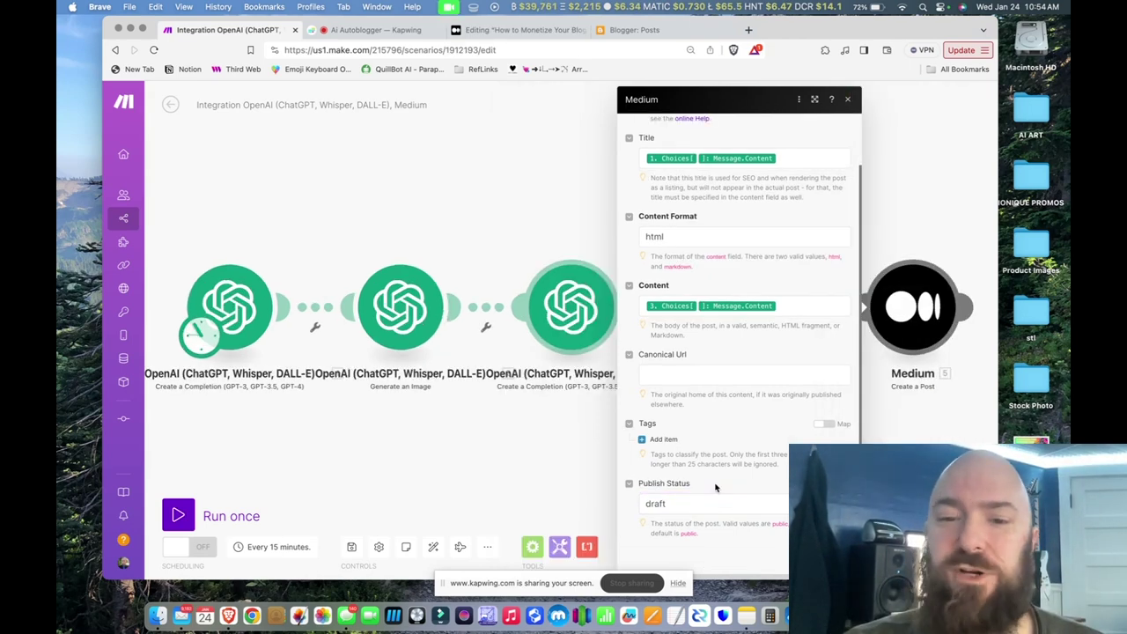
scroll(715, 475, up, 1)
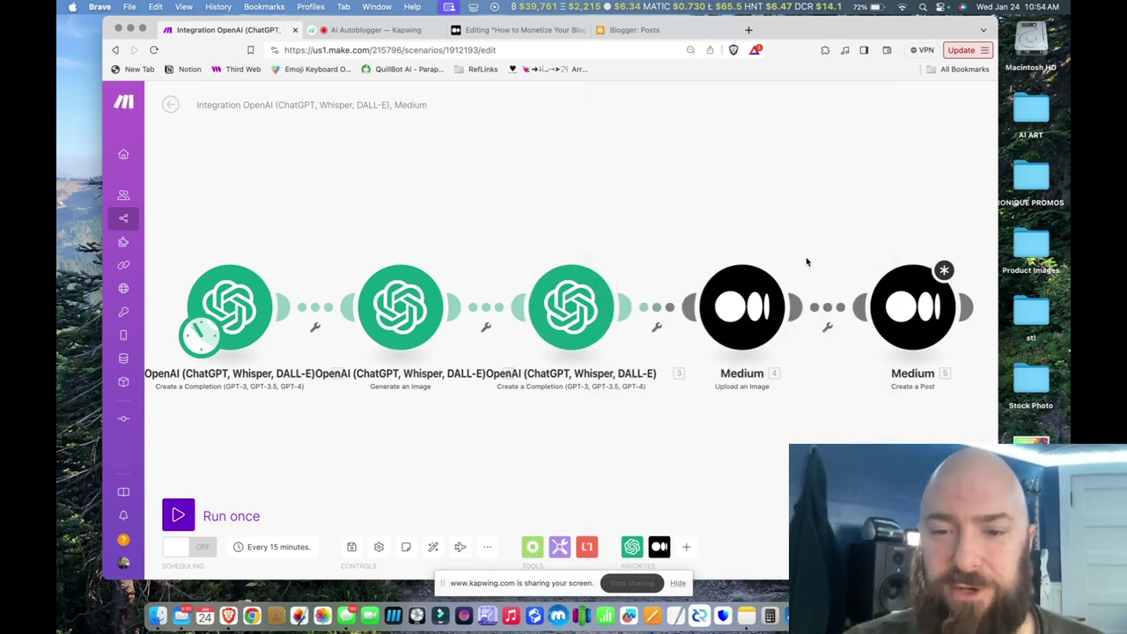
- Prefix the post Content with an <img src="4.url"> tag for the uploaded image
click(908, 315)
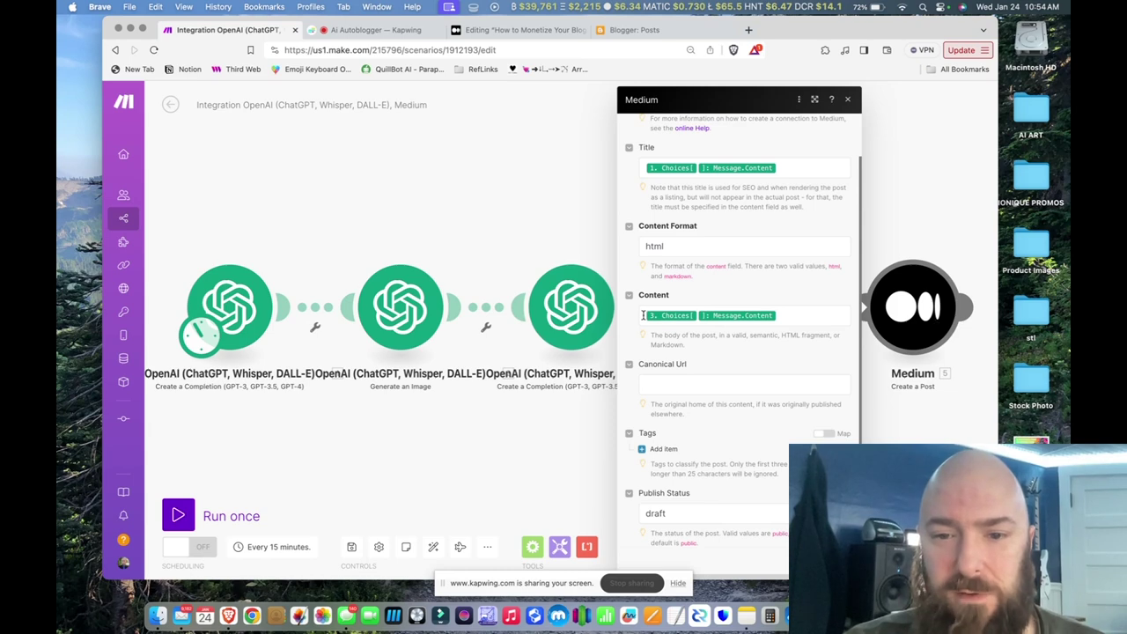
click(643, 315)
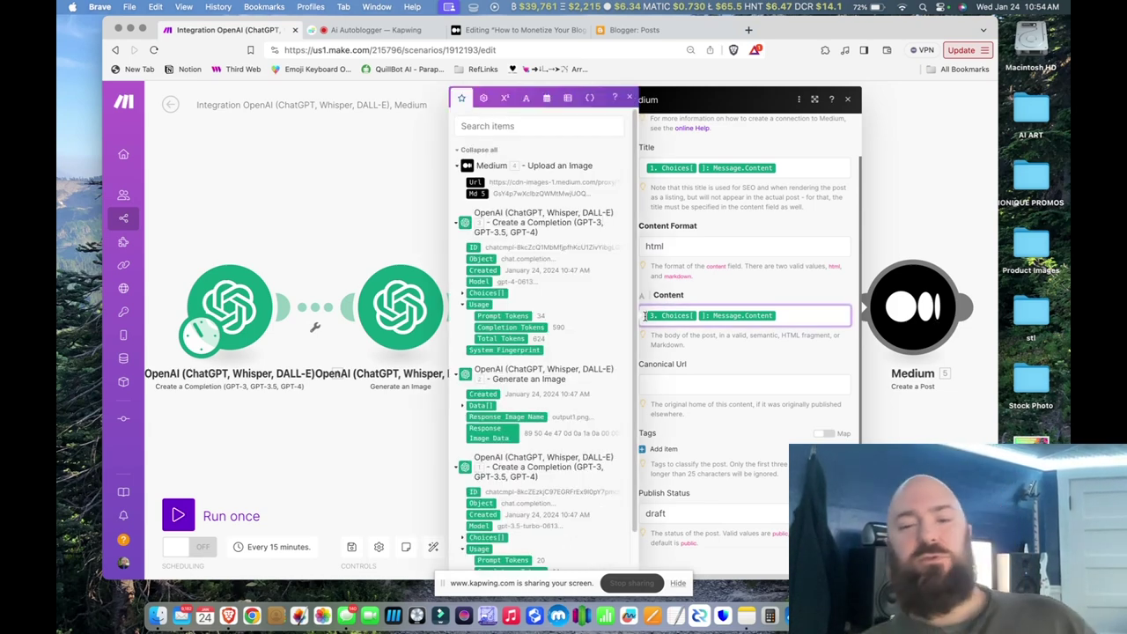
text(<img)
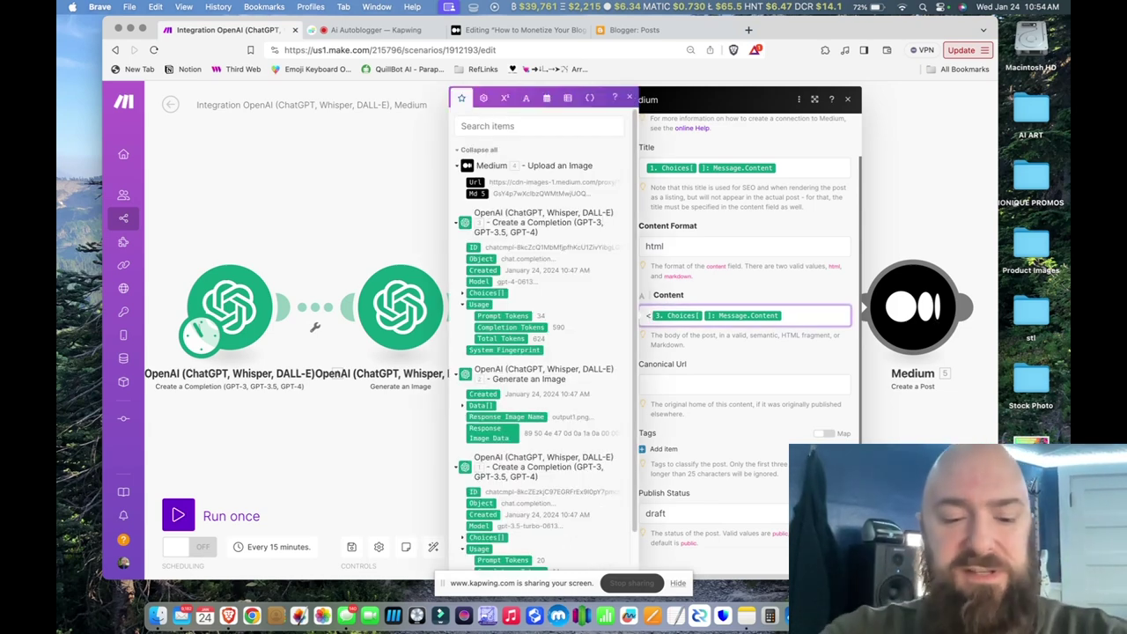
text( src)
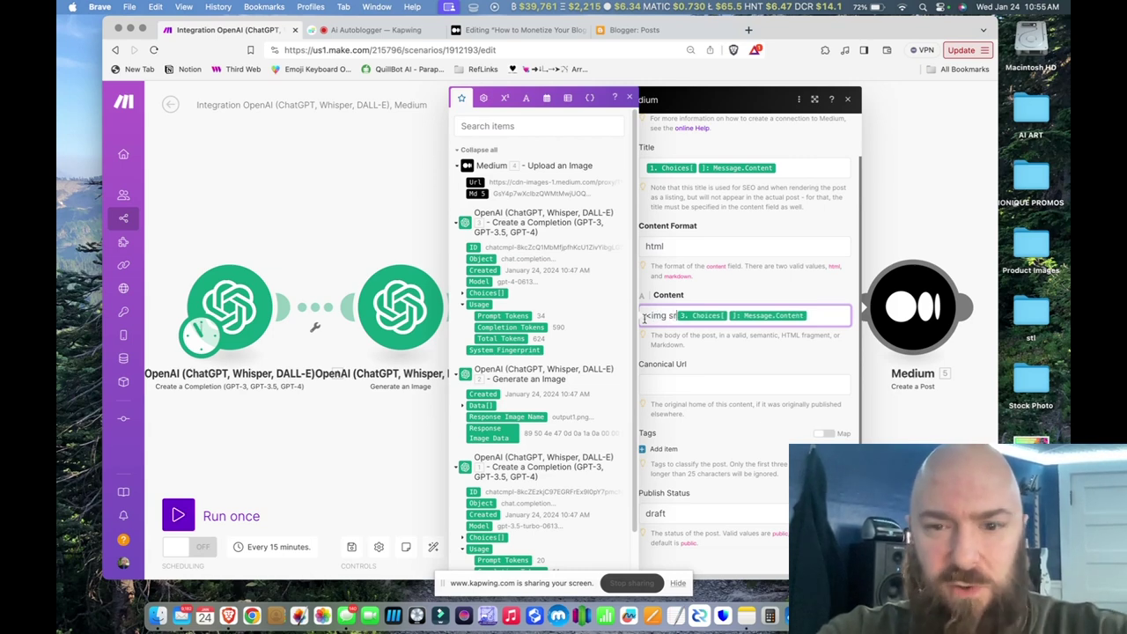
text( = ")
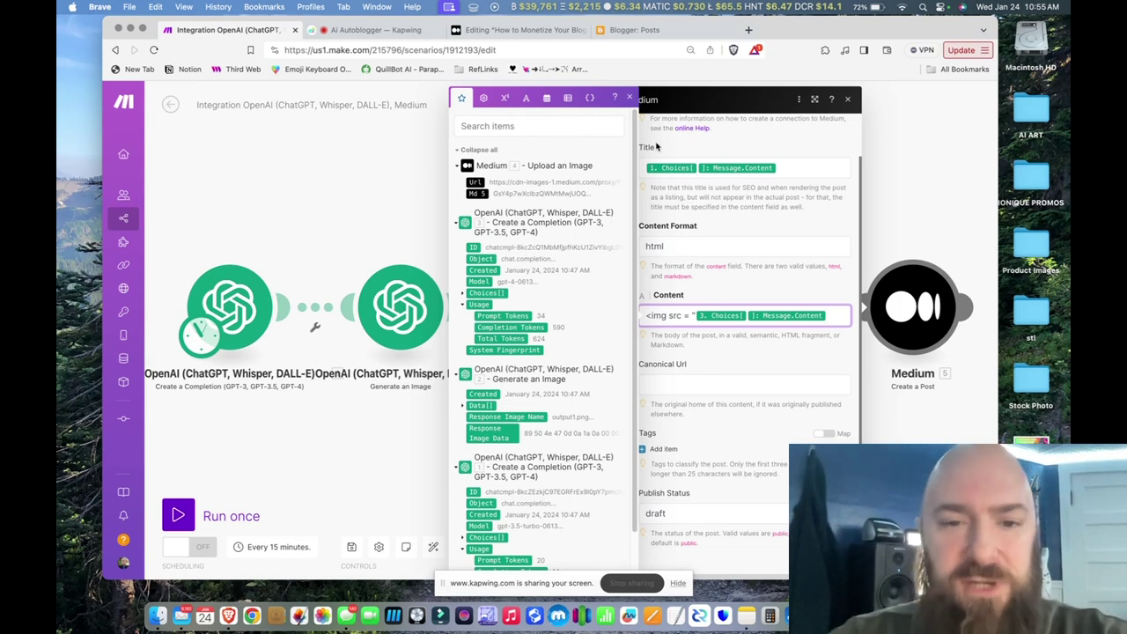
click(474, 181)
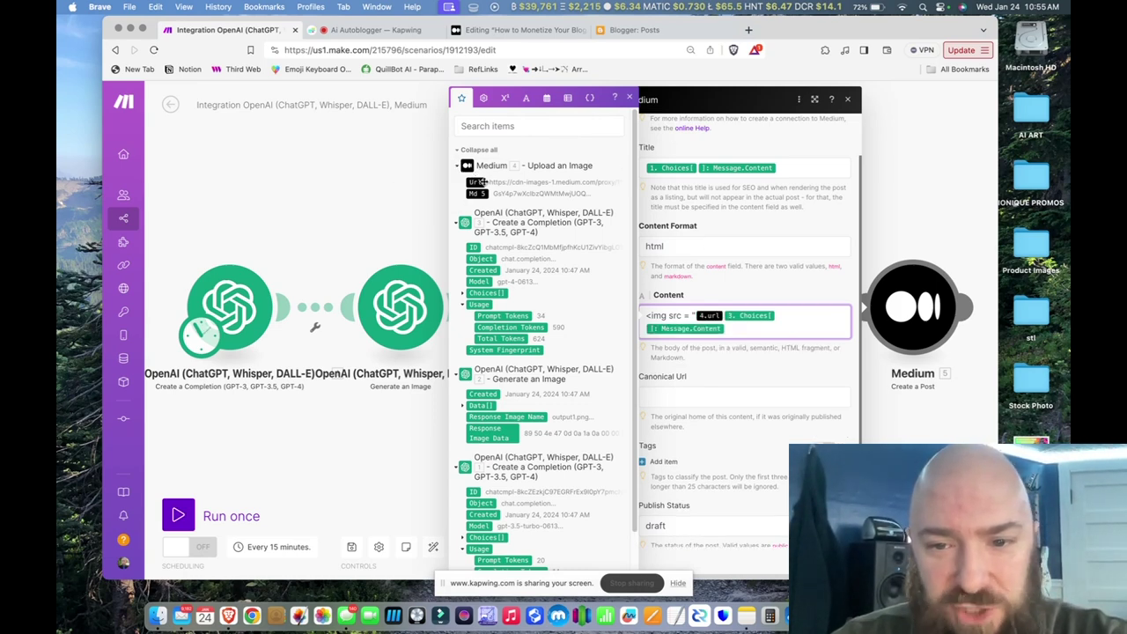
text(">)
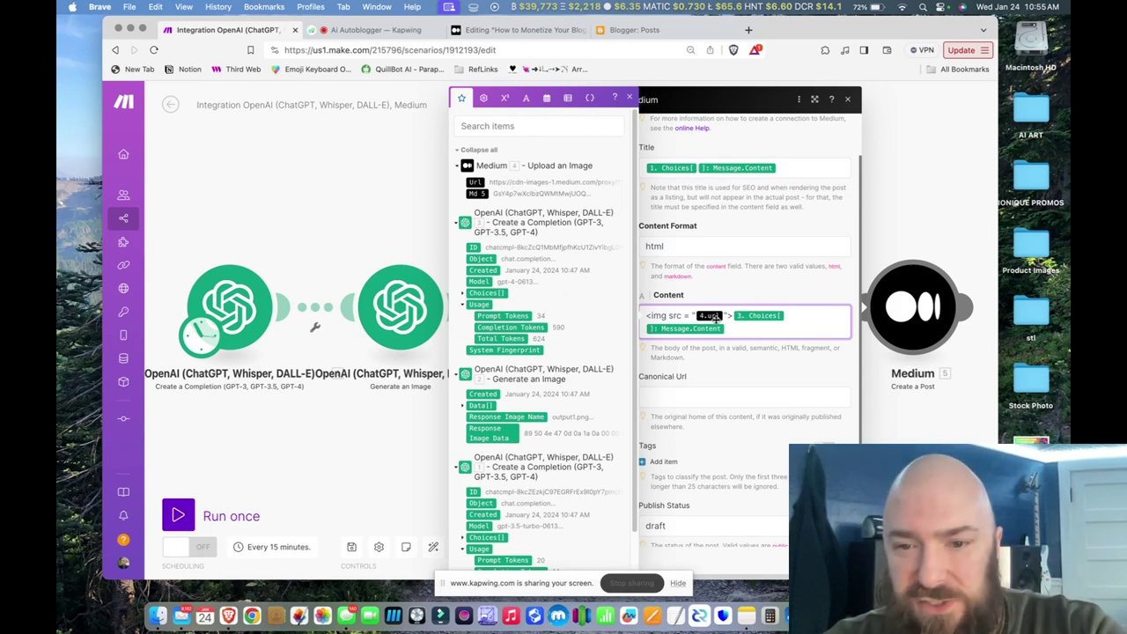
click(766, 373)
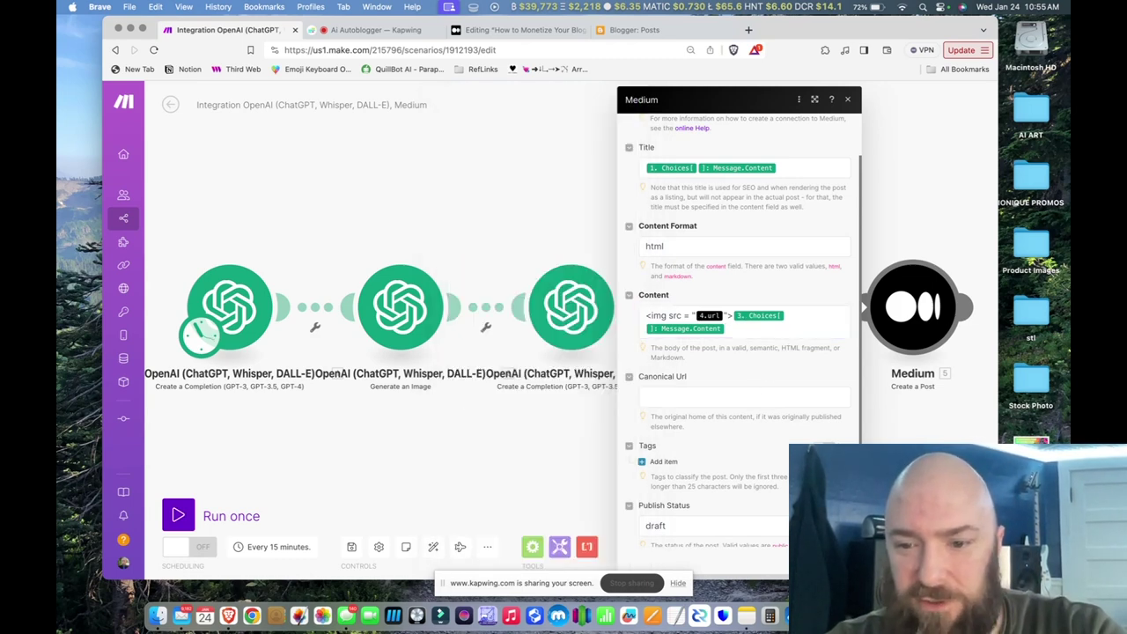
scroll(762, 487, down, 1)
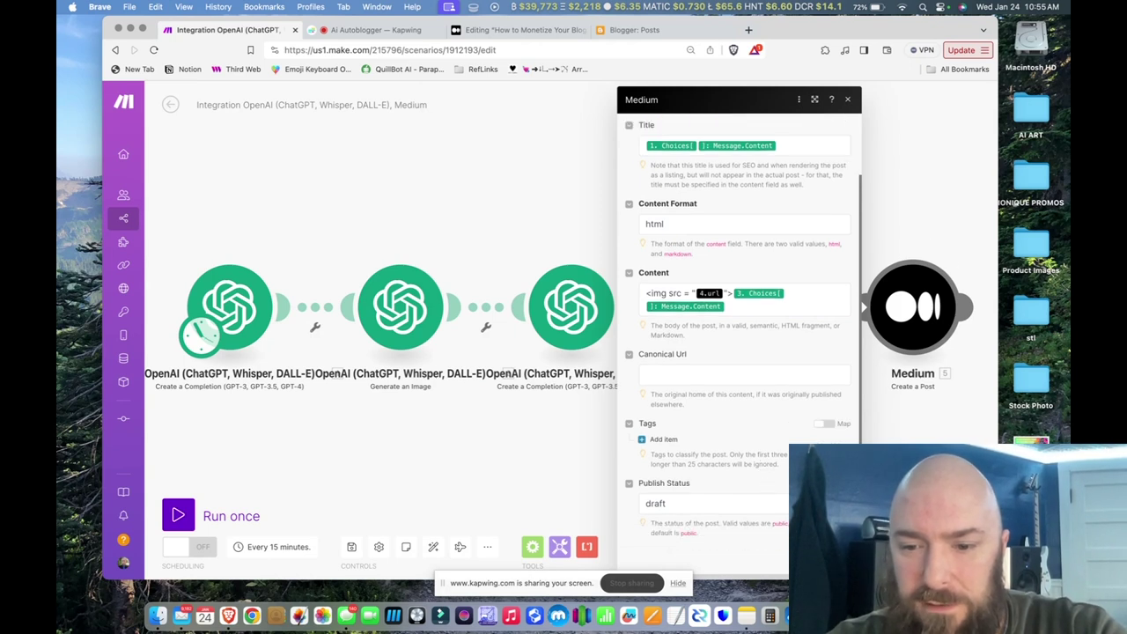
key(Escape)
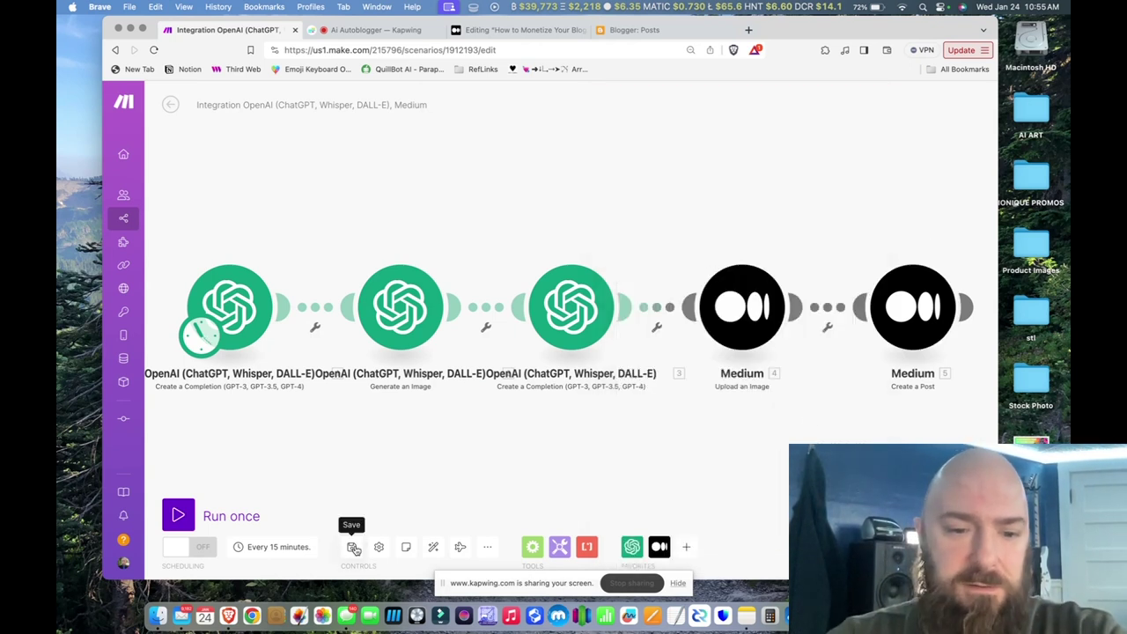
- Run the scenario once and read the NFT rentals title in the first module's Choices > Message output
click(180, 516)
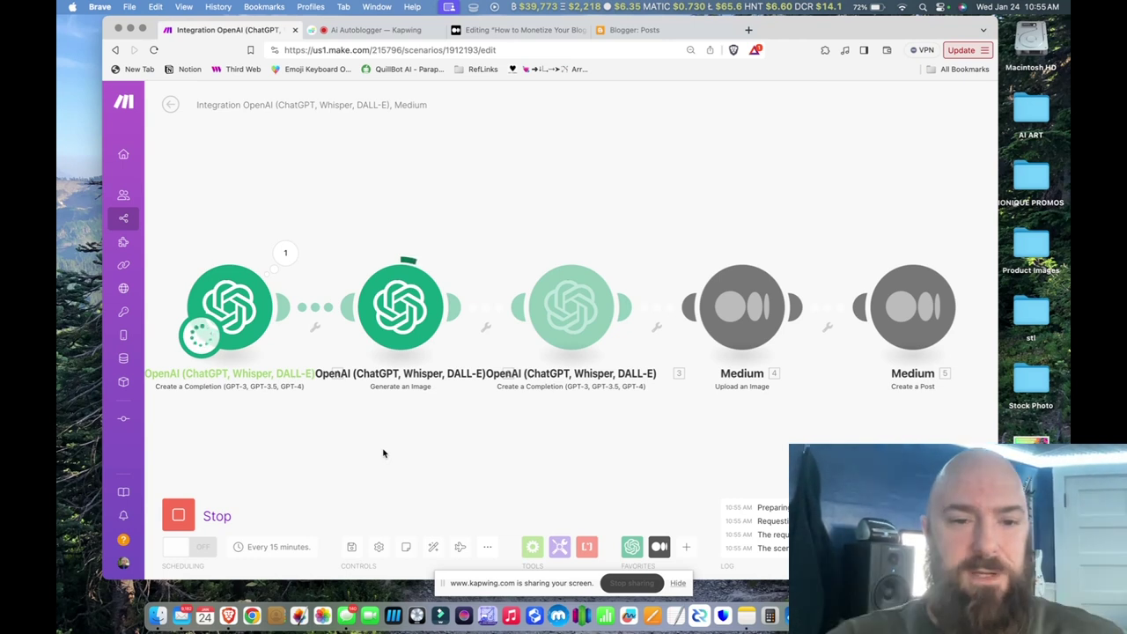
click(286, 252)
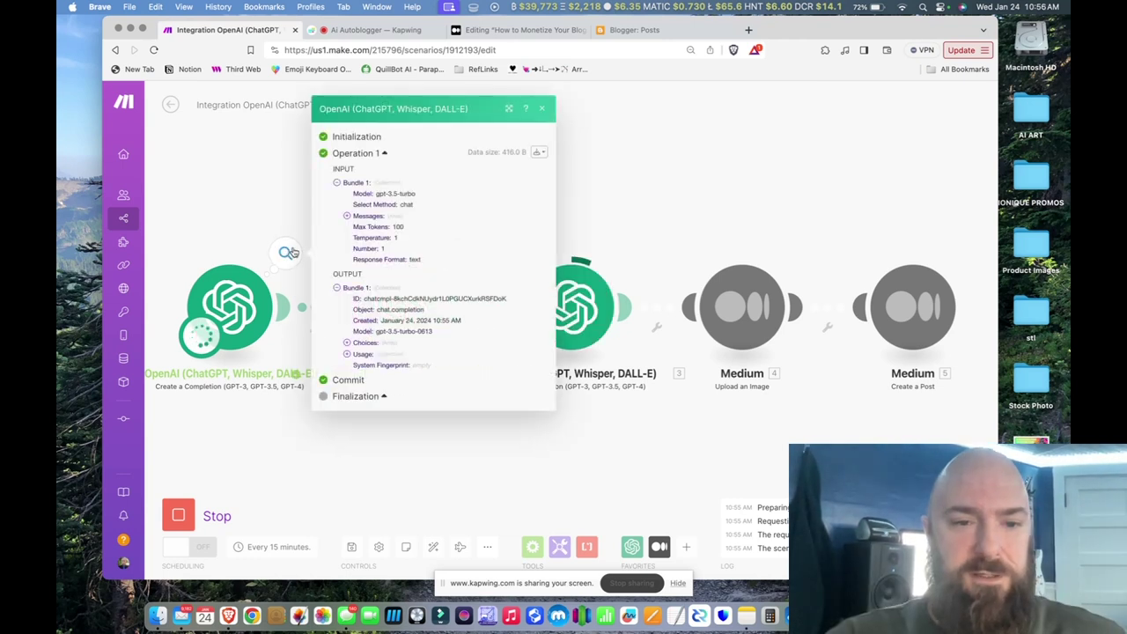
click(349, 343)
click(356, 353)
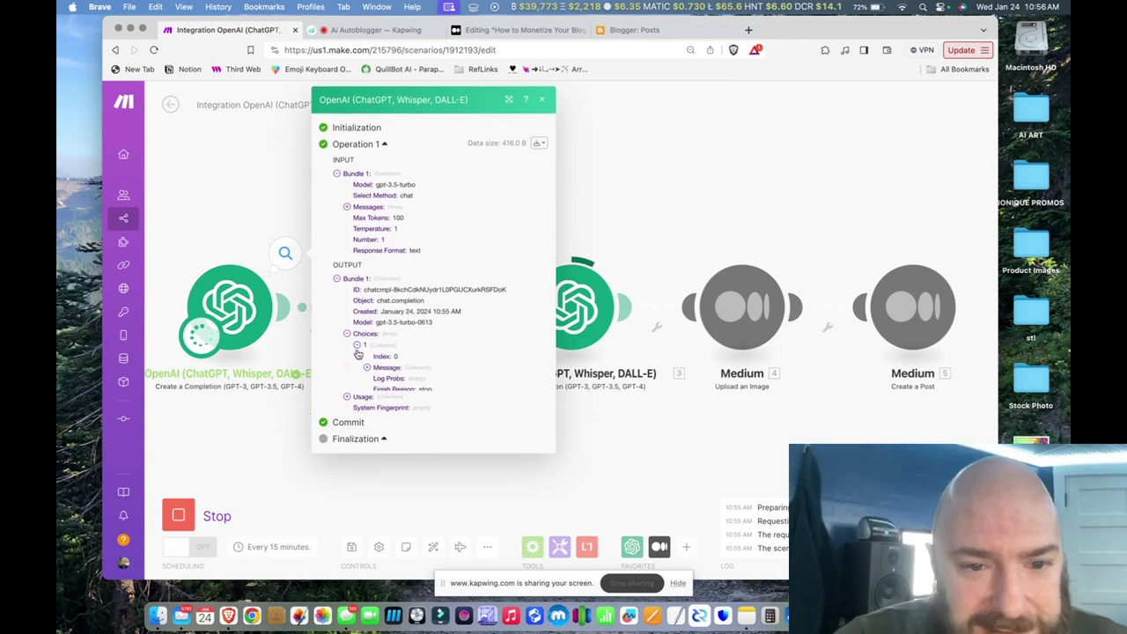
click(368, 368)
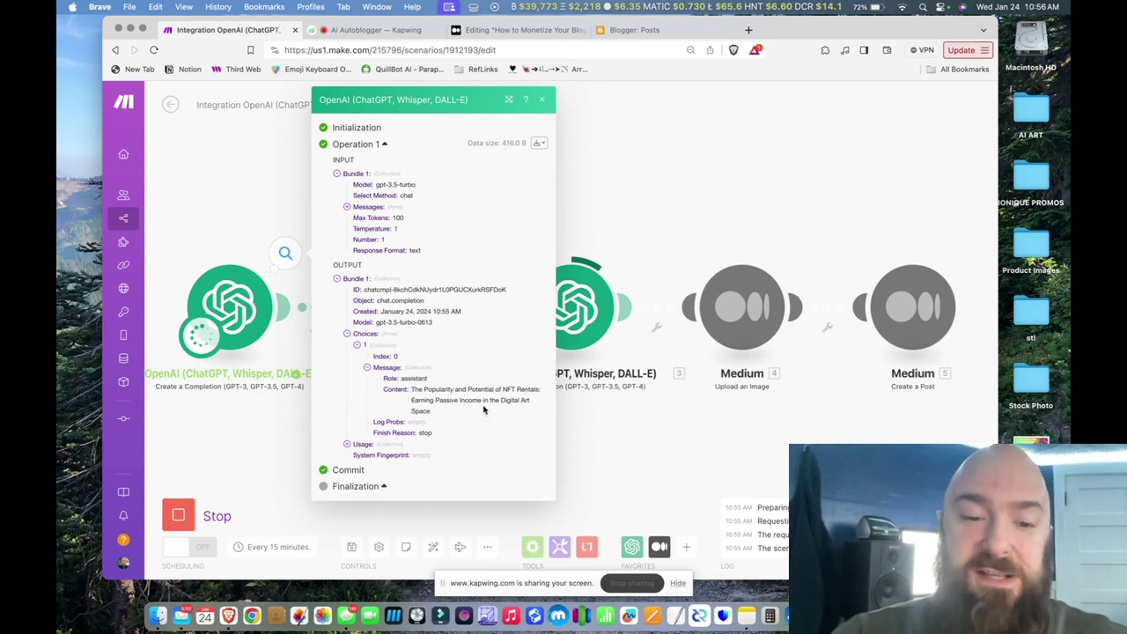
click(595, 435)
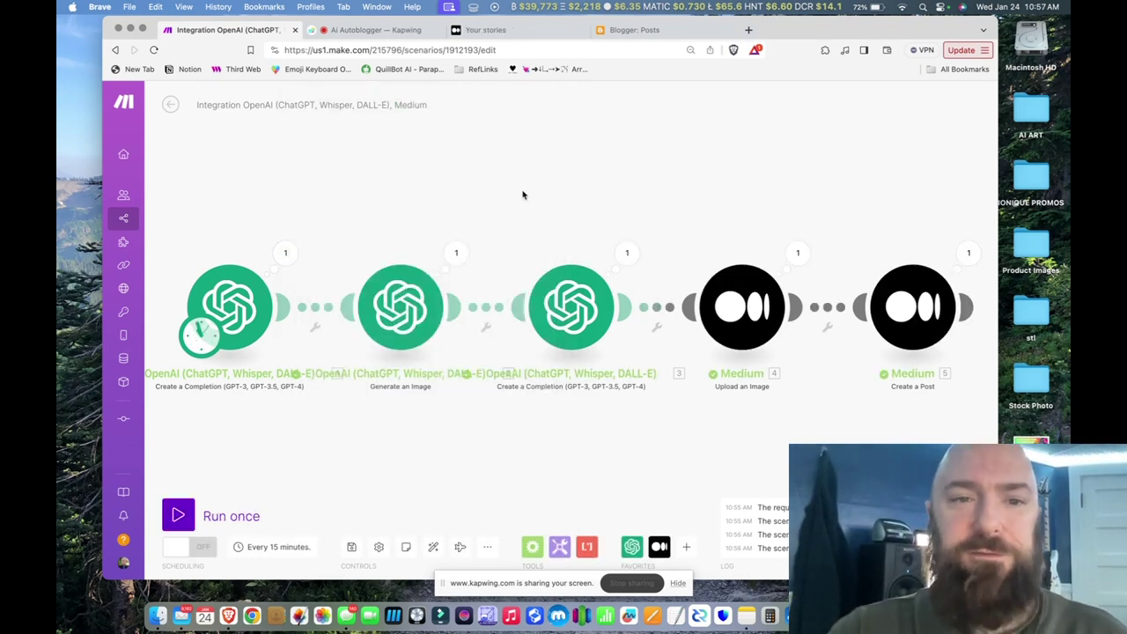
- Open the NFT rentals draft from the Medium stories list
click(499, 33)
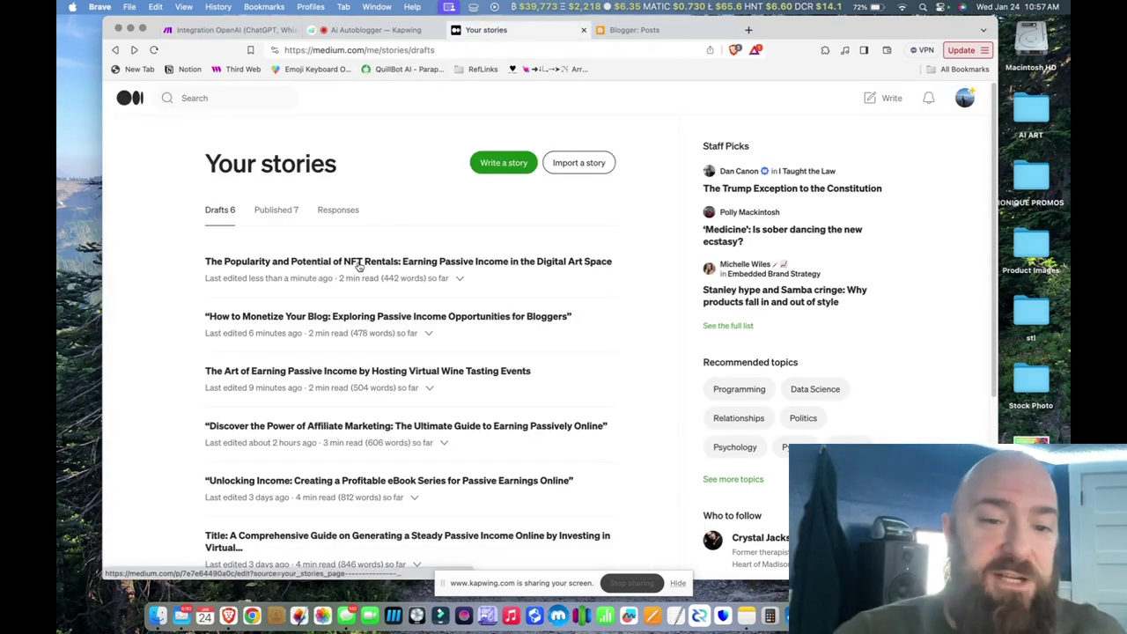
click(437, 262)
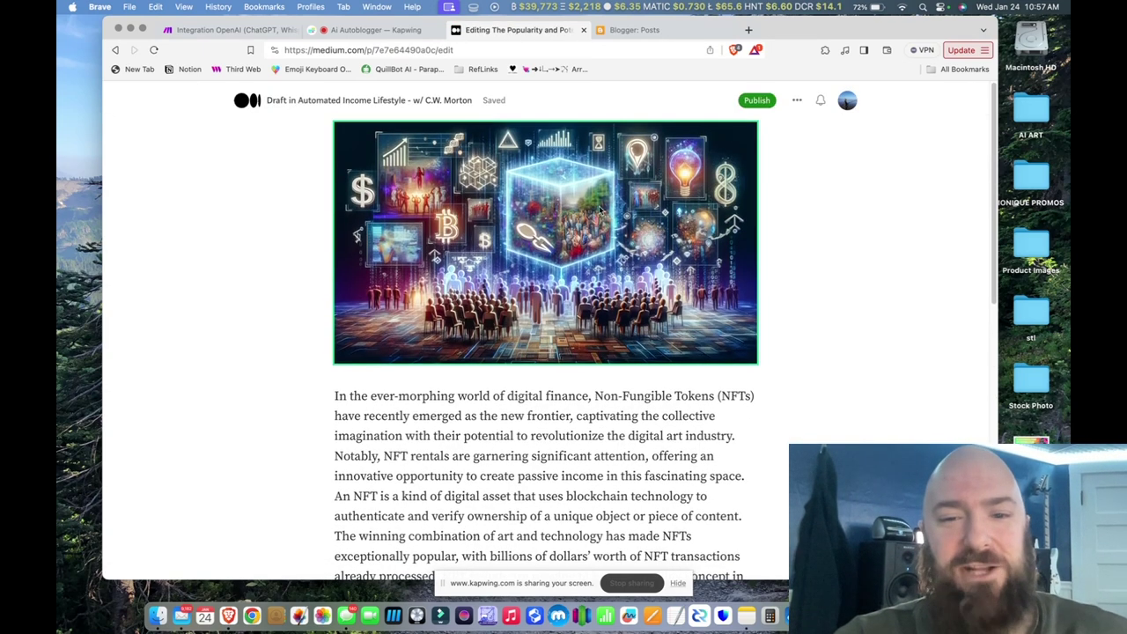
scroll(655, 286, down, 3)
scroll(654, 286, down, 5)
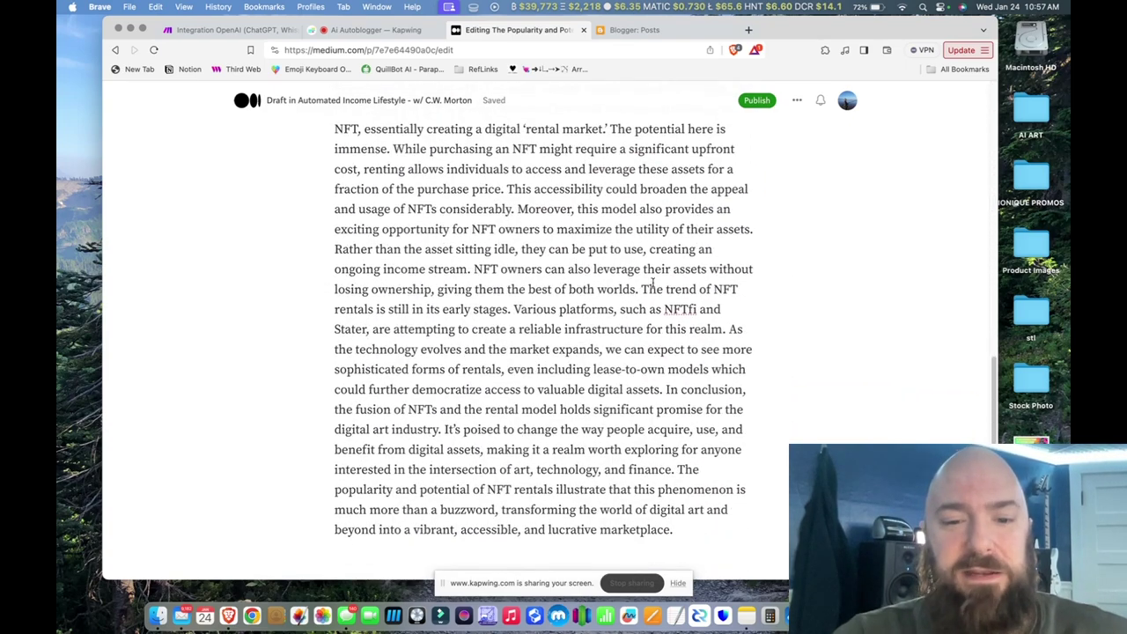
scroll(629, 276, up, 6)
- Start new paragraphs at 'Notably' and at 'The winning combination'
click(741, 295)
key(Return)
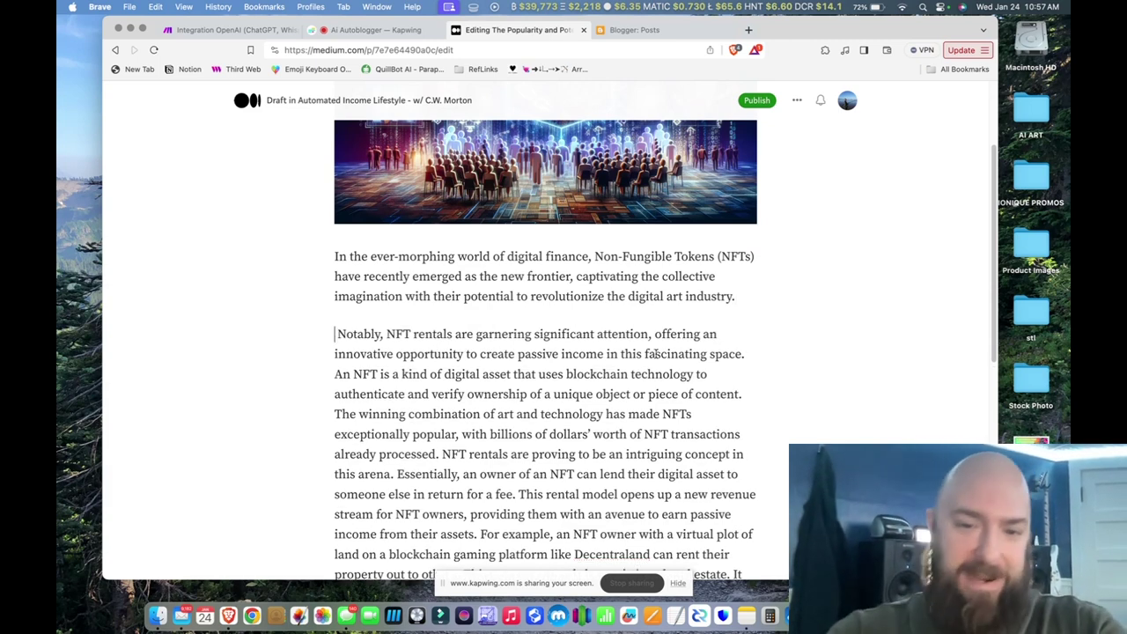
click(336, 413)
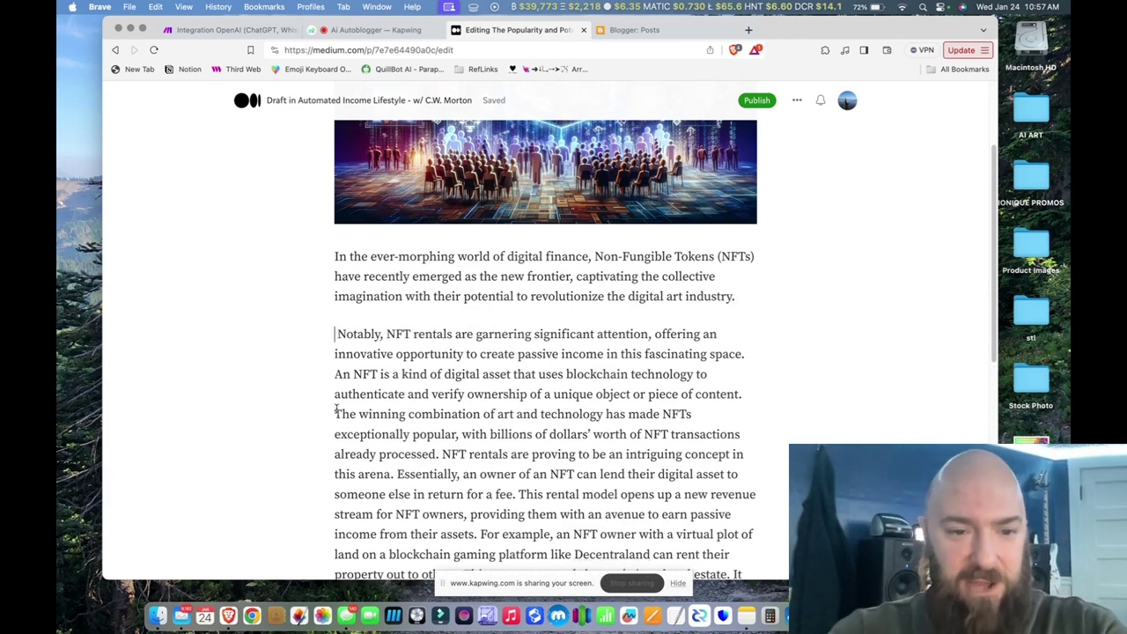
key(Return)
scroll(509, 354, up, 3)
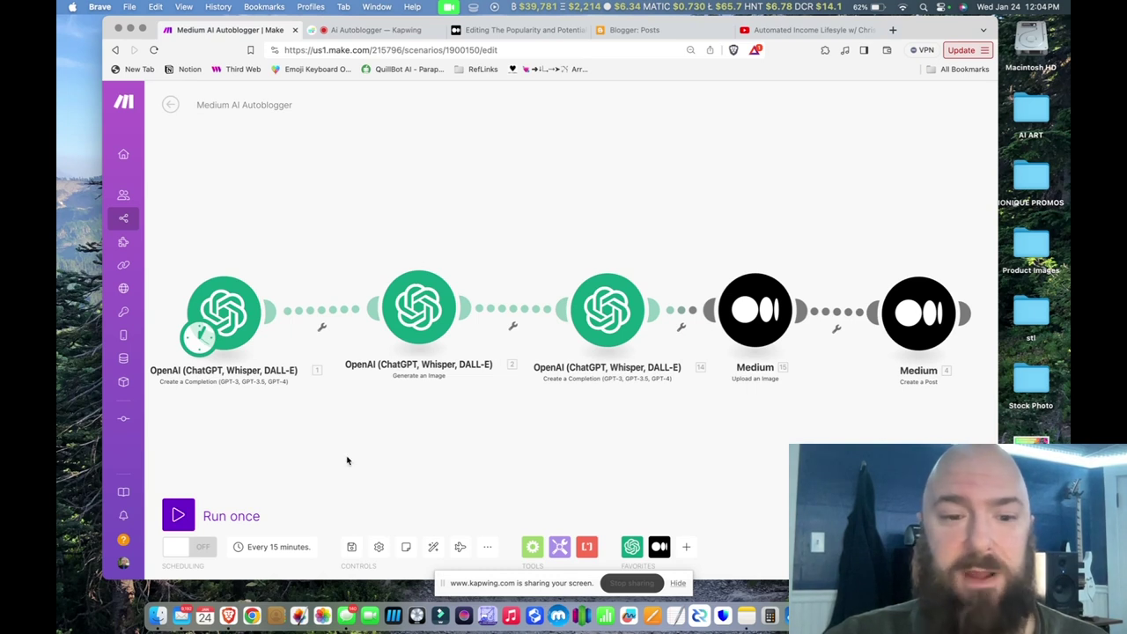
- Schedule the scenario to run every day at 8:00 and switch scheduling on
click(269, 546)
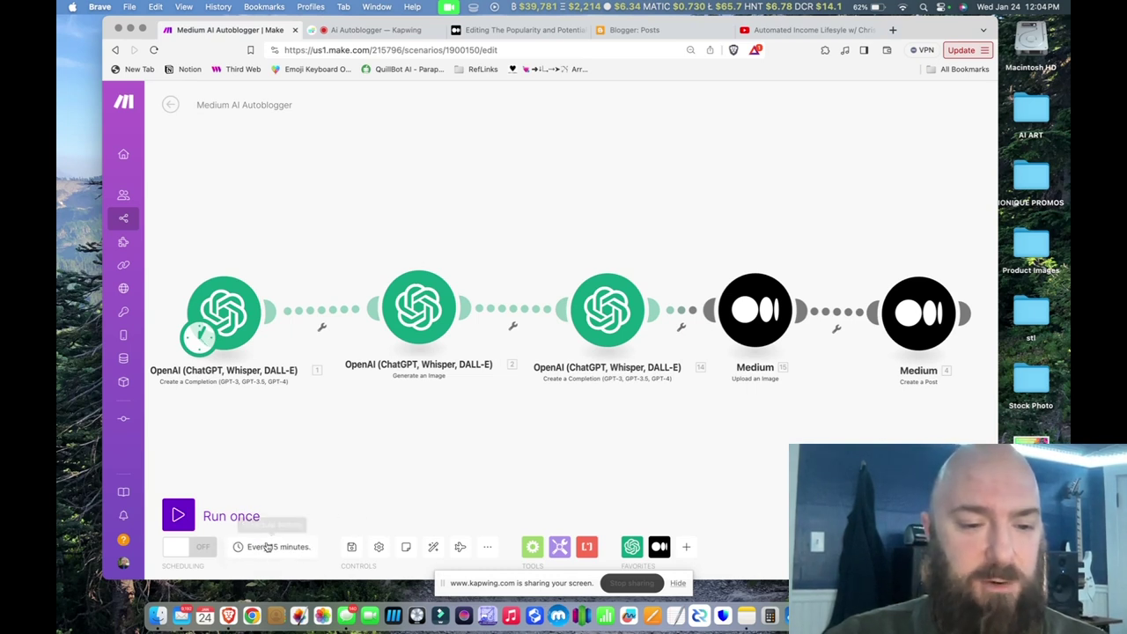
click(269, 317)
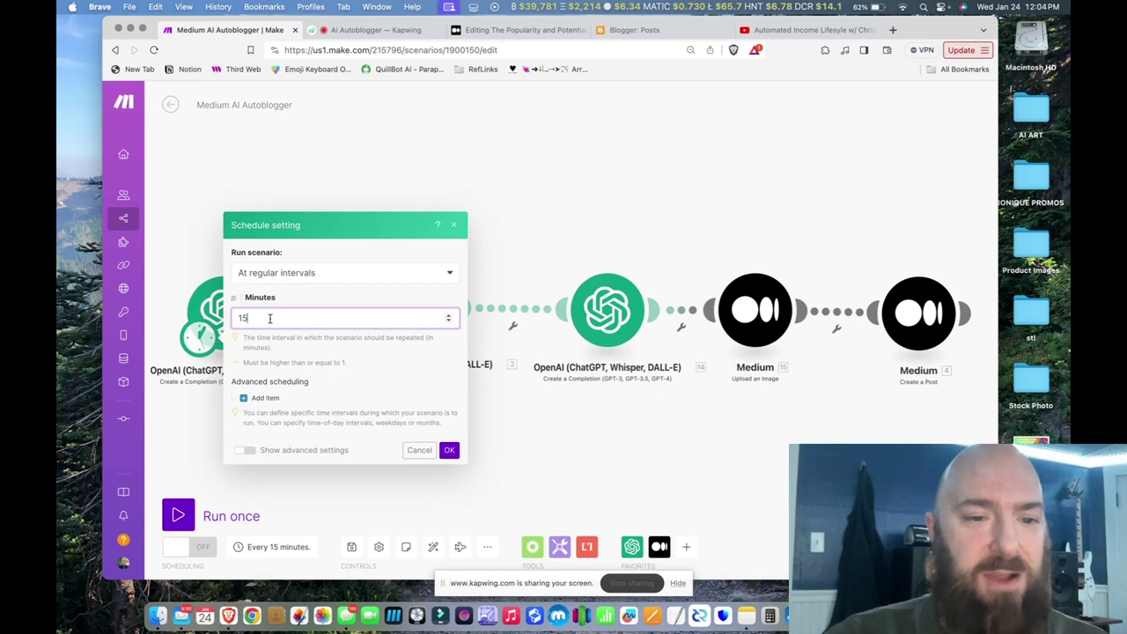
click(299, 280)
click(290, 337)
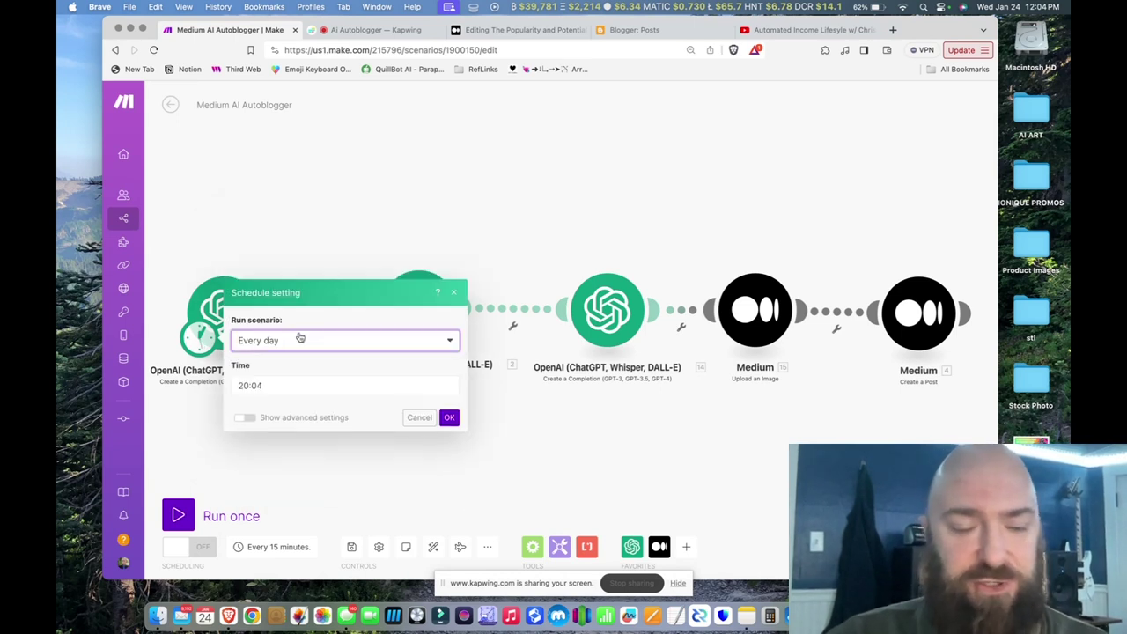
click(275, 355)
key(super+a)
text(0.)
key(BackSpace)
key(BackSpace)
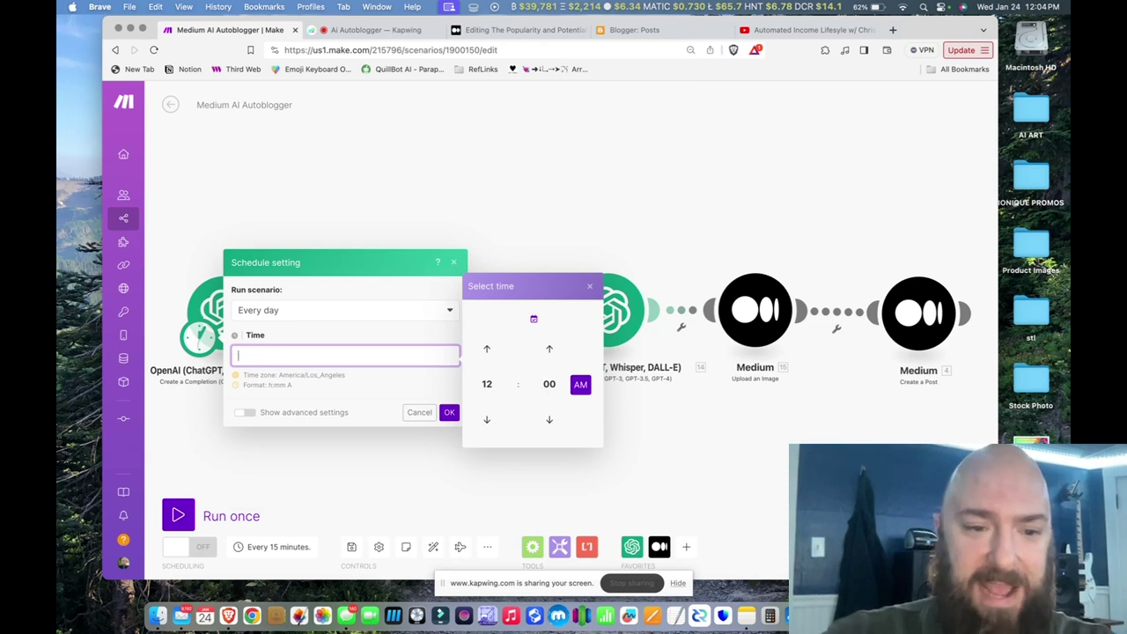
text(8)
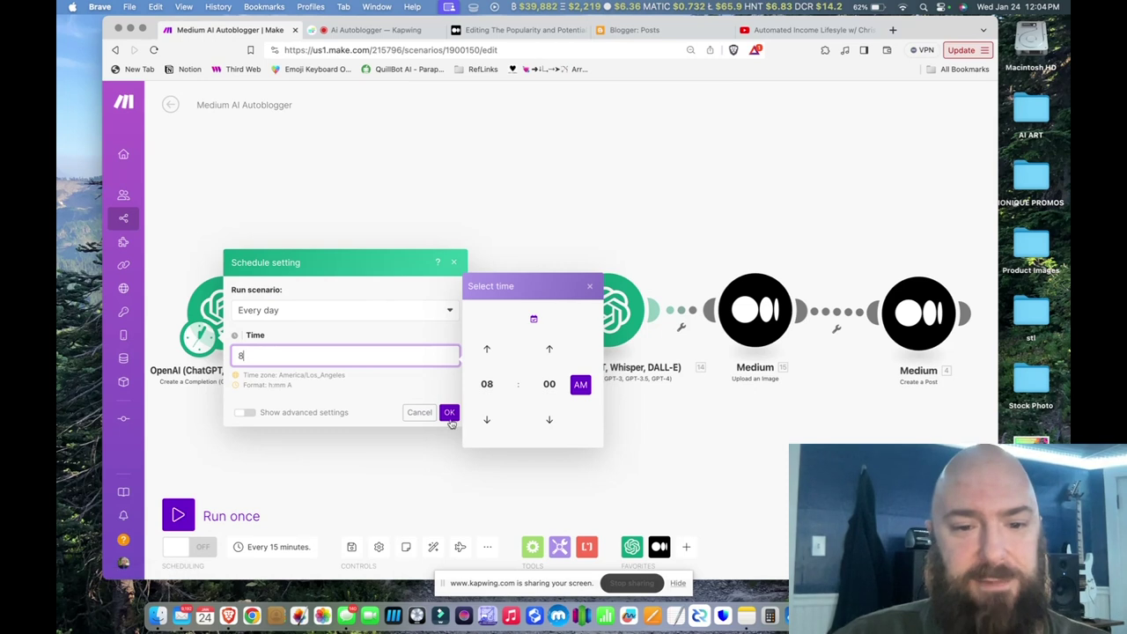
click(449, 412)
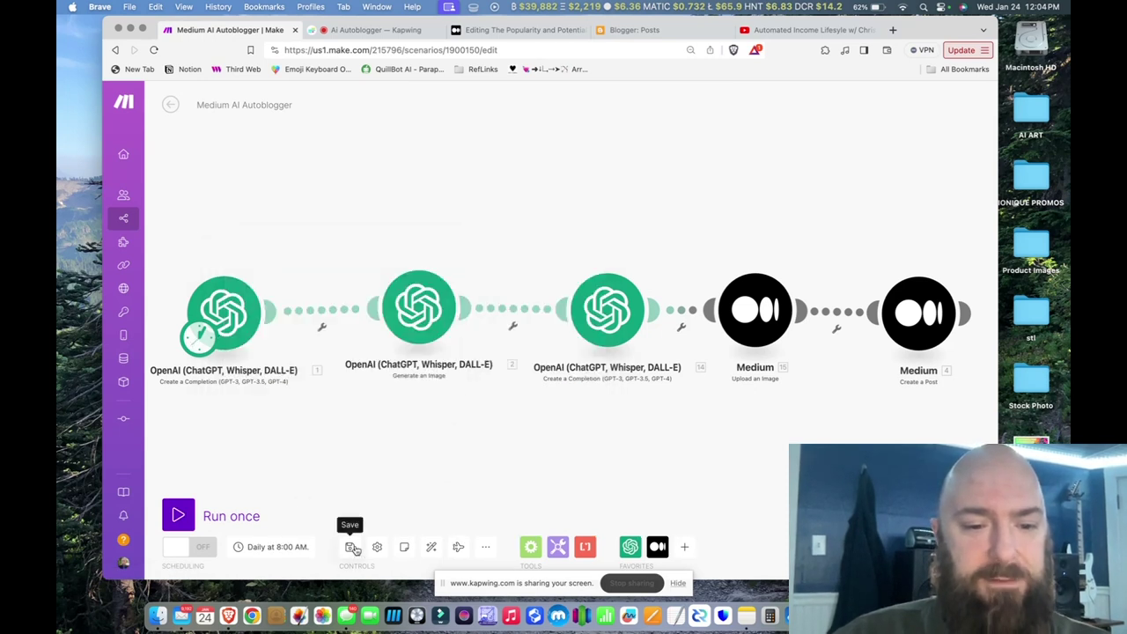
click(204, 548)
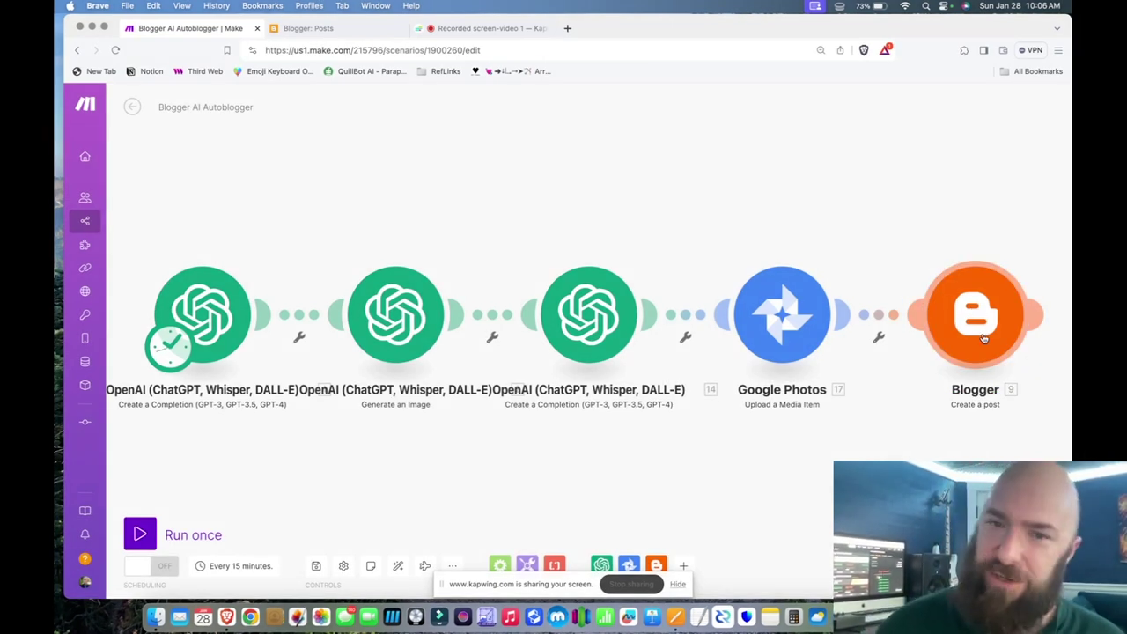
click(977, 317)
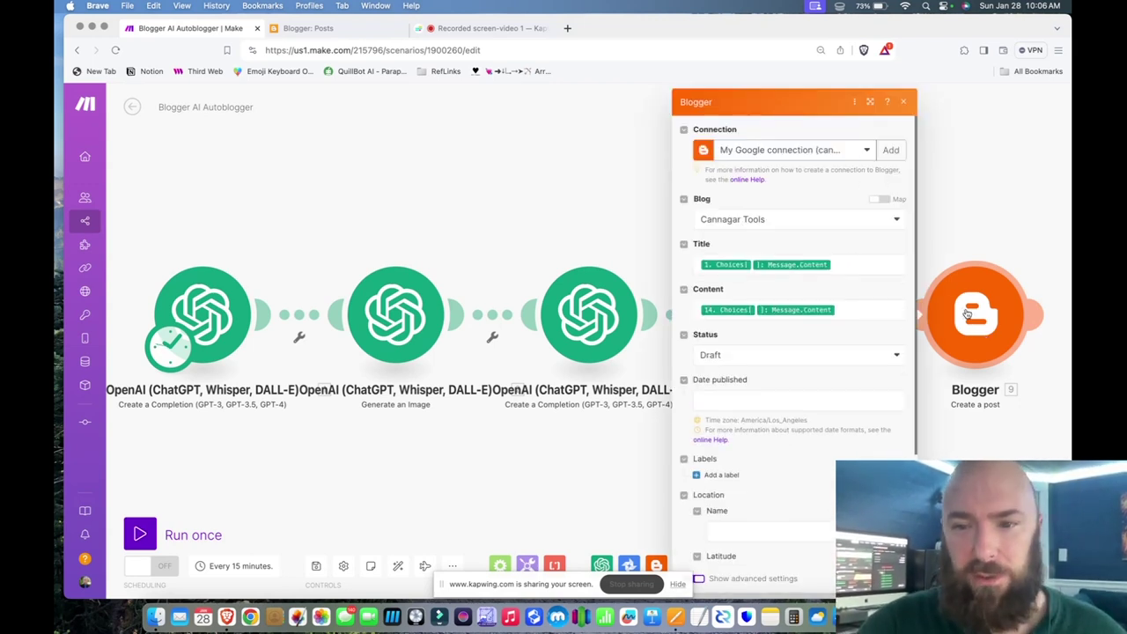
click(1042, 323)
click(899, 307)
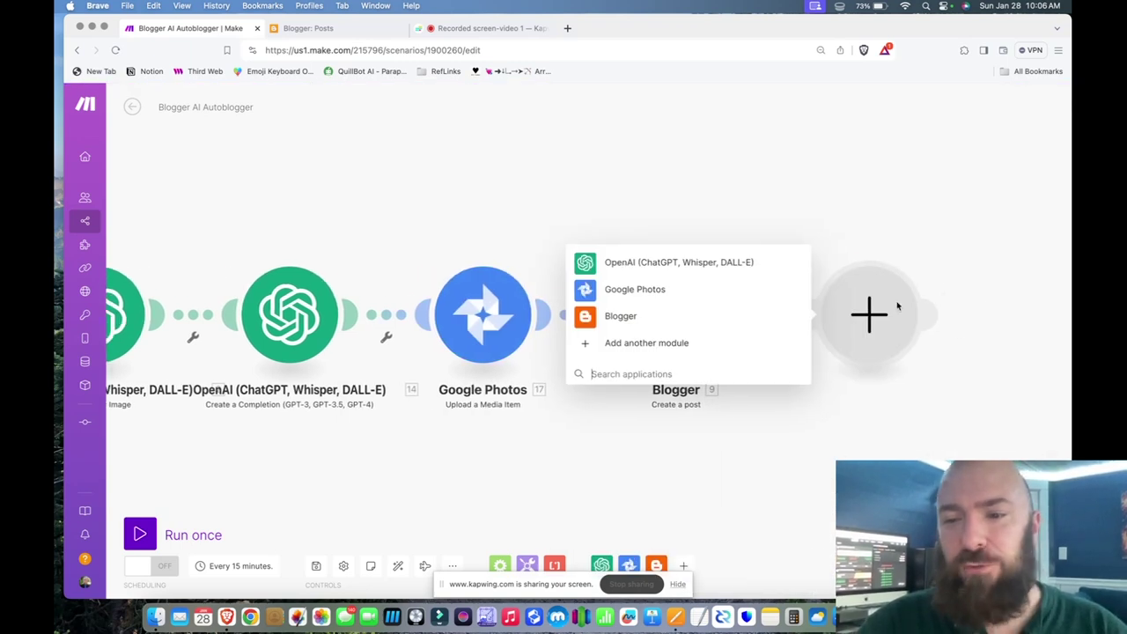
click(715, 320)
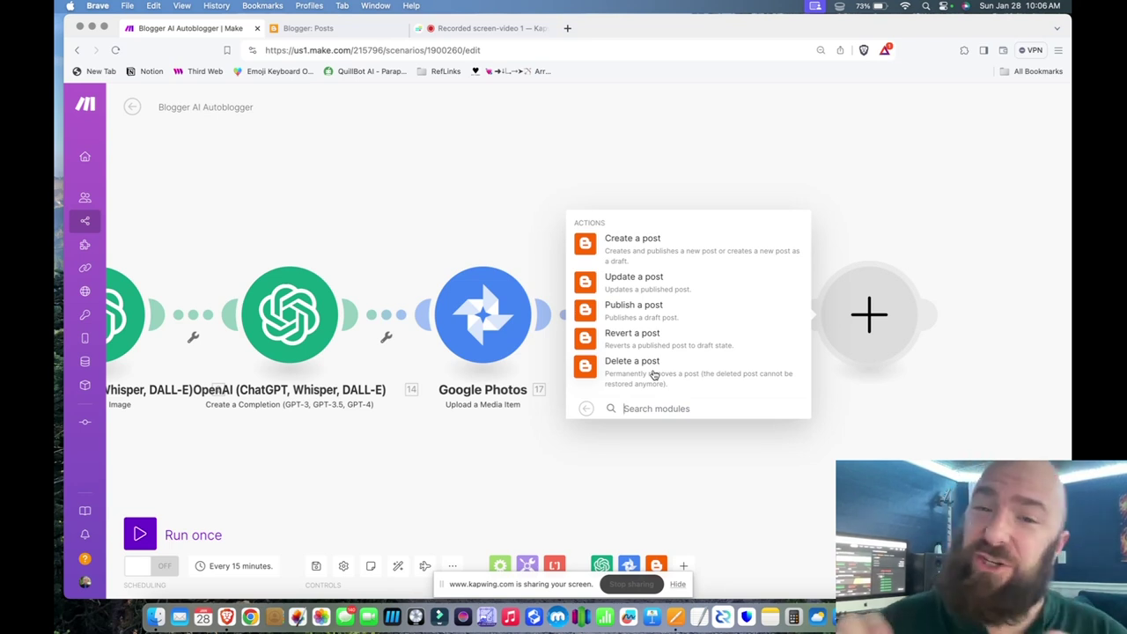
click(822, 491)
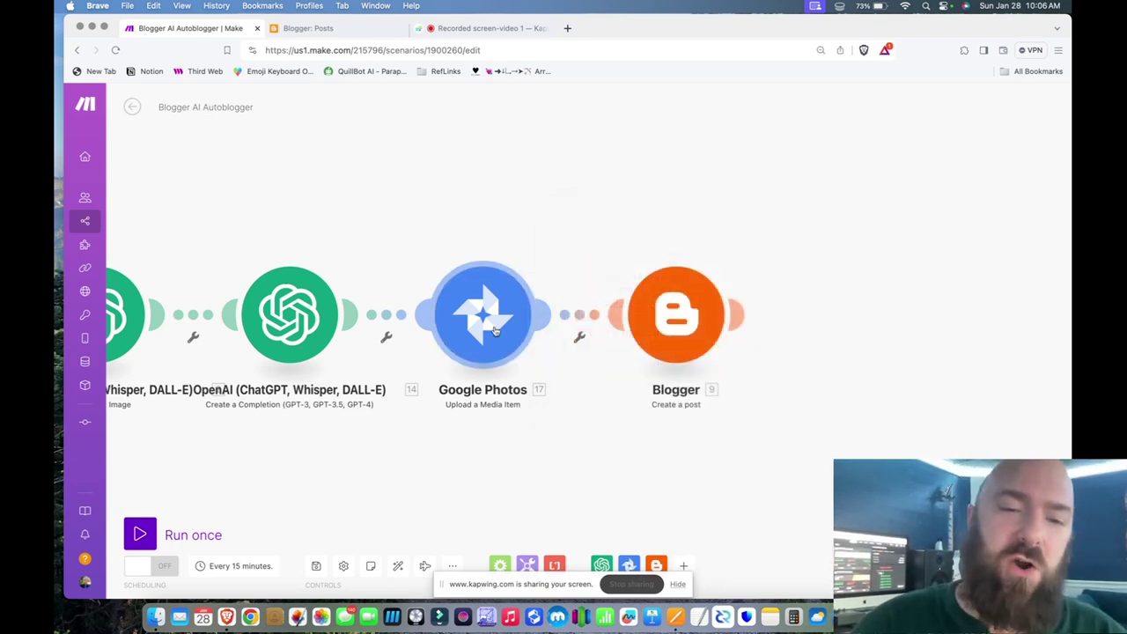
click(496, 331)
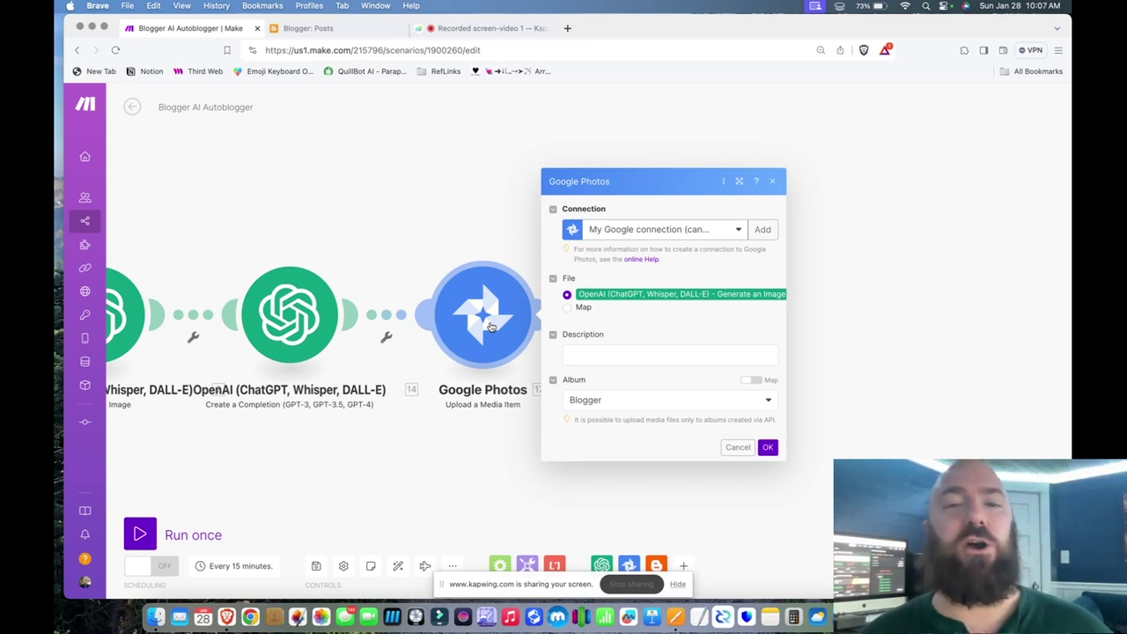
click(403, 198)
drag(398, 199, 543, 212)
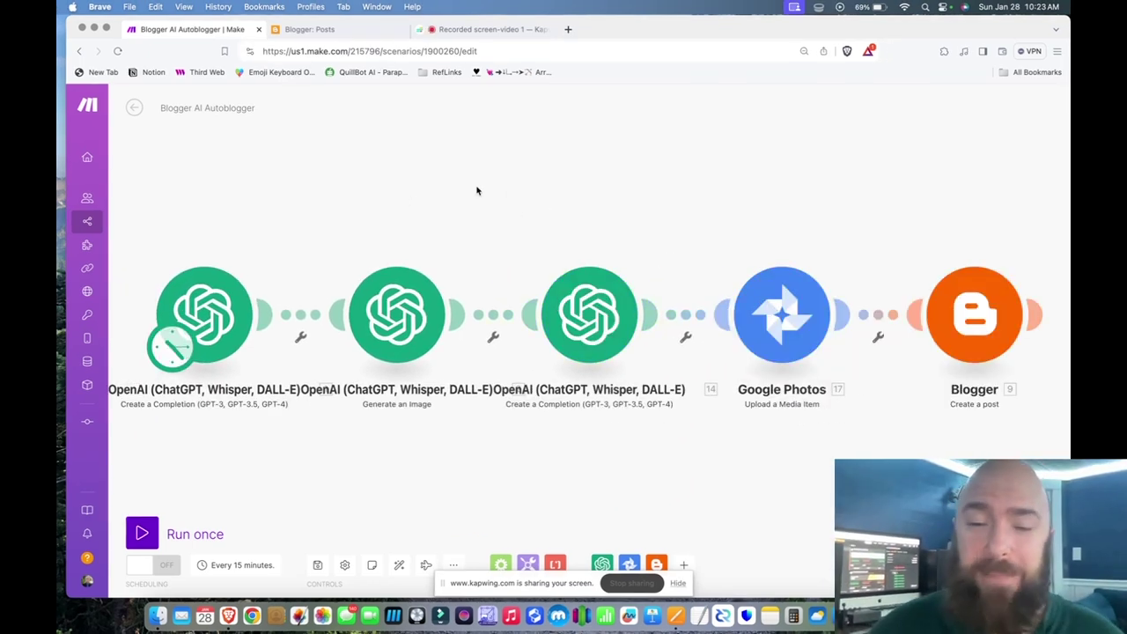
- Delete the existing Google Photos module and unlink the third OpenAI module from Blogger
right_click(793, 325)
click(835, 449)
click(783, 341)
click(781, 364)
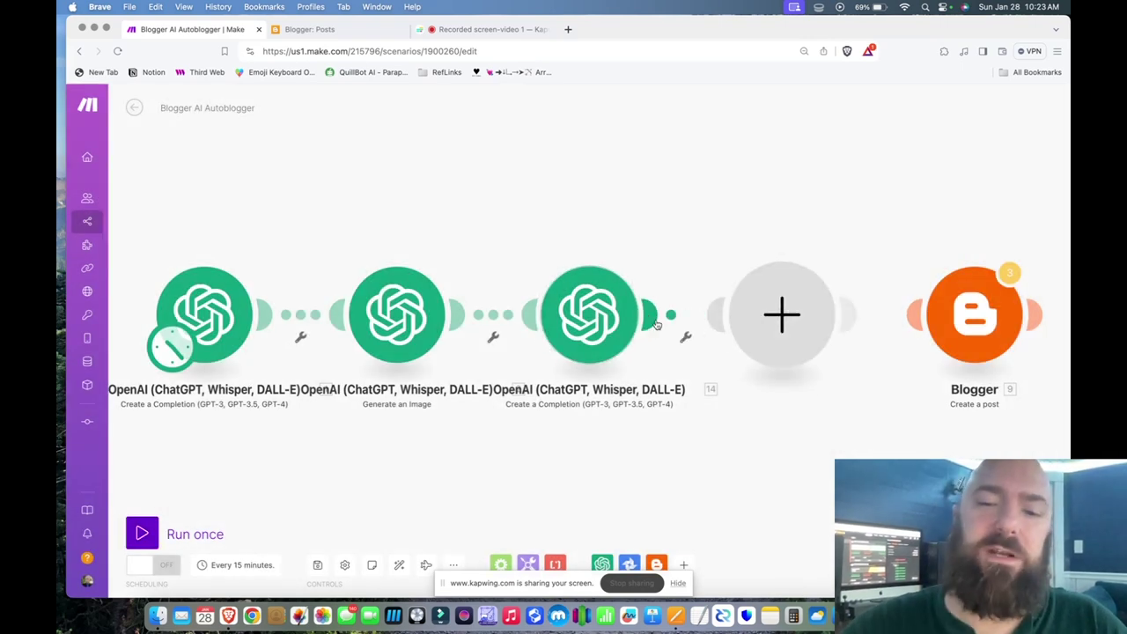
- Add a Google Photos Create an Album step titled 'Blog' after the third OpenAI module
click(782, 314)
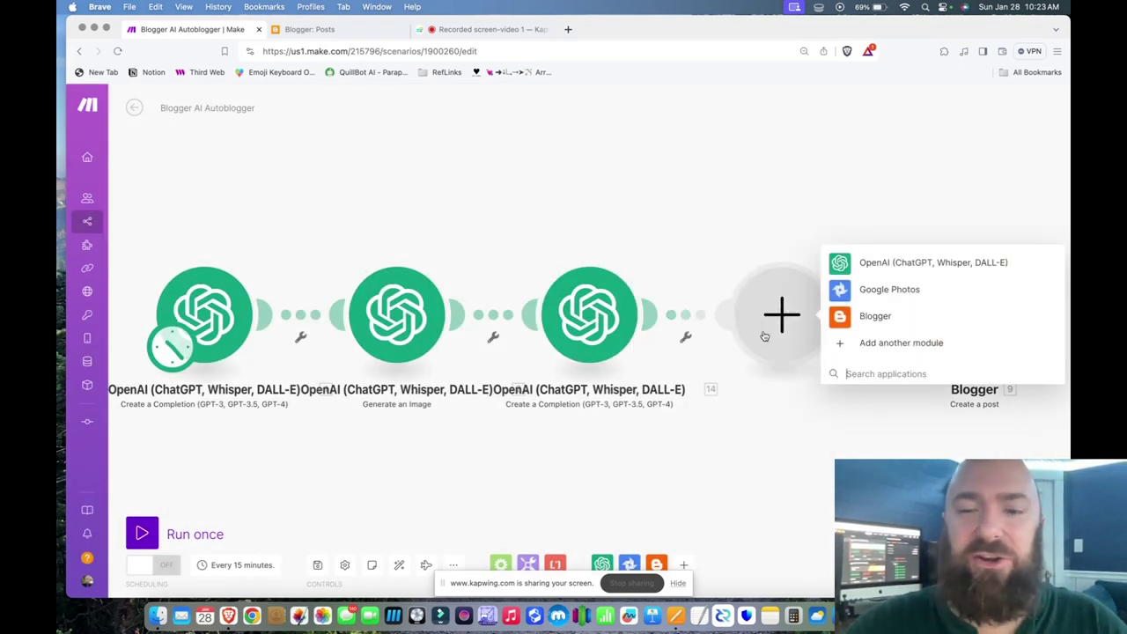
click(889, 290)
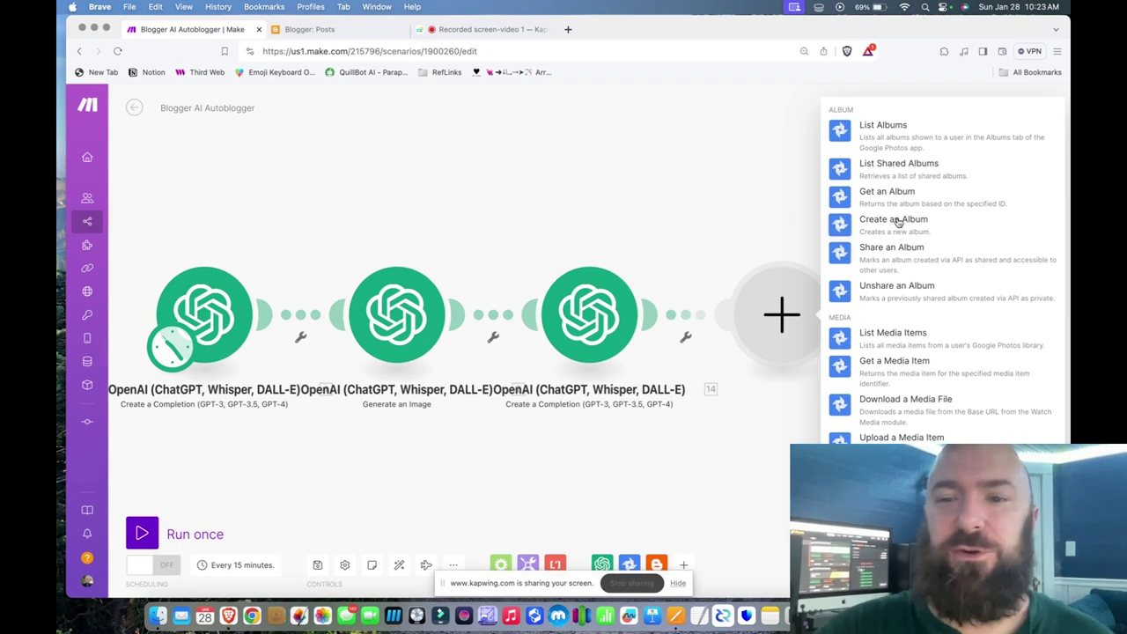
click(900, 221)
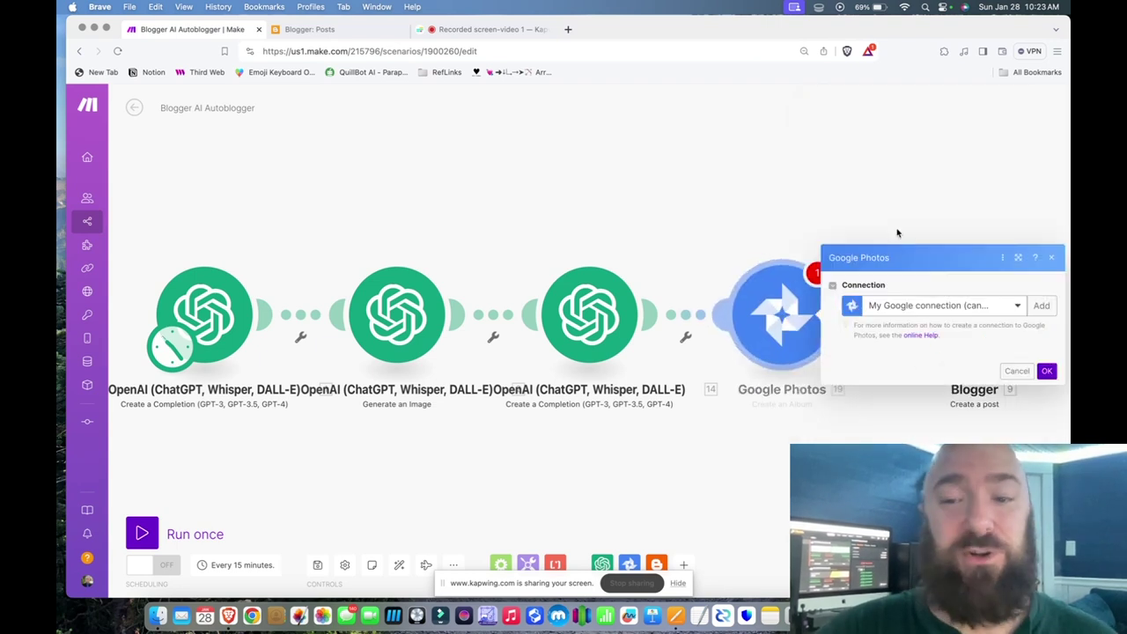
click(869, 352)
text(Blog)
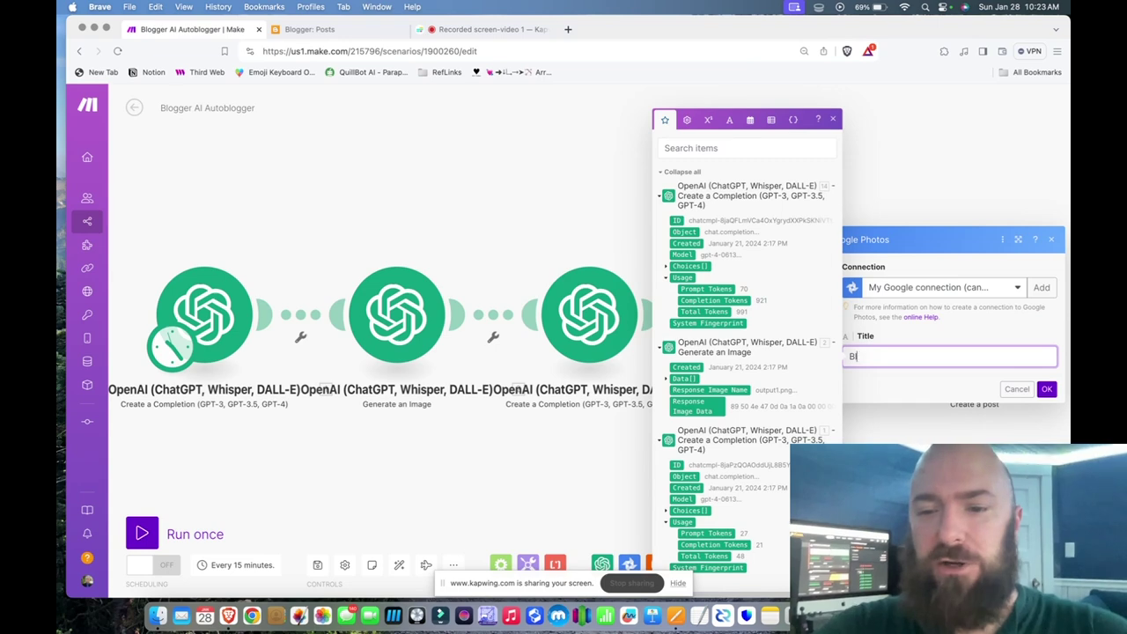
click(945, 172)
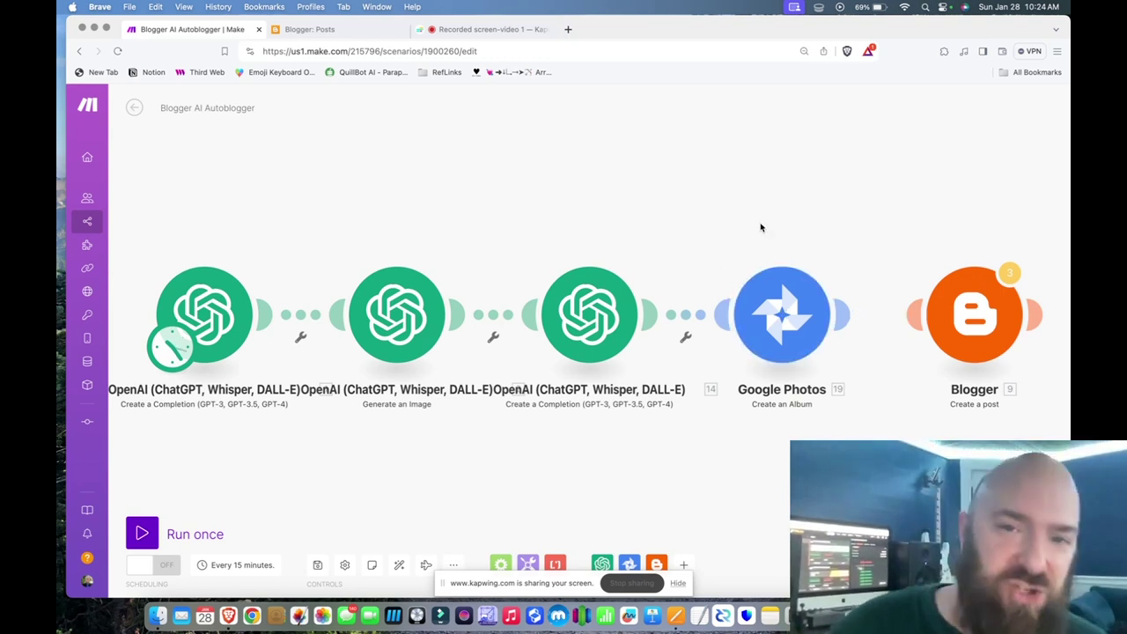
- Delete the Google Photos Create an Album step
click(782, 315)
click(865, 359)
right_click(780, 321)
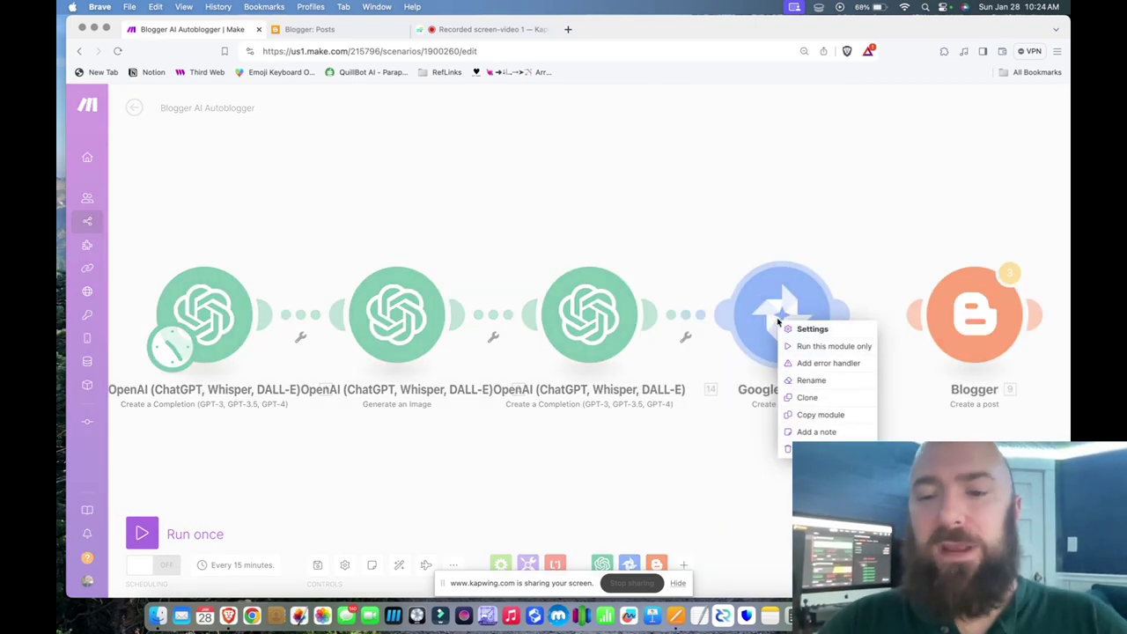
click(796, 449)
- Add a Google Photos Upload a Media Item step after the third OpenAI module
click(653, 310)
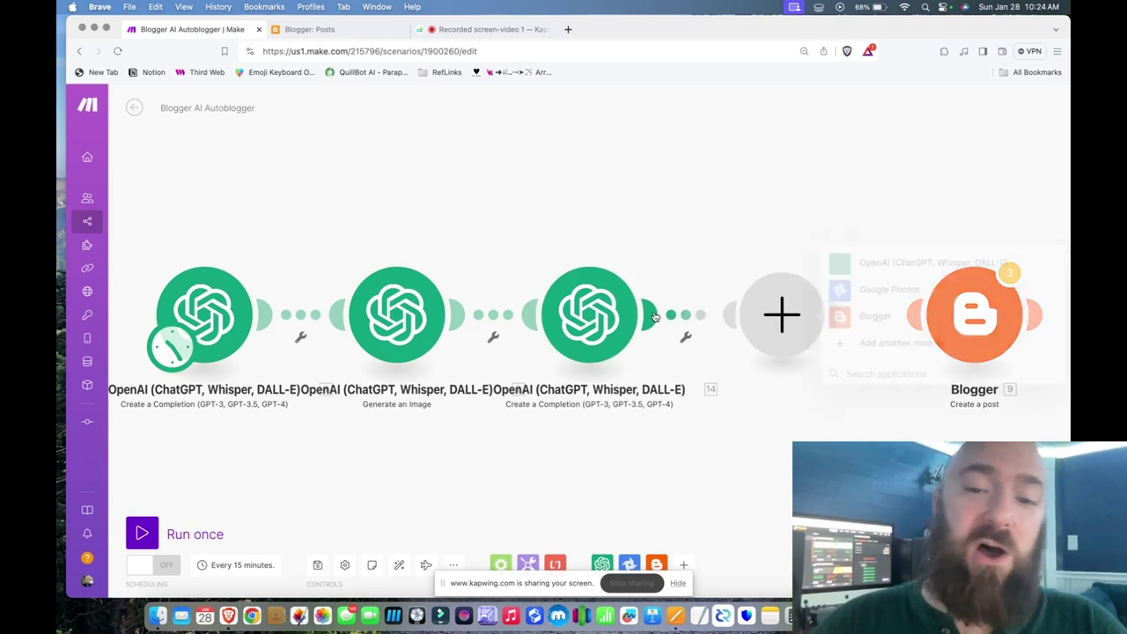
click(873, 292)
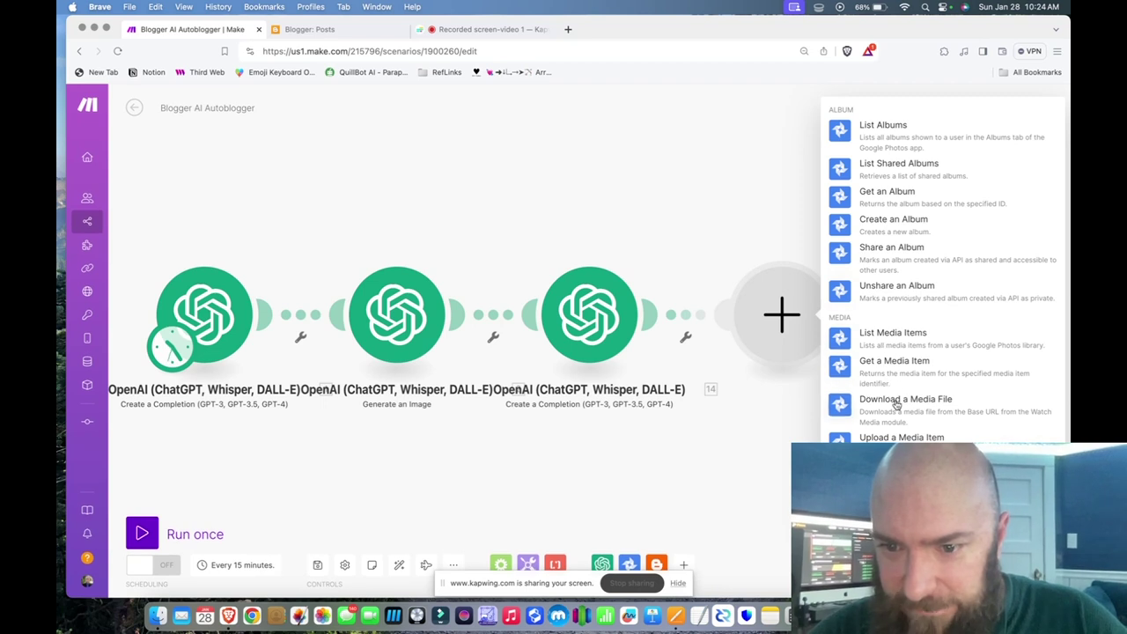
click(898, 437)
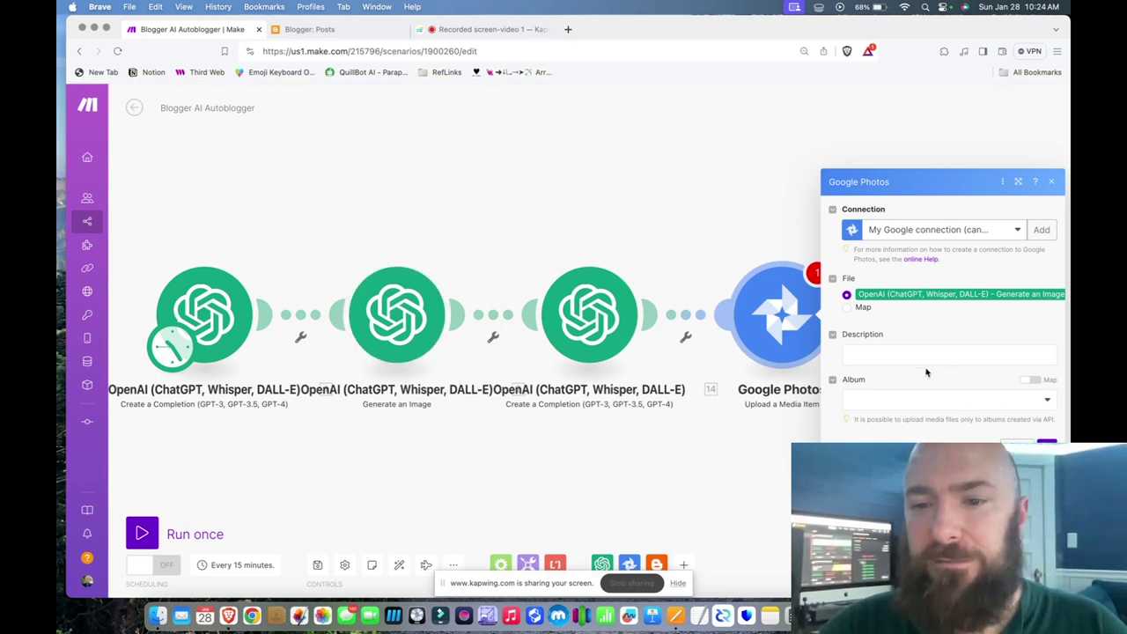
- Set the upload's album to Blogger and connect the Google Photos step to the Blogger module
click(916, 401)
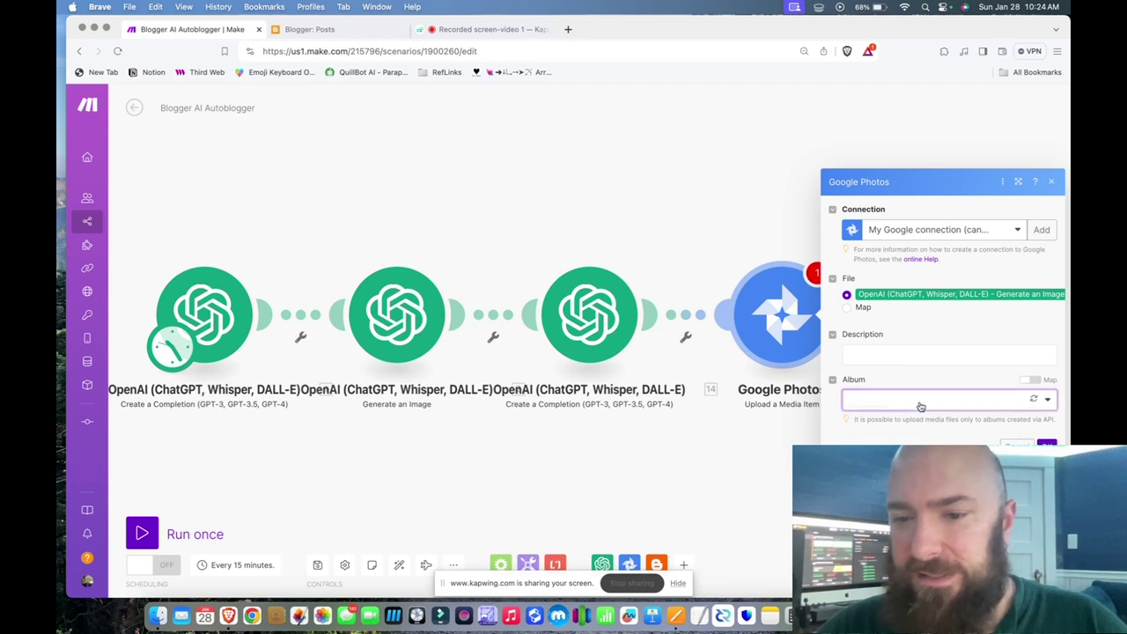
click(863, 437)
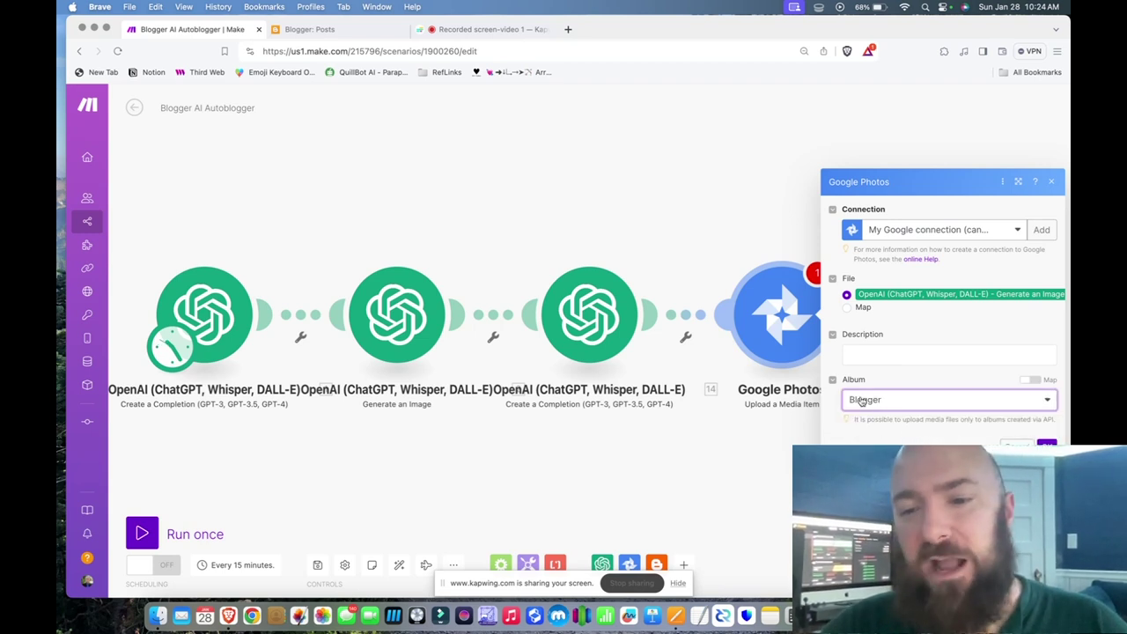
click(888, 402)
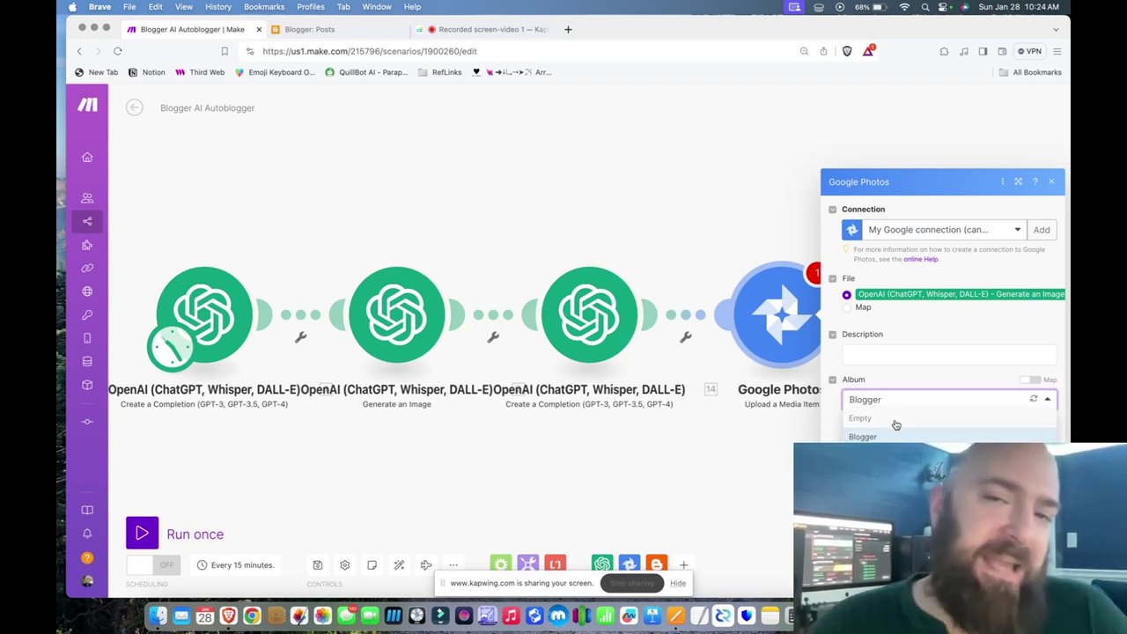
click(916, 373)
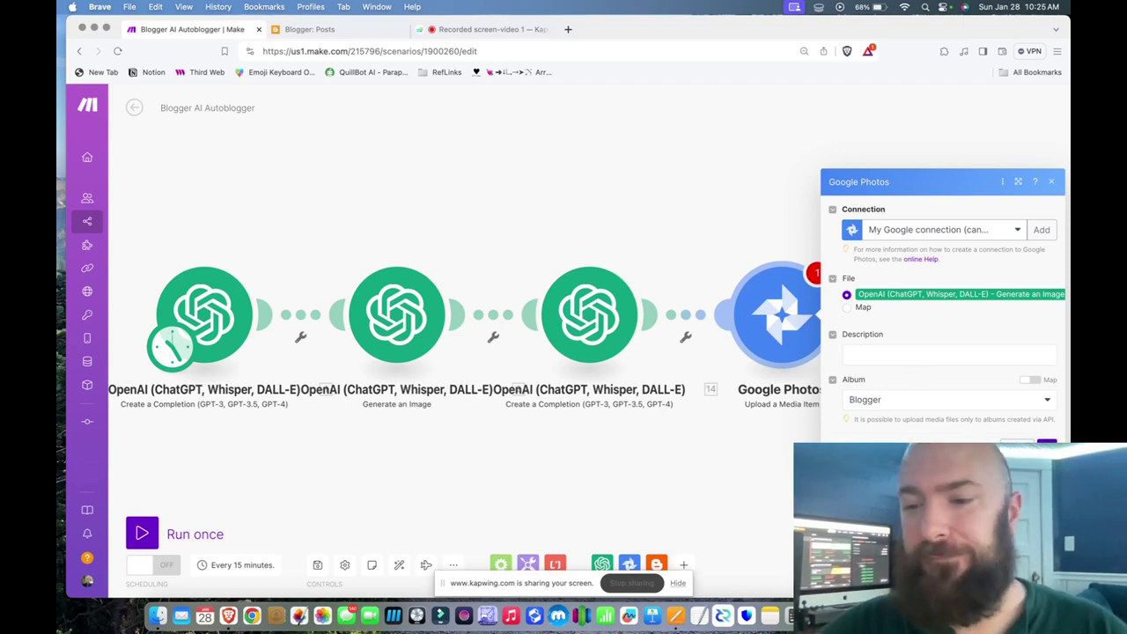
click(1046, 447)
drag(846, 315, 977, 319)
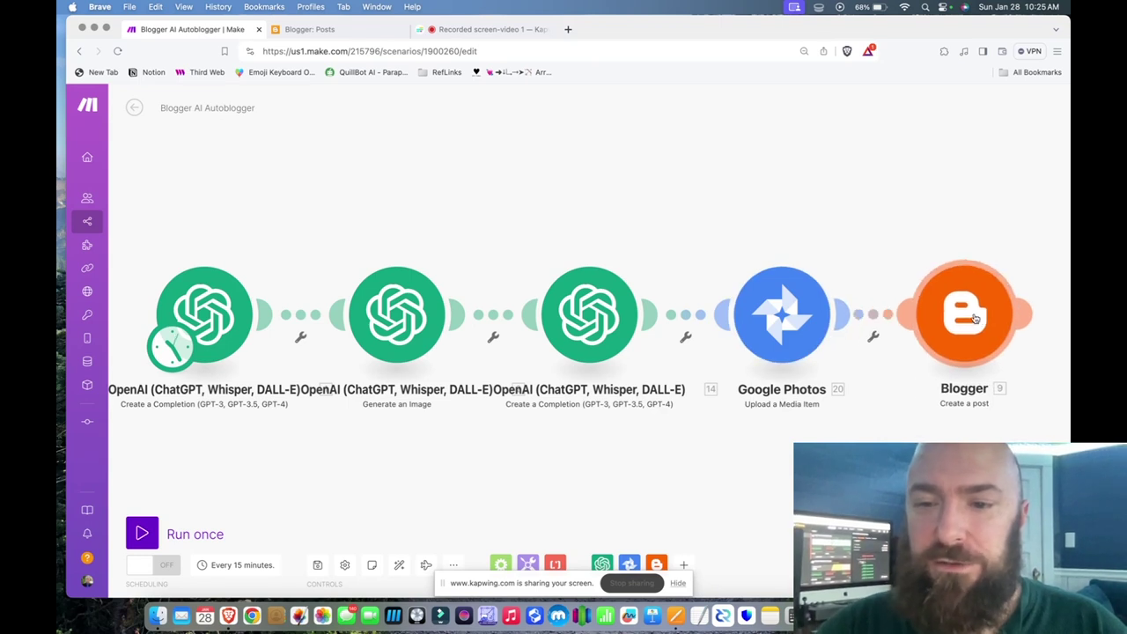
click(972, 313)
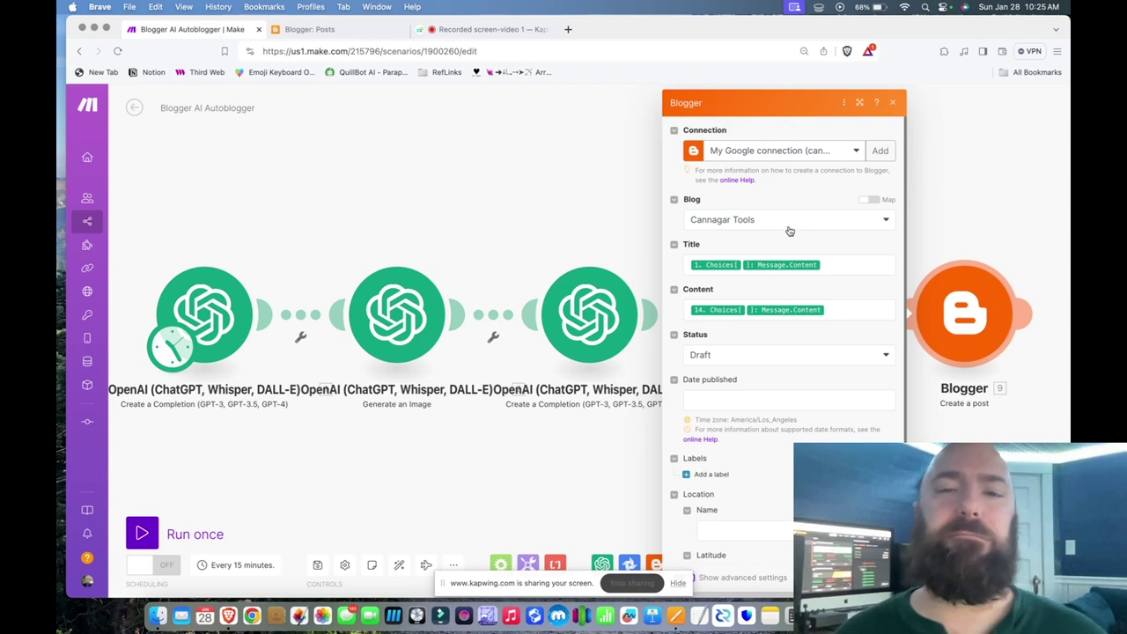
click(880, 152)
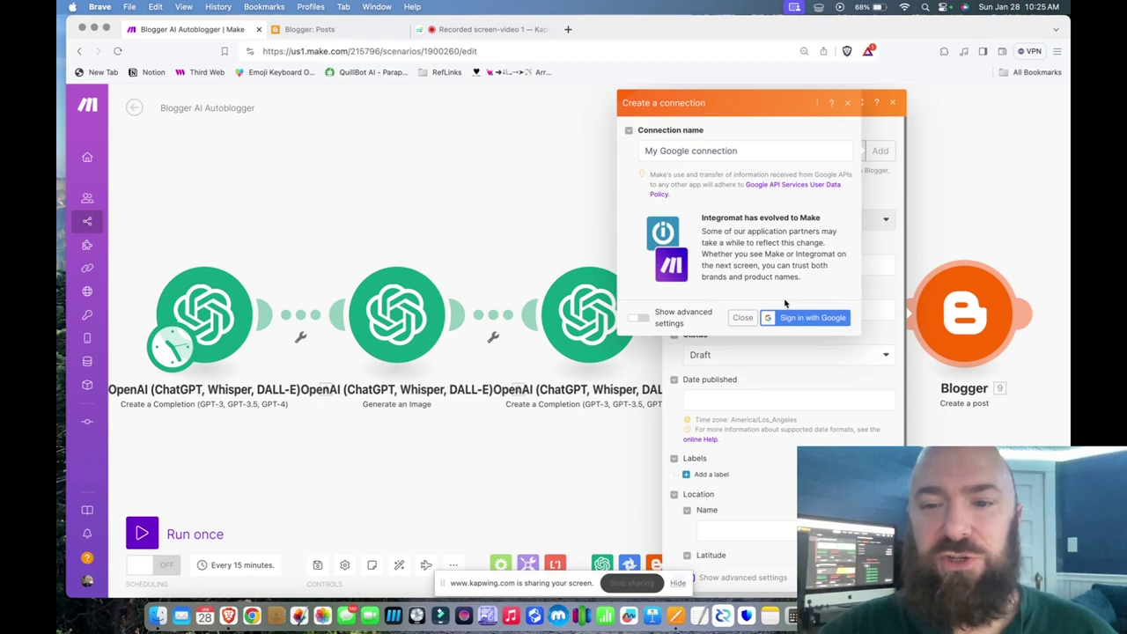
click(742, 317)
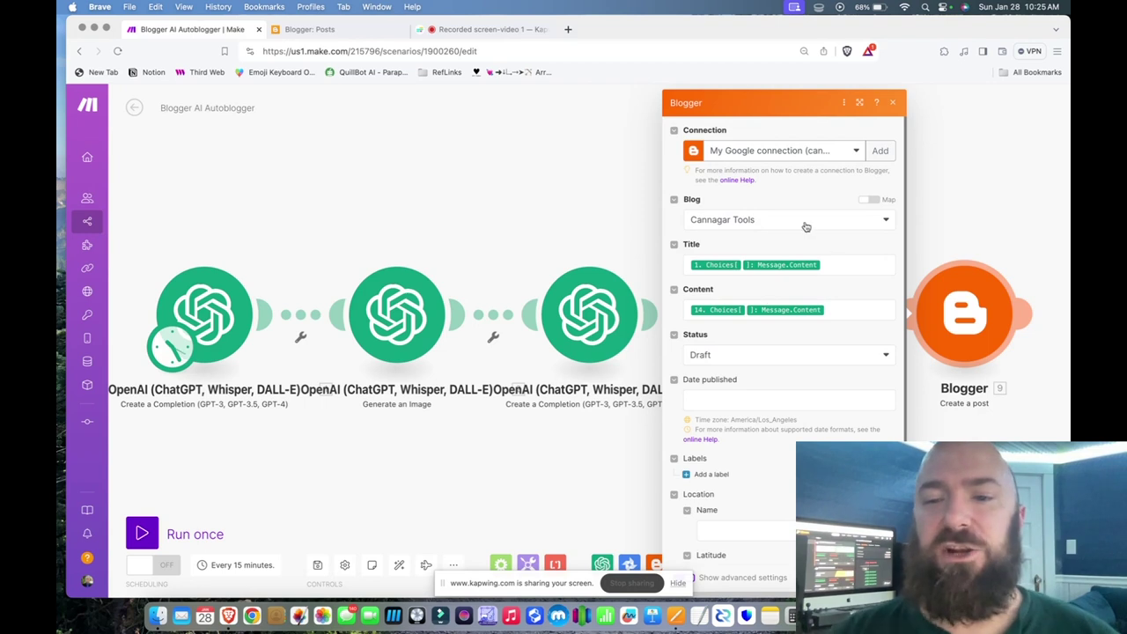
click(765, 221)
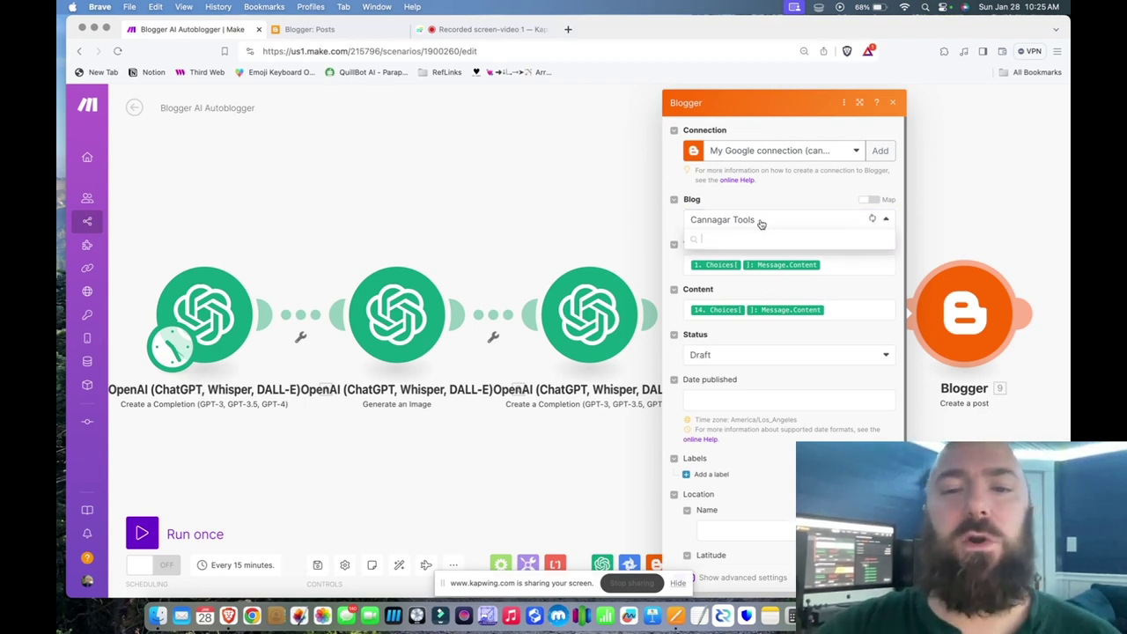
click(768, 196)
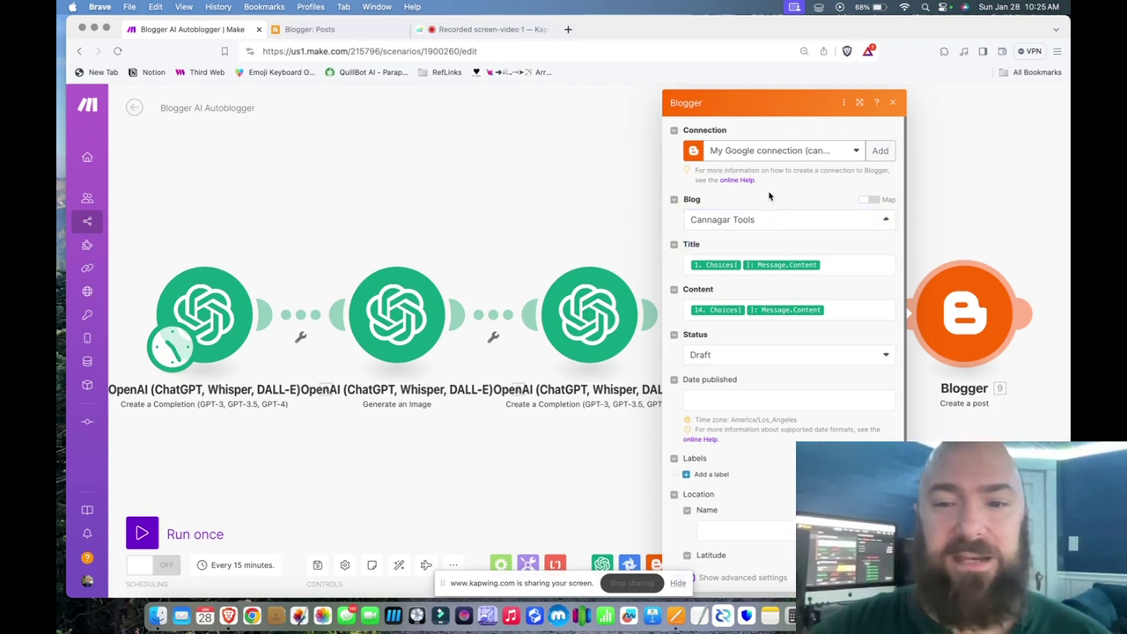
click(817, 264)
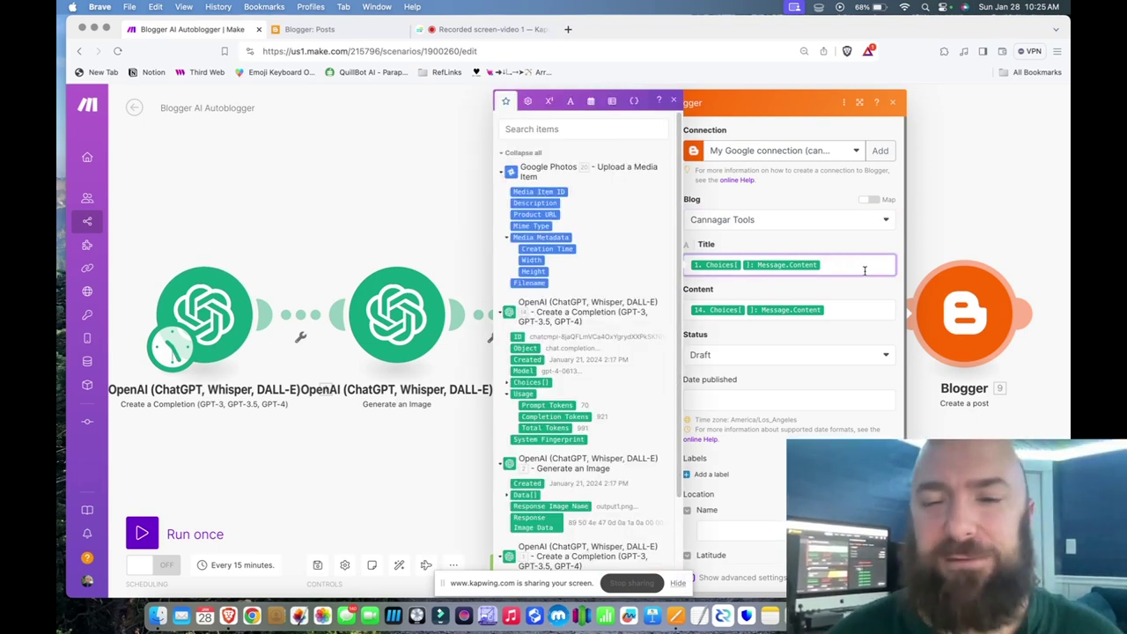
click(837, 249)
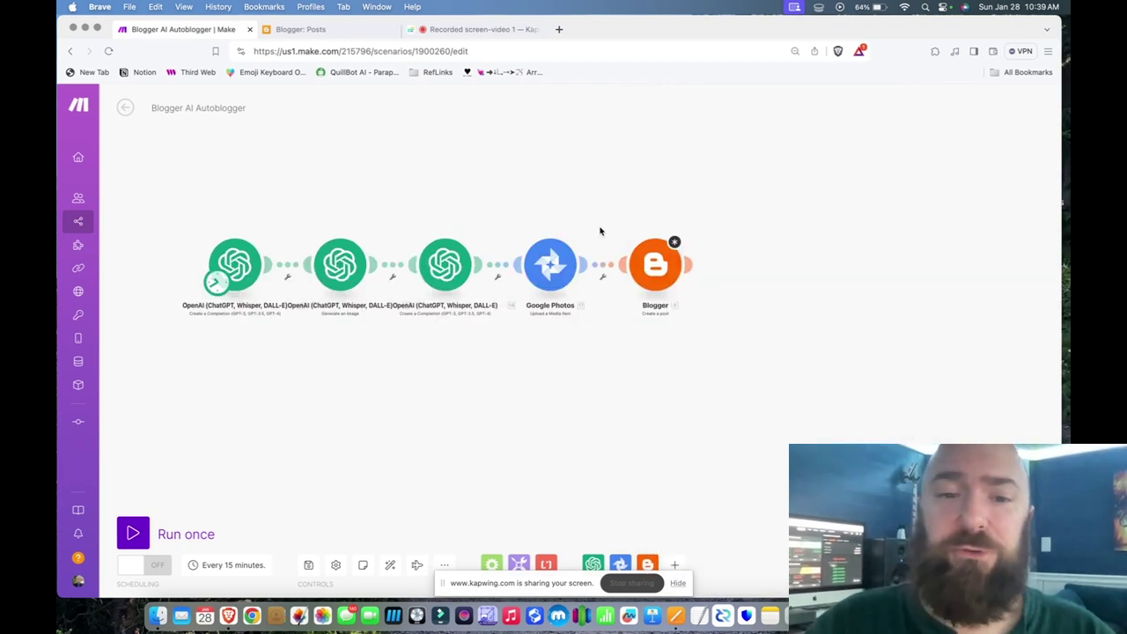
- Pan the canvas and open the Blogger Create a Post module's settings panel
drag(551, 181, 553, 237)
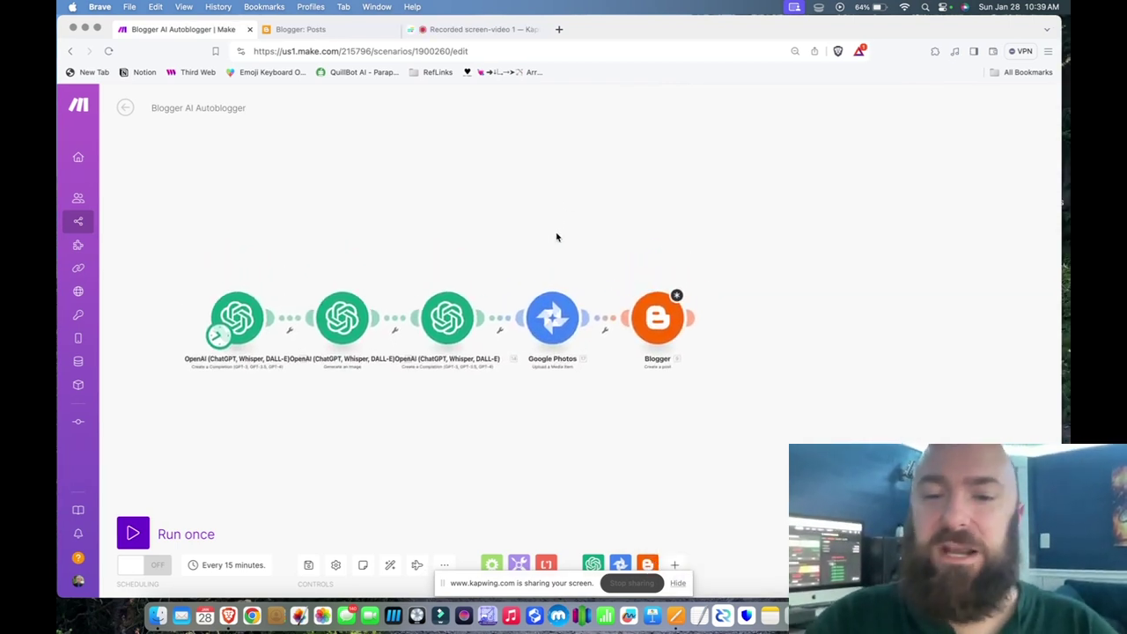
scroll(701, 255, right, 2)
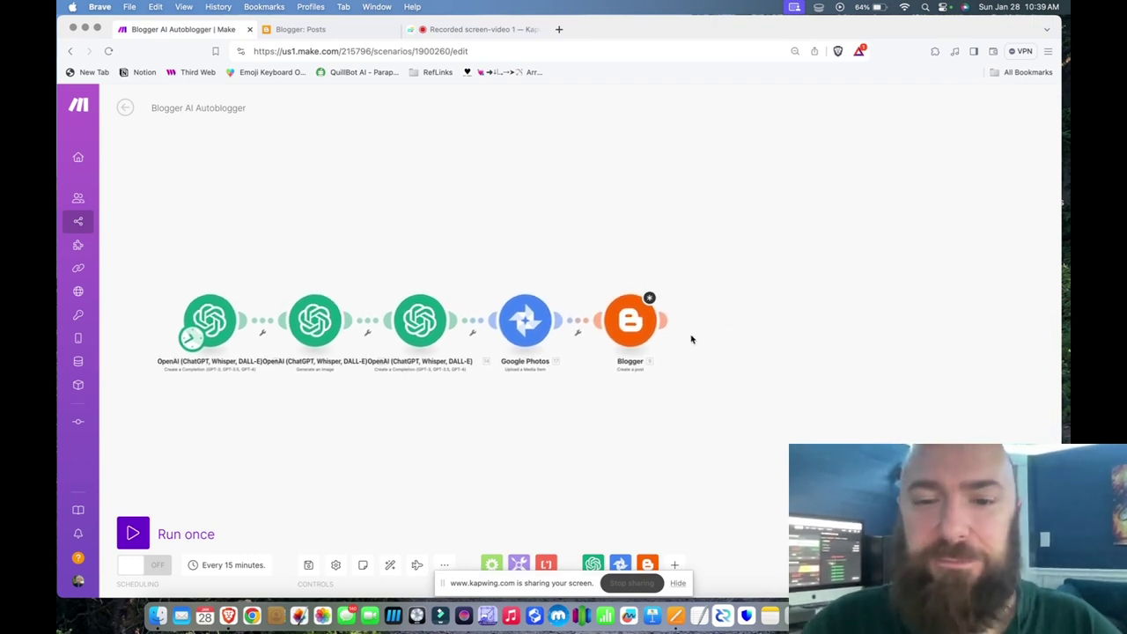
click(628, 323)
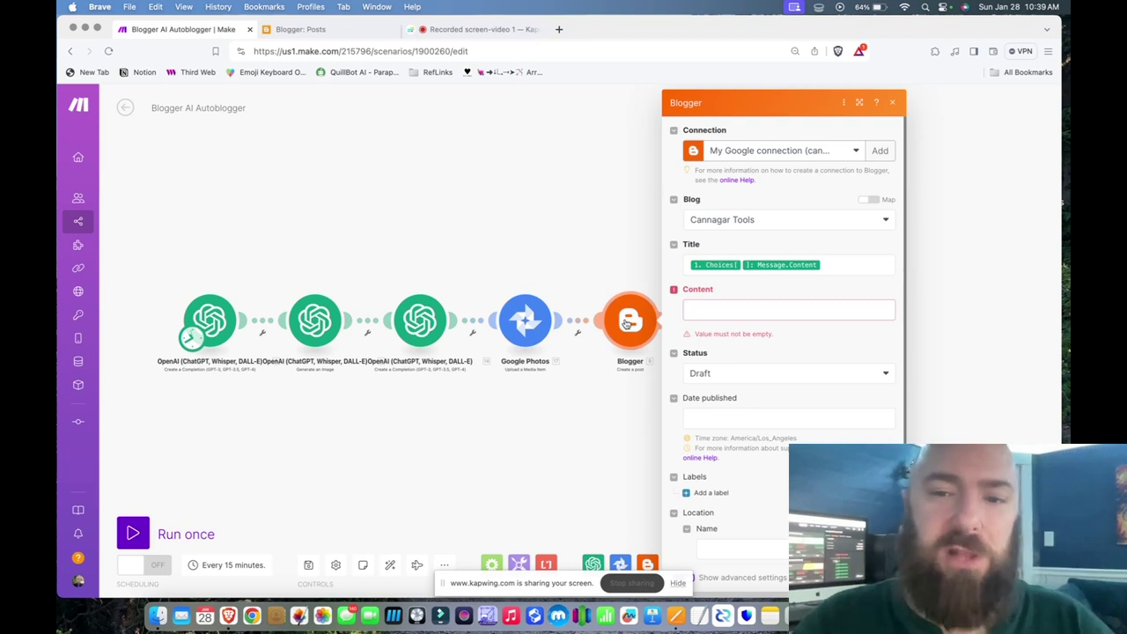
- Keep Cannagar Tools as the blog and clear the post Title's existing mapping
click(745, 221)
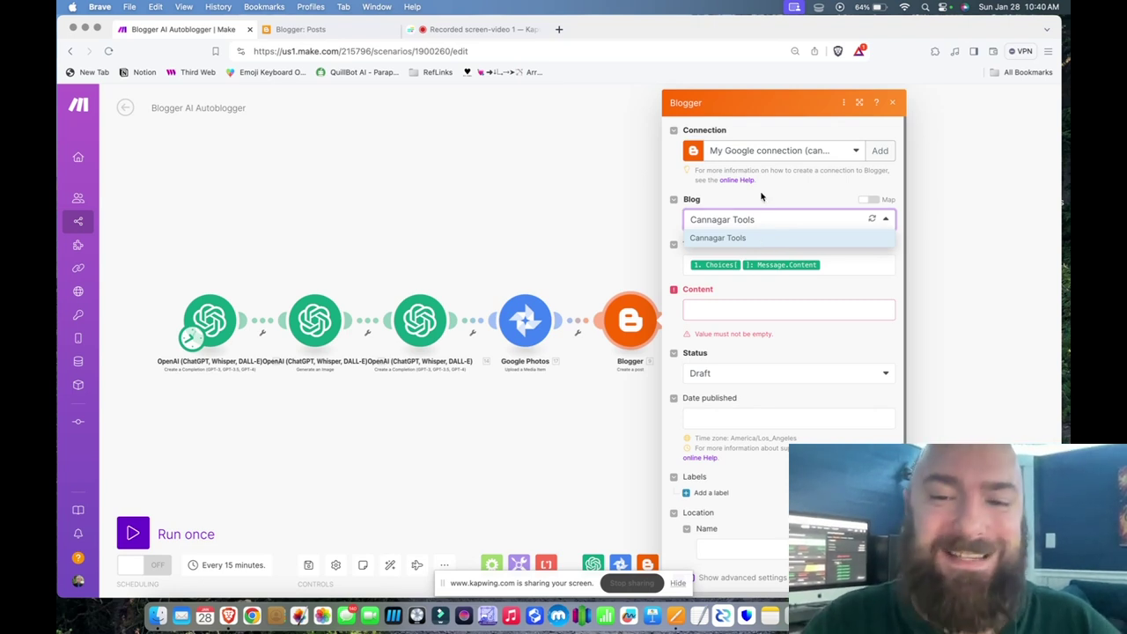
click(762, 197)
click(826, 266)
key(BackSpace)
key(BackSpace)
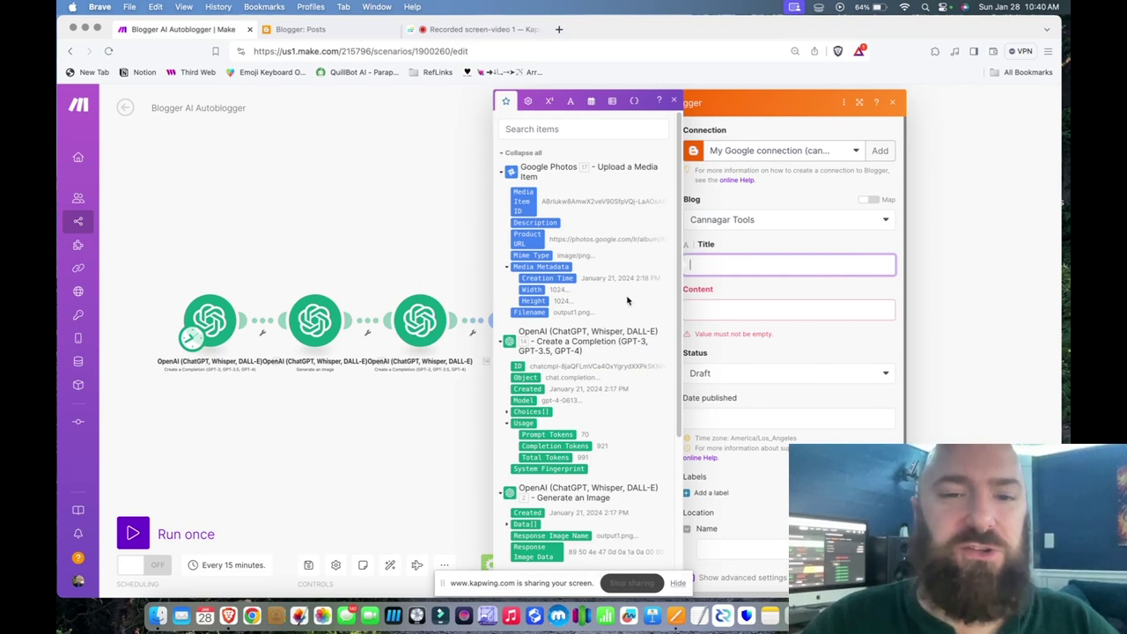
scroll(628, 304, down, 5)
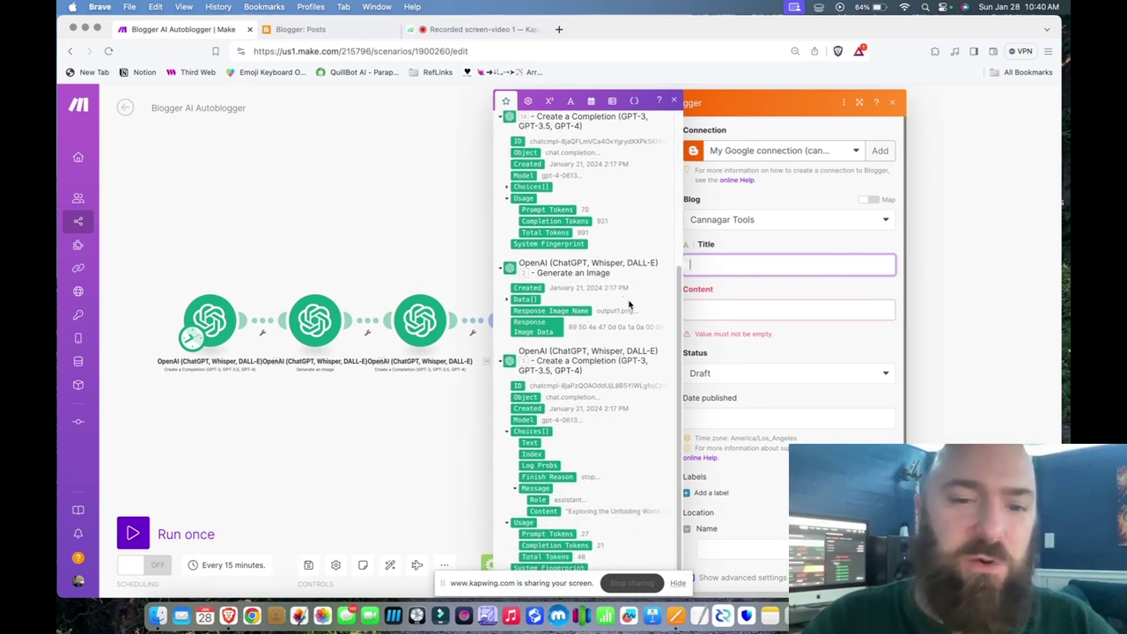
scroll(628, 304, up, 5)
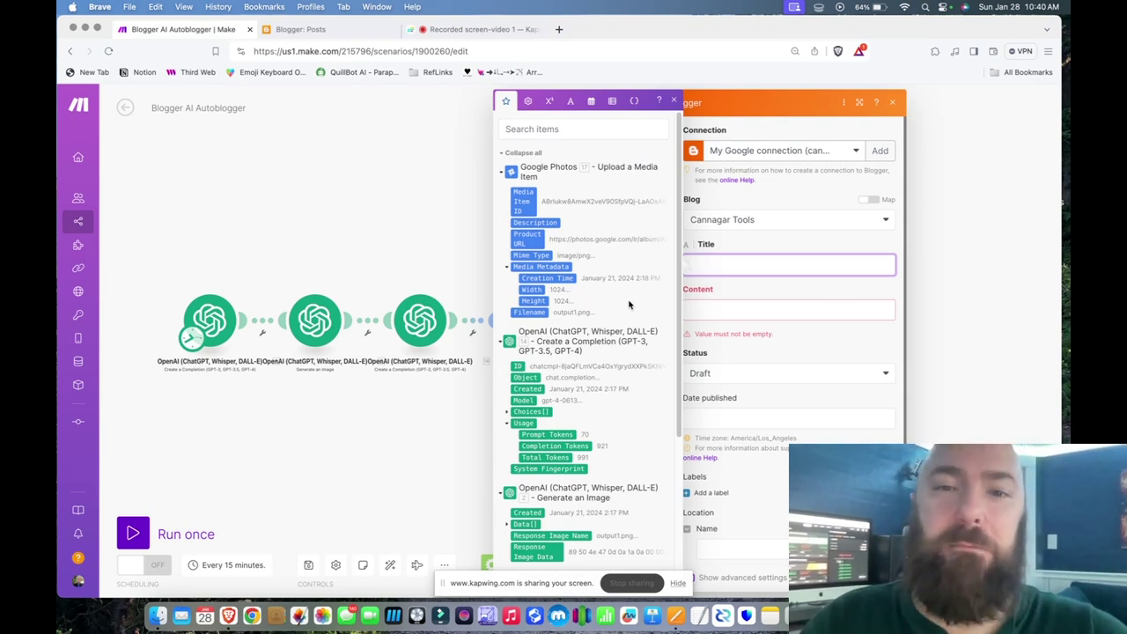
scroll(568, 406, down, 5)
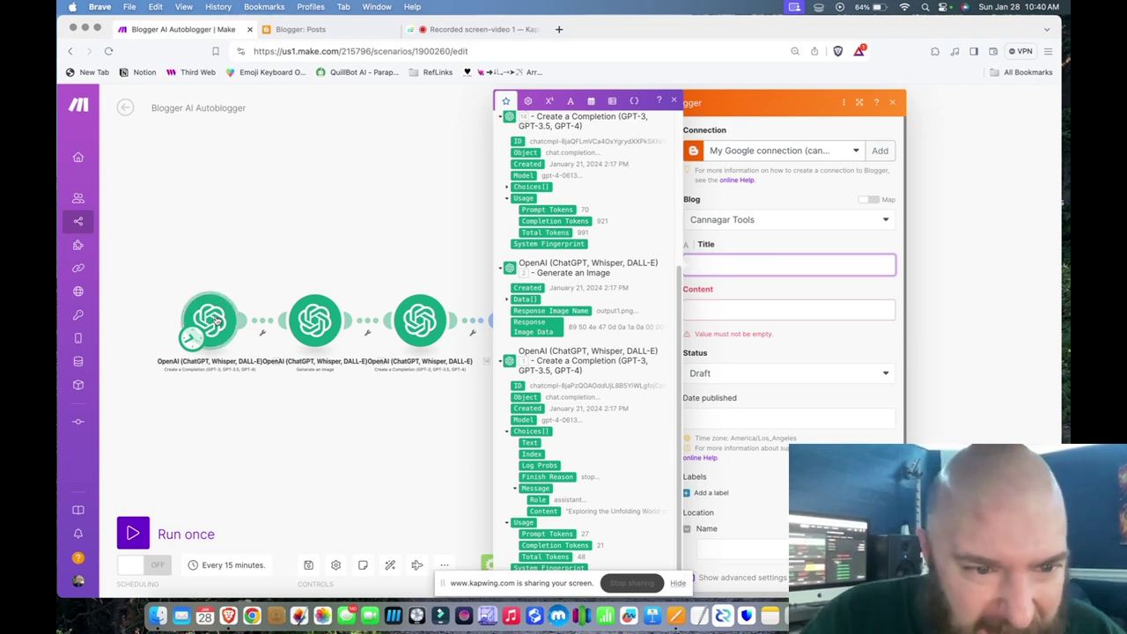
- Rearrange the OpenAI modules and map 1. Choices[]: Message.Content into the Title
drag(199, 313, 174, 362)
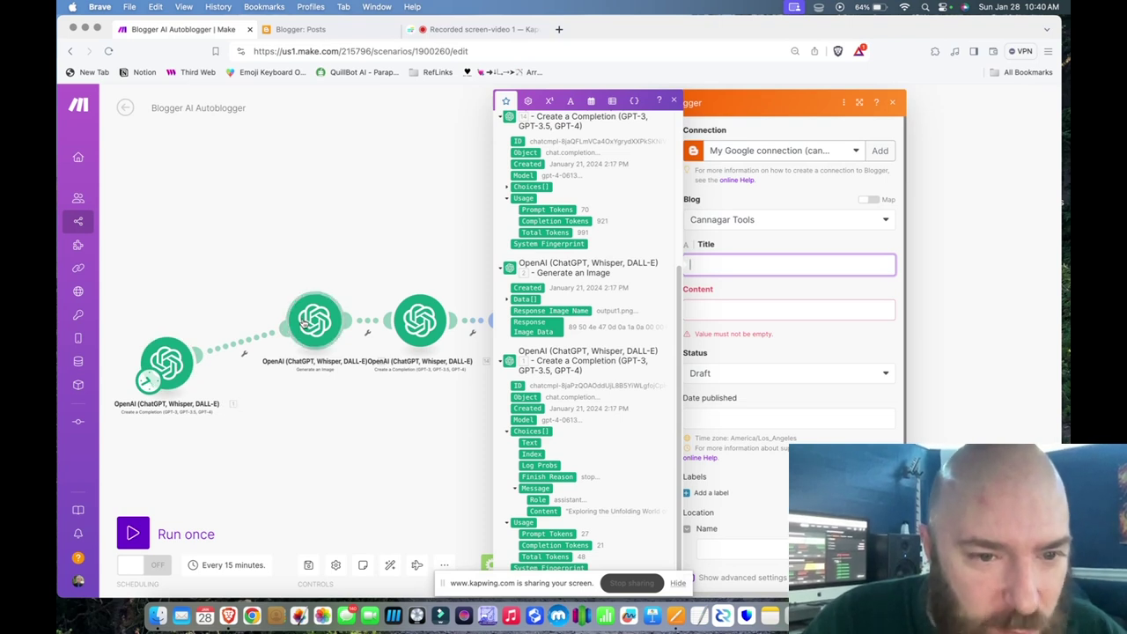
drag(314, 320, 256, 282)
drag(412, 323, 360, 254)
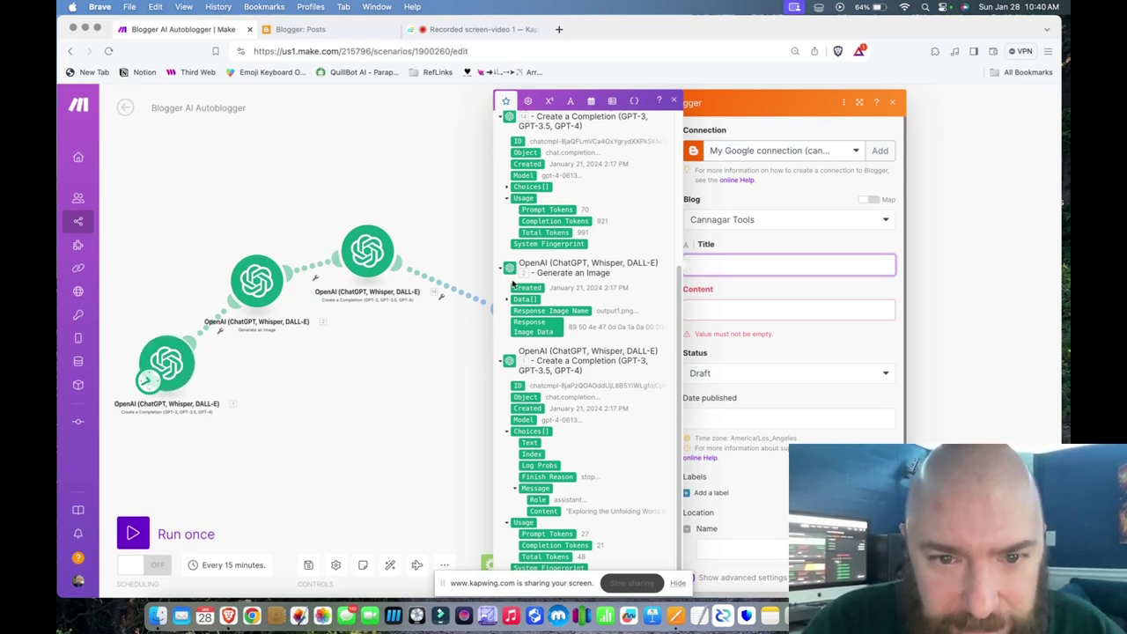
scroll(552, 240, up, 2)
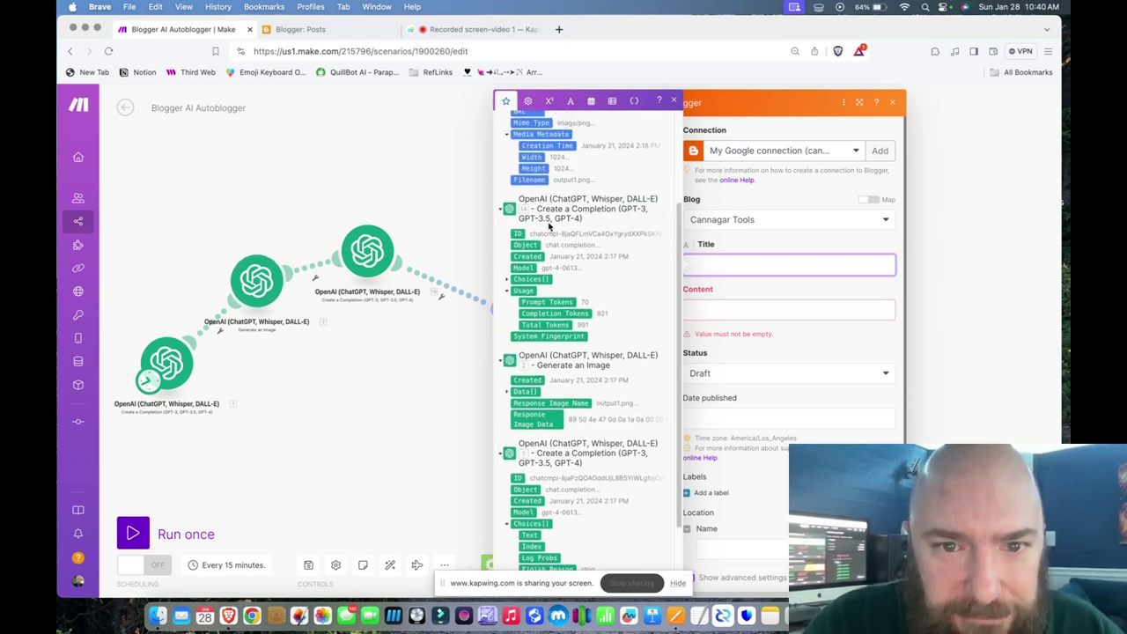
scroll(574, 397, down, 2)
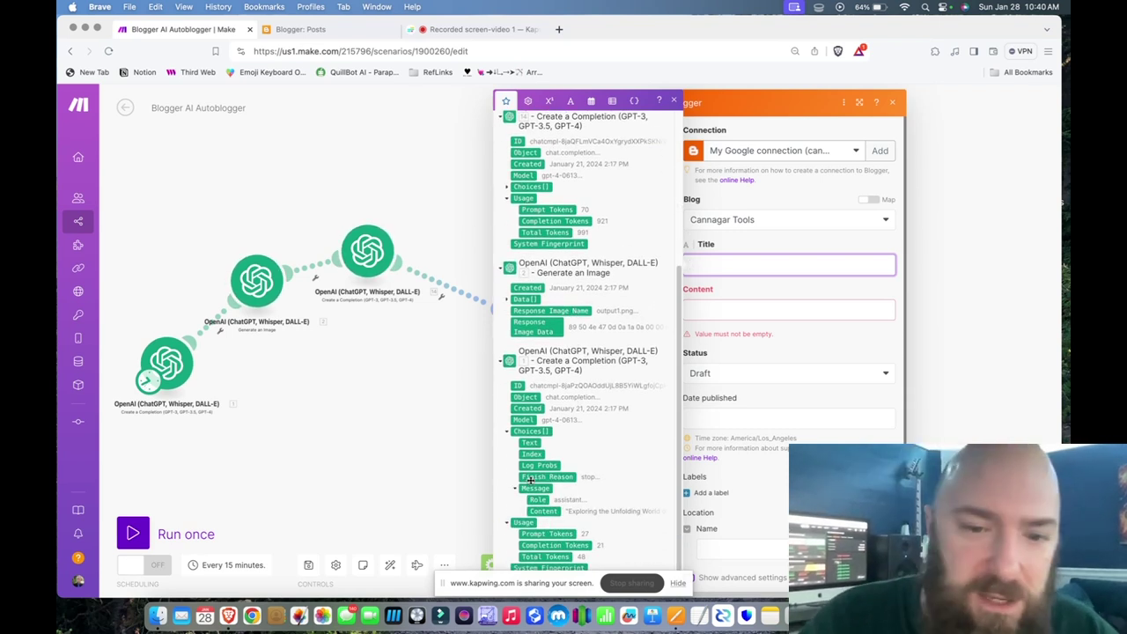
click(507, 436)
click(508, 516)
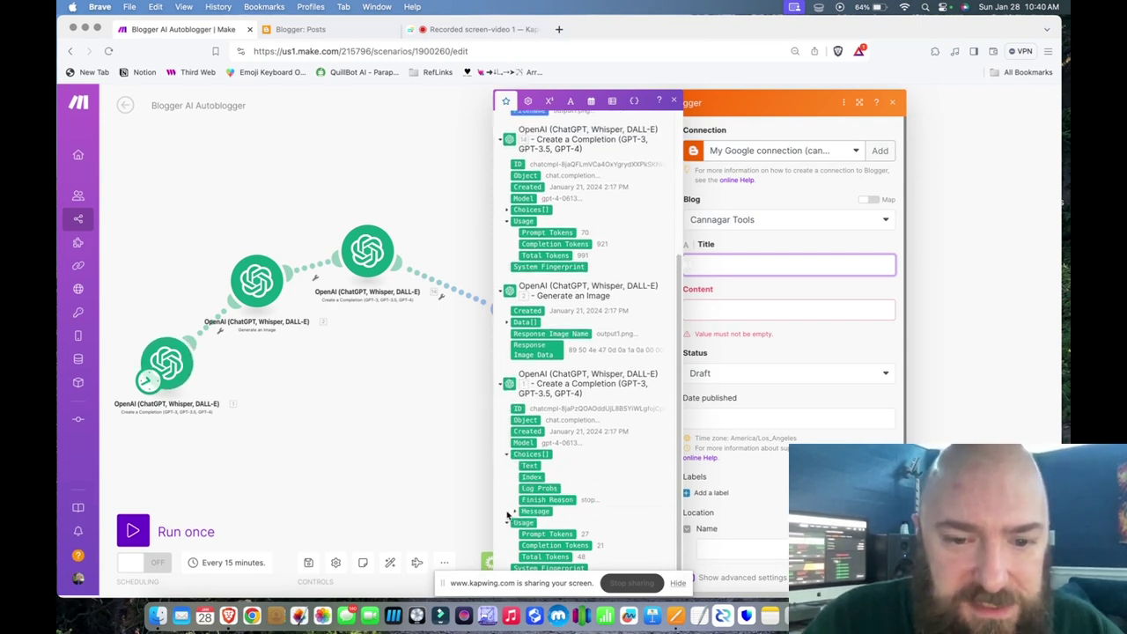
click(516, 510)
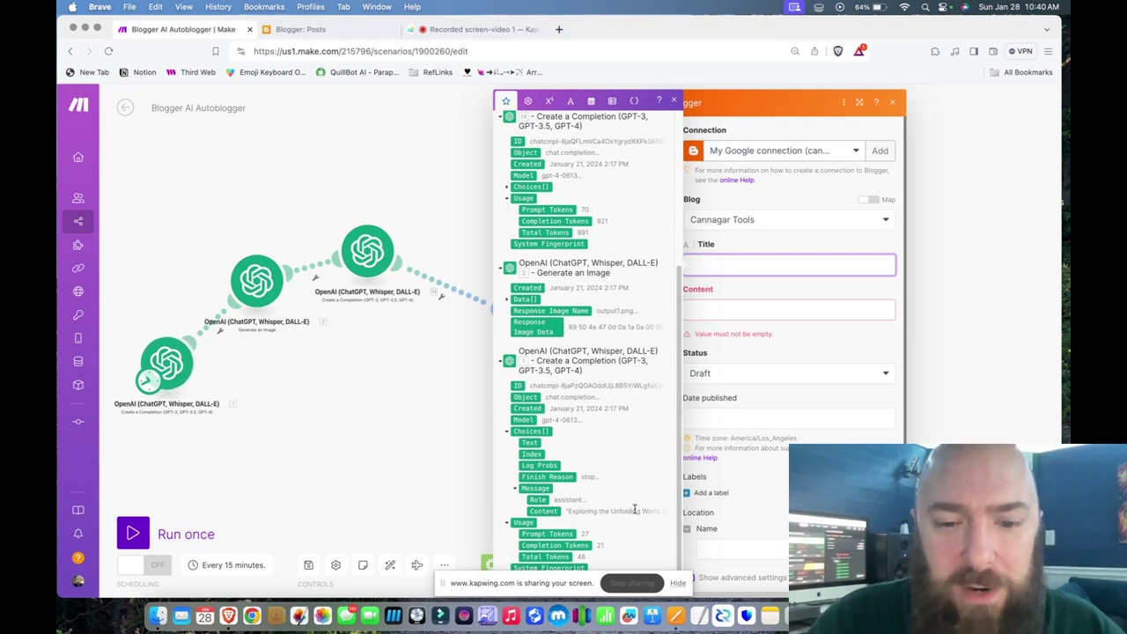
click(543, 511)
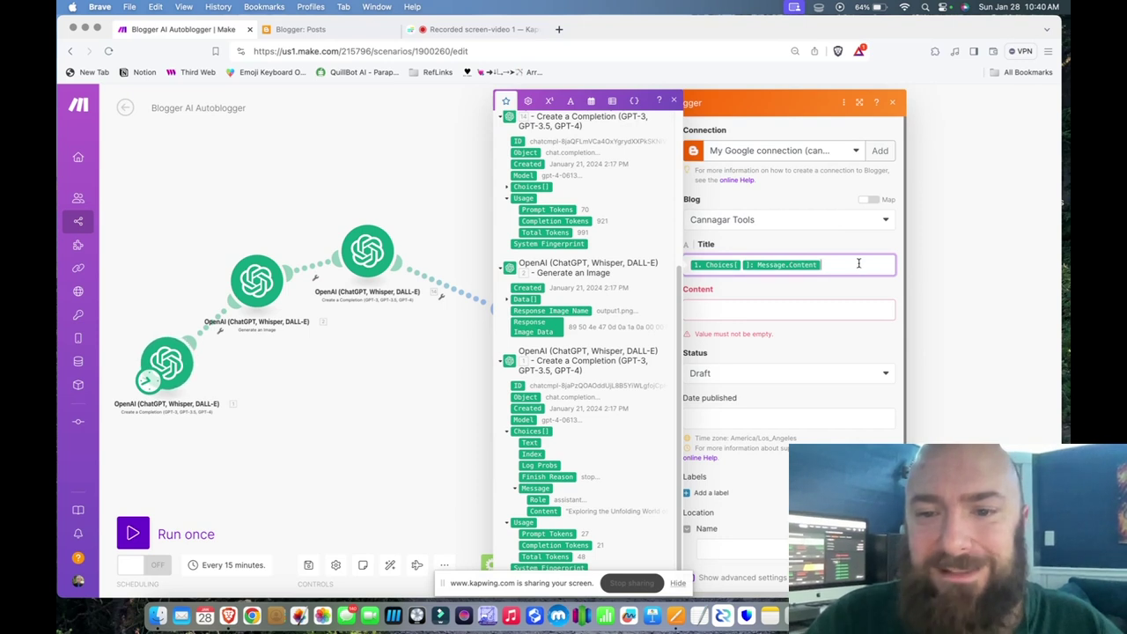
- Map 14. Choices[]: Message.Content into Content, removing the wrongly mapped Message pill
click(741, 306)
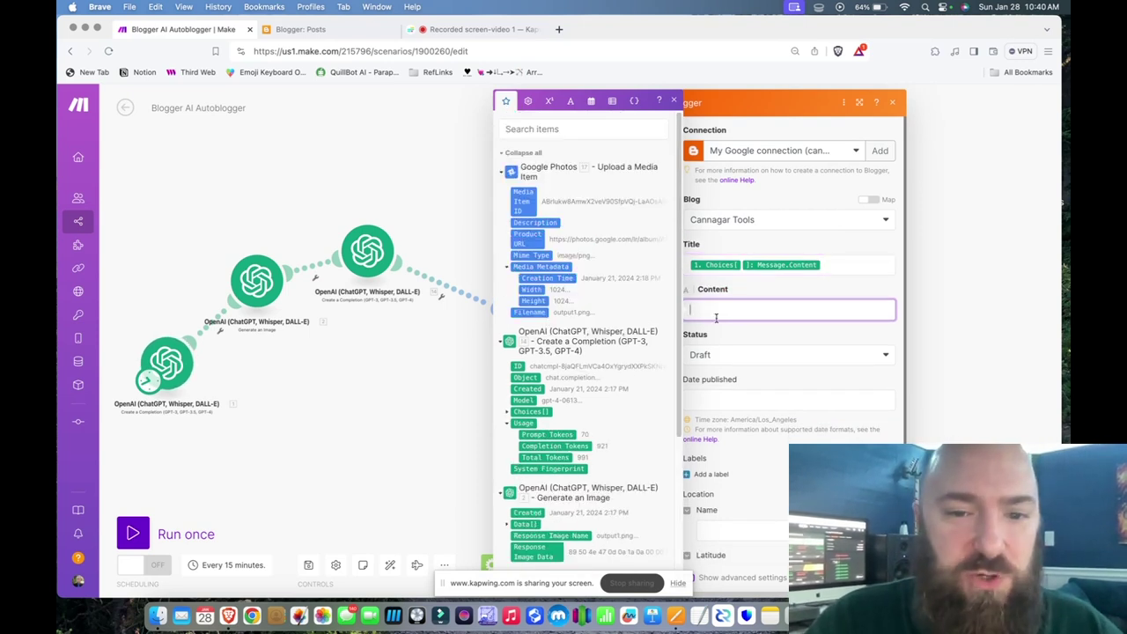
scroll(599, 429, down, 2)
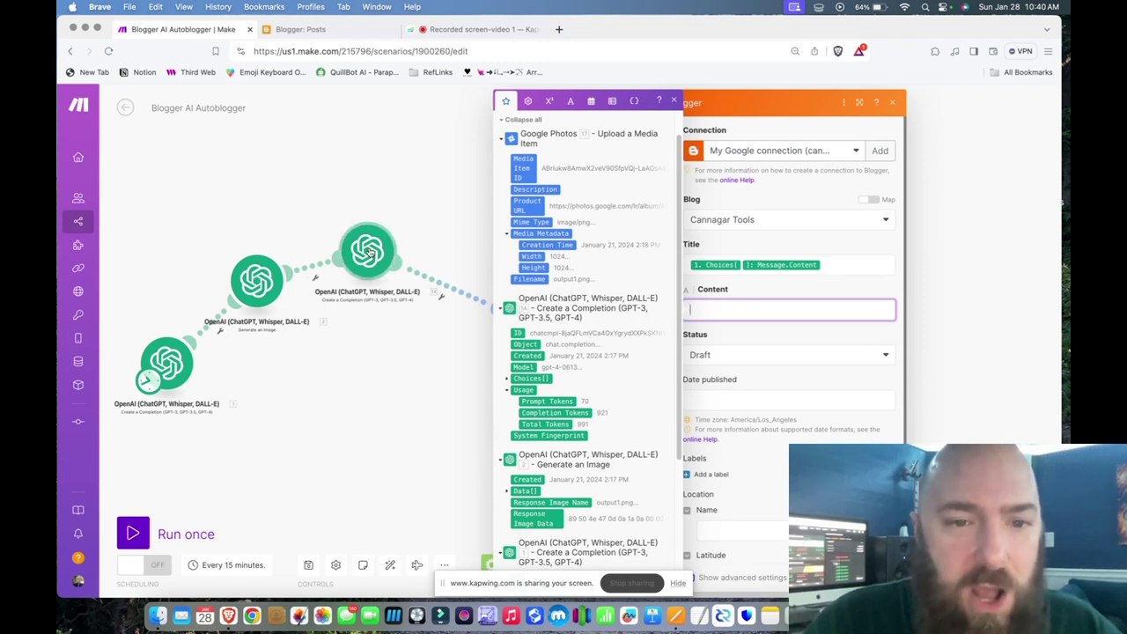
click(509, 381)
click(519, 435)
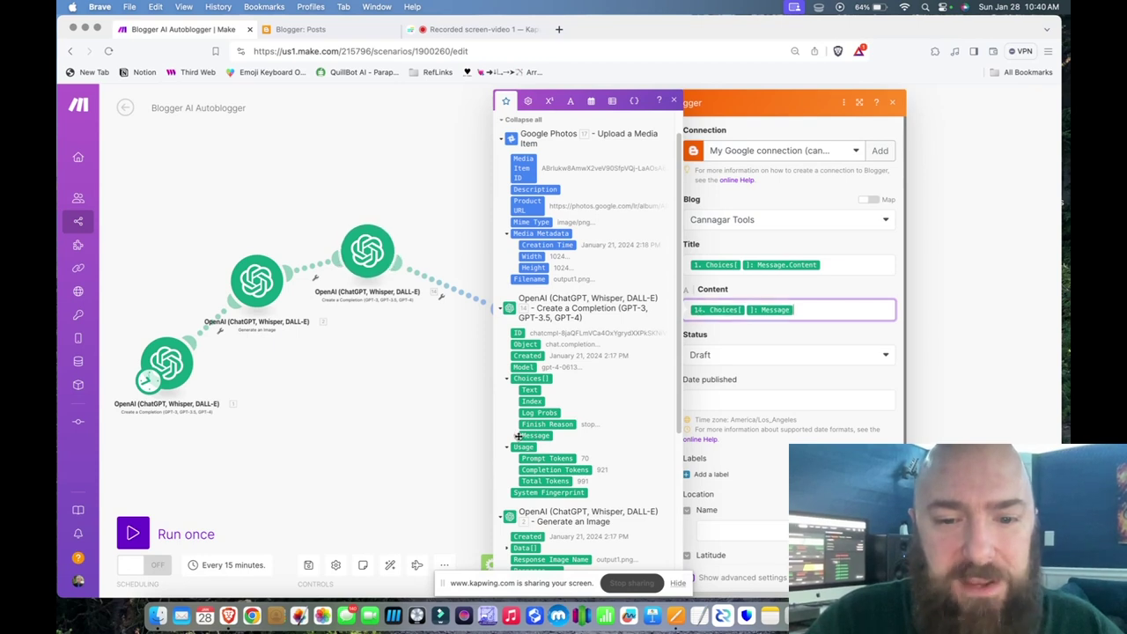
click(516, 435)
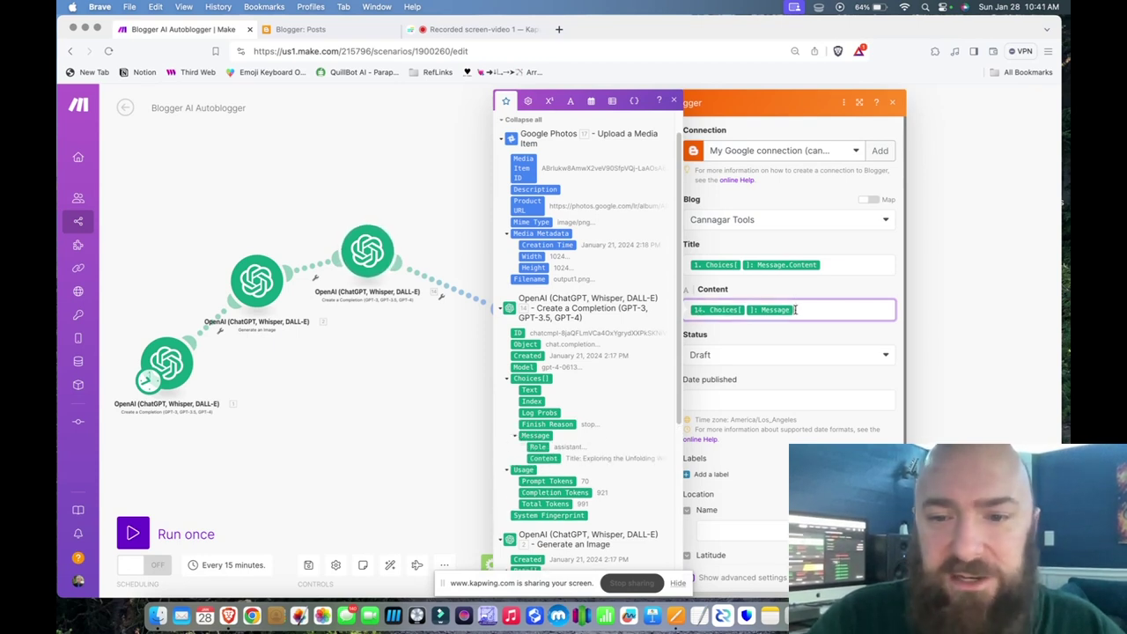
key(BackSpace)
key(BackSpace)
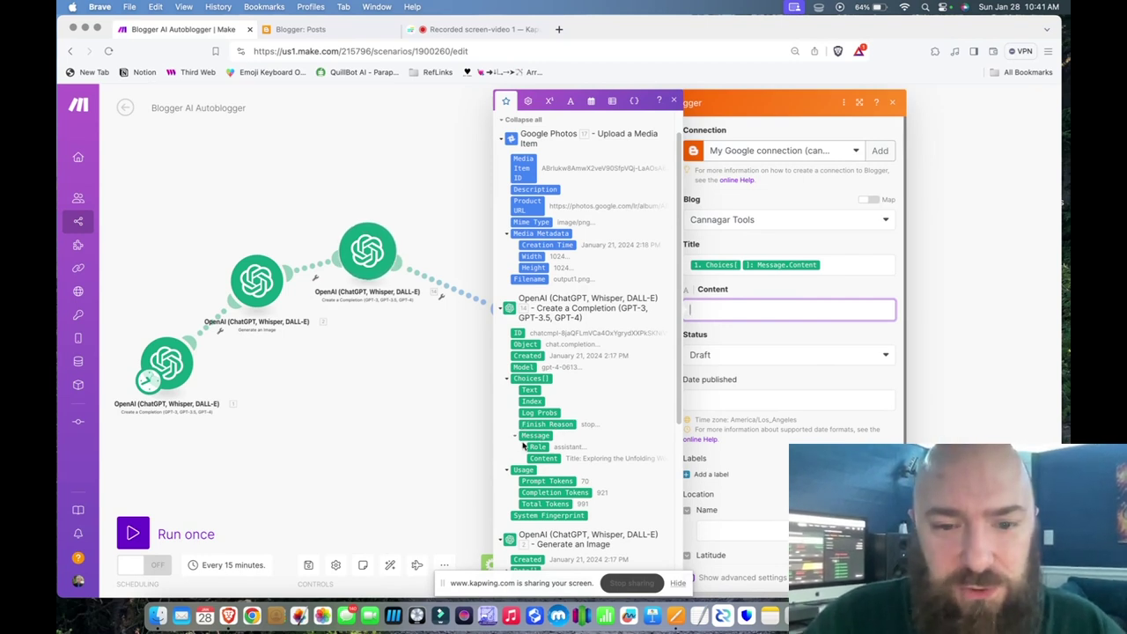
click(544, 458)
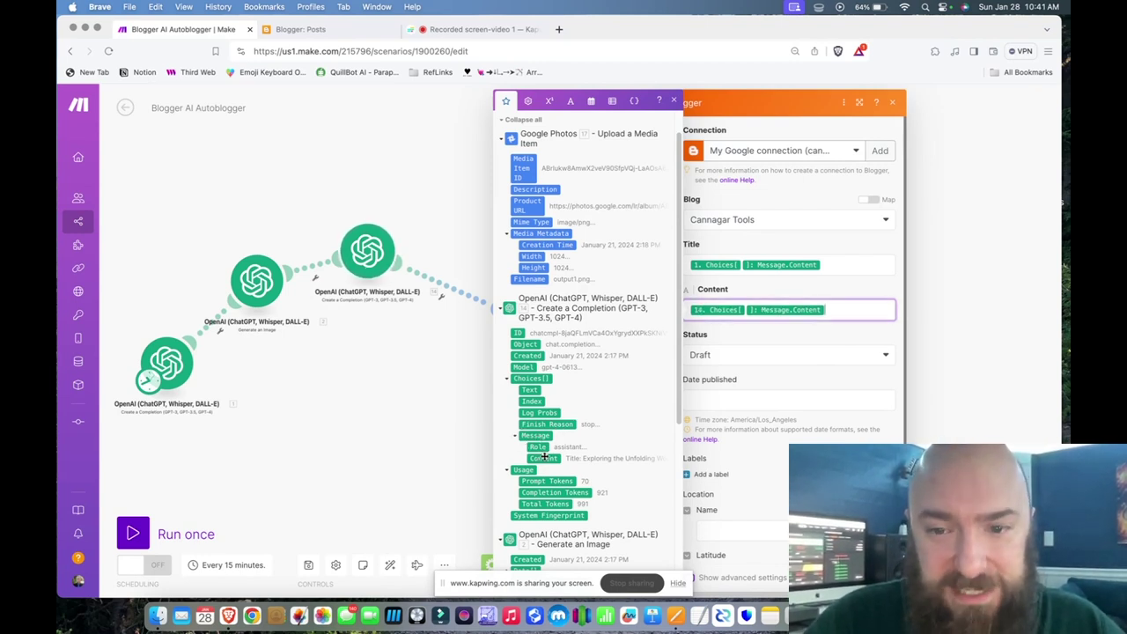
scroll(612, 473, down, 2)
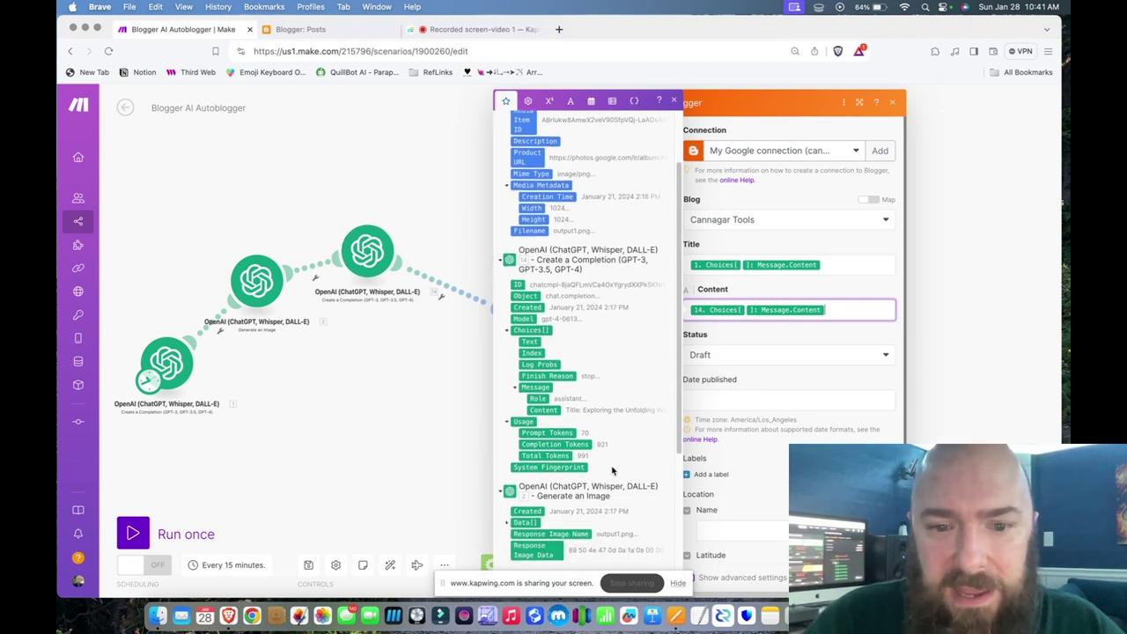
click(737, 340)
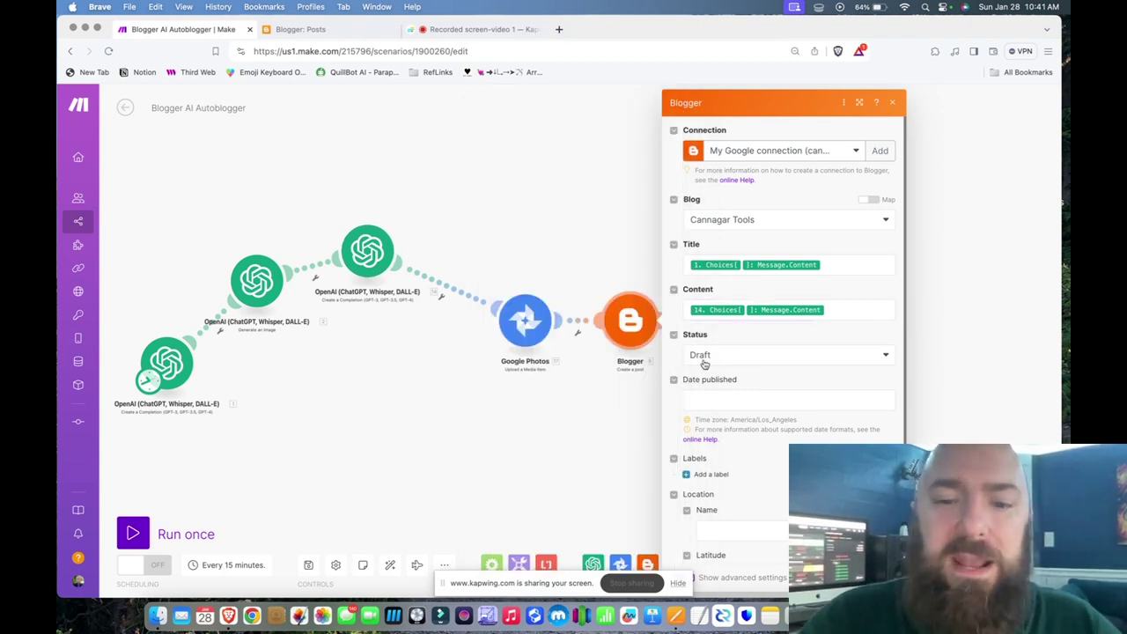
- Leave Date published empty, close the Blogger settings, and run the scenario once
click(745, 400)
click(767, 384)
scroll(765, 387, down, 1)
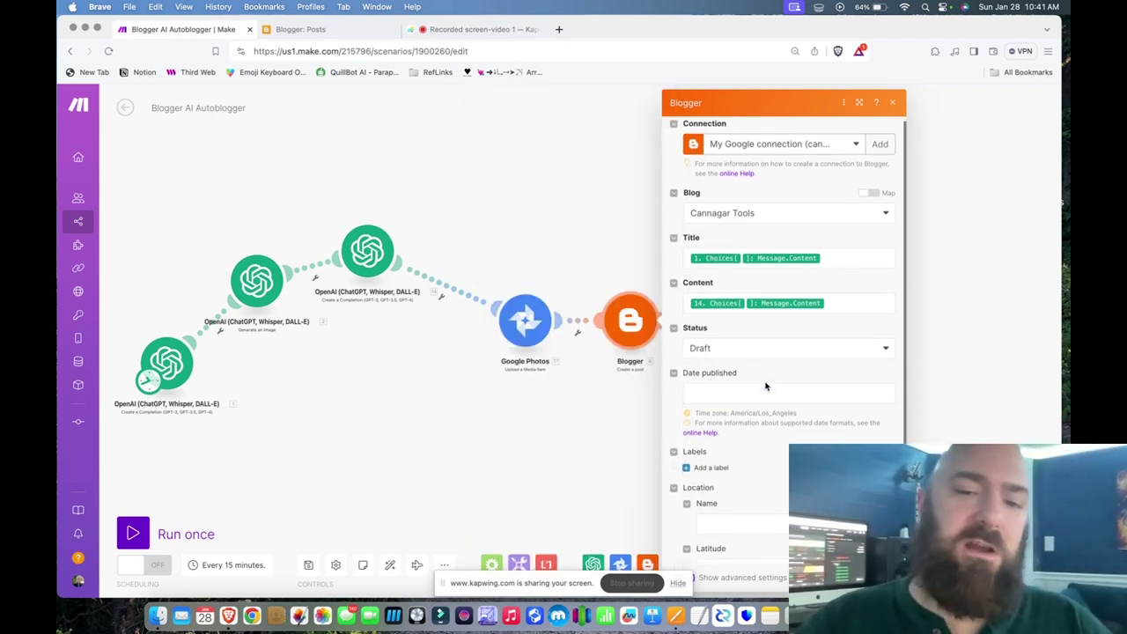
scroll(765, 387, down, 3)
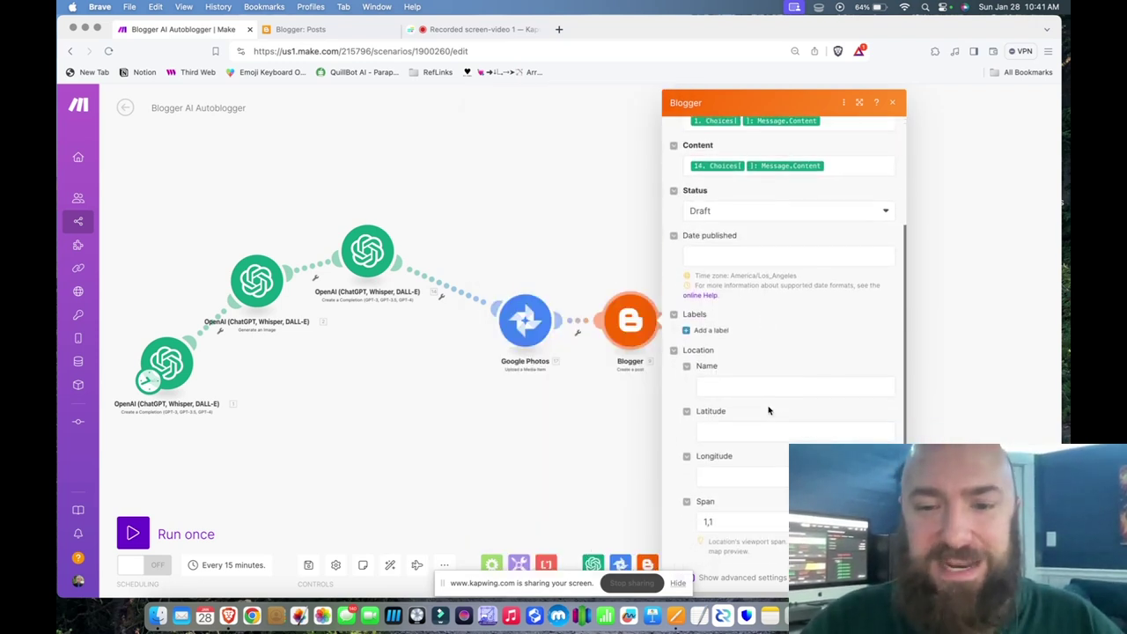
scroll(768, 410, up, 3)
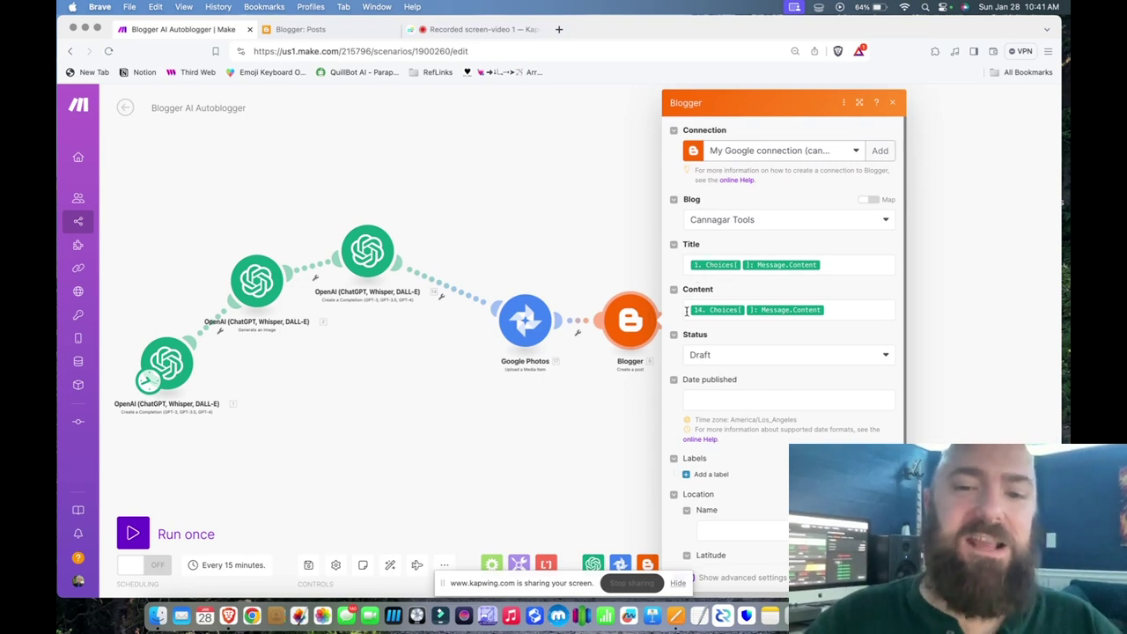
click(449, 378)
click(132, 534)
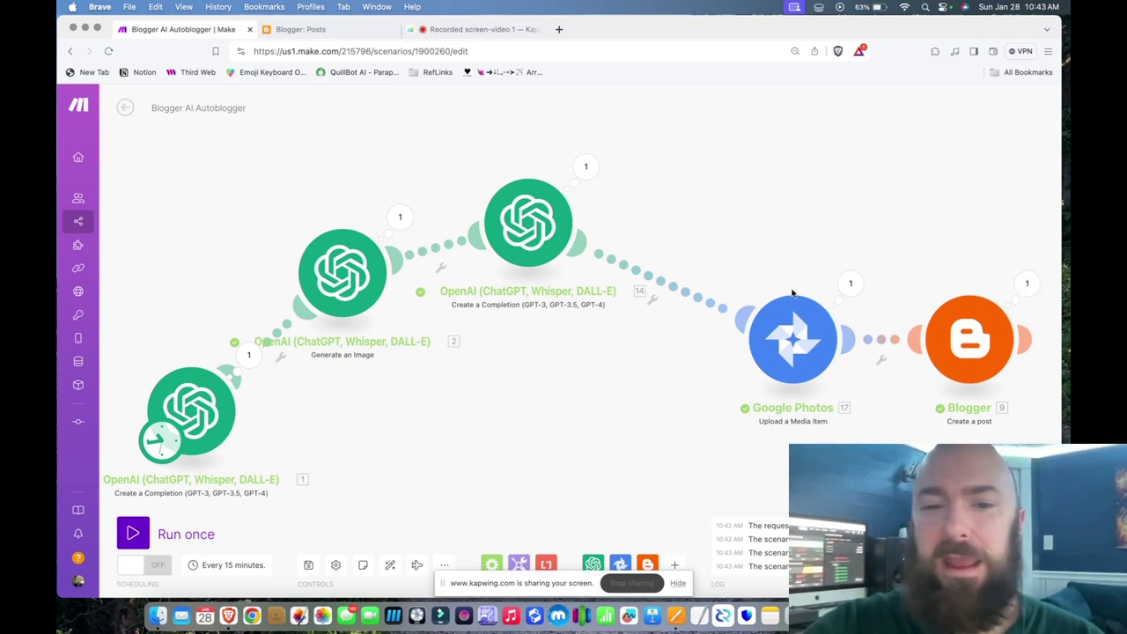
- Reload Blogger's posts list to find the cannabis benefits draft, then open Make's first OpenAI module
click(343, 30)
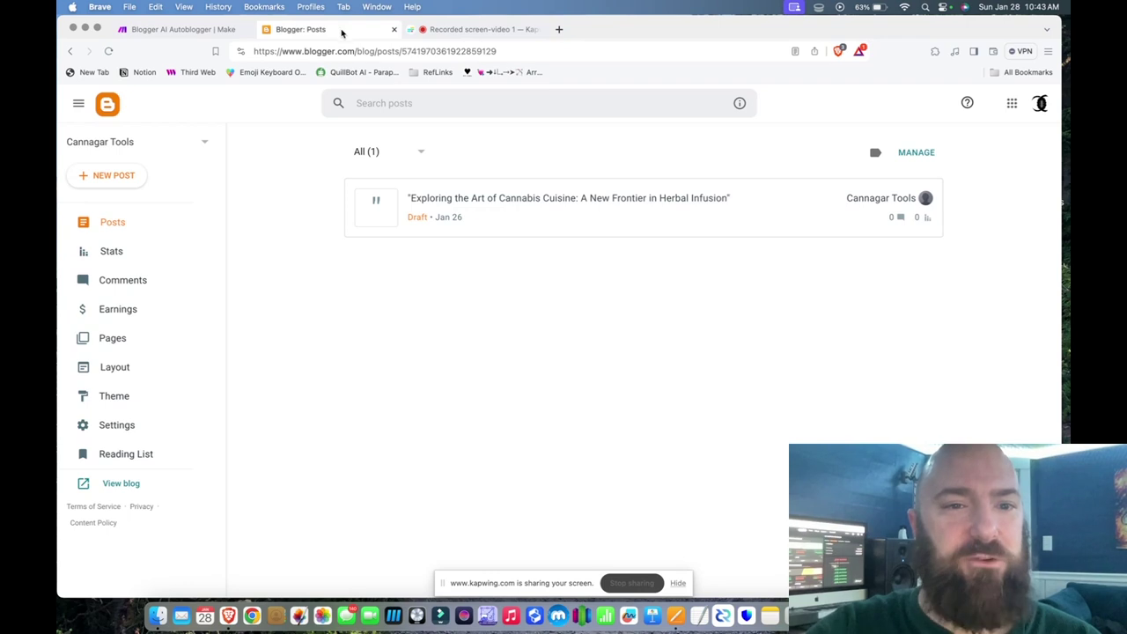
click(385, 53)
key(Return)
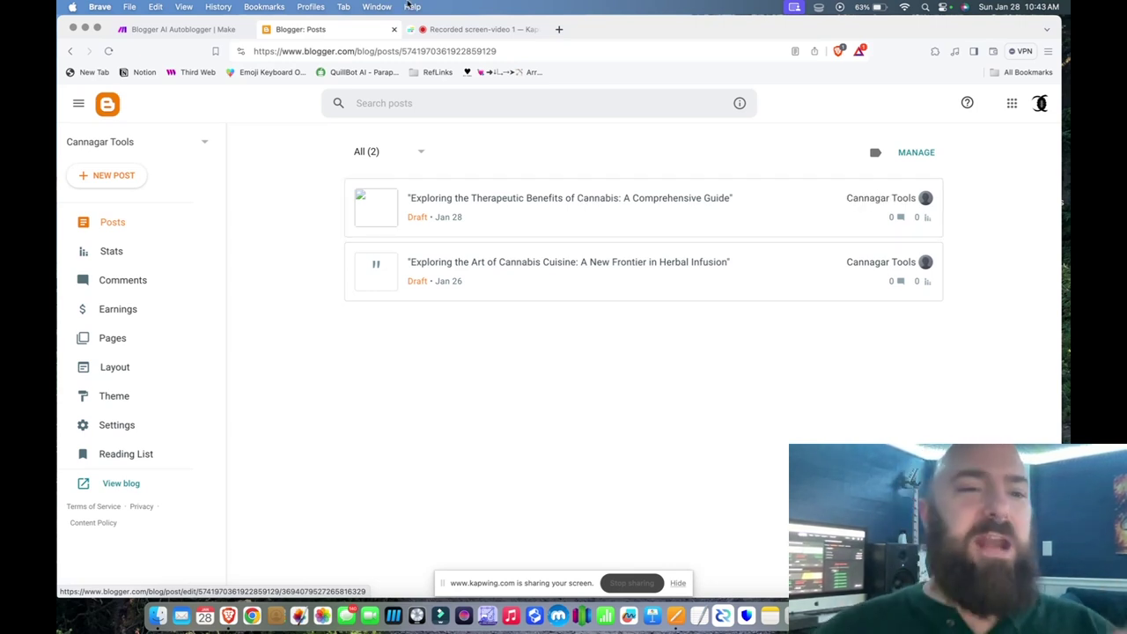
click(187, 29)
click(231, 374)
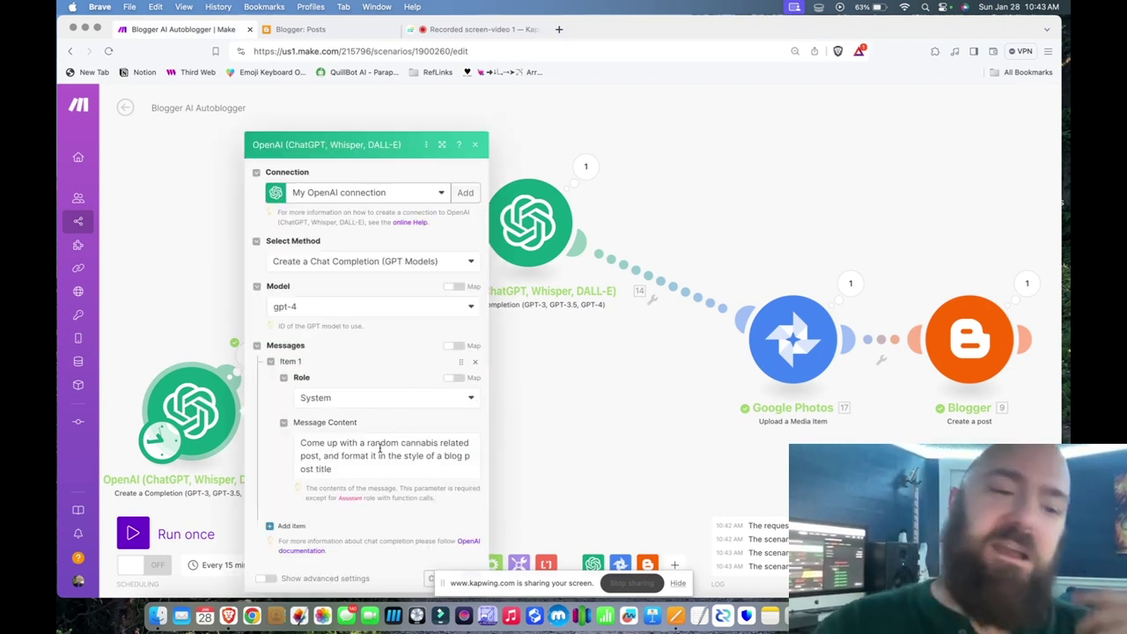
- Append '- do not use the word exploring' to the title prompt and run the scenario once more
click(359, 469)
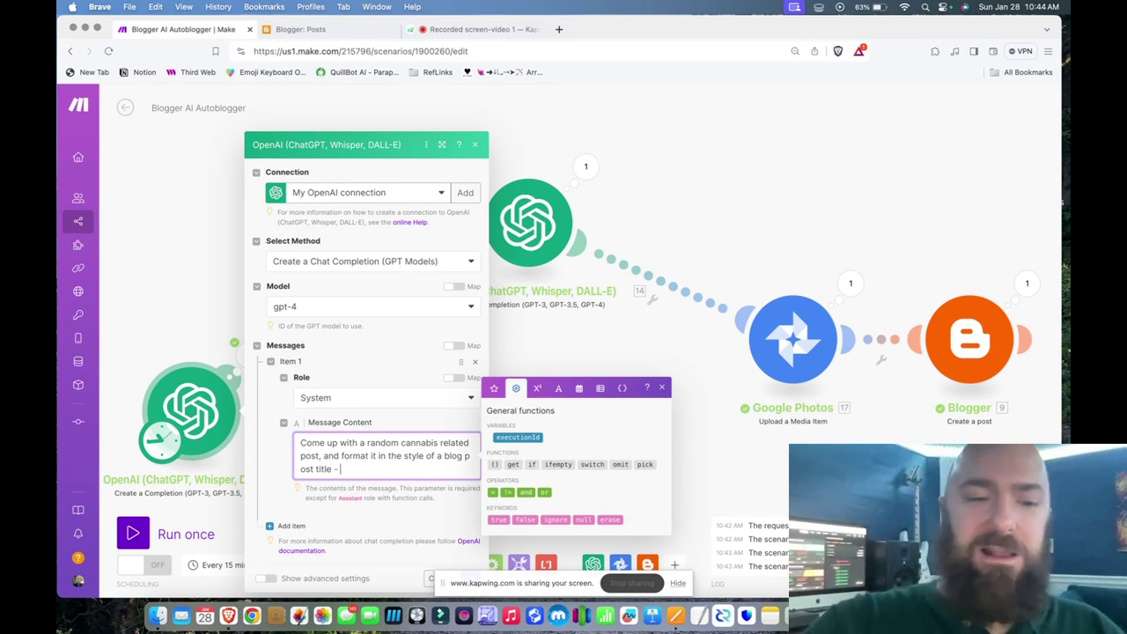
text(se the word exploring)
click(549, 388)
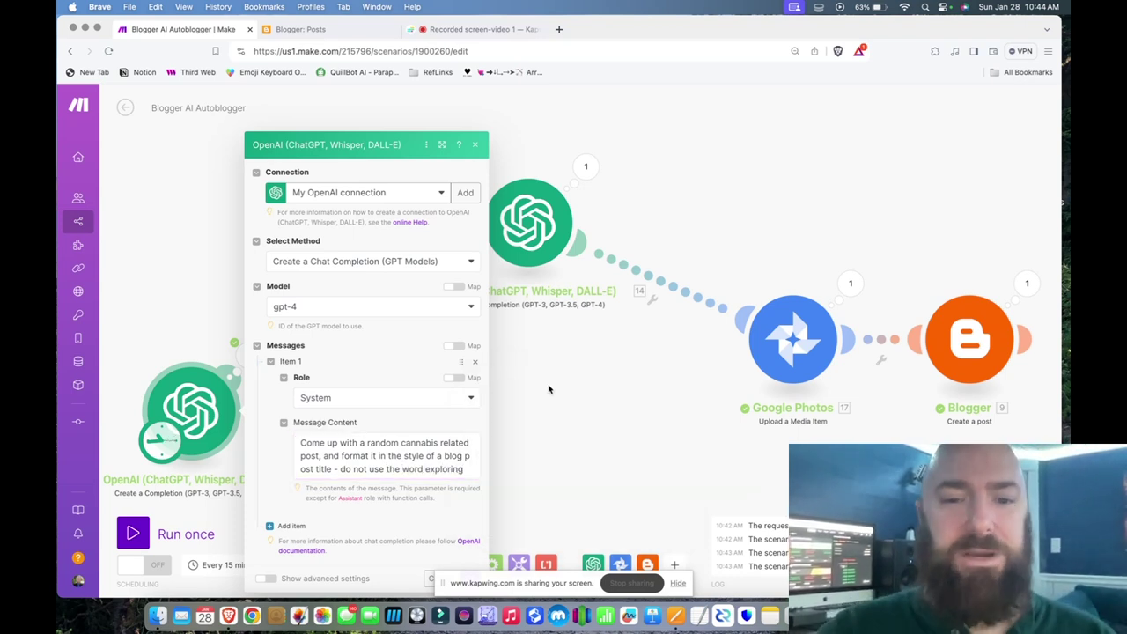
click(549, 388)
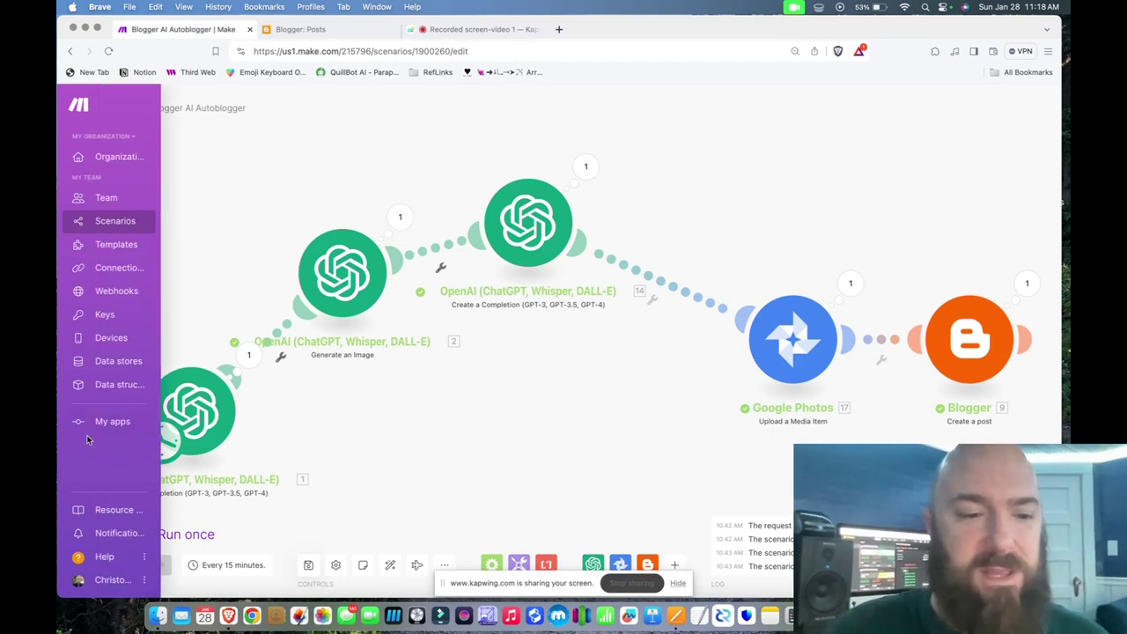
click(133, 533)
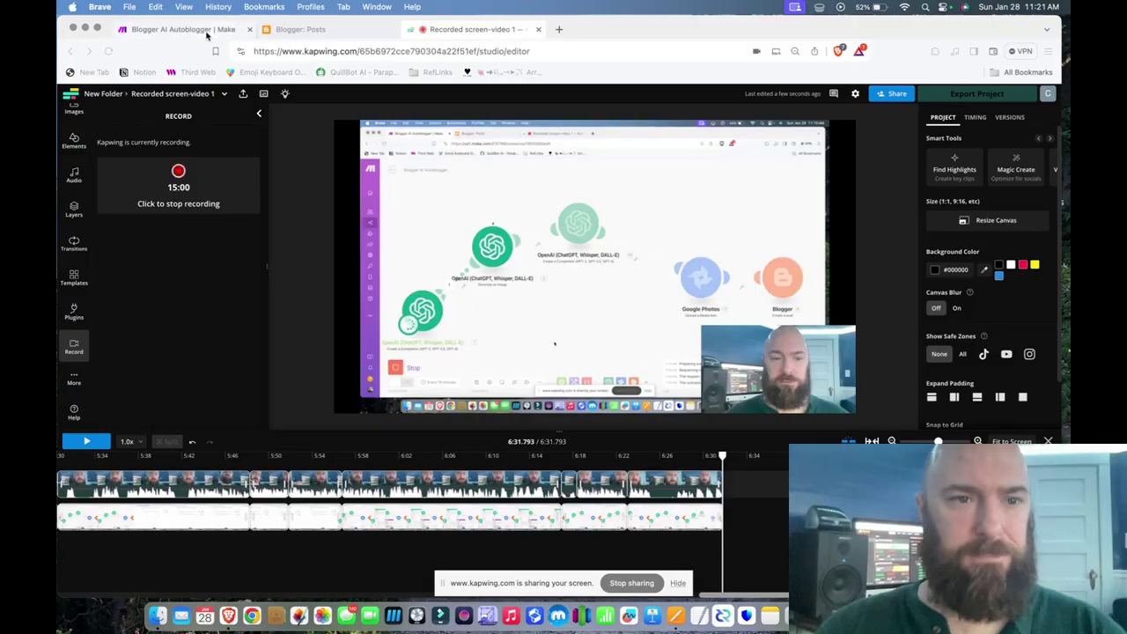
click(208, 33)
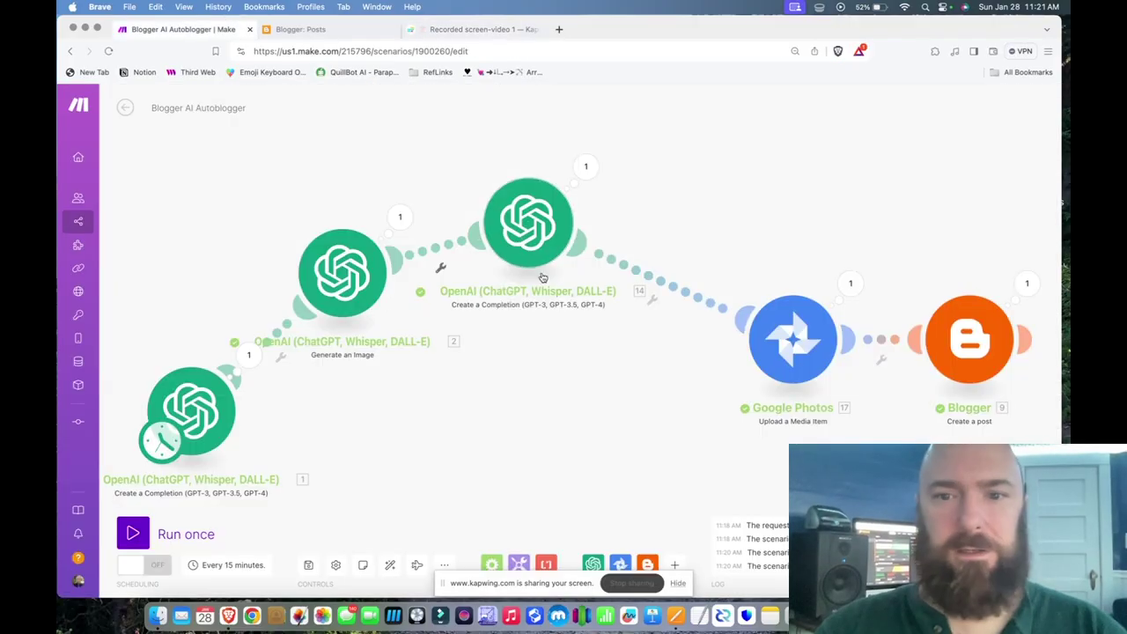
- Reload Blogger posts, open the 'Mastering the Art of Pairing Cannabis Strains' draft, and add a blank line above its heading
click(299, 29)
click(346, 51)
key(Return)
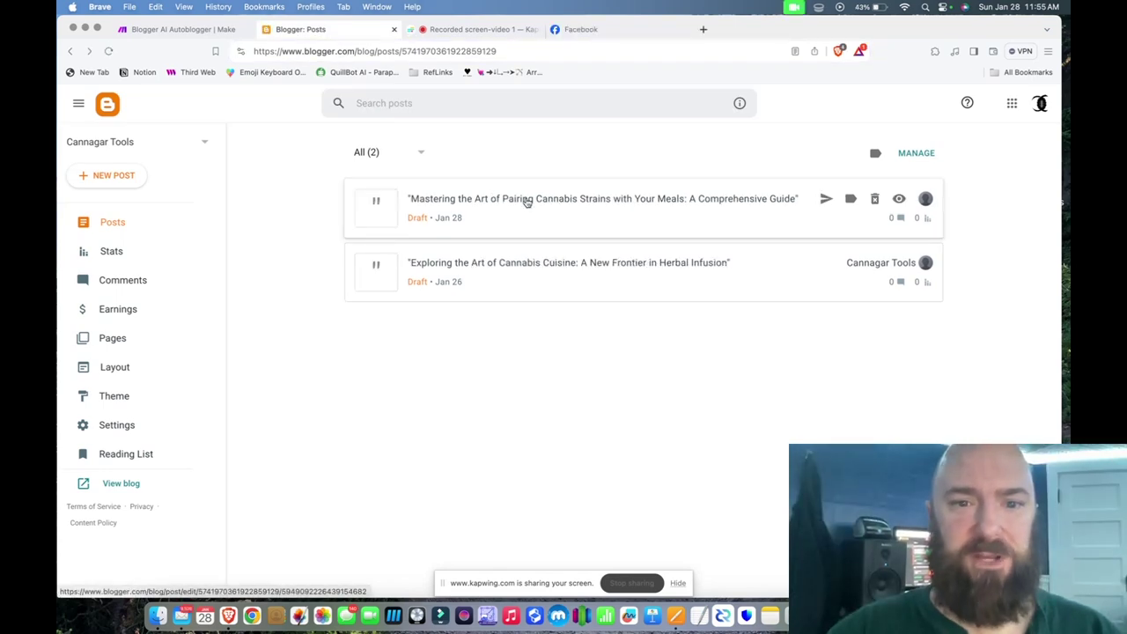
click(526, 202)
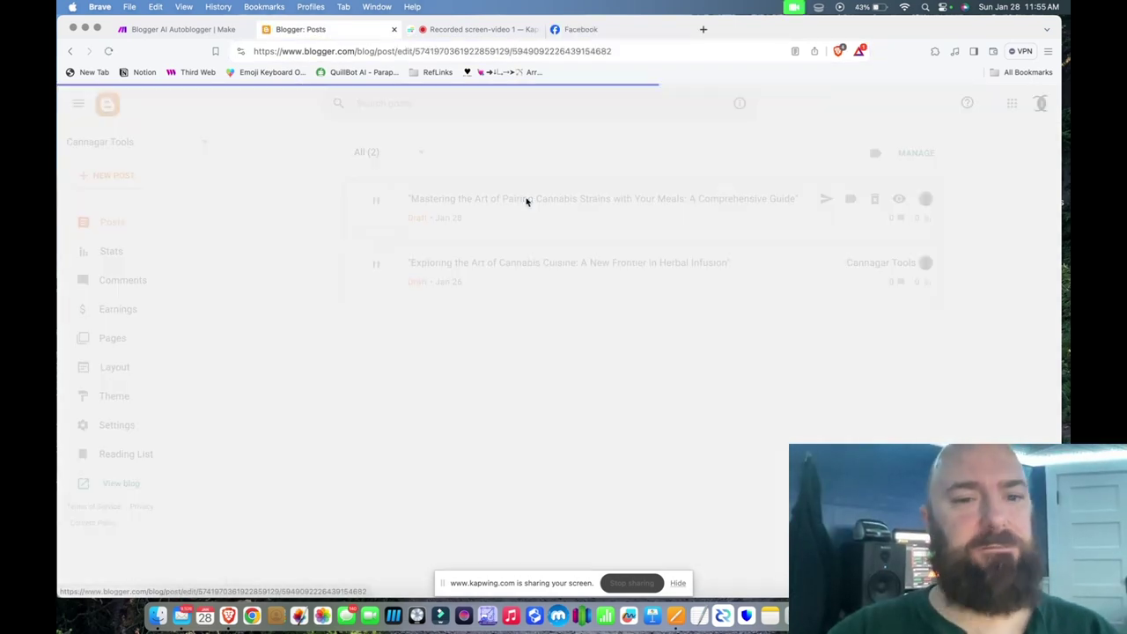
scroll(592, 344, down, 1)
scroll(592, 344, down, 4)
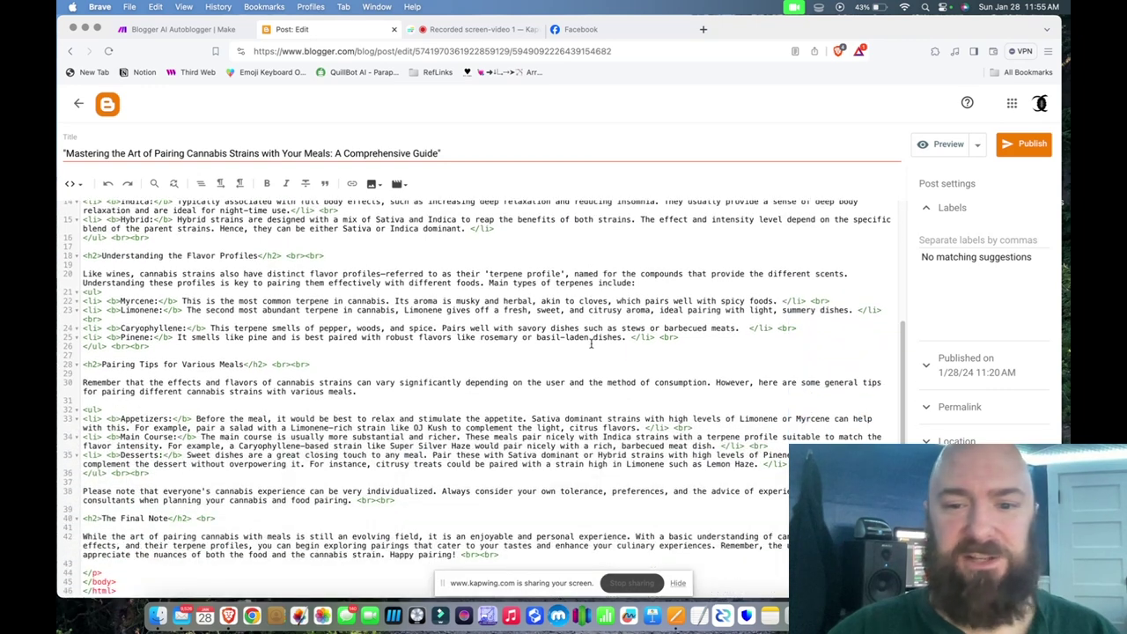
scroll(597, 348, up, 5)
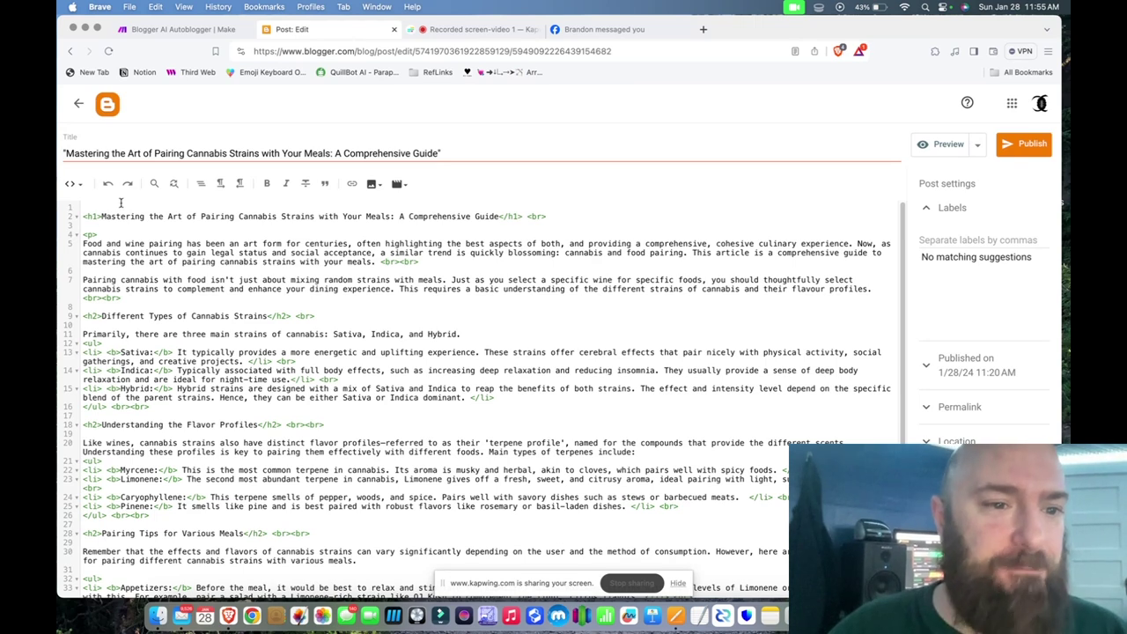
key(Return)
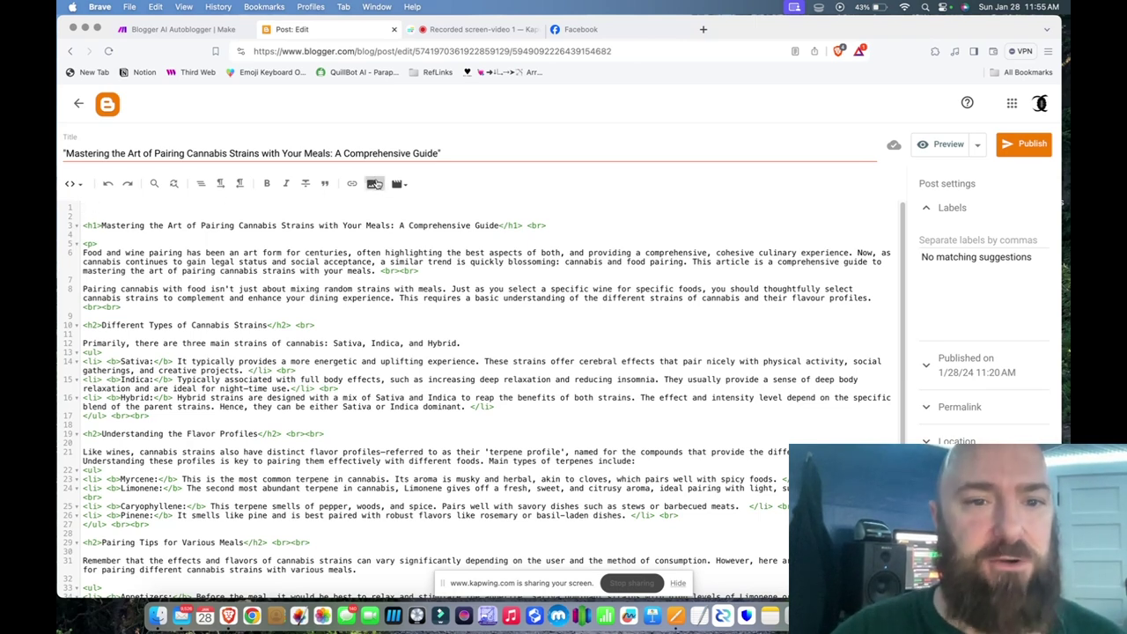
- Insert the newest generated image from Google Photos at the top of the post
click(373, 185)
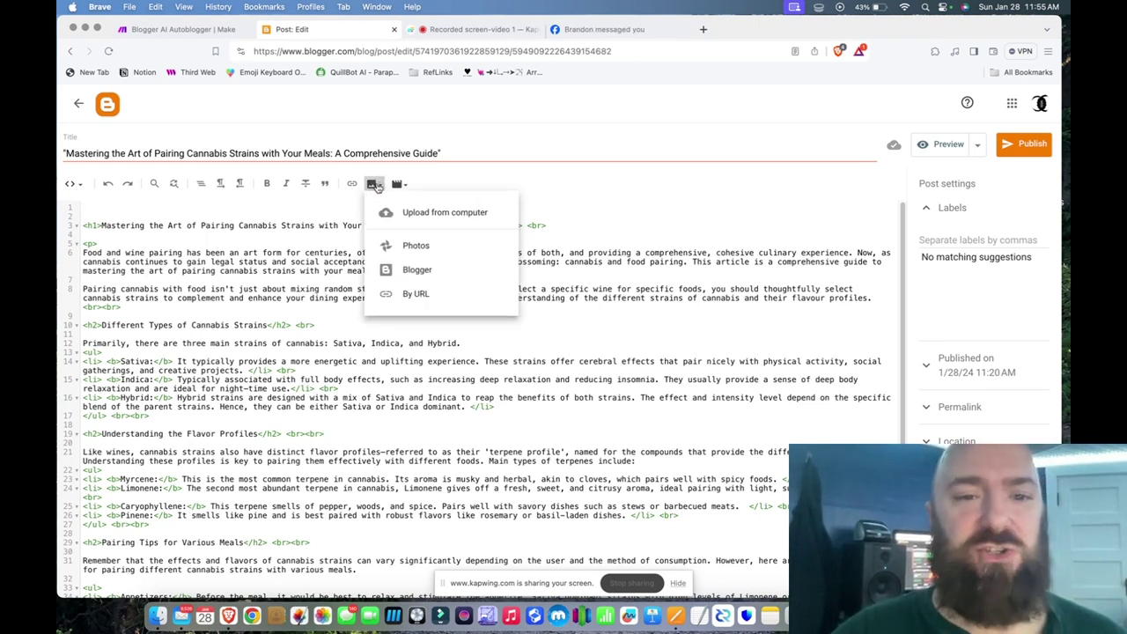
click(432, 250)
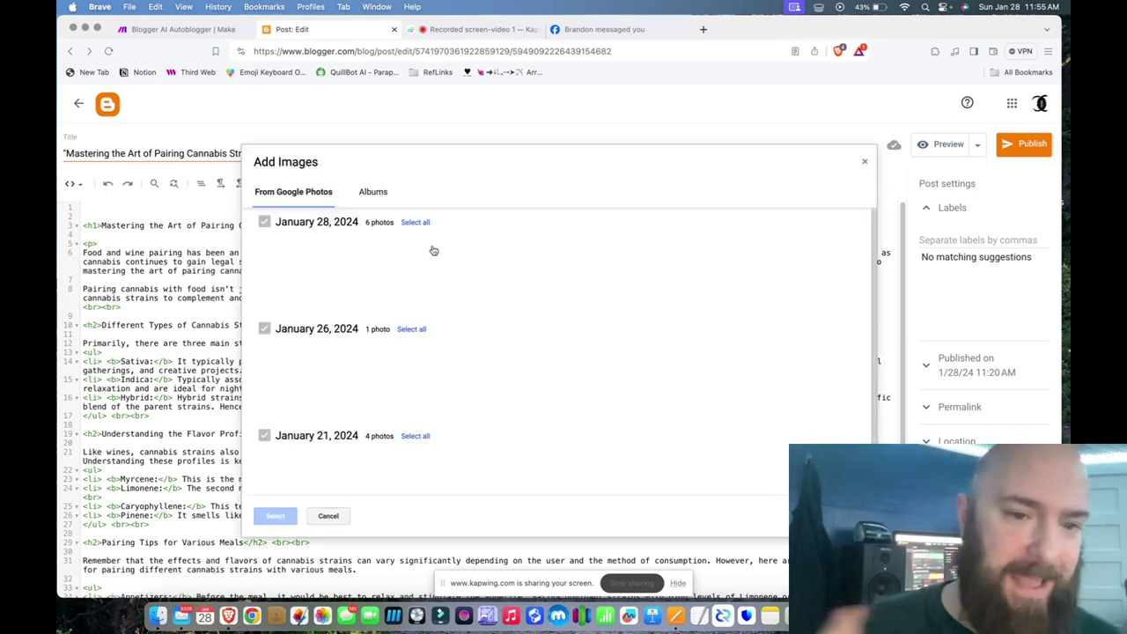
scroll(470, 377, down, 2)
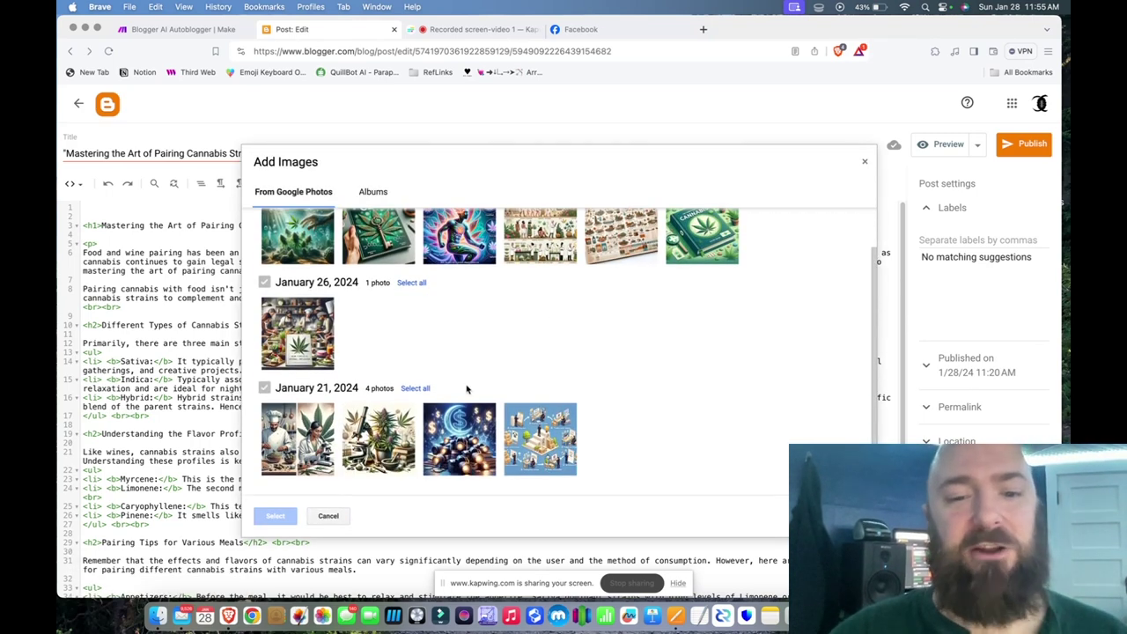
scroll(467, 388, up, 2)
click(302, 260)
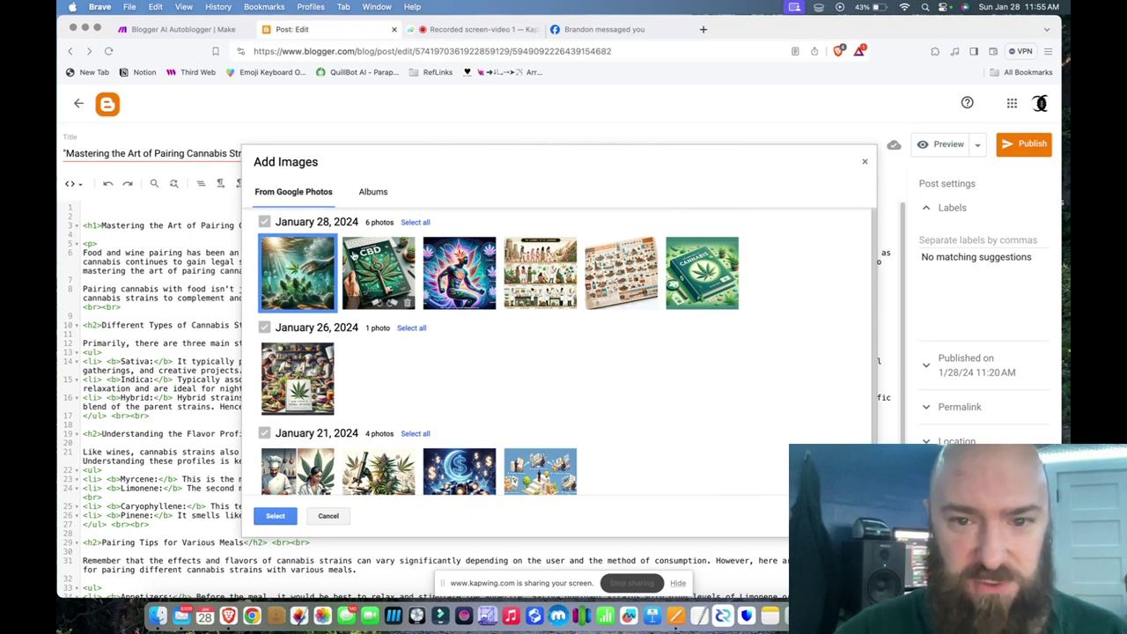
click(276, 517)
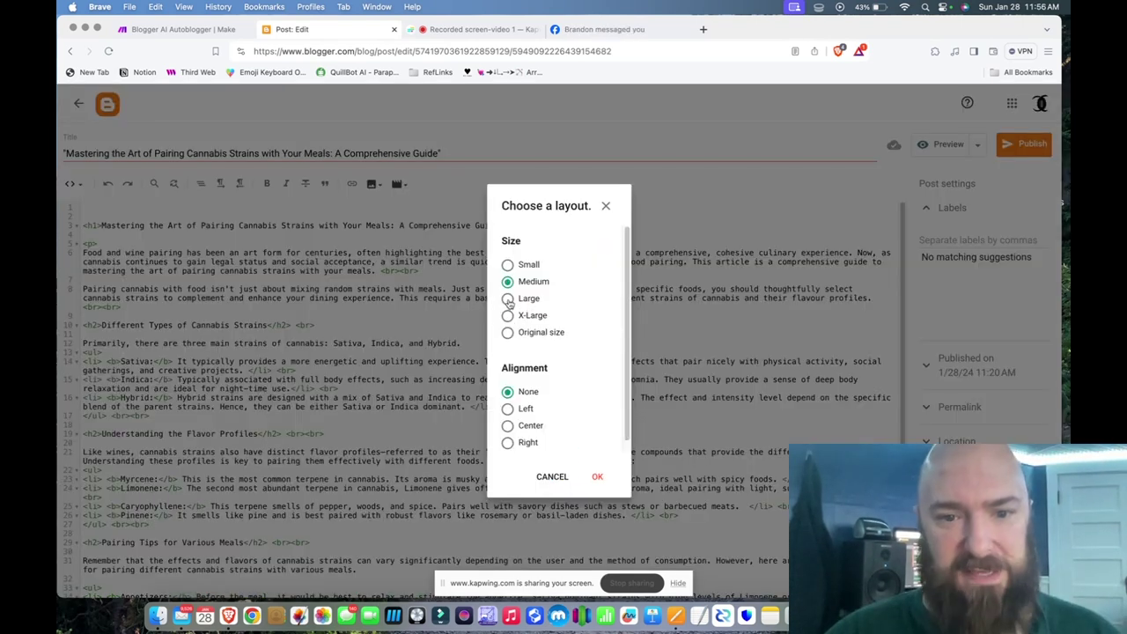
- Set the image to Large size with Center alignment, then preview the post
click(509, 301)
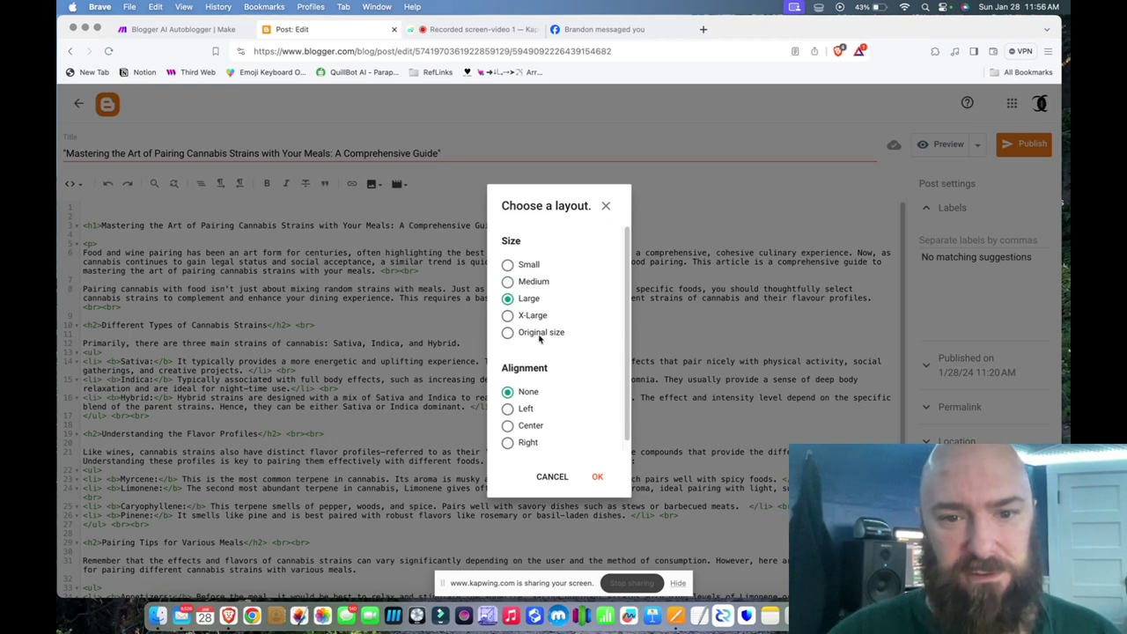
click(508, 426)
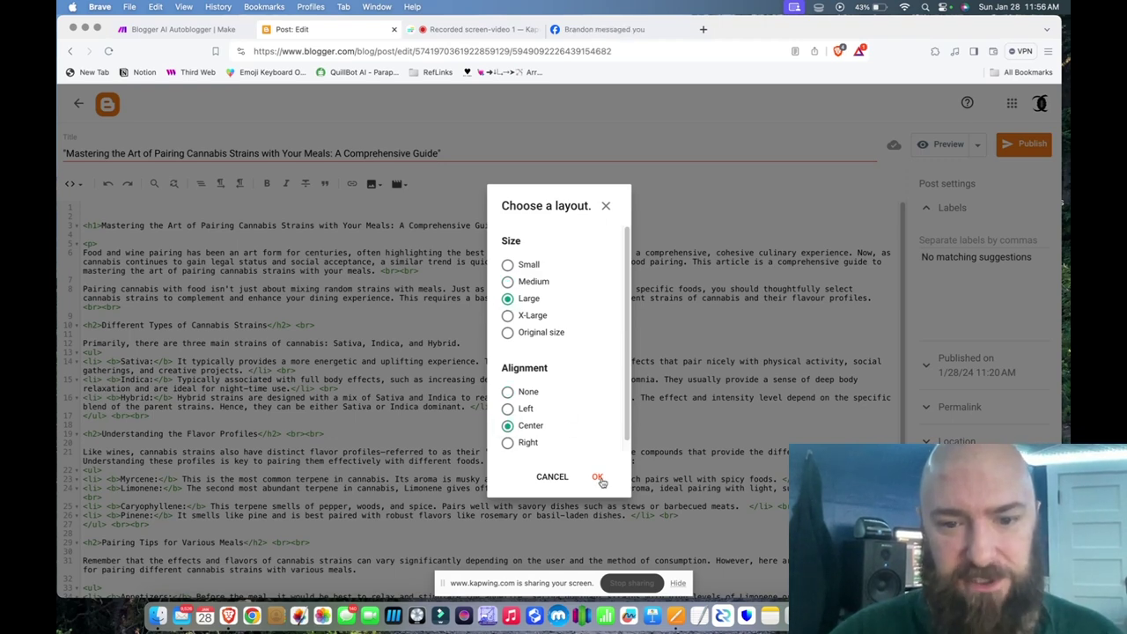
click(599, 479)
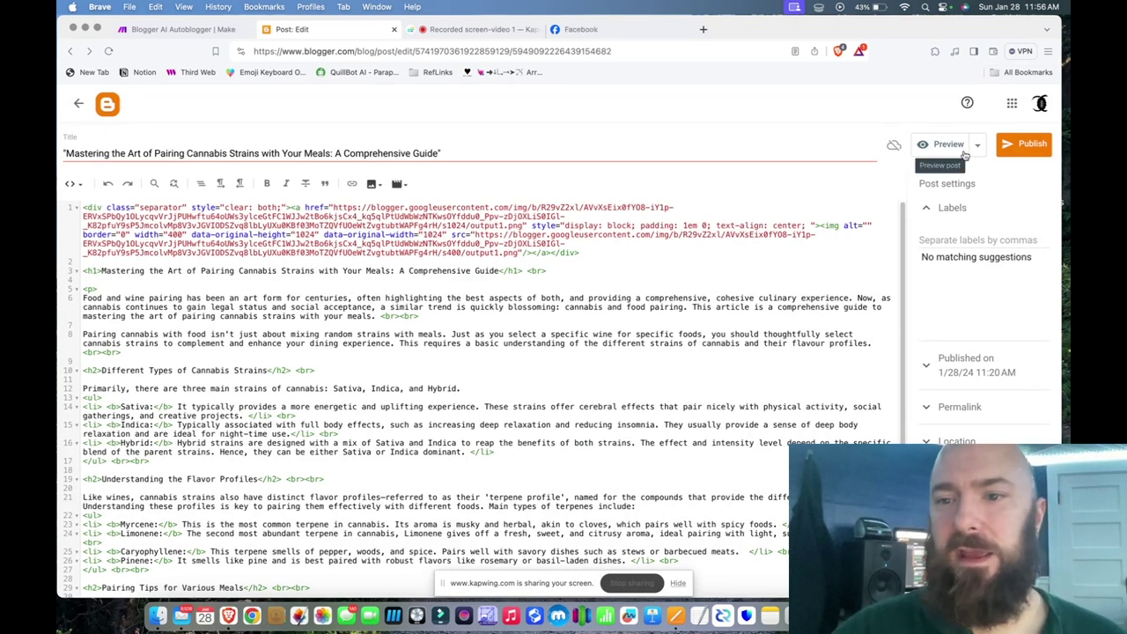
click(948, 144)
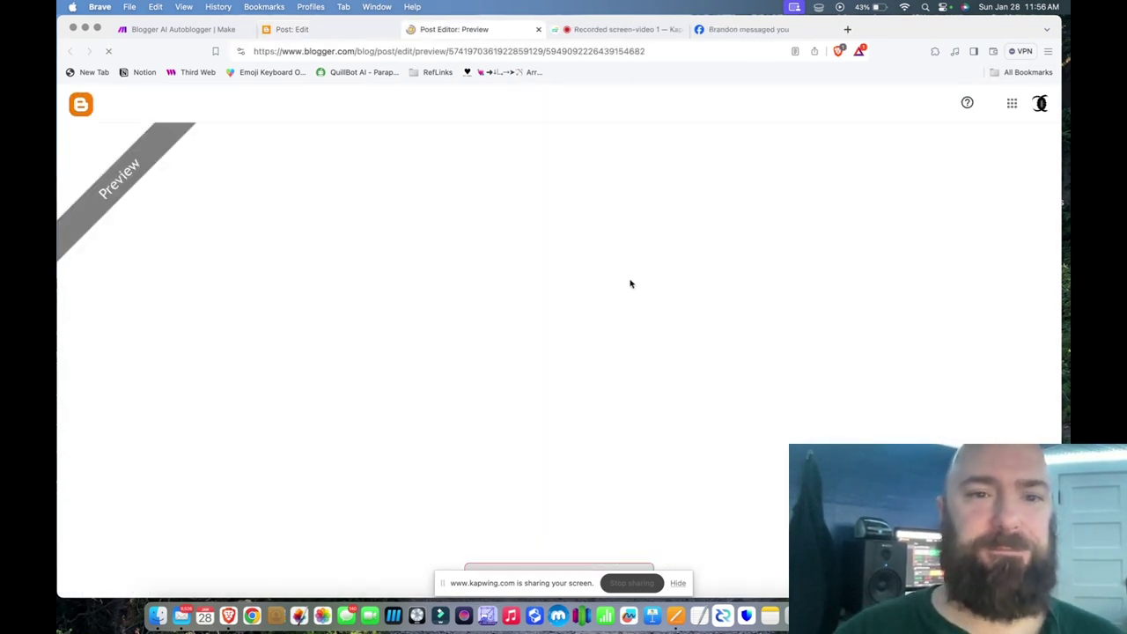
- Scroll through the post preview, return to the HTML editor, then go to the Medium AI Autoblogger scenario
scroll(630, 283, down, 3)
scroll(631, 284, down, 10)
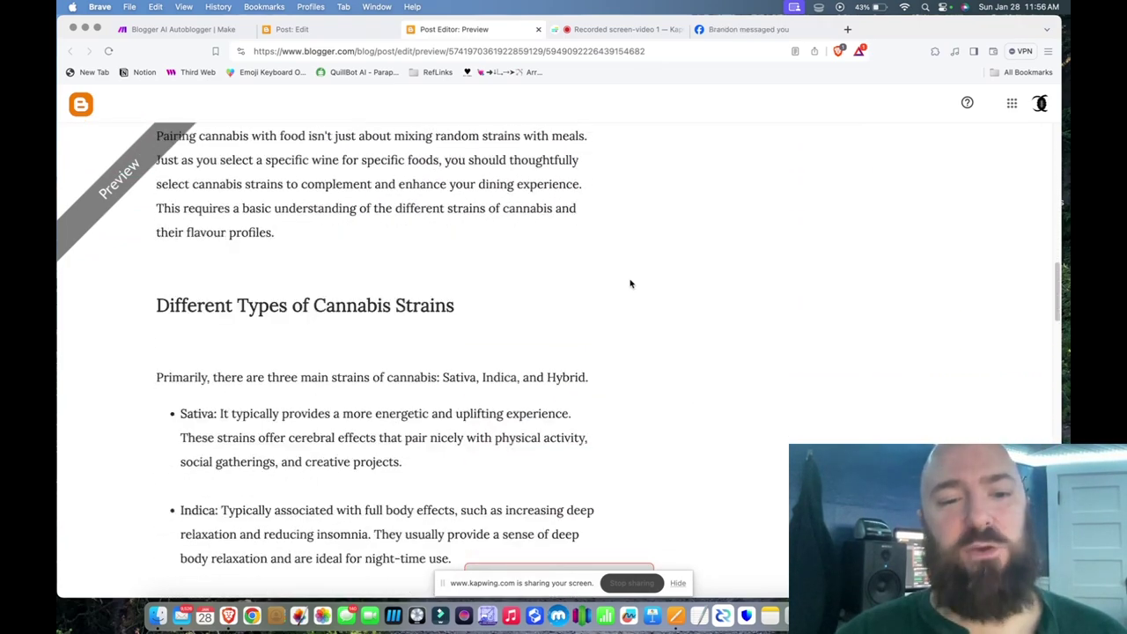
scroll(631, 283, down, 5)
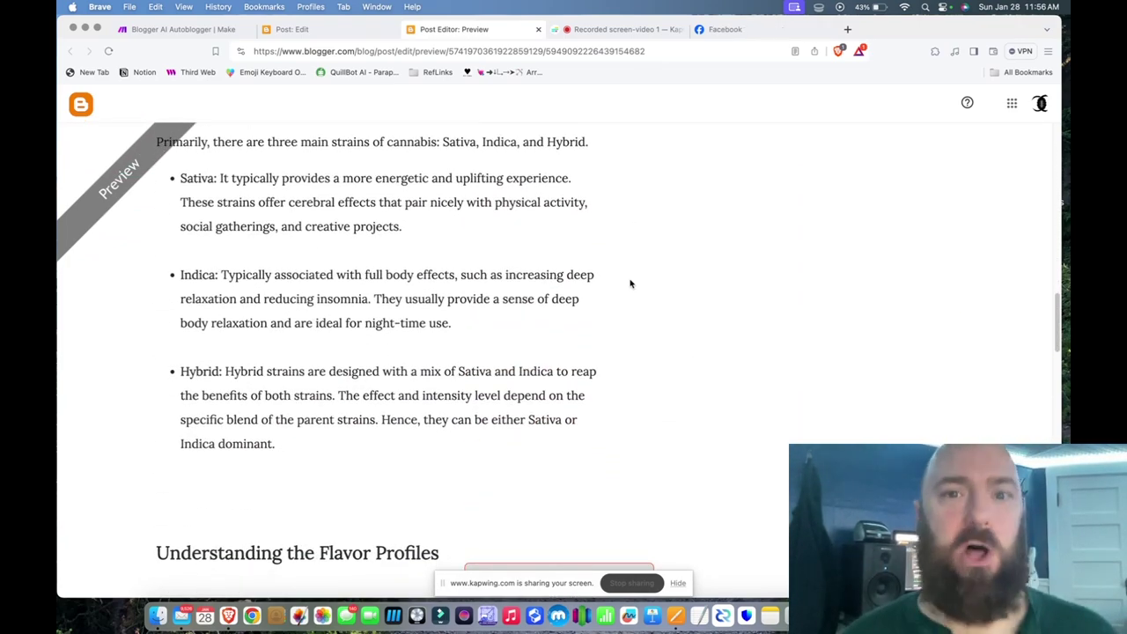
scroll(630, 283, up, 15)
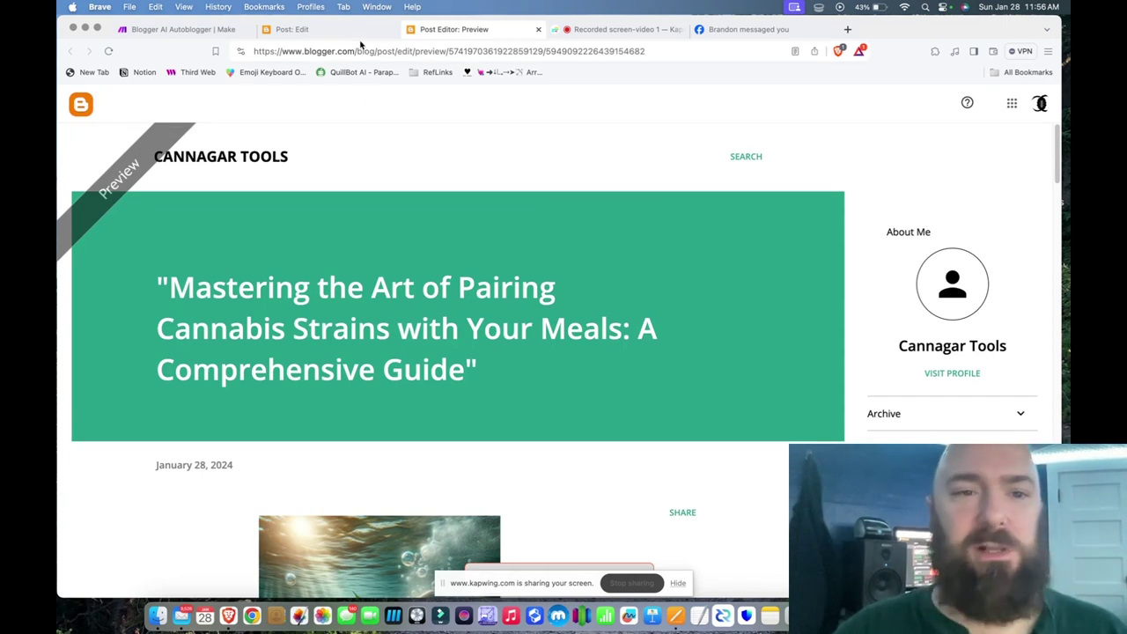
click(363, 34)
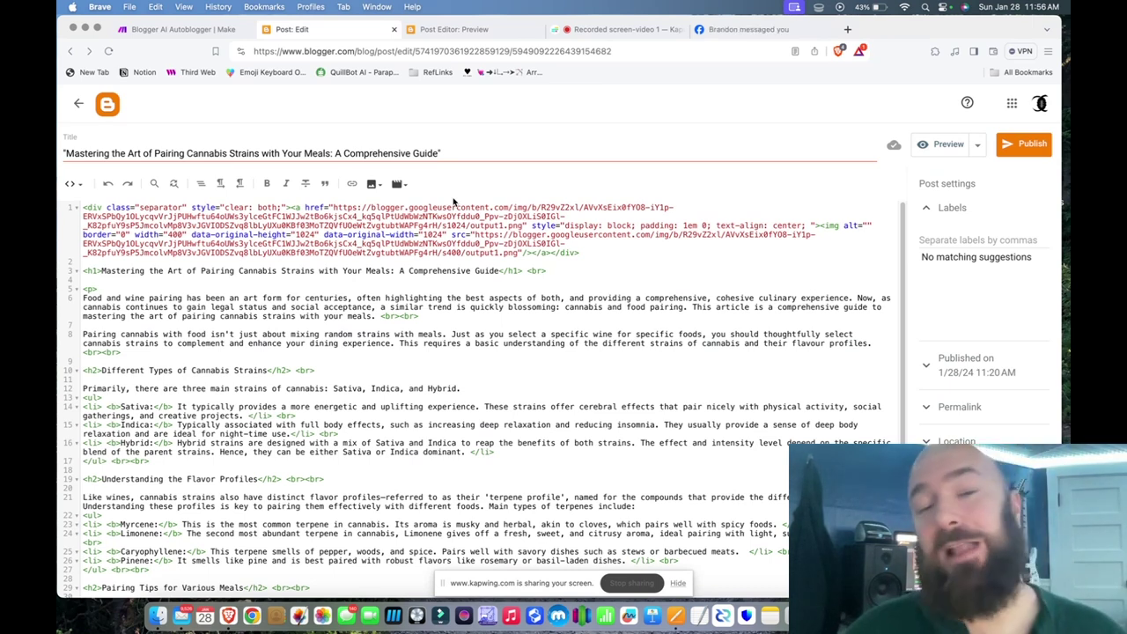
click(191, 29)
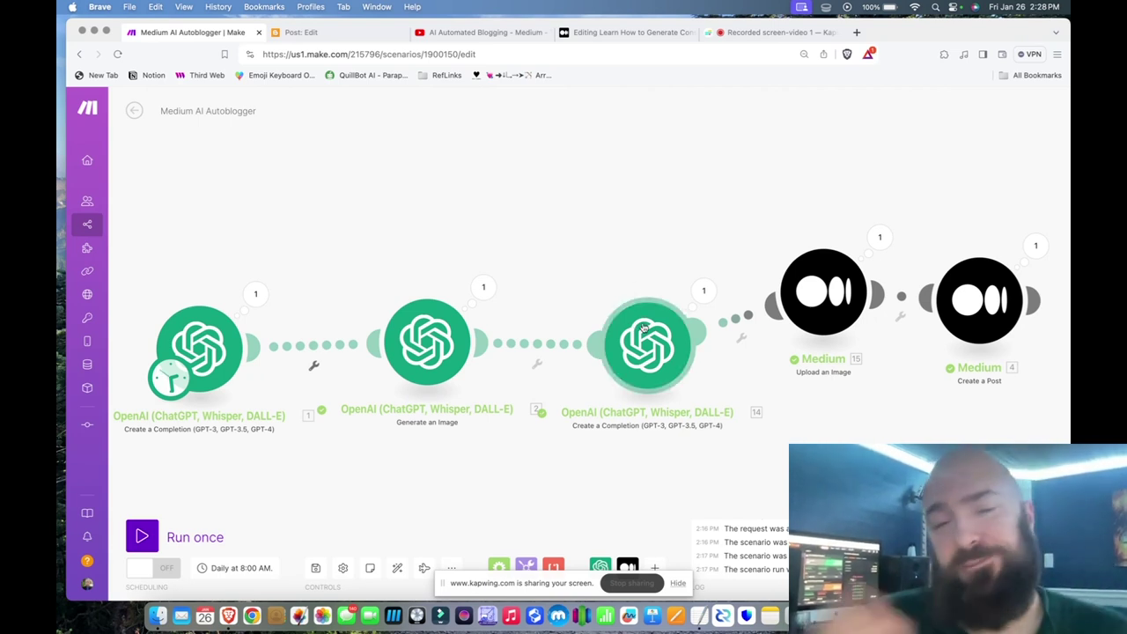
click(645, 330)
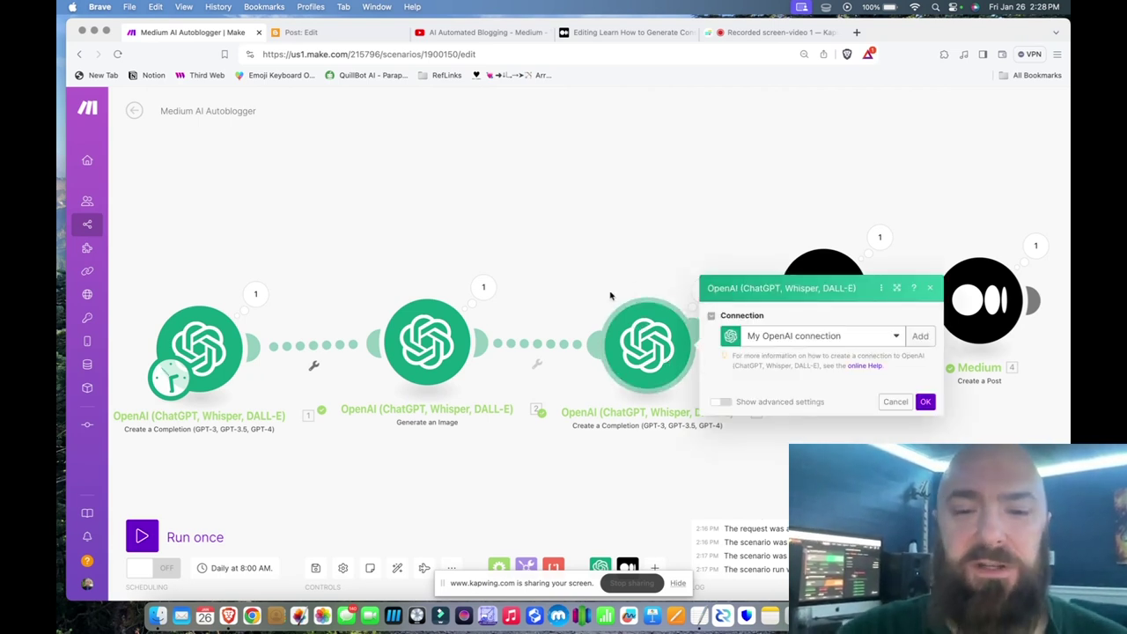
scroll(834, 452, down, 1)
scroll(834, 452, up, 1)
click(631, 204)
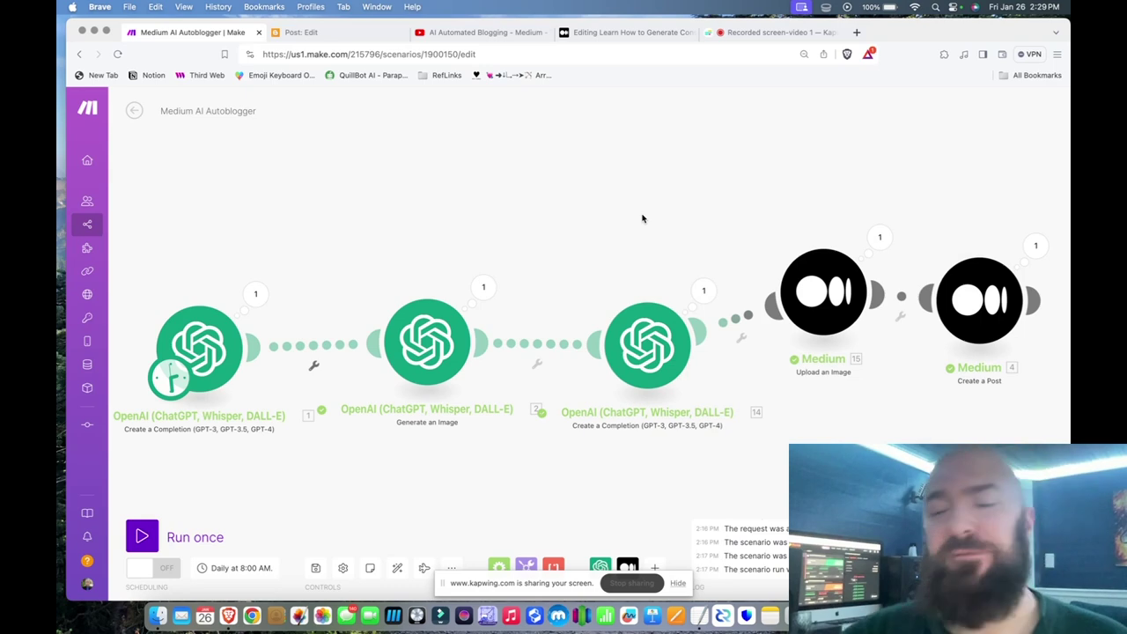
click(699, 614)
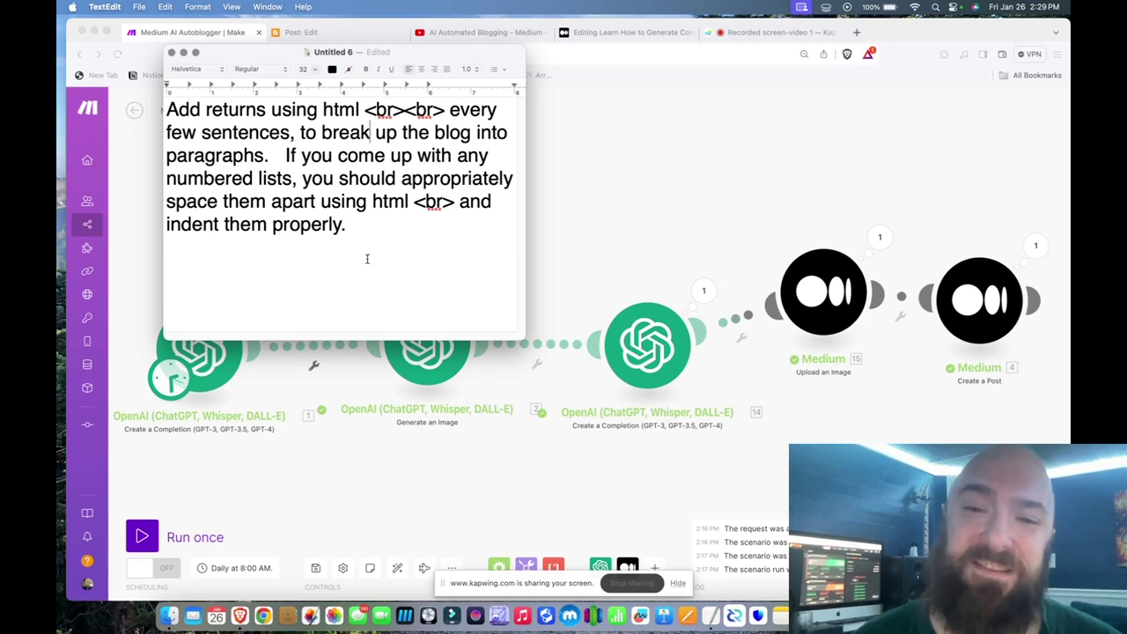
click(608, 264)
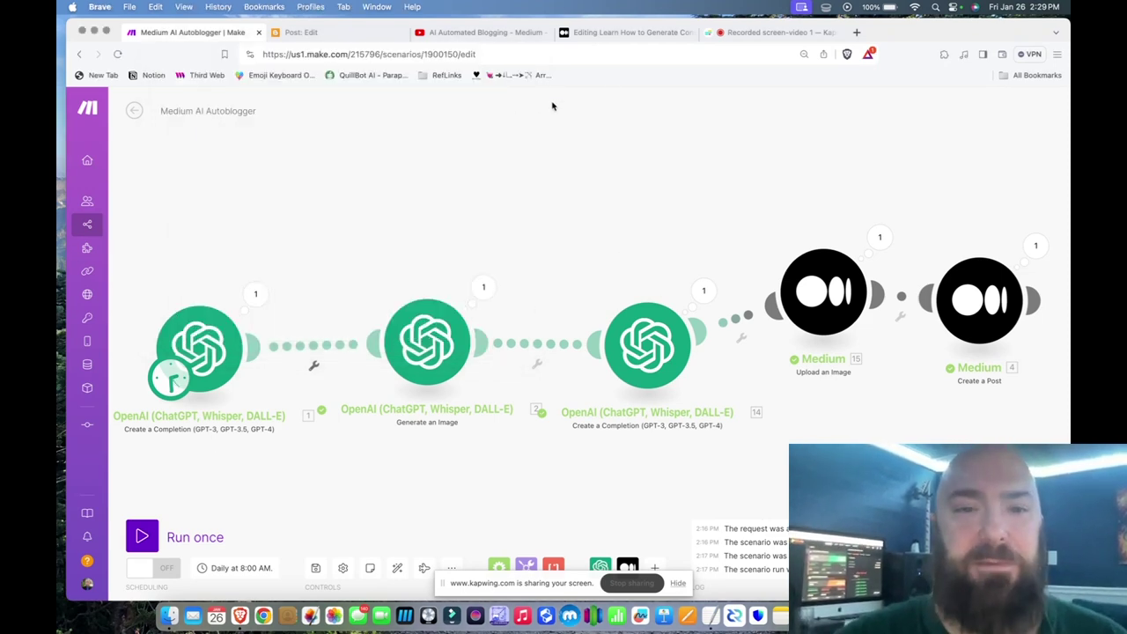
- Scroll through the Medium niche-blogging cash flow draft, checking its header image, paragraphs and step headings
click(627, 34)
scroll(847, 421, down, 5)
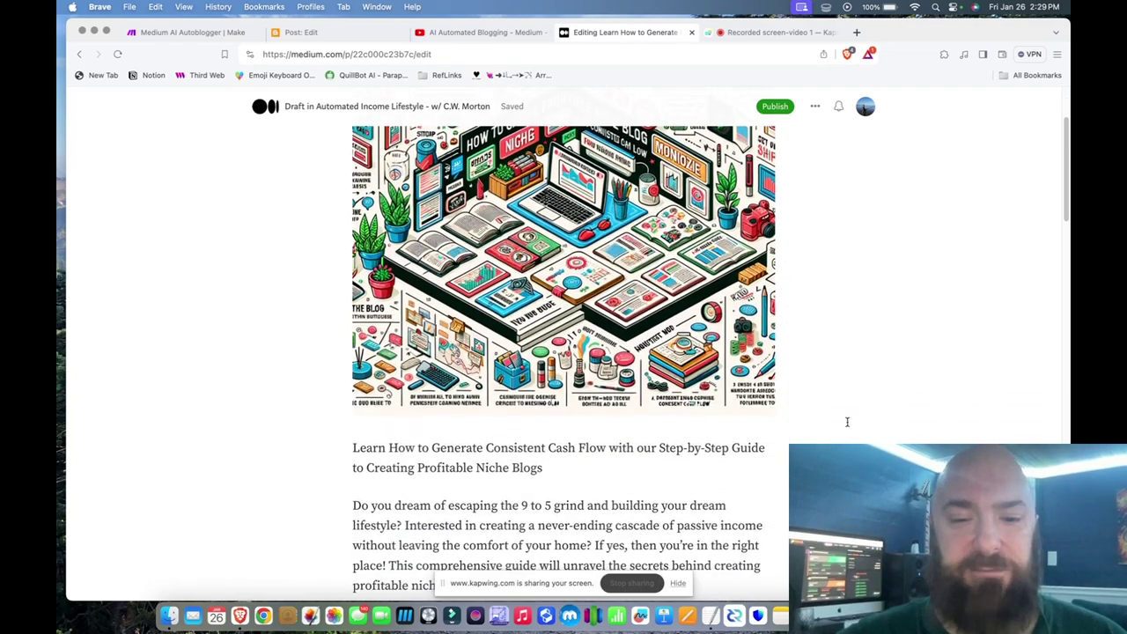
scroll(846, 421, down, 4)
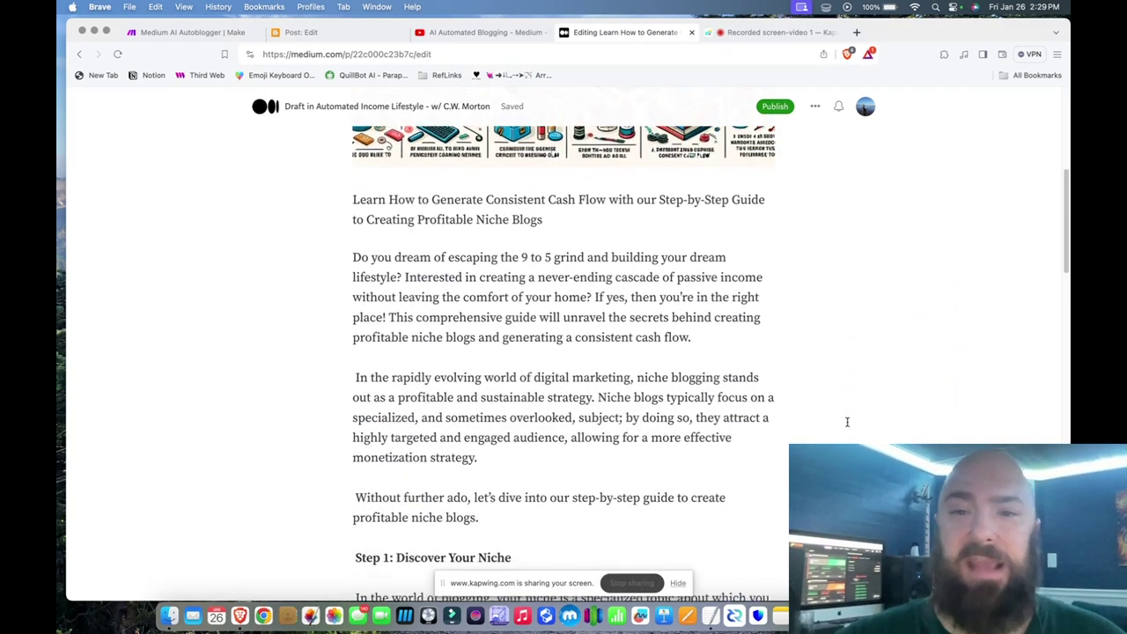
scroll(847, 422, down, 3)
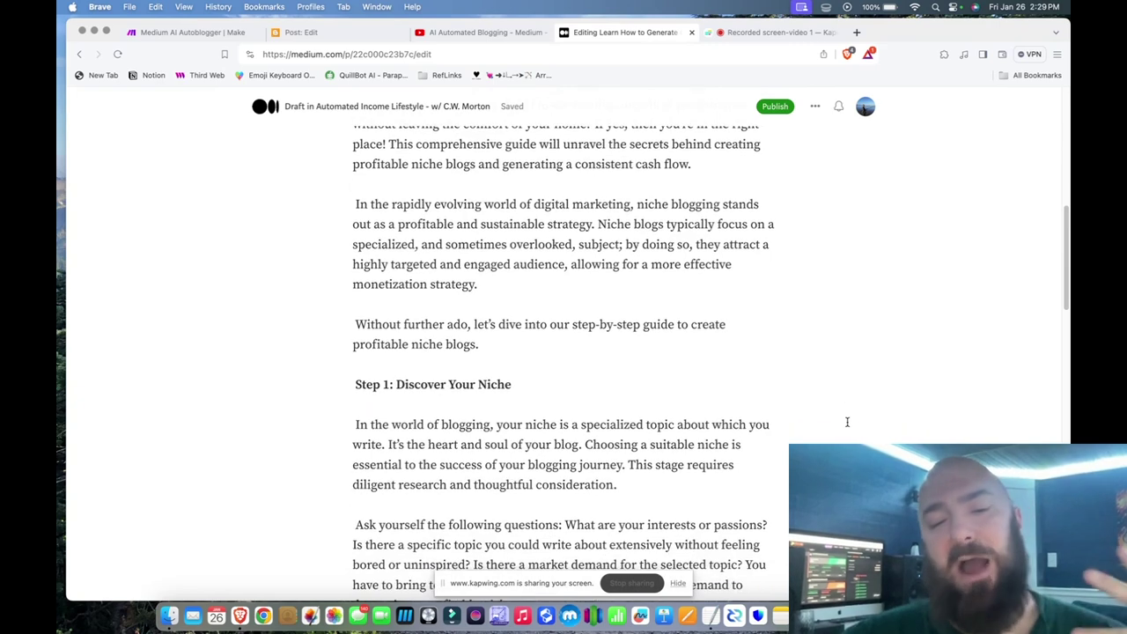
scroll(847, 422, down, 4)
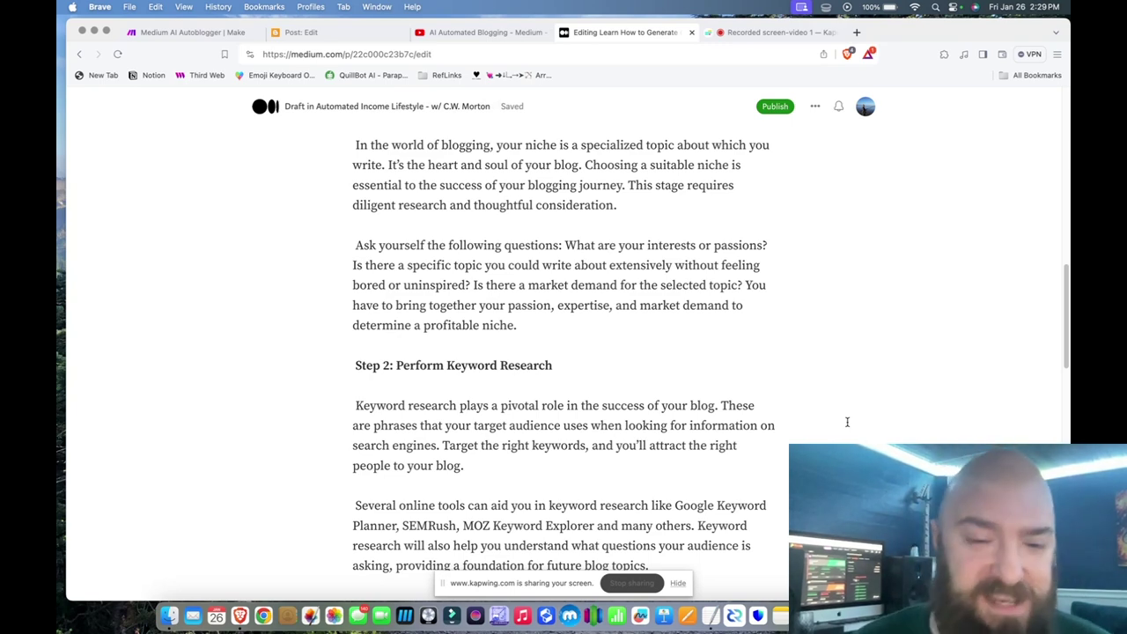
scroll(847, 421, down, 3)
scroll(847, 422, down, 10)
scroll(845, 422, up, 4)
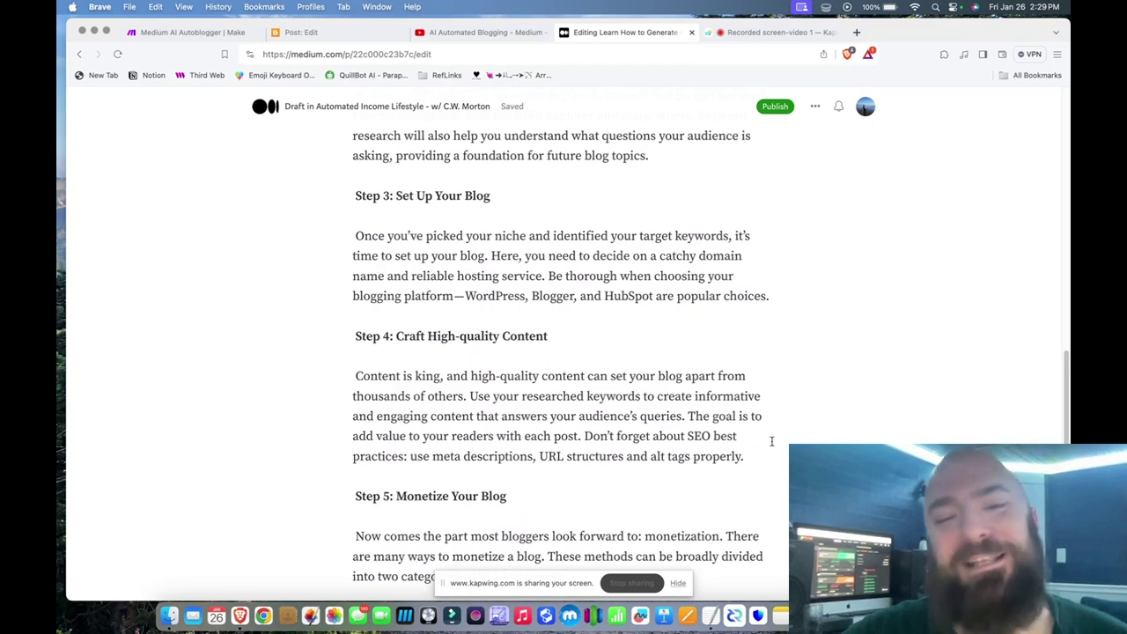
scroll(772, 441, up, 7)
scroll(760, 423, up, 6)
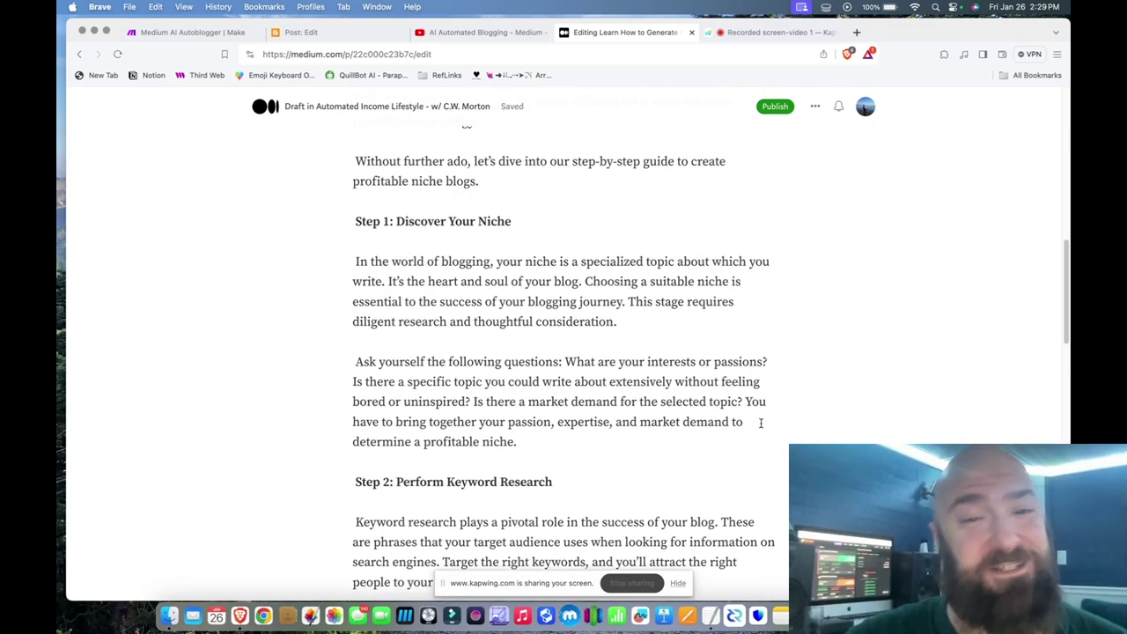
scroll(761, 423, up, 16)
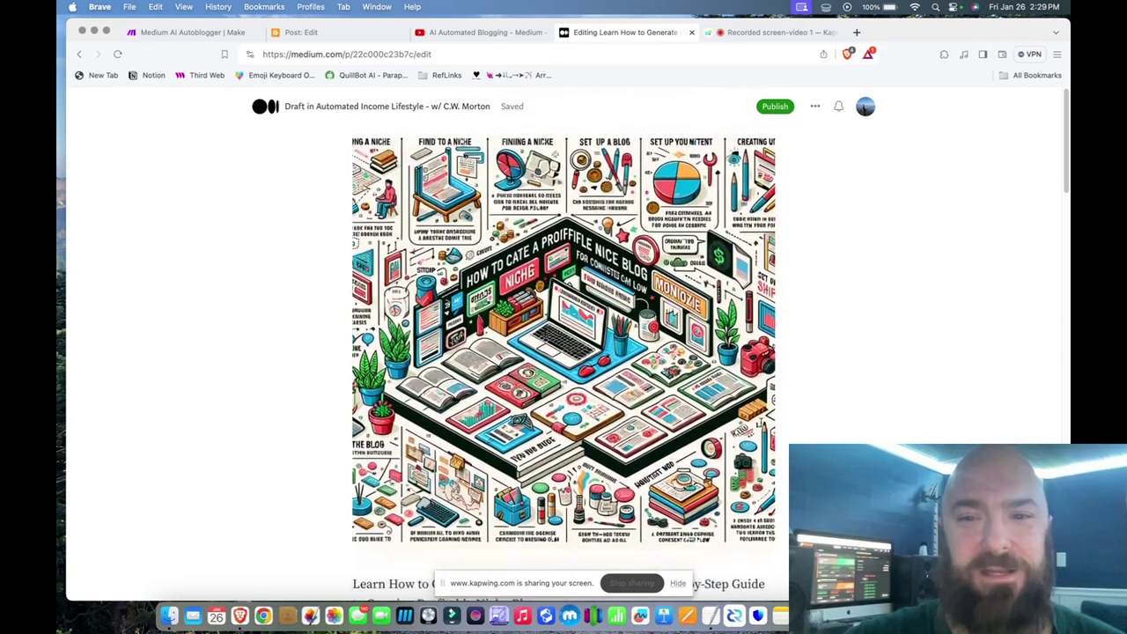
scroll(760, 422, down, 11)
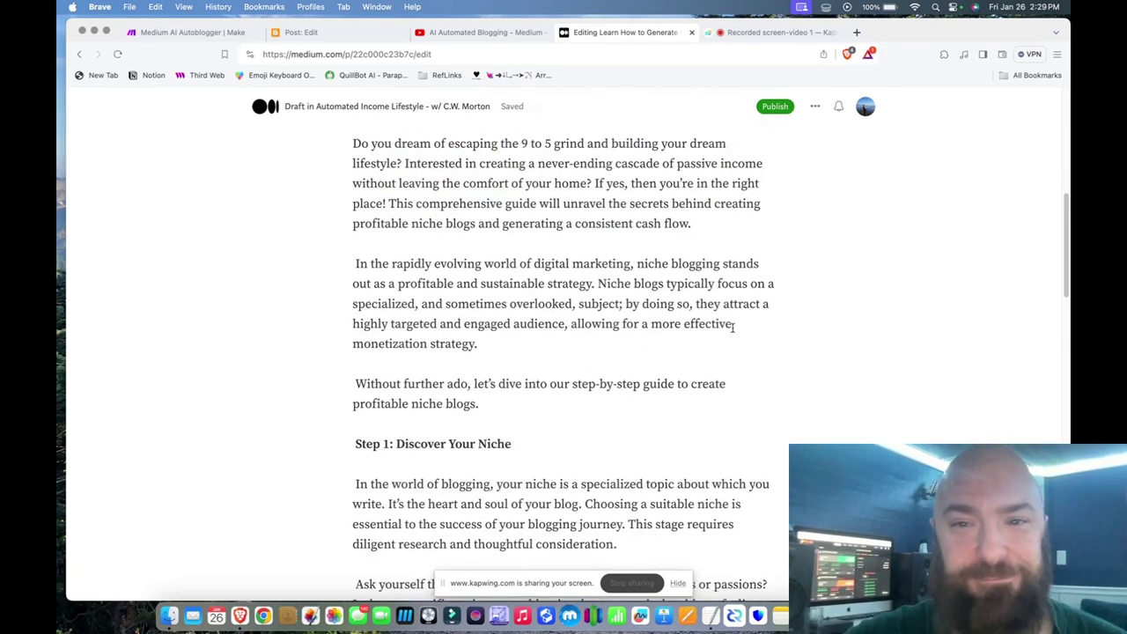
scroll(761, 422, up, 10)
- Scroll through the 'Exploring the Art of Cannabis Cuisine' post body in Blogger's compose view
click(347, 37)
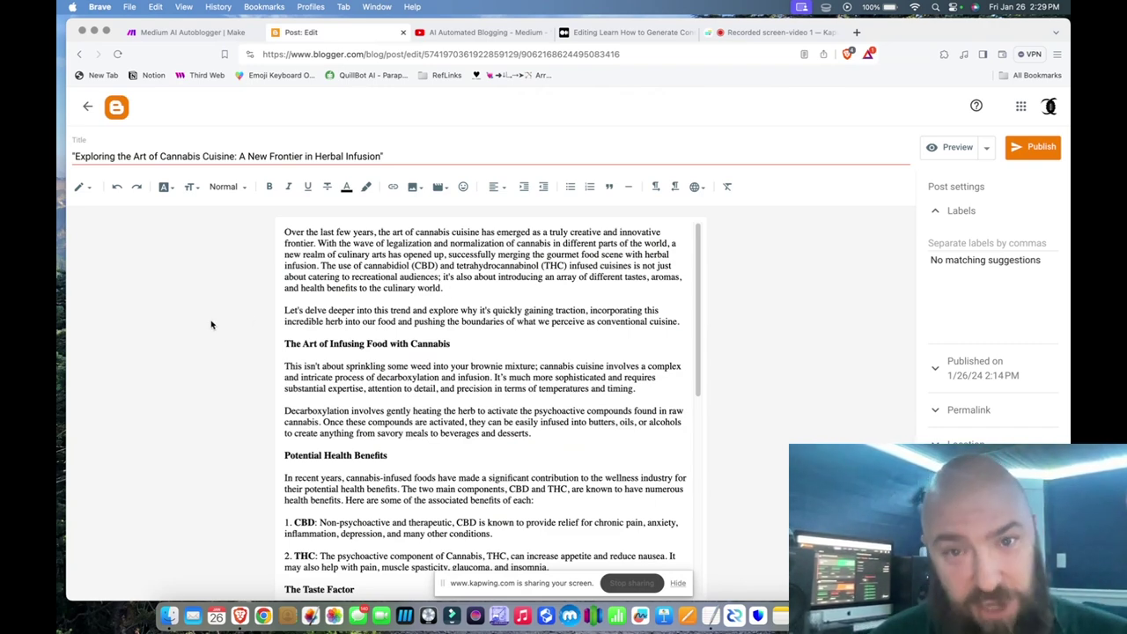
scroll(549, 437, down, 8)
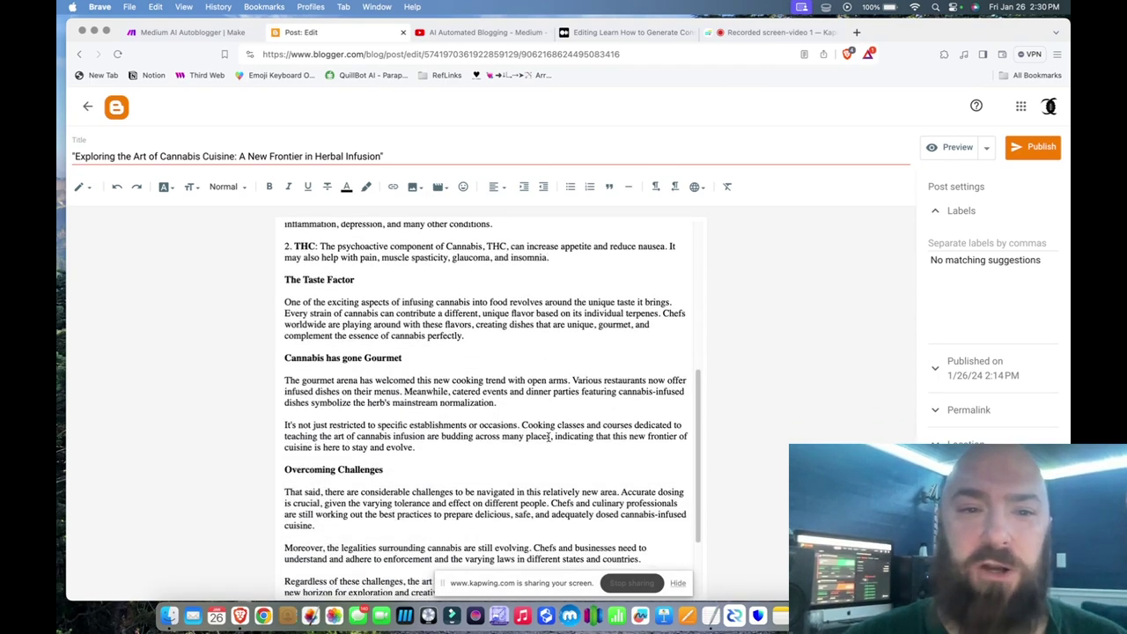
scroll(549, 437, up, 8)
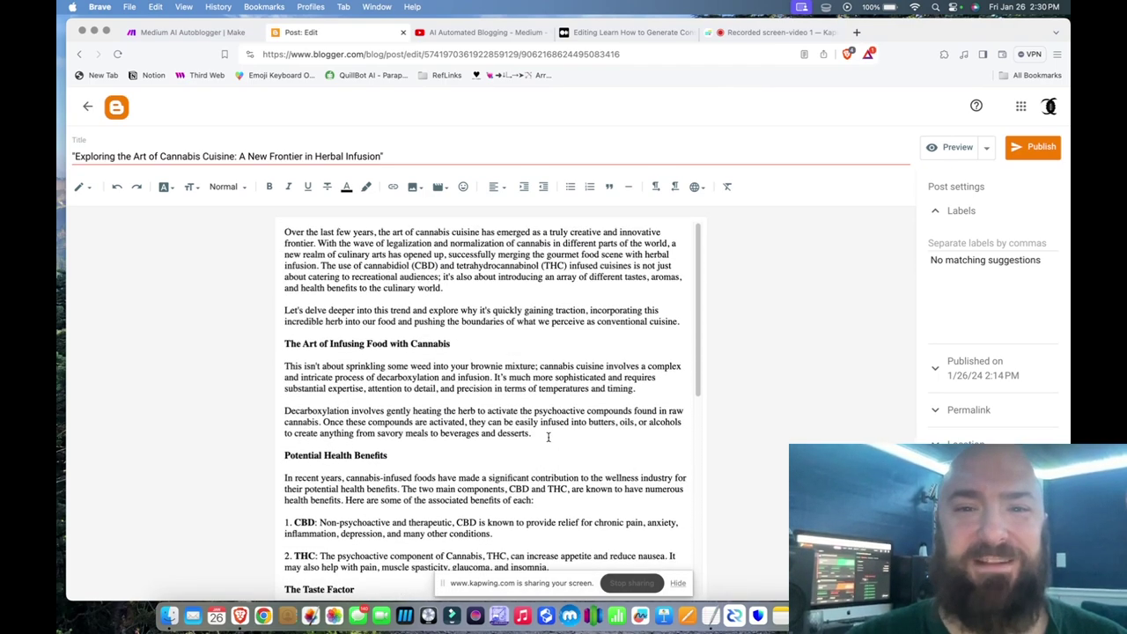
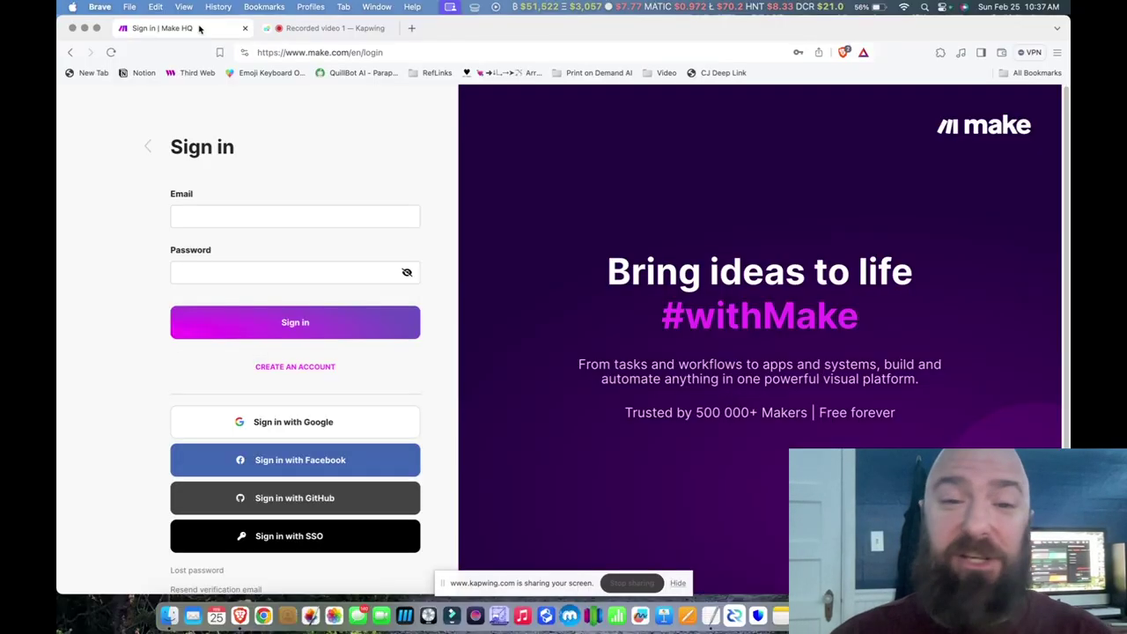
- Sign in to Make with the browser's saved login credentials
click(276, 215)
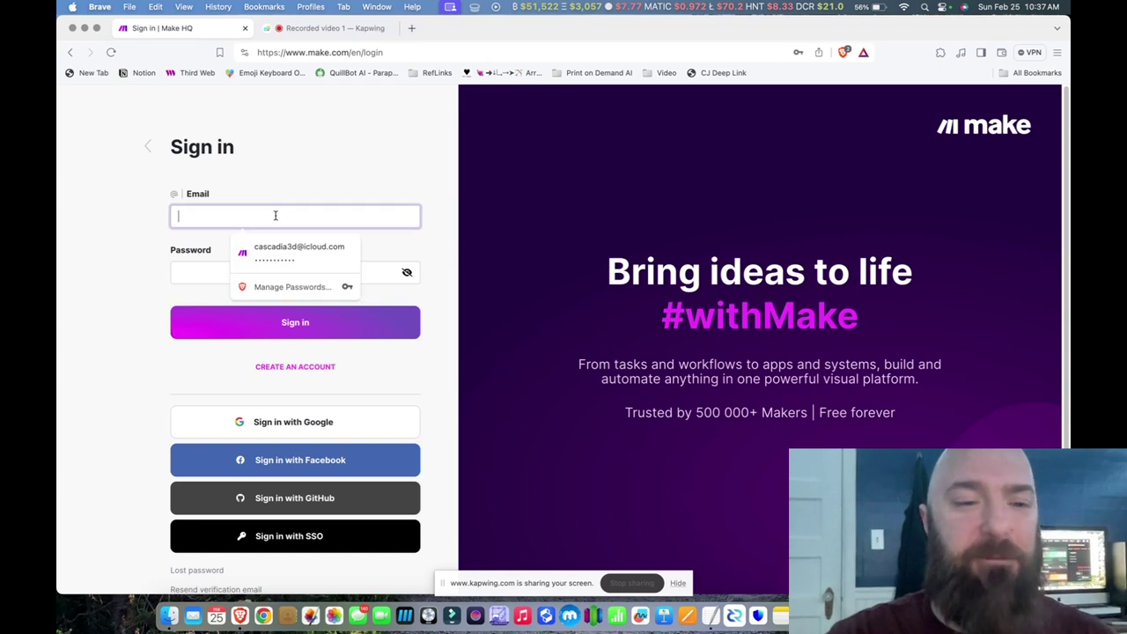
click(291, 251)
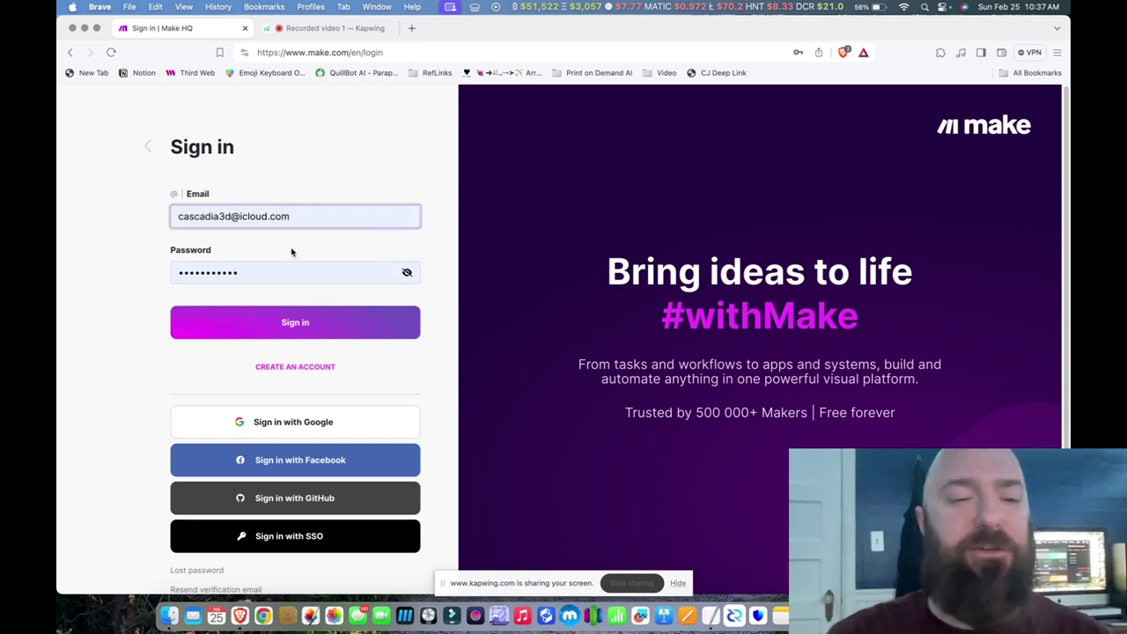
click(316, 327)
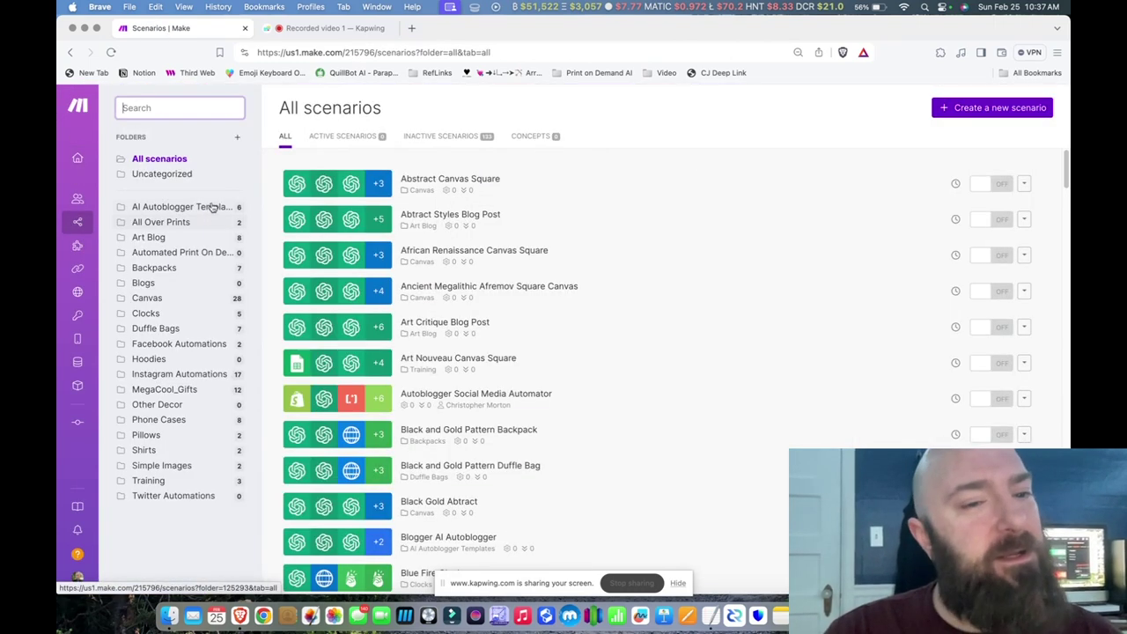
- Open Shopify AI Autoblogger from the AI Autoblogger Templates folder and switch it to edit mode
click(193, 207)
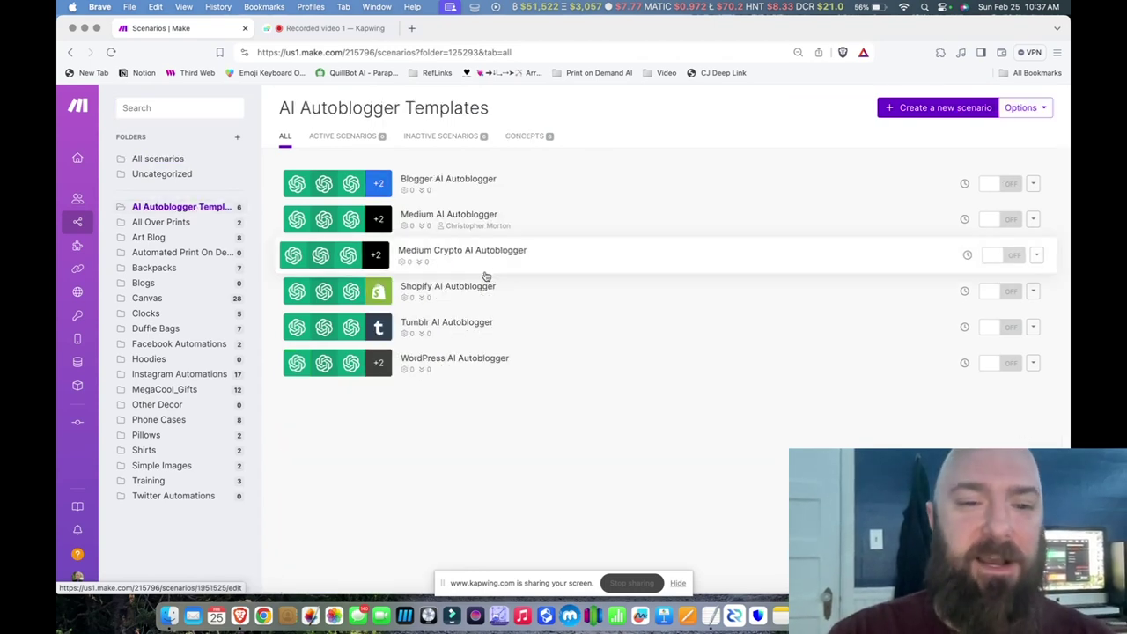
click(537, 299)
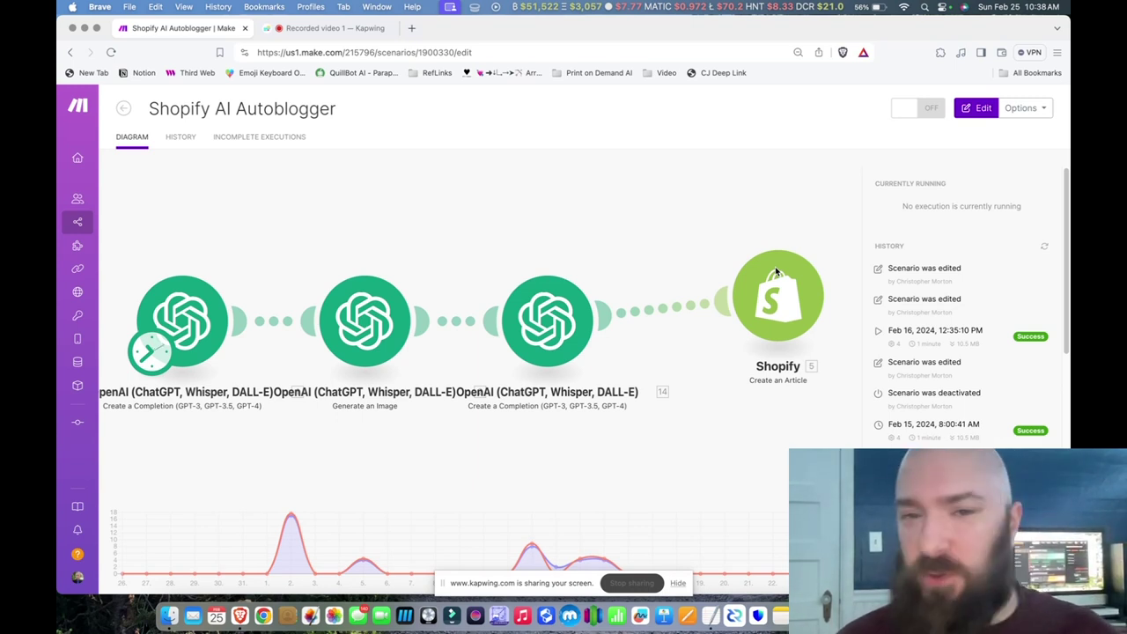
click(191, 315)
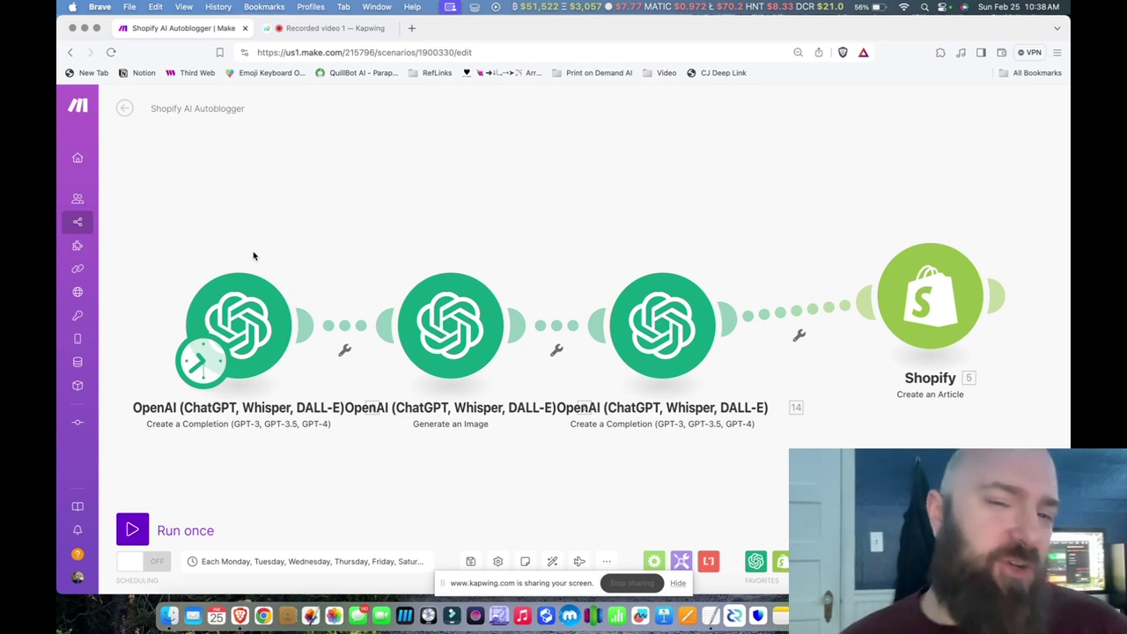
click(239, 303)
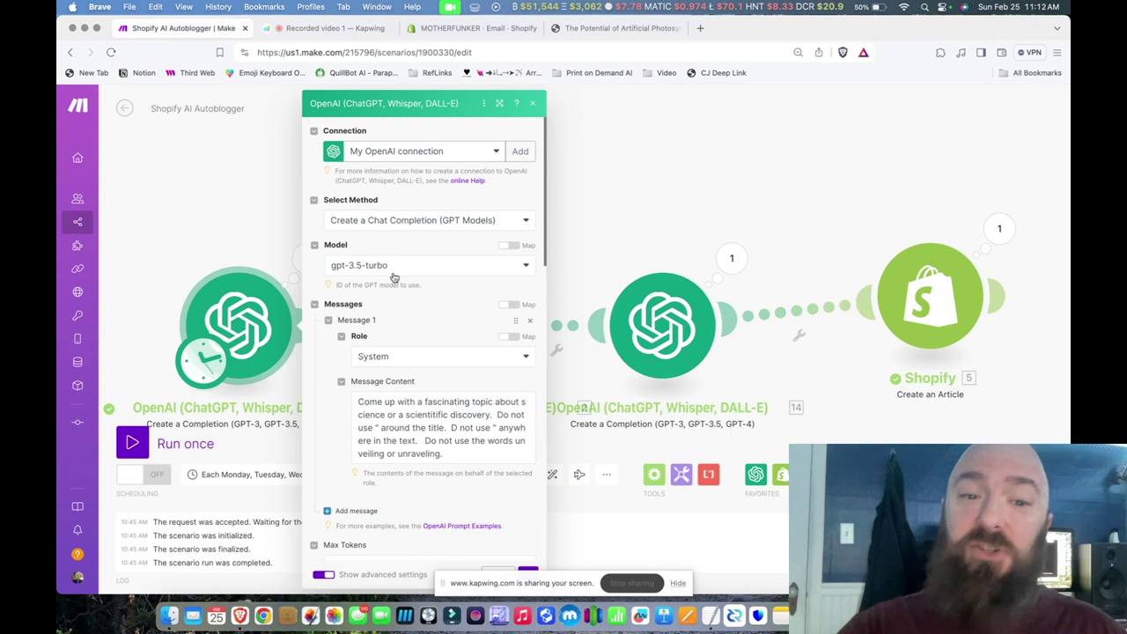
click(394, 274)
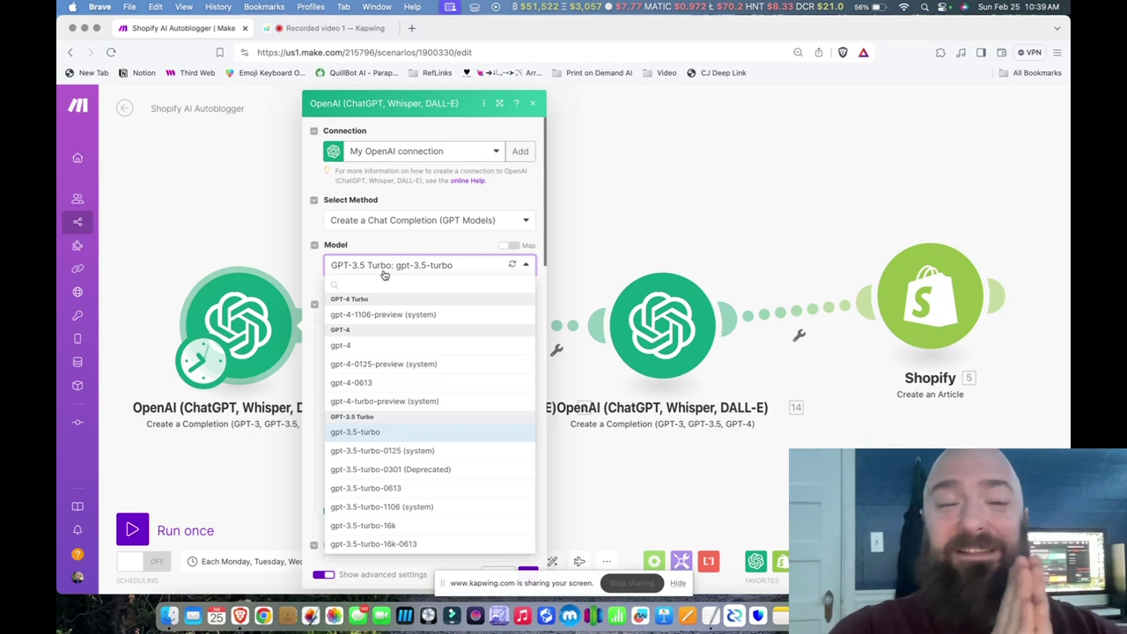
click(250, 201)
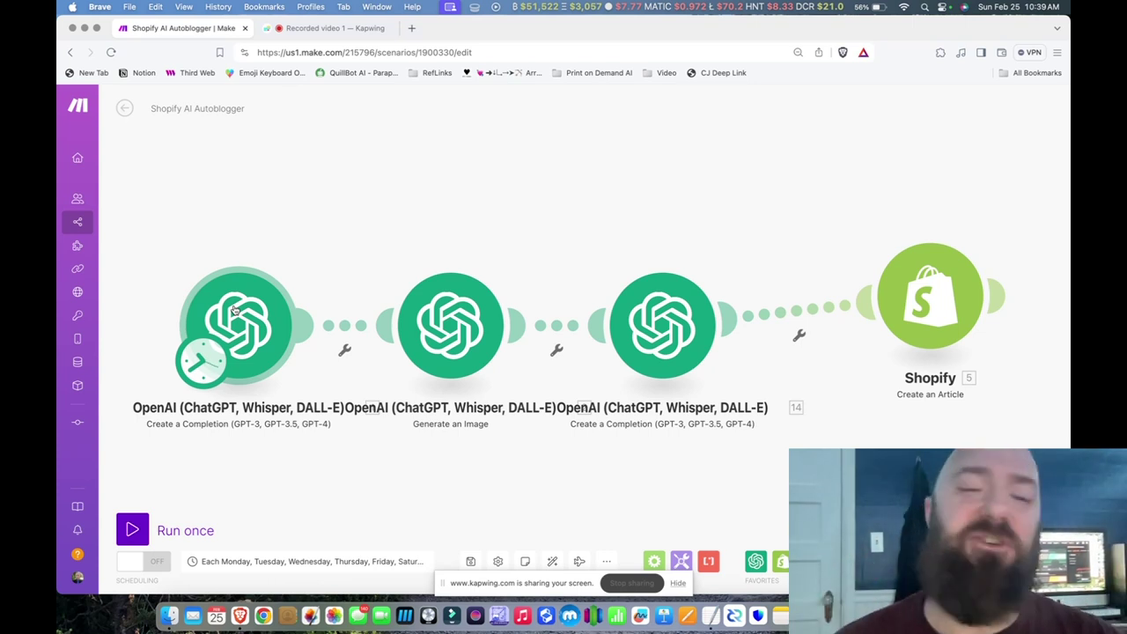
- Review the first OpenAI module, then open the Generate an Image module (Dall-E 3, 1792×1024, HD, Vivid)
click(234, 310)
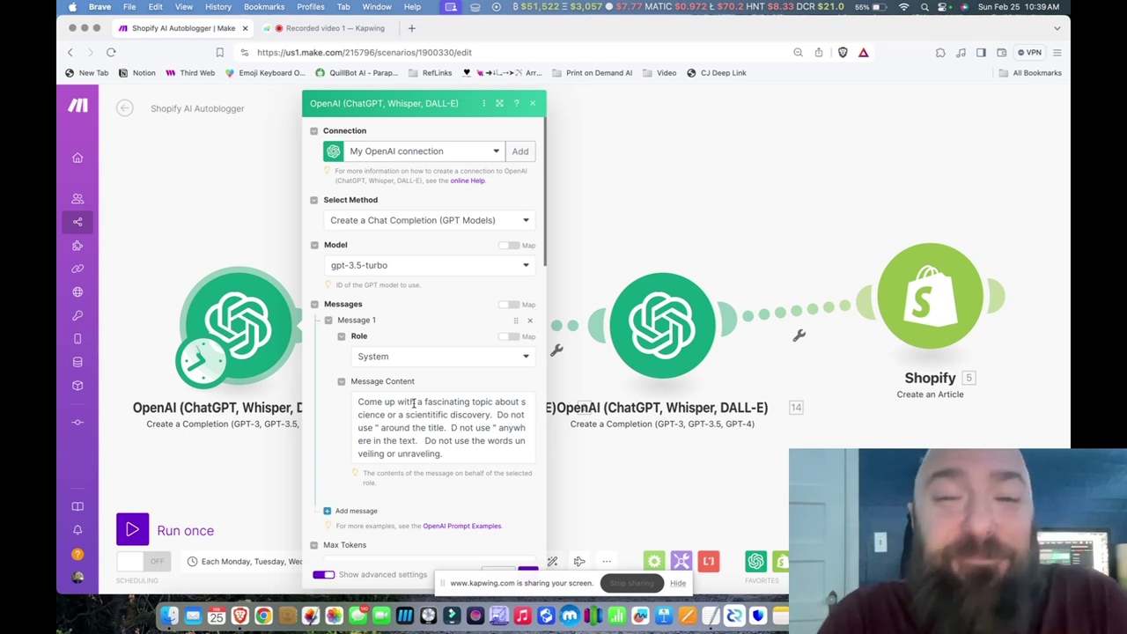
click(554, 473)
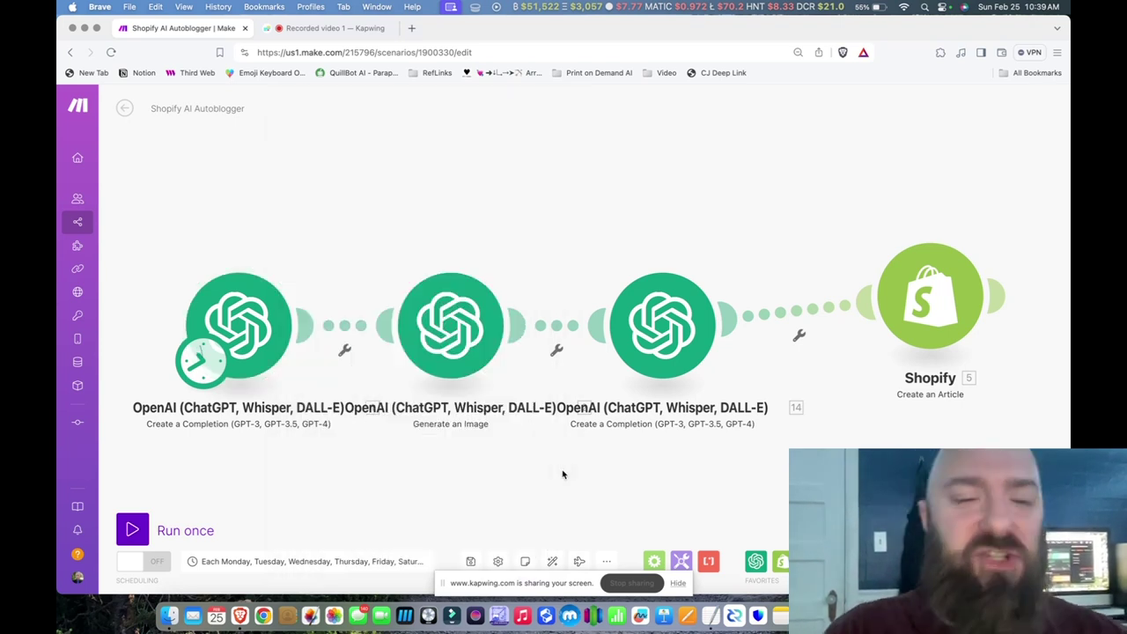
click(464, 325)
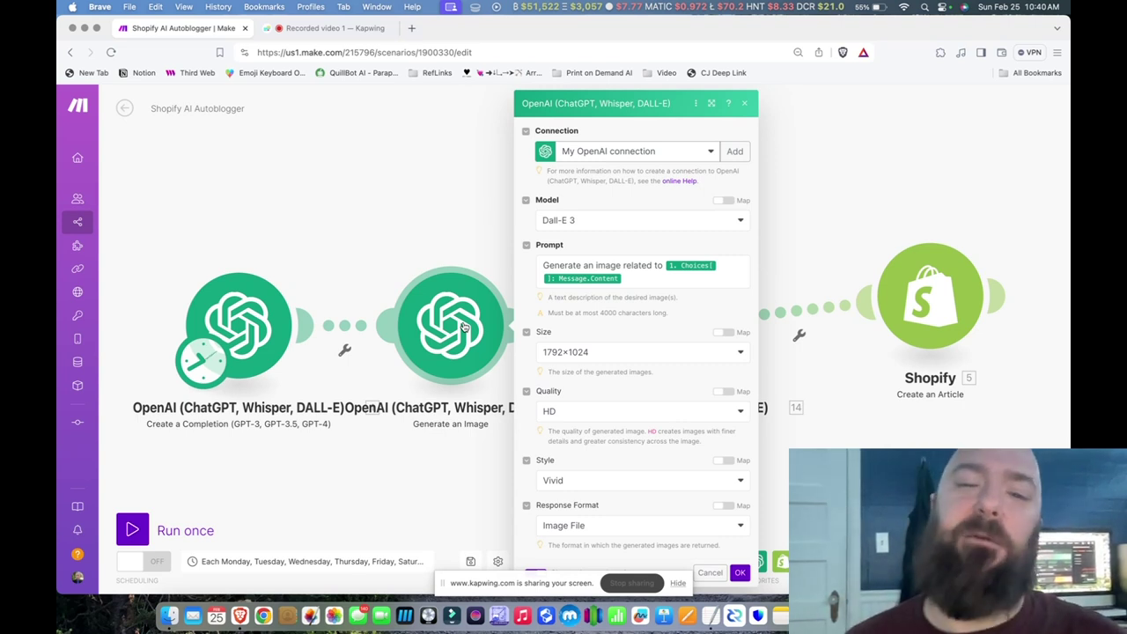
- Check the image size options, keep 1792×1024, and close the image module unchanged
click(603, 355)
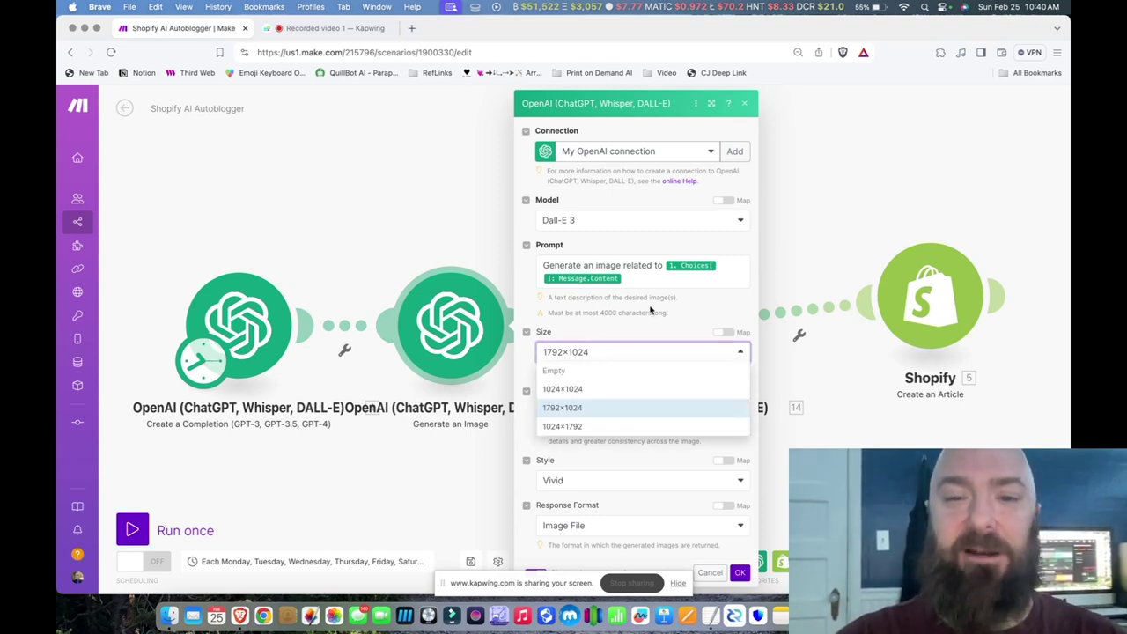
click(607, 280)
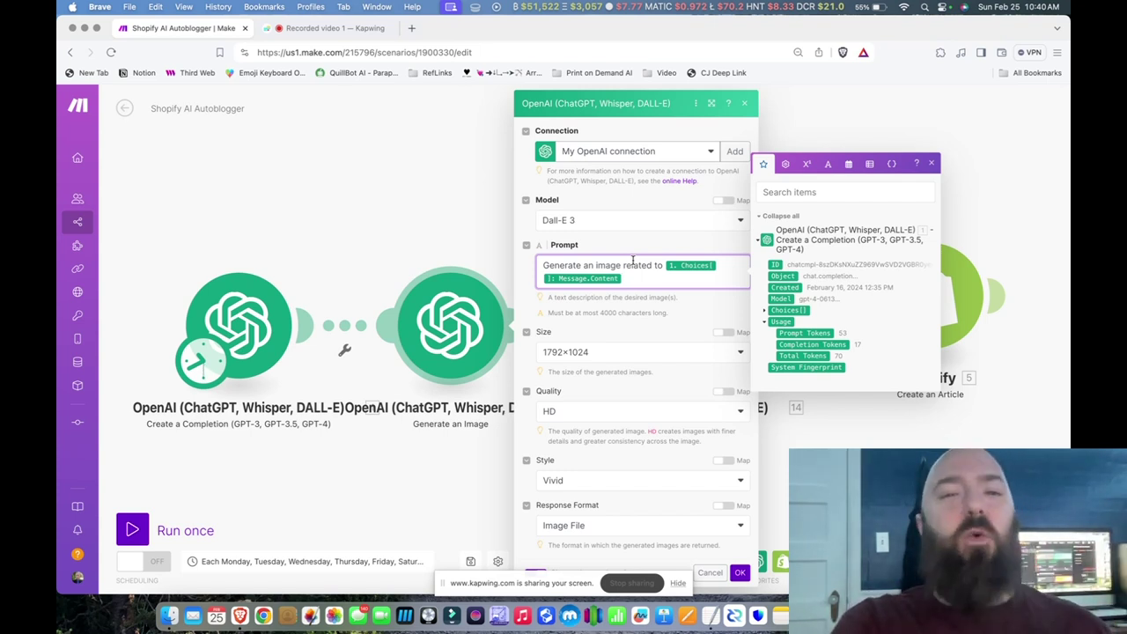
key(Escape)
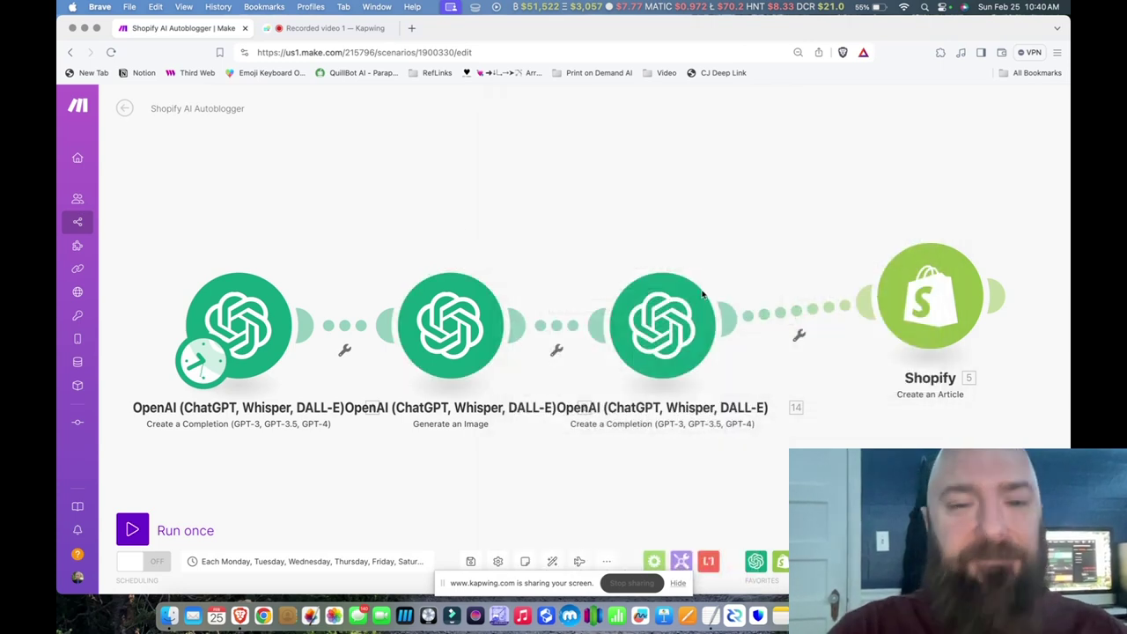
- Change the third OpenAI module's model to gpt-4, review its blog prompt, and close it
click(679, 328)
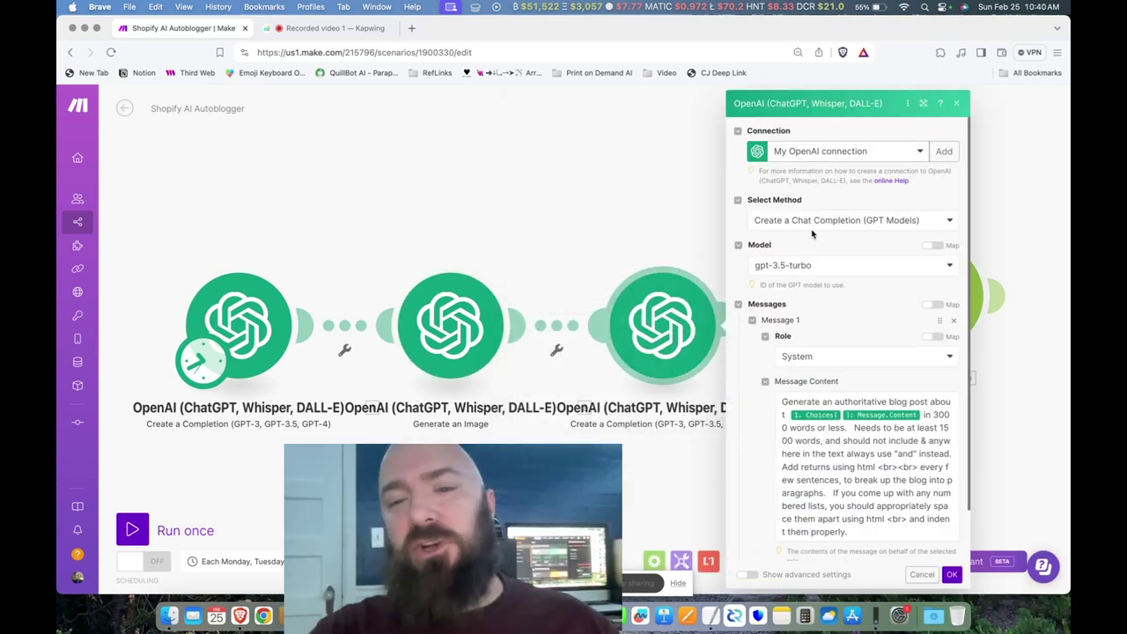
click(813, 269)
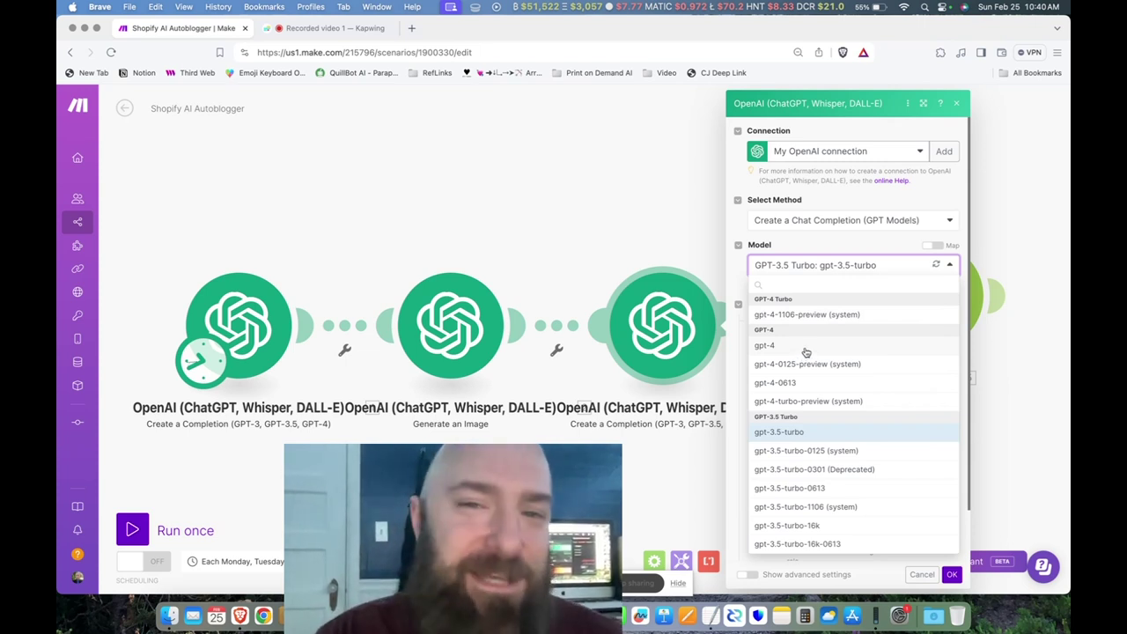
click(764, 345)
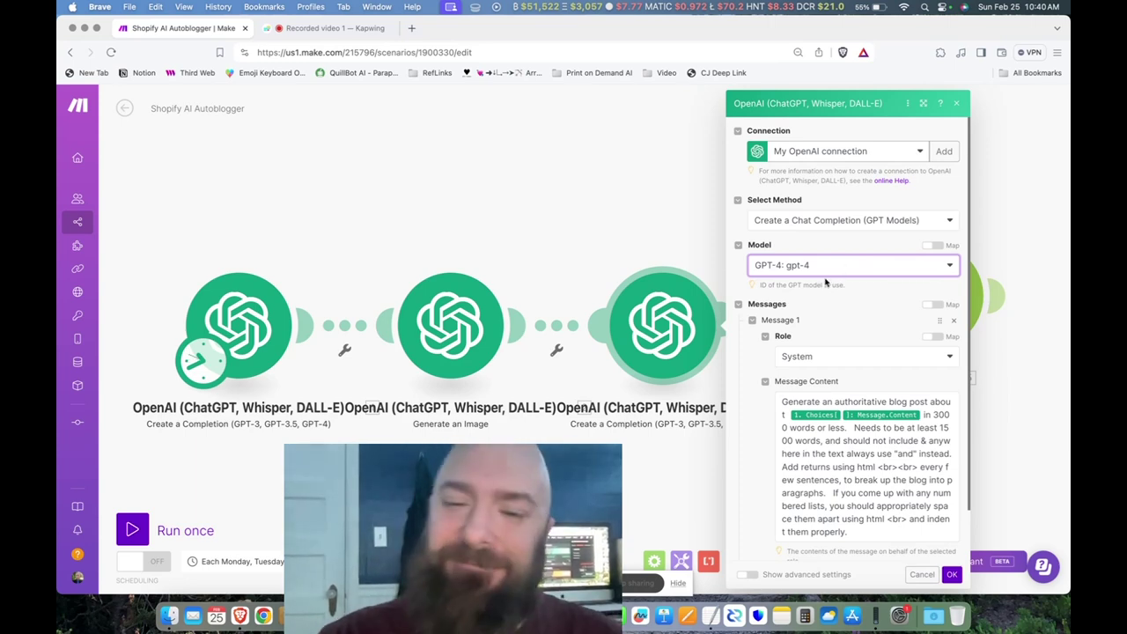
triple_click(830, 458)
click(863, 440)
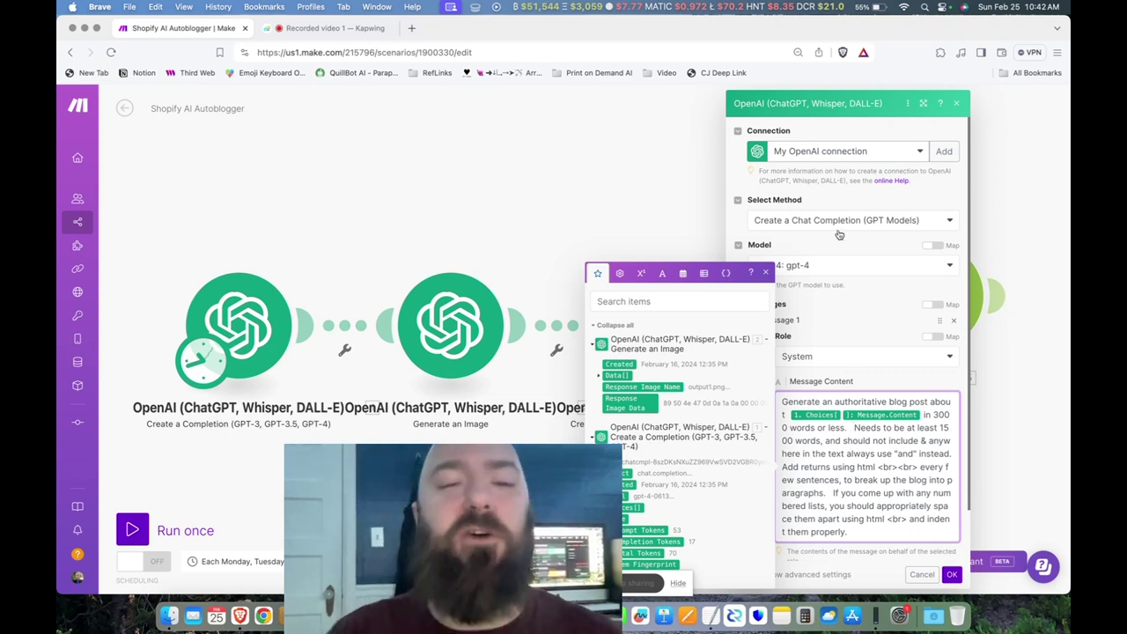
click(593, 229)
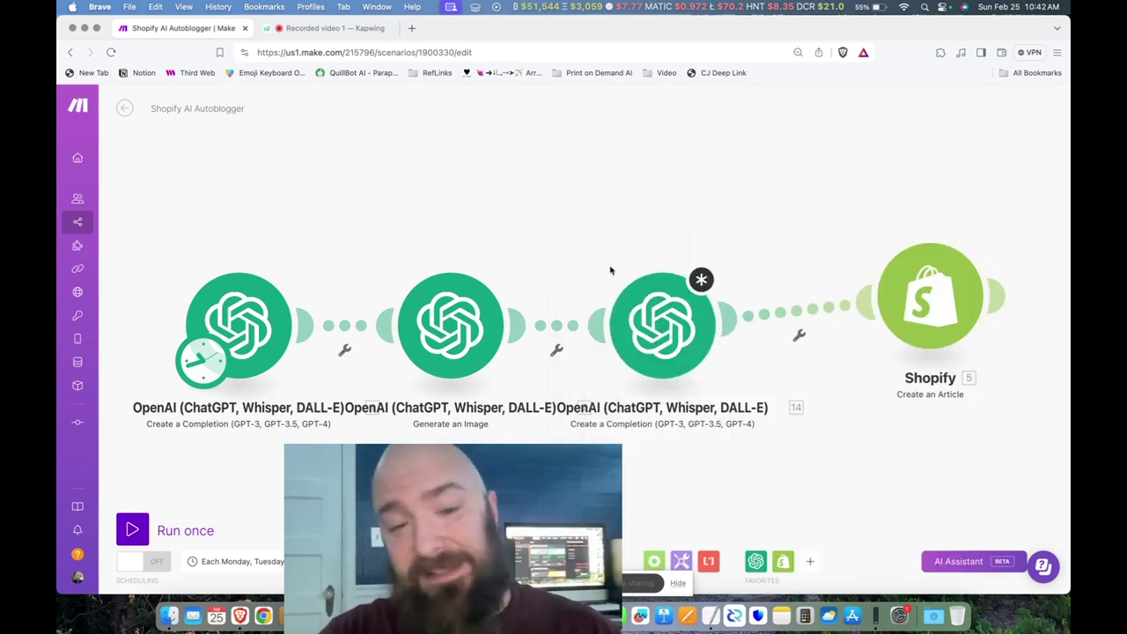
- Open the Shopify Create an Article module, check the Did You Know? blog, and show Title mapping options
click(951, 288)
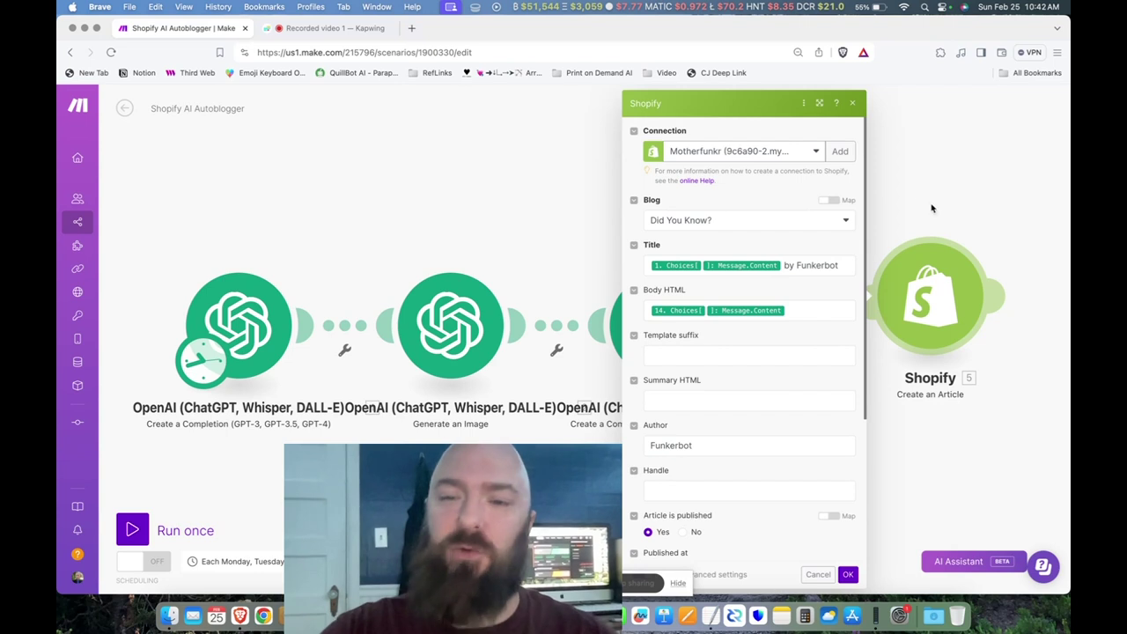
click(705, 221)
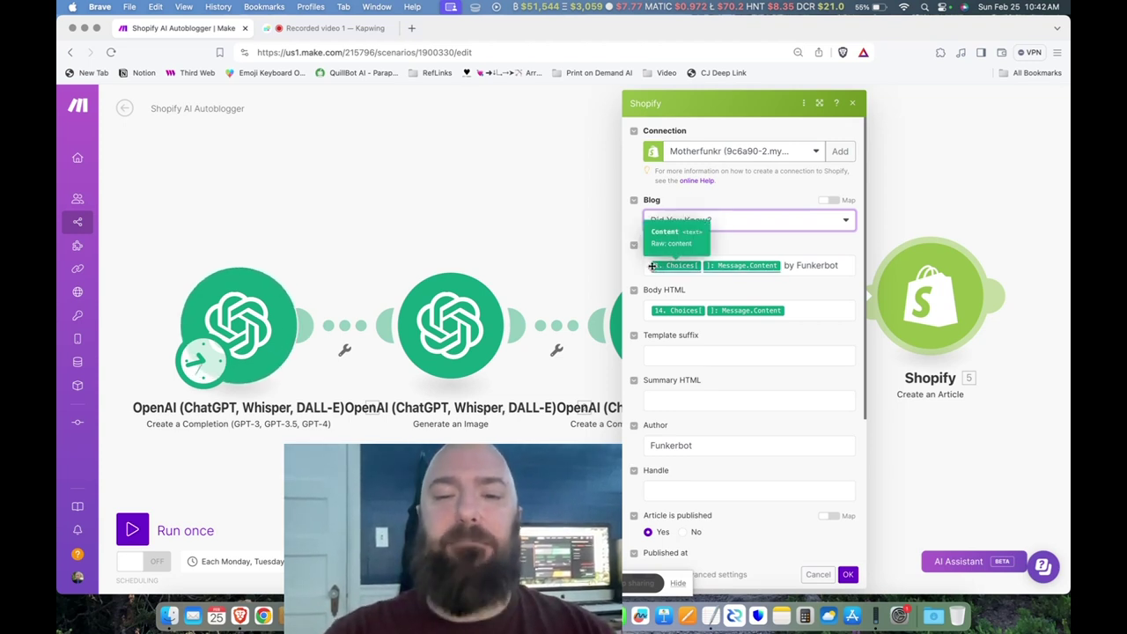
click(649, 265)
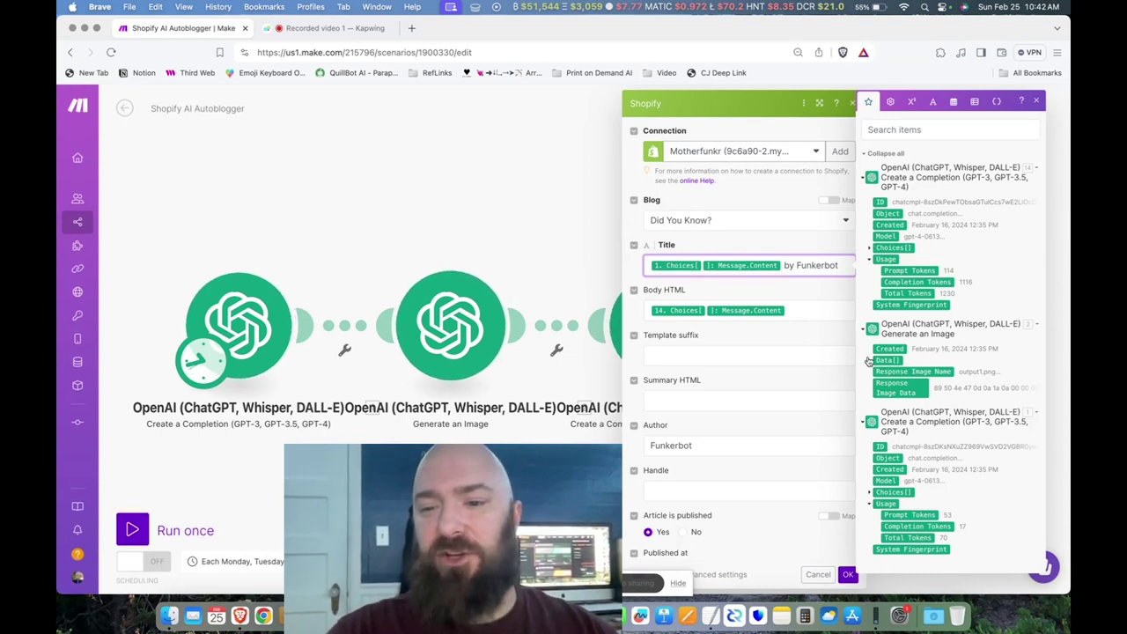
click(868, 249)
click(870, 250)
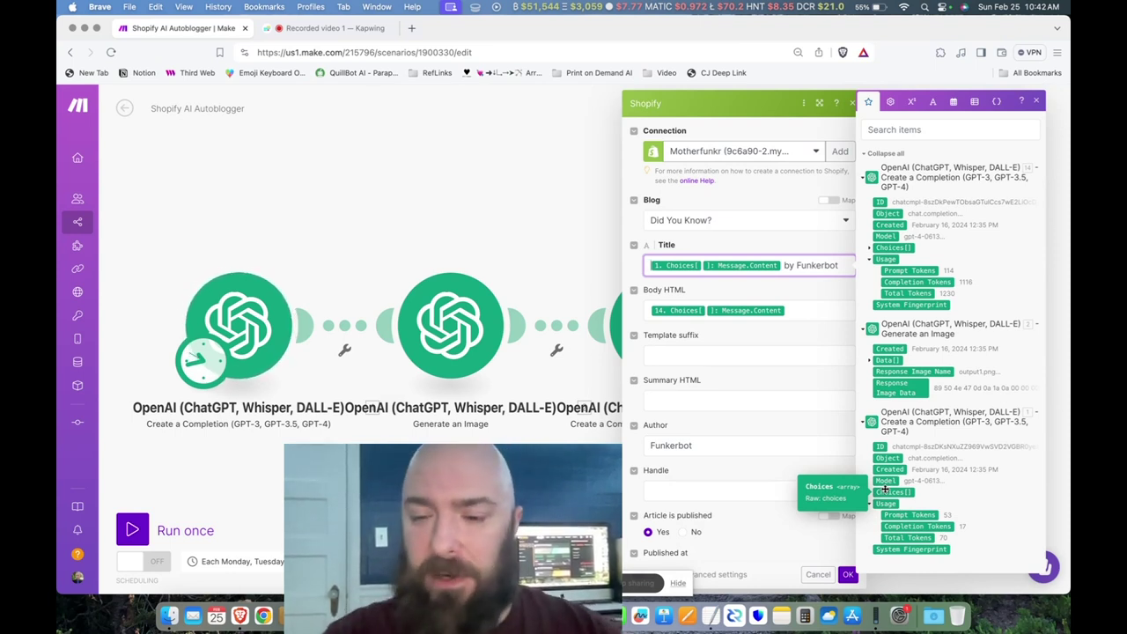
- Inspect the Title's mapped message content and Funkerbot text, then move to Body HTML
click(875, 493)
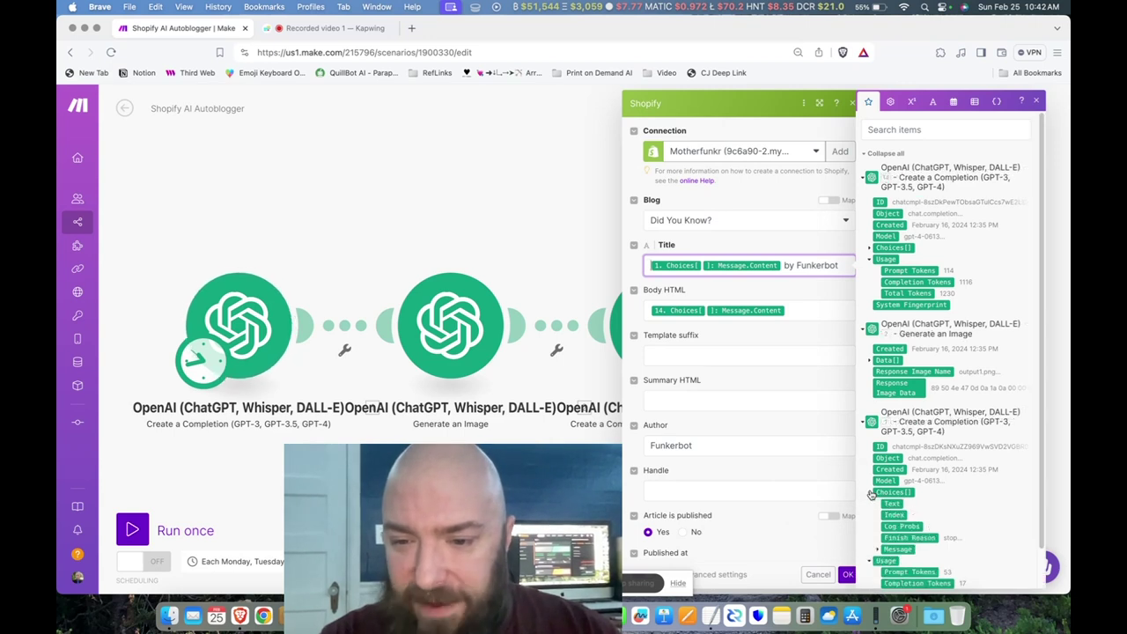
click(877, 549)
scroll(881, 551, down, 2)
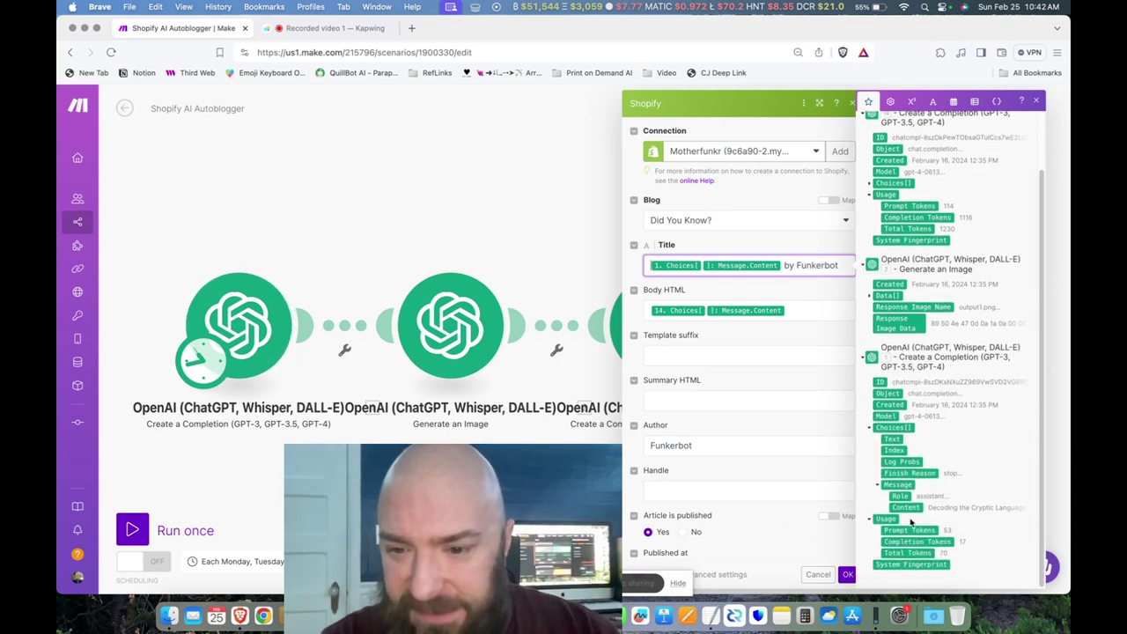
drag(653, 265, 783, 264)
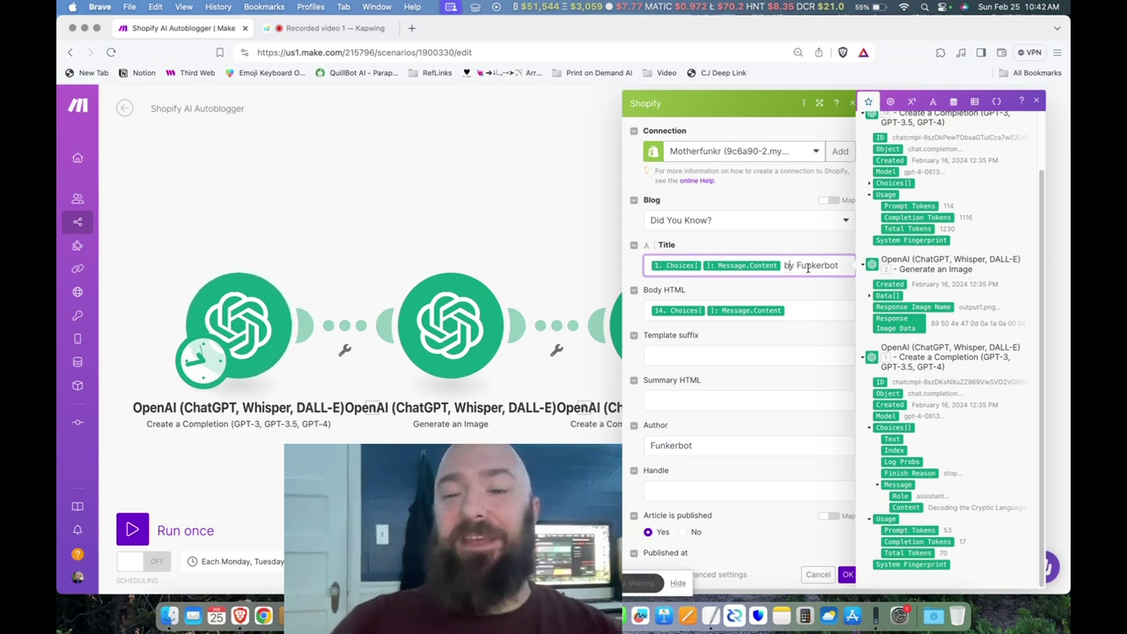
click(844, 263)
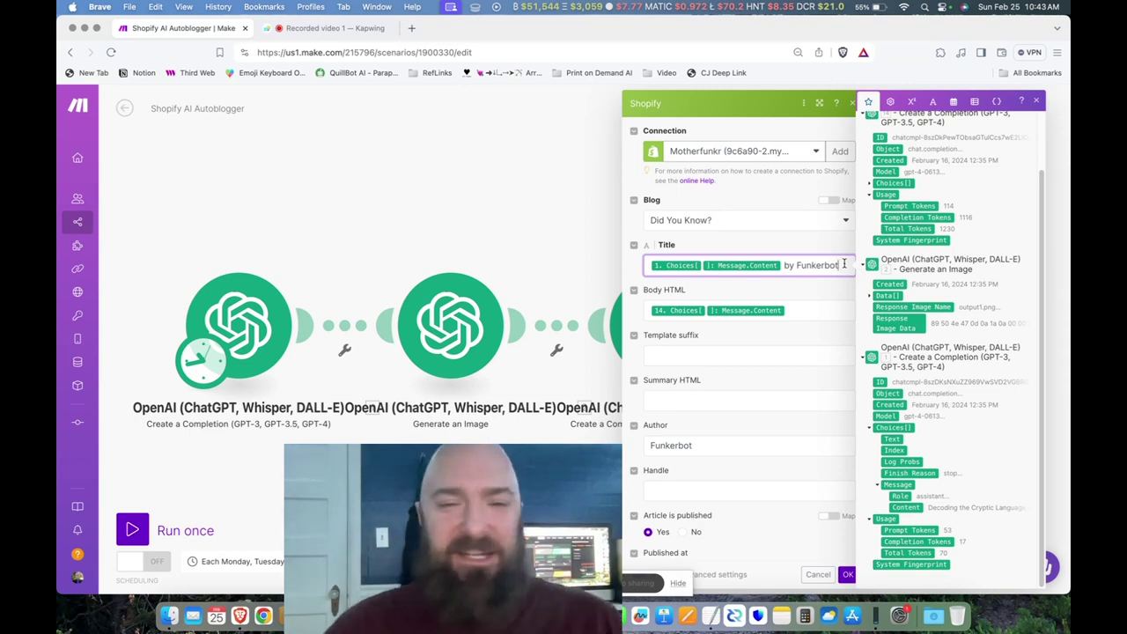
double_click(811, 267)
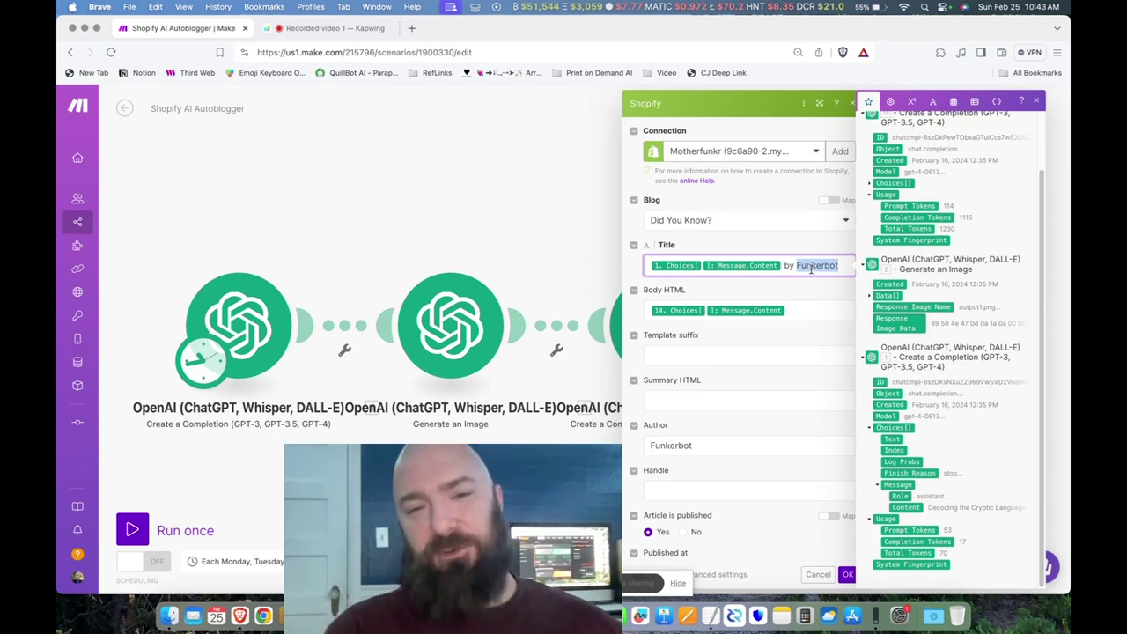
click(805, 310)
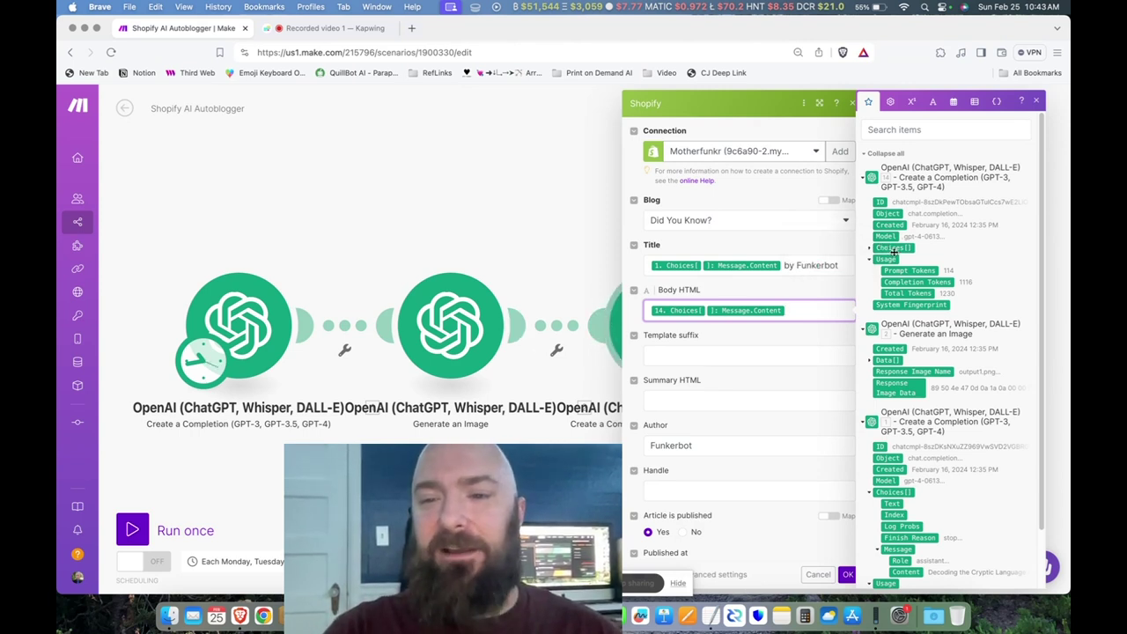
- Map the completion's Message Content into Body HTML and check the Author is Funkerbot
click(870, 248)
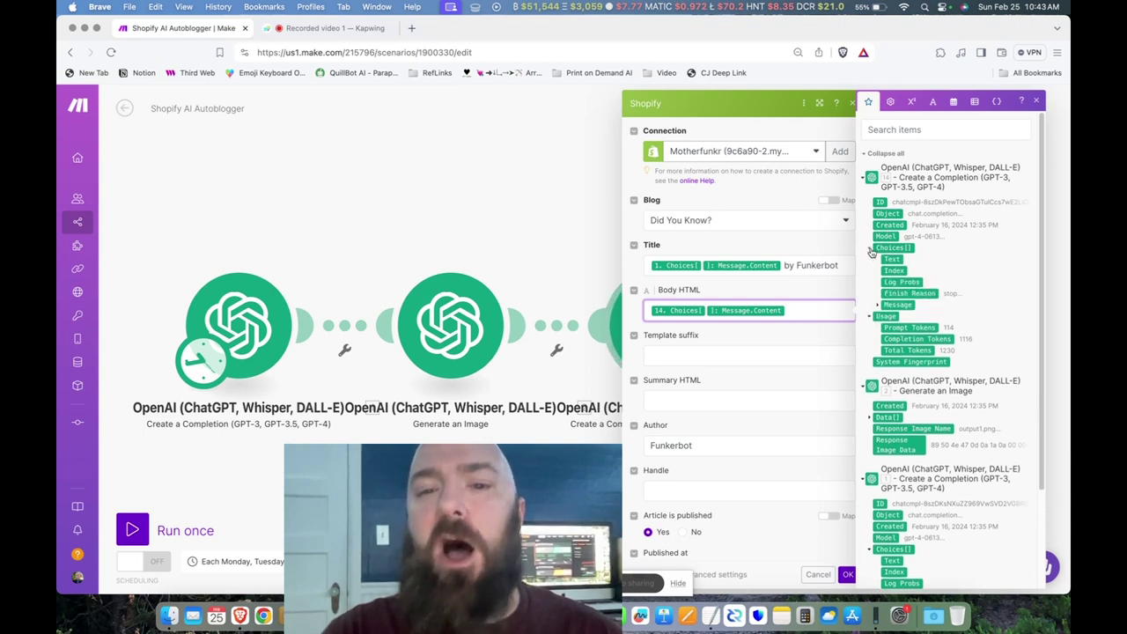
click(877, 305)
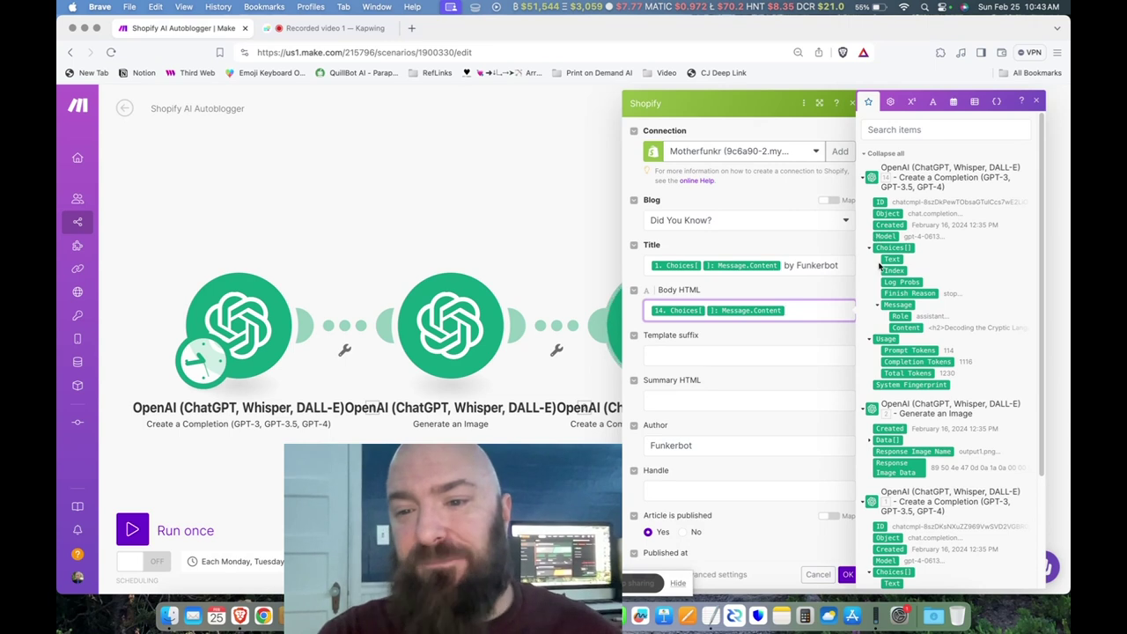
drag(903, 327, 803, 308)
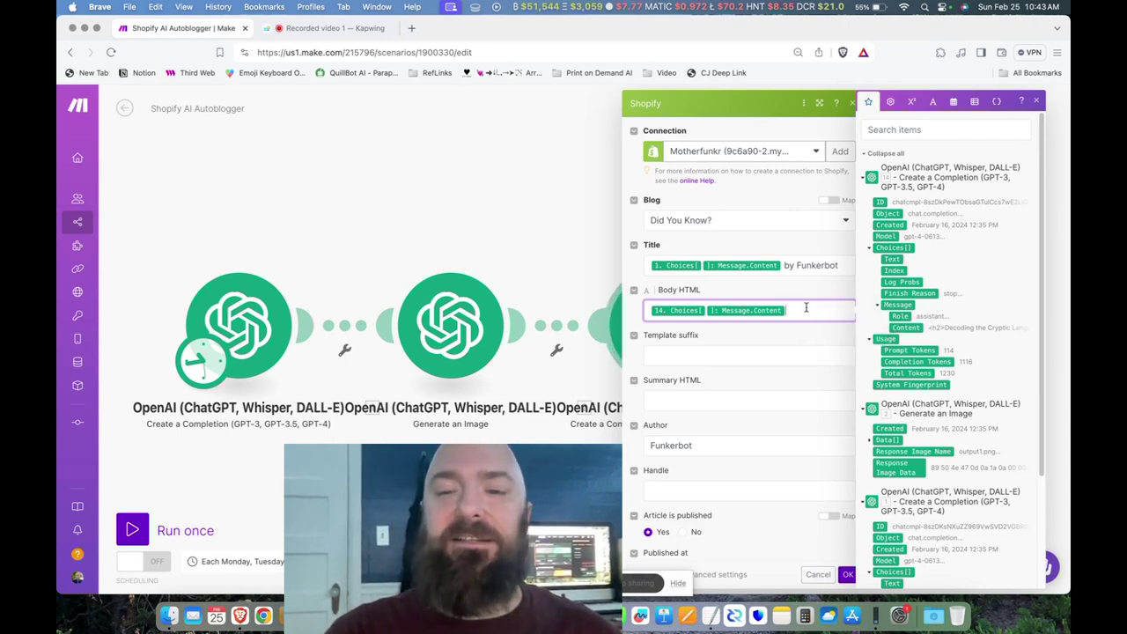
scroll(699, 425, down, 2)
click(700, 352)
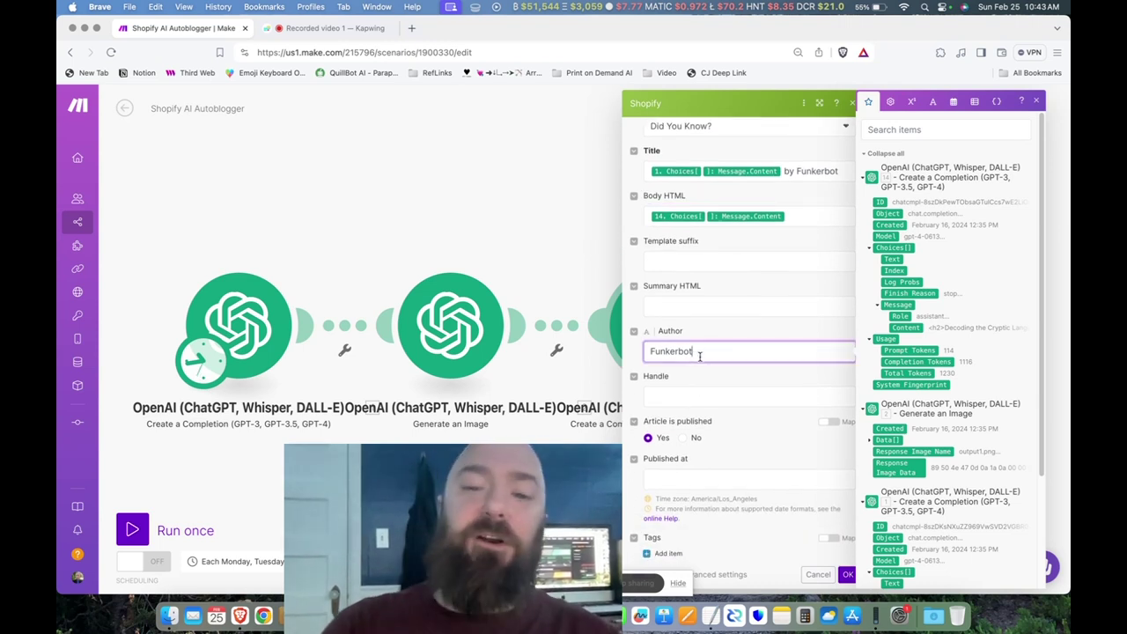
key(Tab)
click(709, 352)
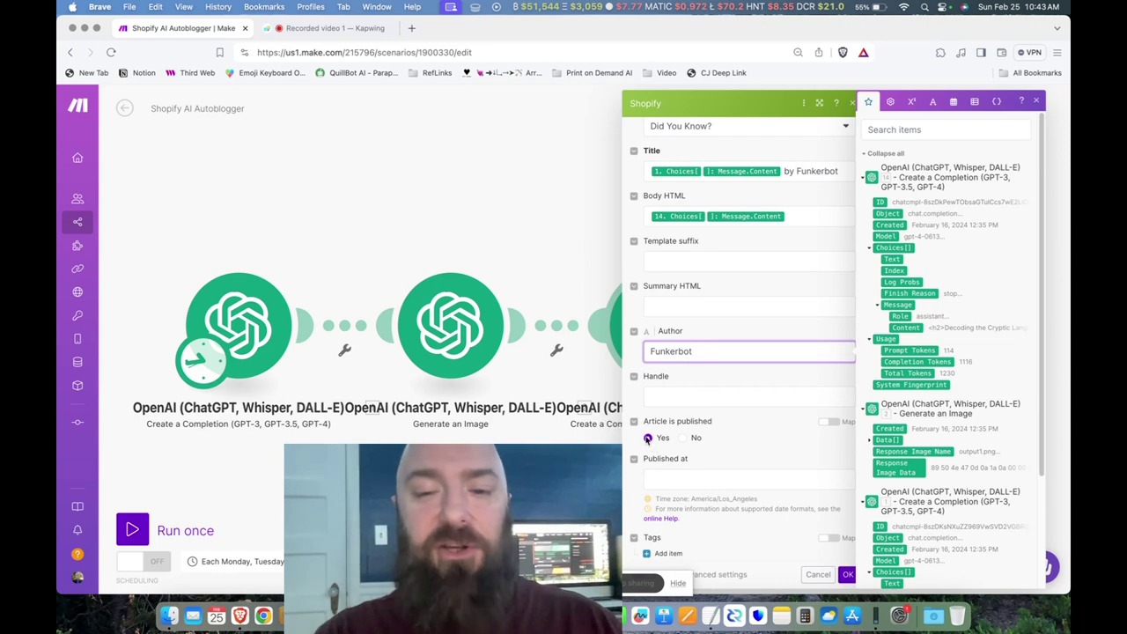
- Set Image Data from the generated image's Data output, then open the Generate an Image module
scroll(727, 440, down, 2)
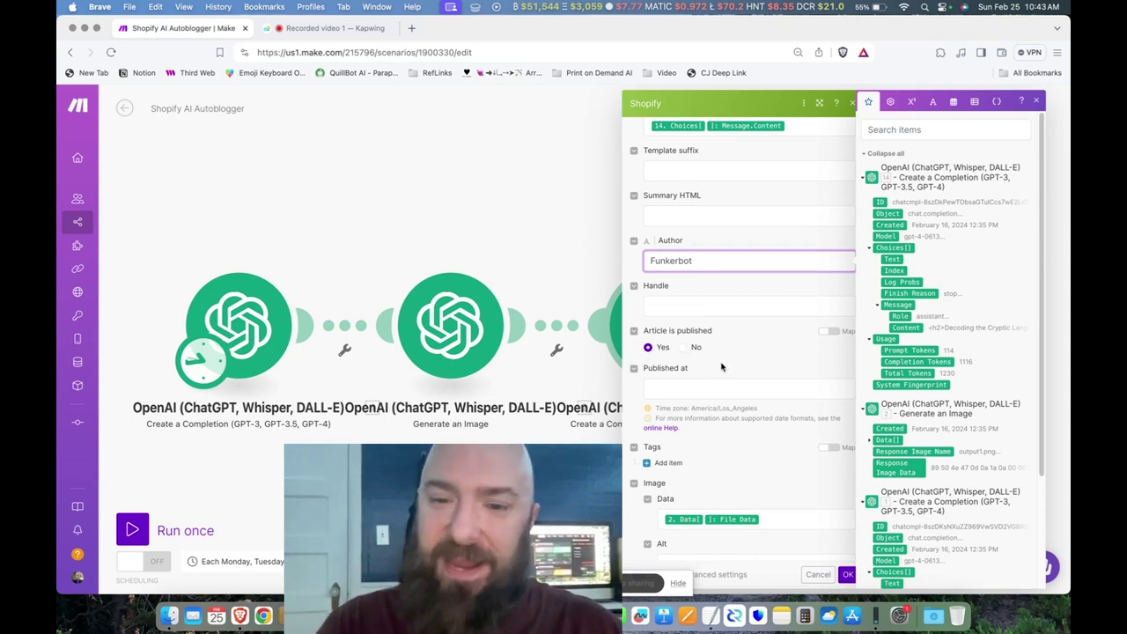
scroll(728, 374, down, 1)
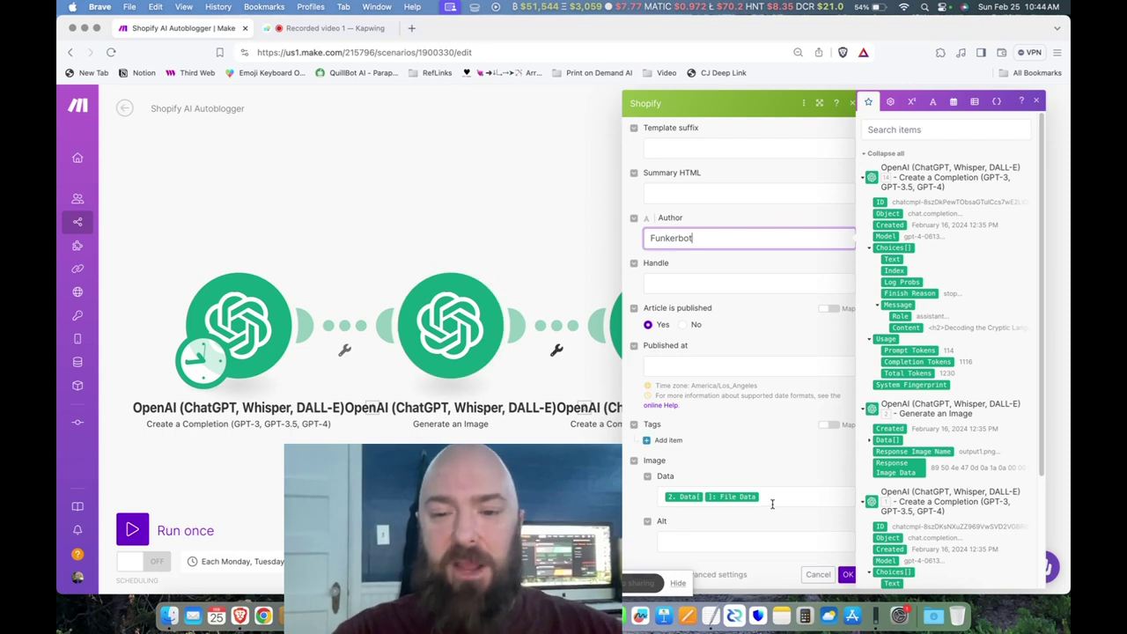
click(869, 438)
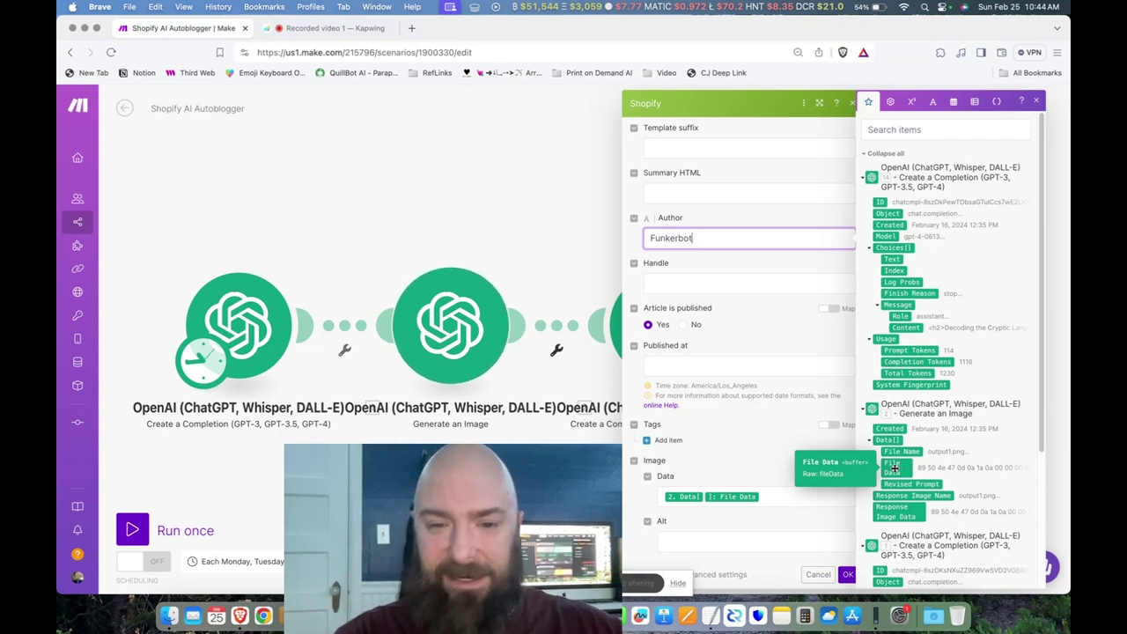
click(784, 496)
click(458, 325)
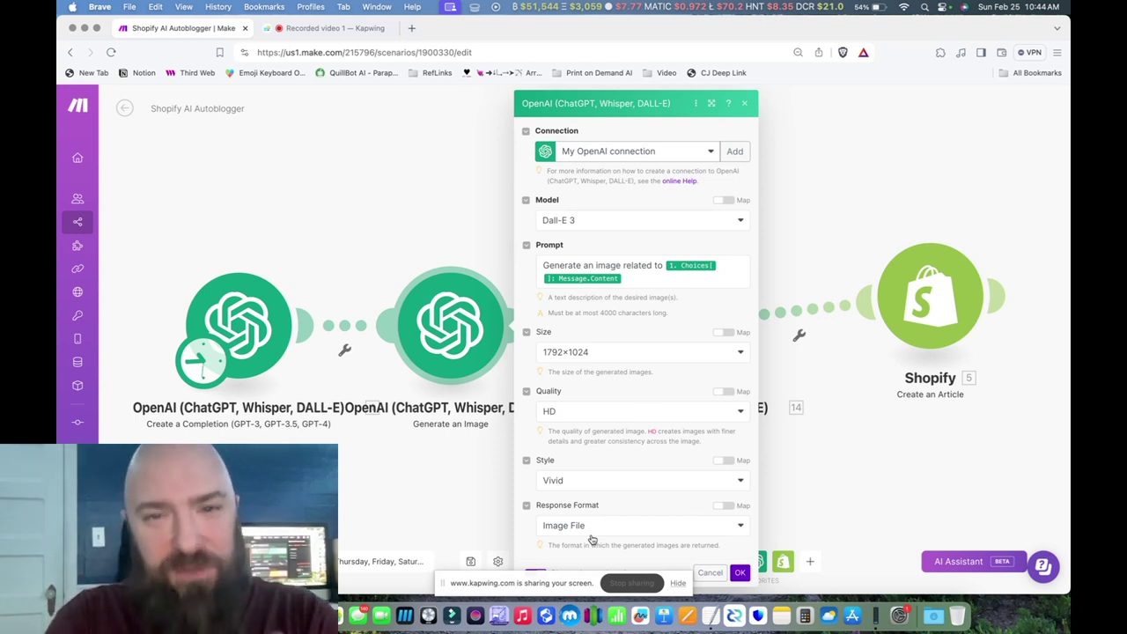
- Keep the image module's response format on Image File and close its settings
click(591, 533)
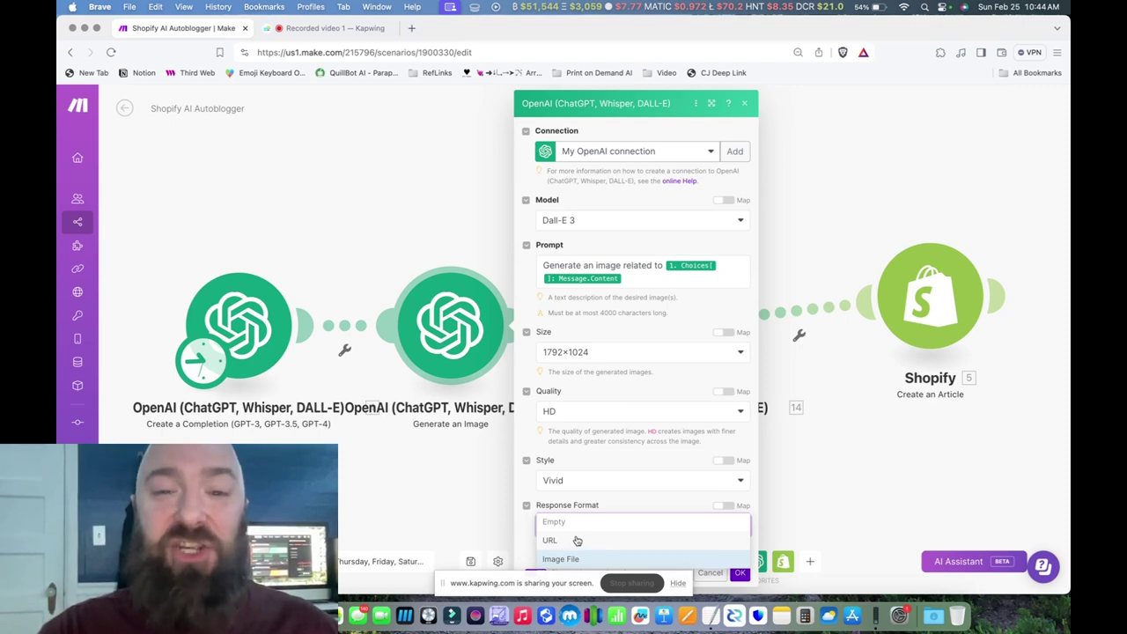
click(484, 519)
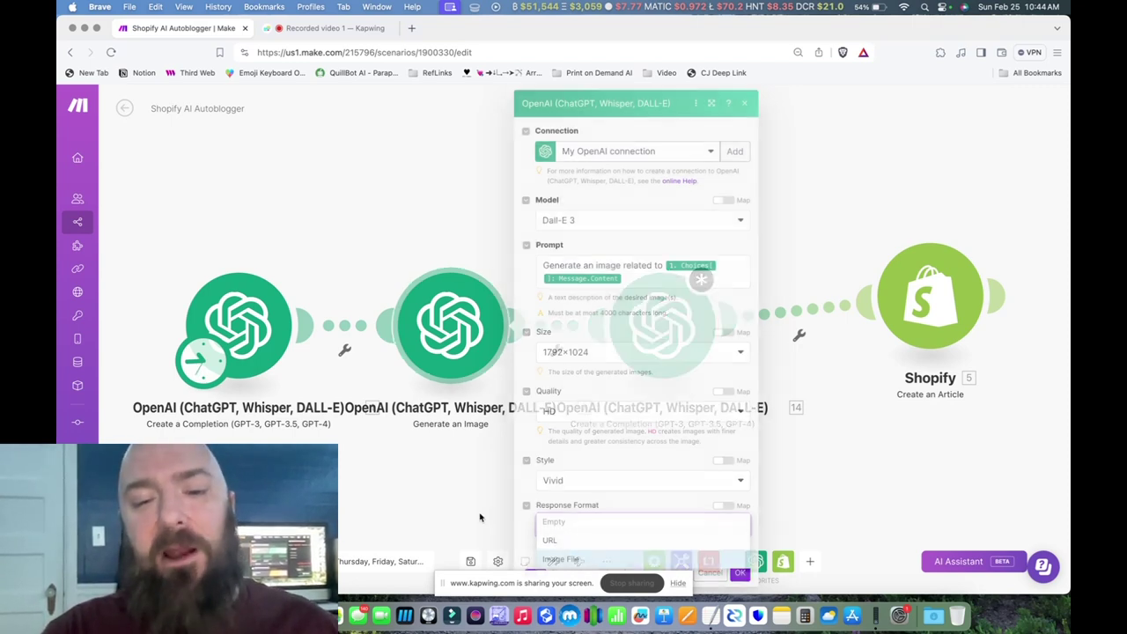
- Recheck the Shopify Image Data mapping without changes, run the scenario once, and open a new tab
click(901, 296)
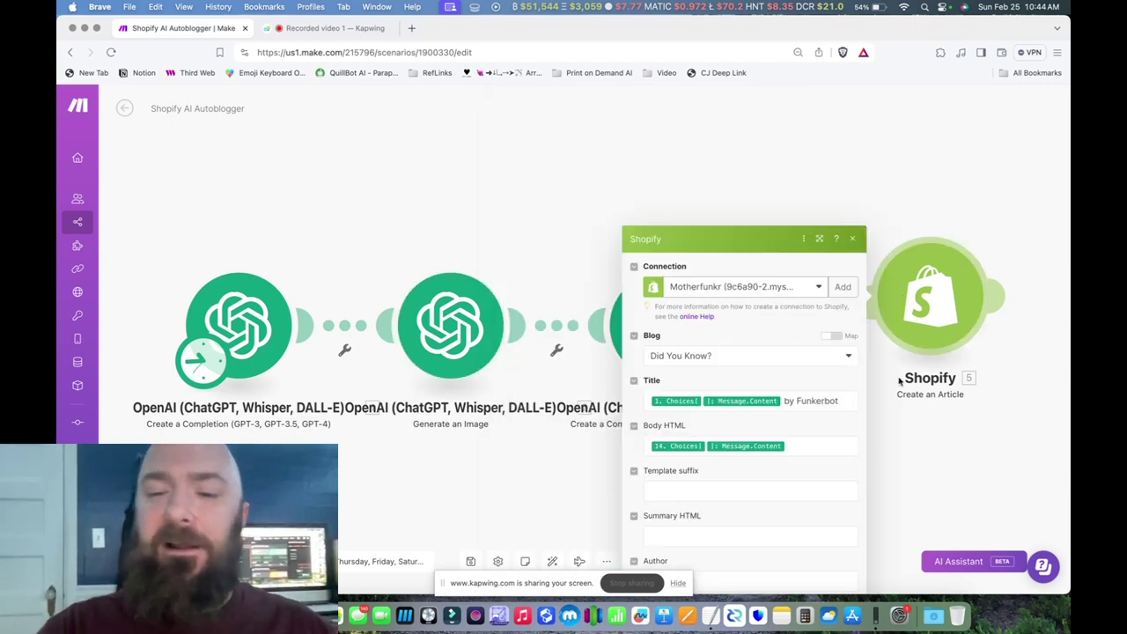
scroll(755, 435, down, 5)
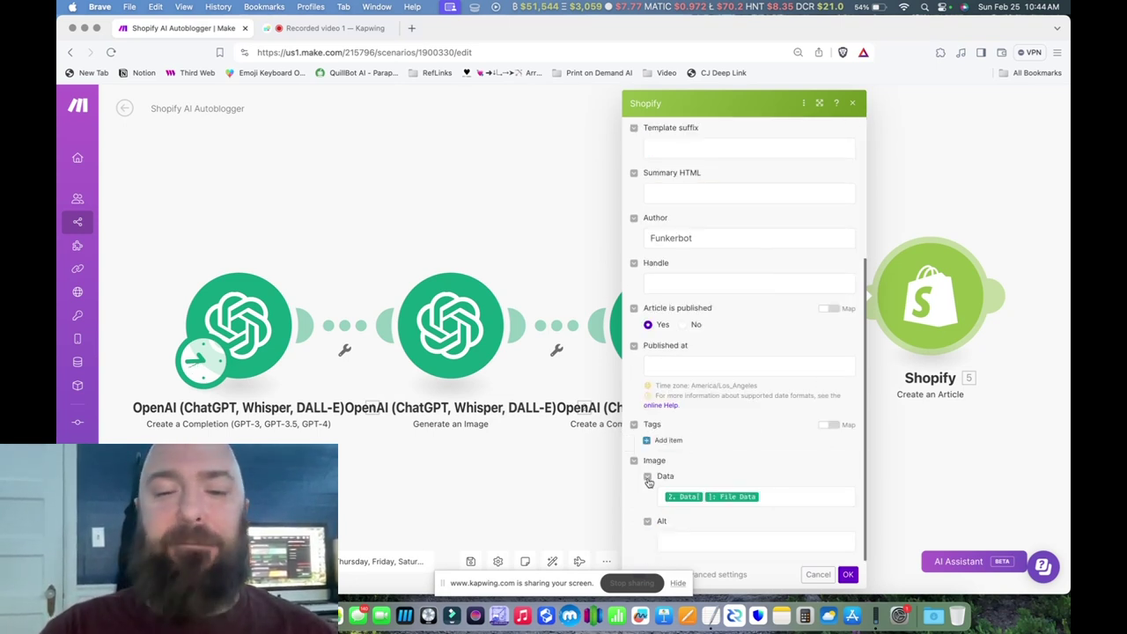
click(771, 496)
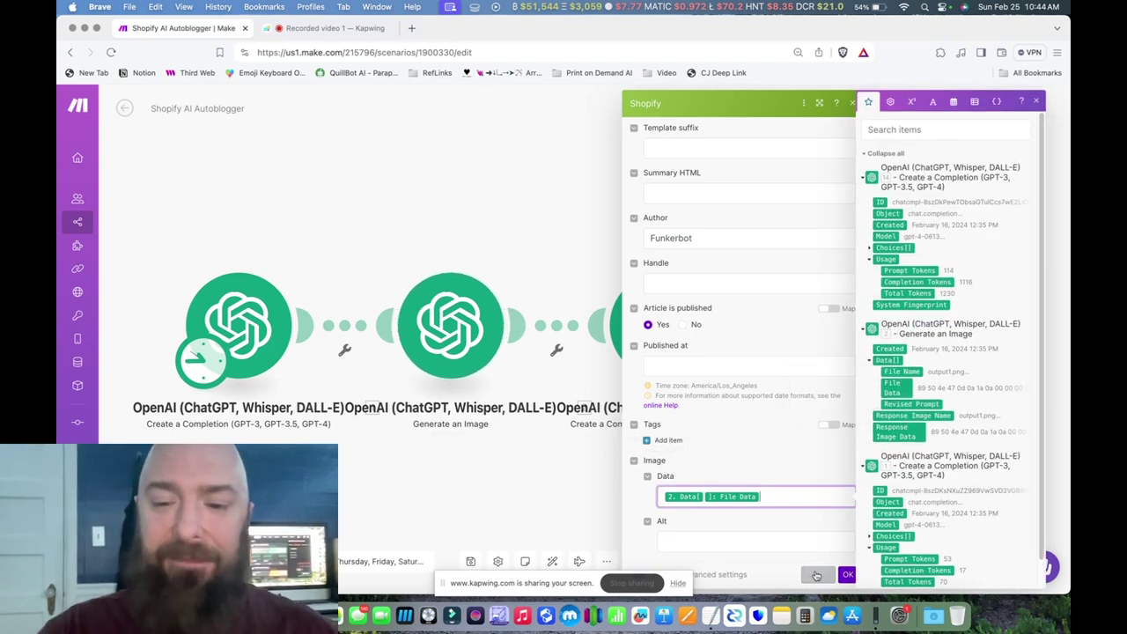
click(818, 574)
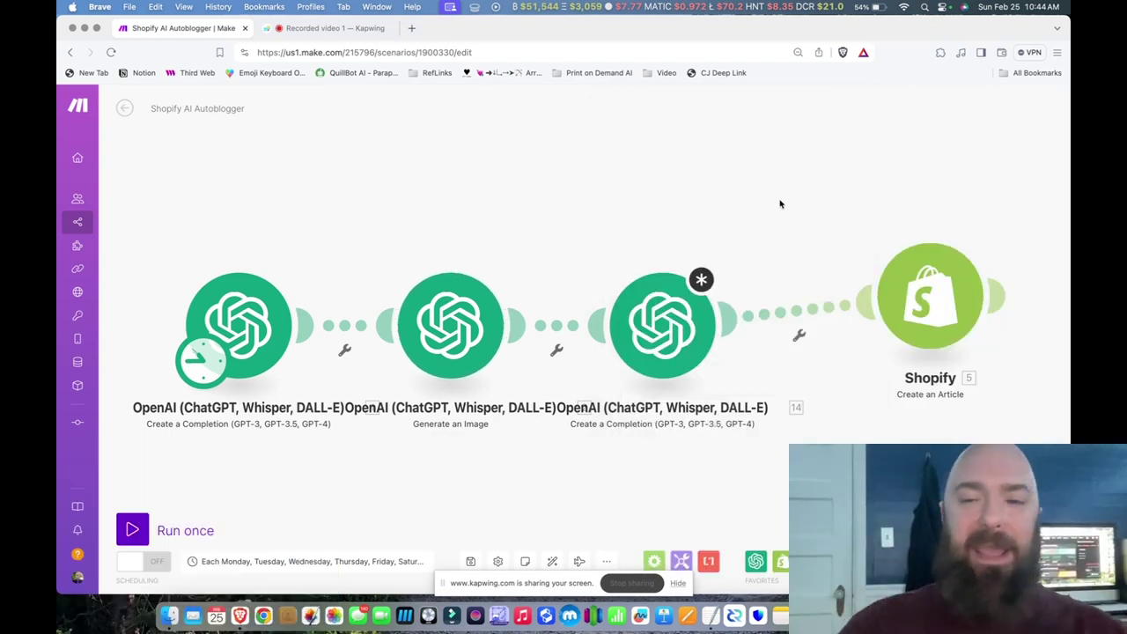
click(136, 529)
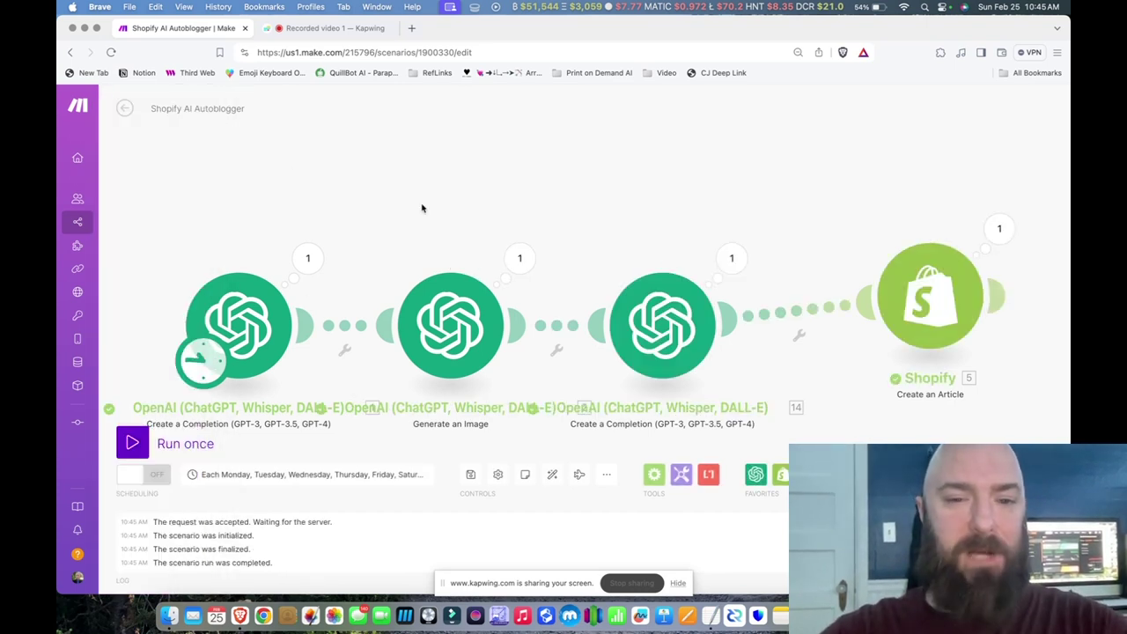
key(super+t)
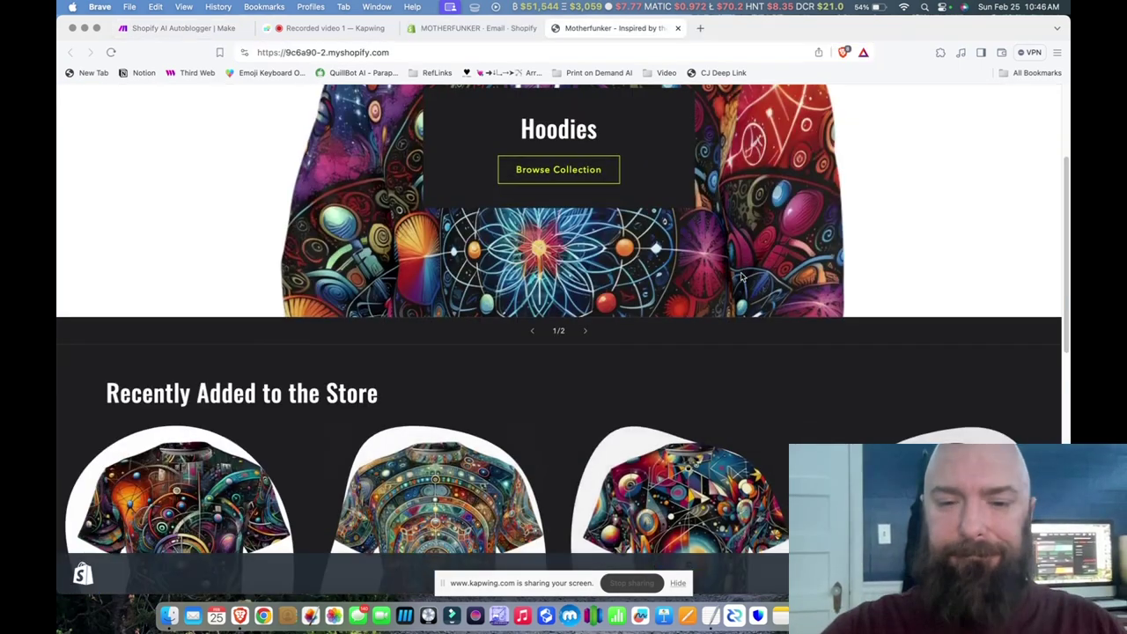
- Go to the Shopify store's blog page via the navigation menu
scroll(742, 276, down, 5)
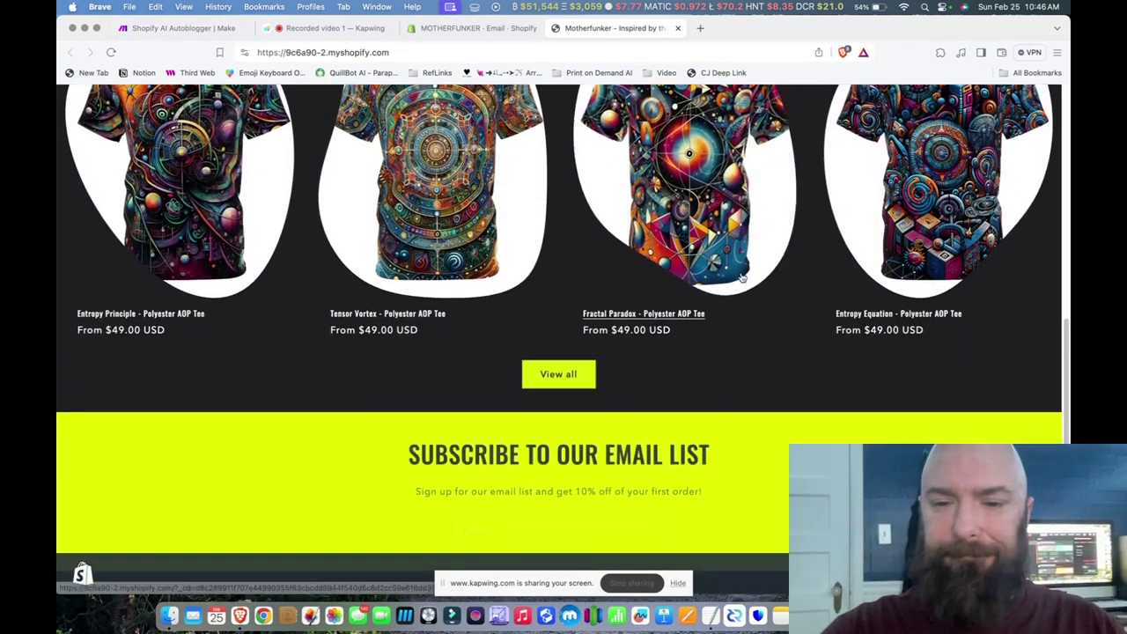
scroll(564, 352, up, 10)
click(88, 139)
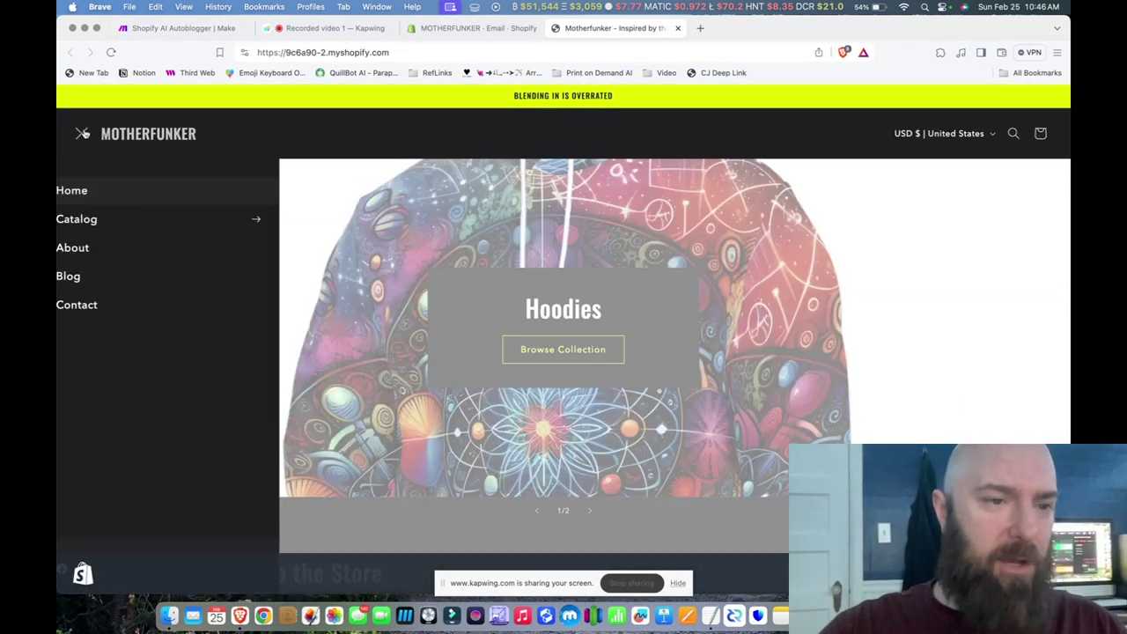
click(88, 276)
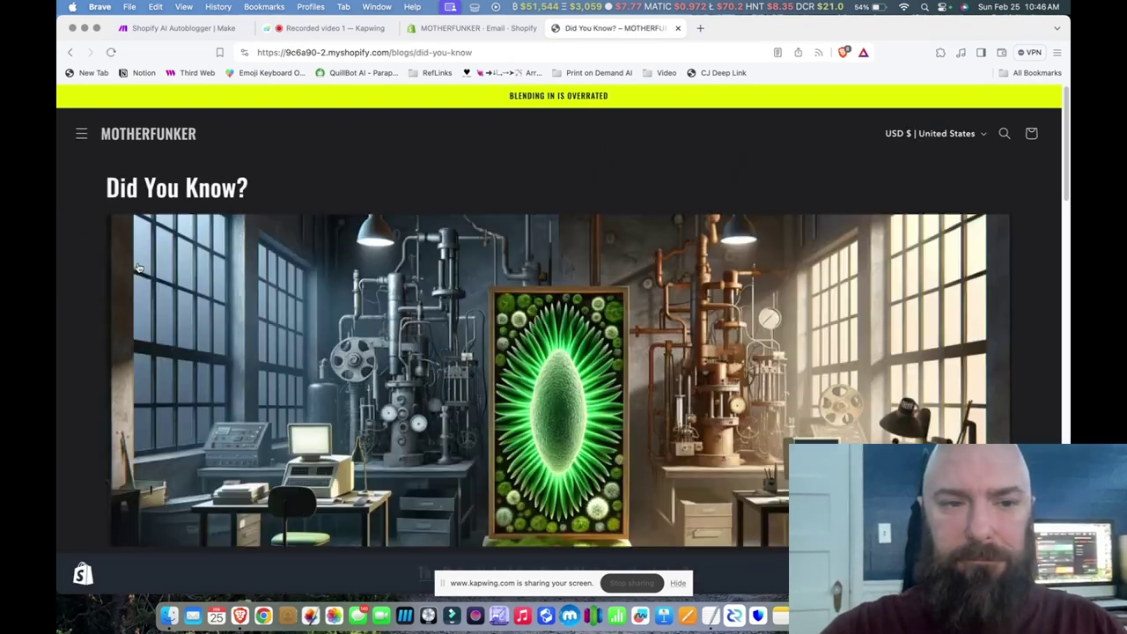
scroll(324, 348, down, 1)
scroll(324, 347, down, 2)
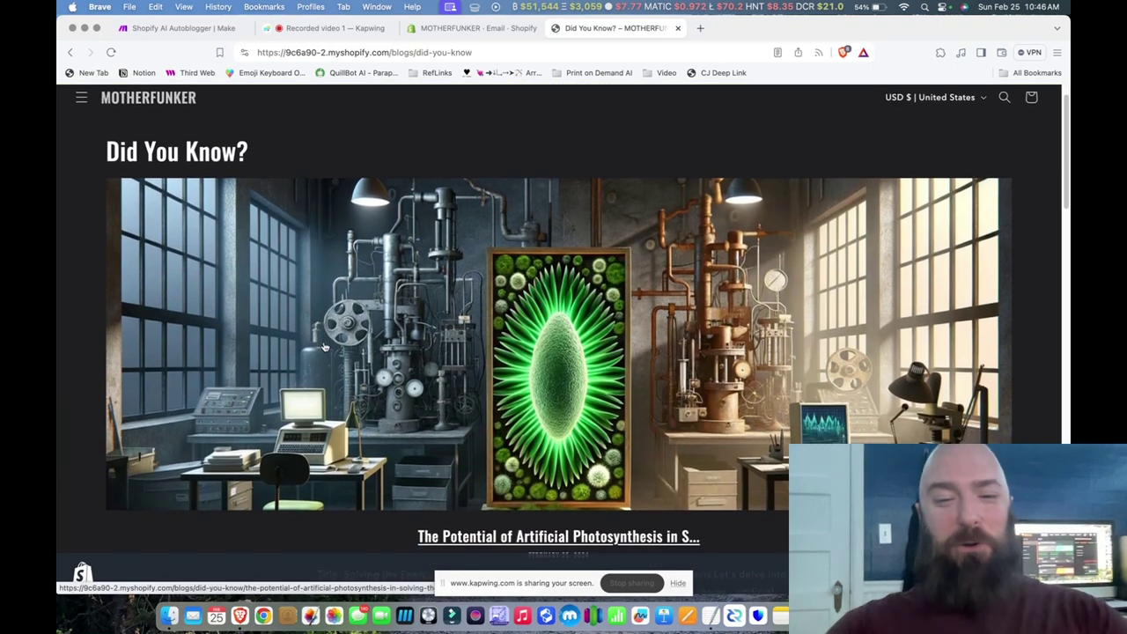
scroll(324, 348, up, 1)
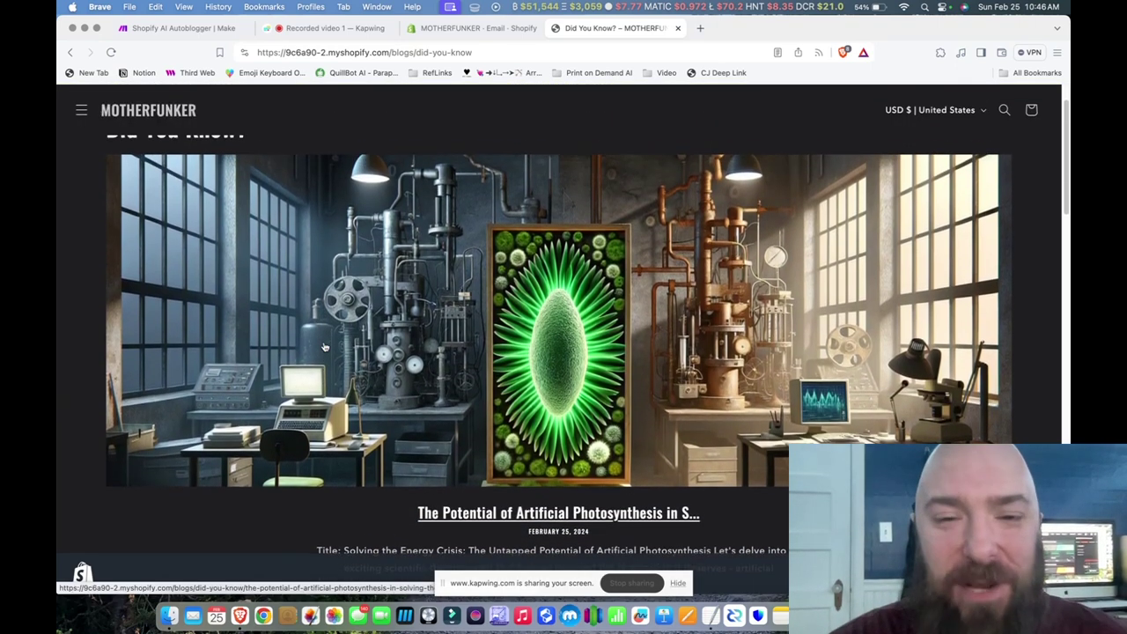
scroll(324, 347, down, 1)
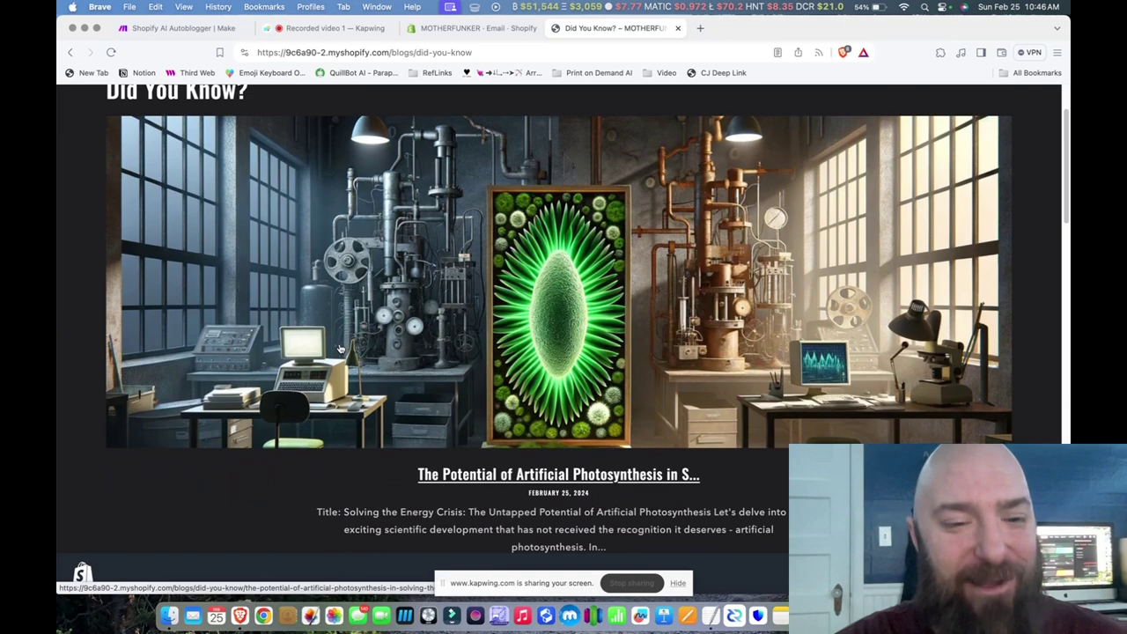
scroll(340, 349, down, 3)
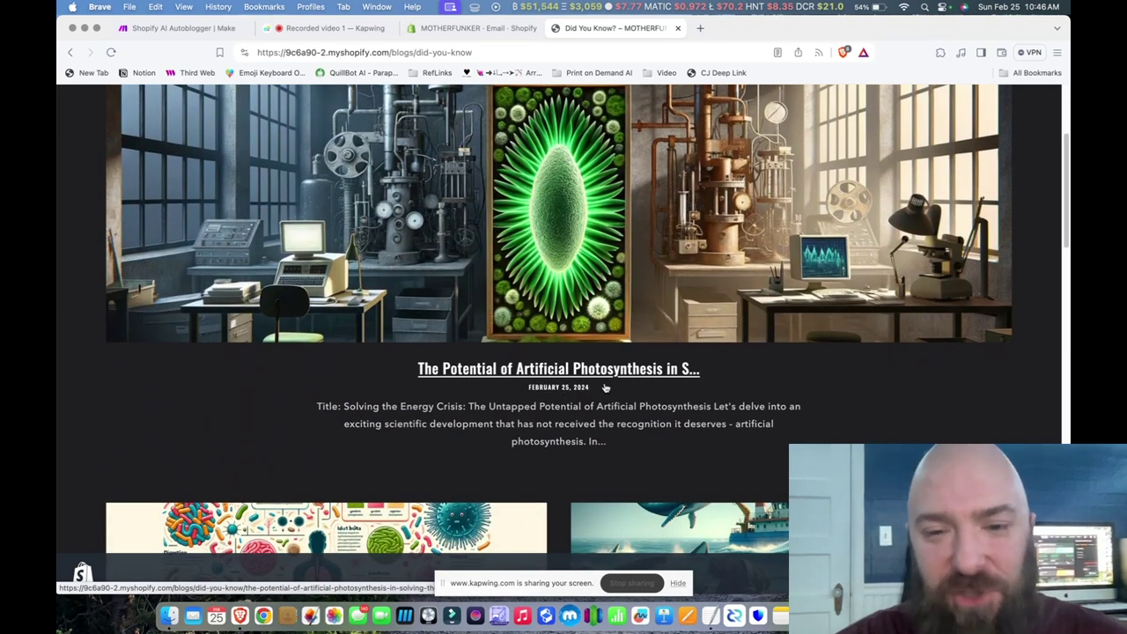
- Open the artificial photosynthesis post by Funkerbot and scroll through the article
click(664, 373)
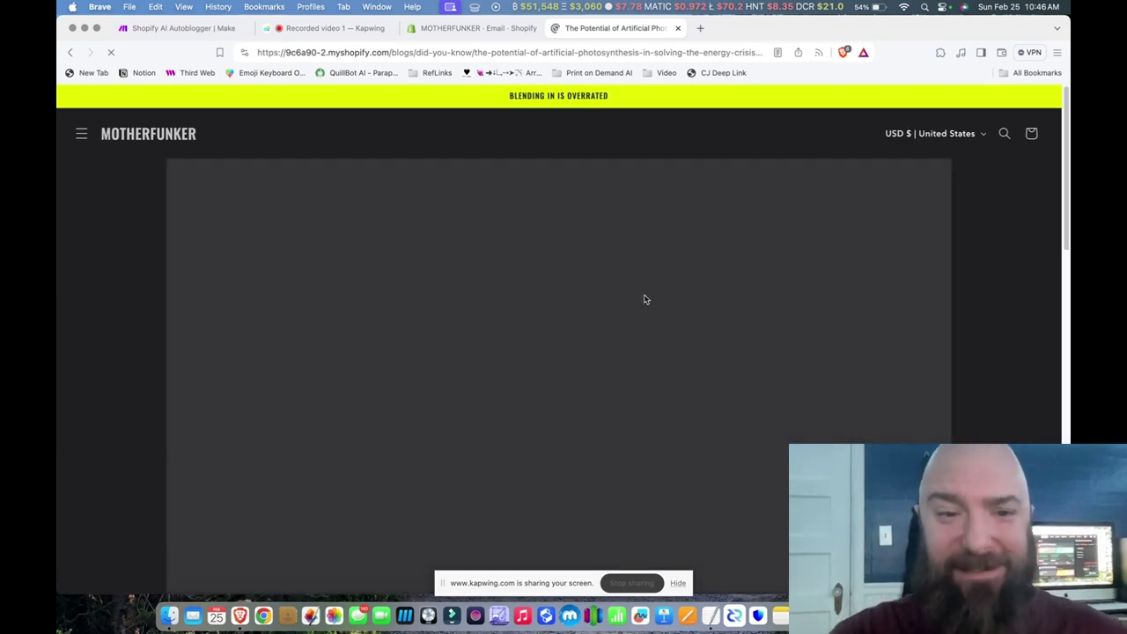
scroll(639, 294, down, 3)
scroll(753, 391, down, 2)
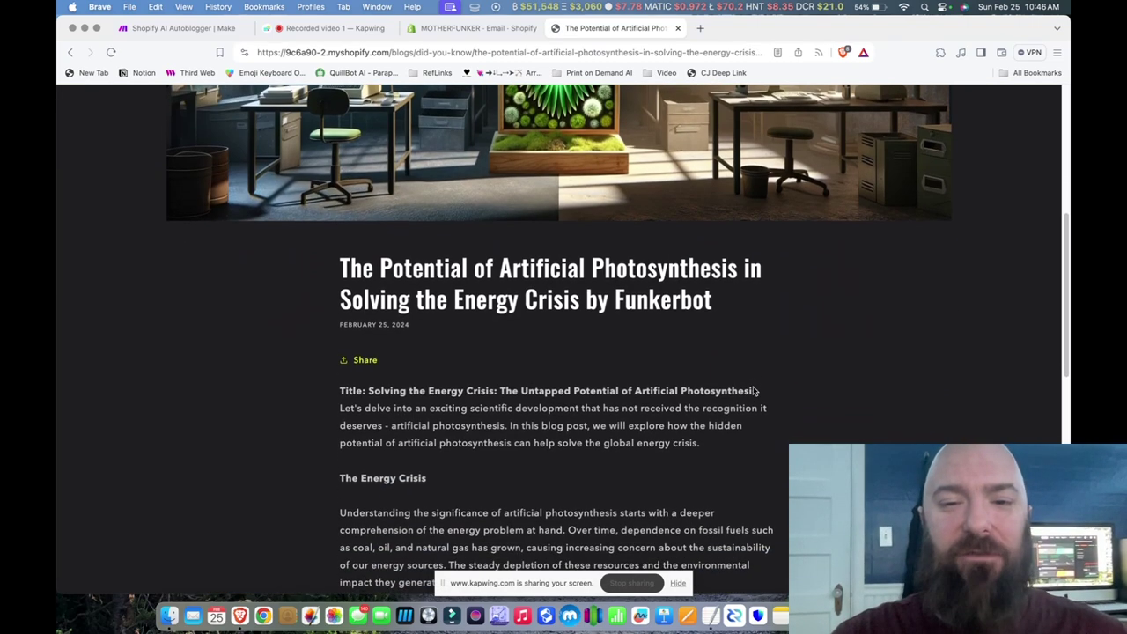
scroll(753, 391, down, 5)
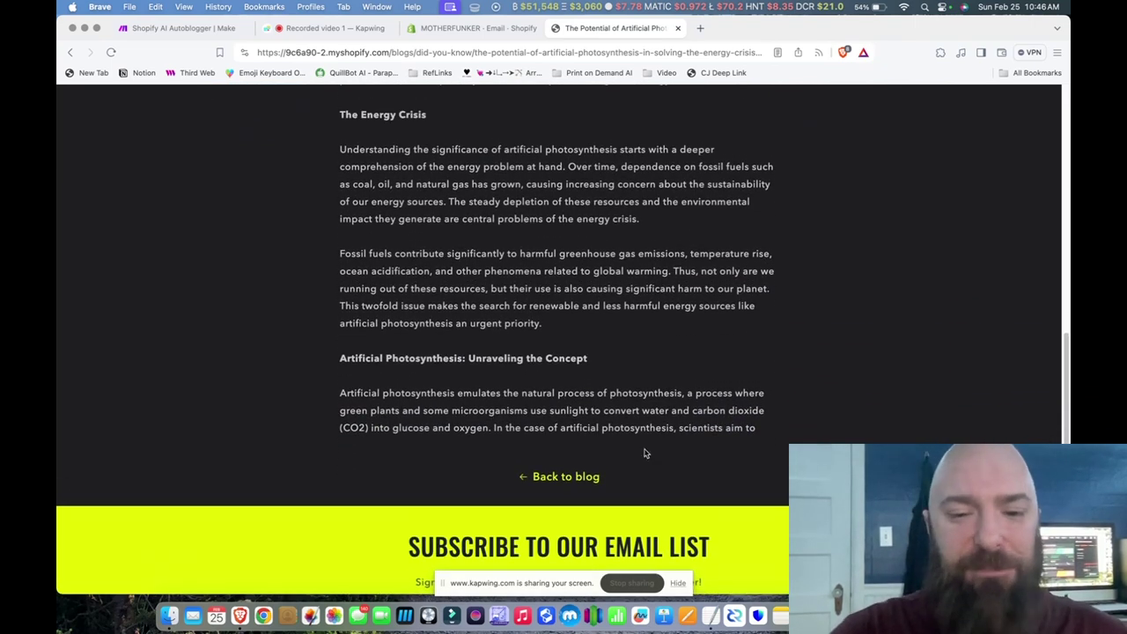
scroll(707, 402, up, 1)
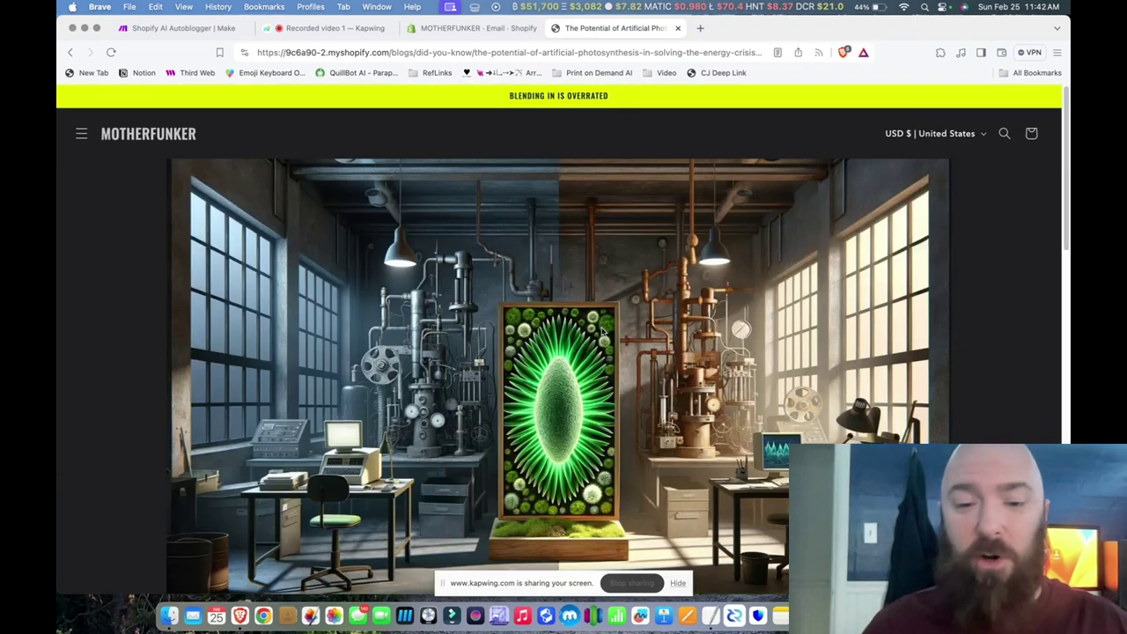
- Go back to the Shopify AI Autoblogger Make tab and sign in to reach the My Organization dashboard
click(191, 27)
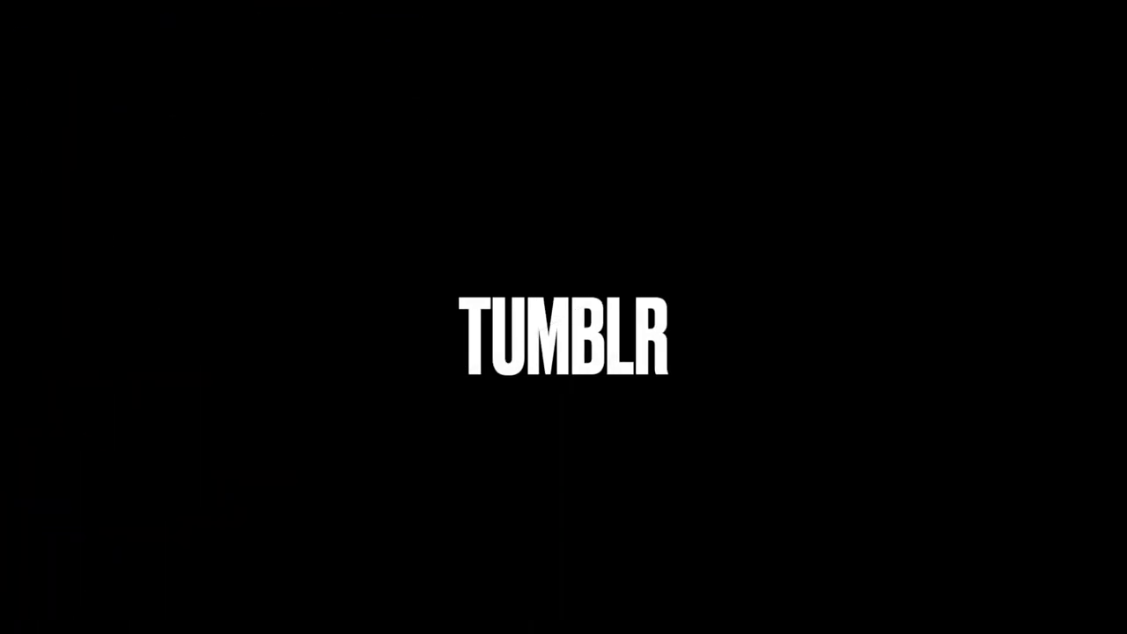
click(262, 312)
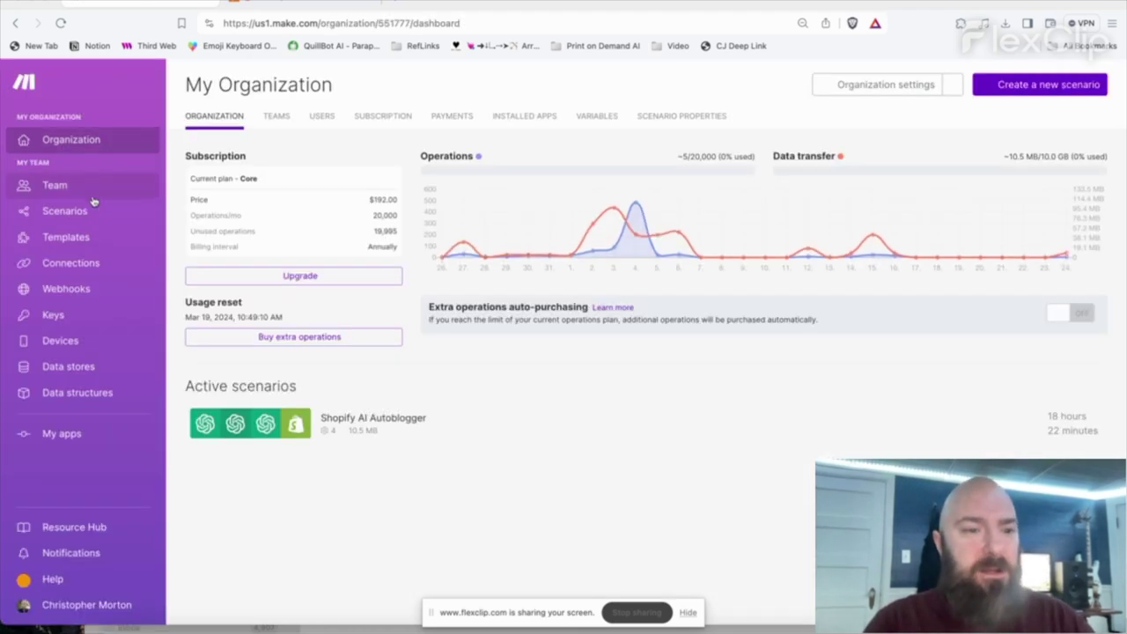
- Open Tumblr AI Autoblogger from AI Autoblogger Templates in the editor and show its first gpt-4 module
click(78, 214)
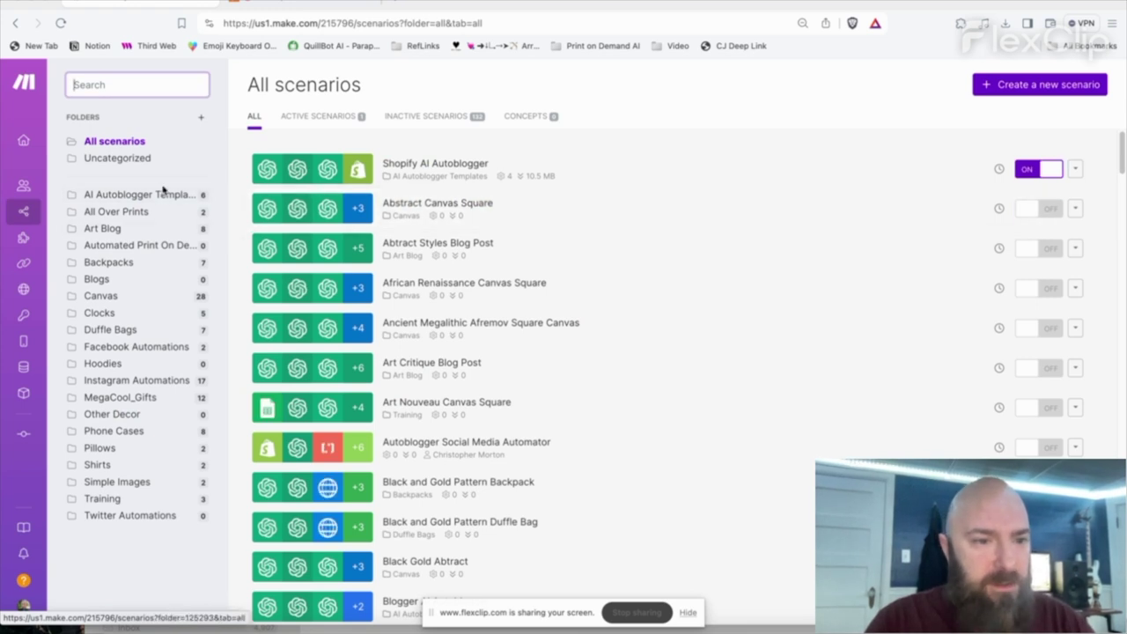
click(151, 211)
click(164, 194)
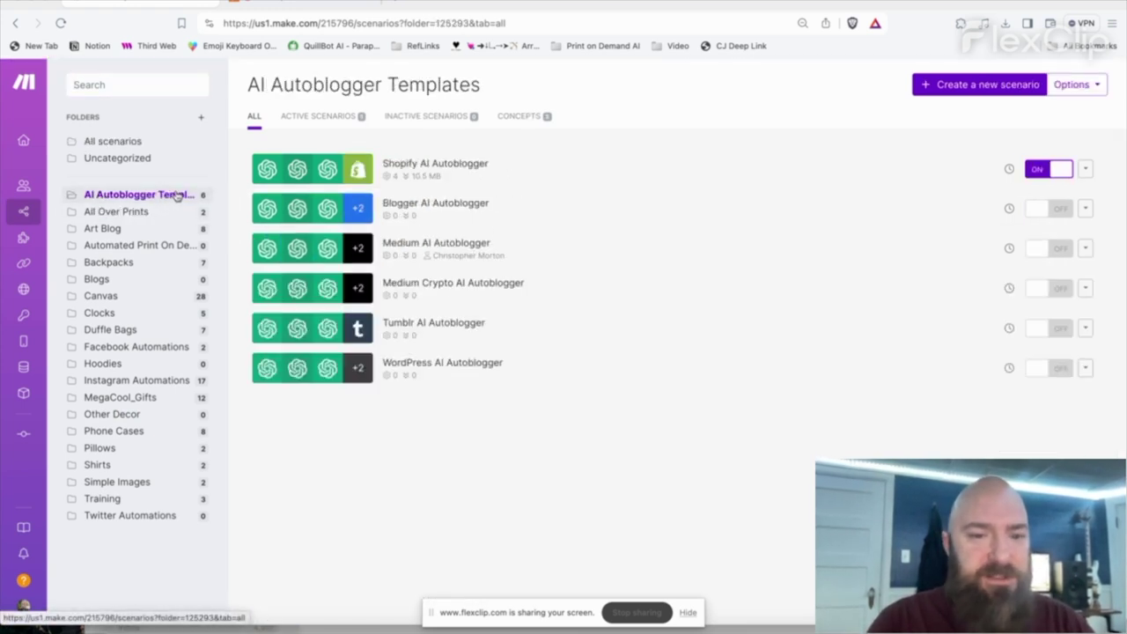
click(513, 322)
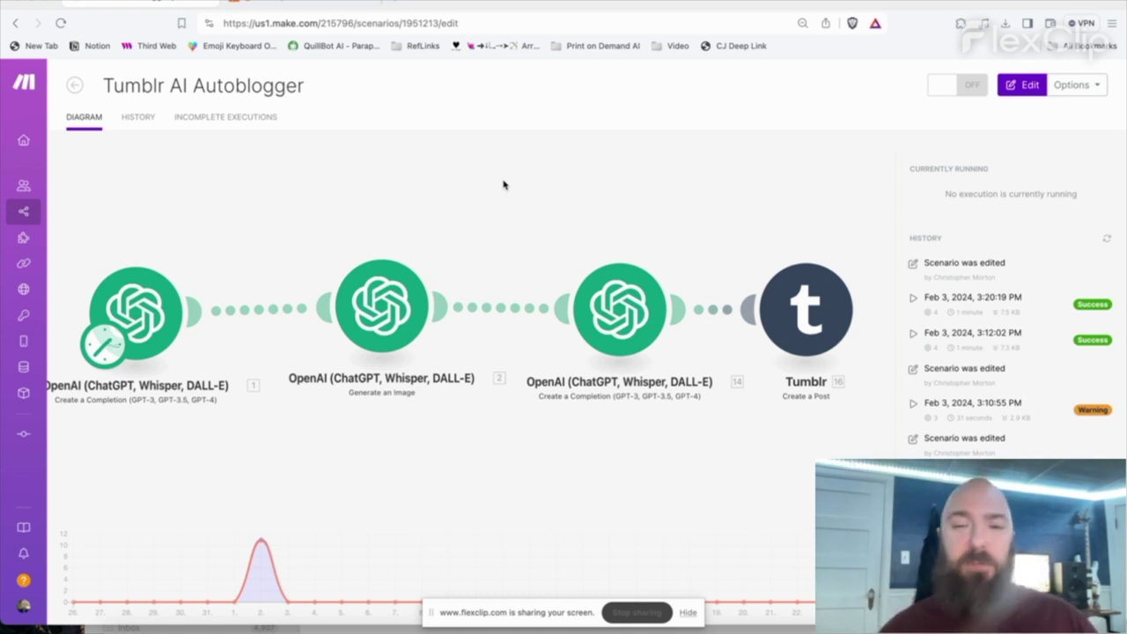
click(146, 308)
click(161, 312)
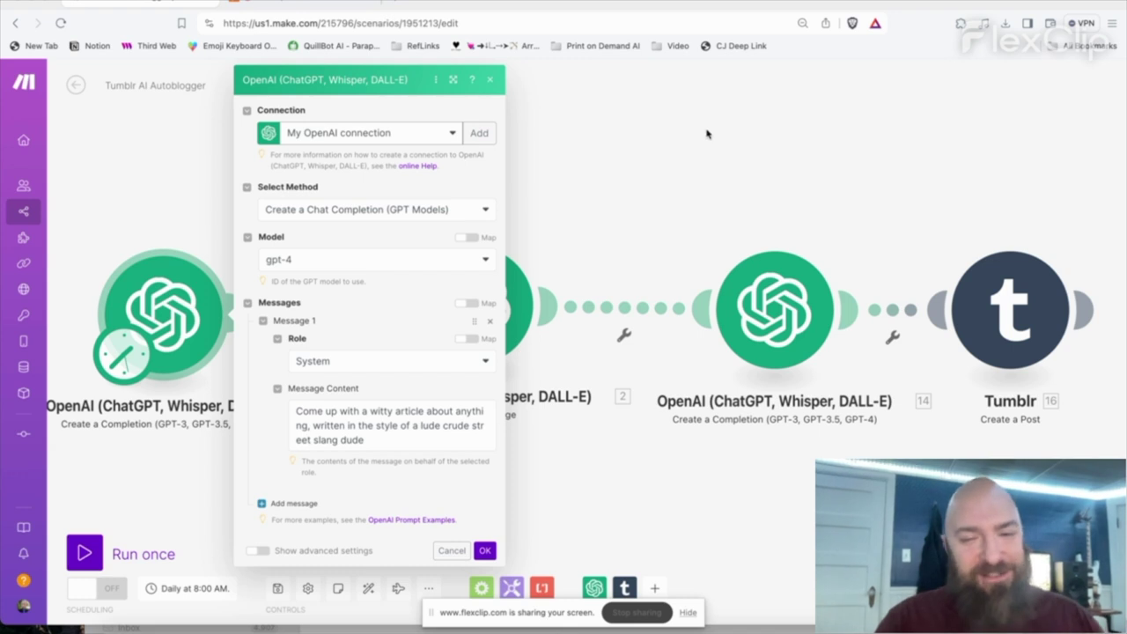
- Look through the settings of the first, image-generation and third OpenAI modules
click(560, 199)
click(474, 303)
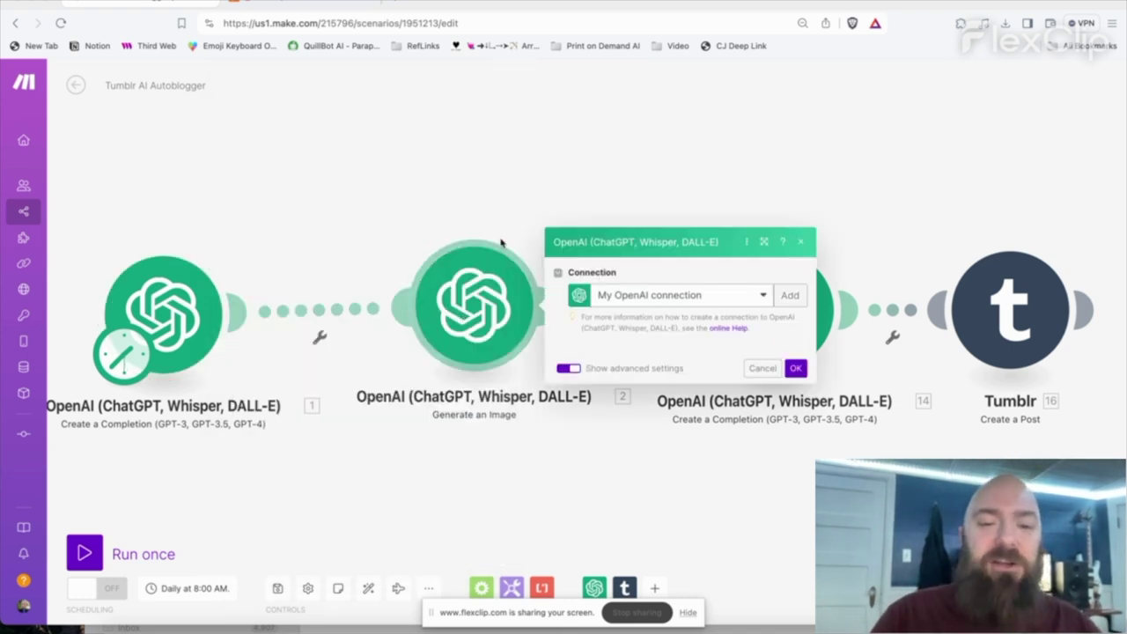
click(498, 188)
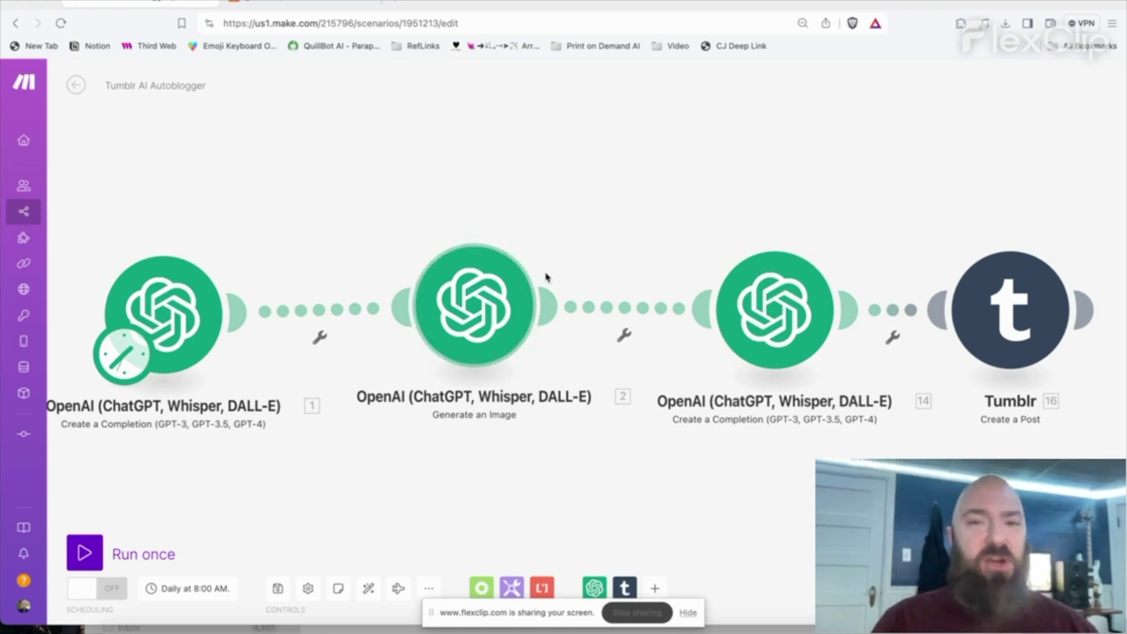
click(786, 319)
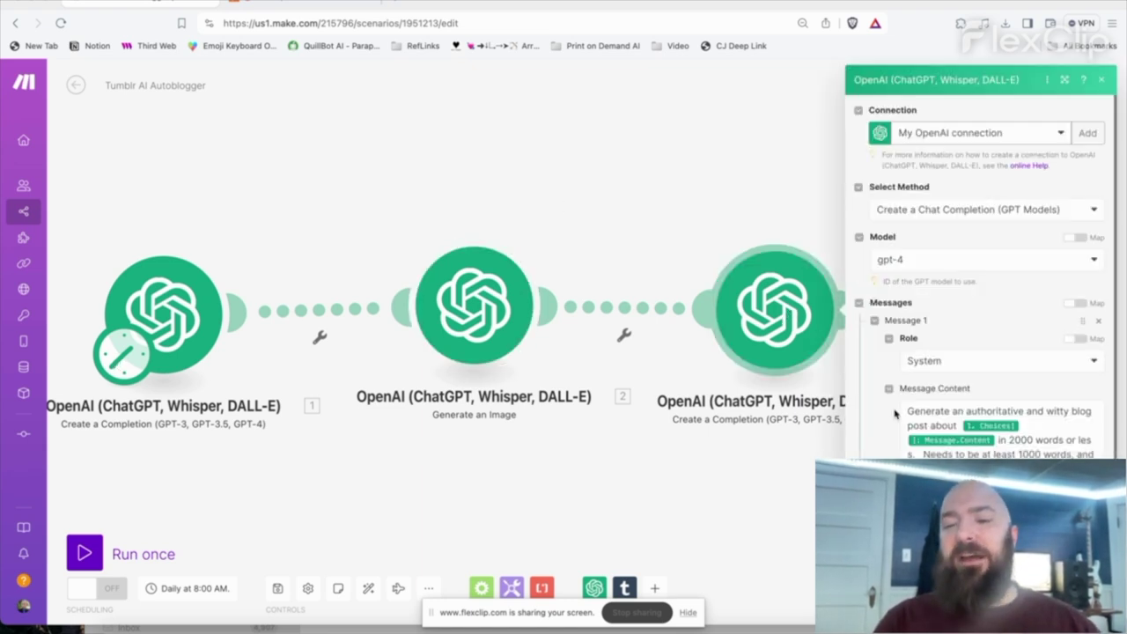
click(664, 194)
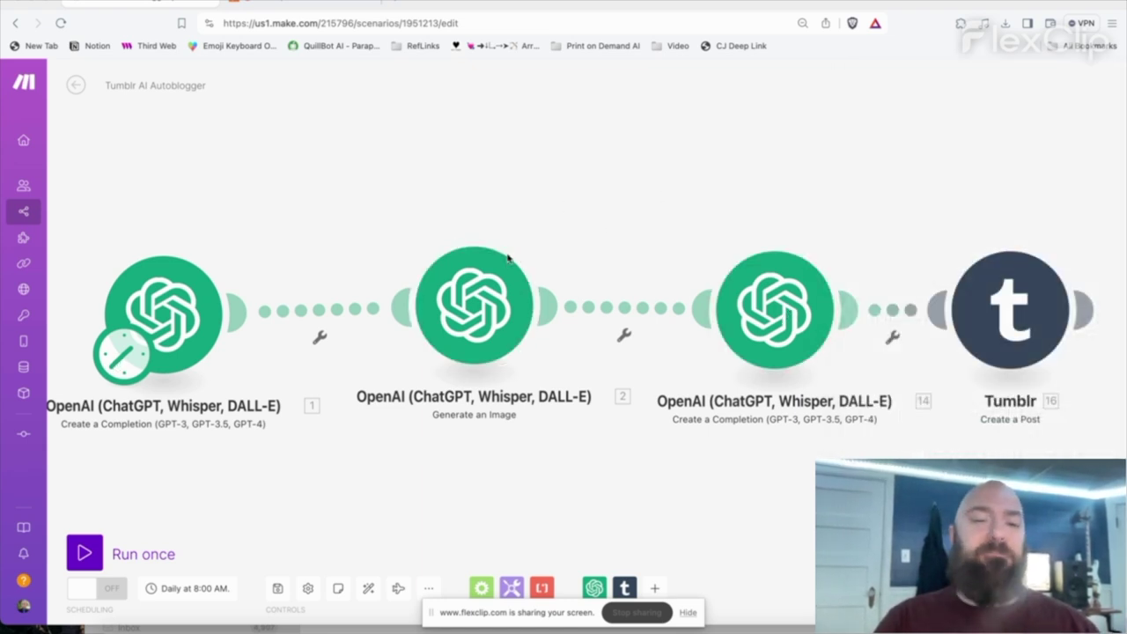
- Keep the image module's Response Format as URL and confirm, then check the article-writing module
click(476, 289)
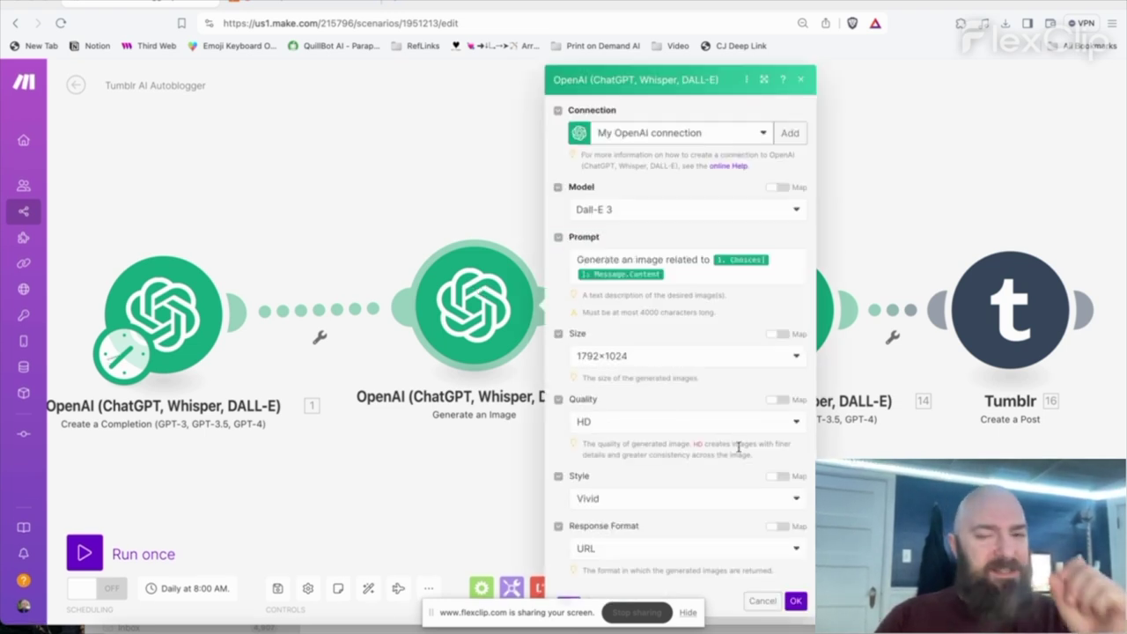
click(655, 556)
click(702, 525)
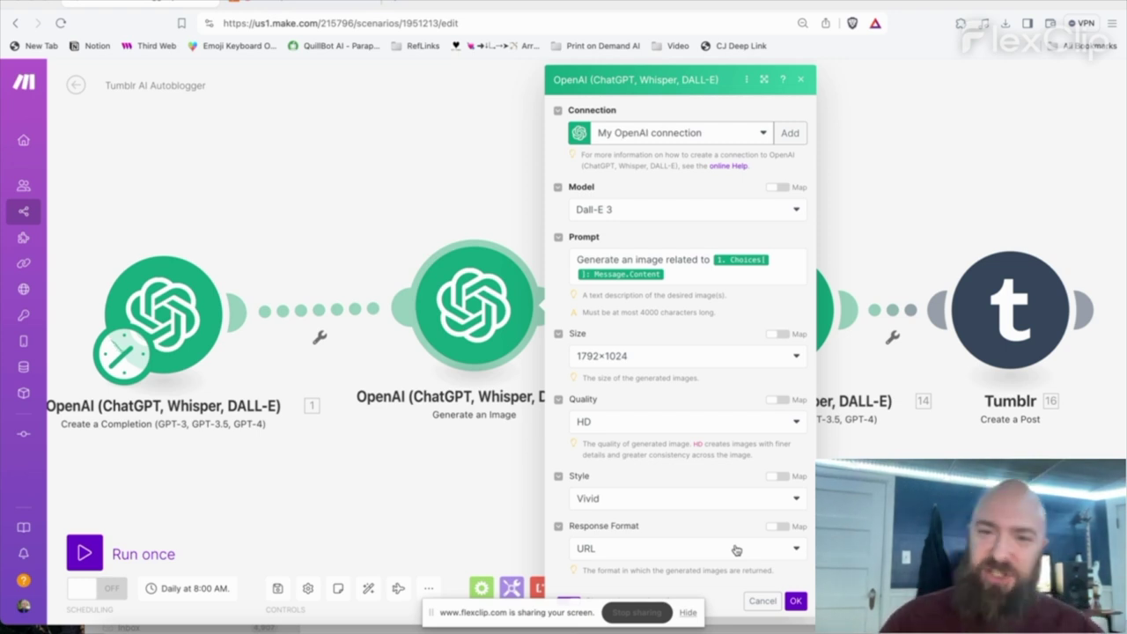
click(795, 602)
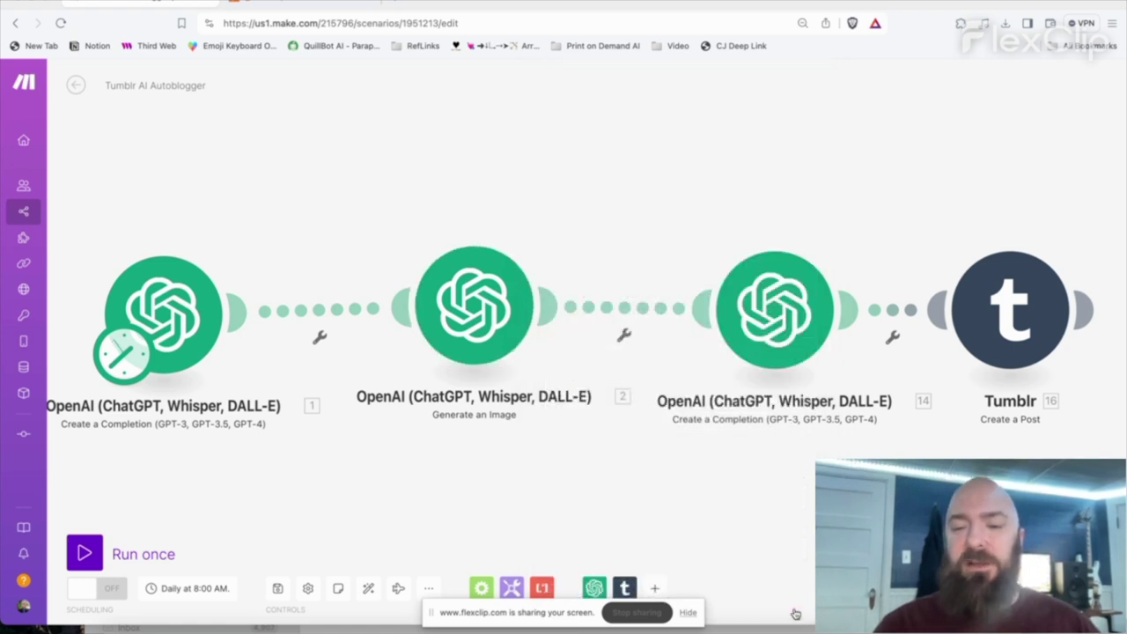
click(773, 303)
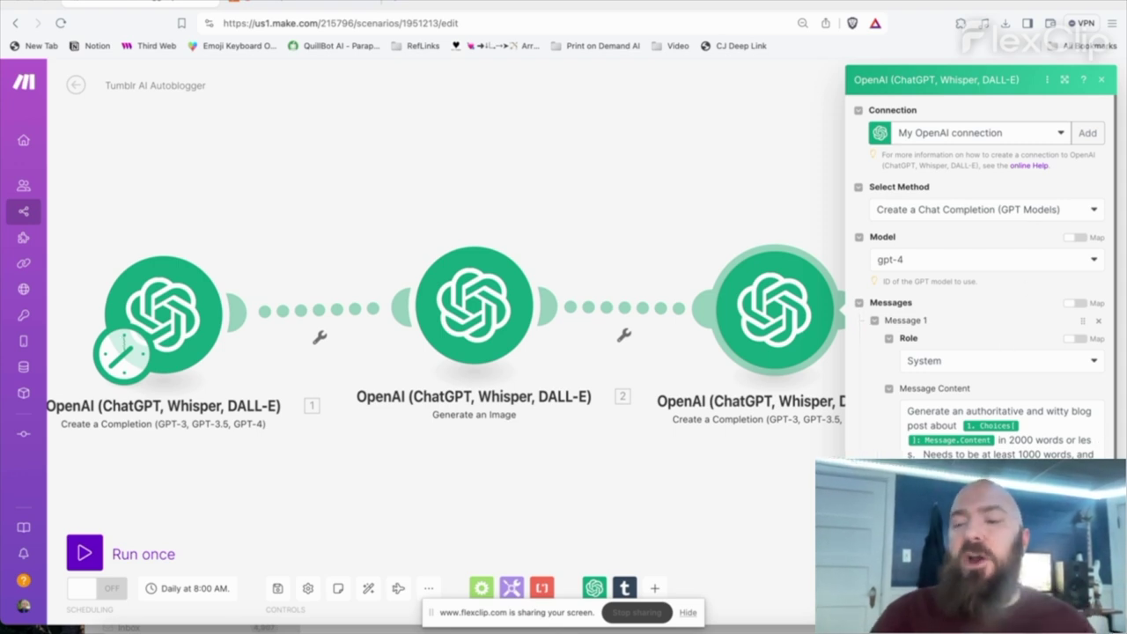
key(Escape)
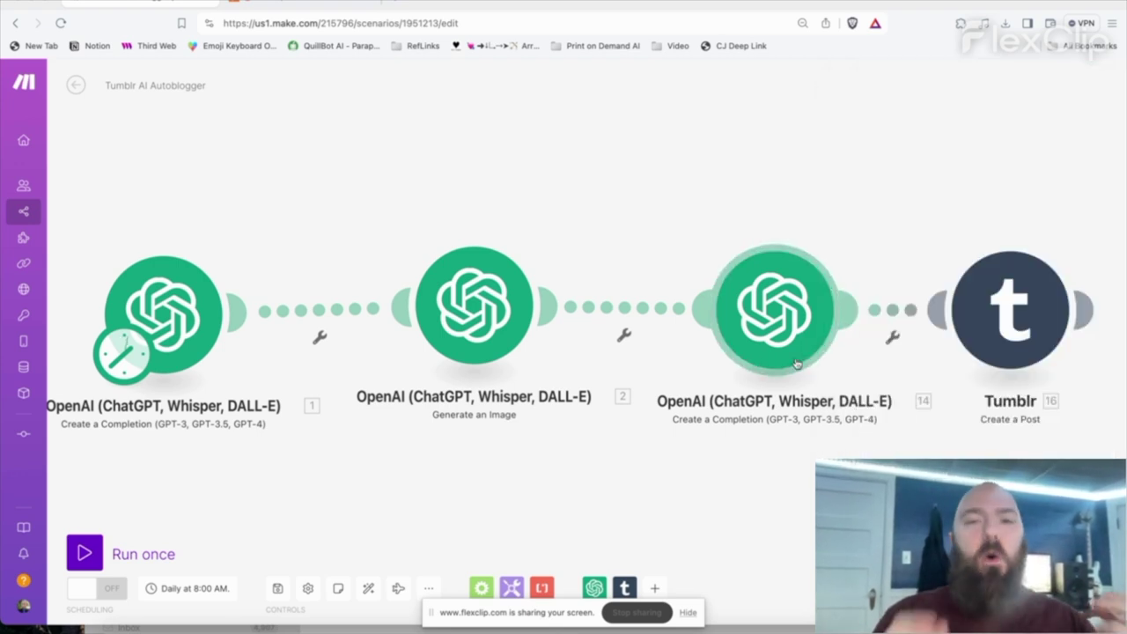
- Review the Tumblr Create a Post module's Connection and Blog, keeping both unchanged
click(1010, 294)
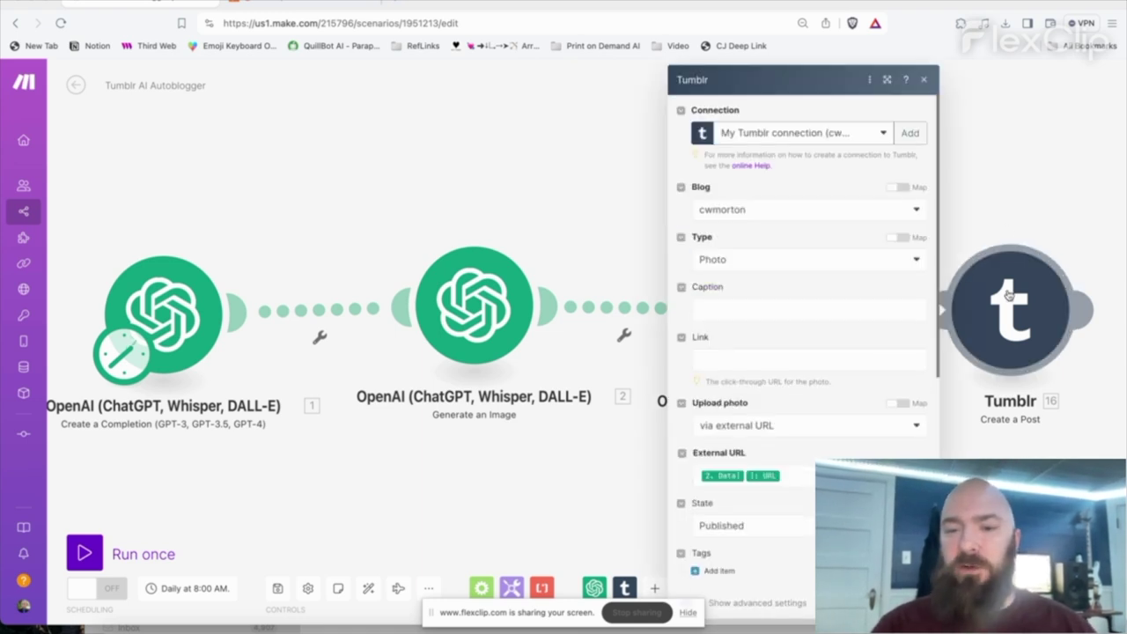
click(882, 136)
click(860, 102)
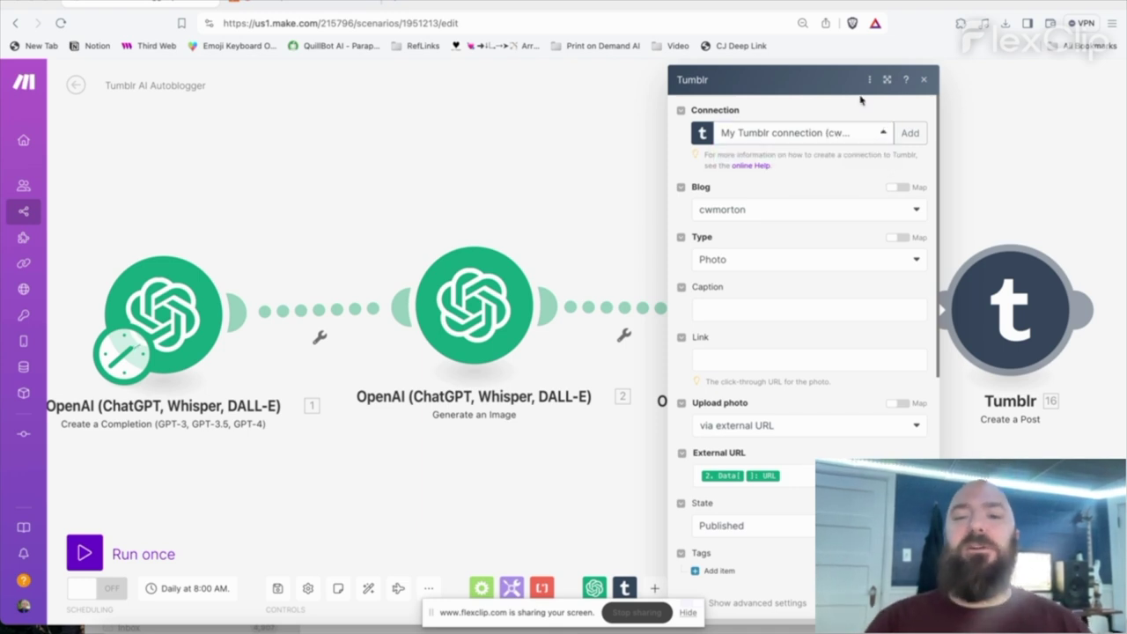
click(764, 213)
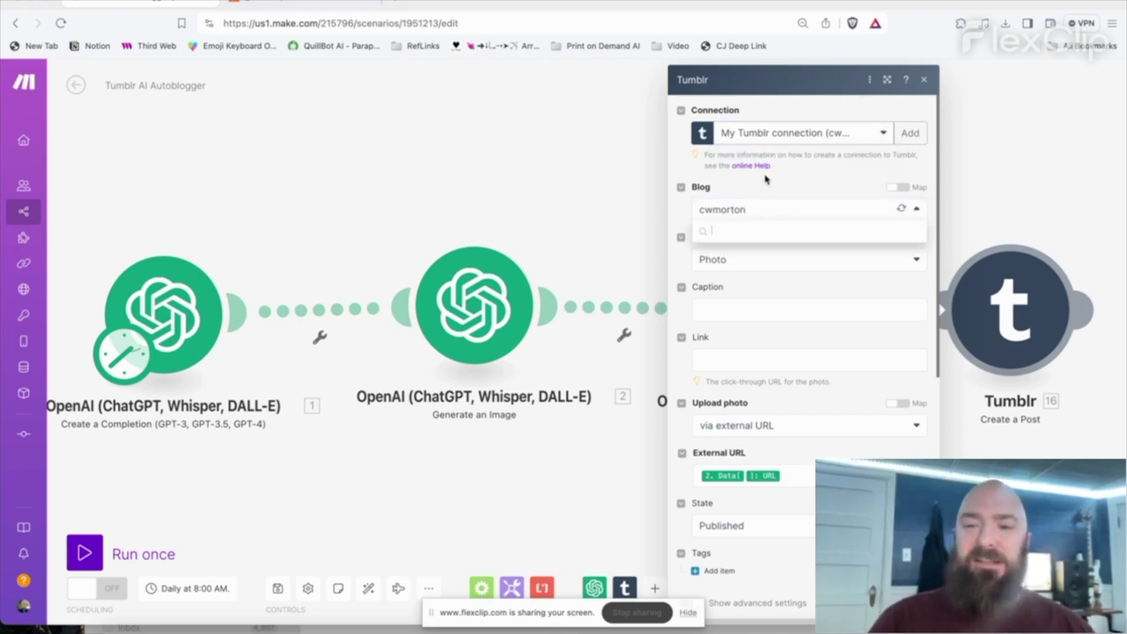
click(753, 188)
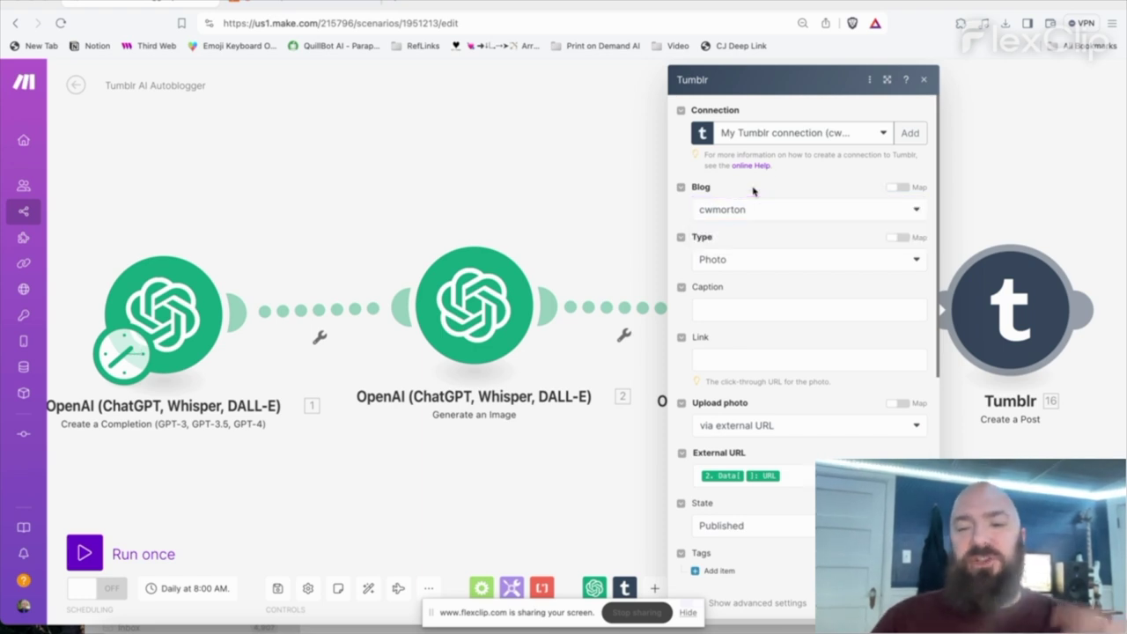
click(739, 214)
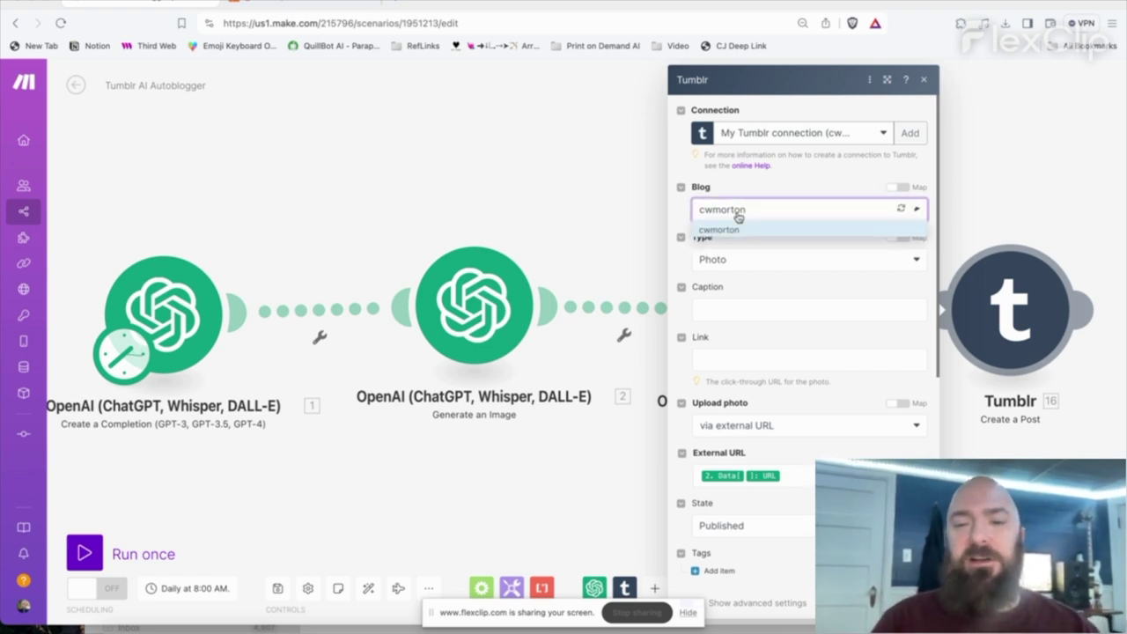
click(762, 232)
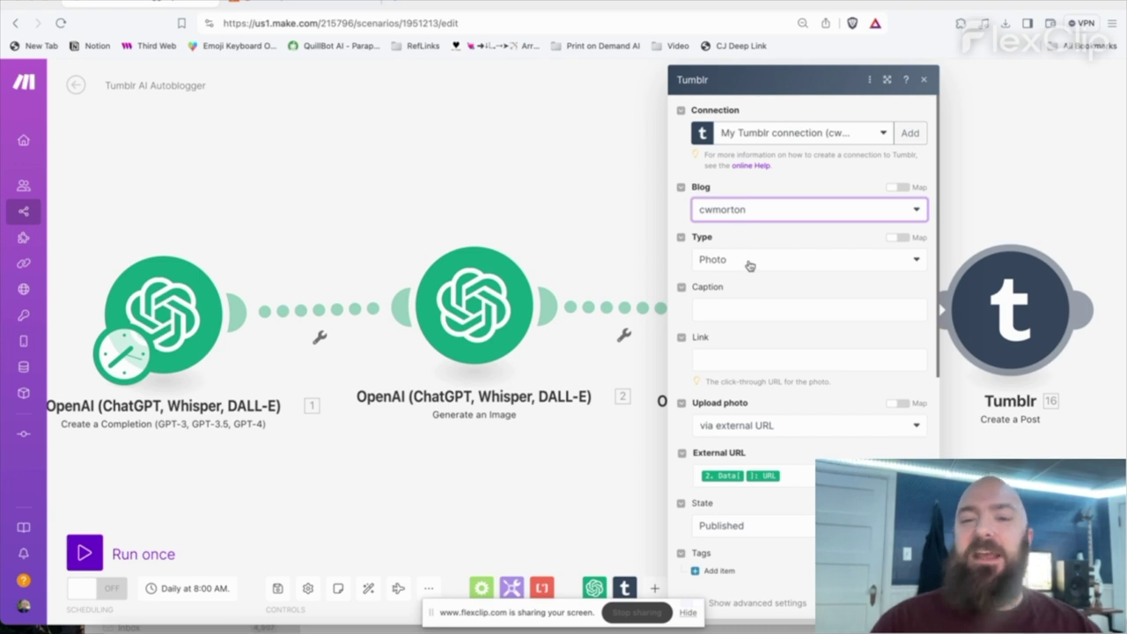
- Switch the post Type from Photo to Text, leaving Title and Body empty
click(749, 261)
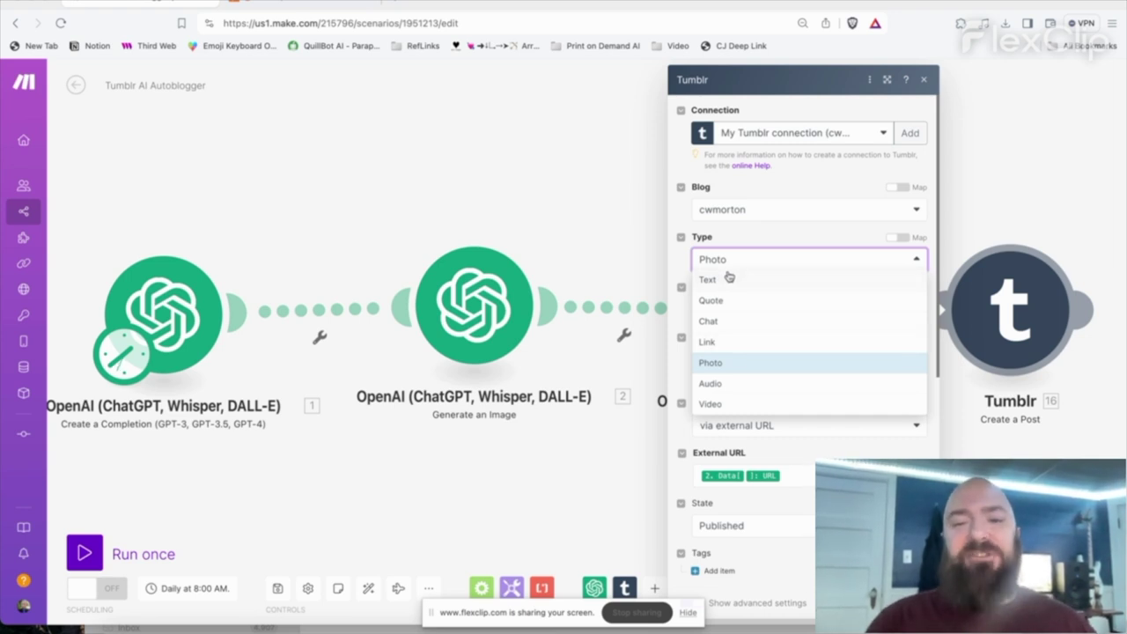
click(736, 363)
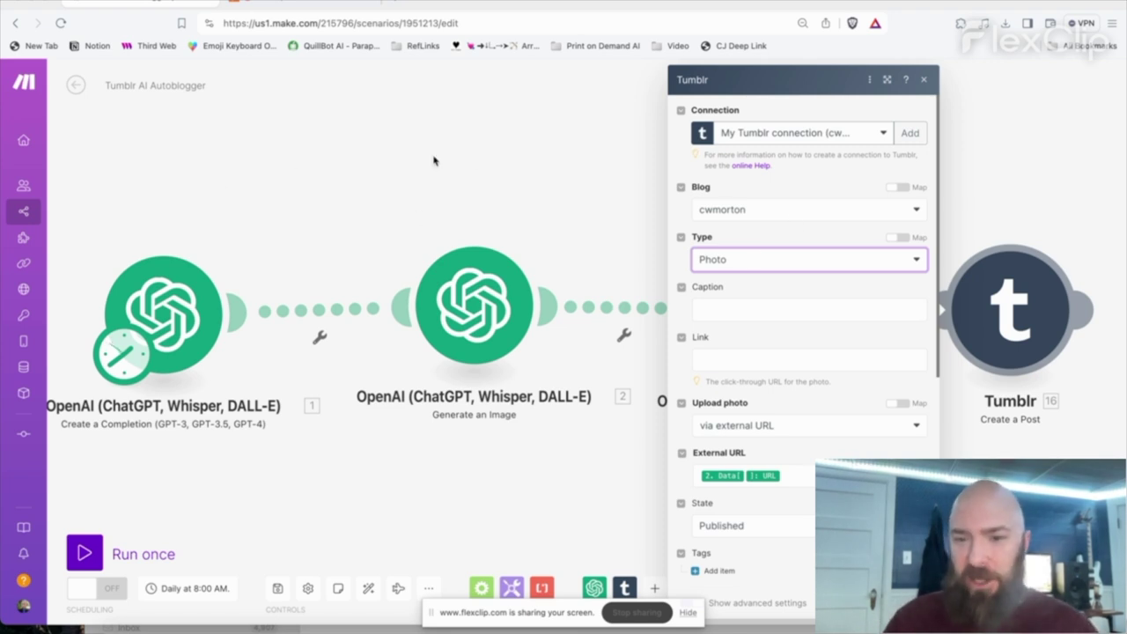
click(736, 265)
click(731, 279)
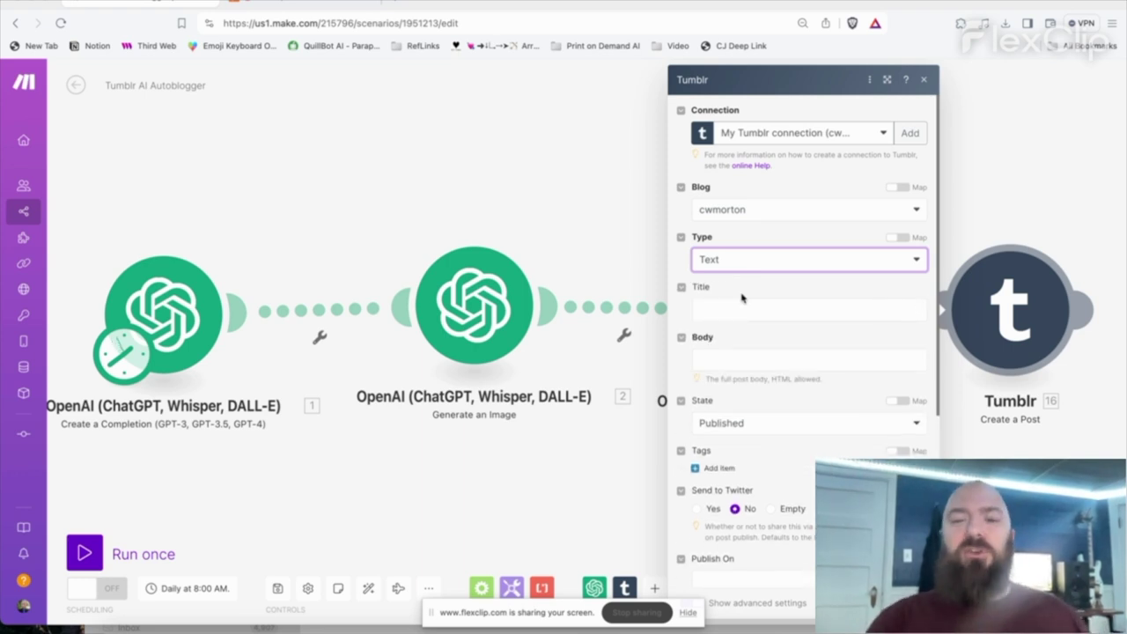
click(724, 359)
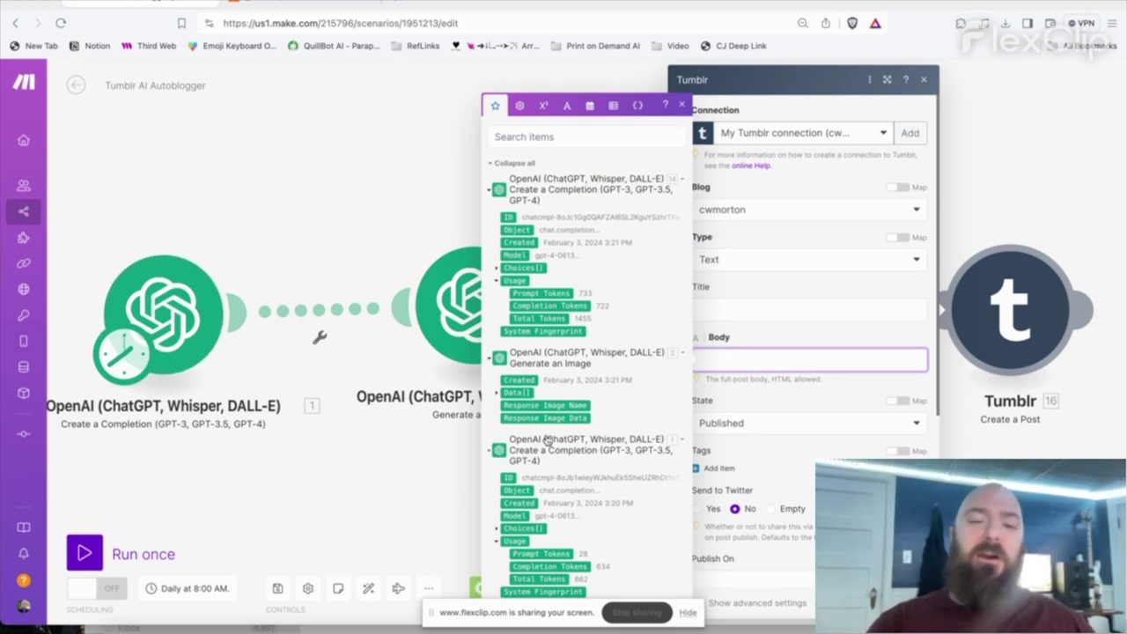
click(771, 280)
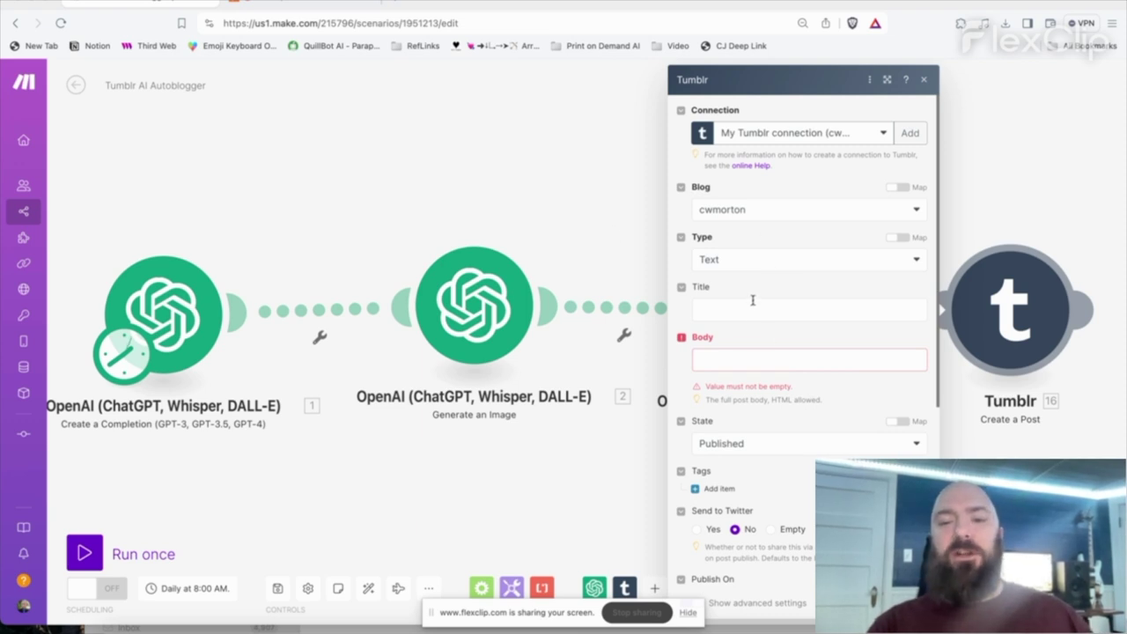
- Map the third module's Choices Message Content into the post Title
click(753, 301)
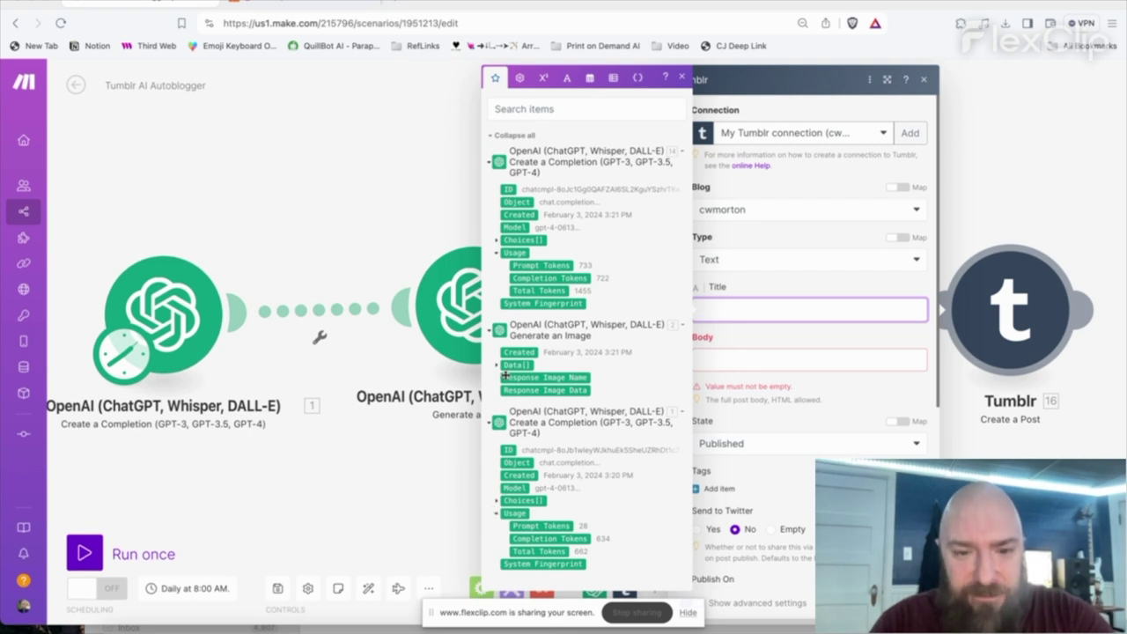
click(497, 501)
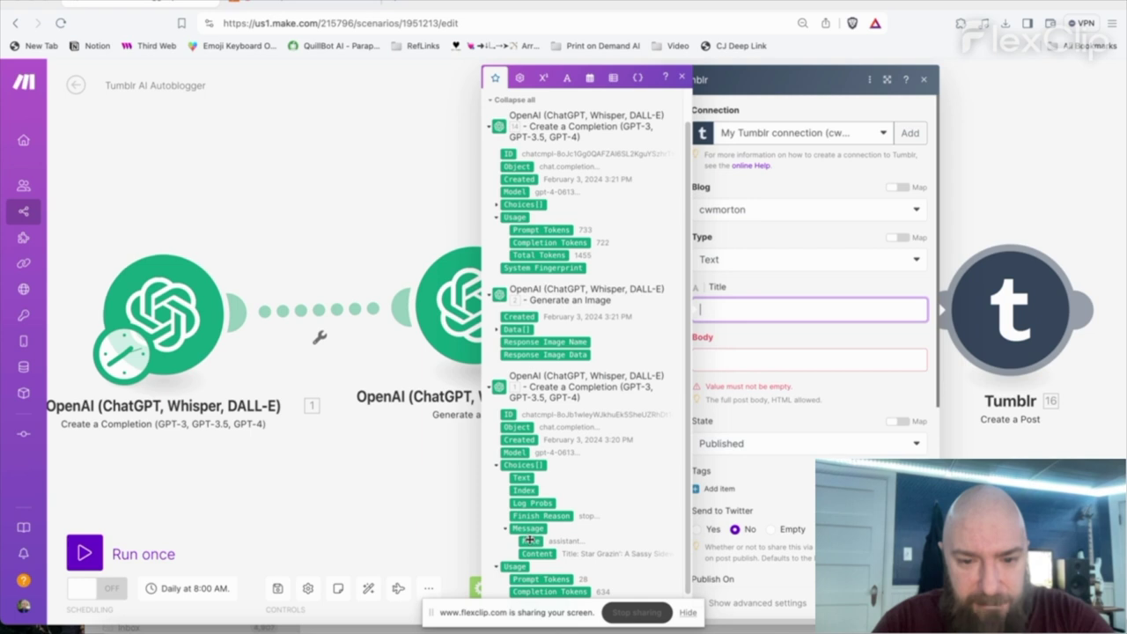
click(529, 540)
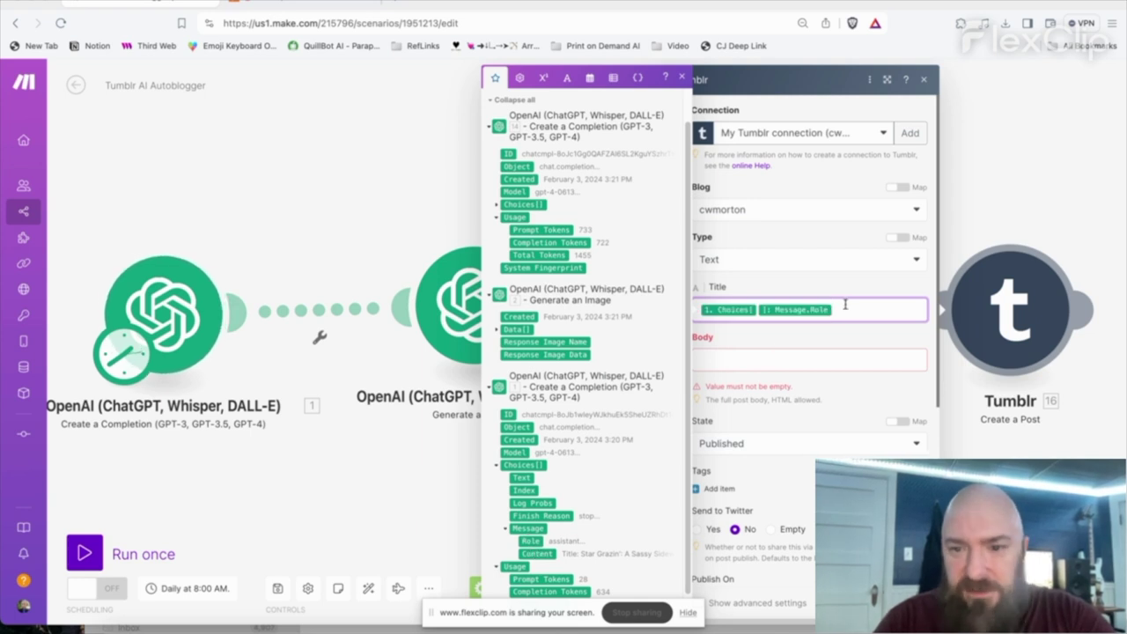
key(BackSpace)
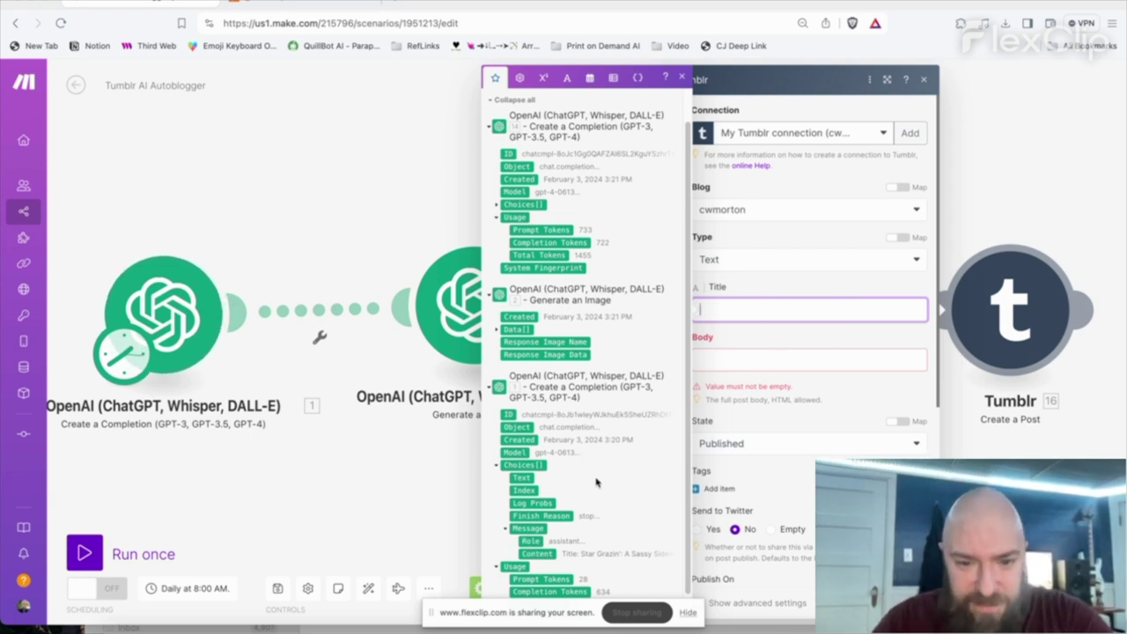
click(537, 553)
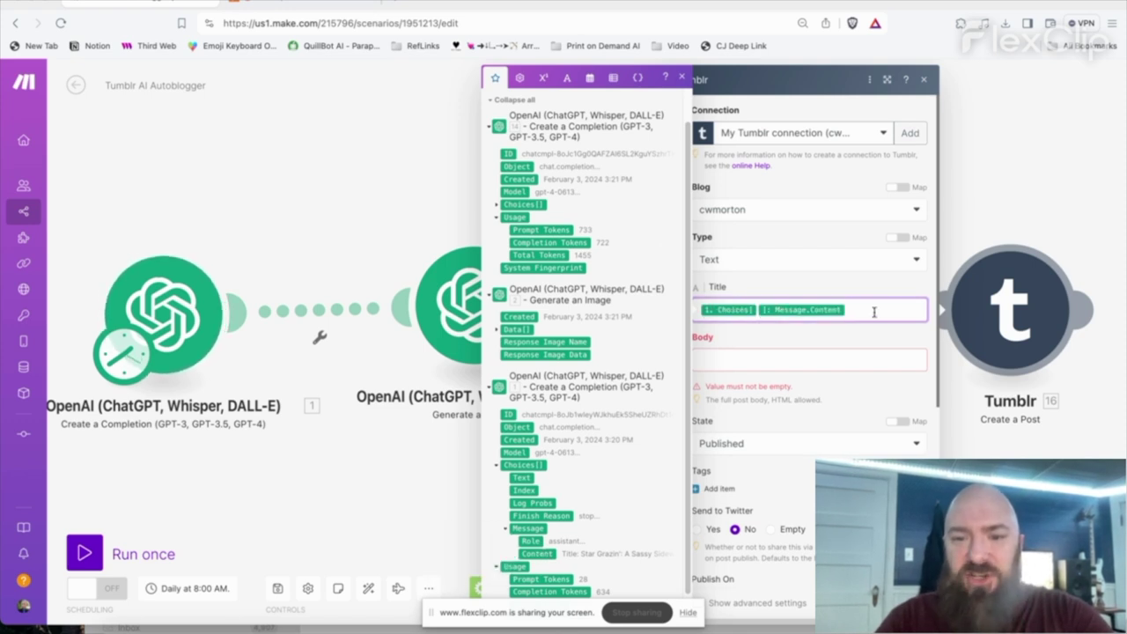
- Put the generated image's Data URL into the post Body
click(761, 355)
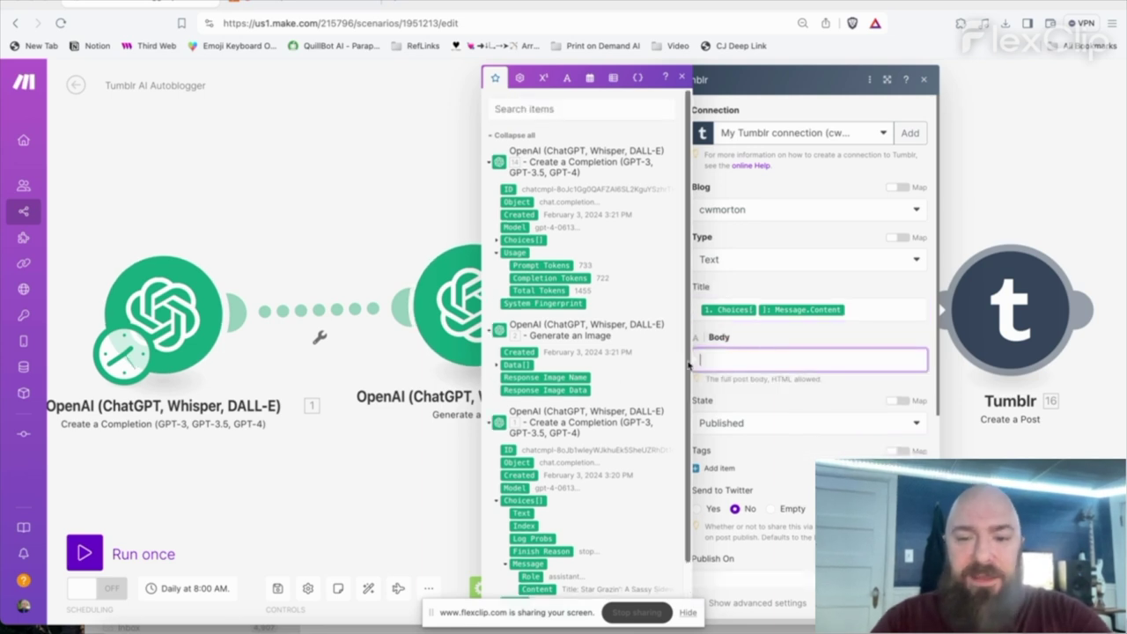
scroll(576, 387, down, 2)
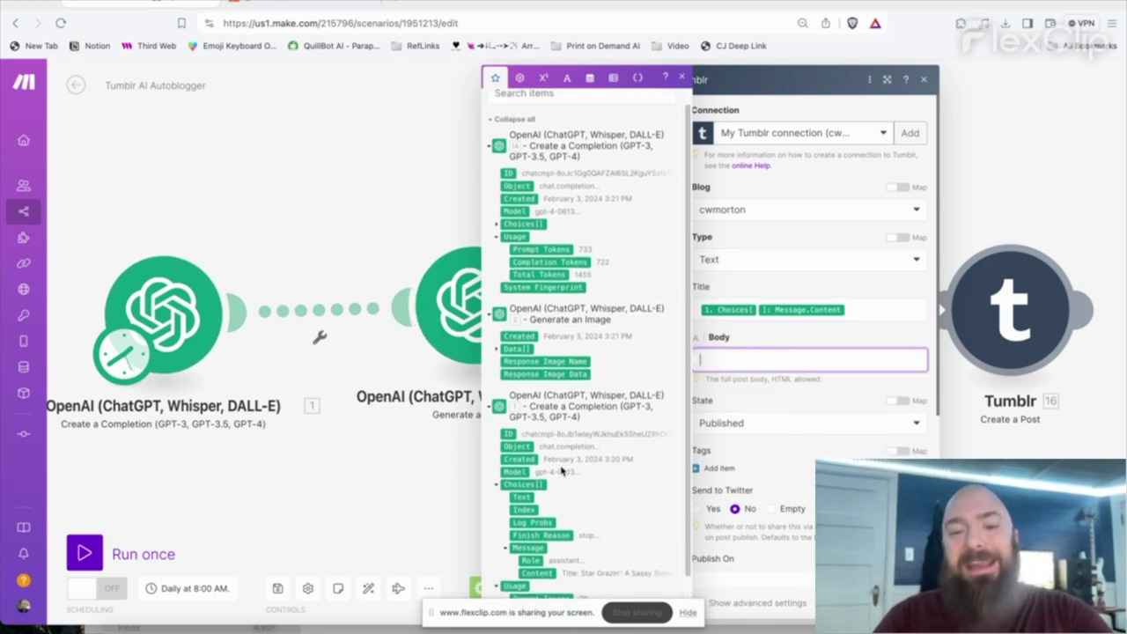
click(497, 345)
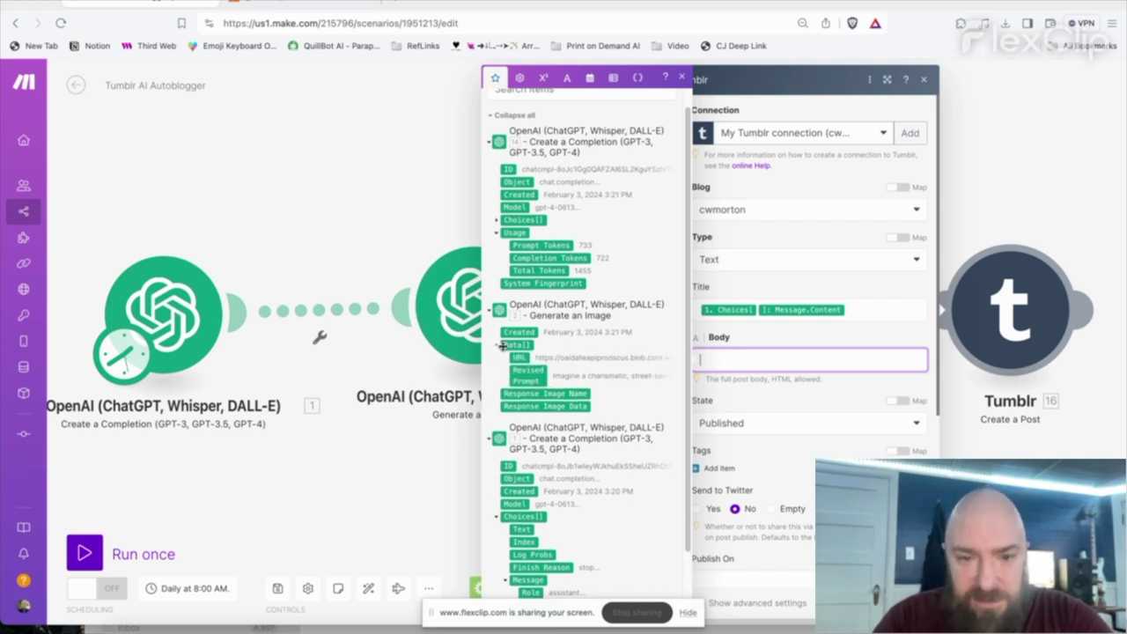
click(519, 357)
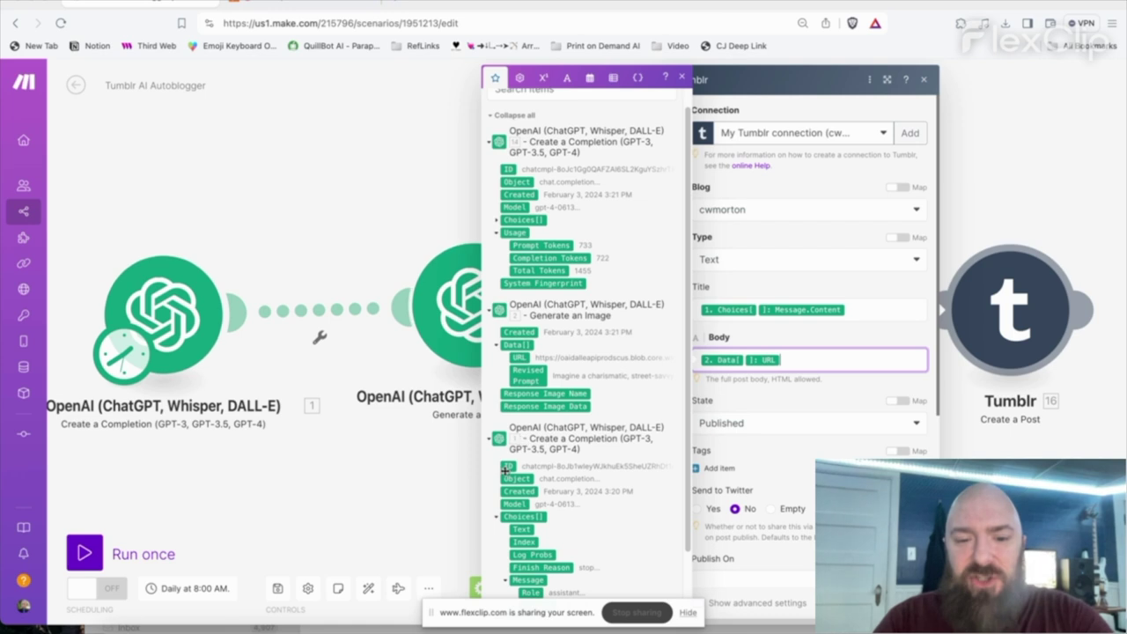
scroll(507, 522, down, 3)
scroll(507, 522, down, 1)
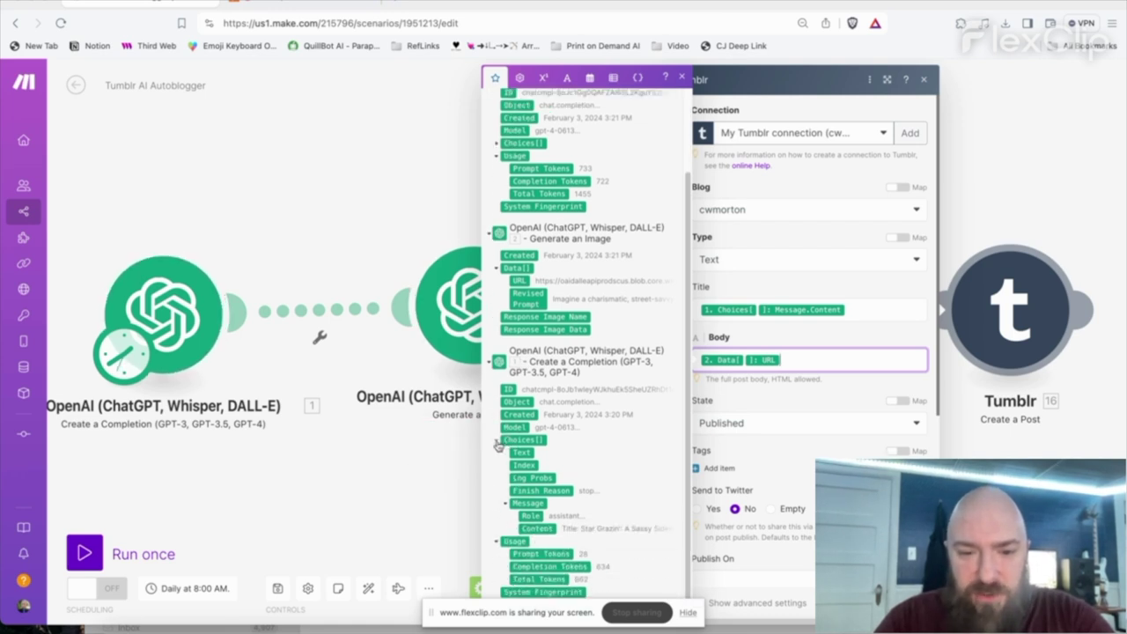
scroll(505, 130, up, 4)
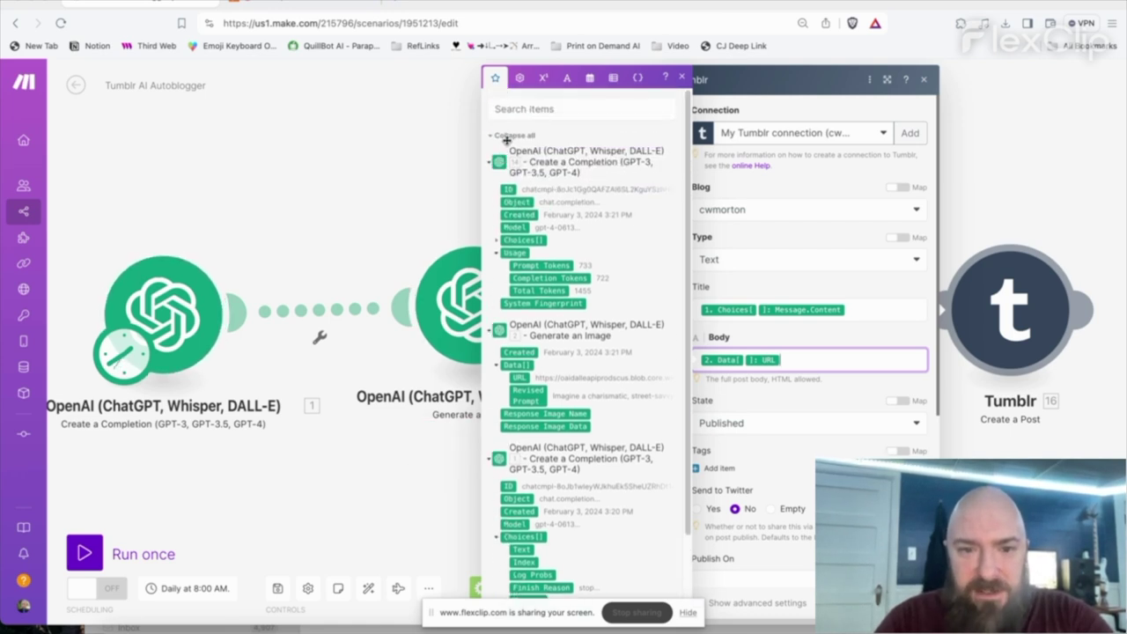
- Append 14. Choices[]: Message.Content to the Body after the URL, then run the scenario once
click(497, 241)
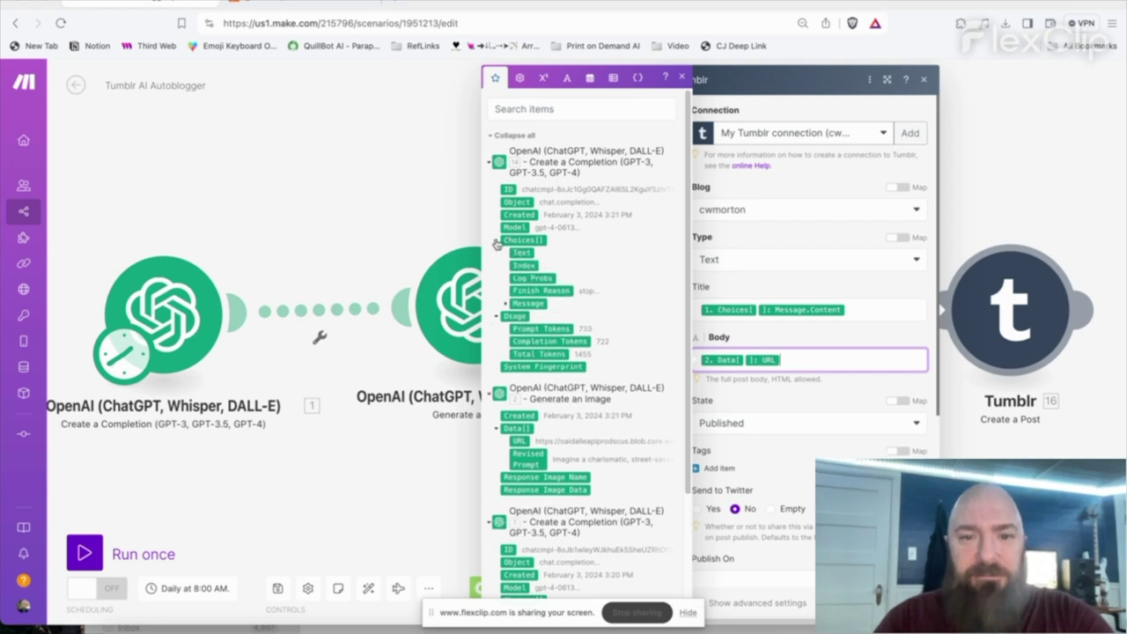
click(507, 304)
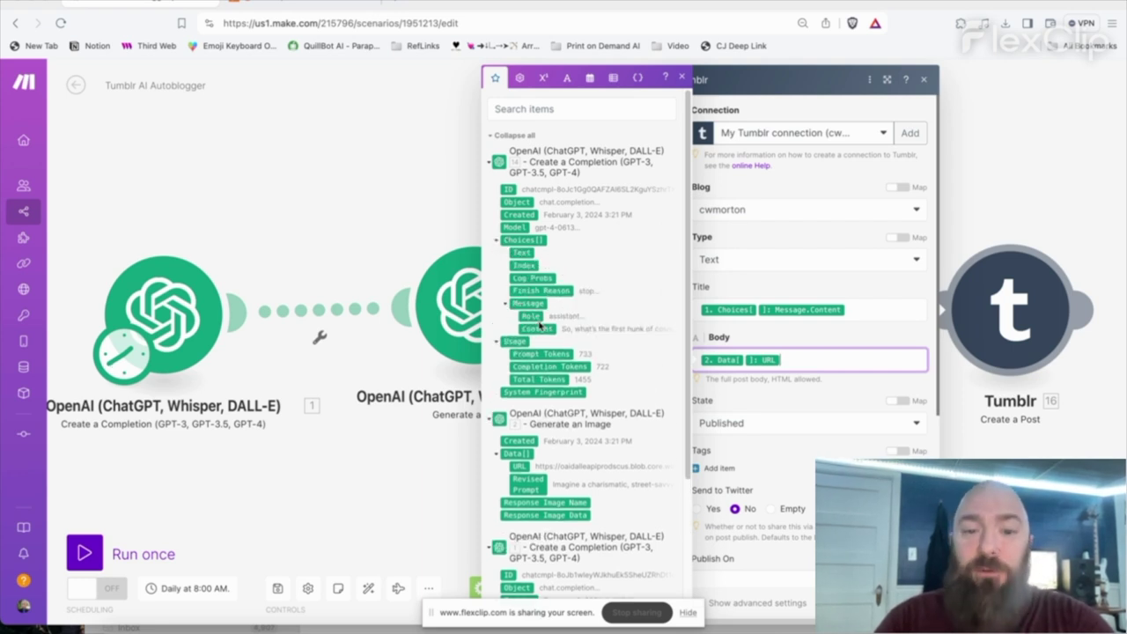
click(538, 327)
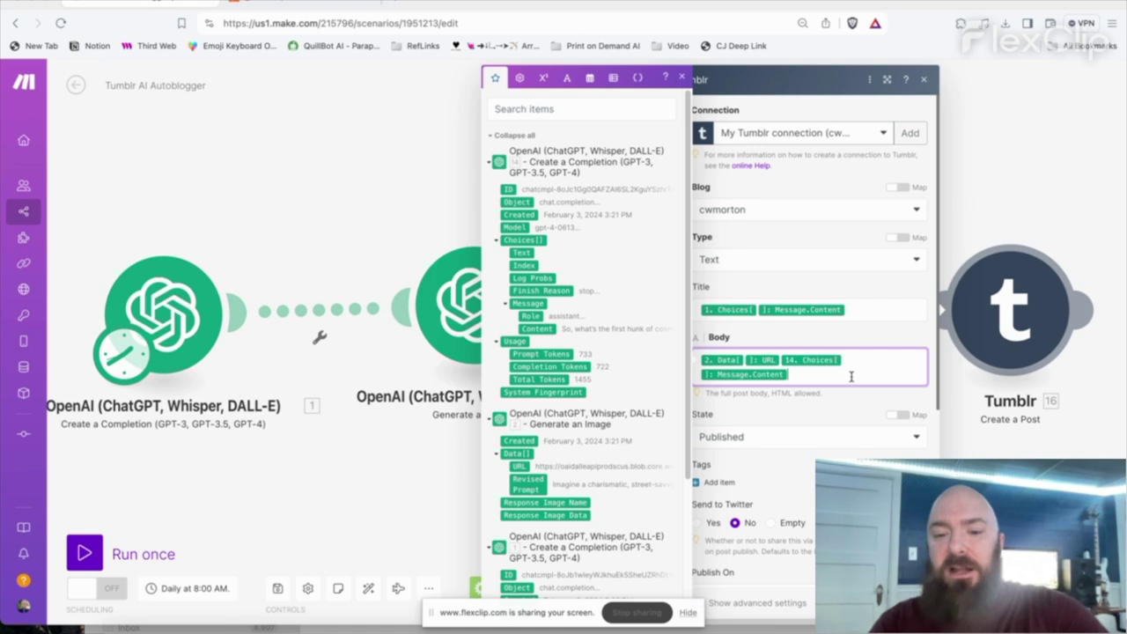
scroll(801, 483, down, 1)
click(794, 408)
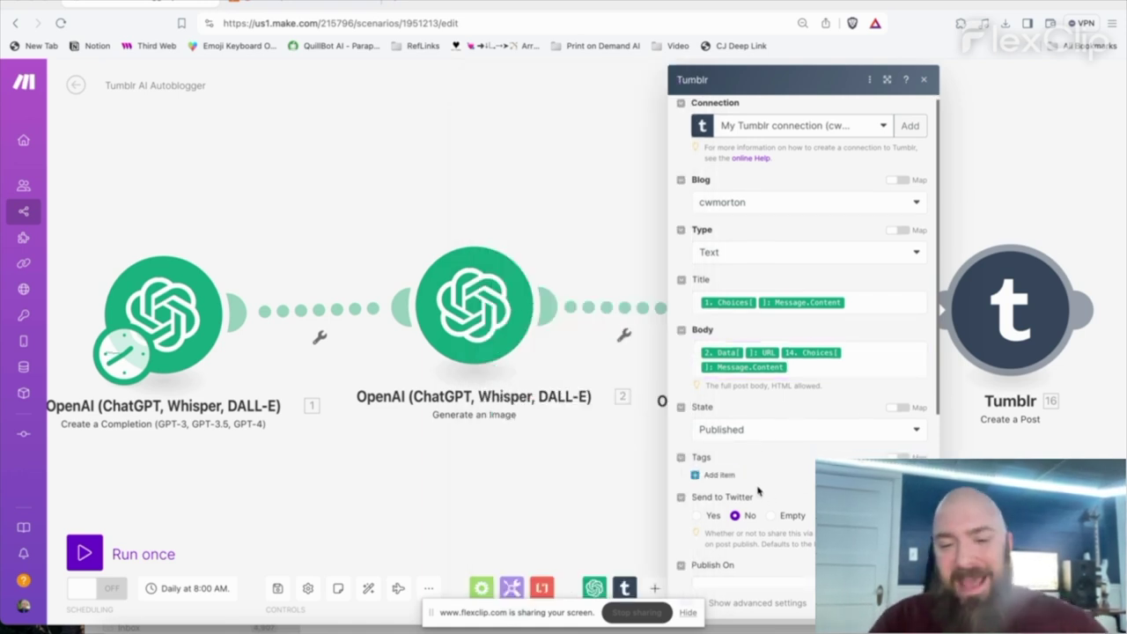
scroll(791, 486, down, 3)
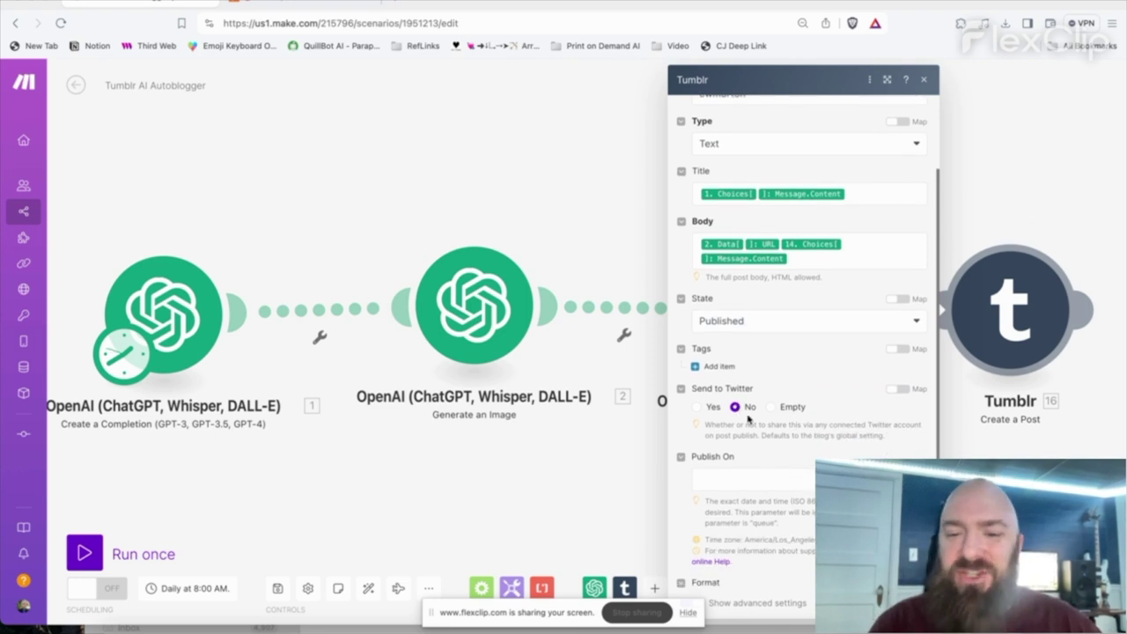
scroll(749, 457, down, 4)
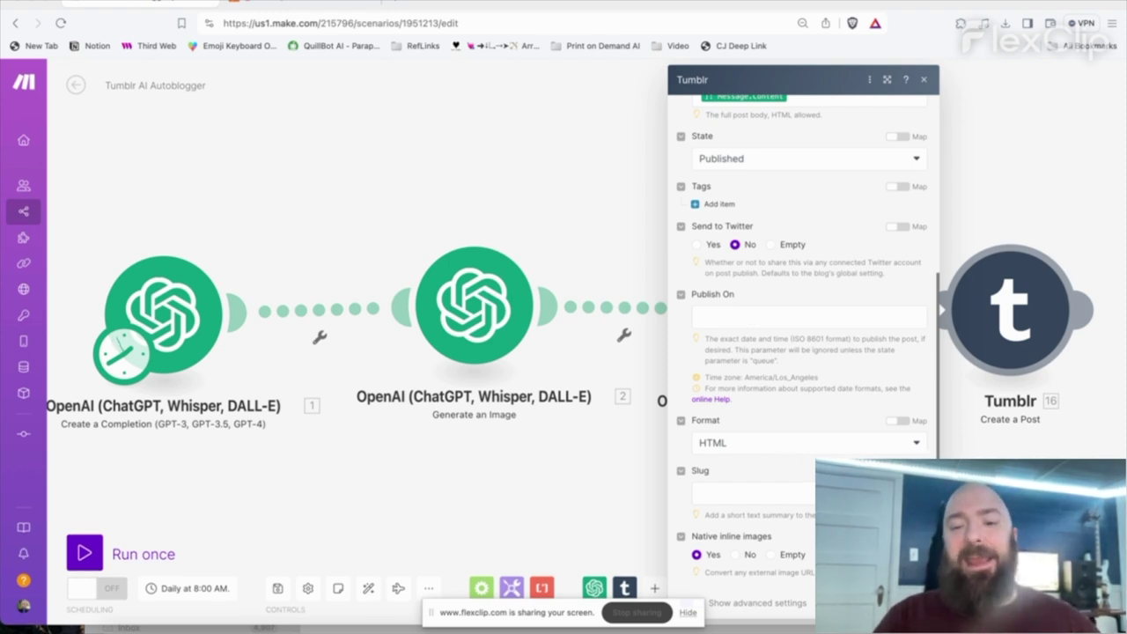
click(496, 459)
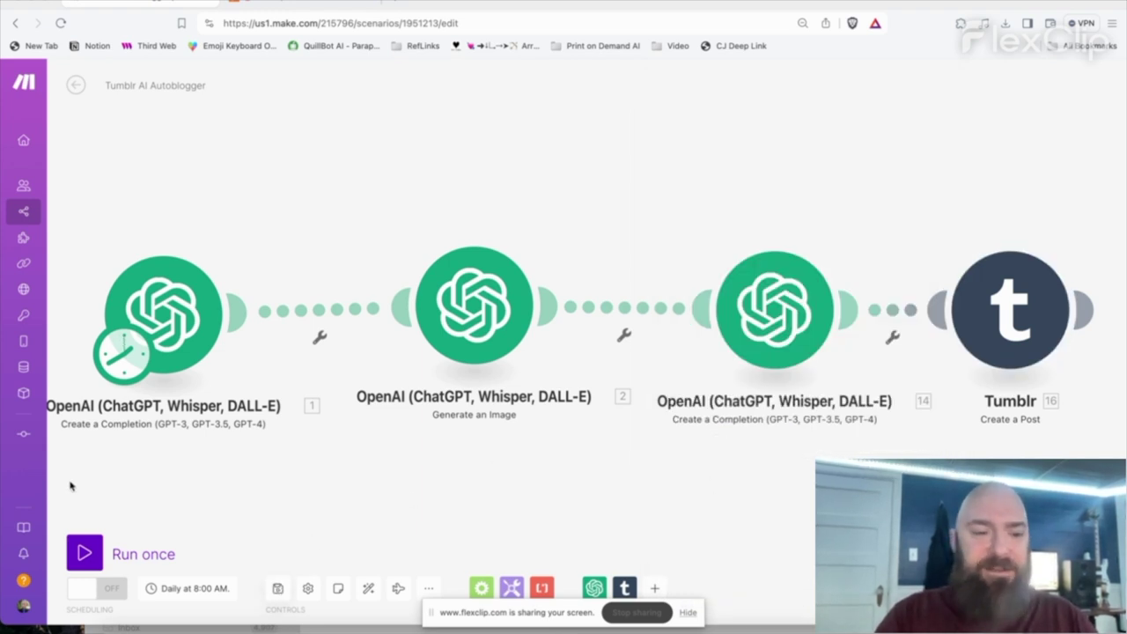
click(85, 553)
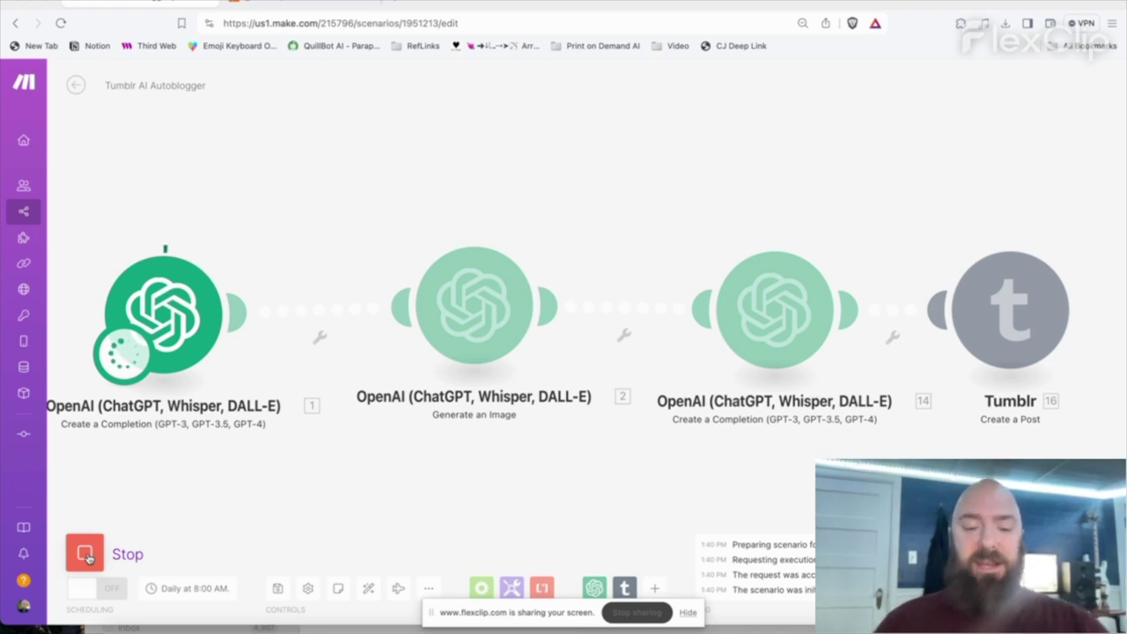
- Search for tumblr in a new browser tab and open the Tumblr website
key(ctrl+t)
text(tumb)
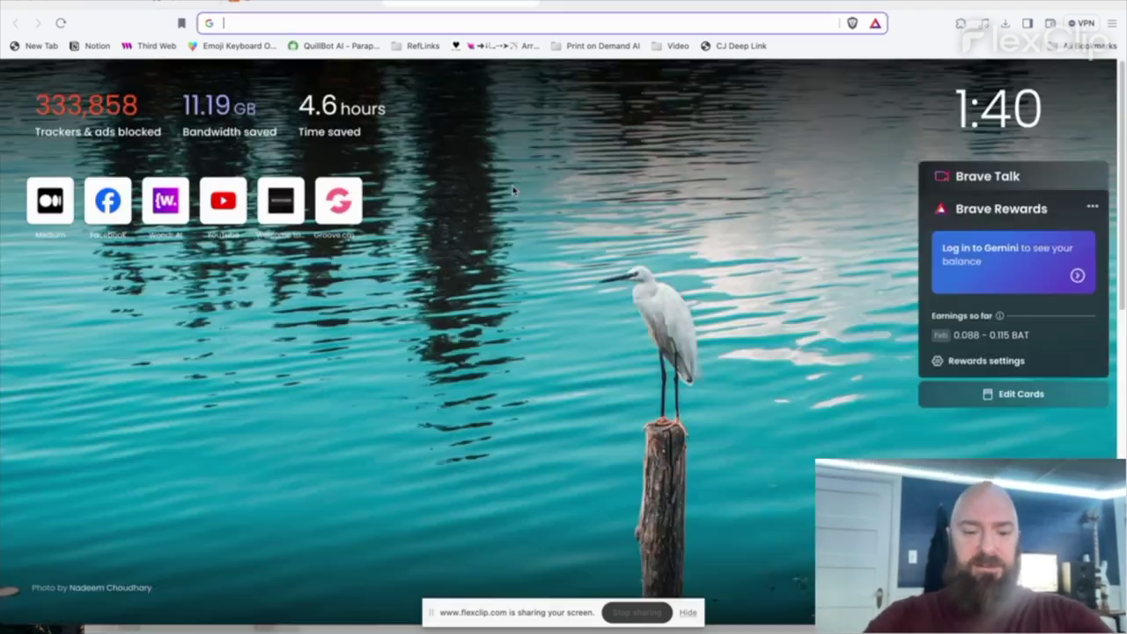
text(lr)
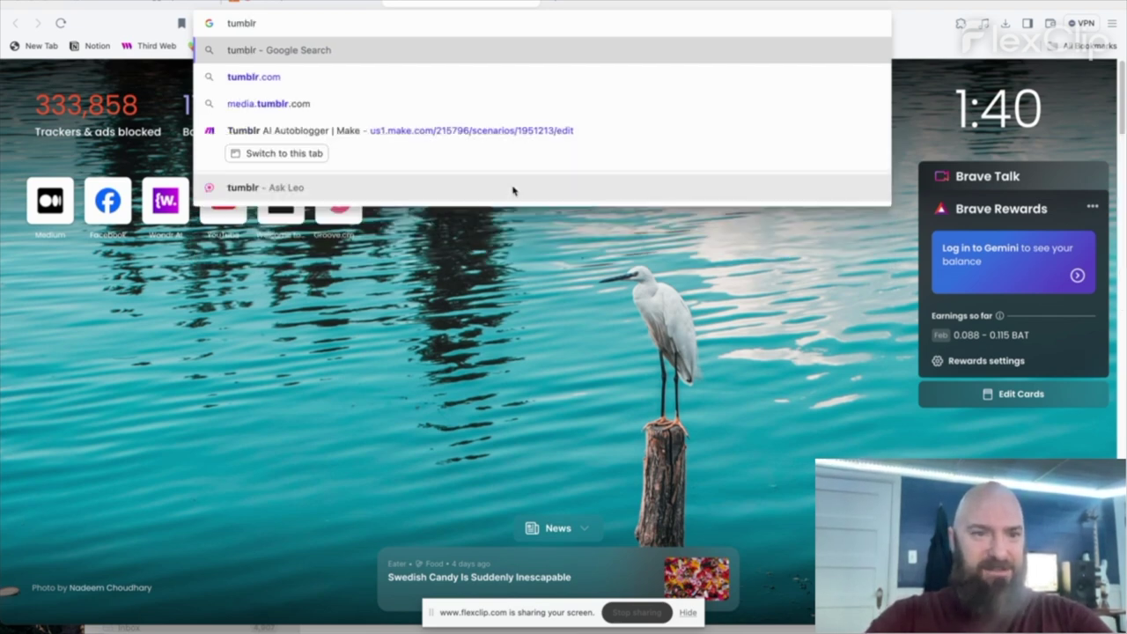
key(Return)
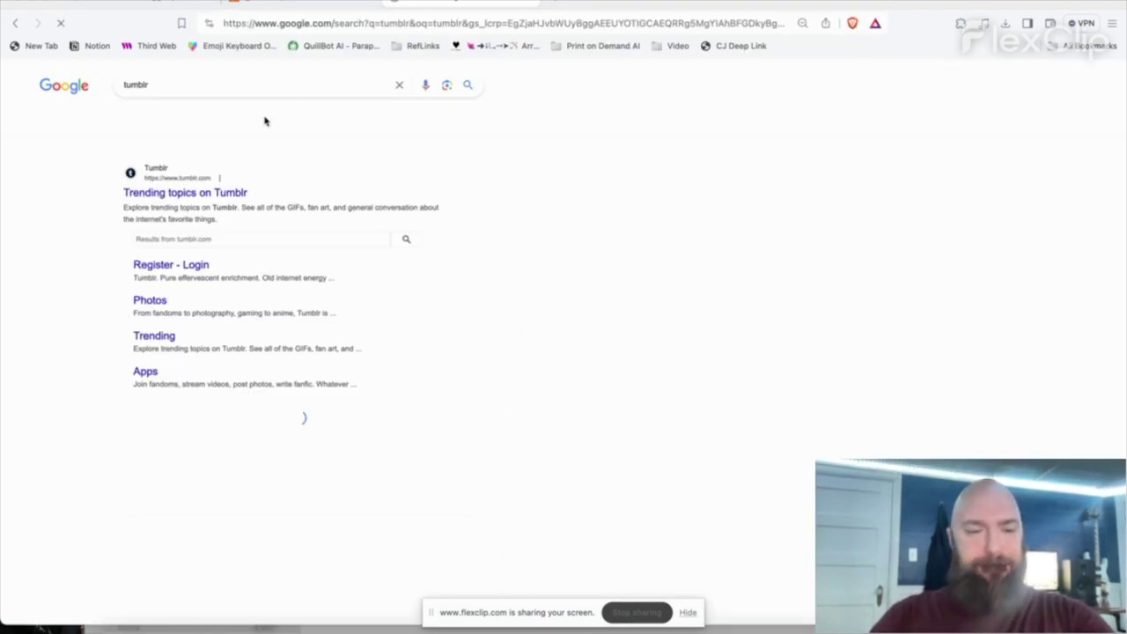
click(220, 194)
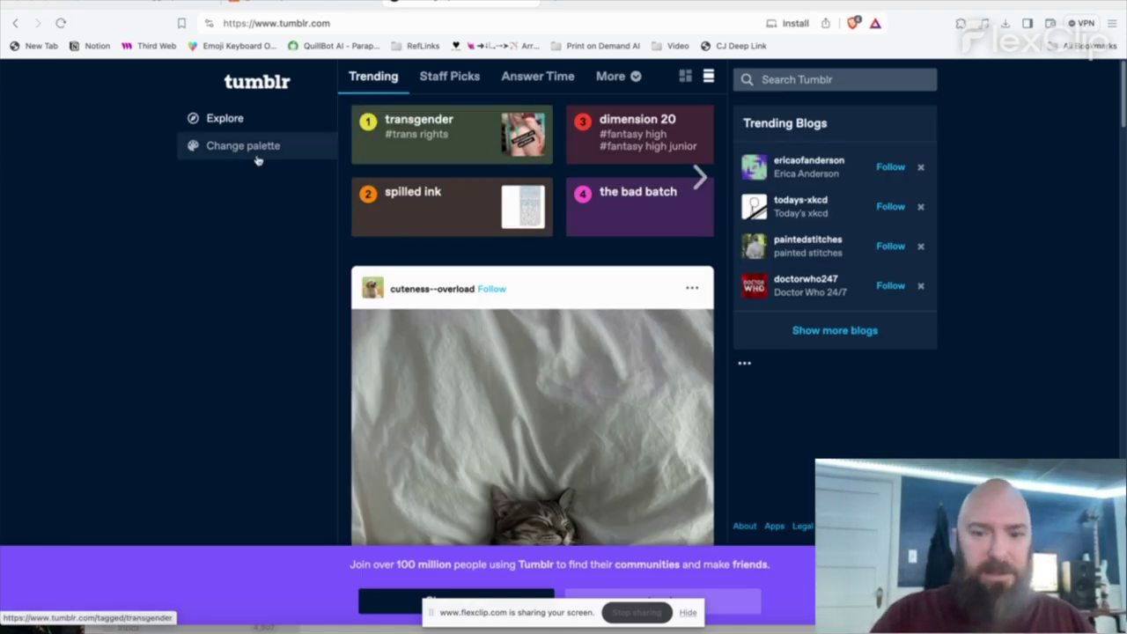
- Log in with the account email and password, retyping the password after the first attempt
click(685, 612)
click(659, 604)
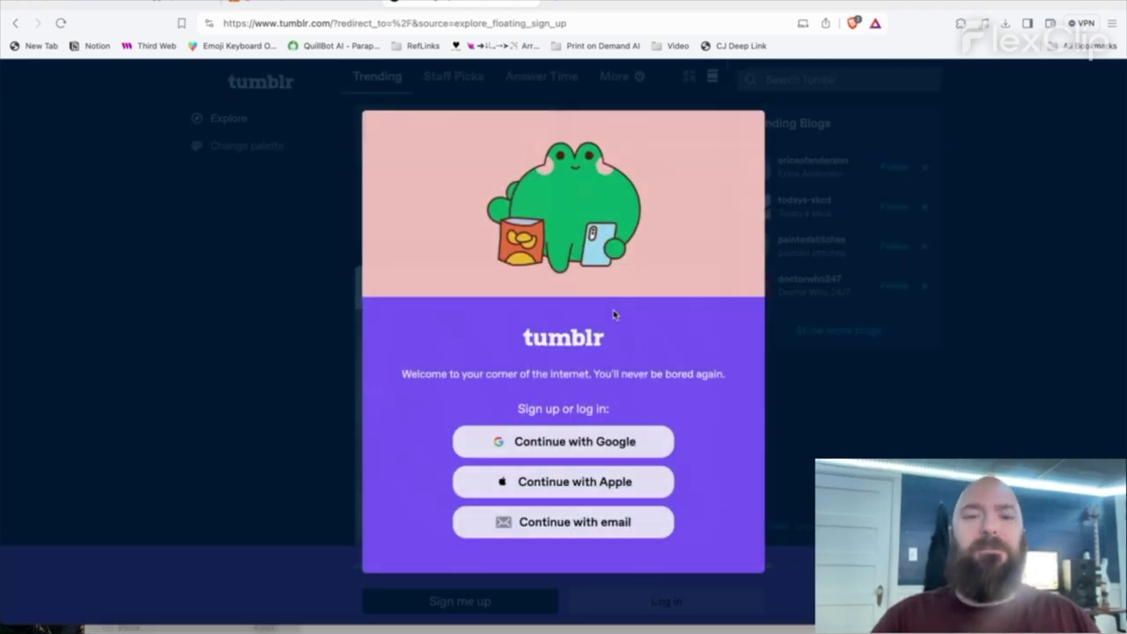
click(638, 535)
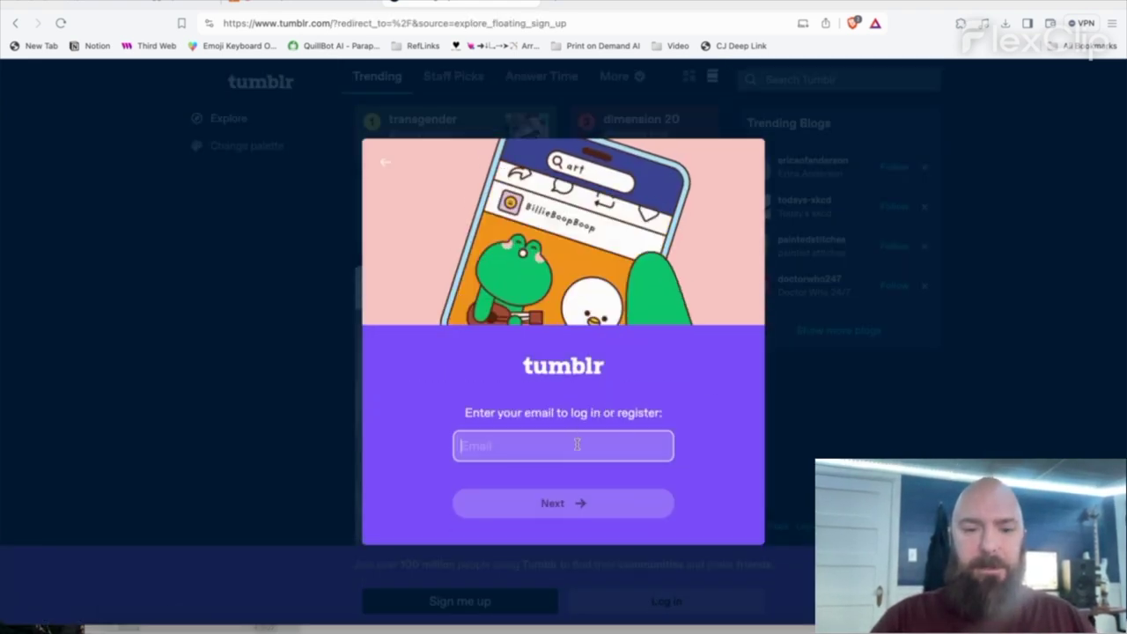
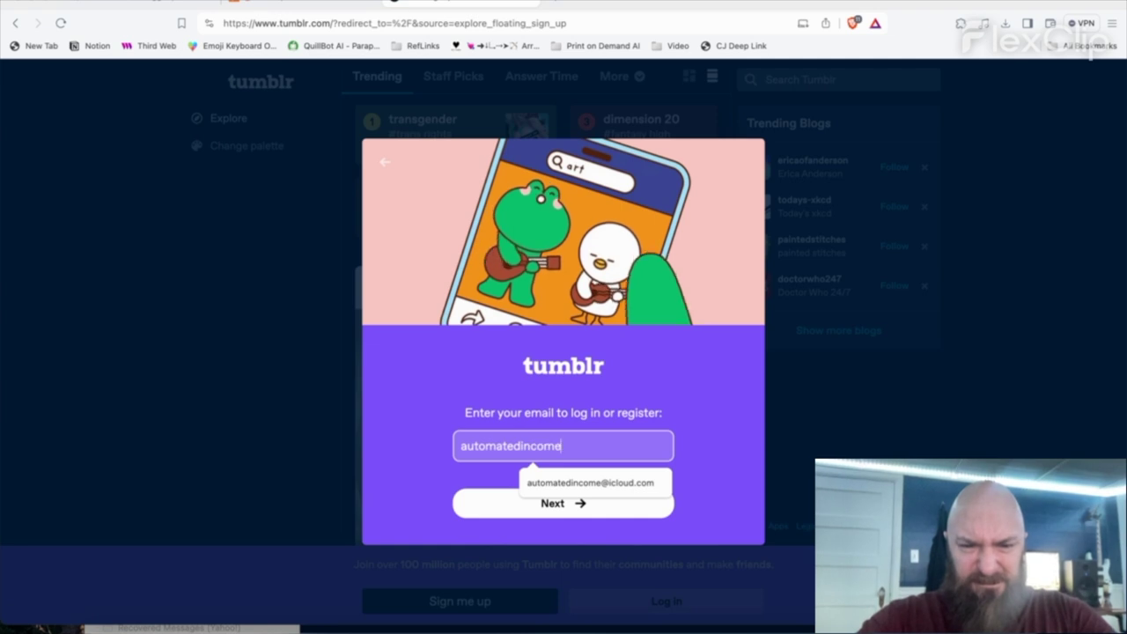
click(573, 484)
key(Return)
text(••••••••)
key(Return)
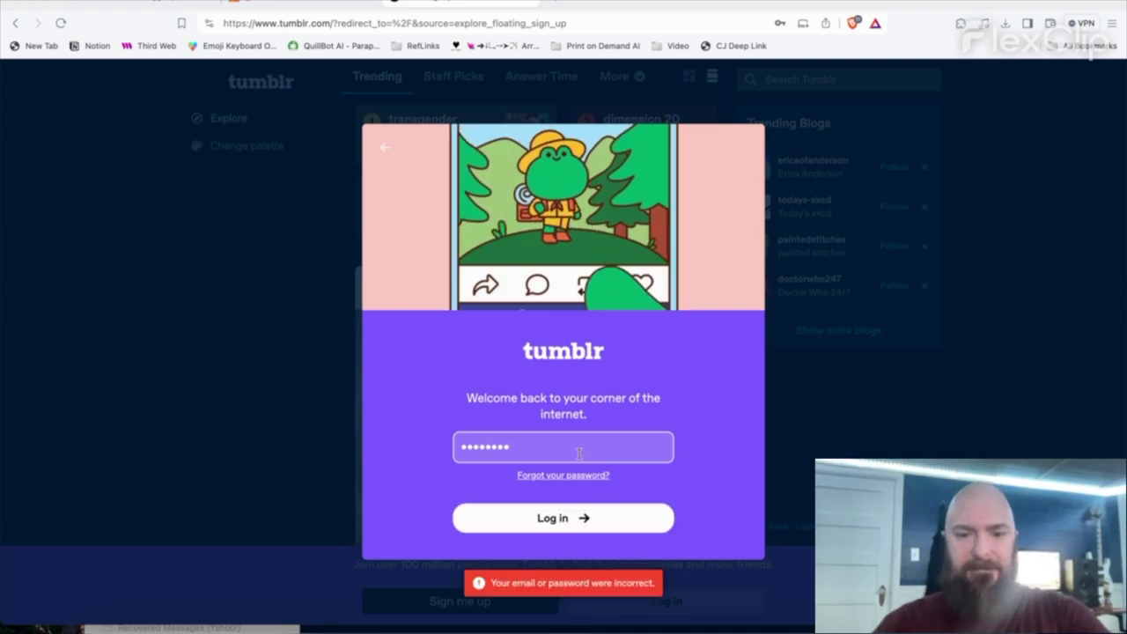
key(super+a)
text(••••••••••)
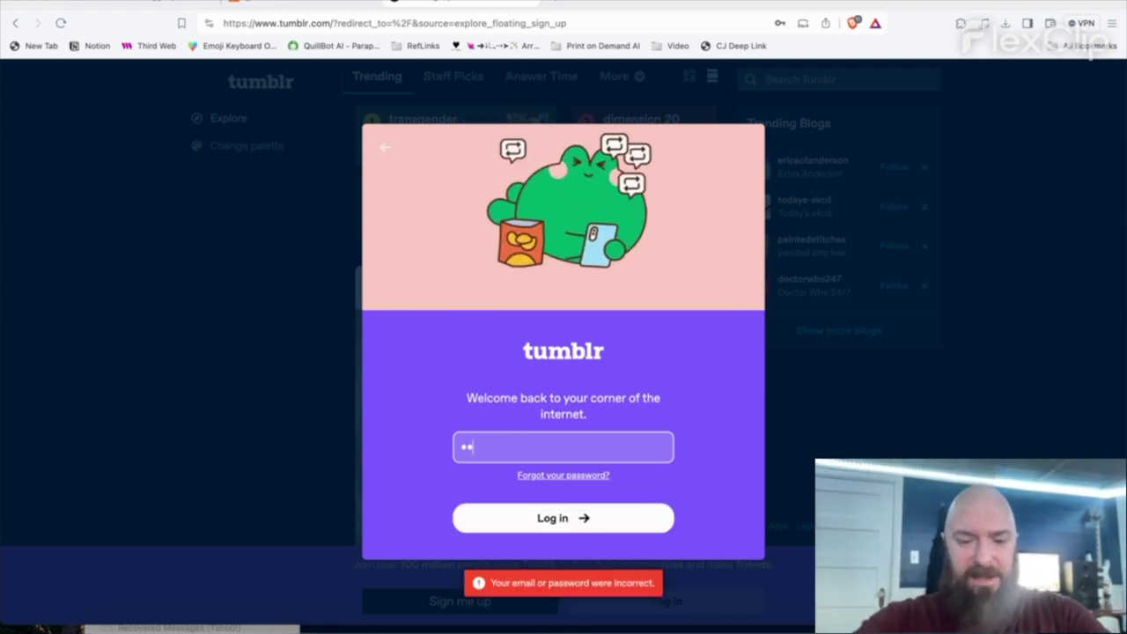
key(Return)
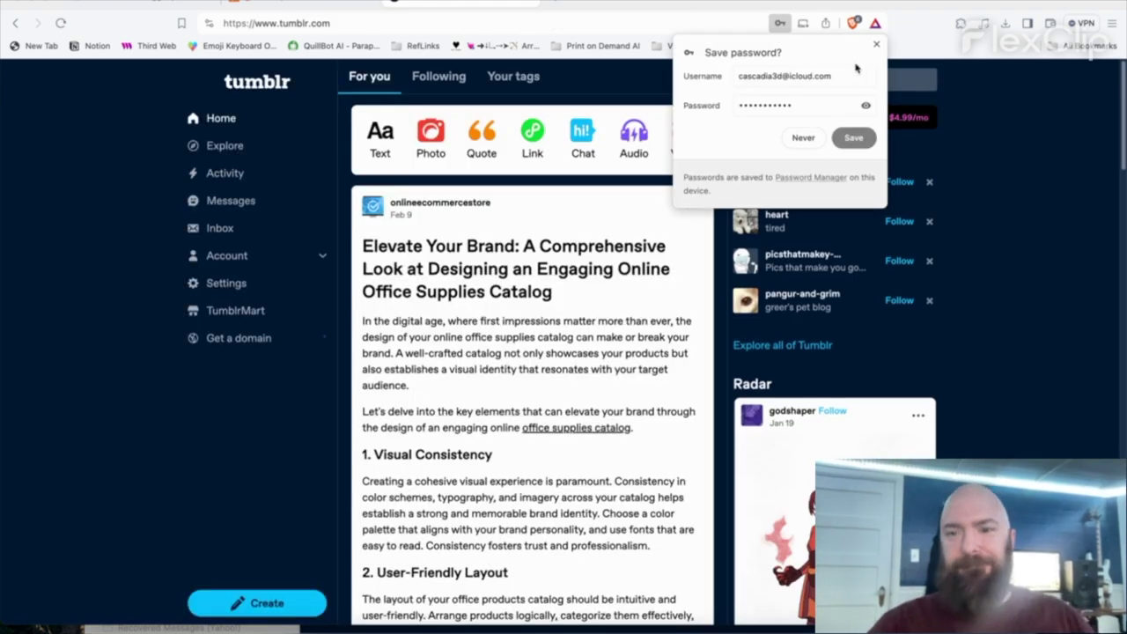
- Save the browser password, check the finished Make run, then open the Tumblr blog's own page
click(854, 137)
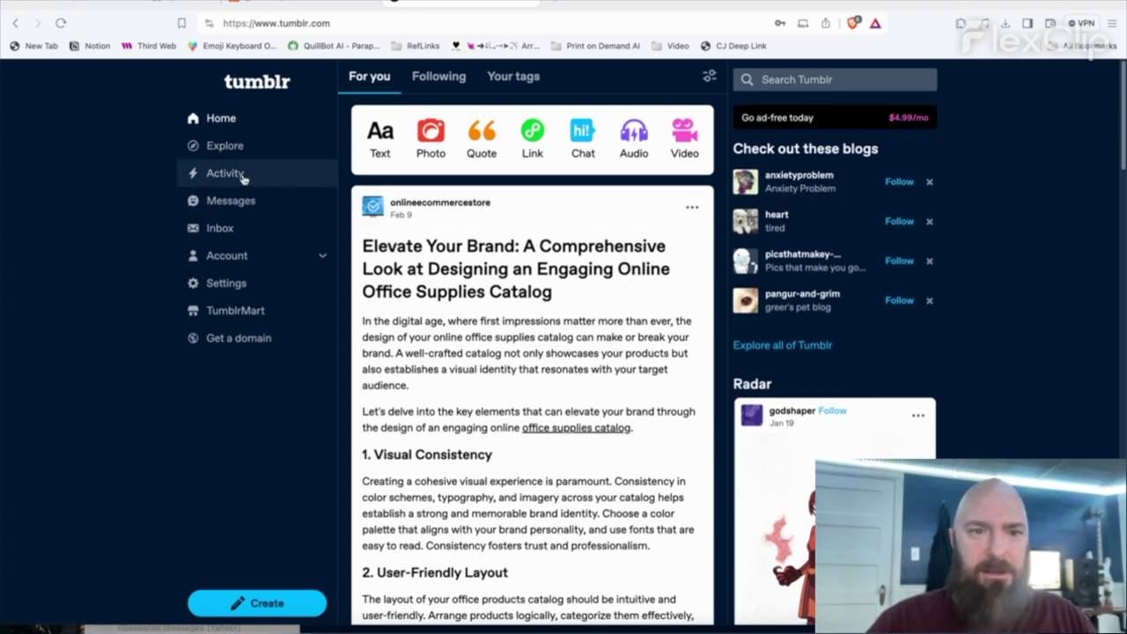
click(154, 3)
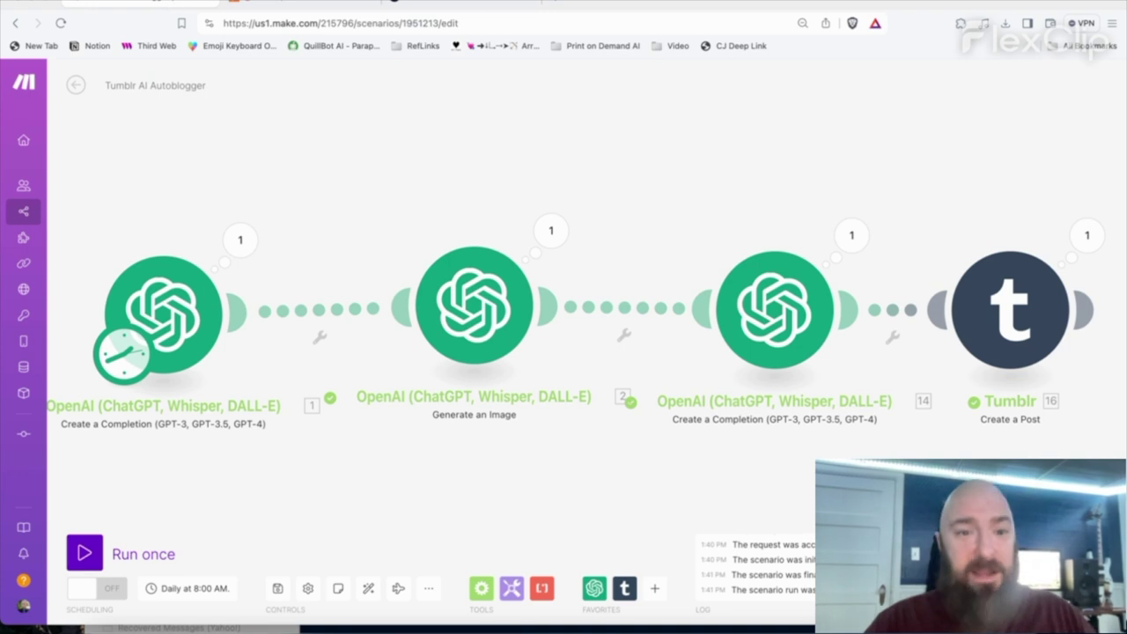
click(456, 4)
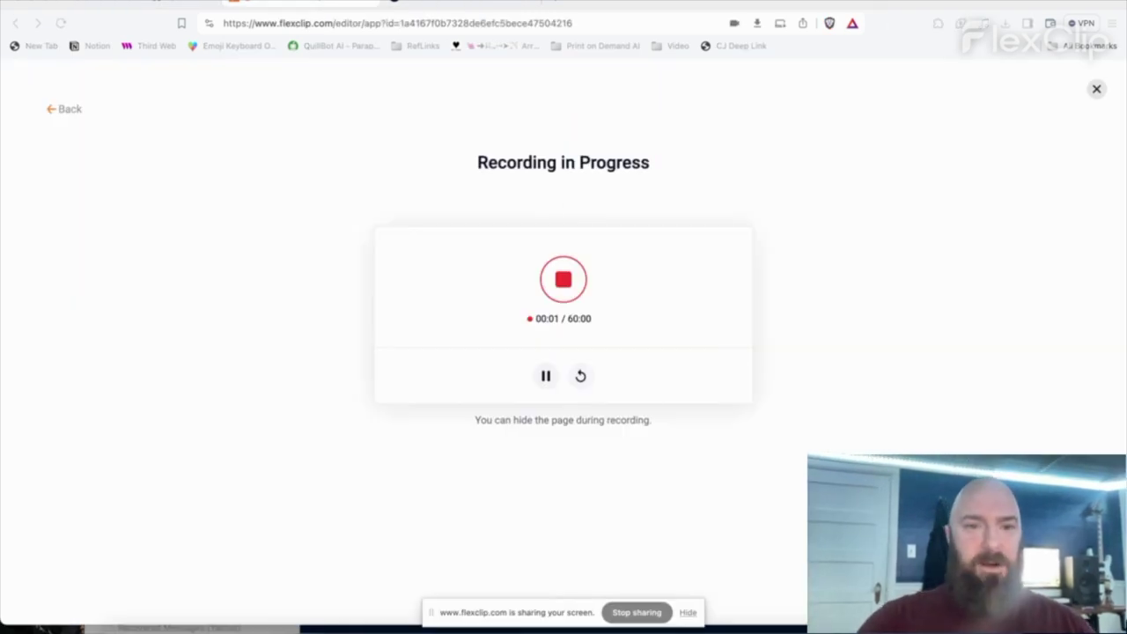
click(422, 10)
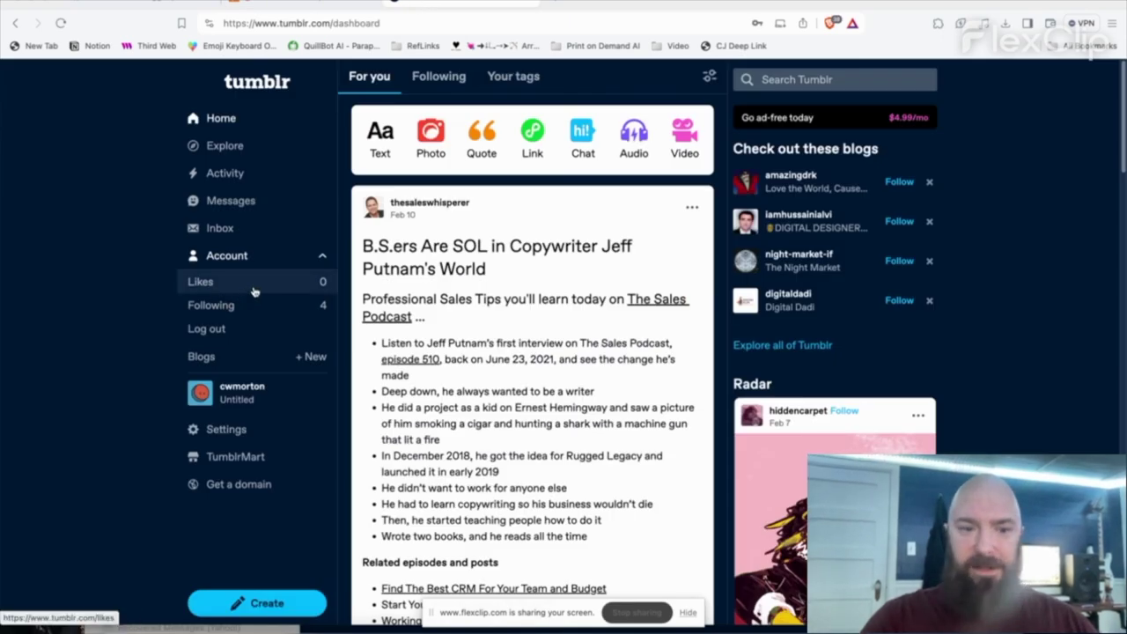
click(277, 402)
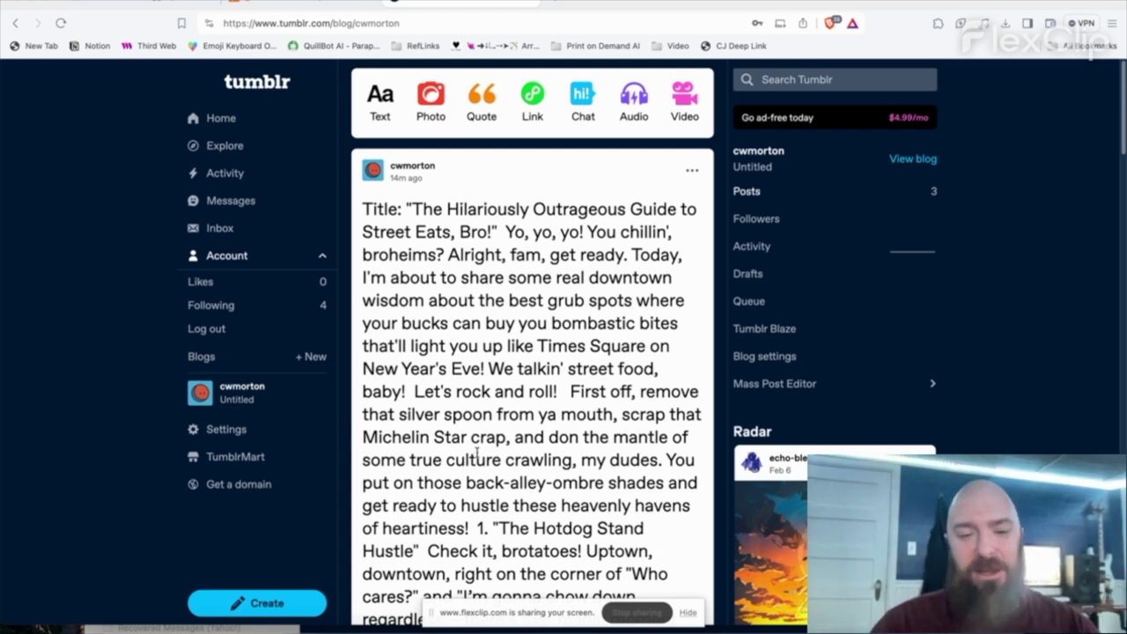
scroll(476, 453, down, 3)
scroll(476, 453, down, 15)
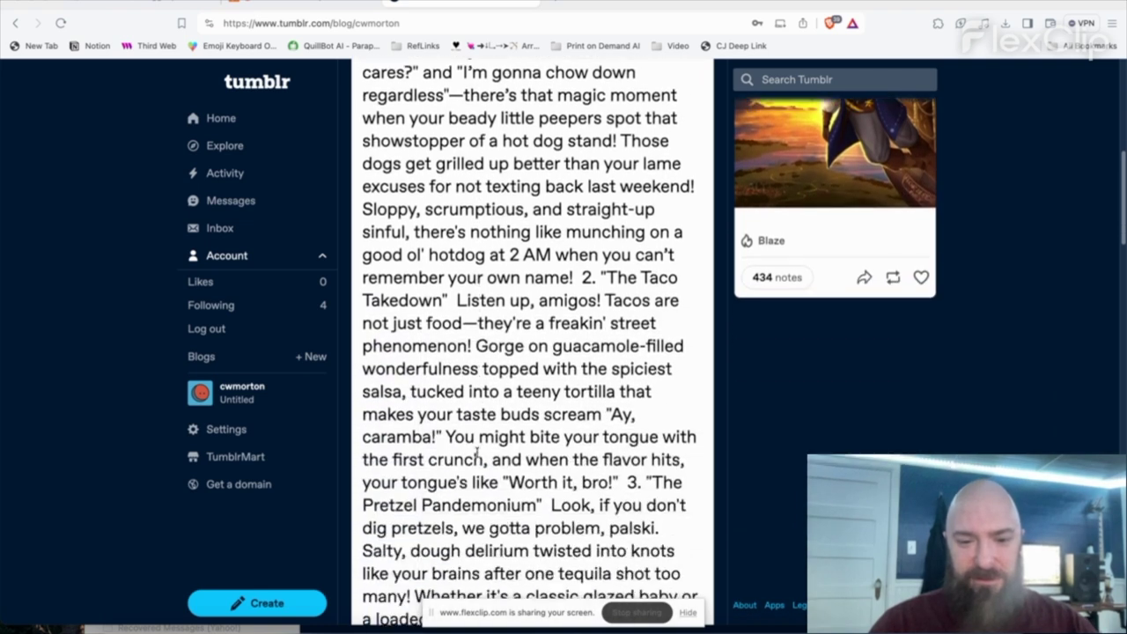
scroll(476, 452, down, 8)
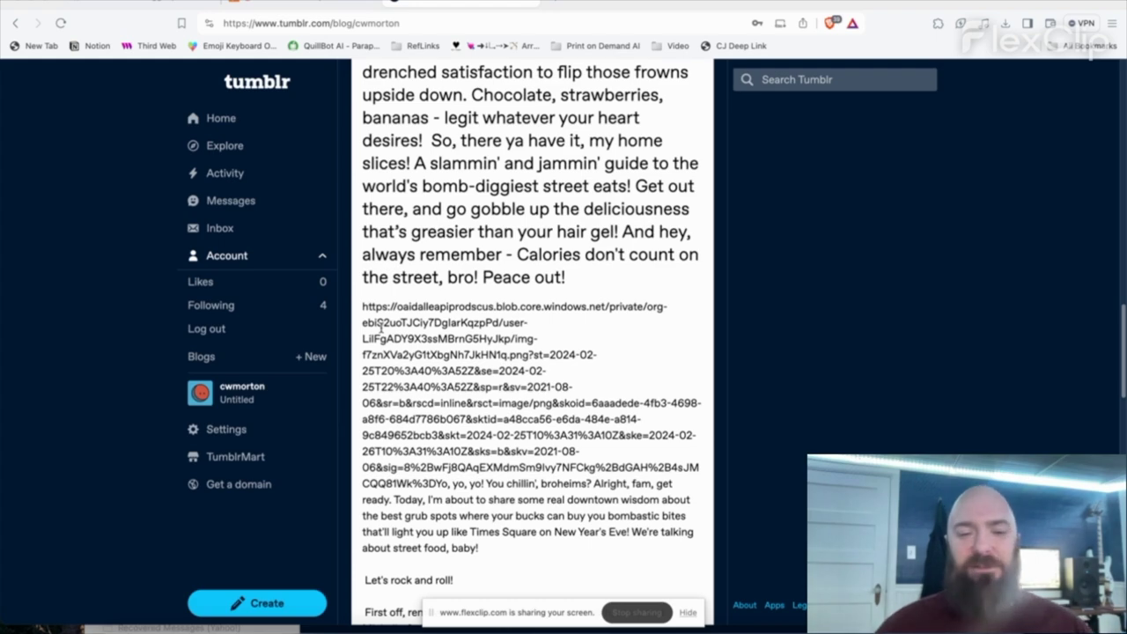
scroll(380, 328, up, 10)
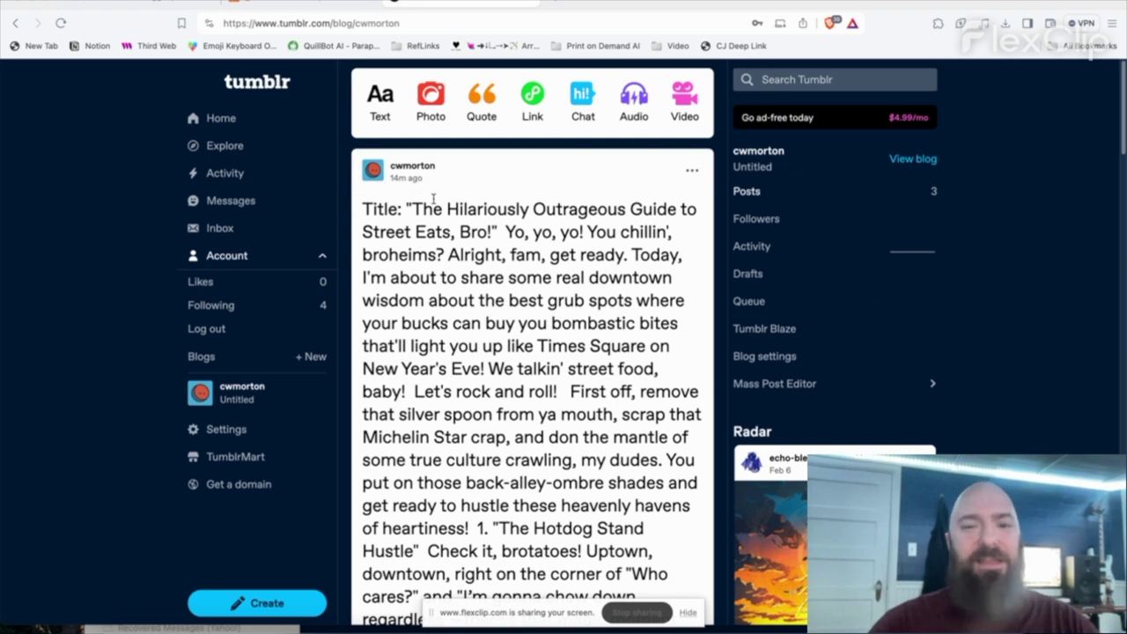
click(139, 3)
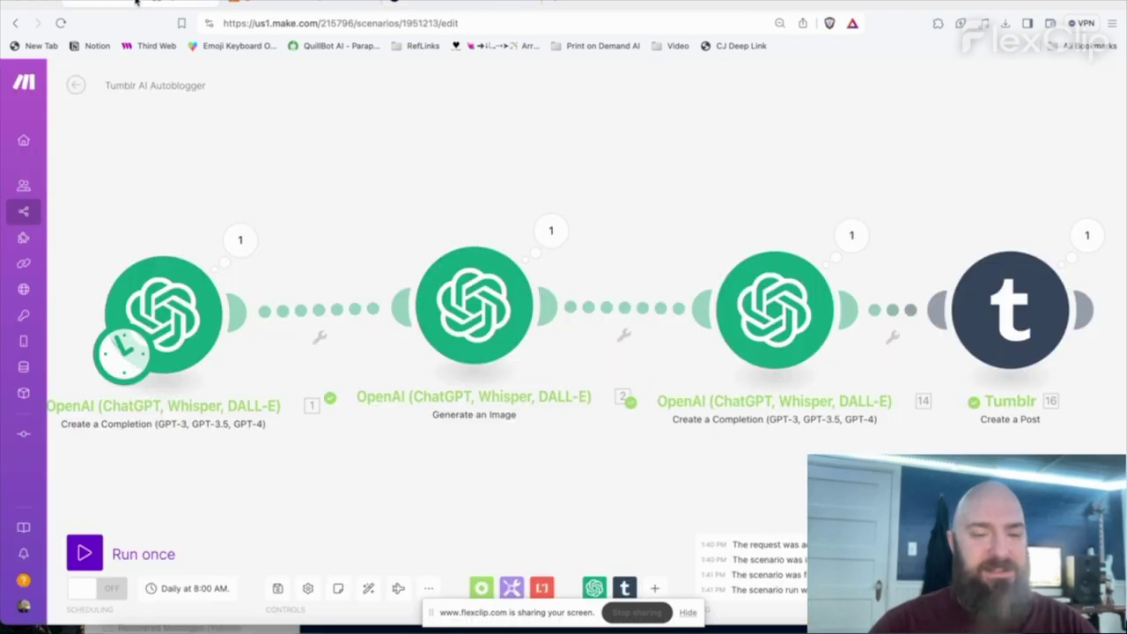
- Make the Tumblr post a Photo post with the caption 'Doobers'
click(477, 308)
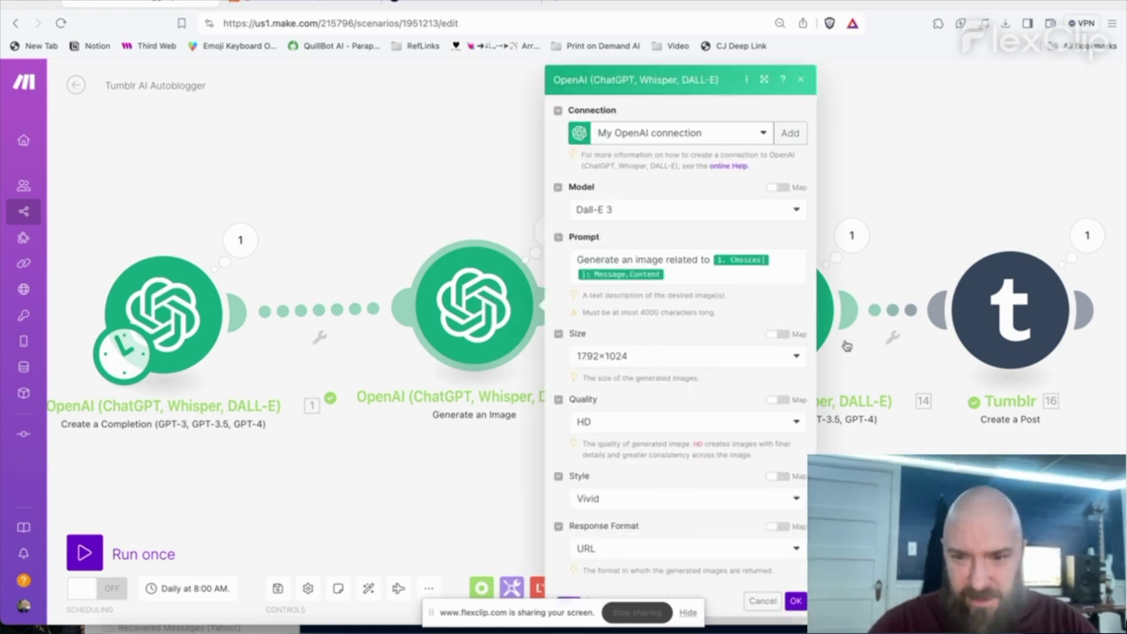
click(1019, 342)
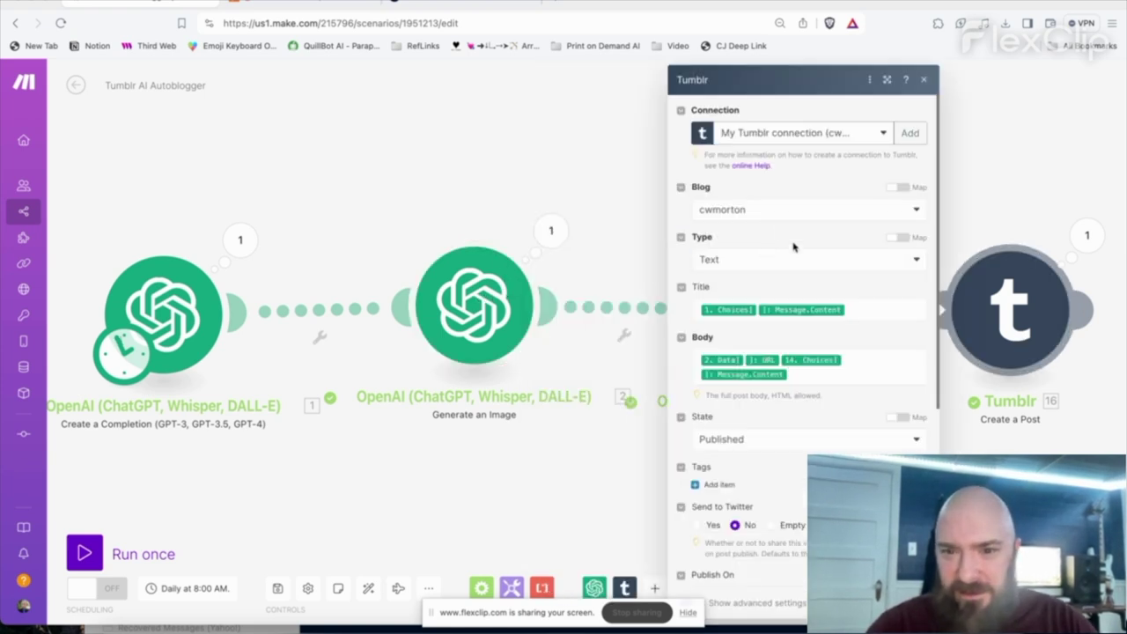
click(739, 263)
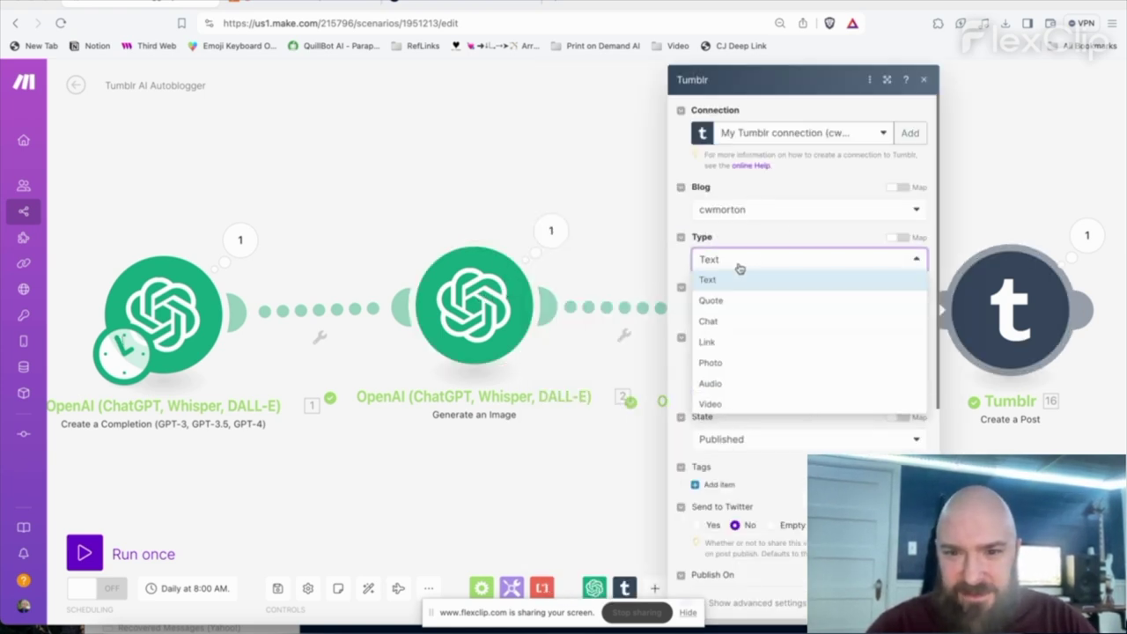
click(736, 364)
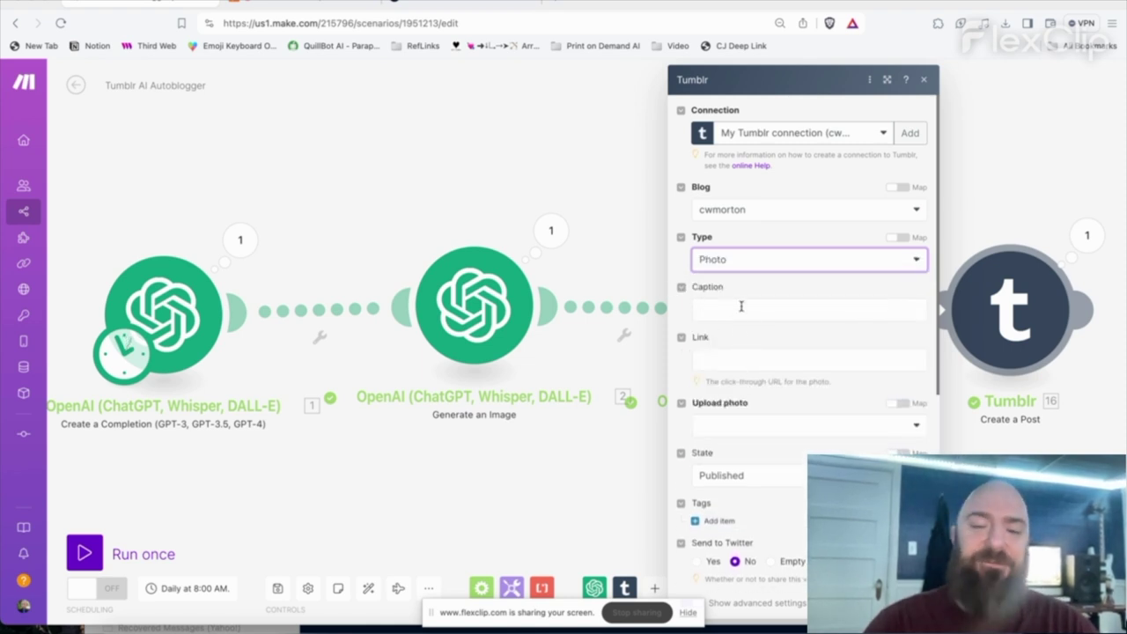
click(736, 306)
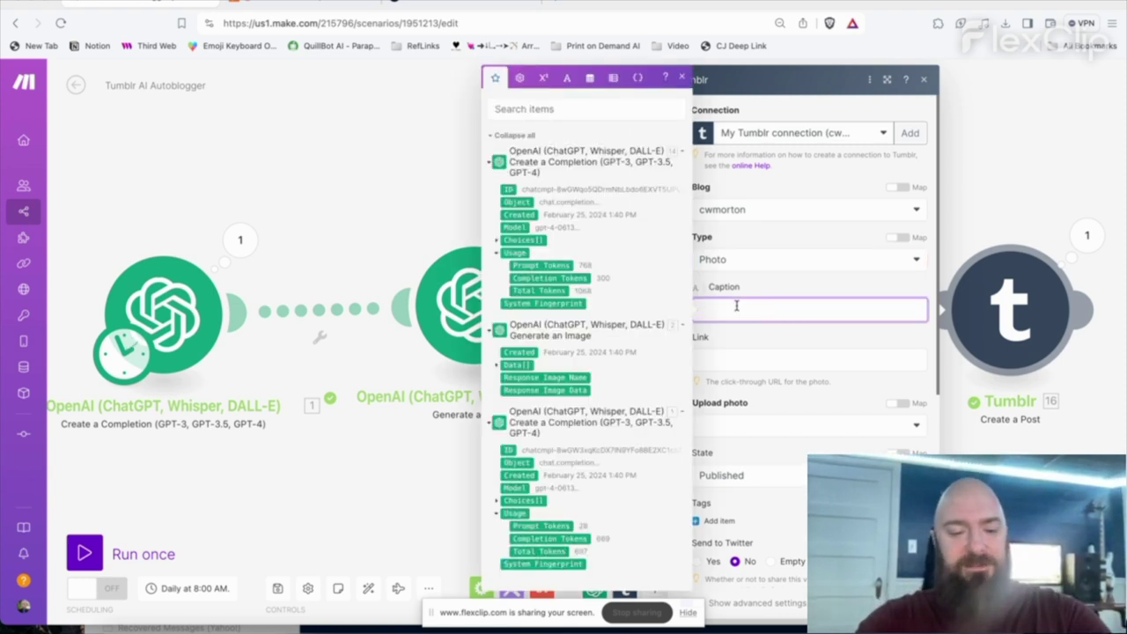
text(Doobers)
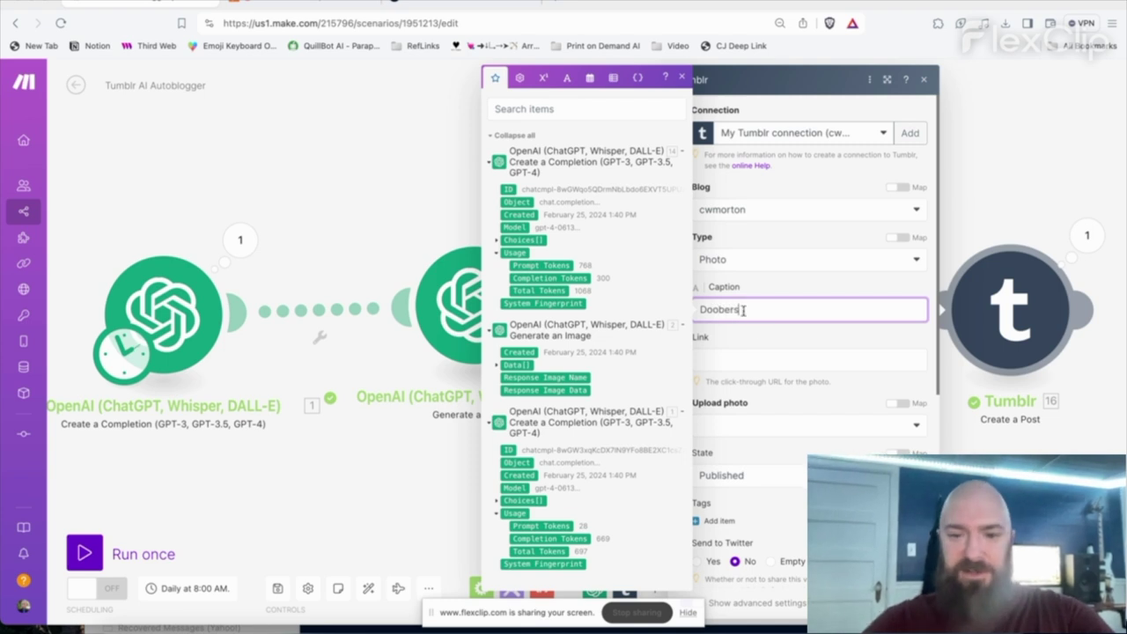
- Upload the photo via external URL using the 2. Data[]: URL mapping, leaving Link empty
click(748, 357)
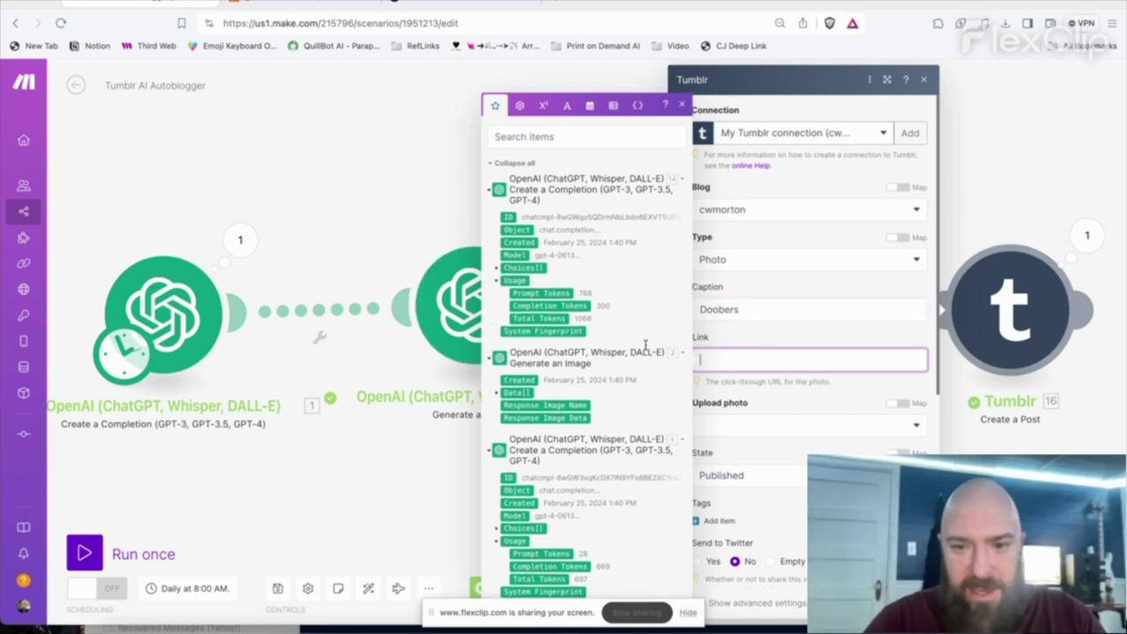
click(500, 393)
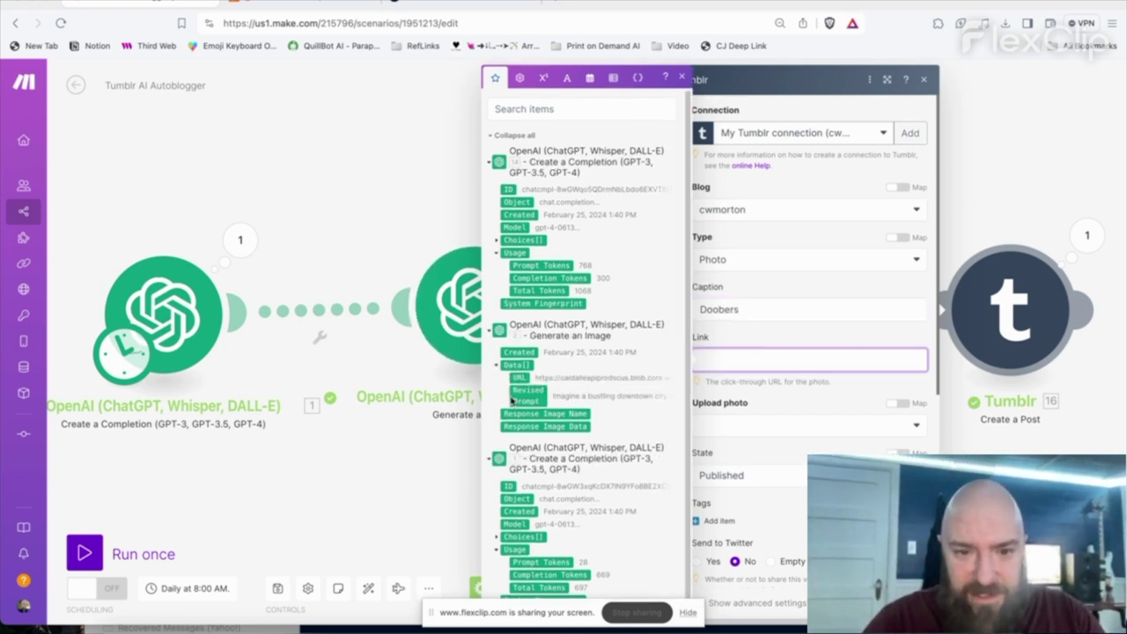
click(518, 377)
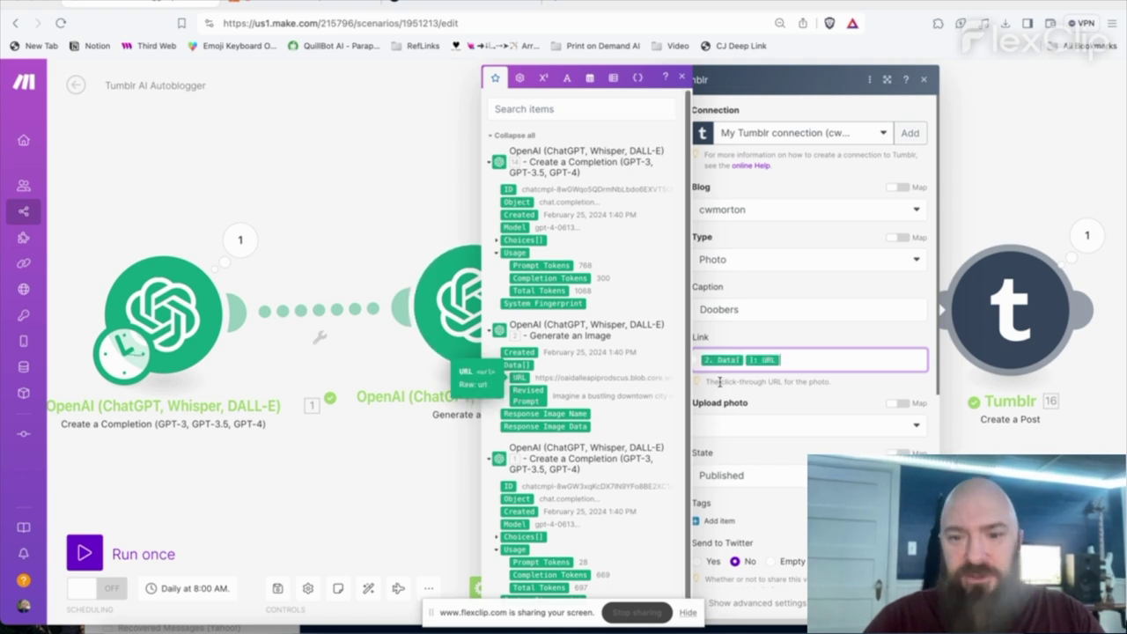
key(super+a)
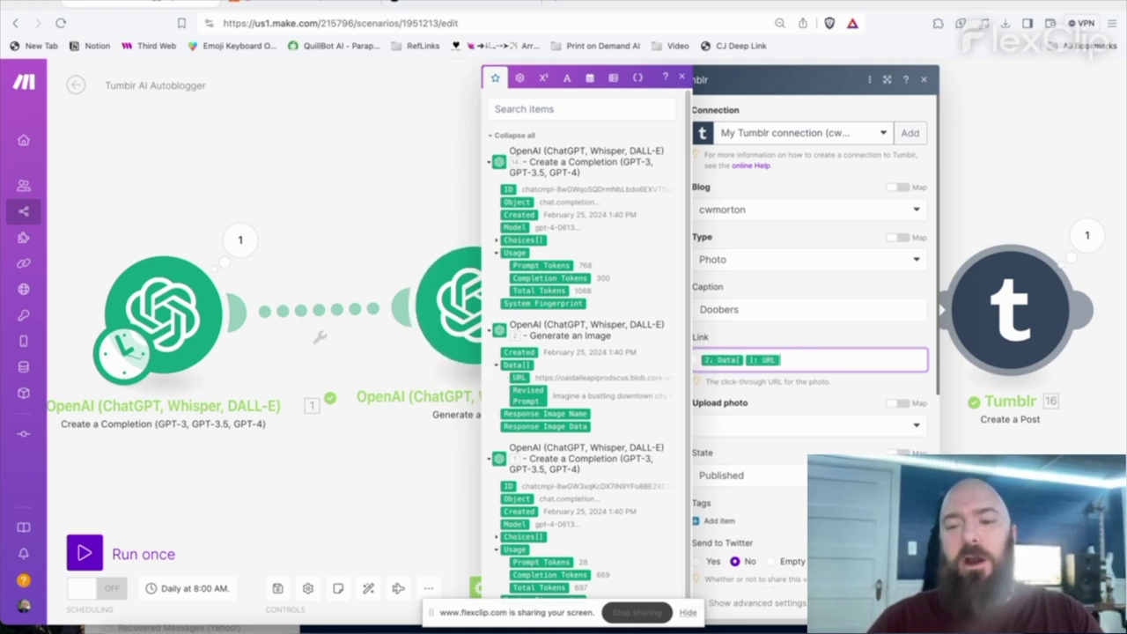
click(354, 335)
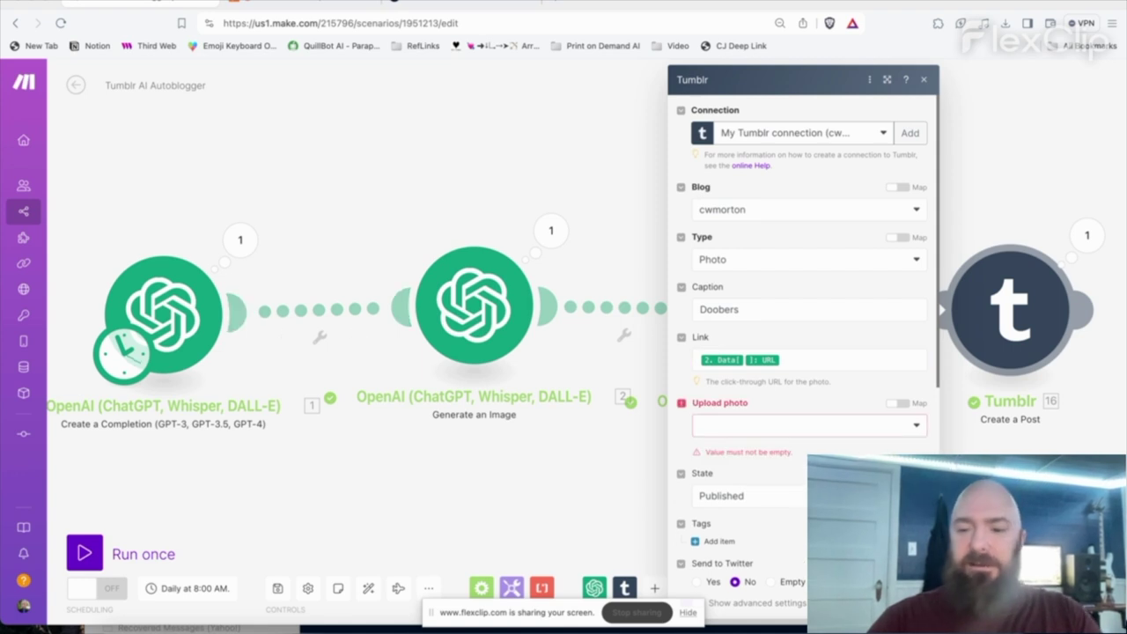
click(778, 430)
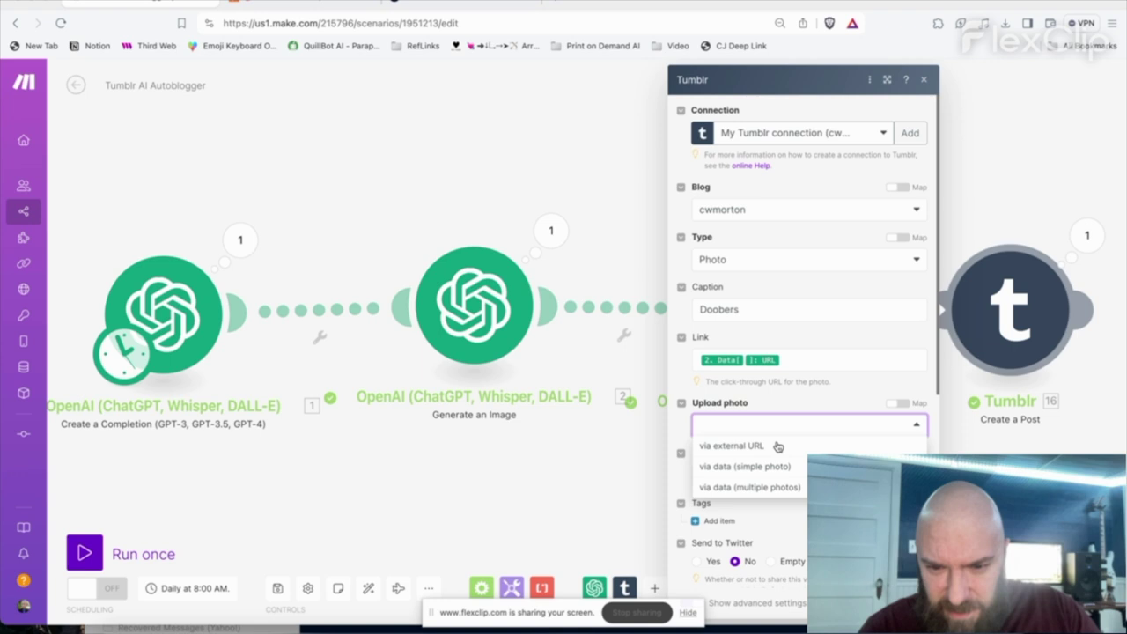
click(775, 446)
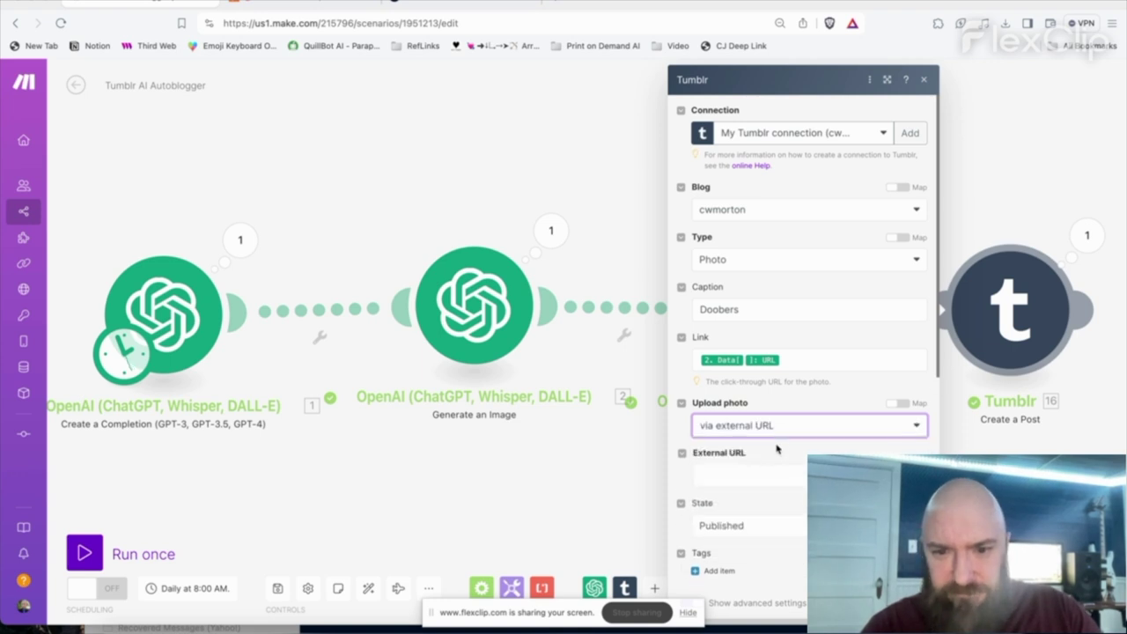
click(793, 360)
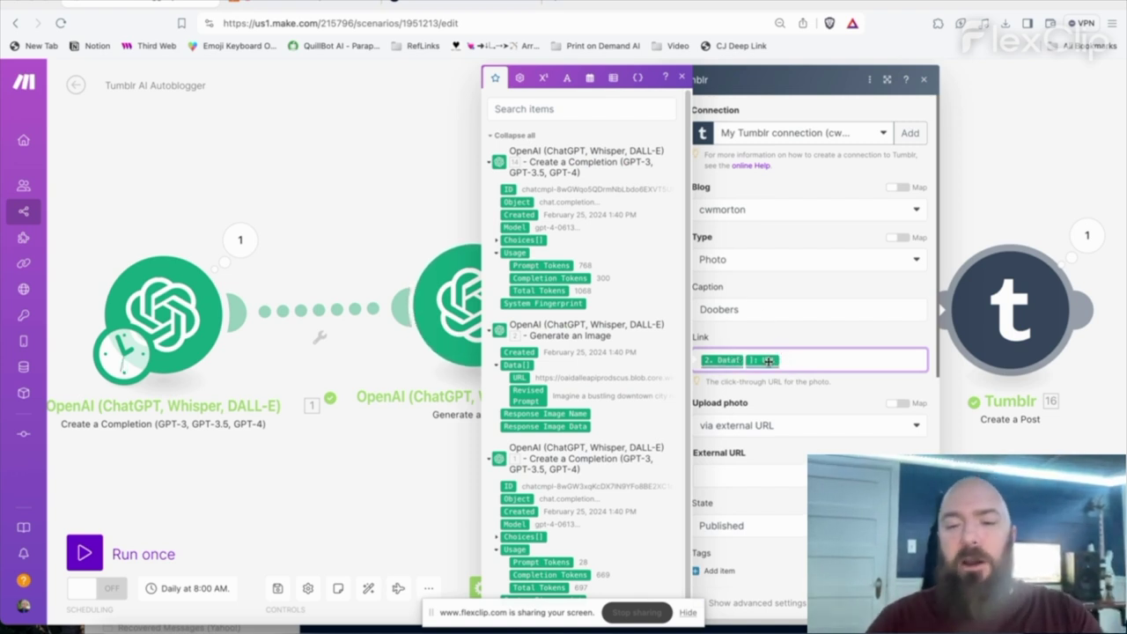
key(BackSpace)
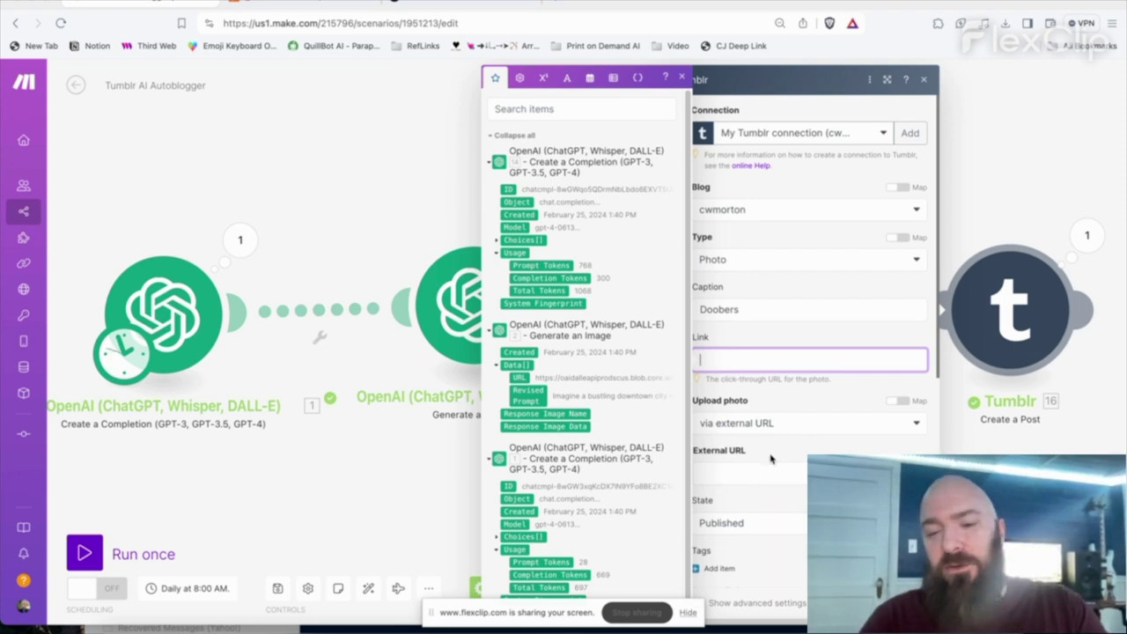
drag(765, 461, 768, 471)
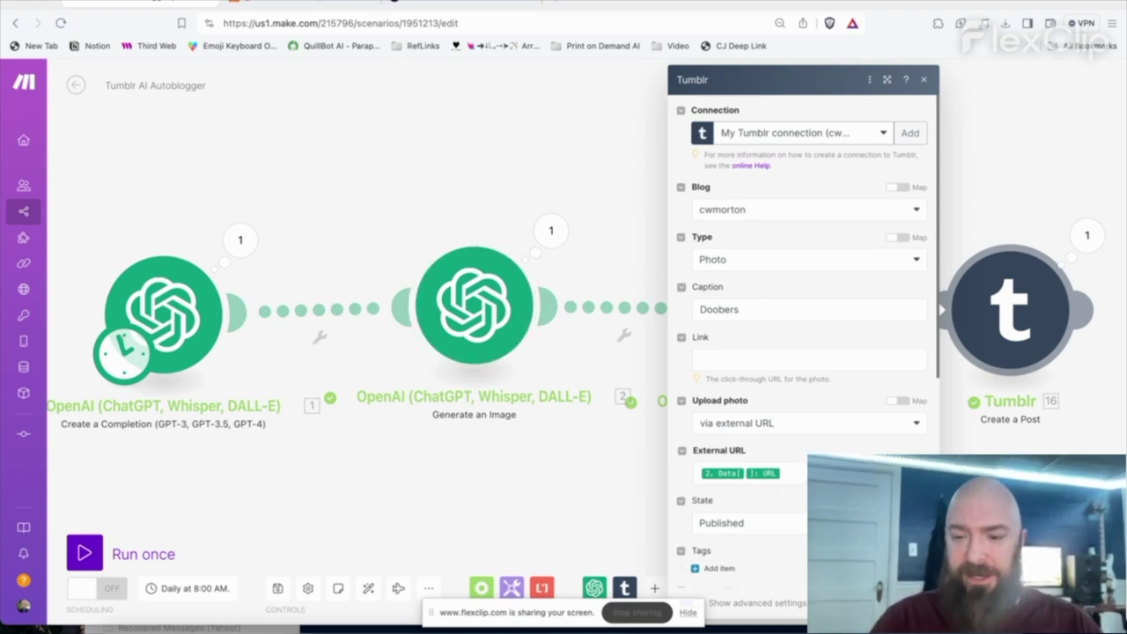
click(666, 277)
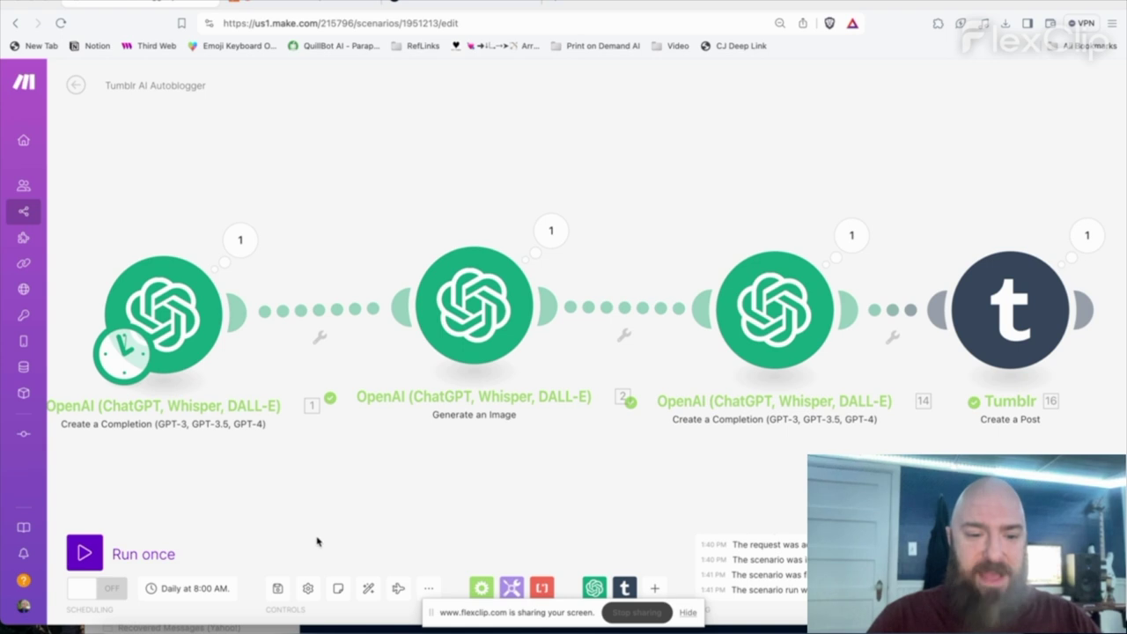
- Run the Tumblr AI Autoblogger scenario once until all four modules complete
click(83, 551)
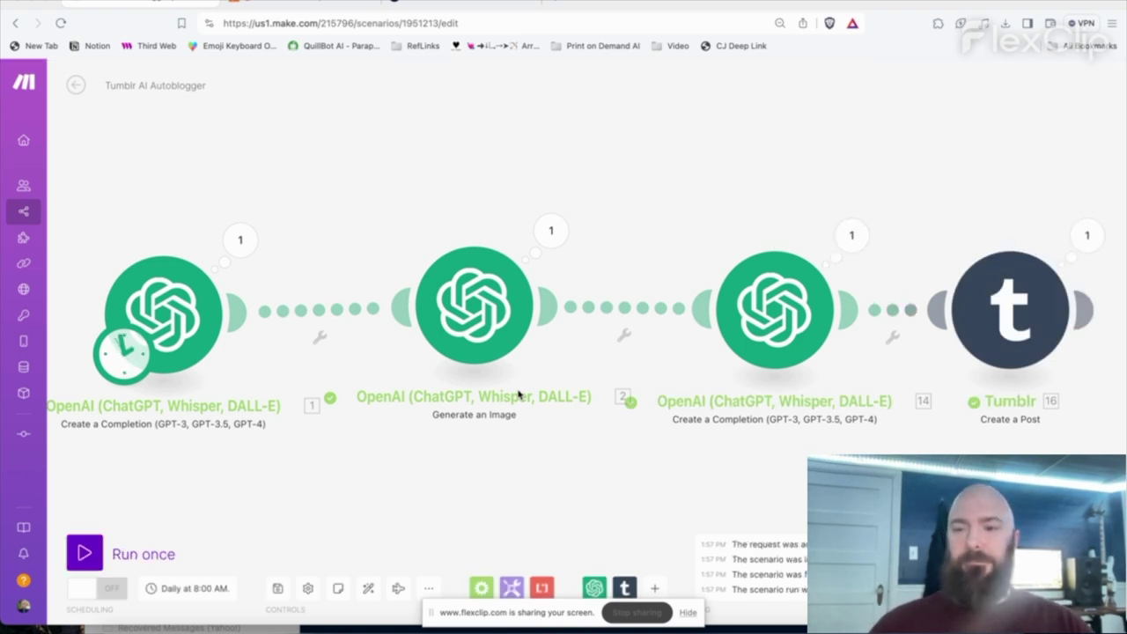
- Reload the Tumblr blog, view the new Doobers post's image enlarged, then return to Make
click(461, 5)
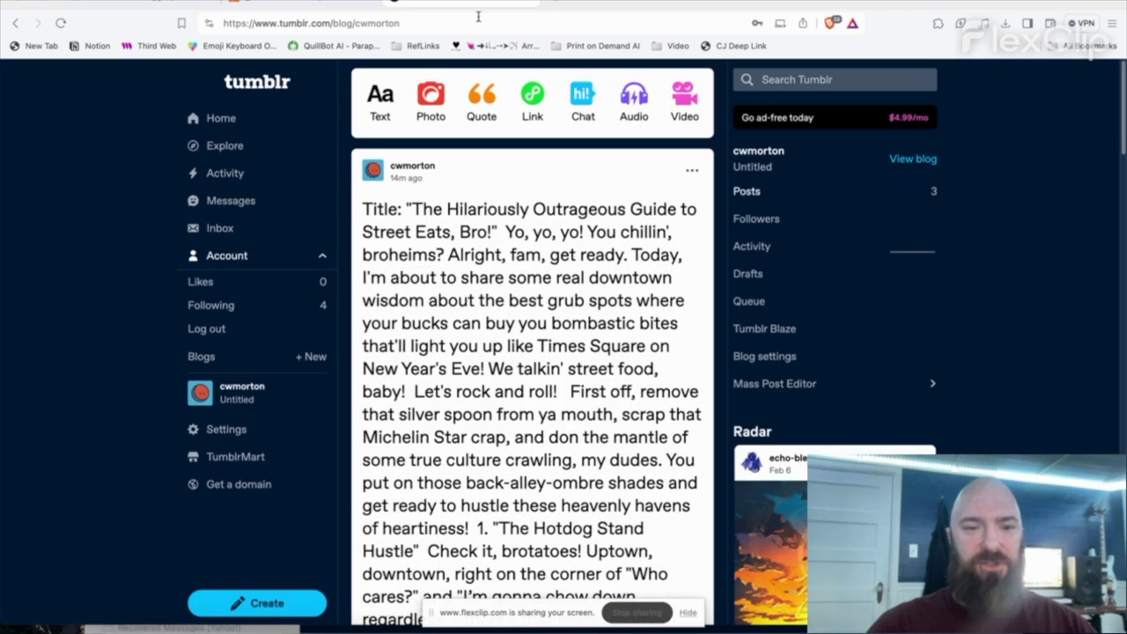
click(424, 22)
key(Return)
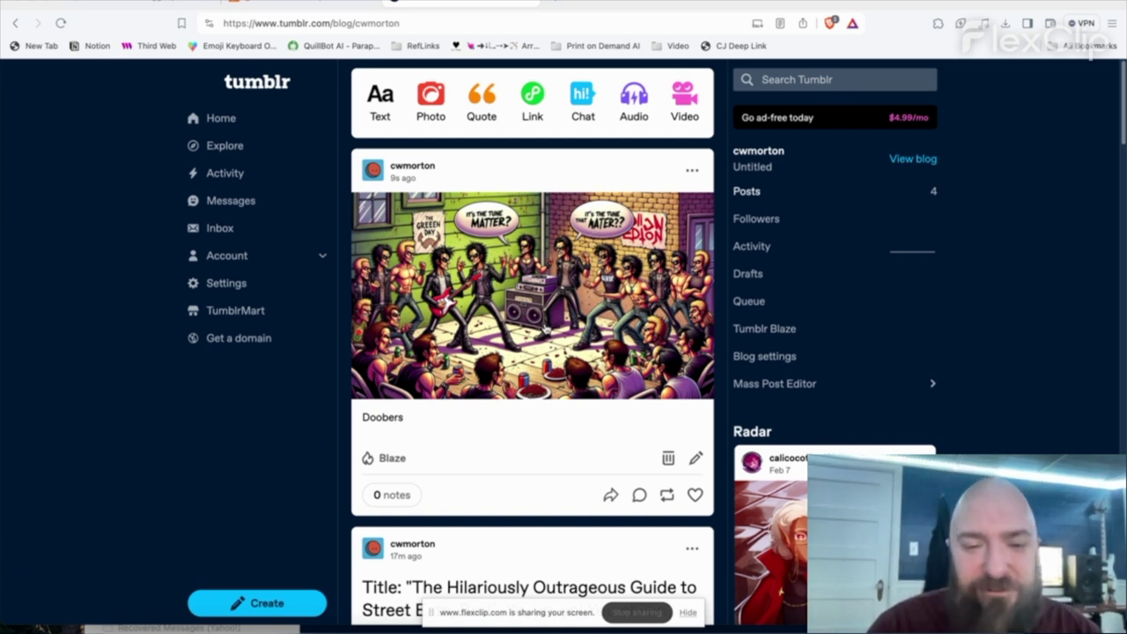
scroll(553, 308, down, 1)
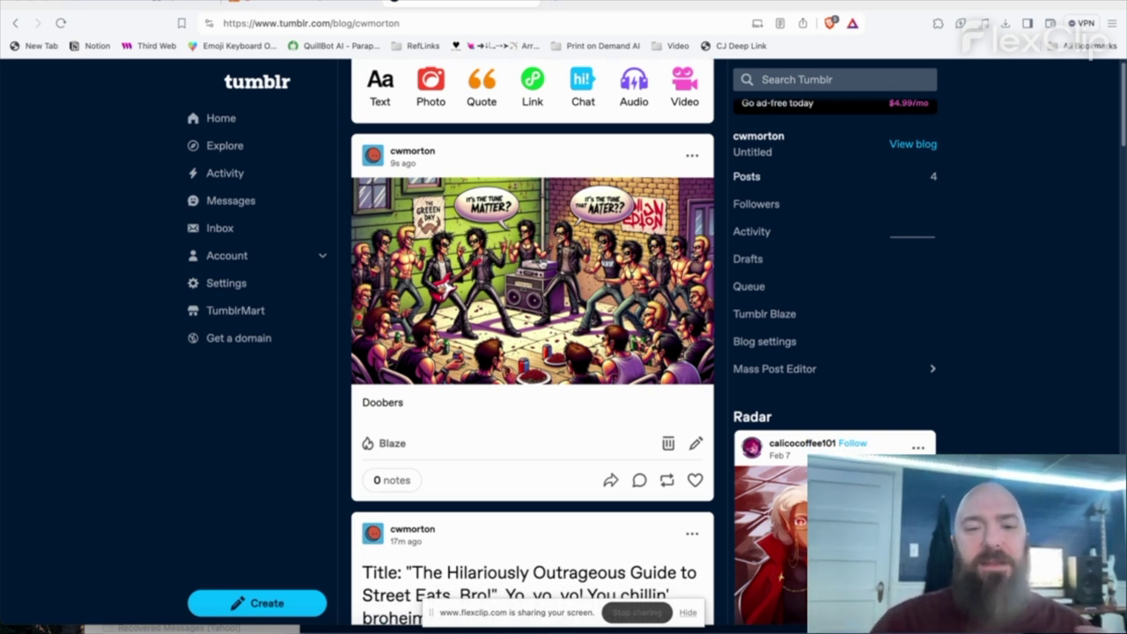
click(555, 269)
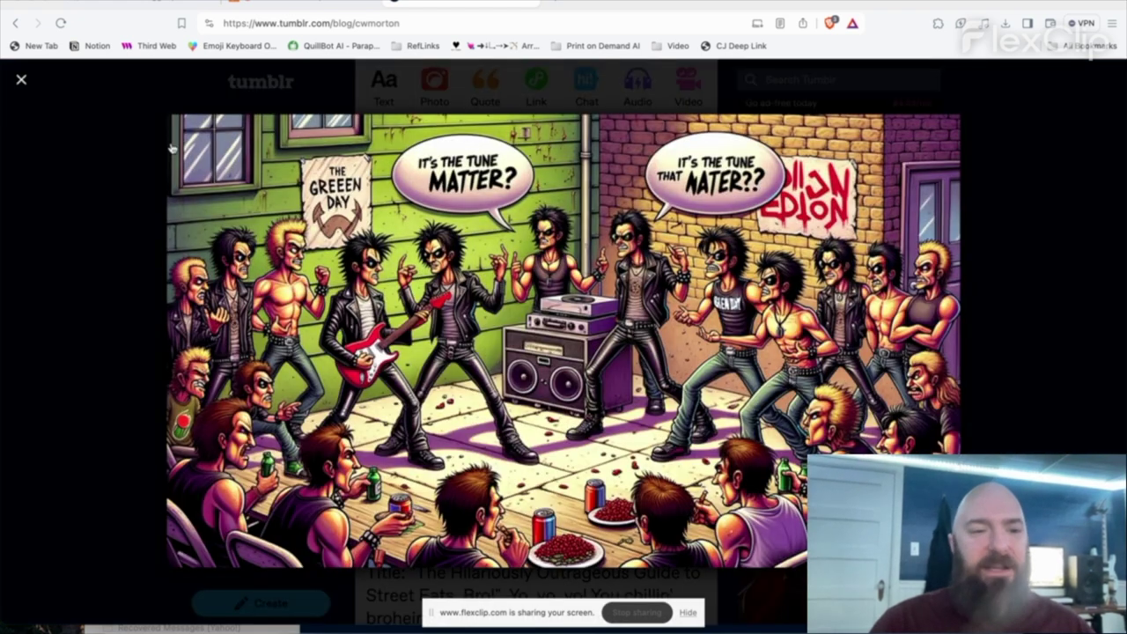
click(21, 81)
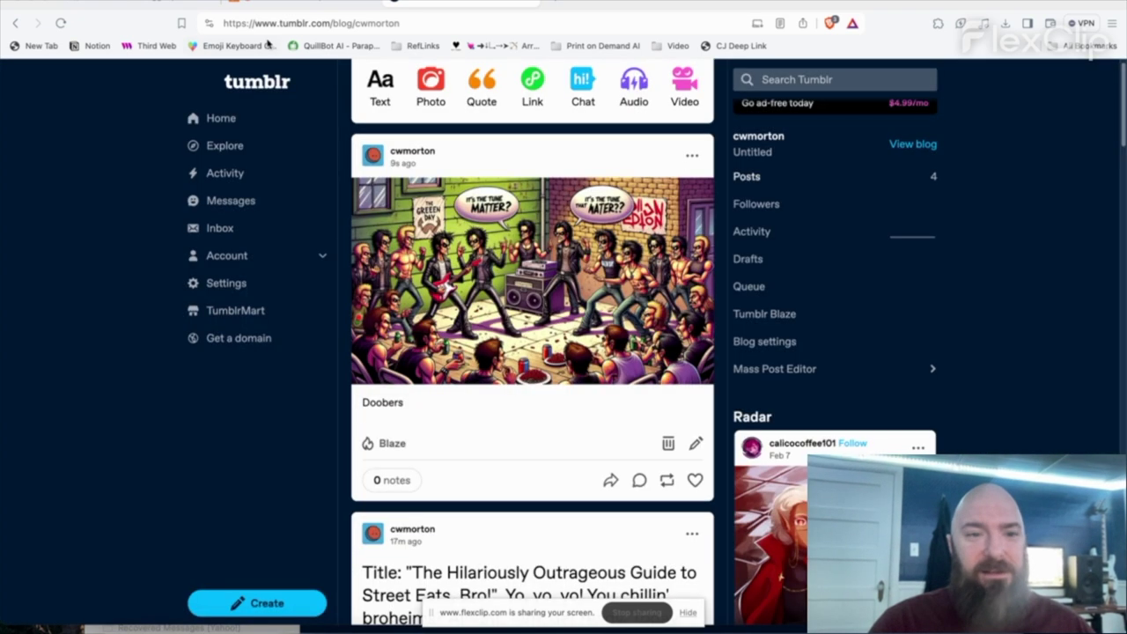
click(150, 4)
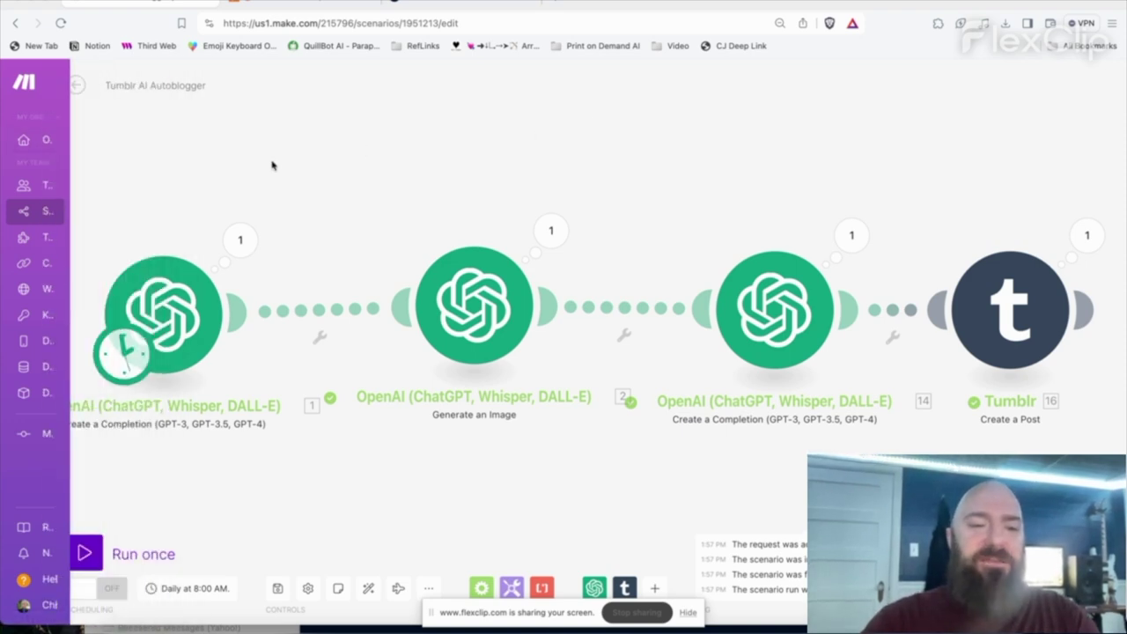
- Delete all three OpenAI modules, moving the Tumblr module to the front
right_click(482, 310)
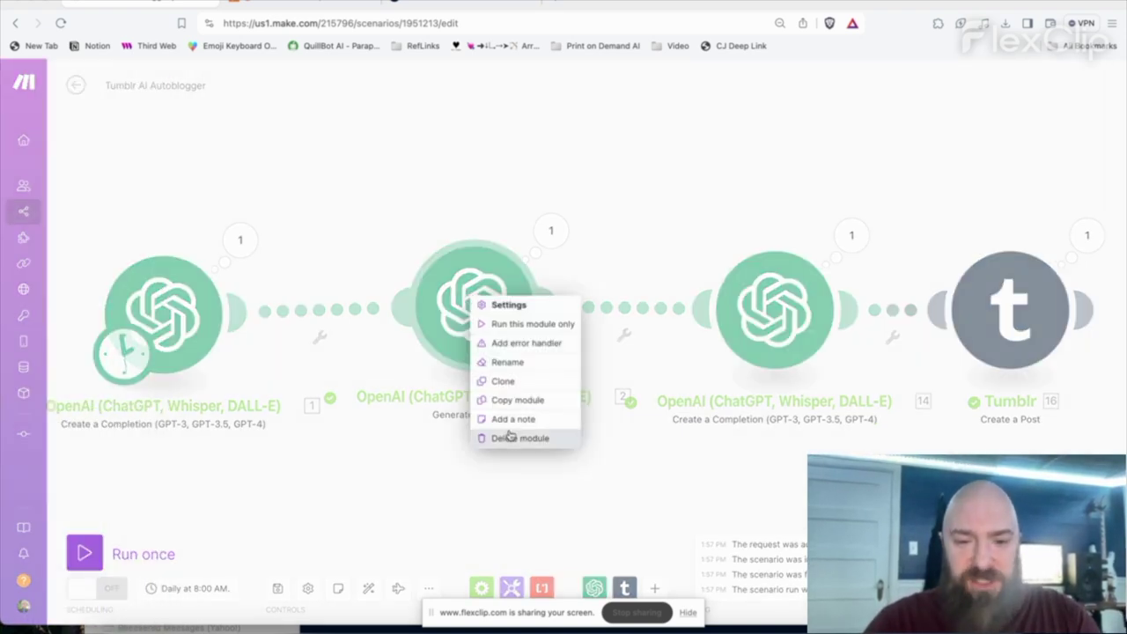
click(511, 438)
right_click(773, 318)
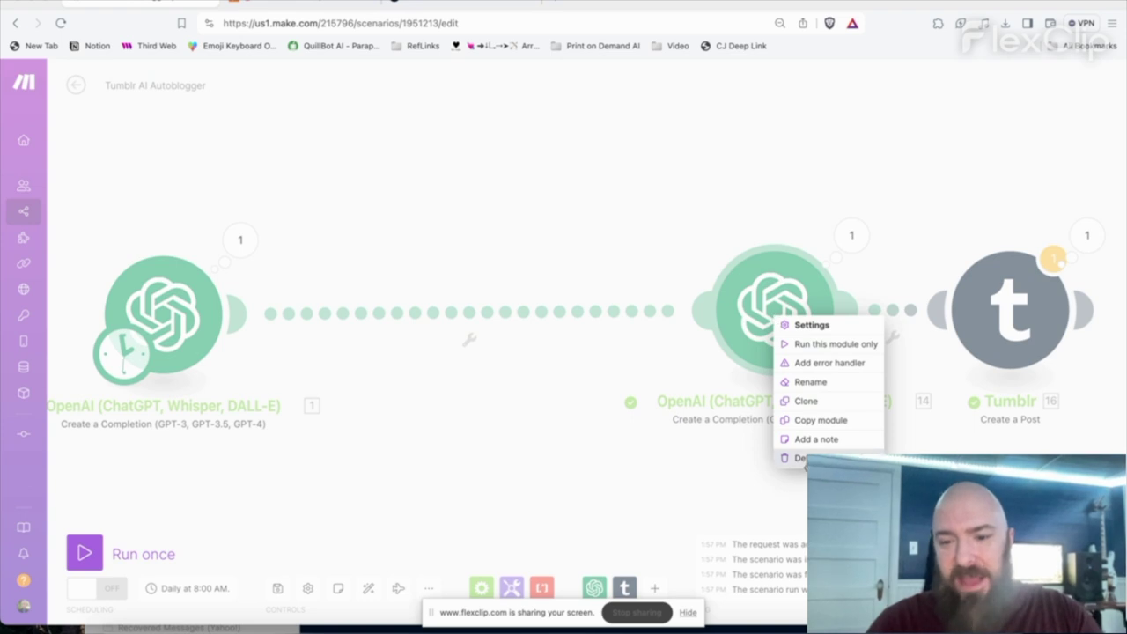
click(797, 457)
drag(935, 321, 358, 326)
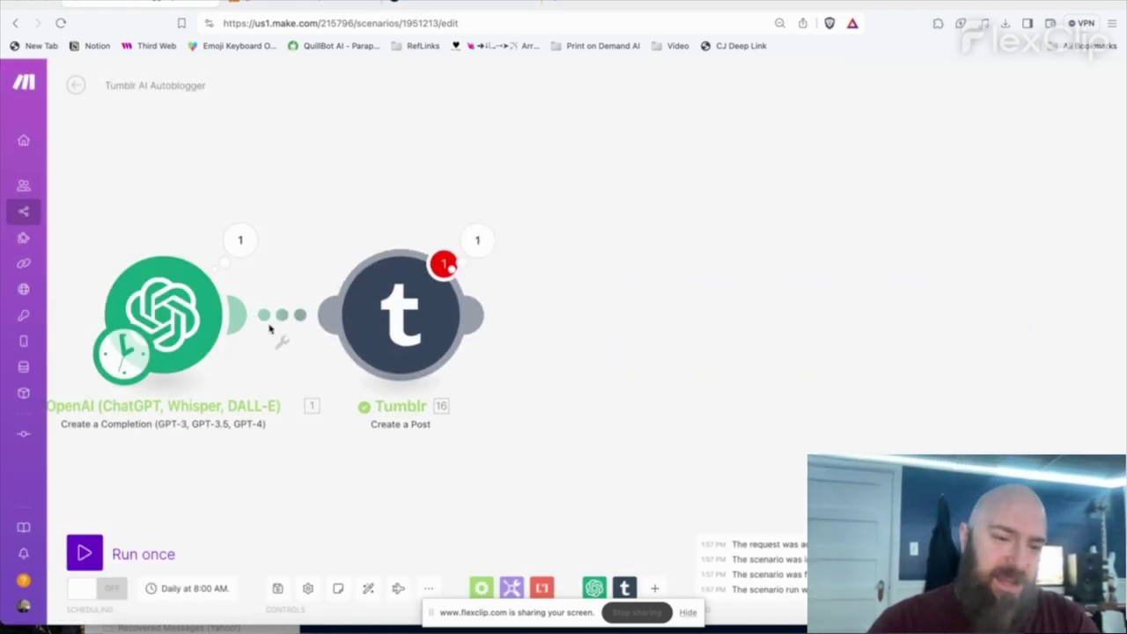
right_click(174, 313)
click(236, 473)
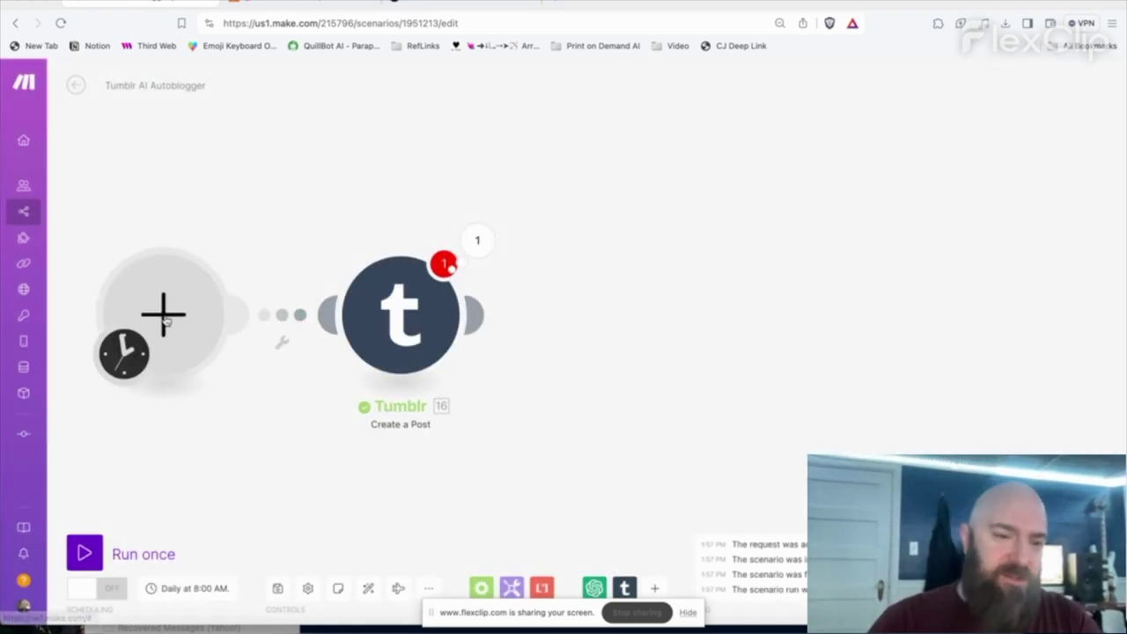
- Add an OpenAI Dall-E 3 image module prompted 'Generate an Image of a Cute Kitten Photo Realistic'
click(164, 317)
click(287, 273)
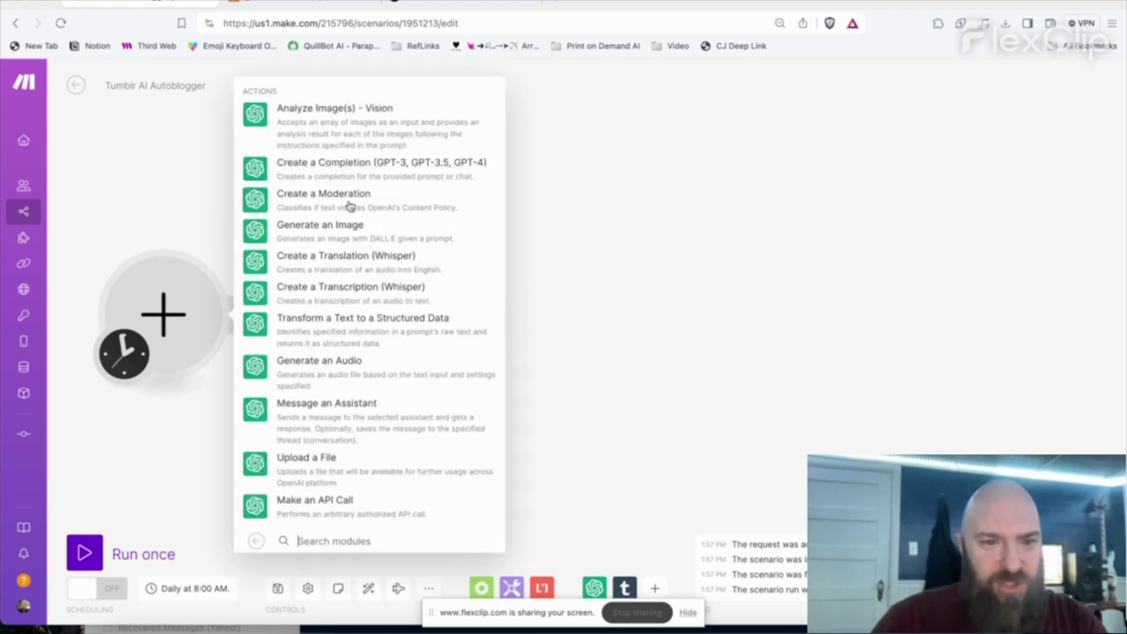
click(367, 221)
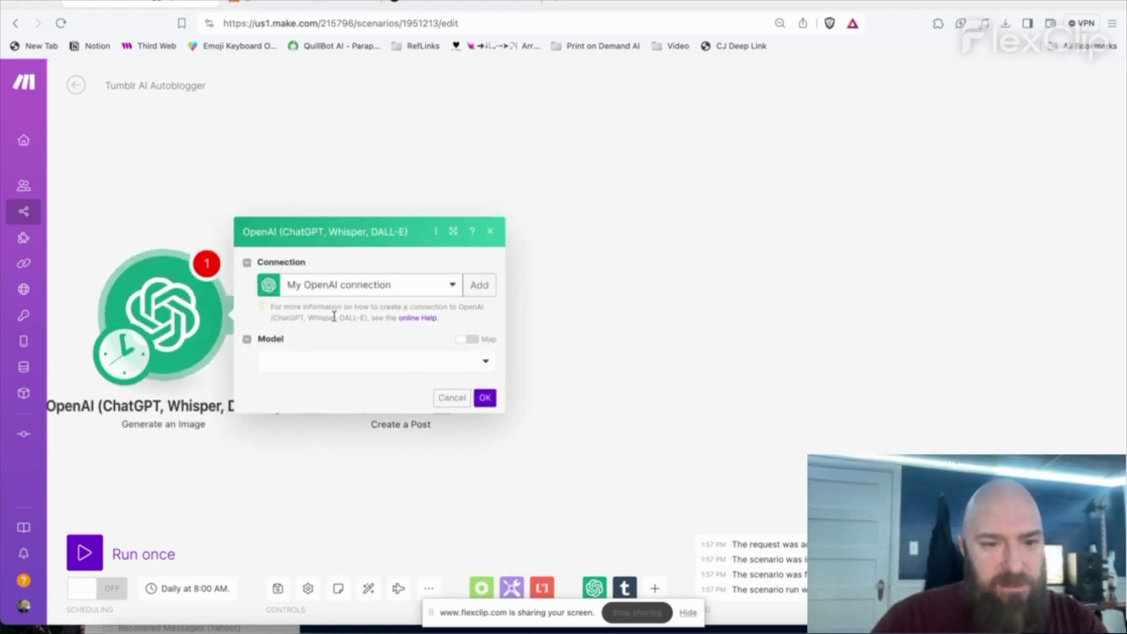
click(366, 366)
click(357, 383)
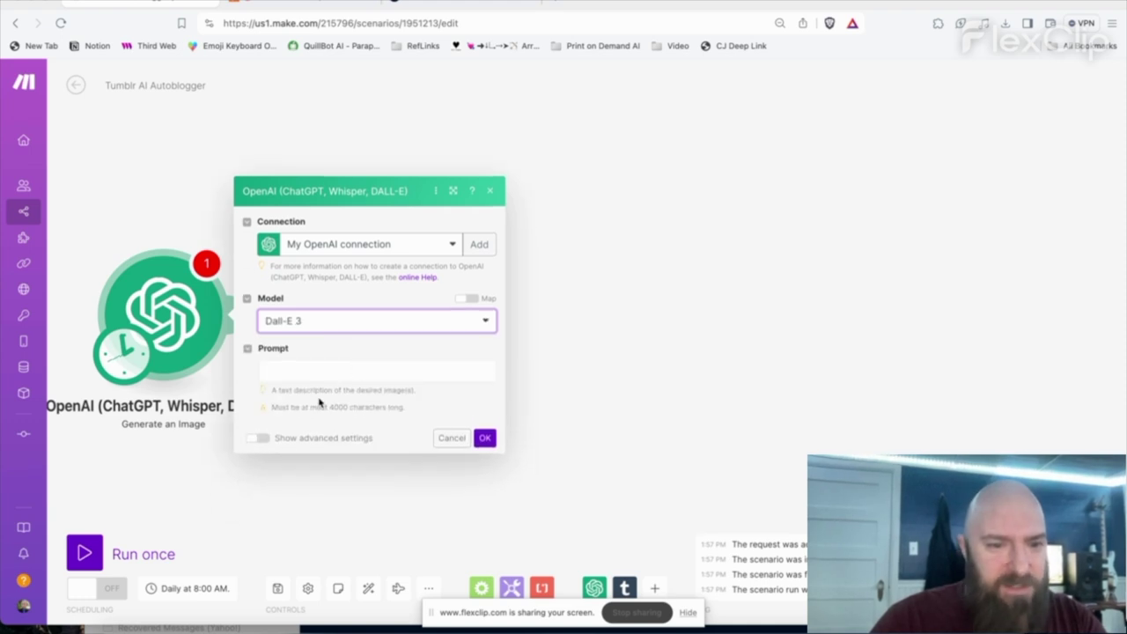
click(324, 374)
text(Gen)
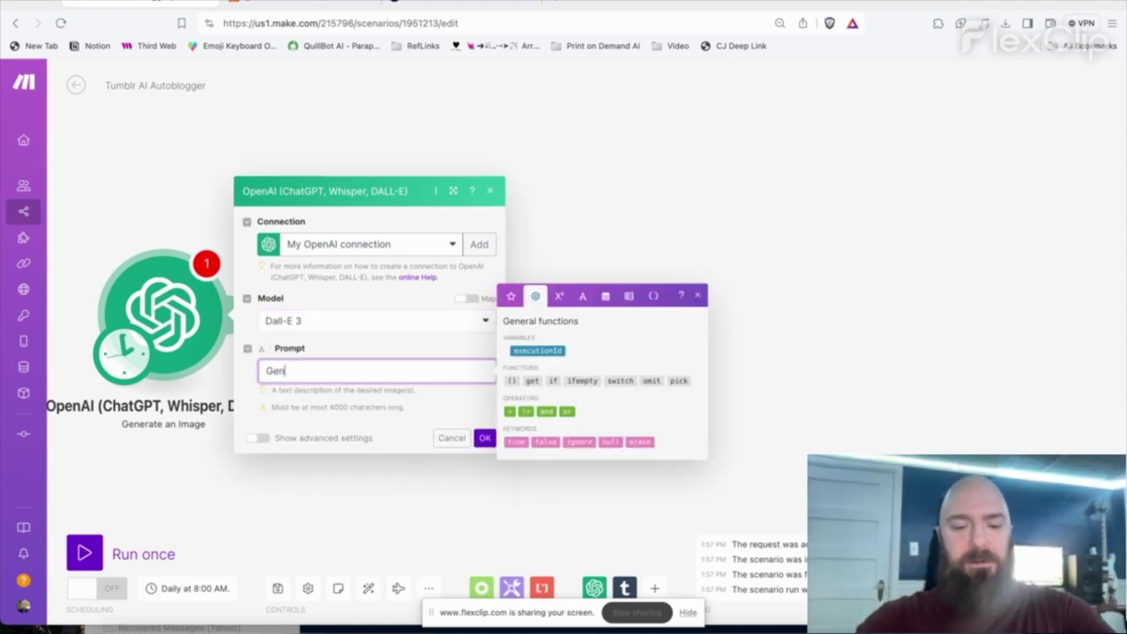
text(erate an Image of a Cute Kitten Ph)
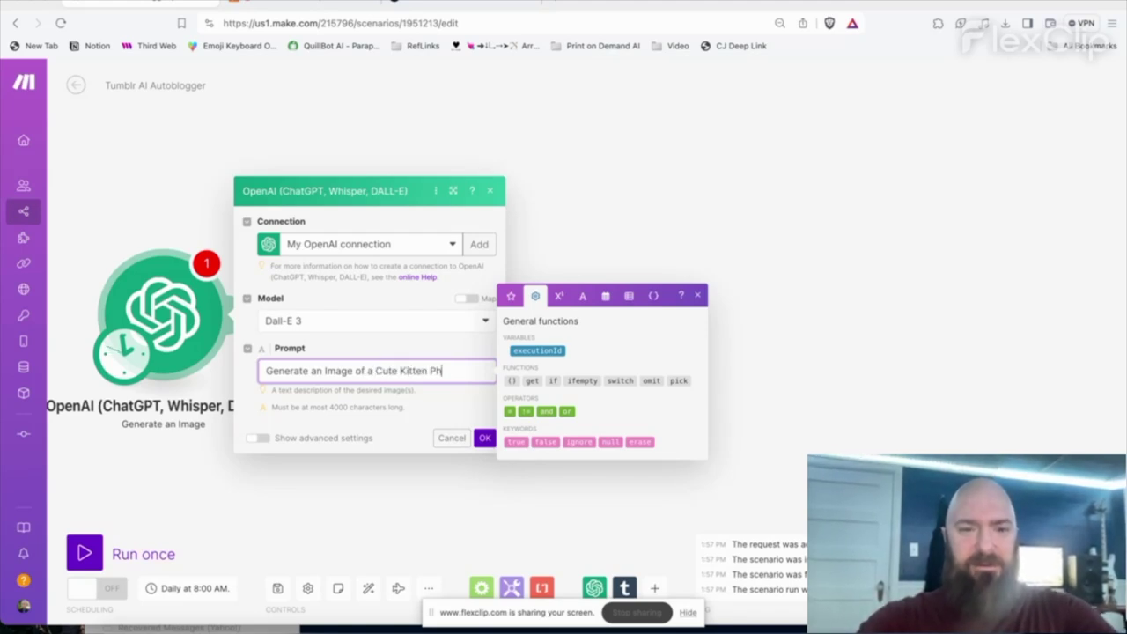
text(oto Realistic)
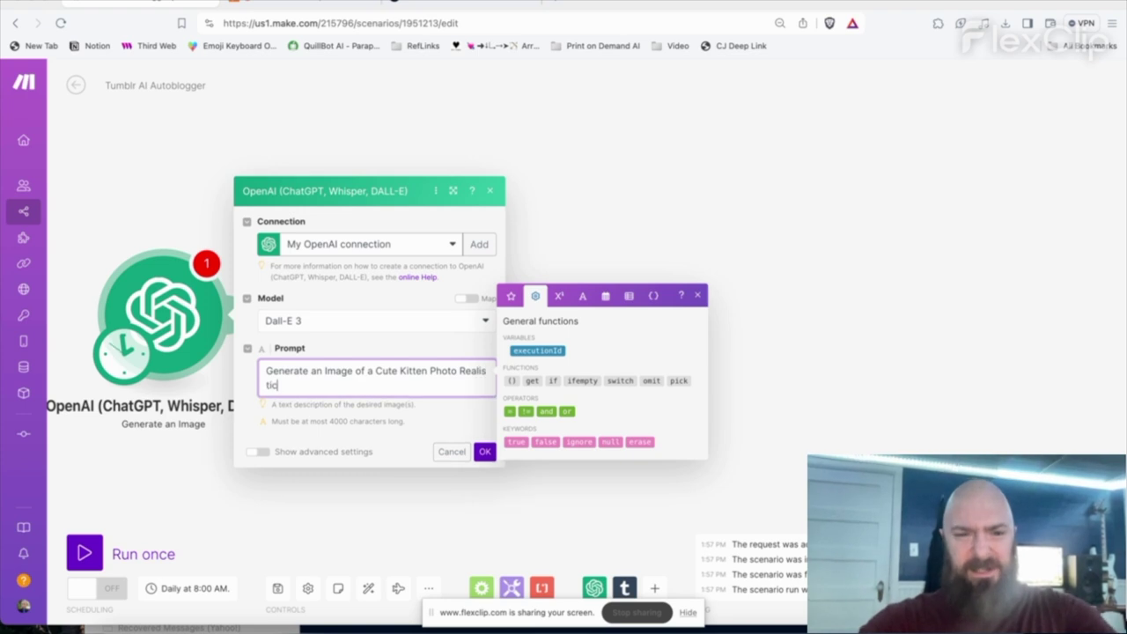
click(483, 451)
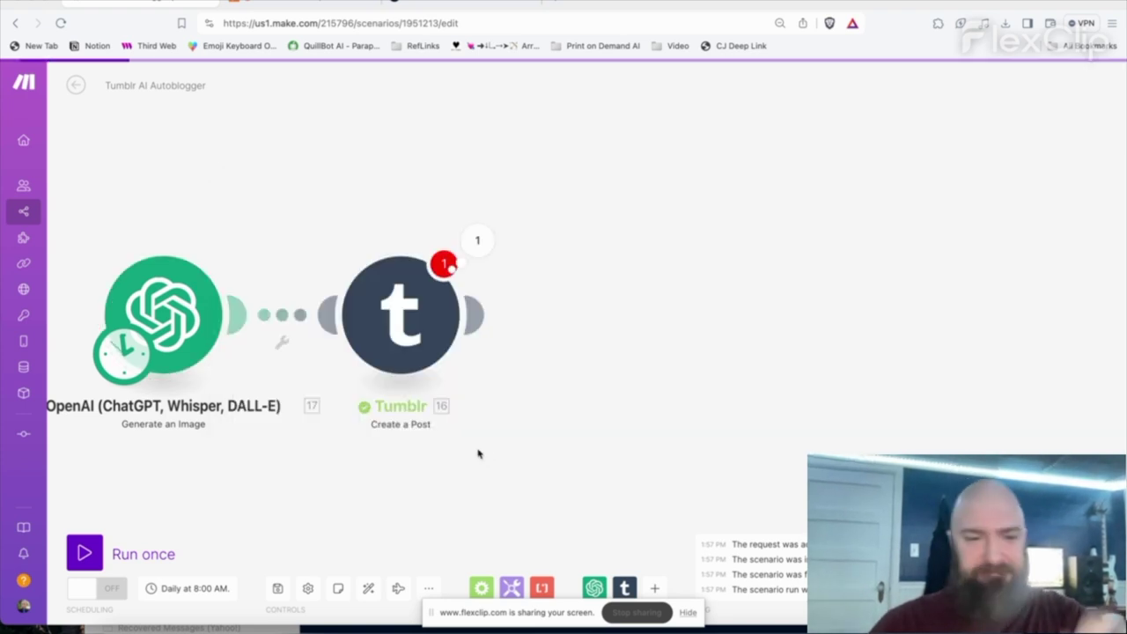
- Keep the image module's quality at Standard and confirm its settings
click(172, 313)
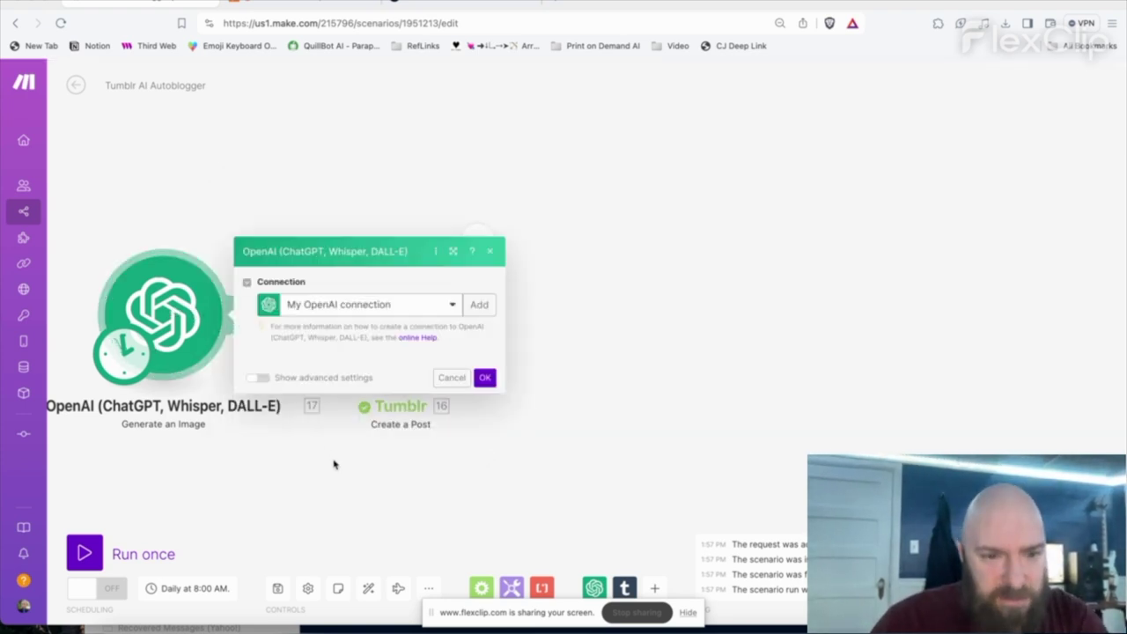
click(257, 446)
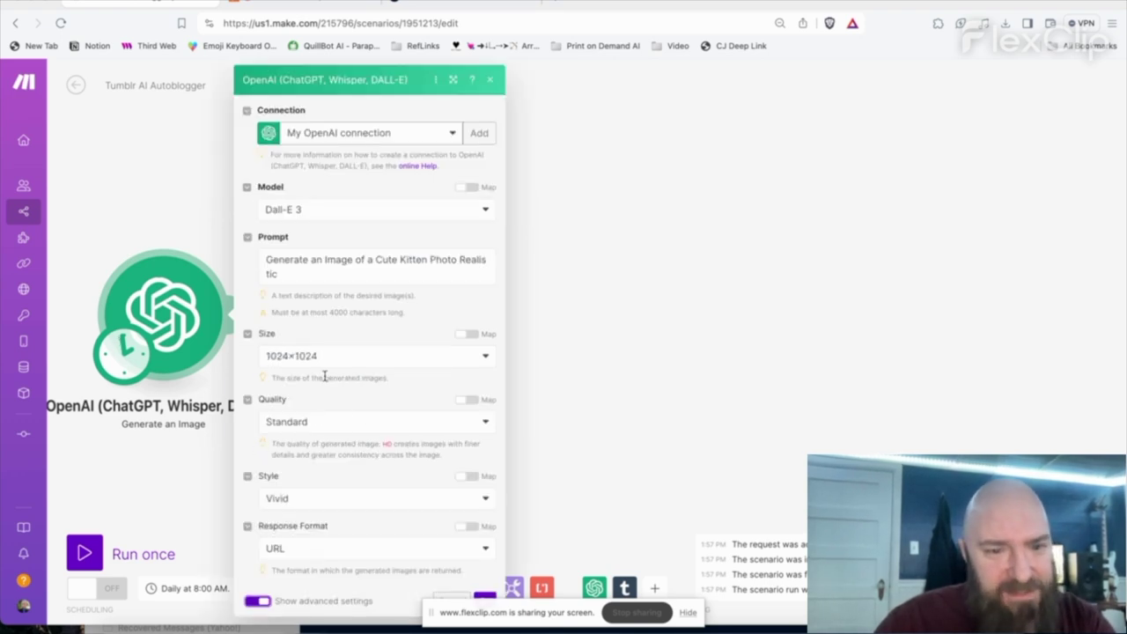
click(316, 423)
click(333, 398)
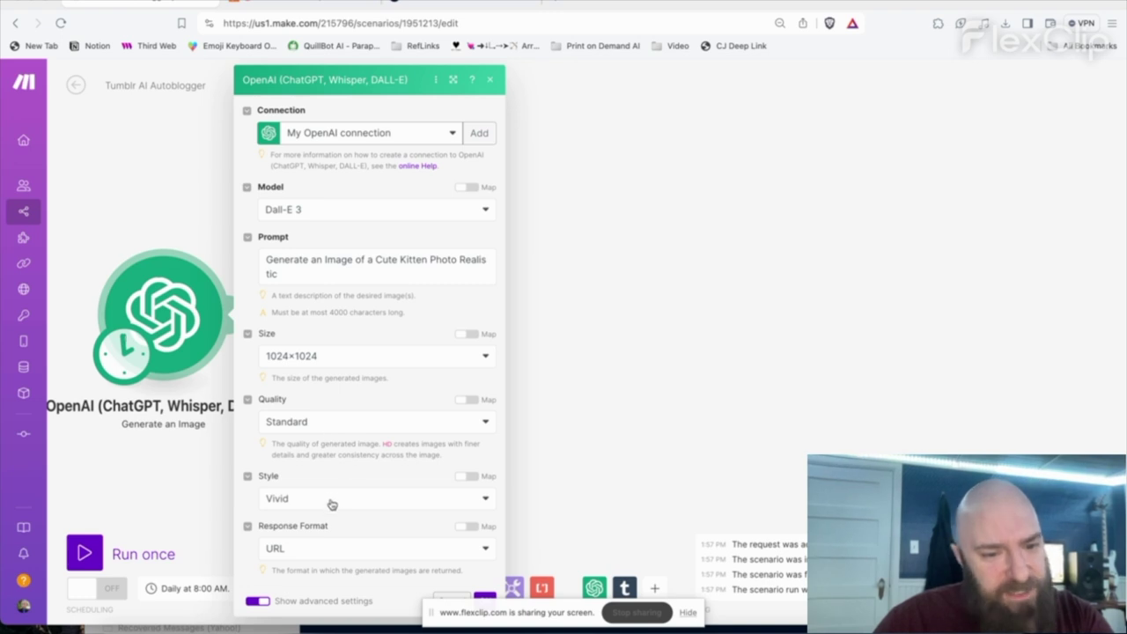
click(491, 600)
- Replace Tumblr's External URL mapping with the OpenAI module's Data[] URL and save
click(445, 322)
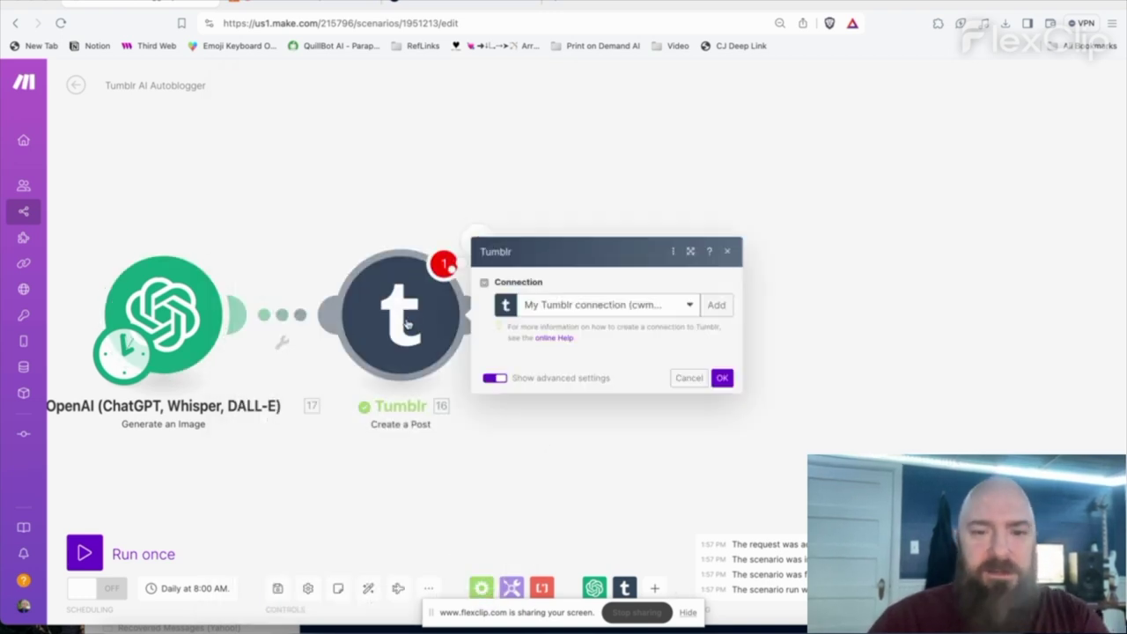
click(609, 476)
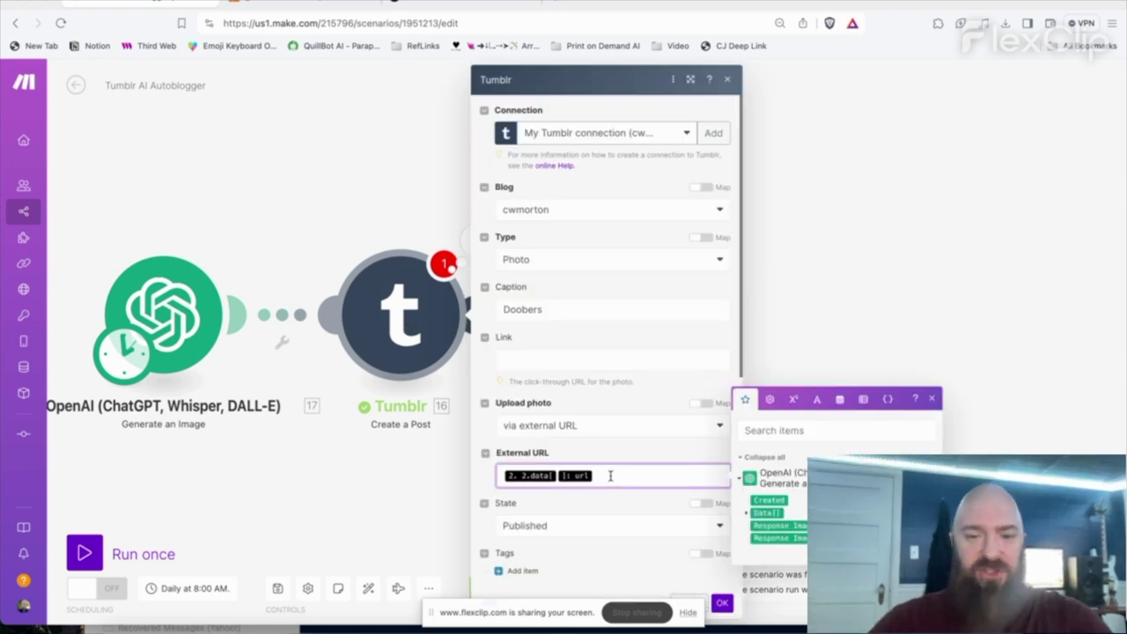
key(BackSpace)
key(BackSpace)
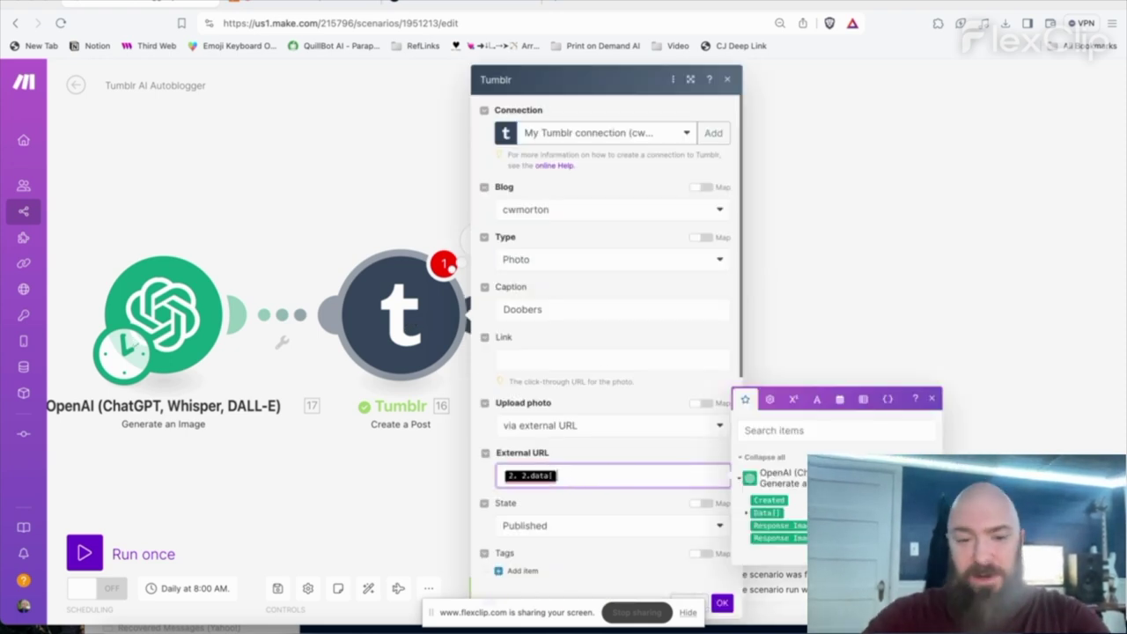
click(745, 513)
click(769, 512)
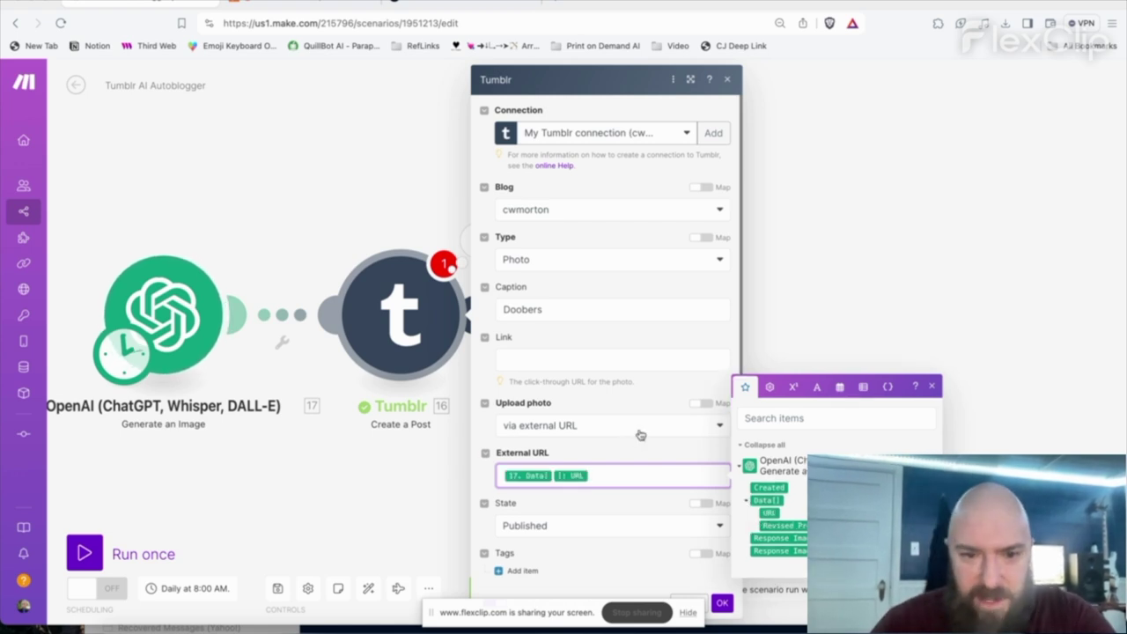
click(642, 460)
scroll(648, 491, down, 4)
scroll(651, 481, up, 4)
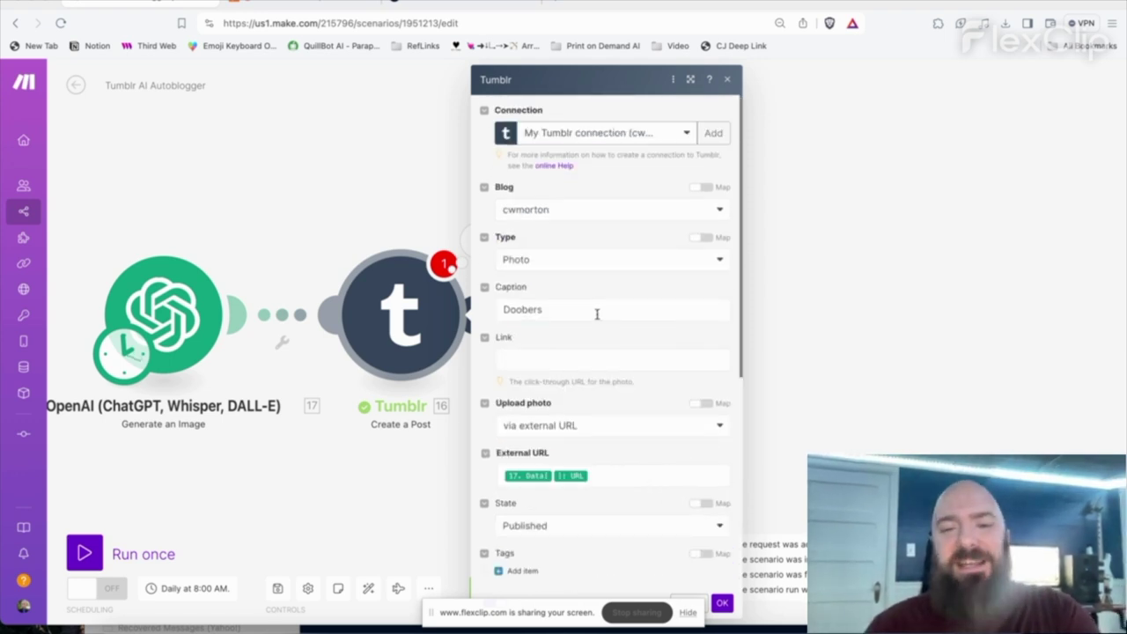
click(722, 604)
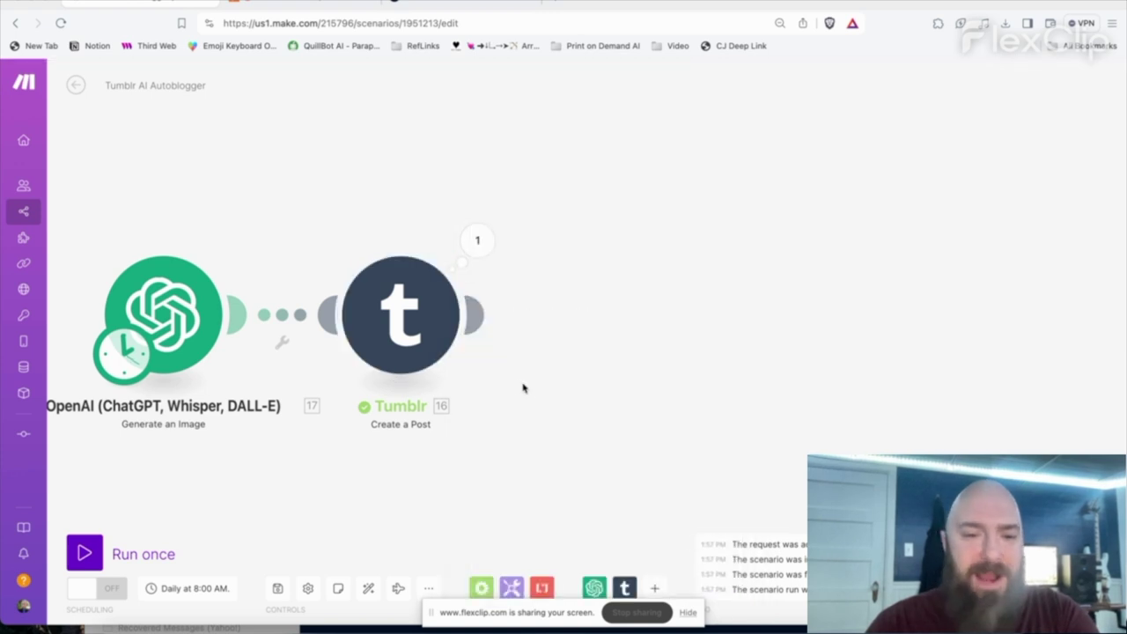
- Reposition and review the Tumblr module, then run the scenario once
drag(447, 350, 570, 278)
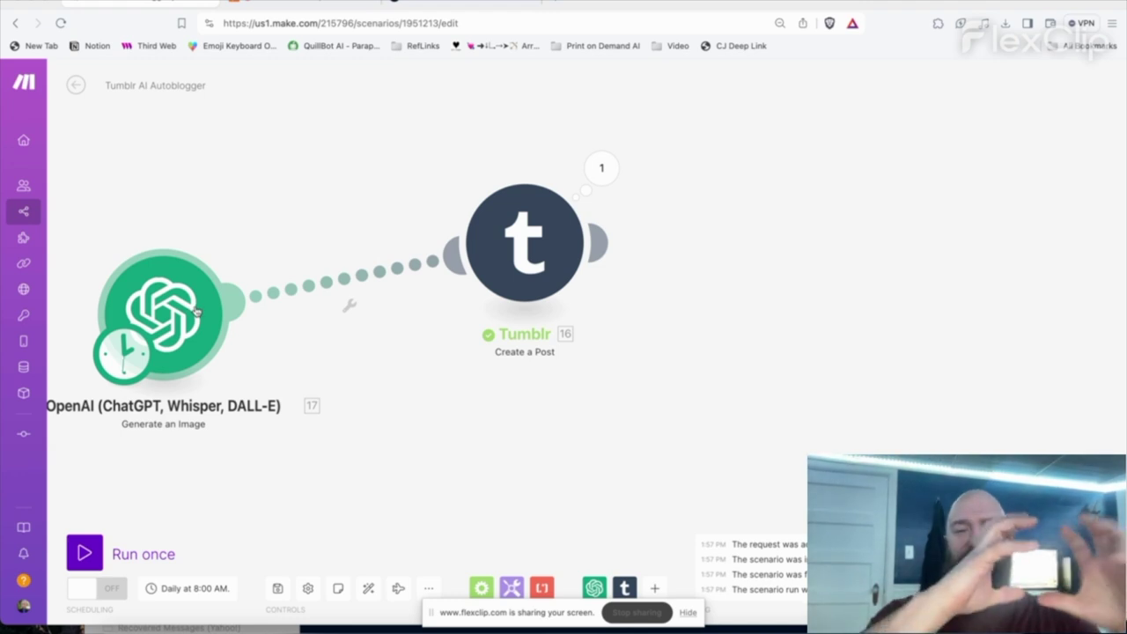
click(546, 248)
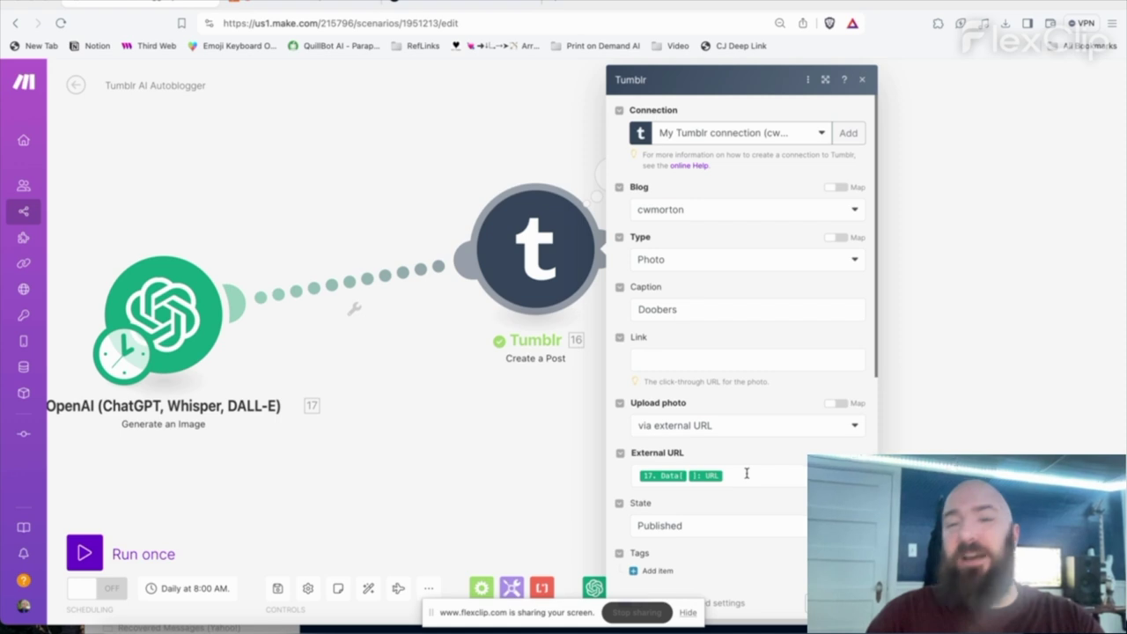
click(438, 446)
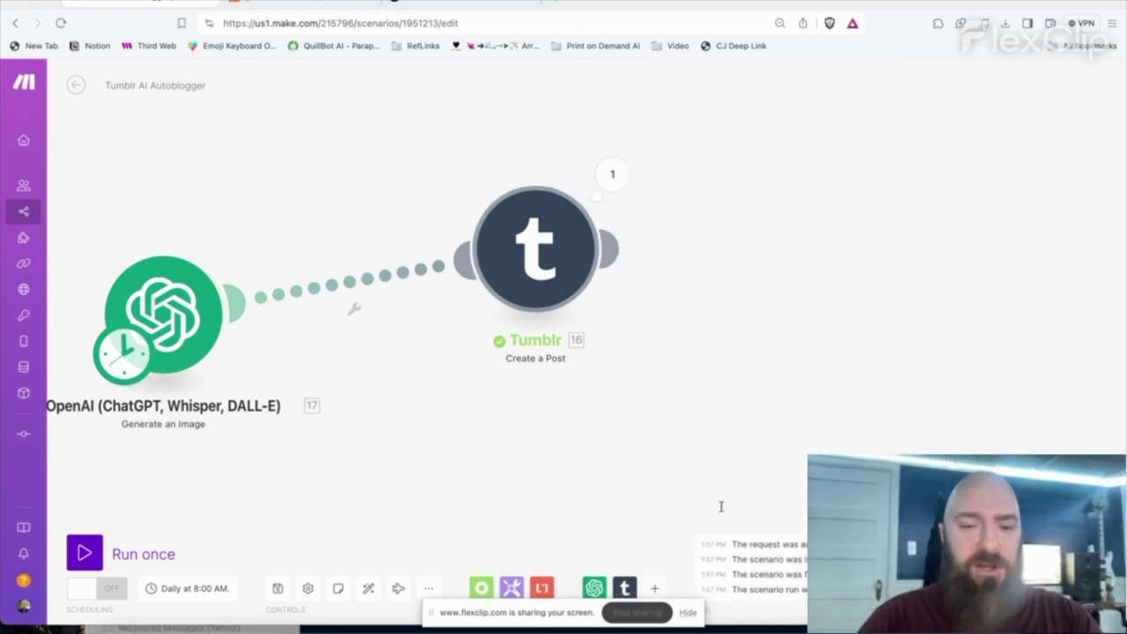
click(85, 553)
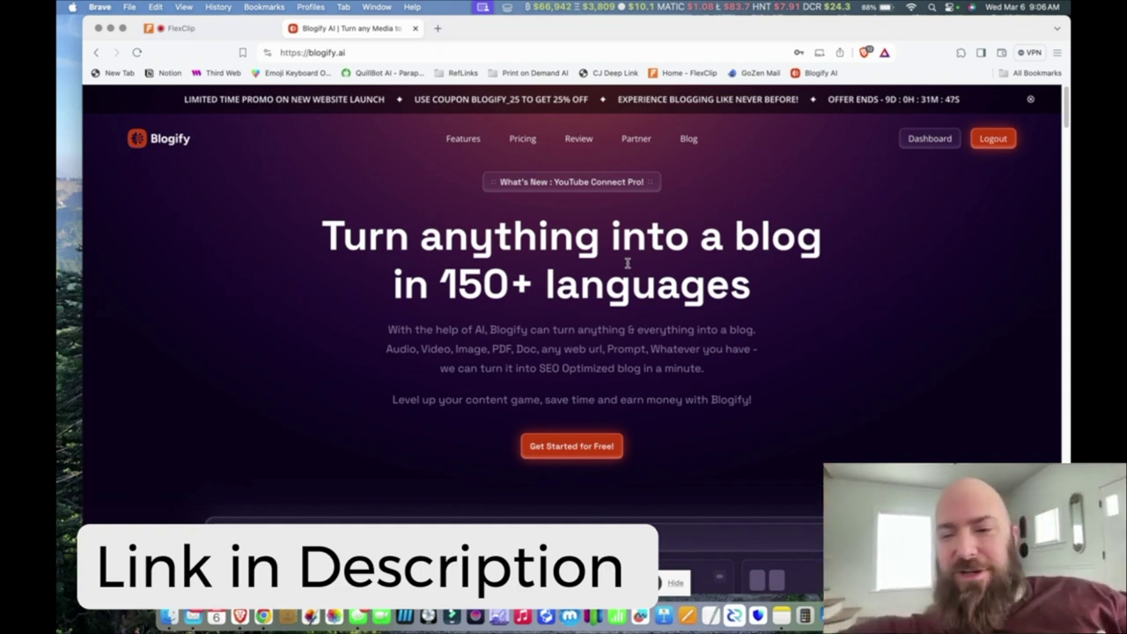
- Confirm Medium is connected in Blogify settings, then start a new blog from Blogs
click(929, 145)
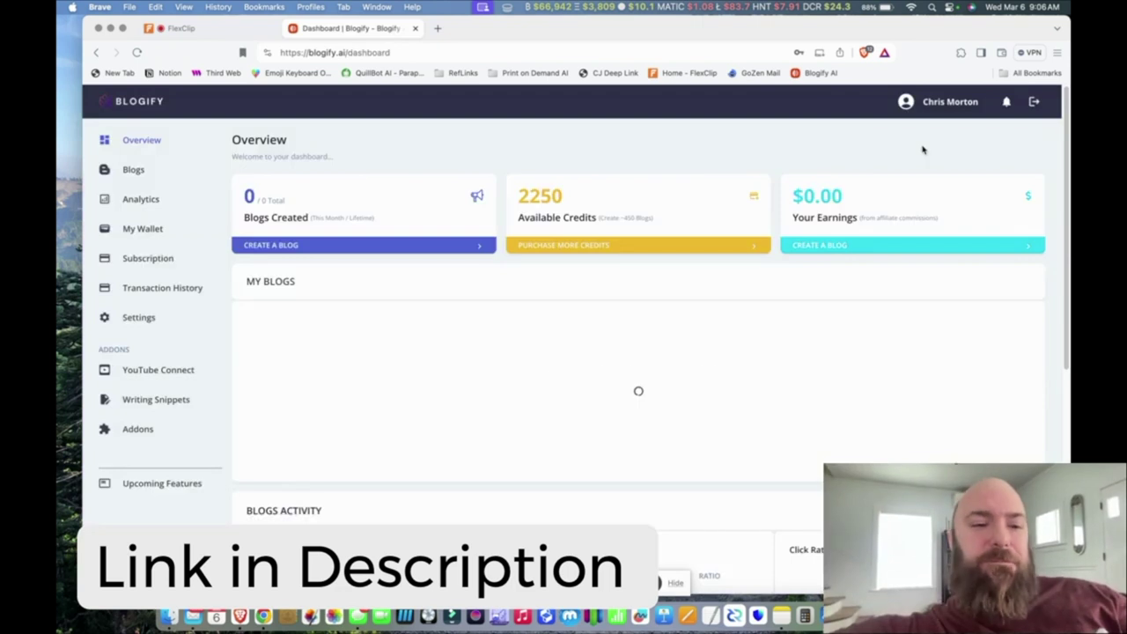
click(146, 318)
scroll(360, 368, down, 15)
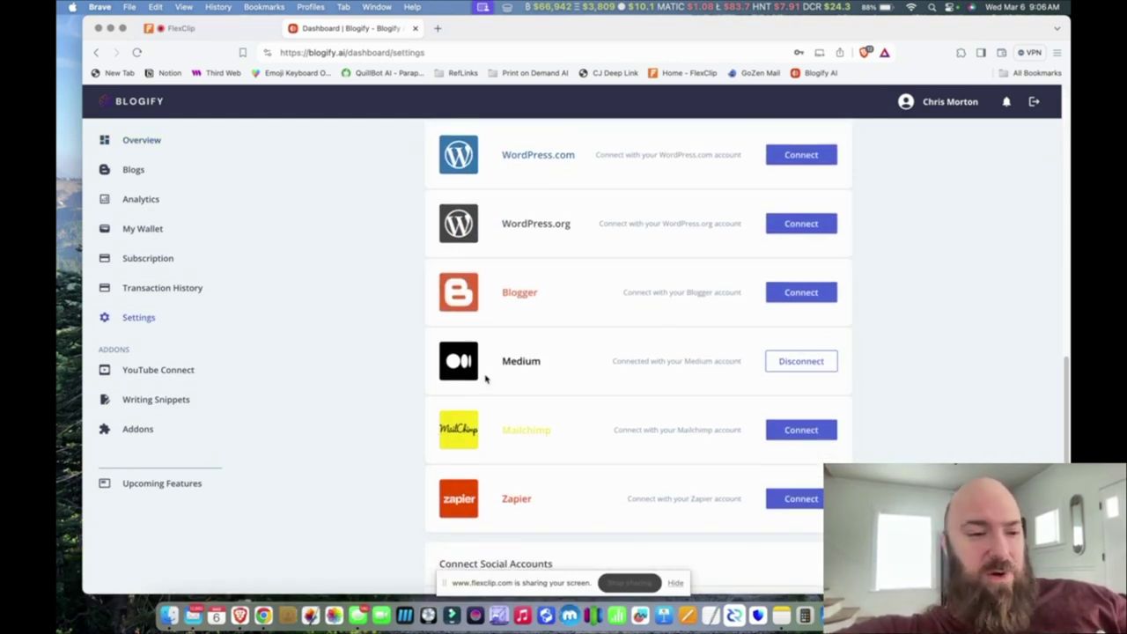
click(131, 171)
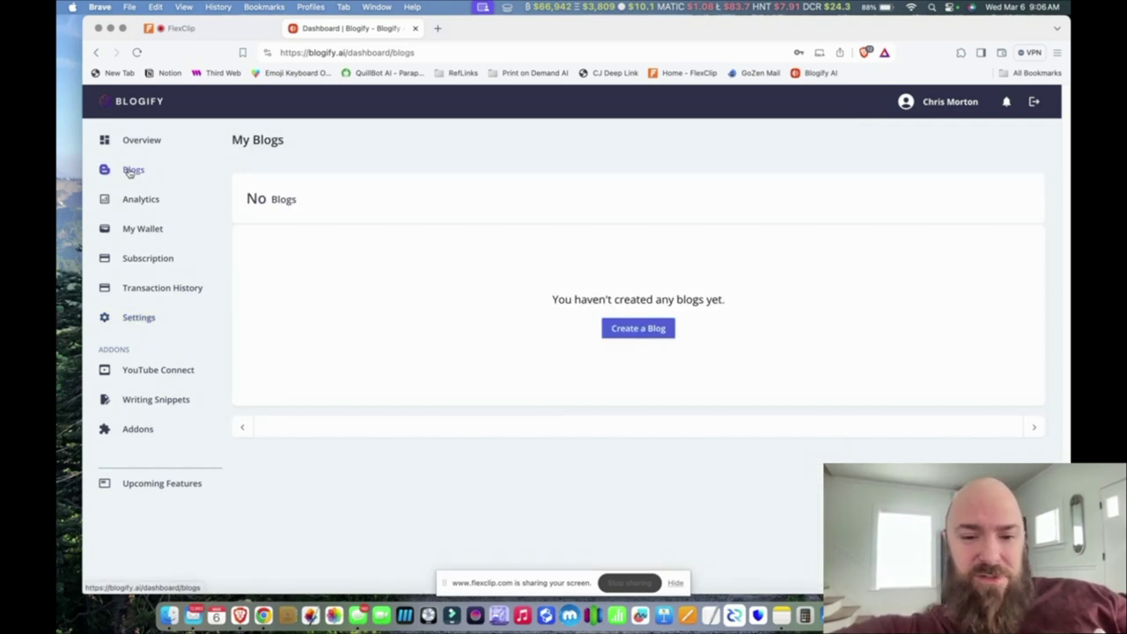
click(624, 331)
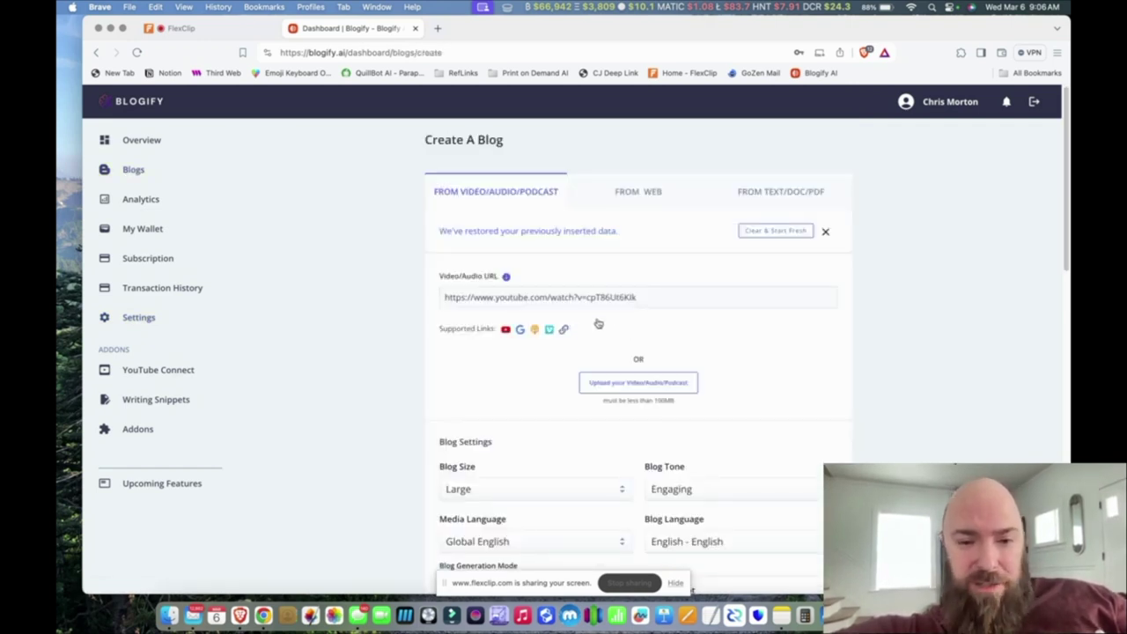
- Select the restored video URL and load YouTube in a new tab
key(super+a)
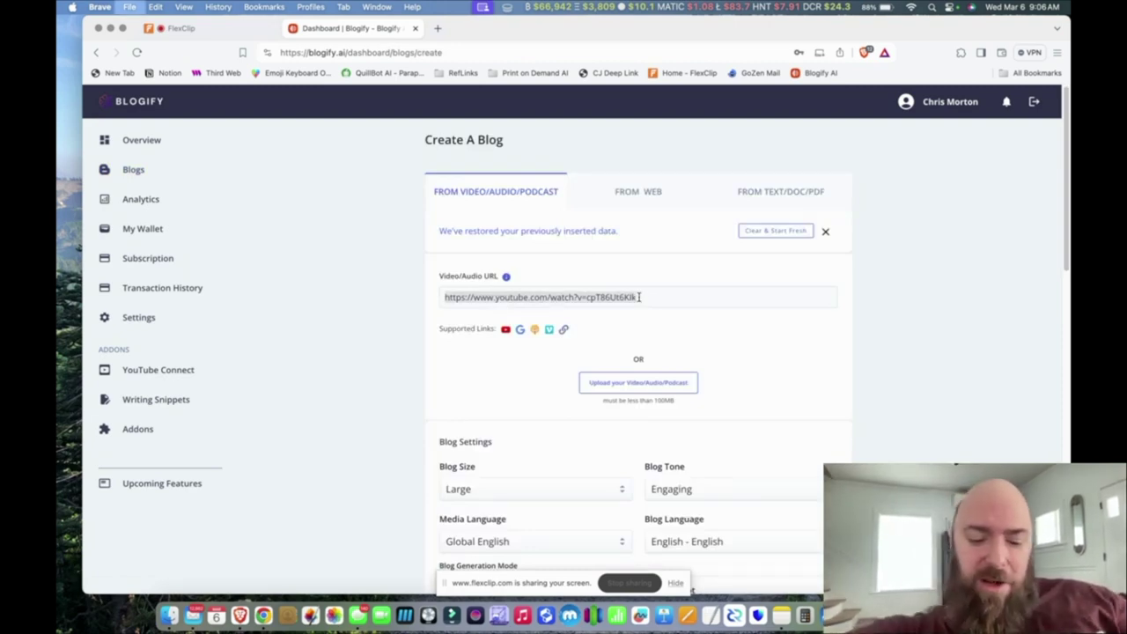
key(super+t)
text(you)
key(Return)
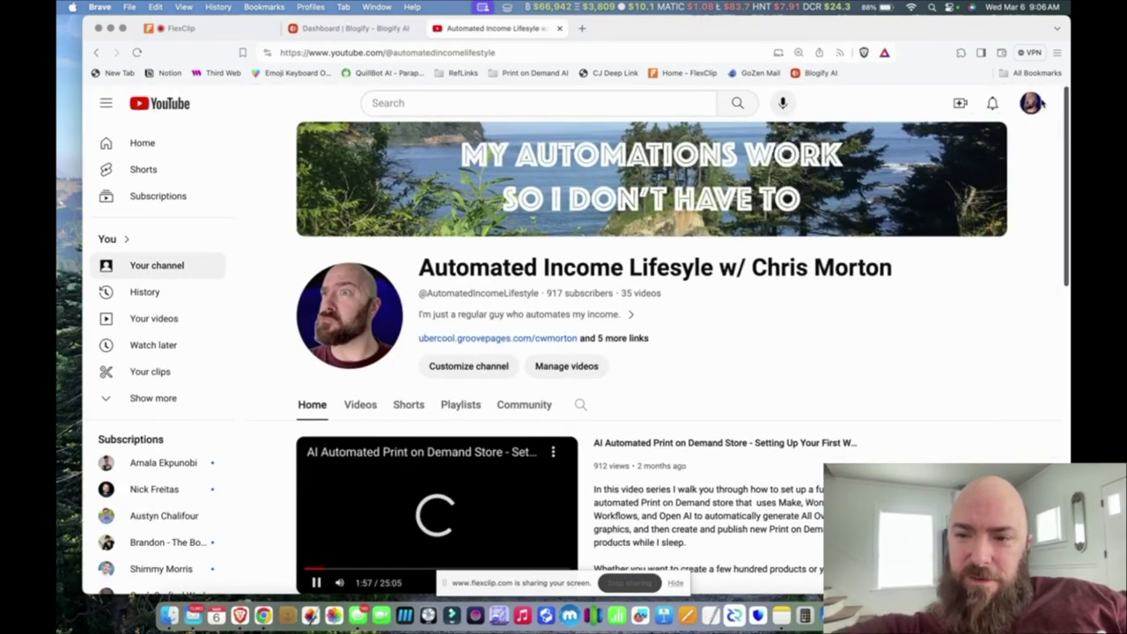
- Open and pause the channel's latest upload, 'This Shopping Spree Can Save You $1000's of Dollars!', then return to Blogify
click(1037, 103)
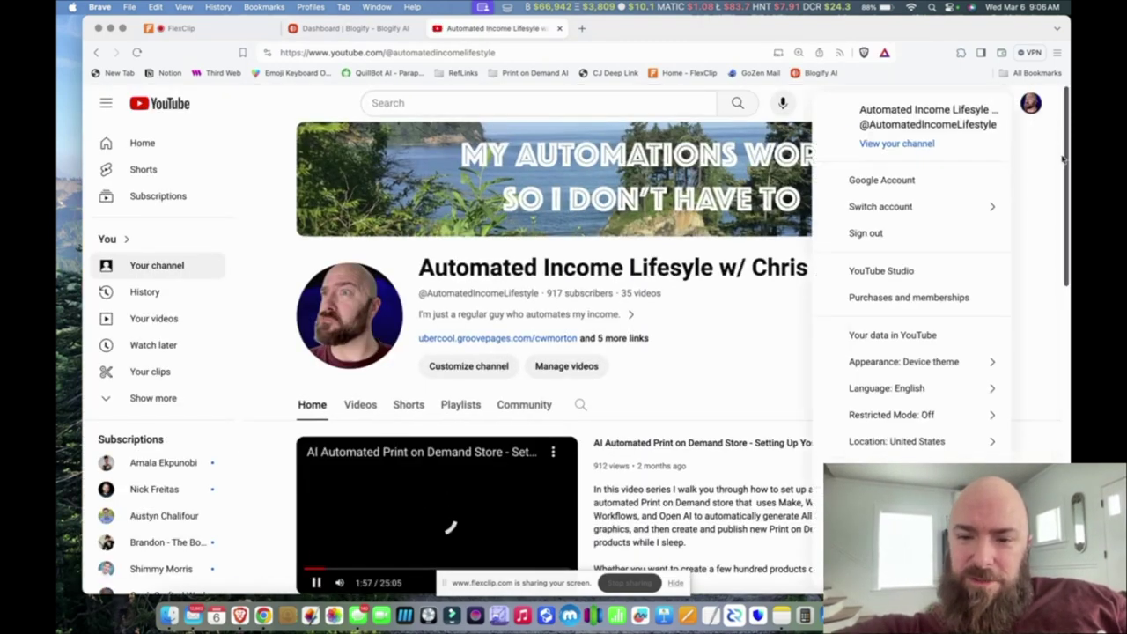
click(704, 332)
scroll(705, 333, down, 4)
scroll(704, 332, down, 2)
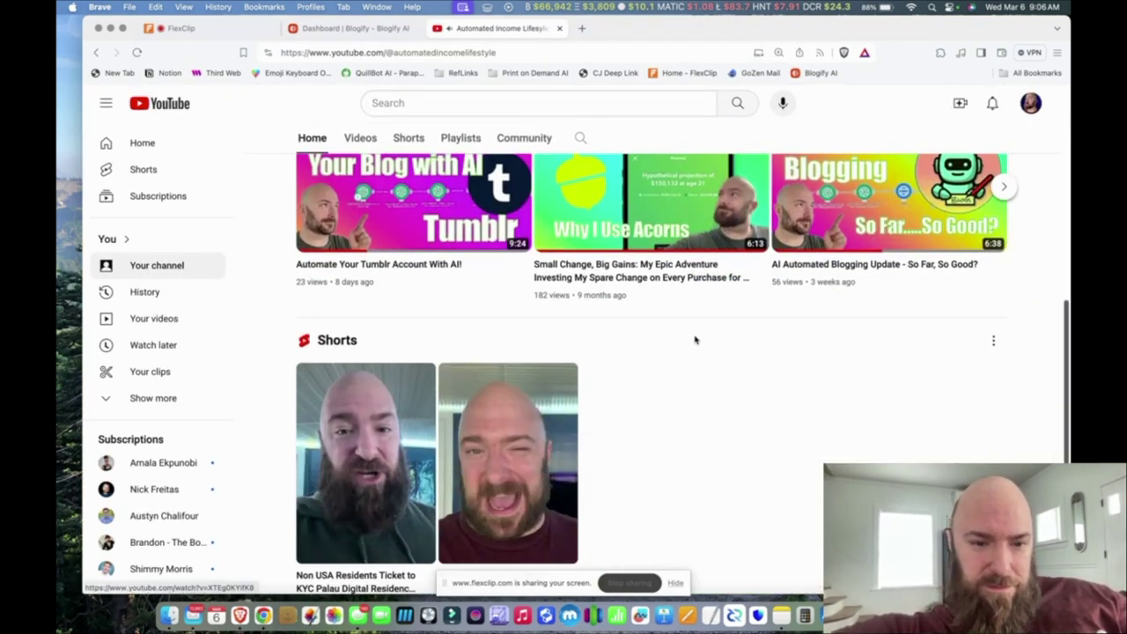
scroll(651, 332, up, 6)
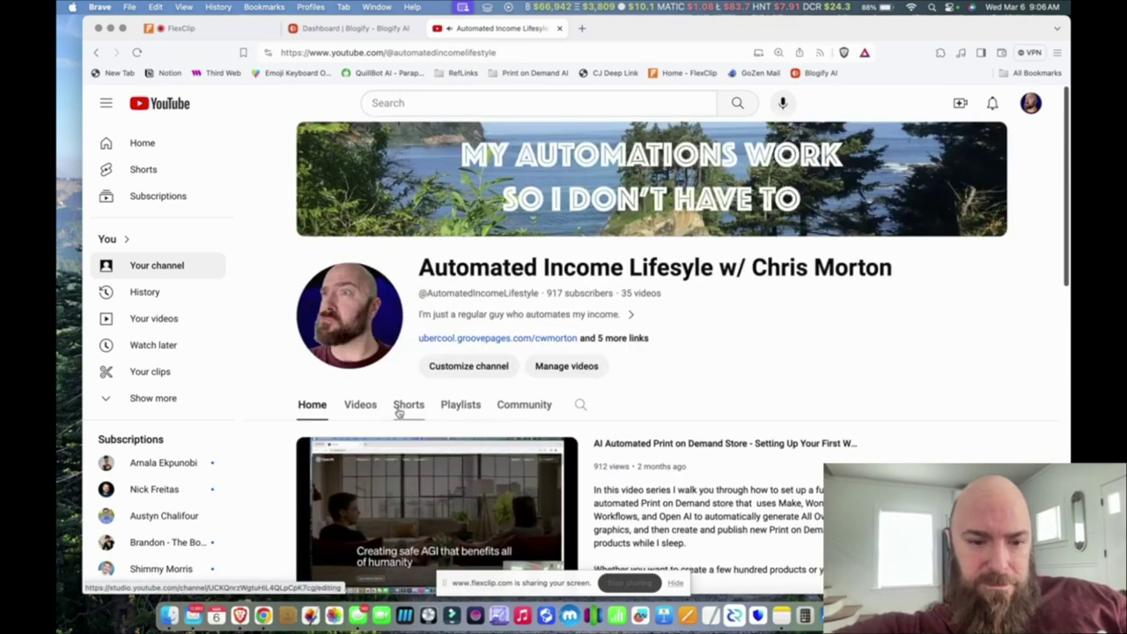
click(366, 412)
scroll(368, 424, down, 1)
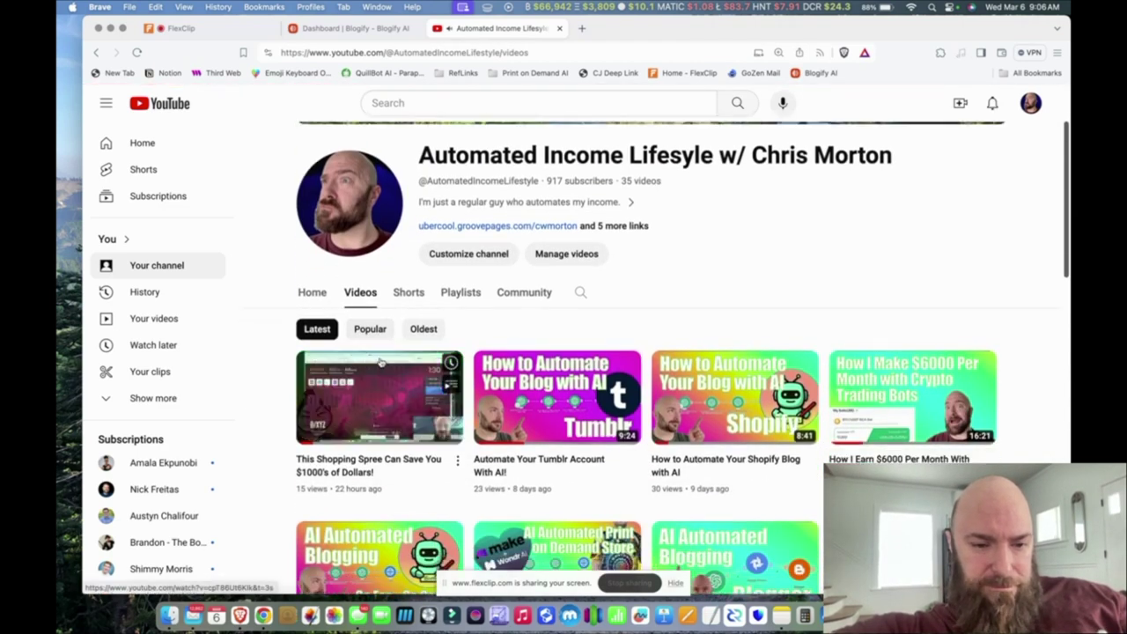
click(370, 426)
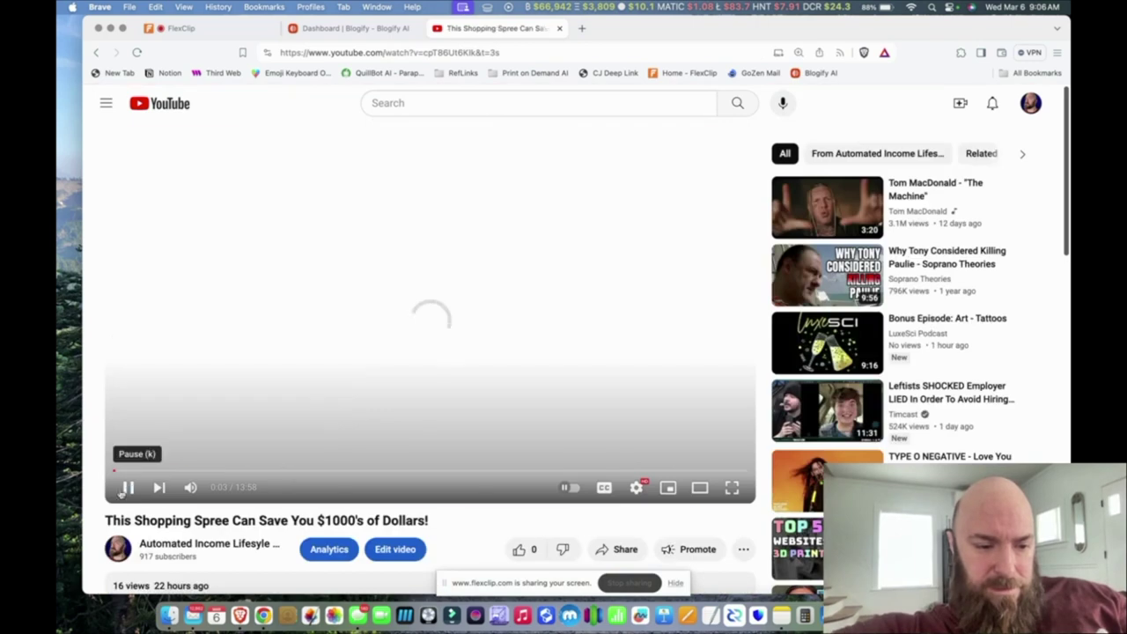
click(127, 487)
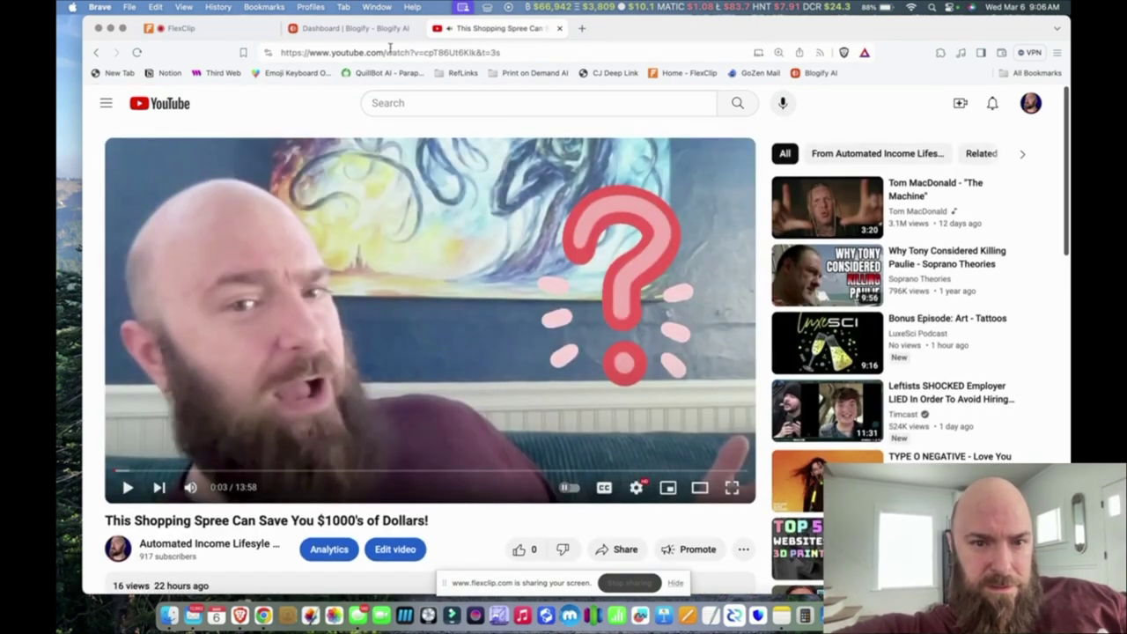
click(359, 29)
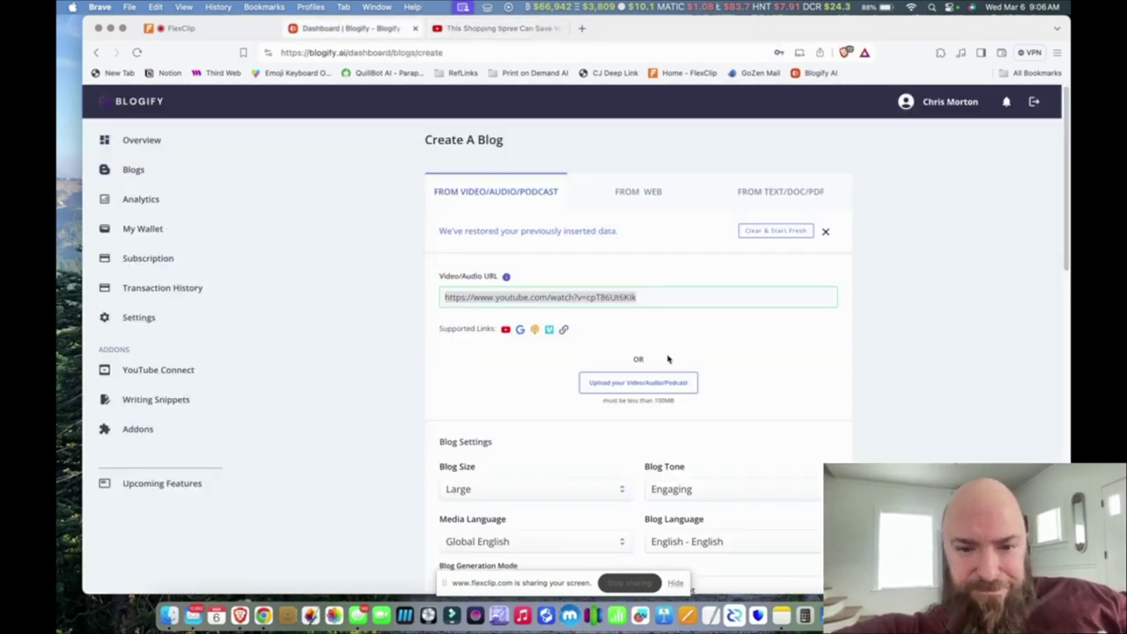
- Keep the blog tone at Engaging with Large size, Auto-Pilot and First Person
scroll(714, 396, down, 2)
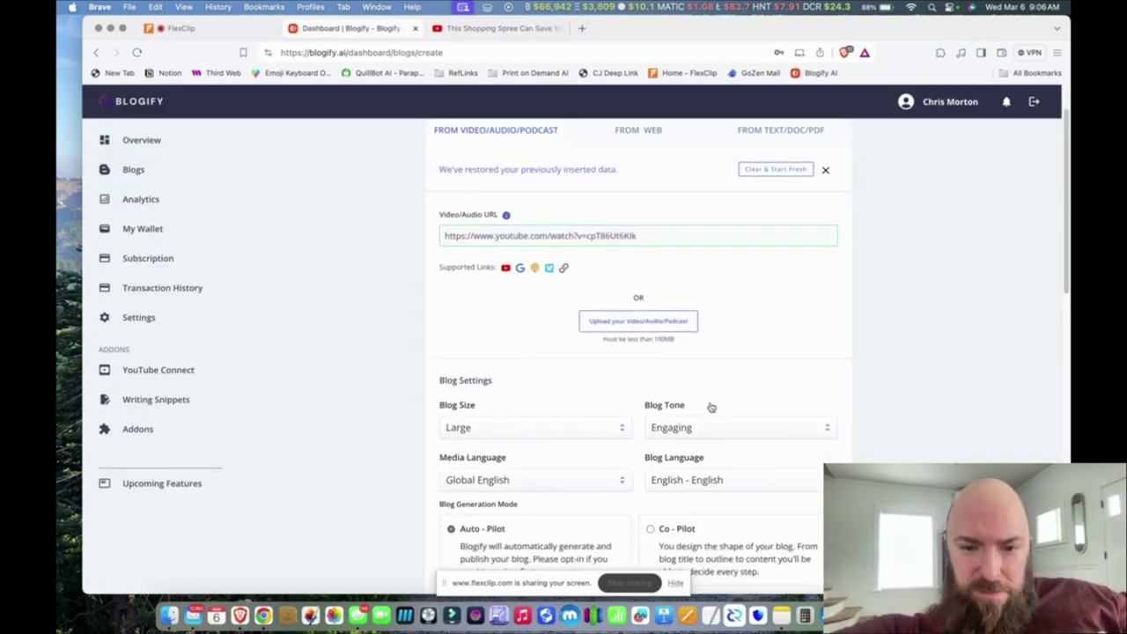
scroll(536, 426, down, 3)
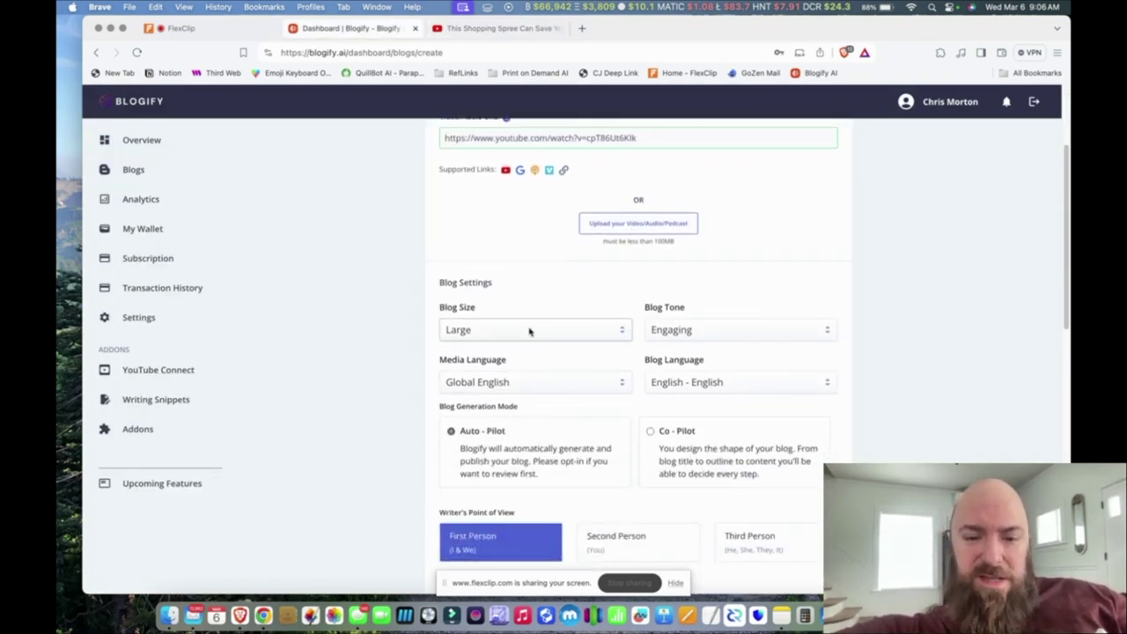
click(703, 332)
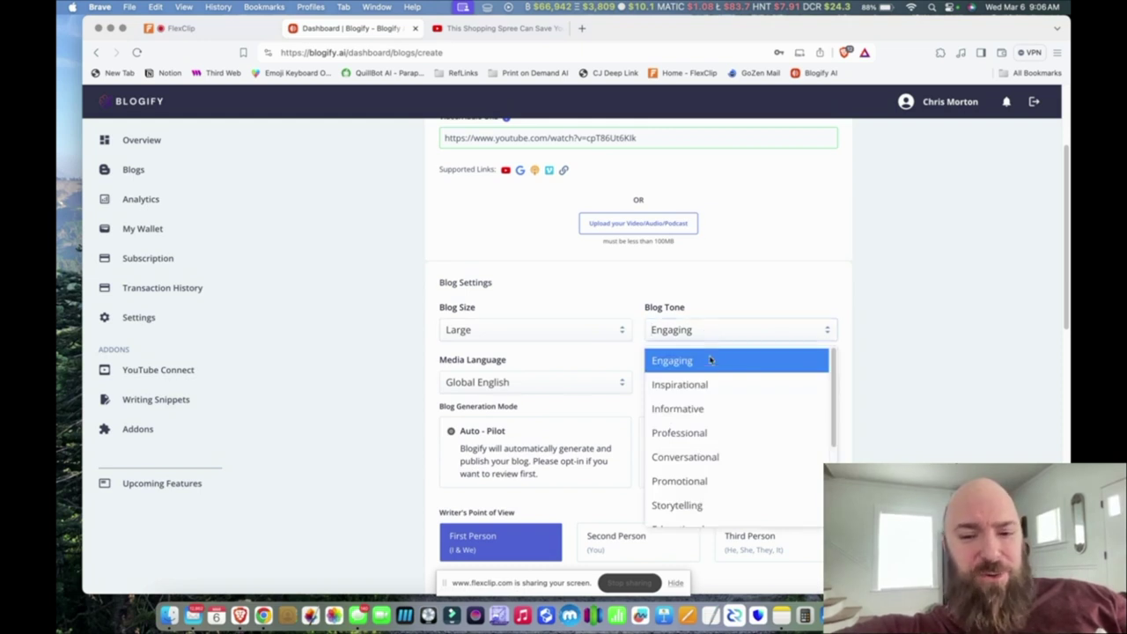
scroll(726, 464, down, 5)
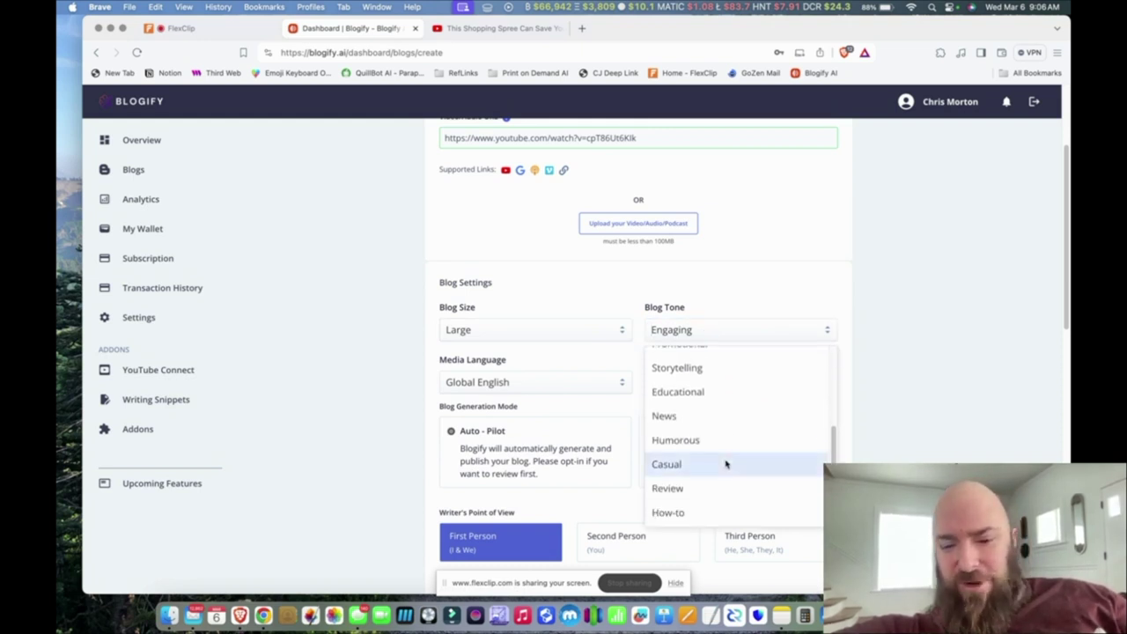
scroll(726, 464, up, 3)
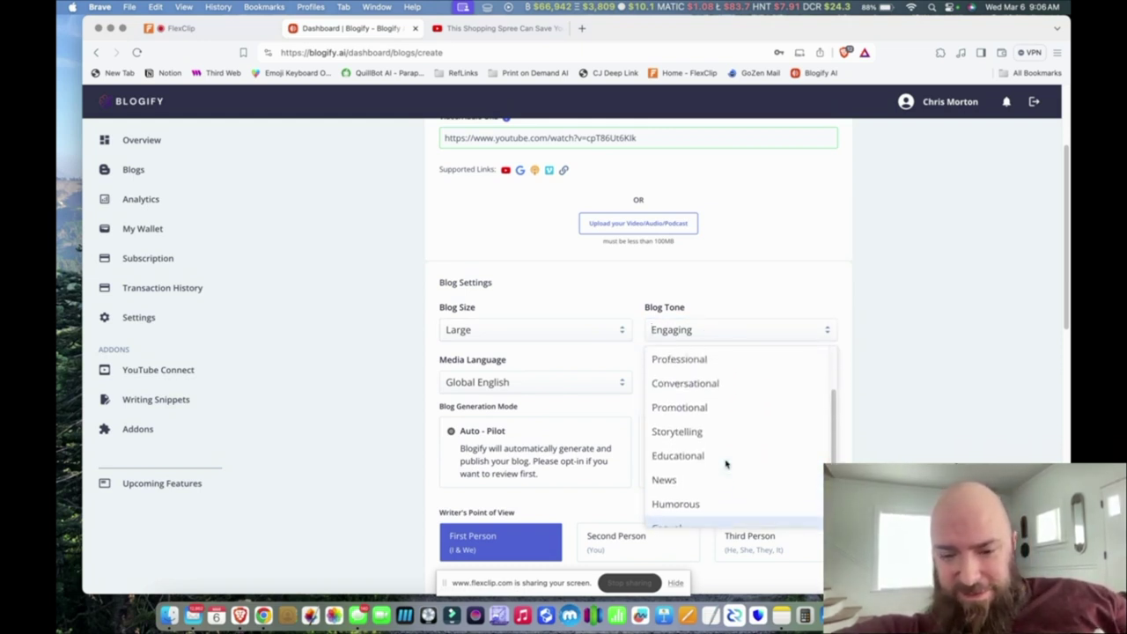
scroll(725, 464, up, 2)
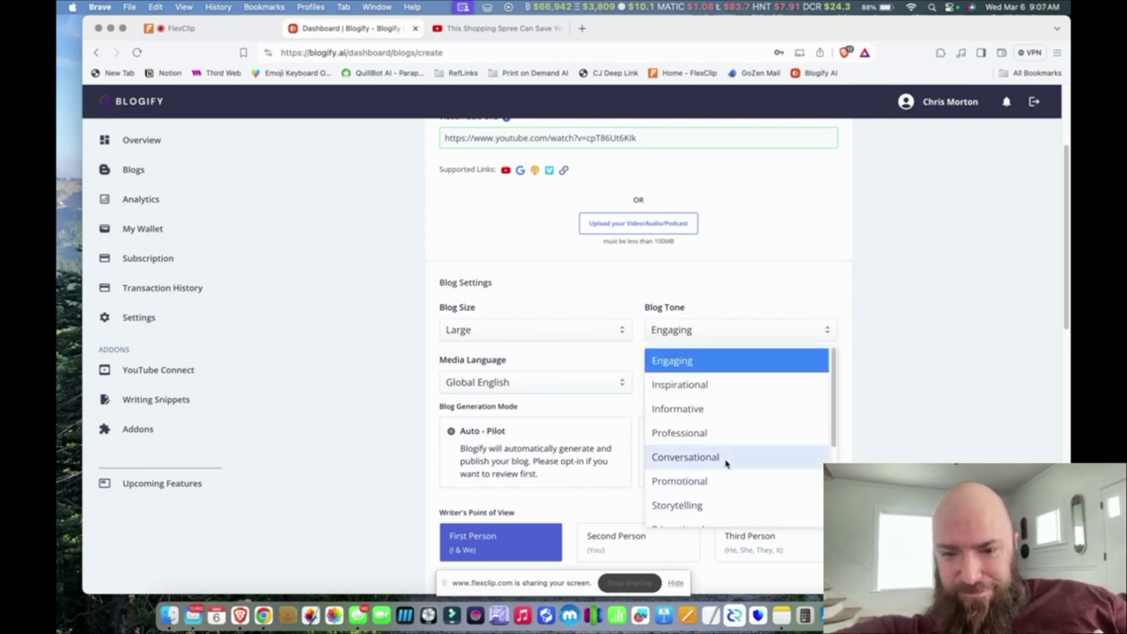
click(787, 287)
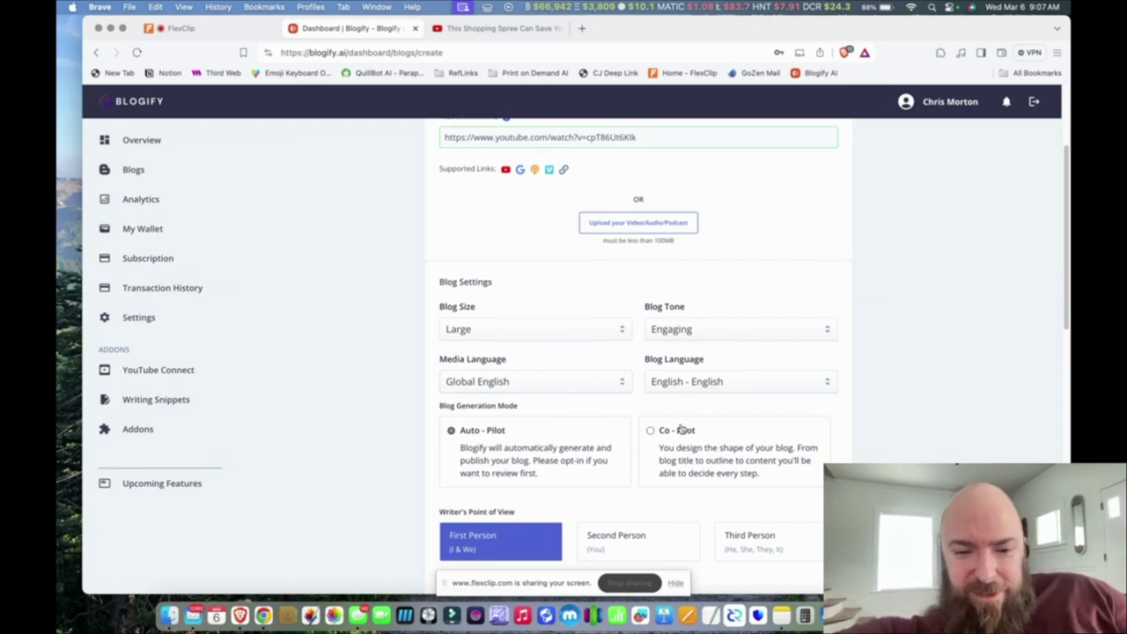
- Keep affiliate commission opted in and leave 'Give credit' to the creator unchecked
scroll(681, 428, down, 2)
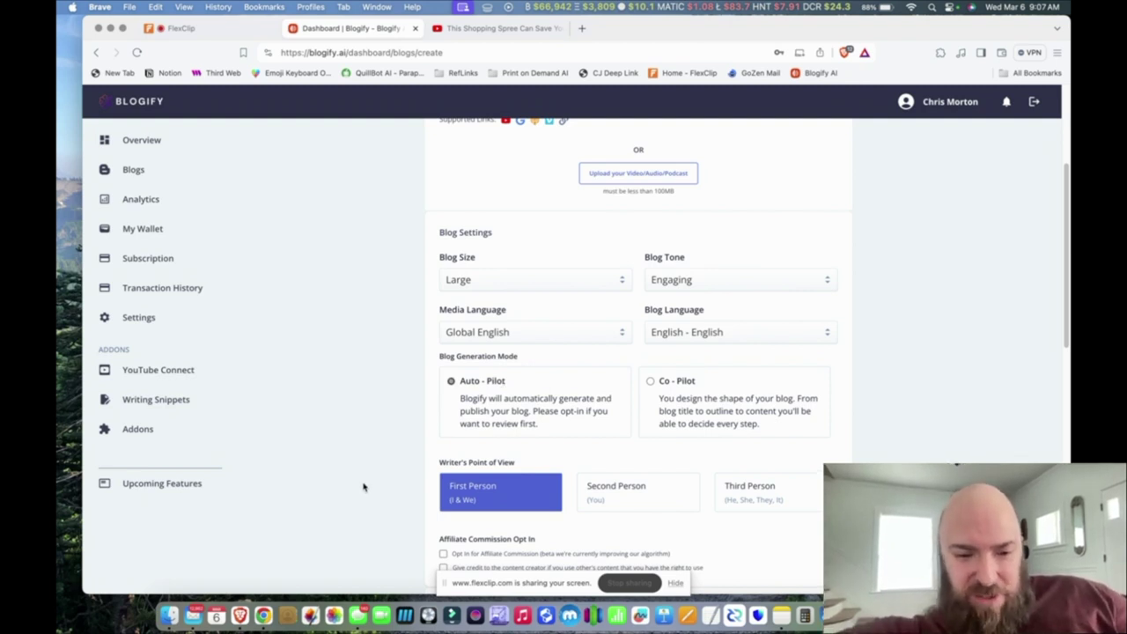
scroll(363, 487, down, 3)
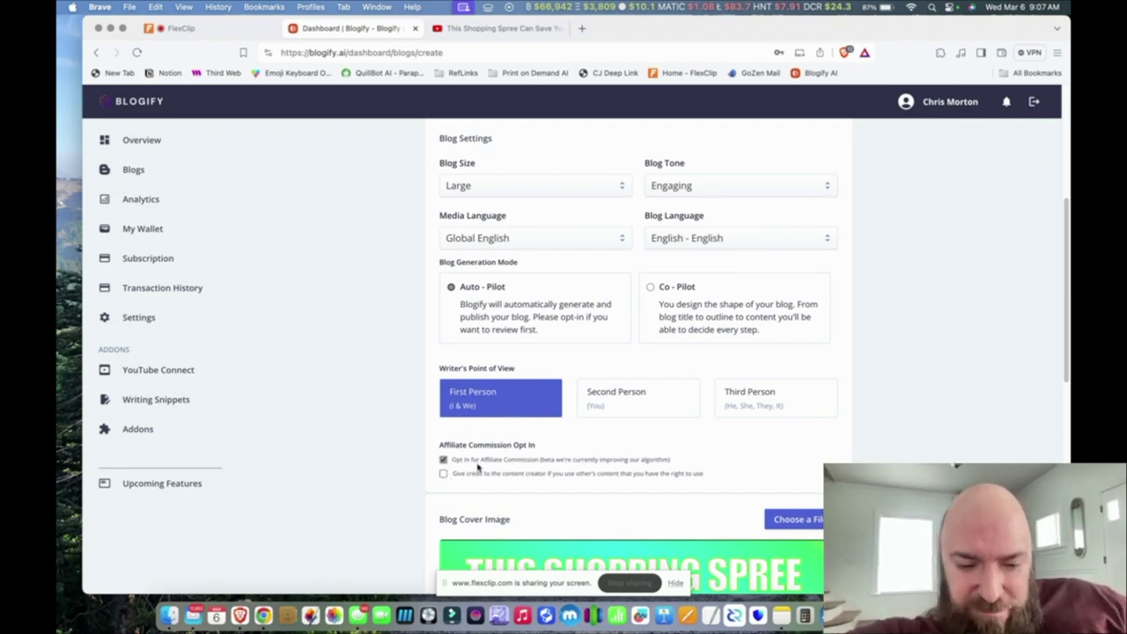
key(super+plus)
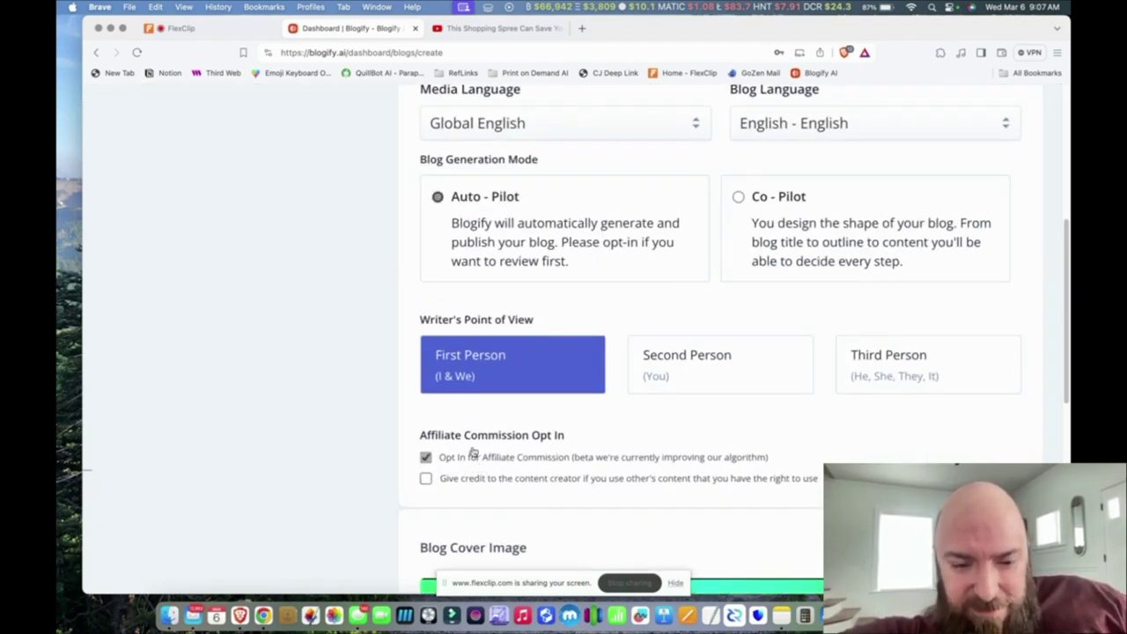
key(super+minus)
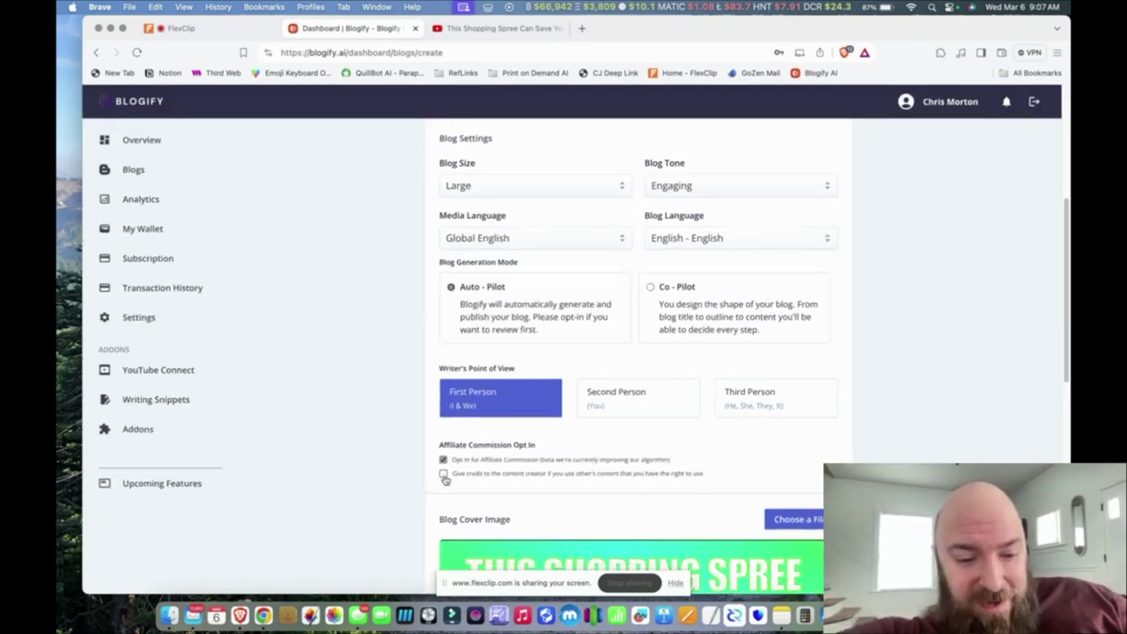
click(443, 474)
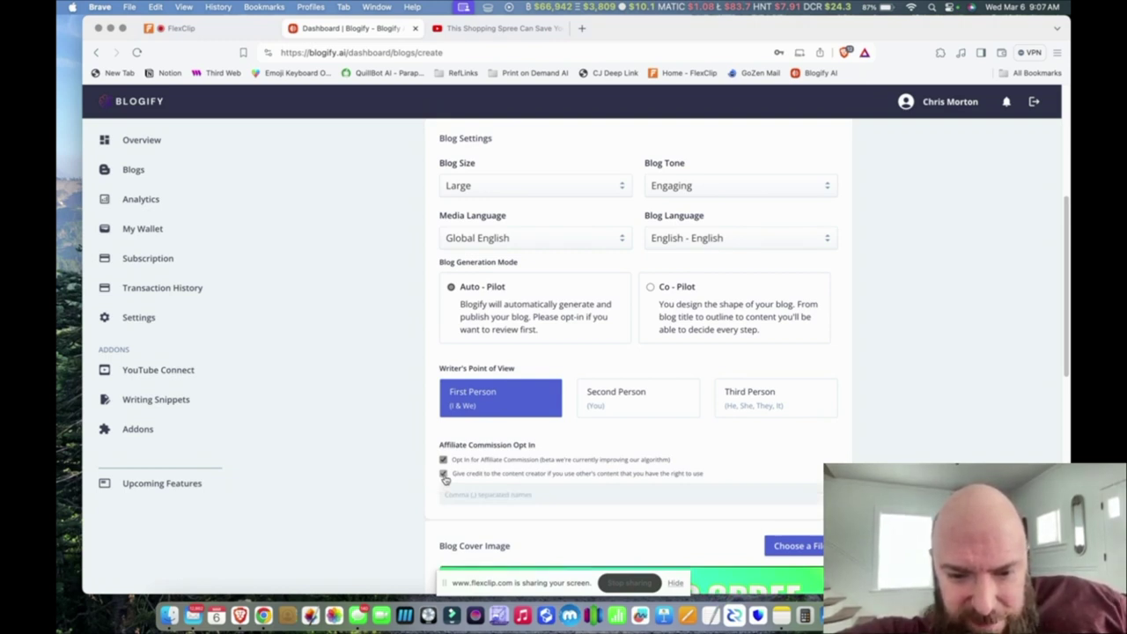
click(443, 474)
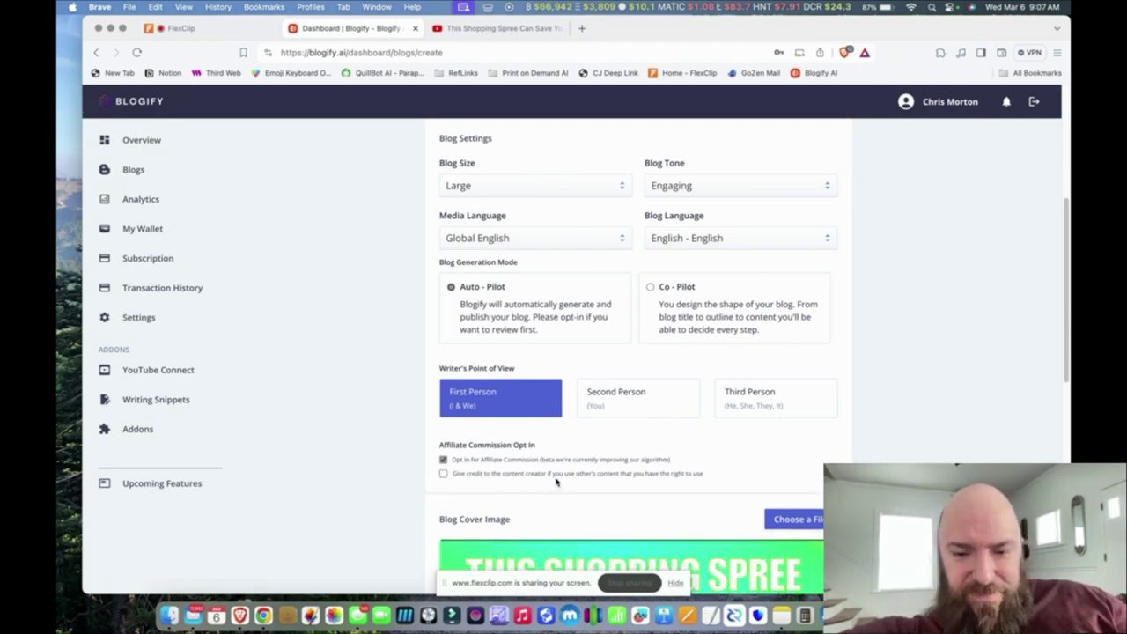
scroll(556, 480, down, 5)
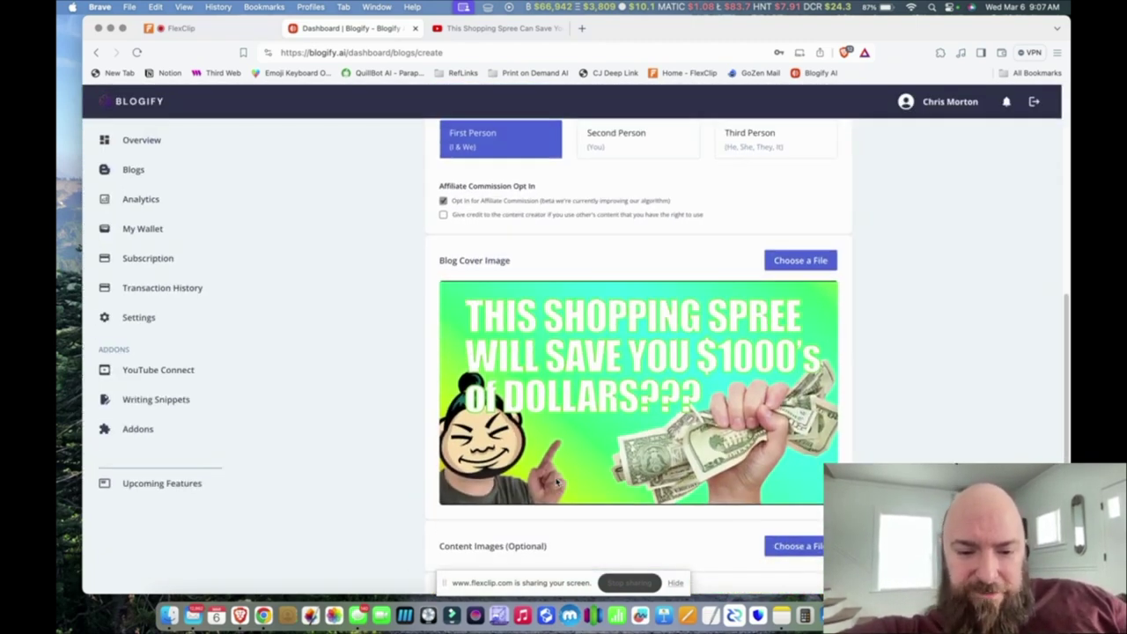
scroll(557, 480, down, 5)
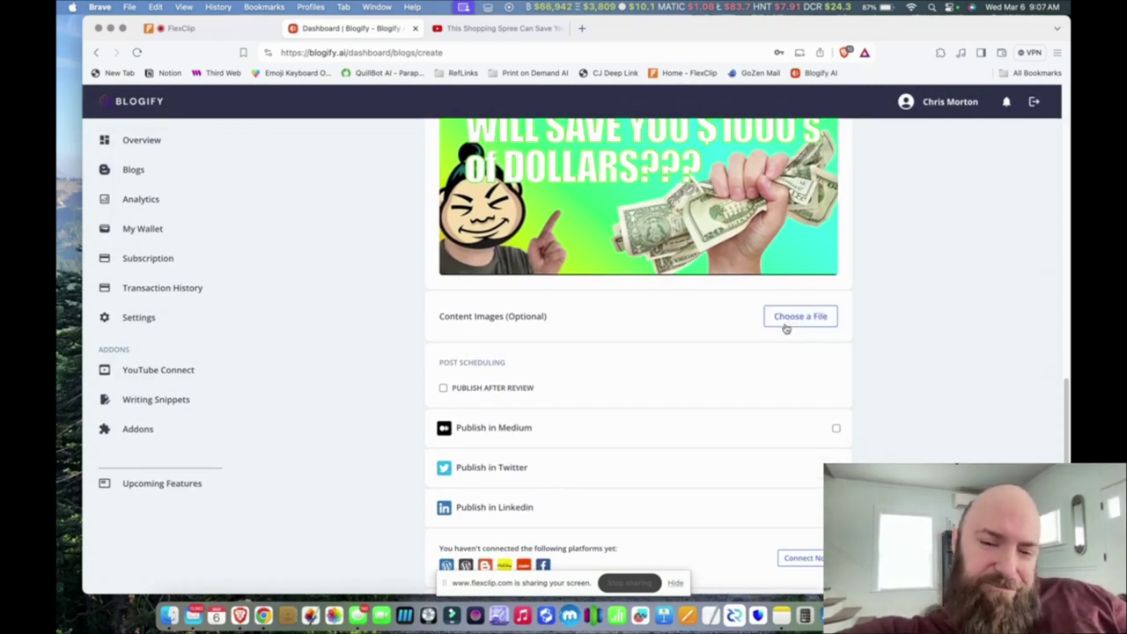
- Enable Publish in Medium as a draft, dated 03/06/2024 at 09:14 AM
click(786, 326)
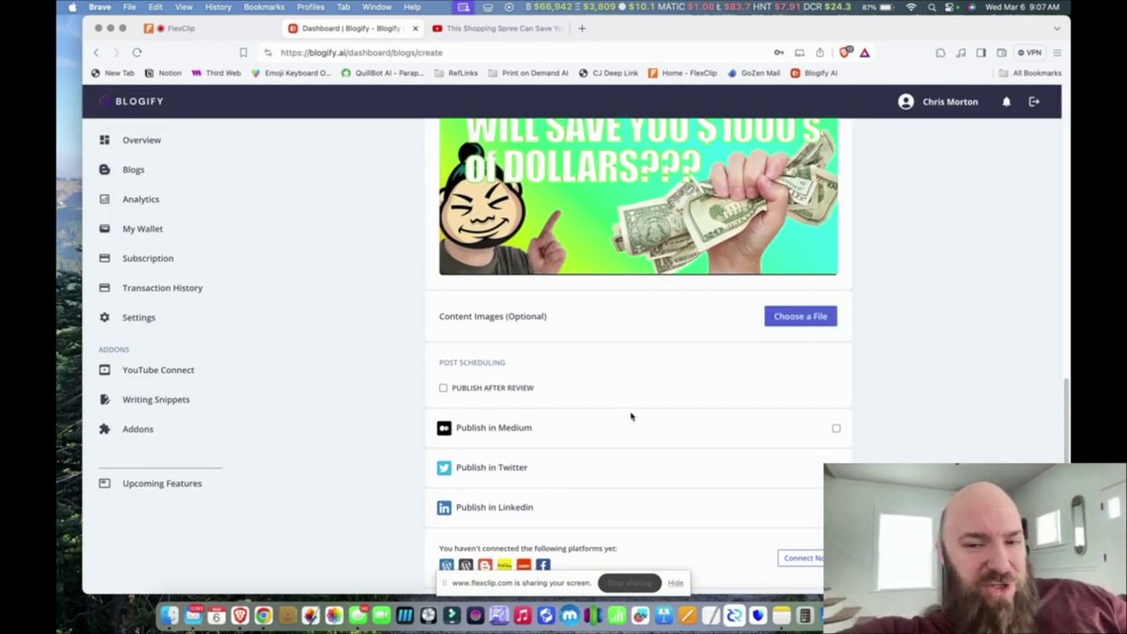
click(836, 429)
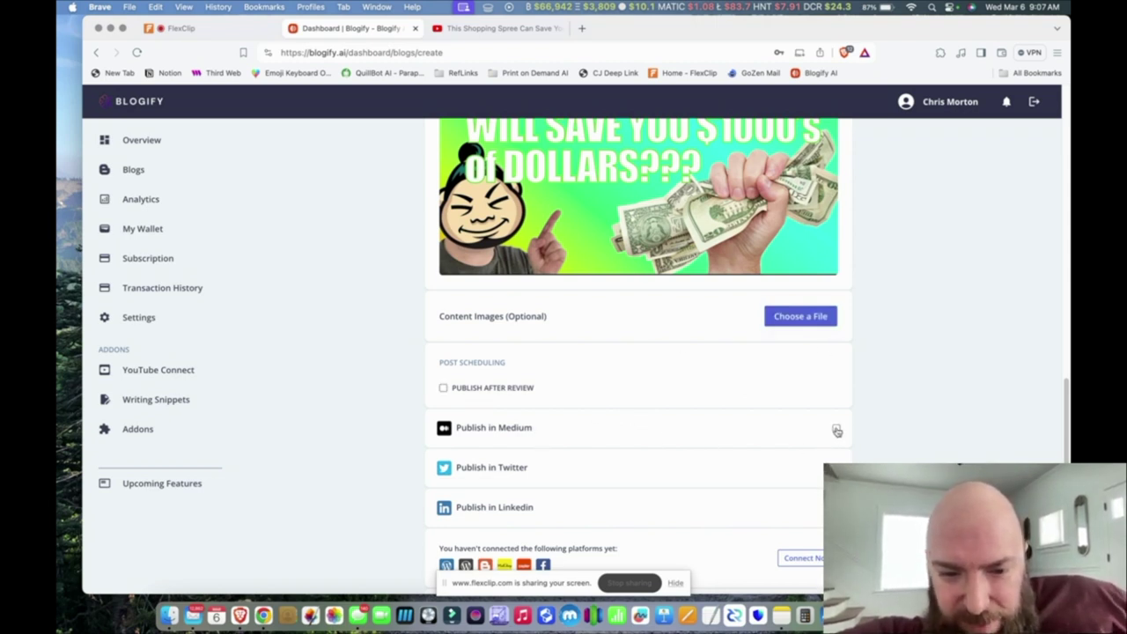
click(442, 457)
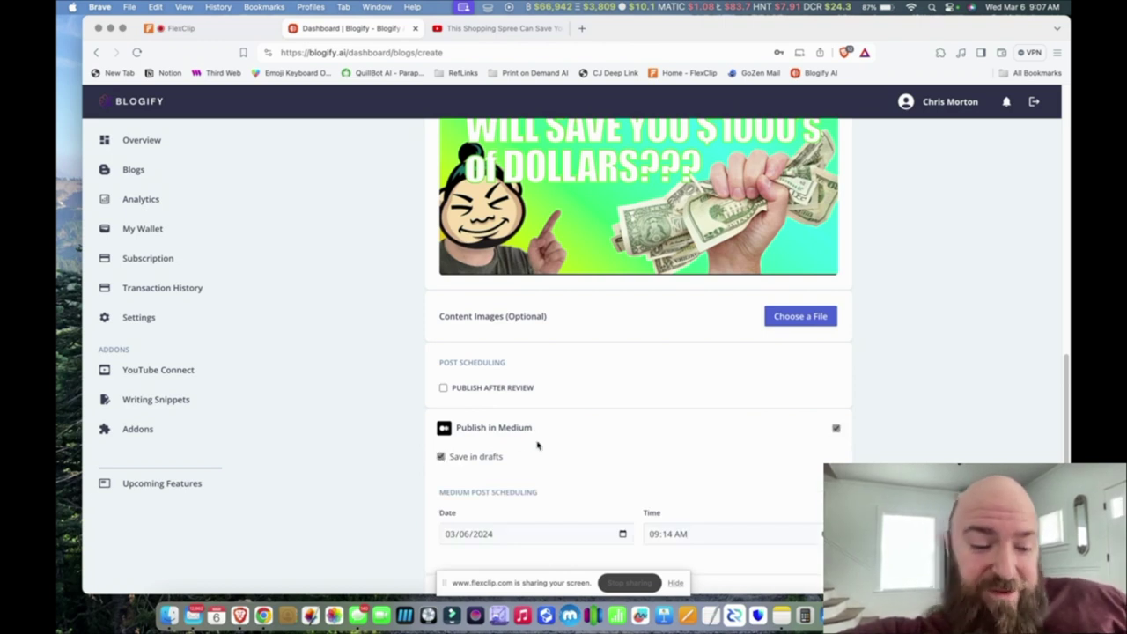
scroll(535, 443, down, 3)
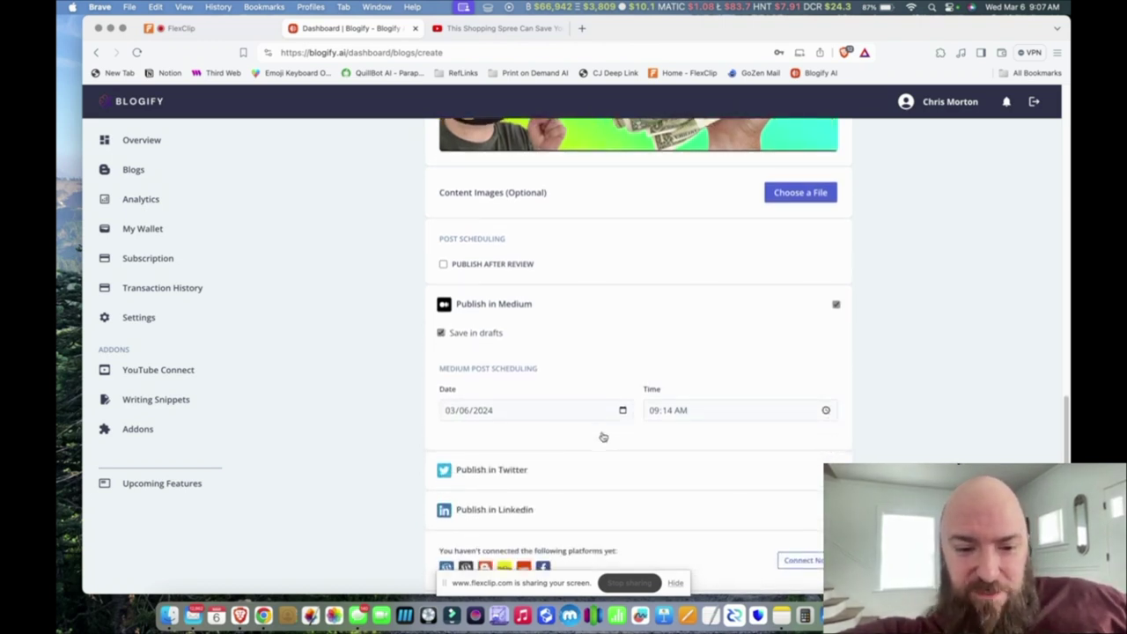
scroll(603, 437, down, 2)
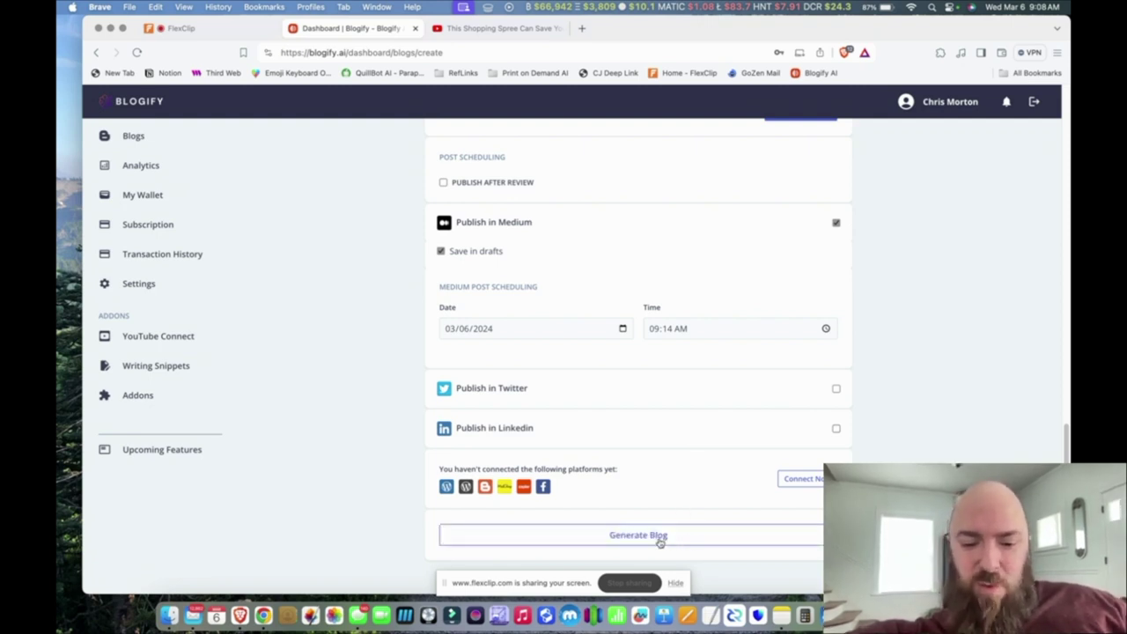
- Generate the Large, Engaging auto-pilot blog from the shopping spree video
click(660, 539)
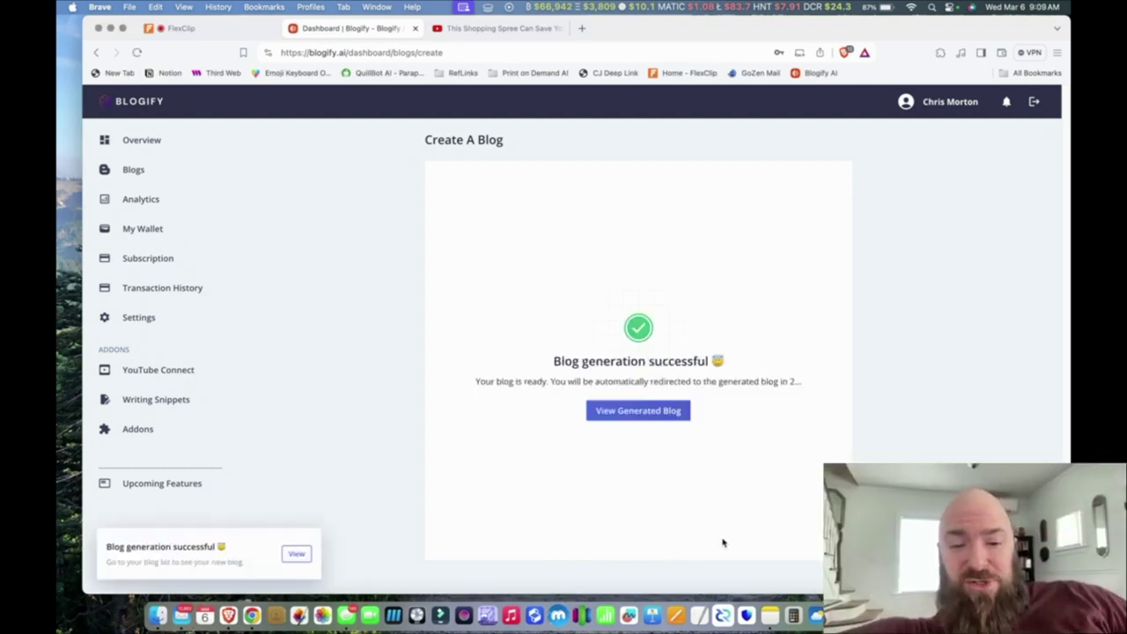
- Open 'Shopping for Lifetime License Software on AppSumo' and scroll through its preview
click(672, 416)
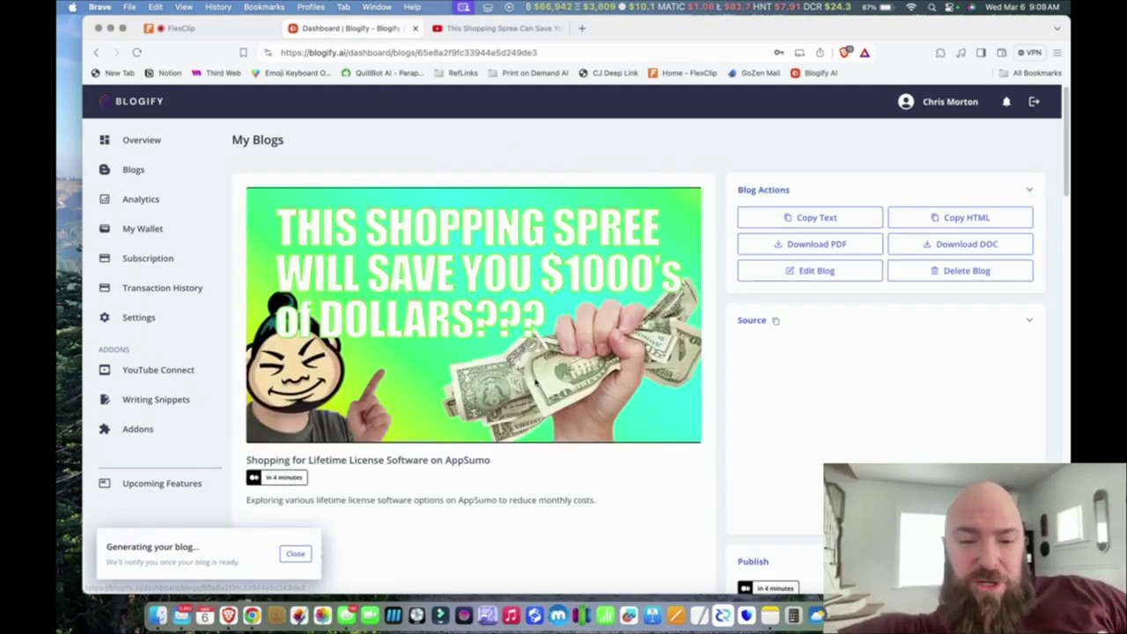
scroll(553, 426, down, 8)
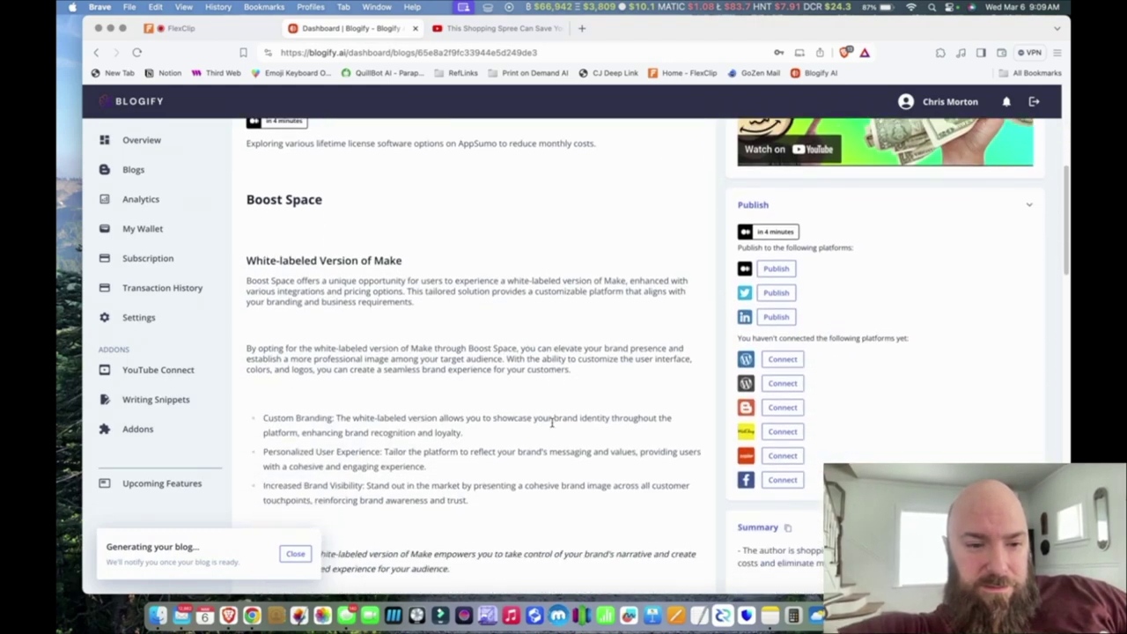
scroll(552, 426, down, 3)
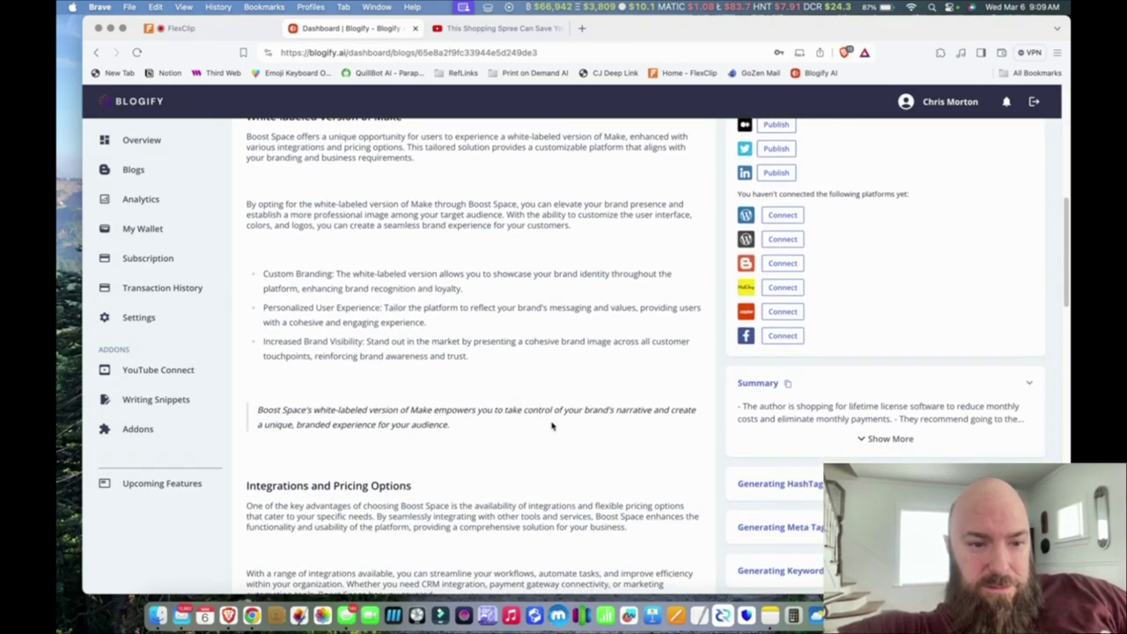
scroll(552, 426, down, 2)
scroll(552, 426, up, 5)
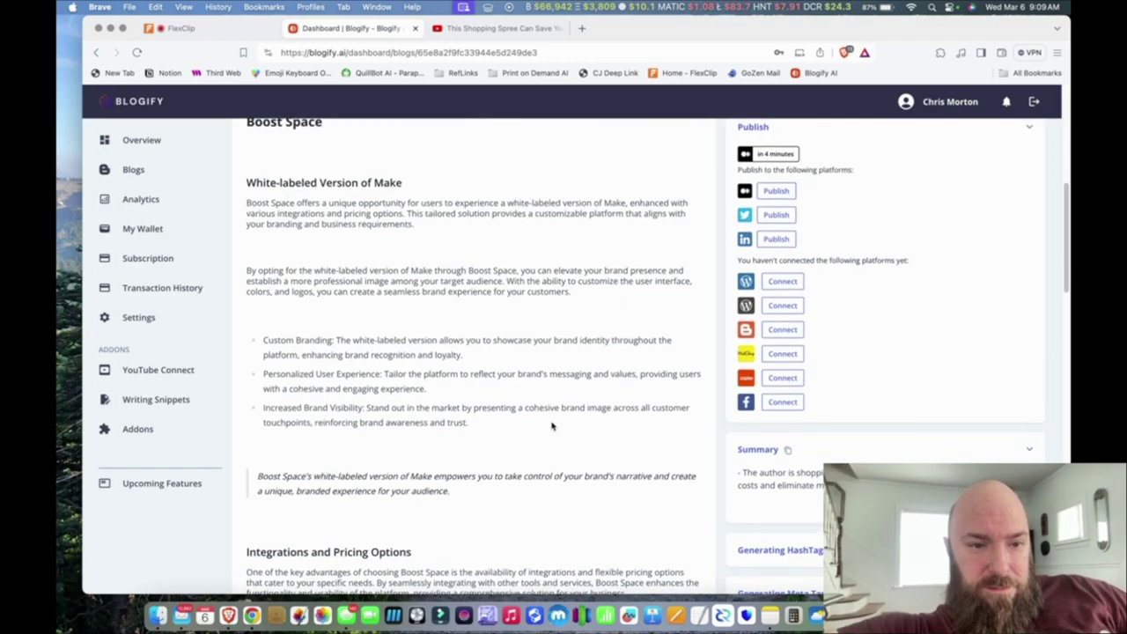
scroll(552, 426, up, 2)
scroll(552, 426, down, 5)
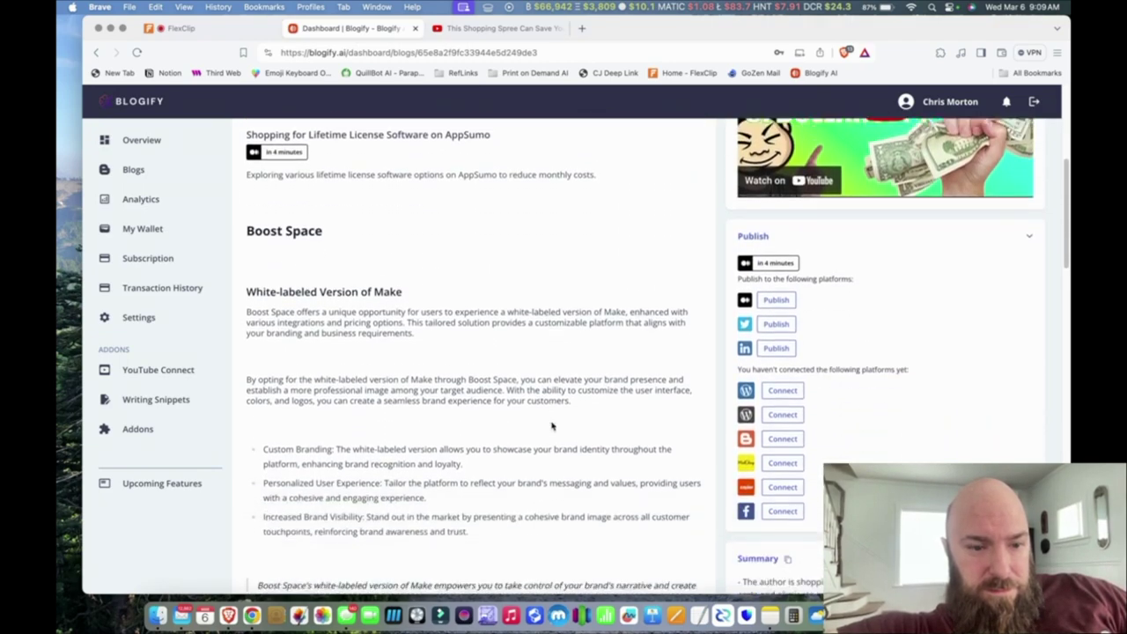
scroll(552, 426, down, 15)
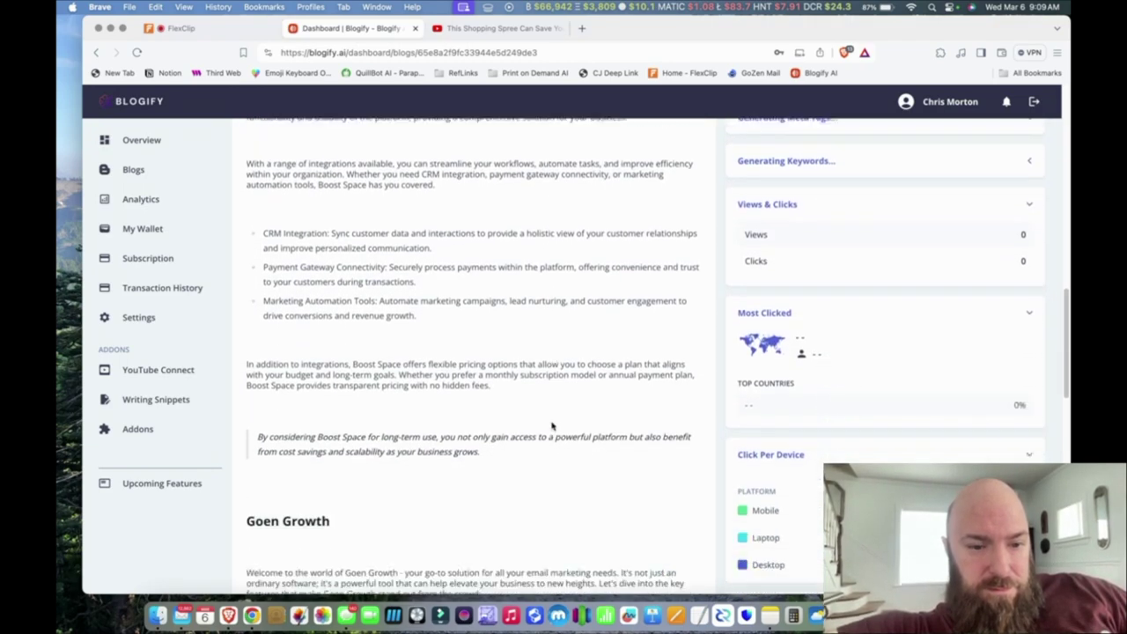
scroll(552, 427, down, 6)
scroll(552, 426, up, 2)
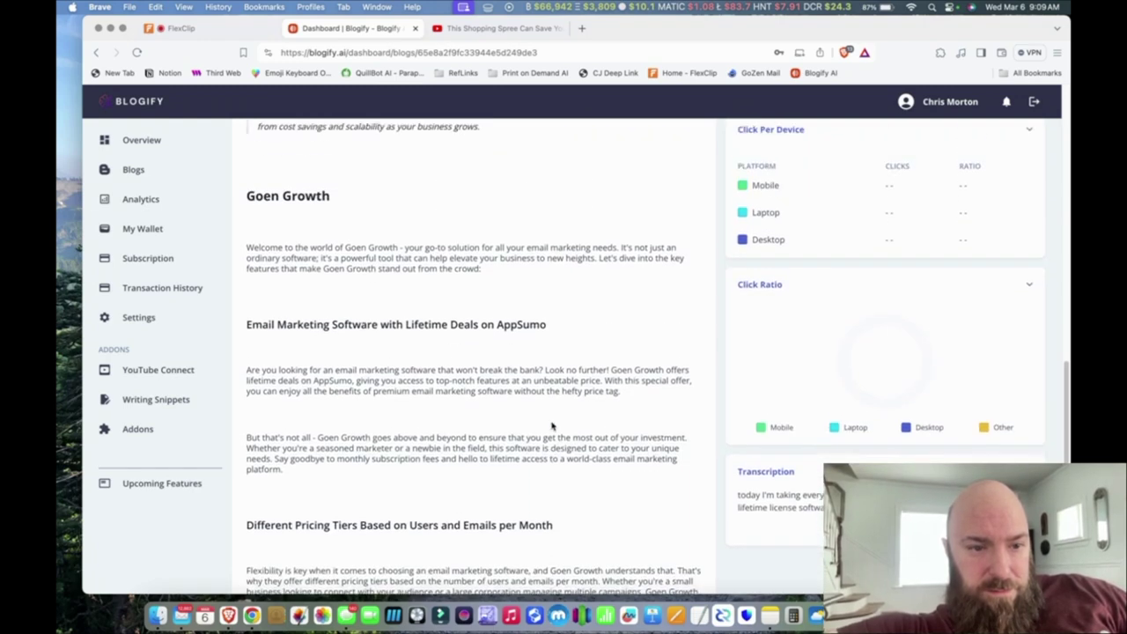
scroll(552, 426, down, 9)
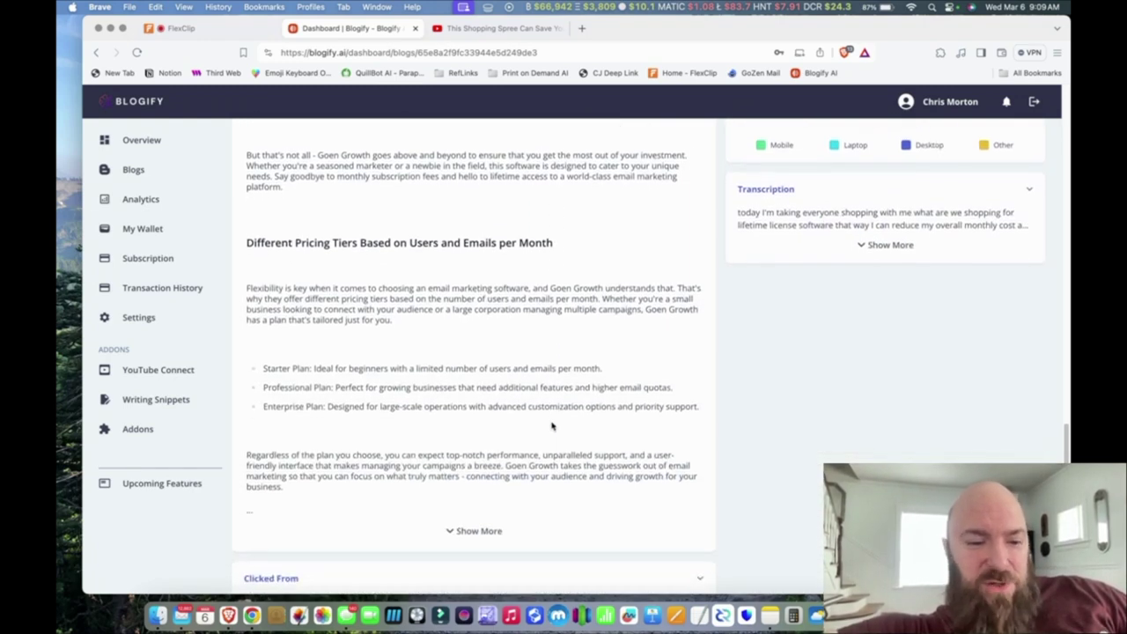
scroll(552, 426, down, 3)
scroll(553, 426, up, 3)
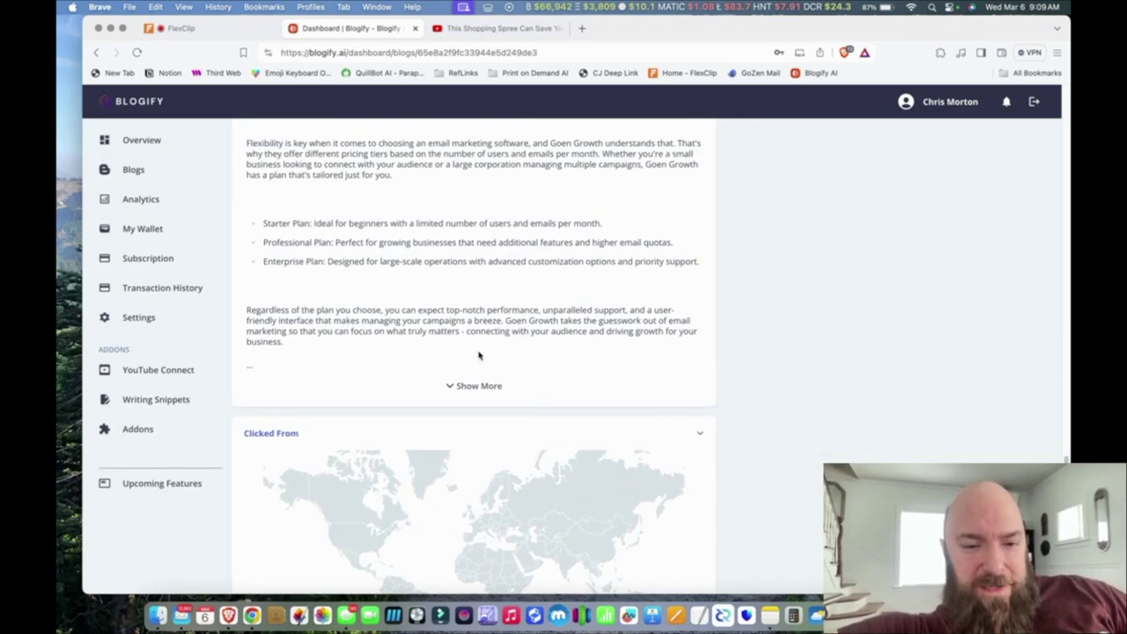
- Expand the full article with Show More, read to the end, and return to the top
click(470, 387)
scroll(475, 392, down, 18)
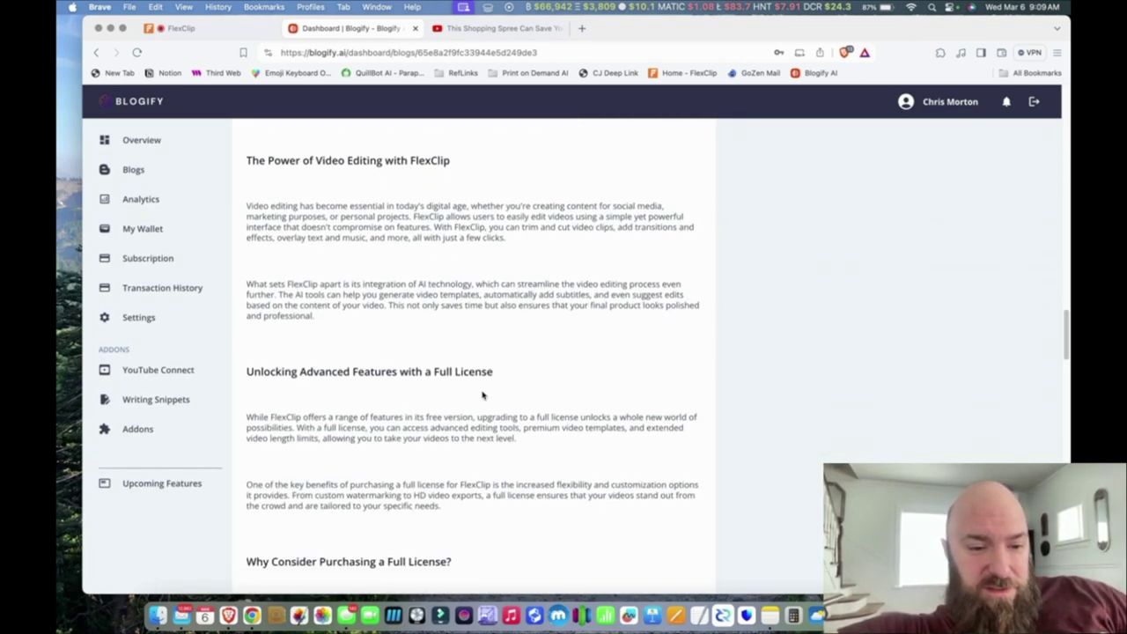
scroll(483, 396, down, 18)
scroll(483, 395, up, 7)
scroll(482, 396, up, 3)
scroll(482, 395, down, 4)
scroll(482, 395, down, 3)
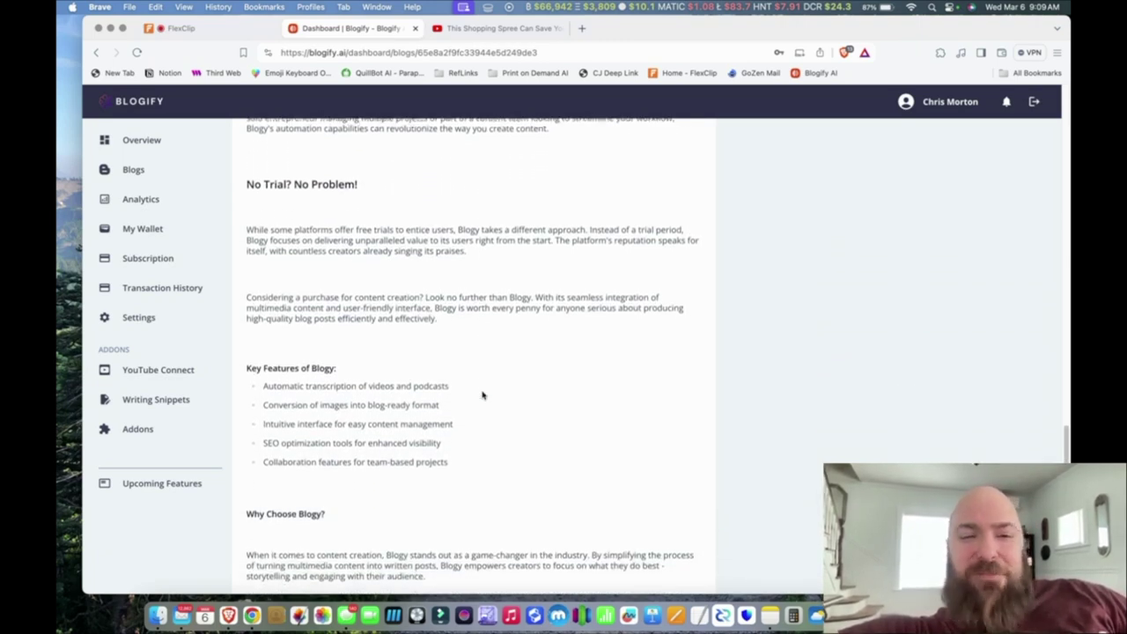
scroll(482, 396, down, 1)
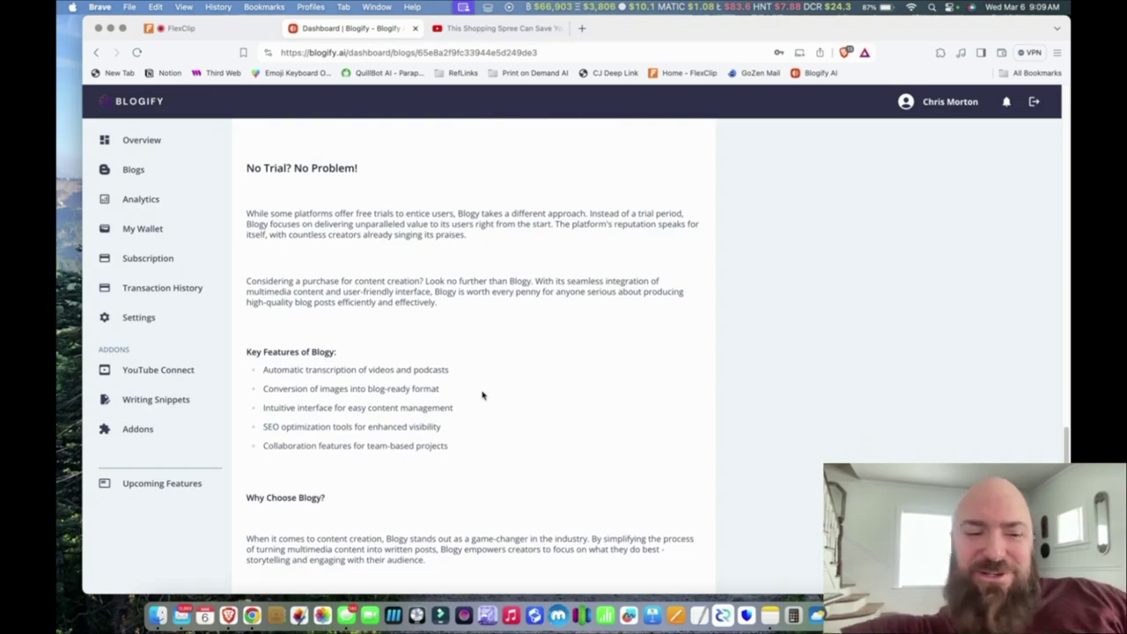
scroll(483, 396, down, 4)
scroll(482, 393, down, 10)
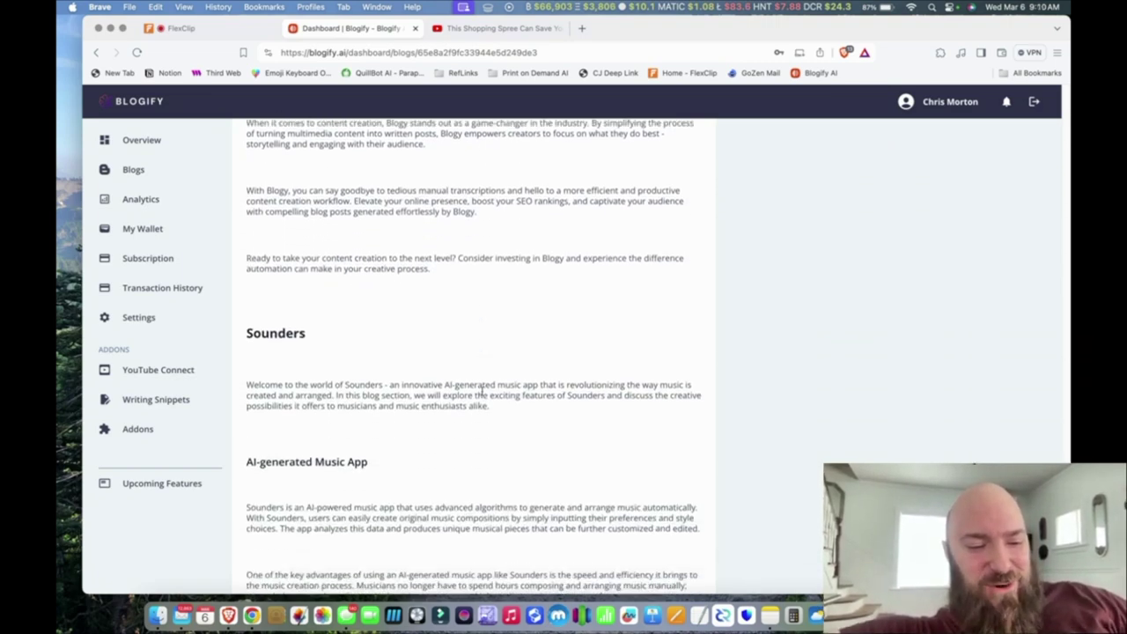
scroll(483, 395, down, 4)
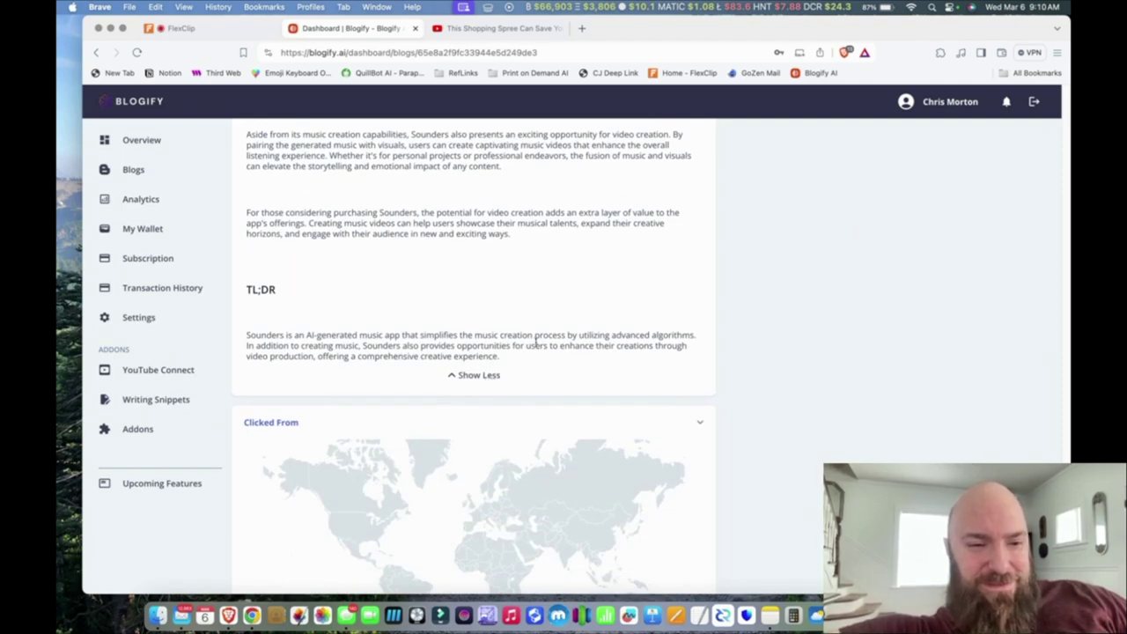
scroll(536, 343, up, 5)
scroll(535, 344, up, 3)
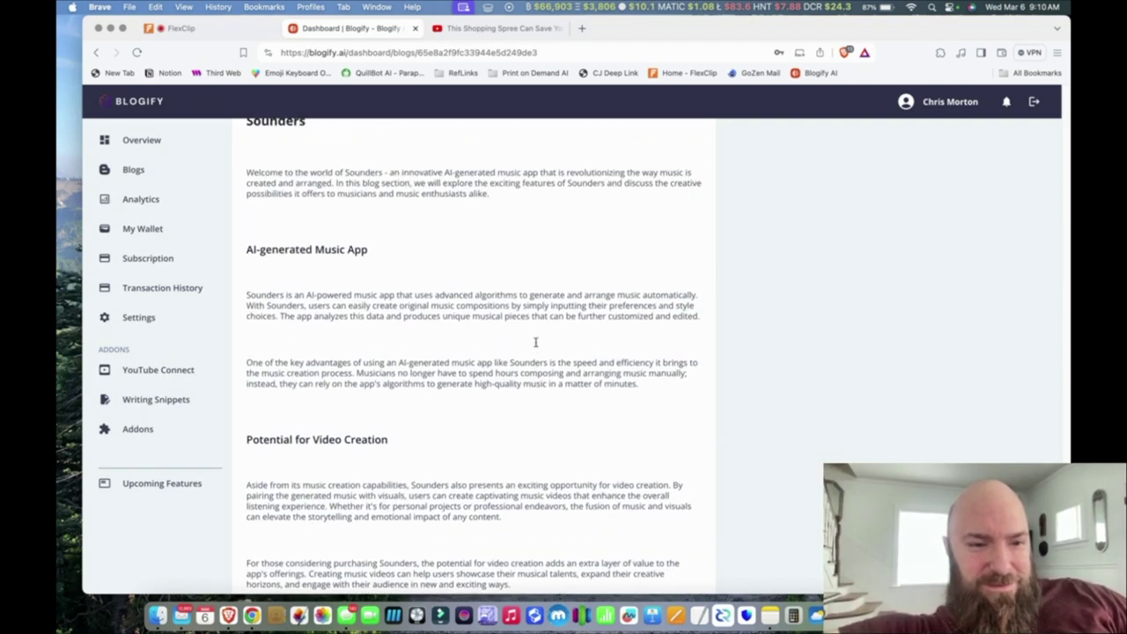
scroll(536, 344, up, 20)
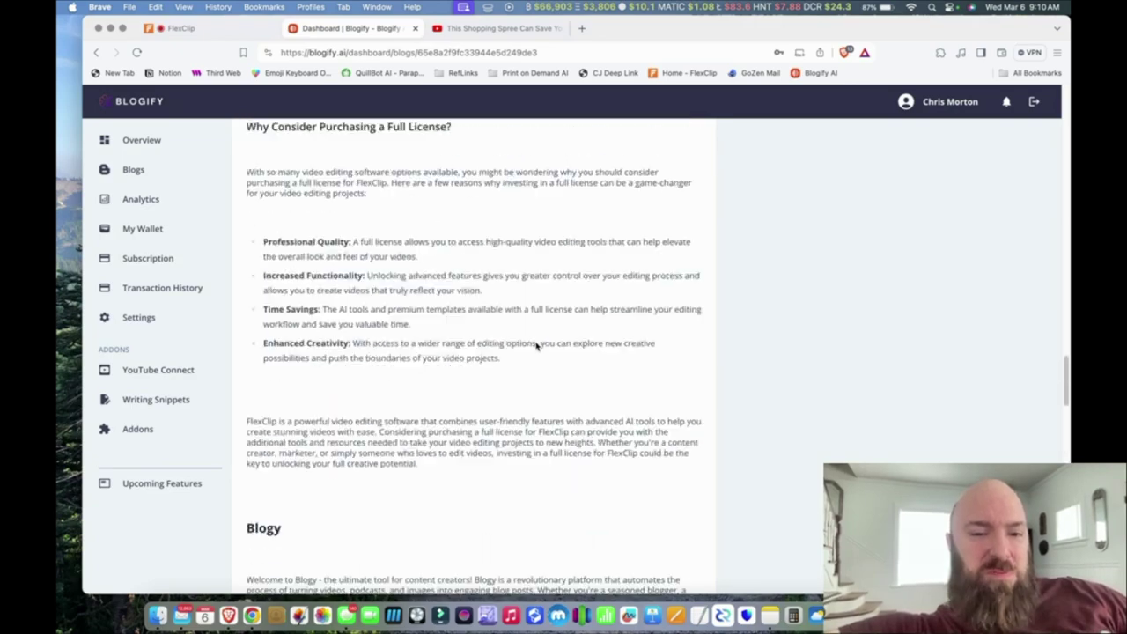
scroll(535, 346, up, 10)
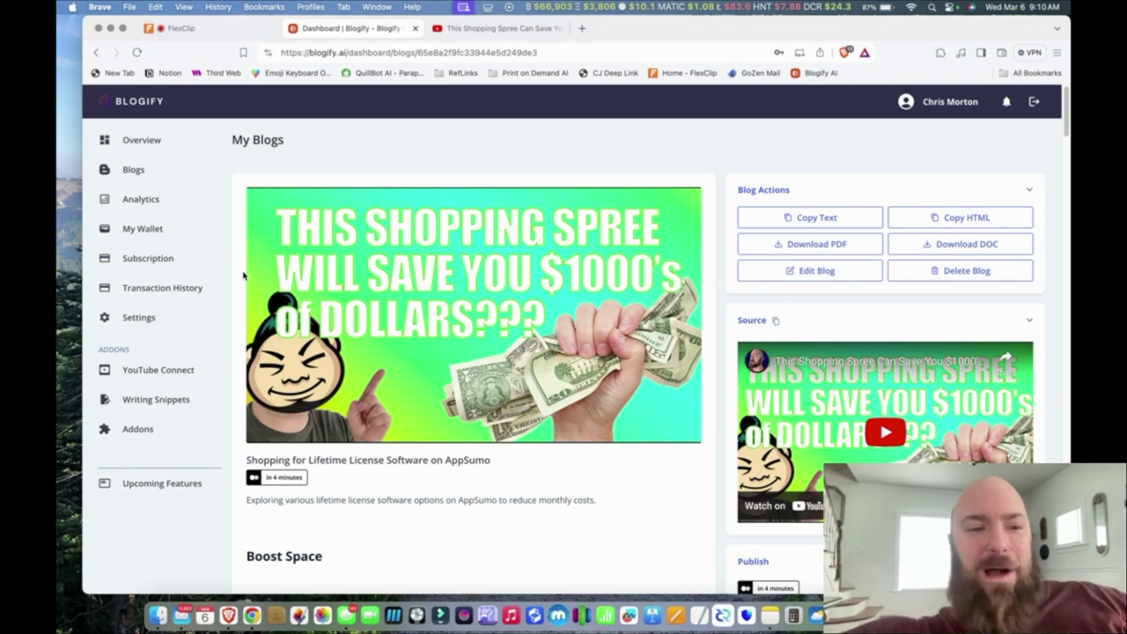
- Start a new blog with the YouTube video link, copied without its timestamp
click(137, 171)
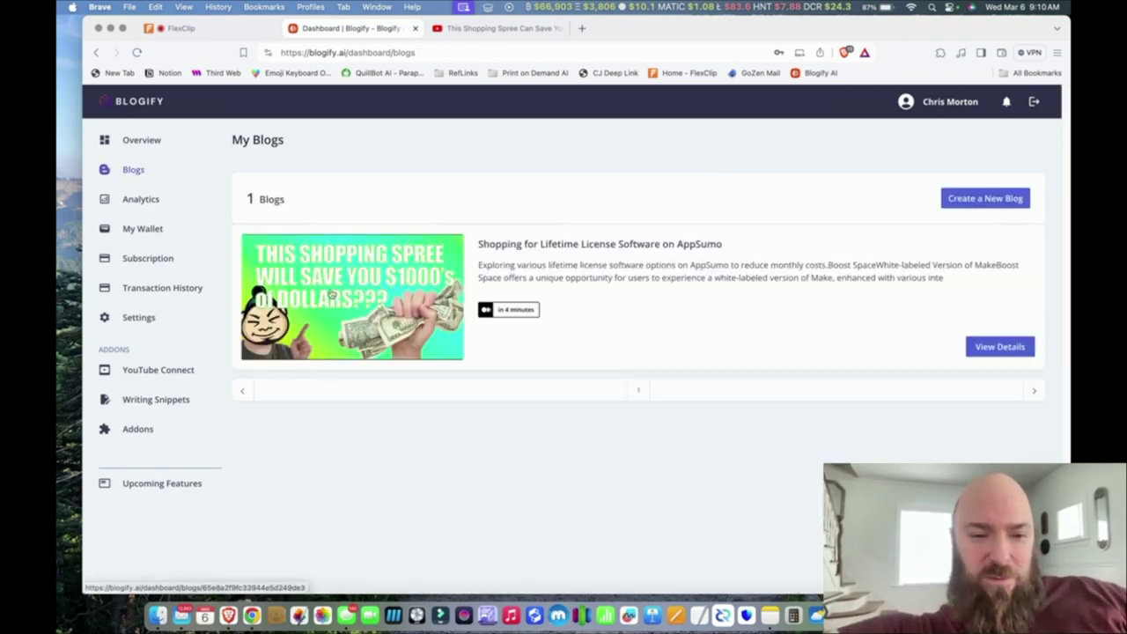
click(987, 199)
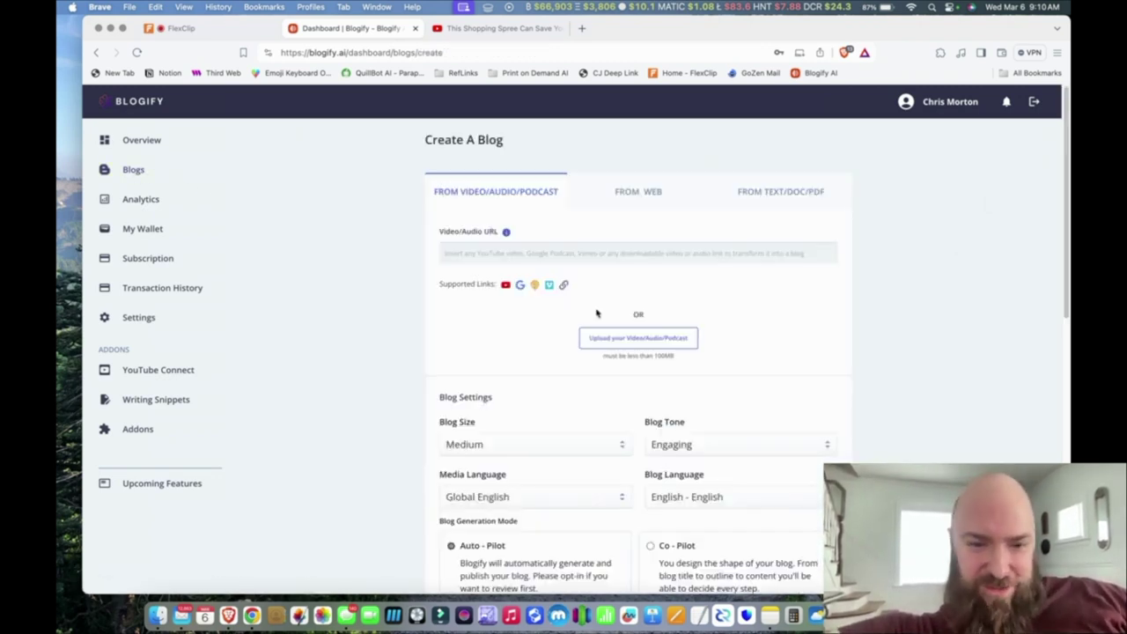
click(592, 255)
text(dkim2.mcsv.net)
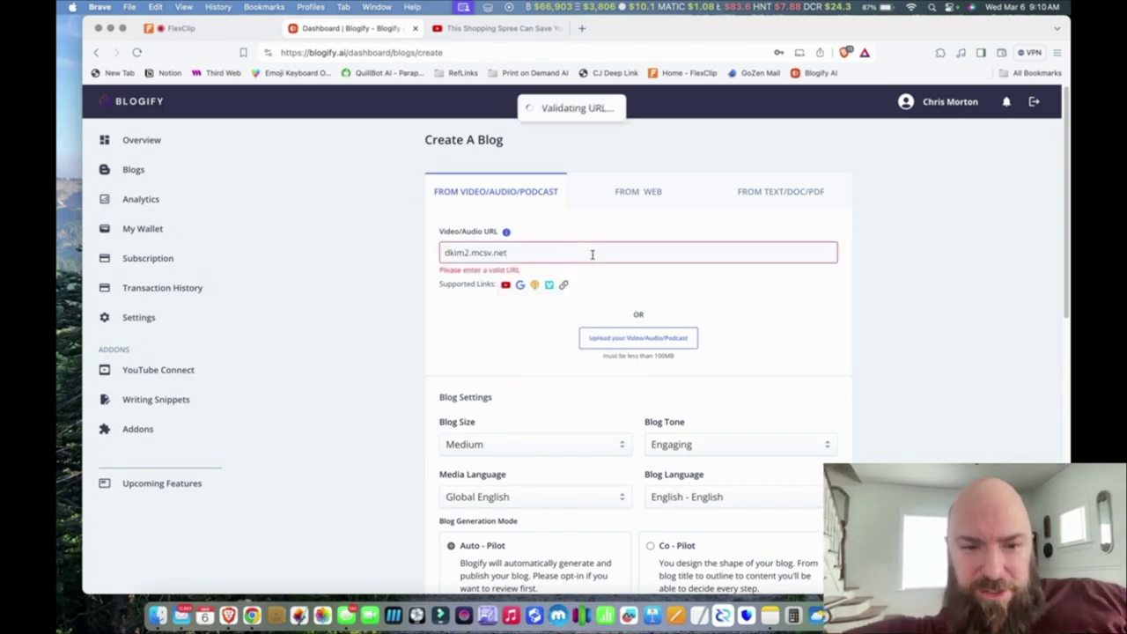
key(BackSpace)
key(BackSpace)
key(BackSpace)
key(BackSpace)
key(BackSpace)
key(BackSpace)
key(BackSpace)
key(BackSpace)
key(BackSpace)
key(BackSpace)
key(BackSpace)
key(BackSpace)
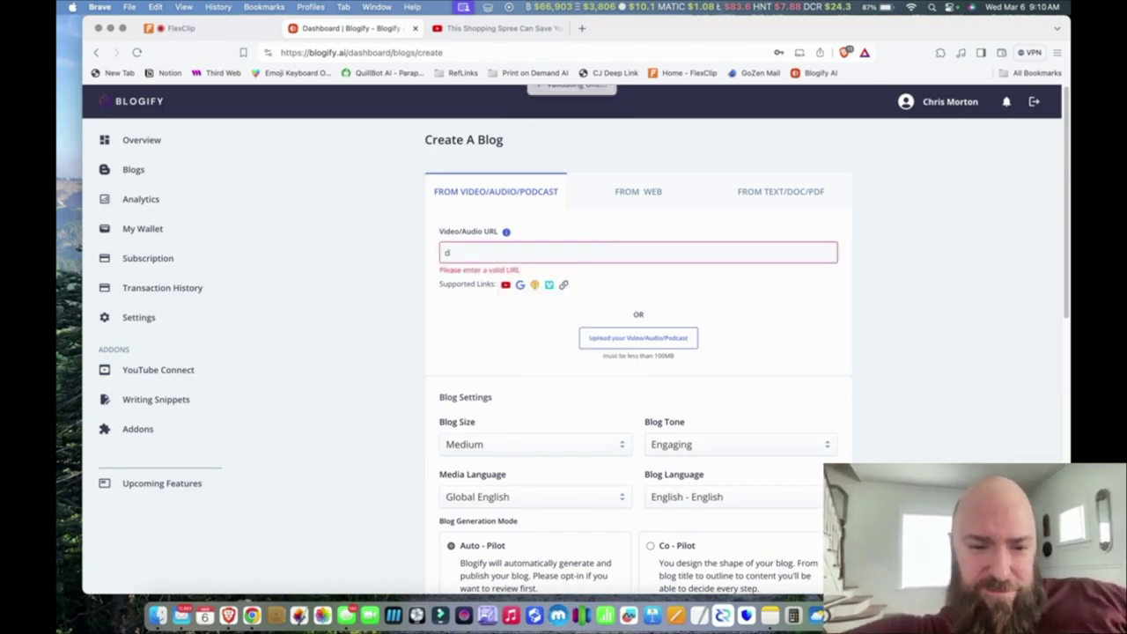
click(494, 27)
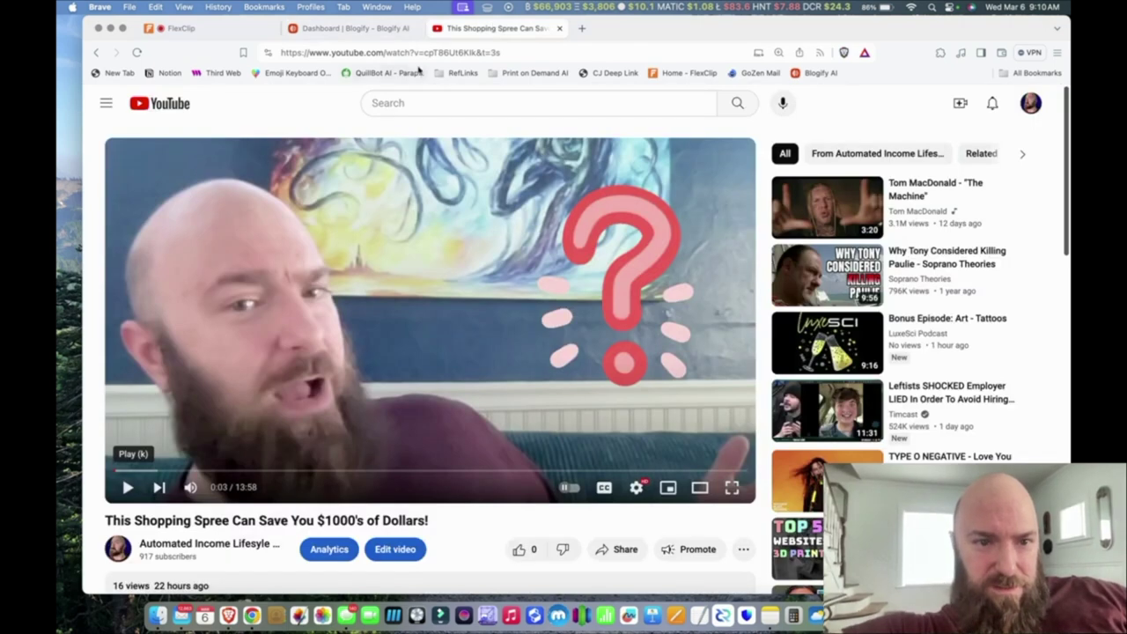
click(443, 50)
click(477, 52)
drag(477, 52, 242, 52)
click(352, 28)
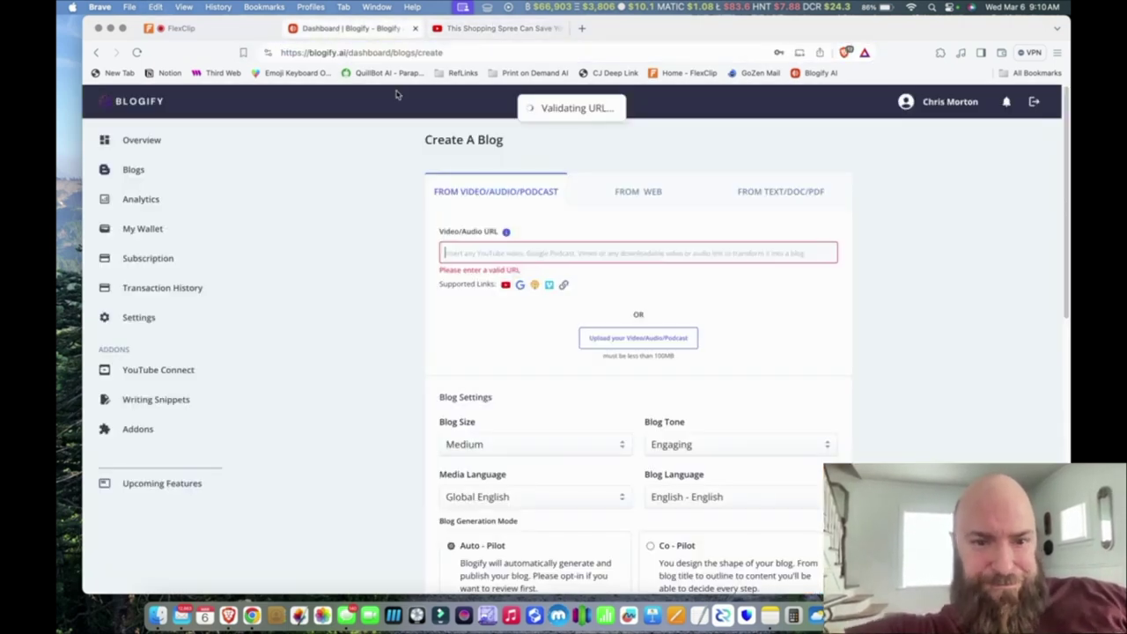
click(476, 254)
text(https://www.youtube.com/watch?v=cpT86Ut6Klk)
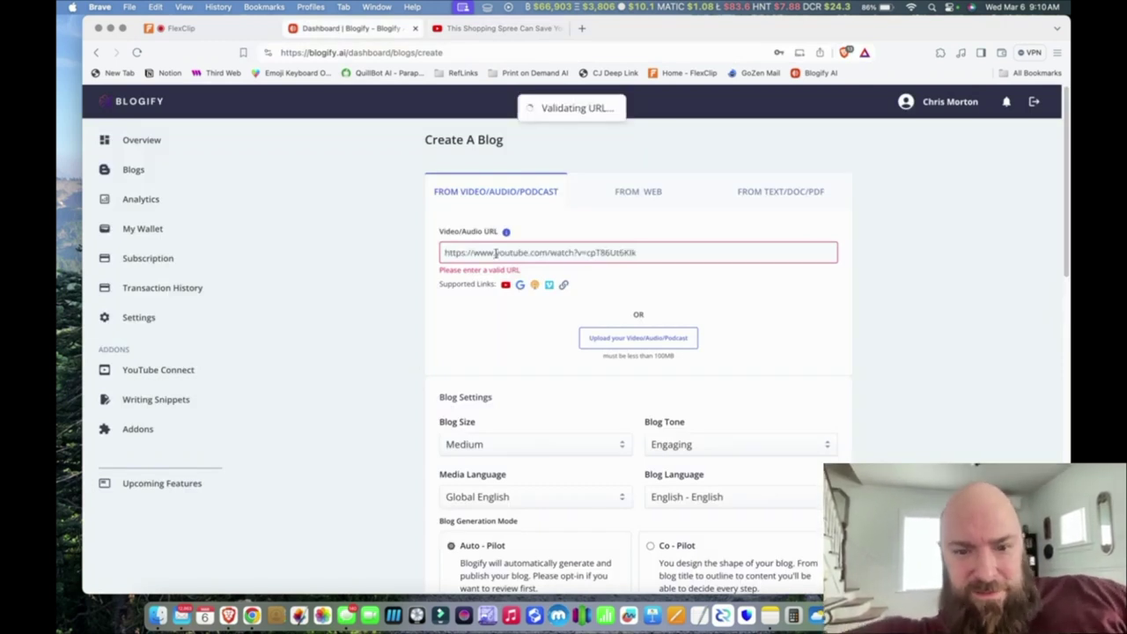
- Set Blog Size Large, Co-Pilot mode, First Person, and opt in for affiliate commission
scroll(732, 405, down, 3)
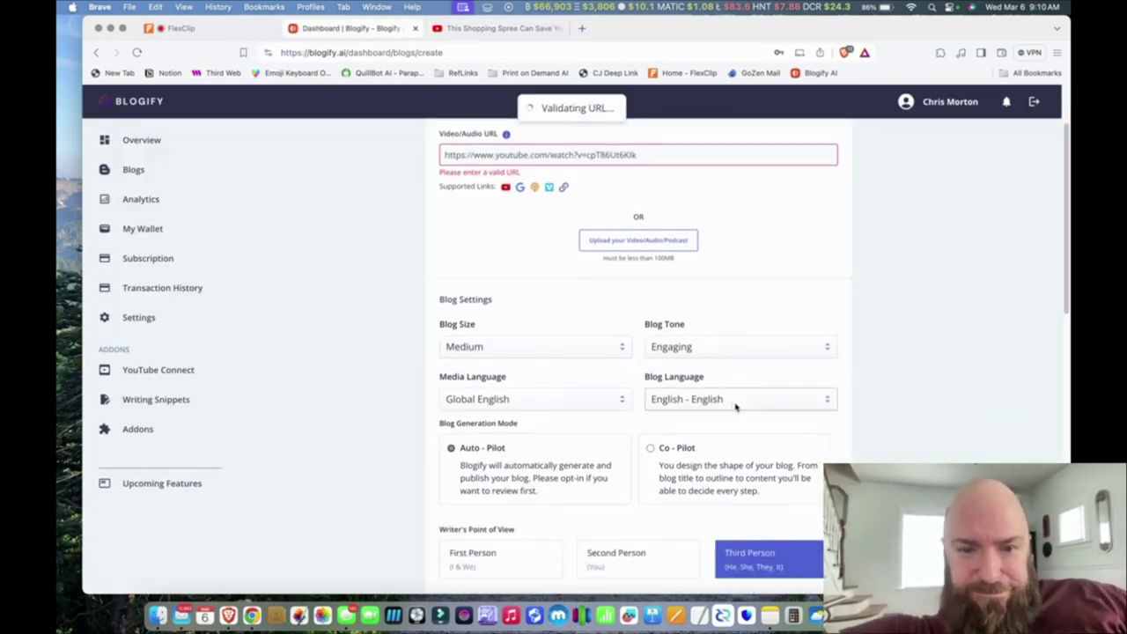
click(569, 347)
click(526, 426)
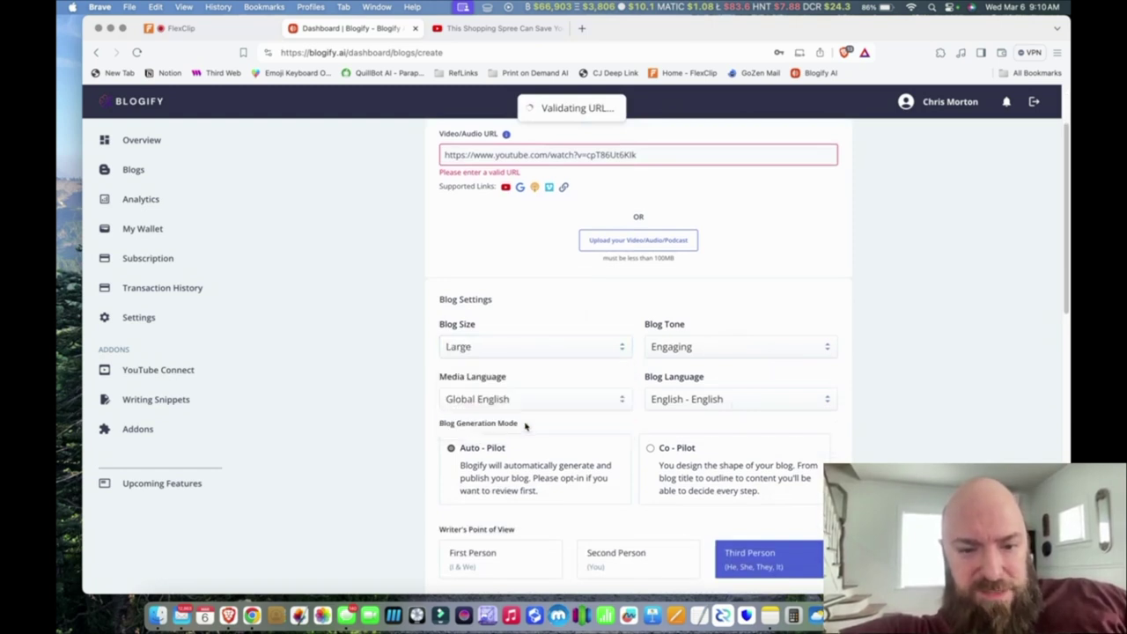
scroll(863, 360, down, 5)
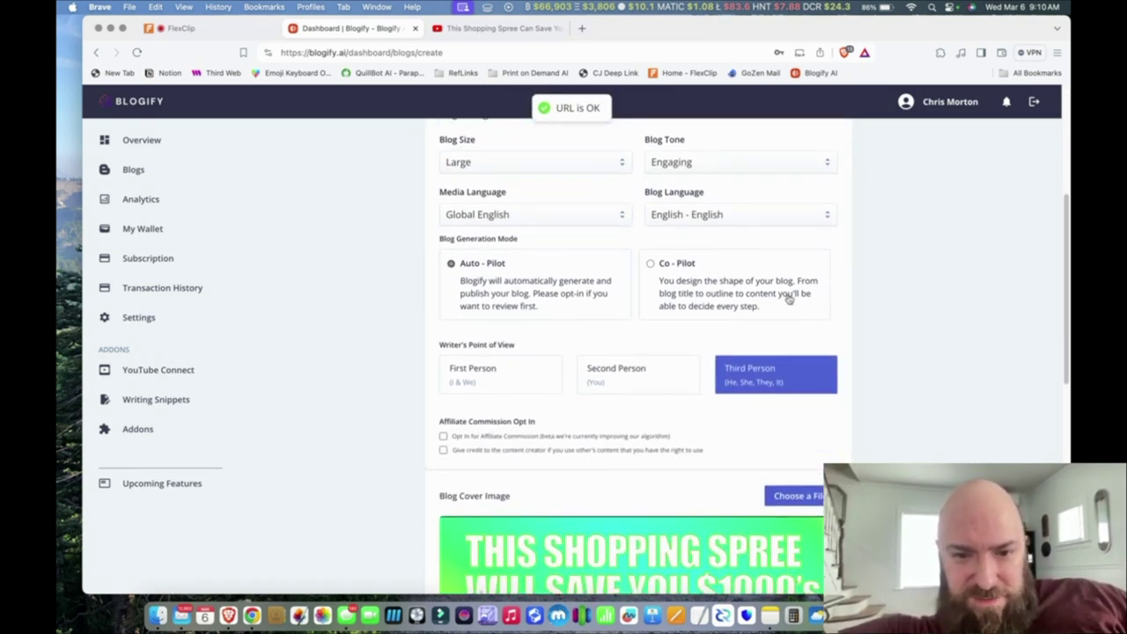
click(649, 263)
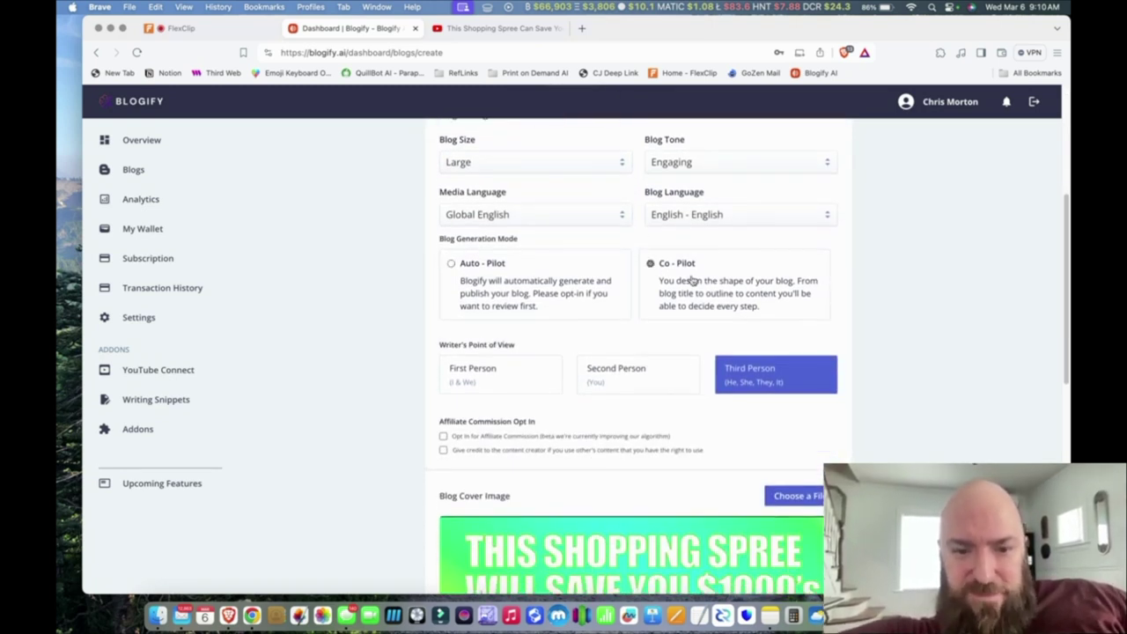
click(510, 371)
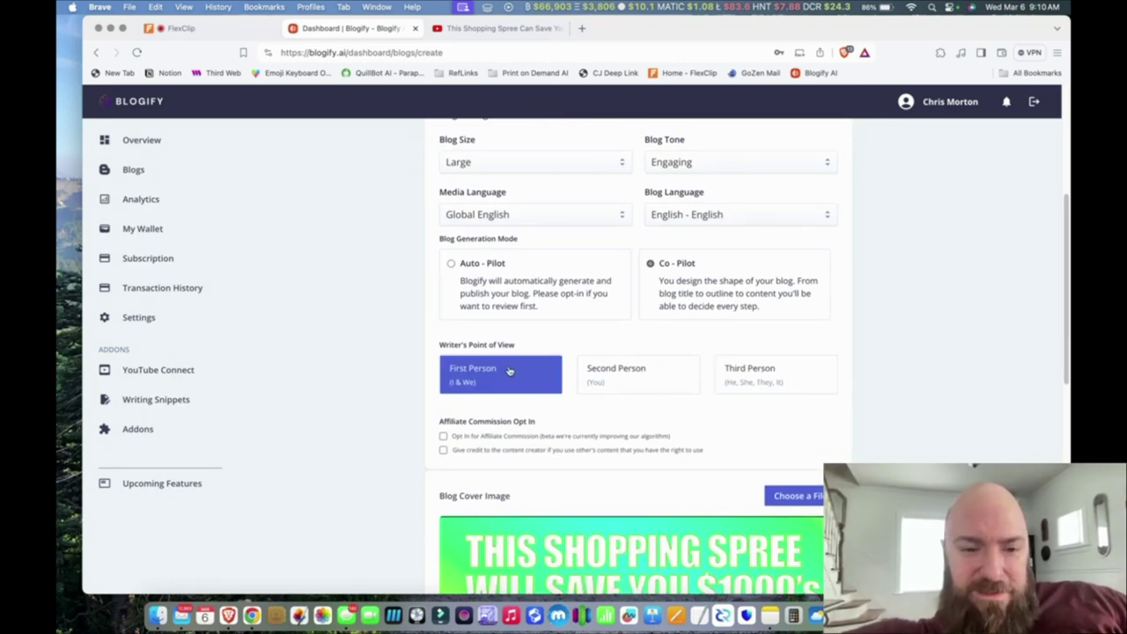
click(444, 435)
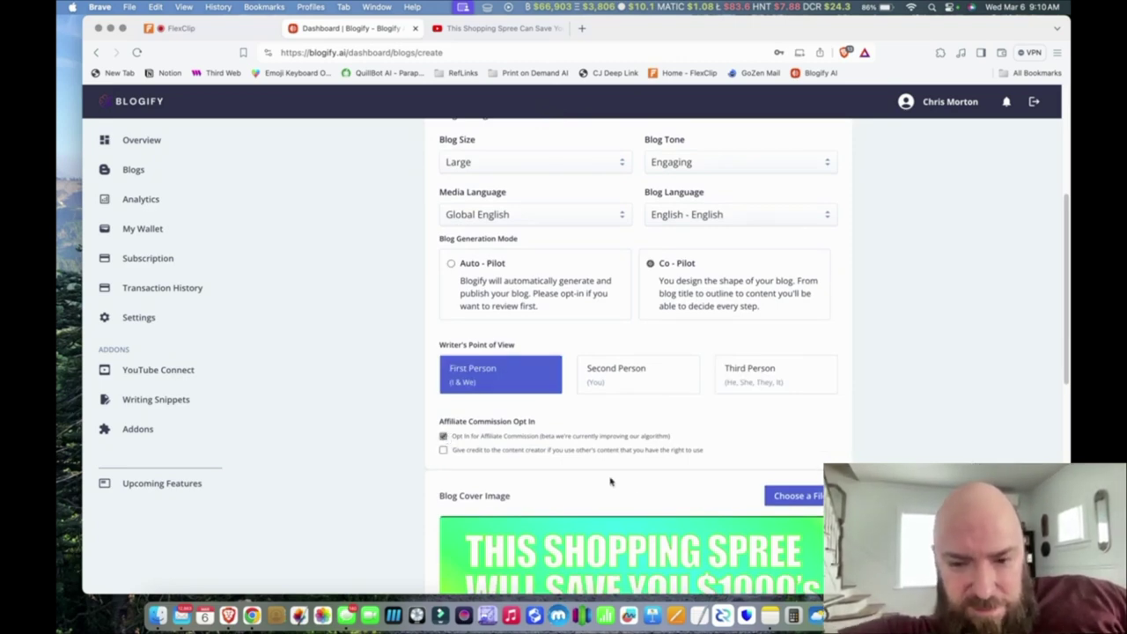
- Publish to Medium as a draft and generate the blog
scroll(828, 464, down, 8)
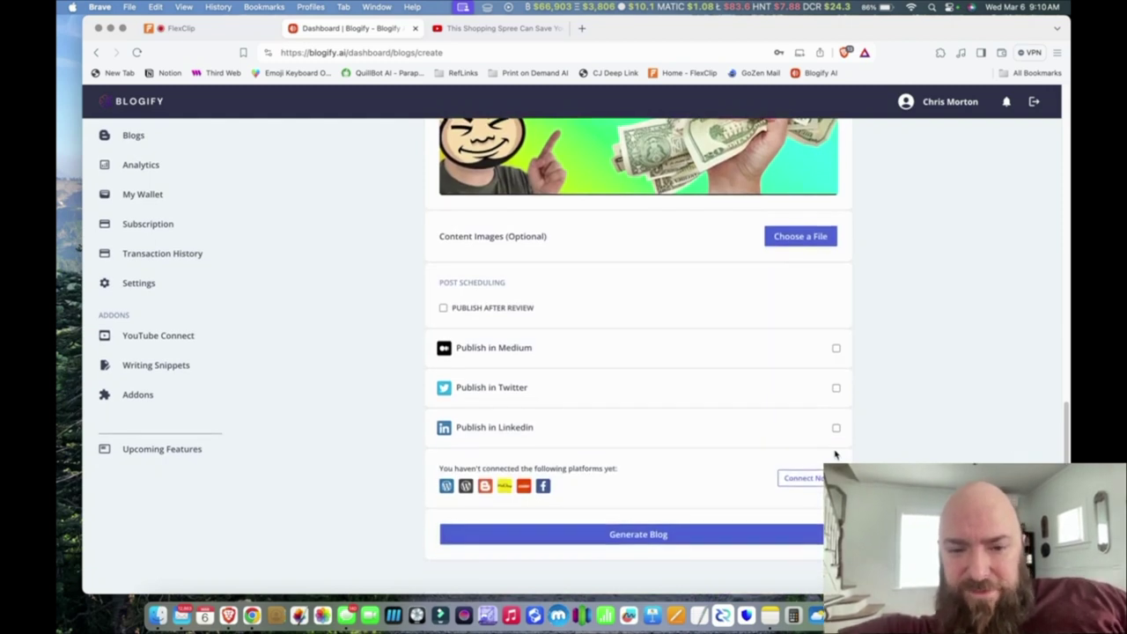
click(837, 348)
click(441, 377)
scroll(760, 432, down, 3)
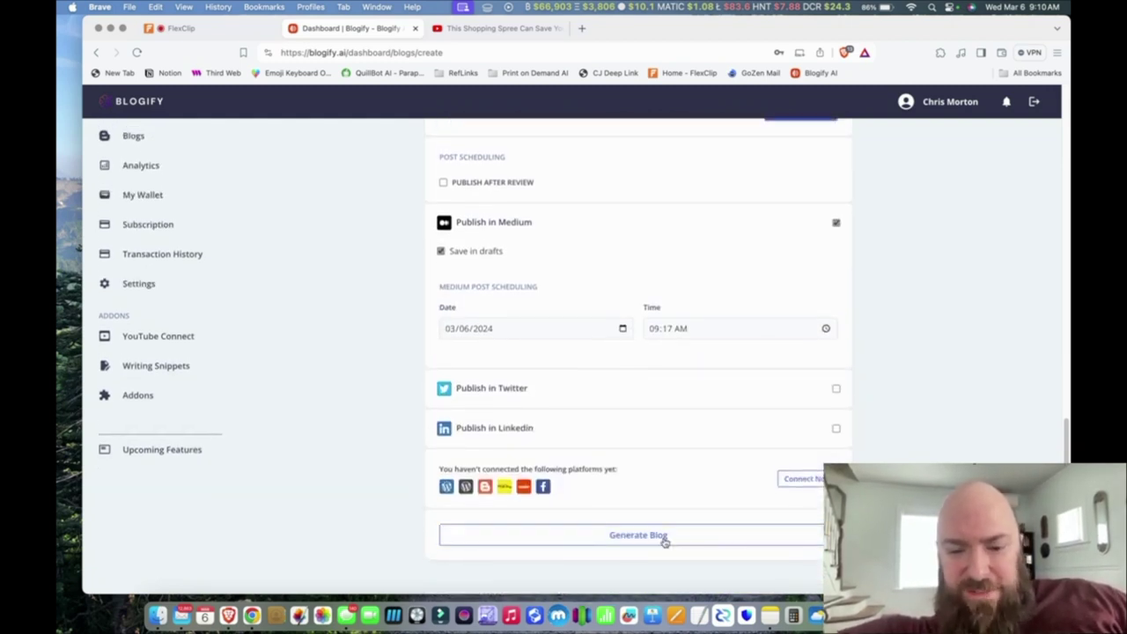
click(663, 539)
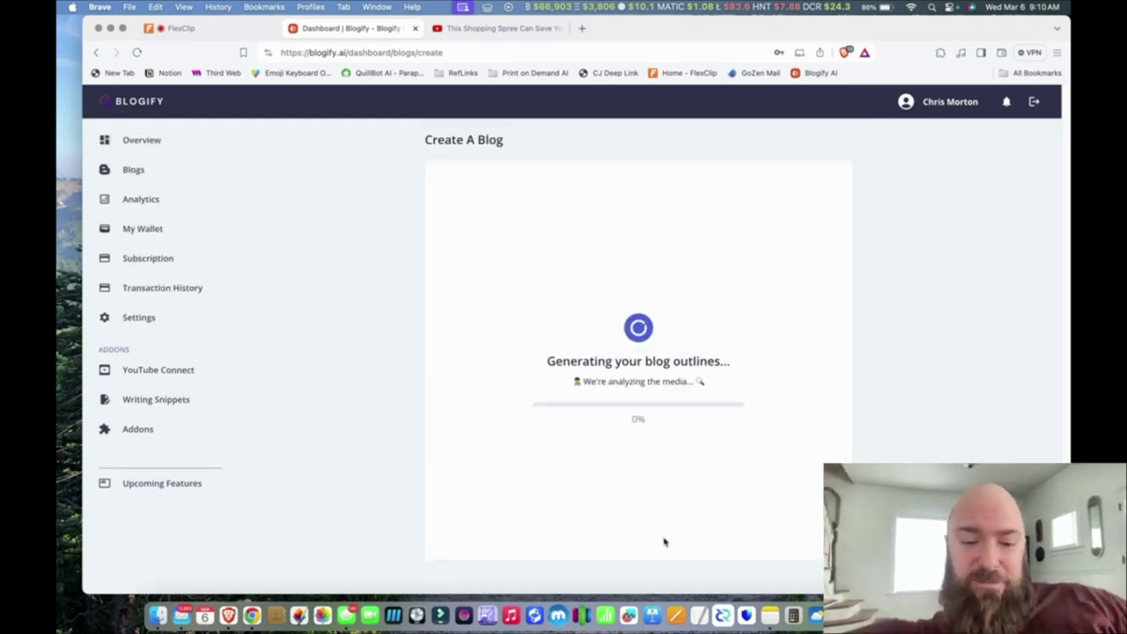
- View Medium's Your stories drafts in a new tab, then return to the Blogify dashboard
key(super+t)
text(medium.com)
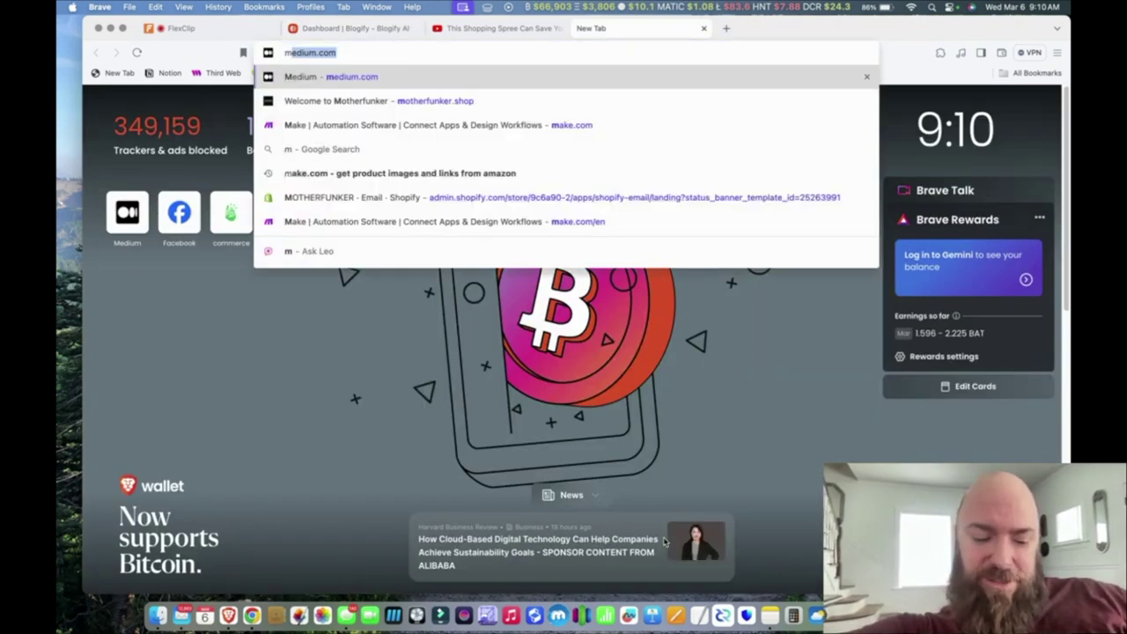
key(Return)
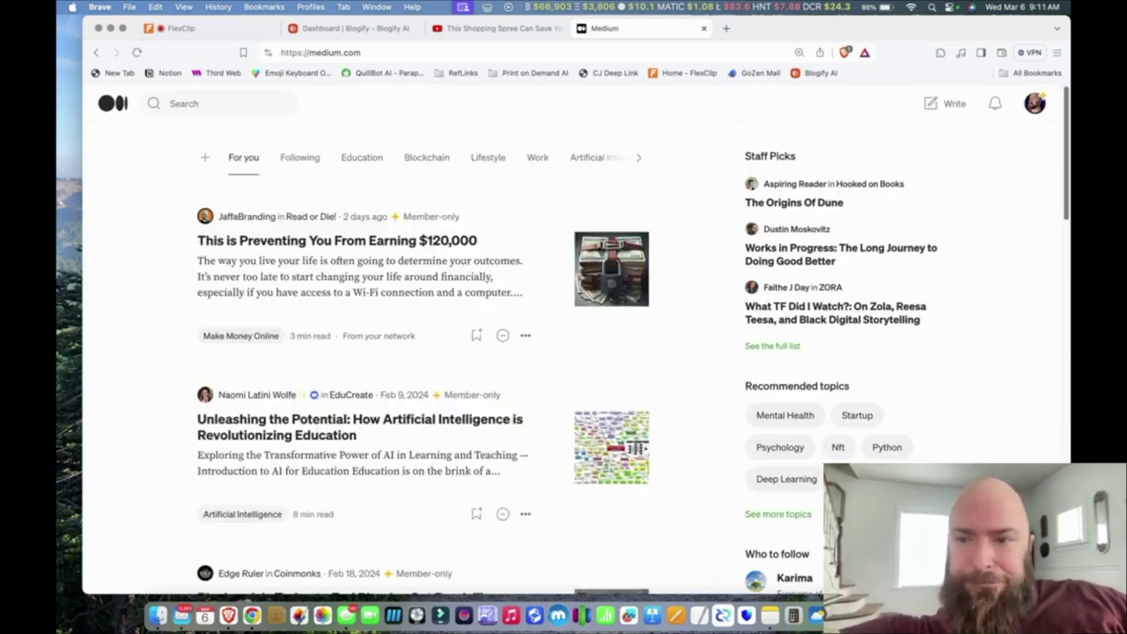
click(1034, 103)
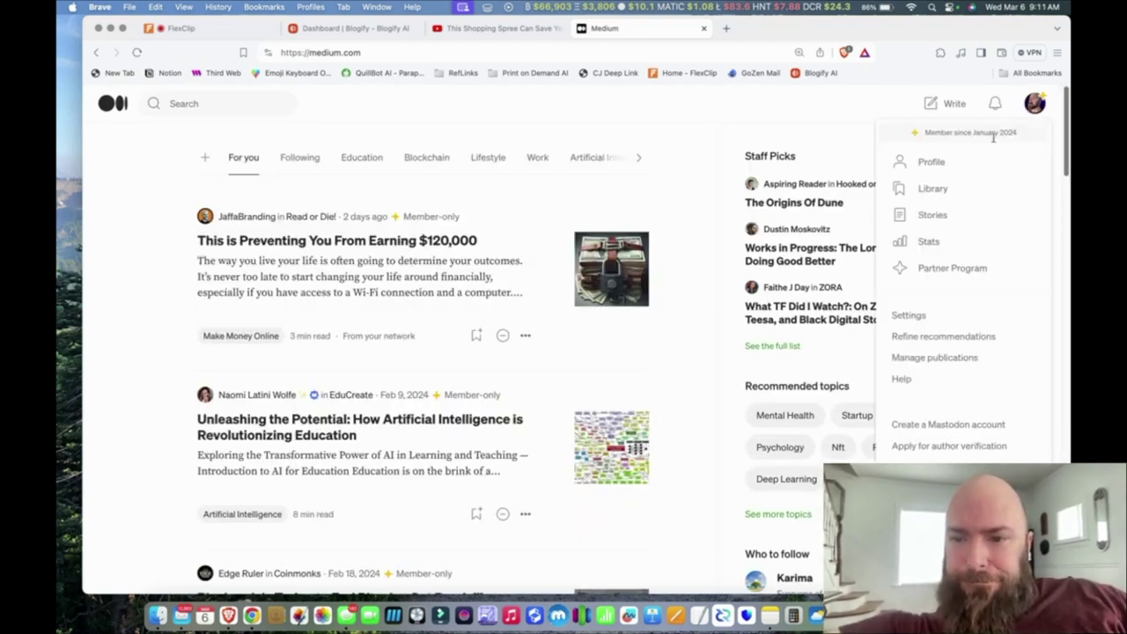
click(940, 219)
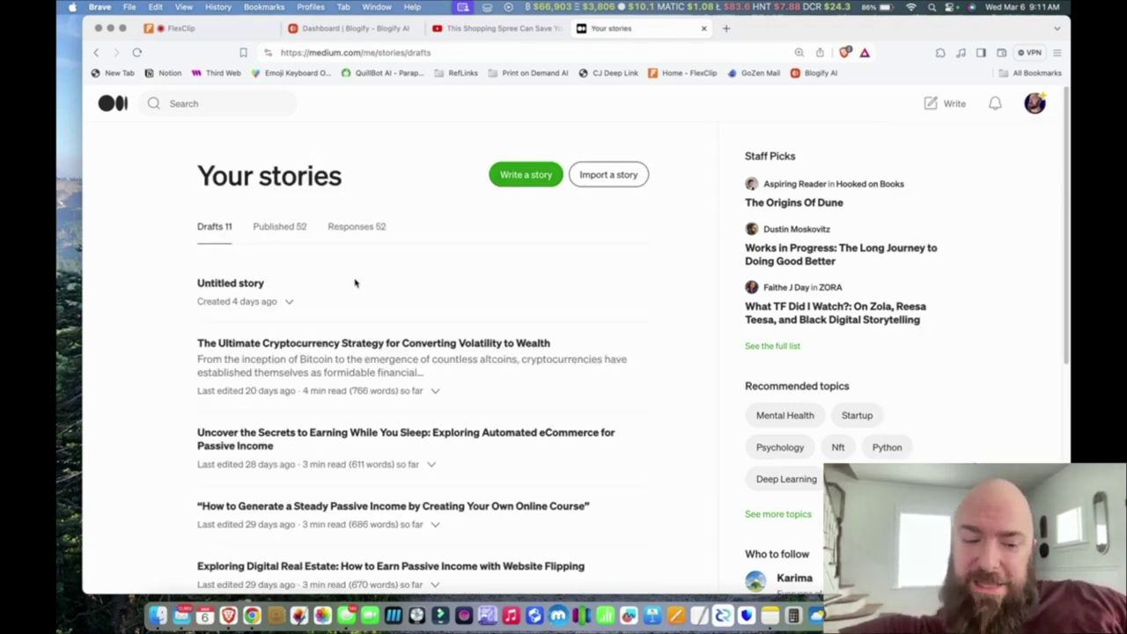
click(499, 29)
click(390, 30)
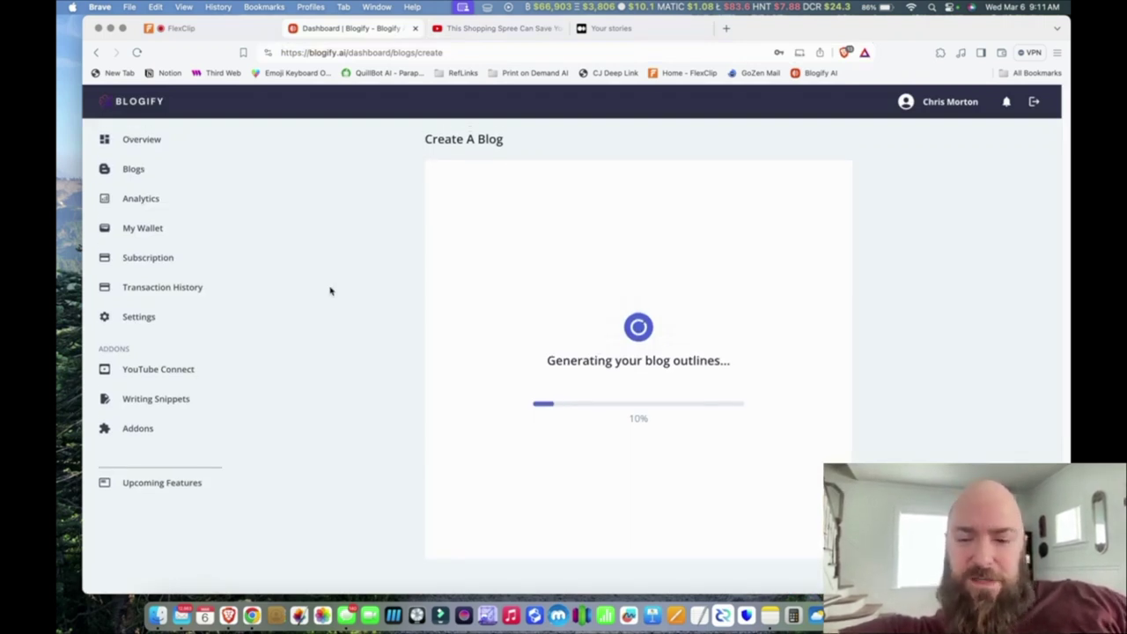
- Review the finished AppSumo blog's details from the My Blogs list
click(134, 170)
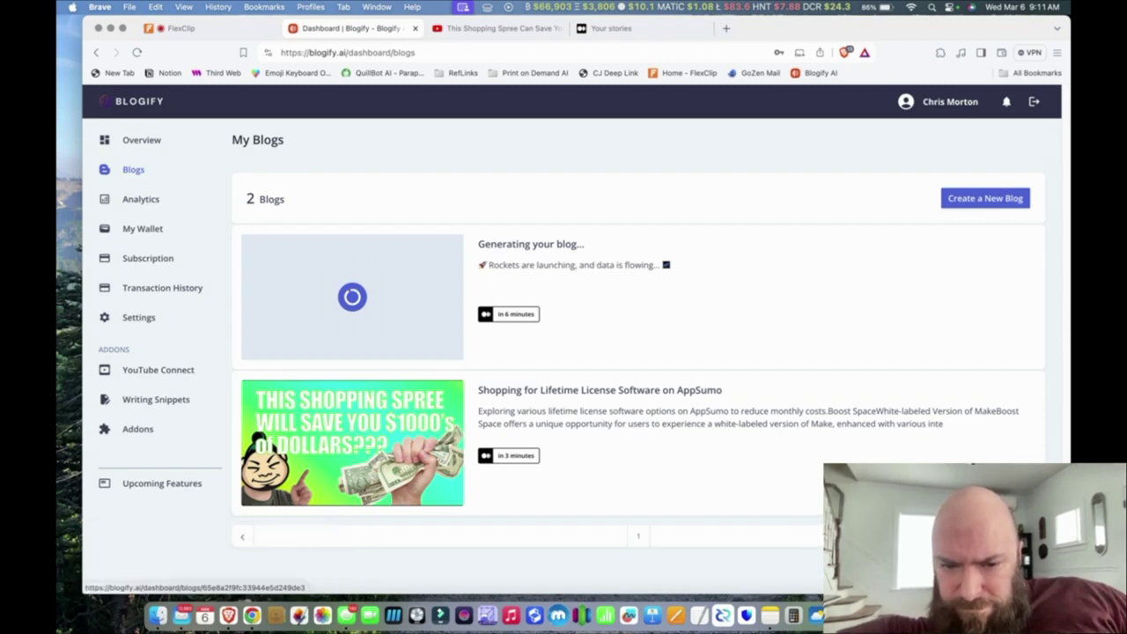
click(677, 452)
scroll(661, 440, down, 2)
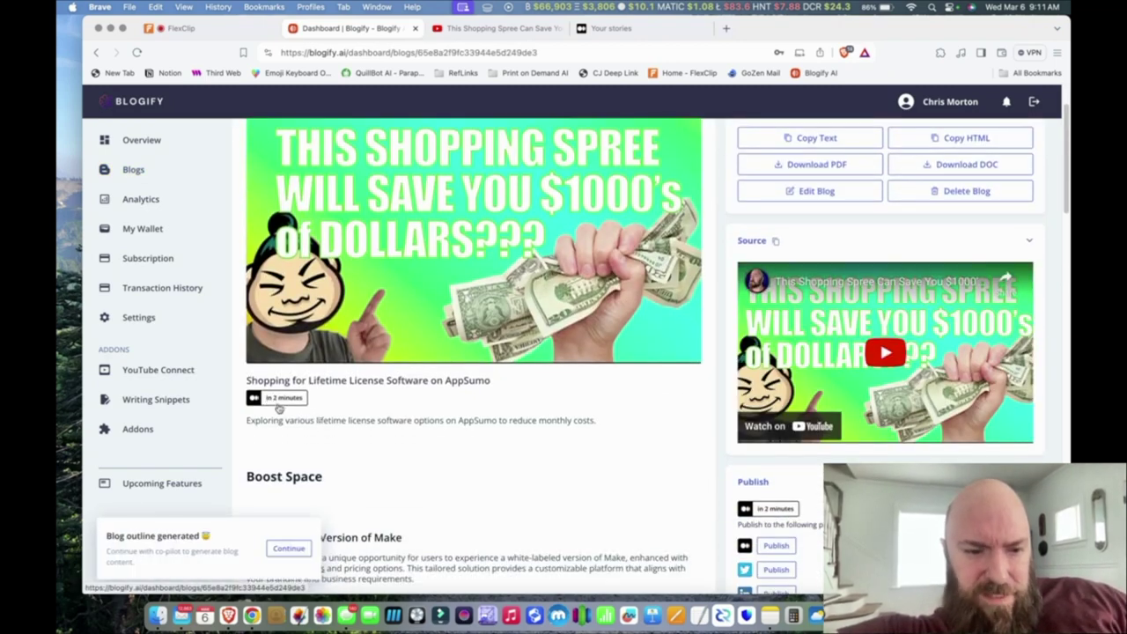
click(288, 548)
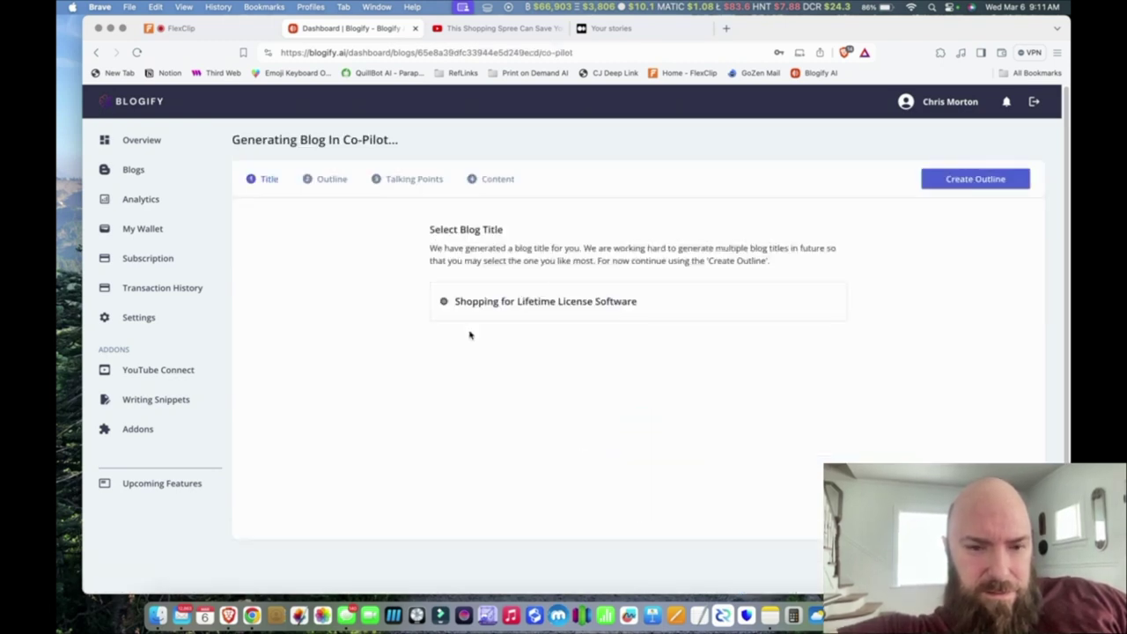
click(97, 53)
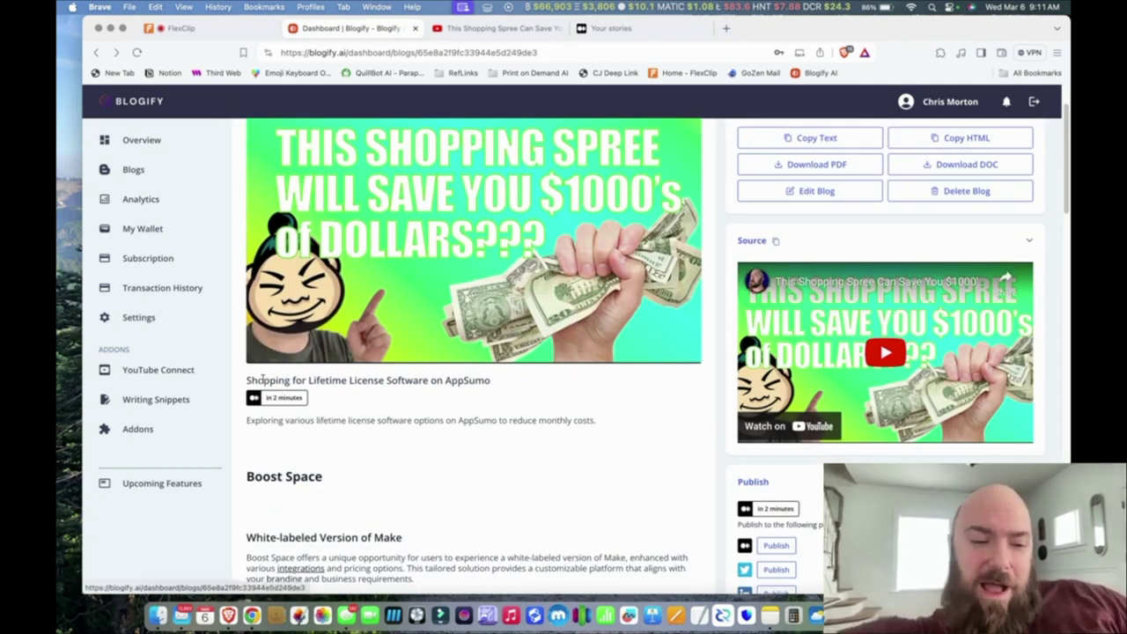
- Resume the 'Shopping for Lifetime License Software' blog in Co-Pilot from My Blogs
scroll(264, 413, up, 5)
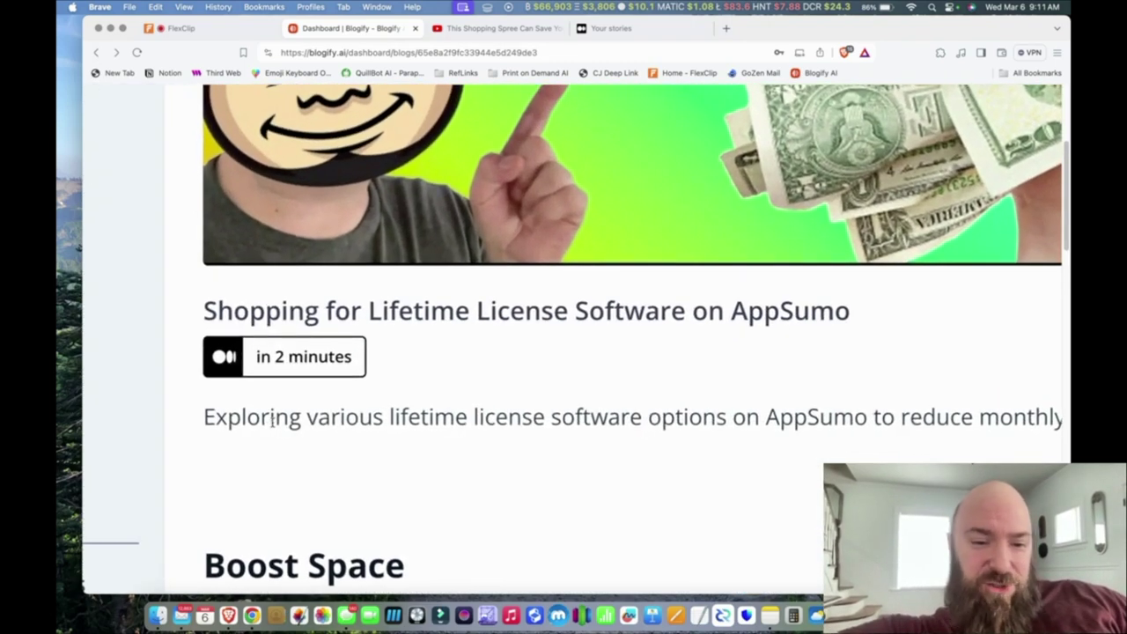
scroll(271, 420, down, 5)
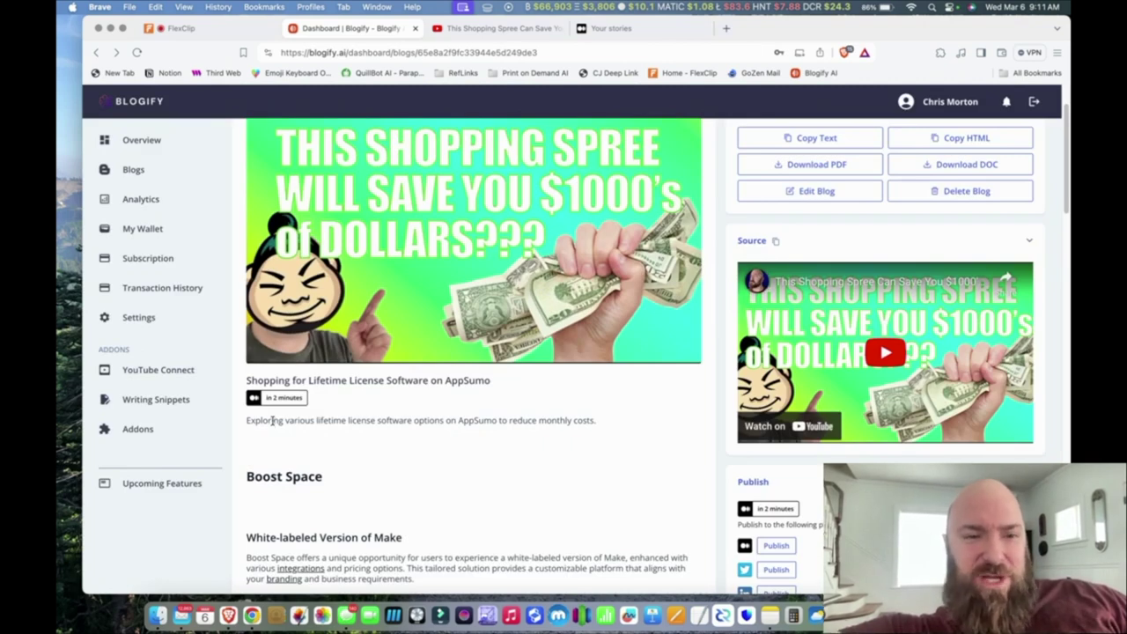
click(151, 170)
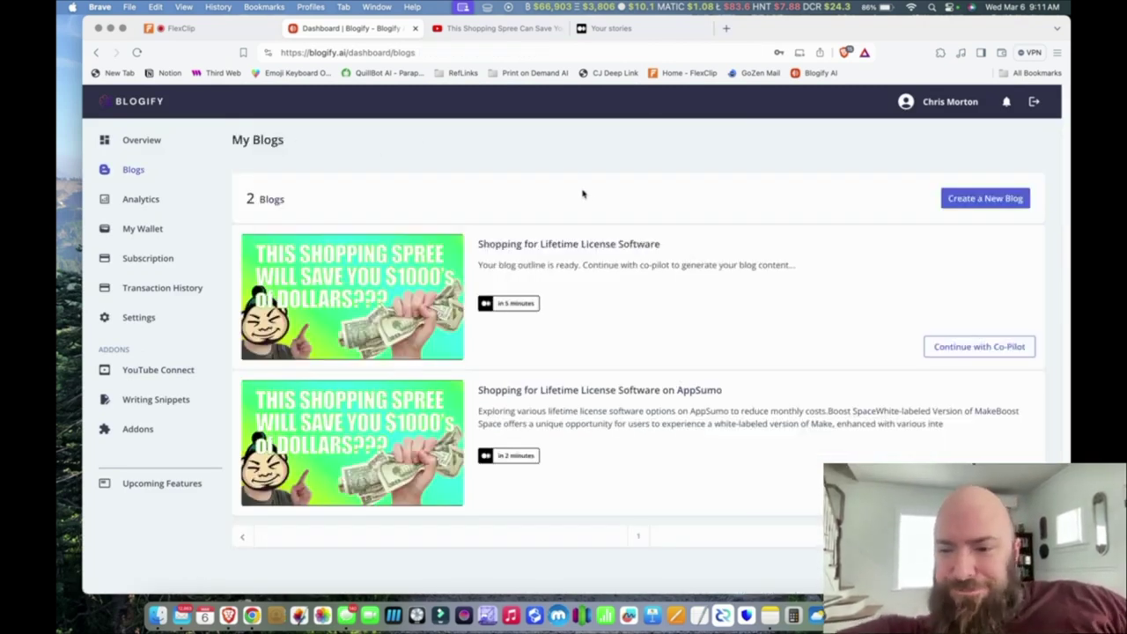
click(966, 348)
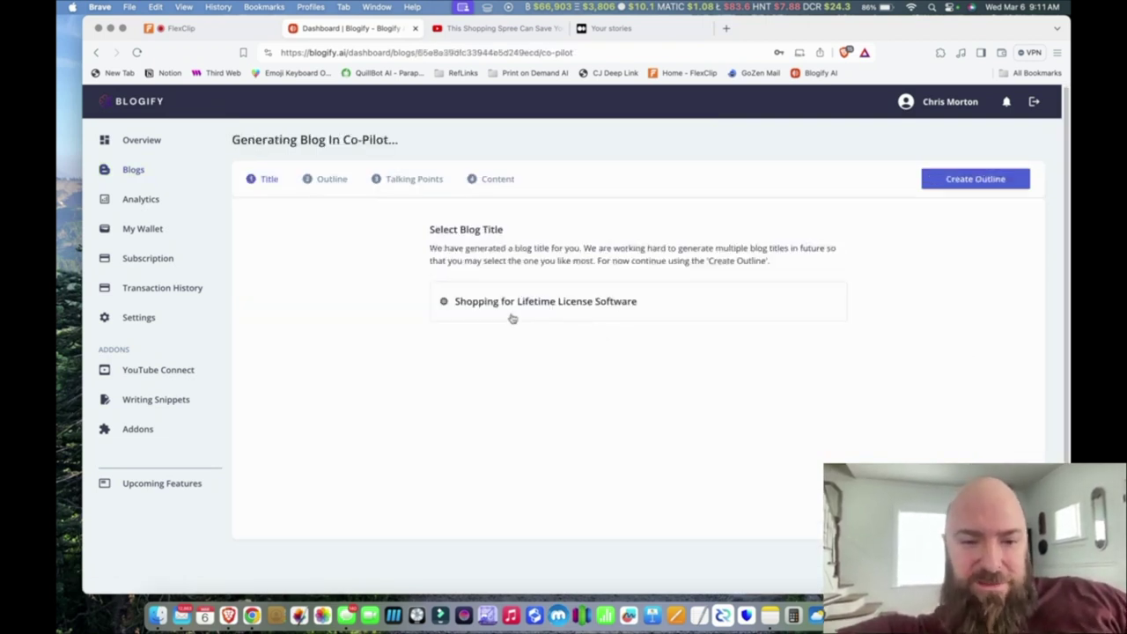
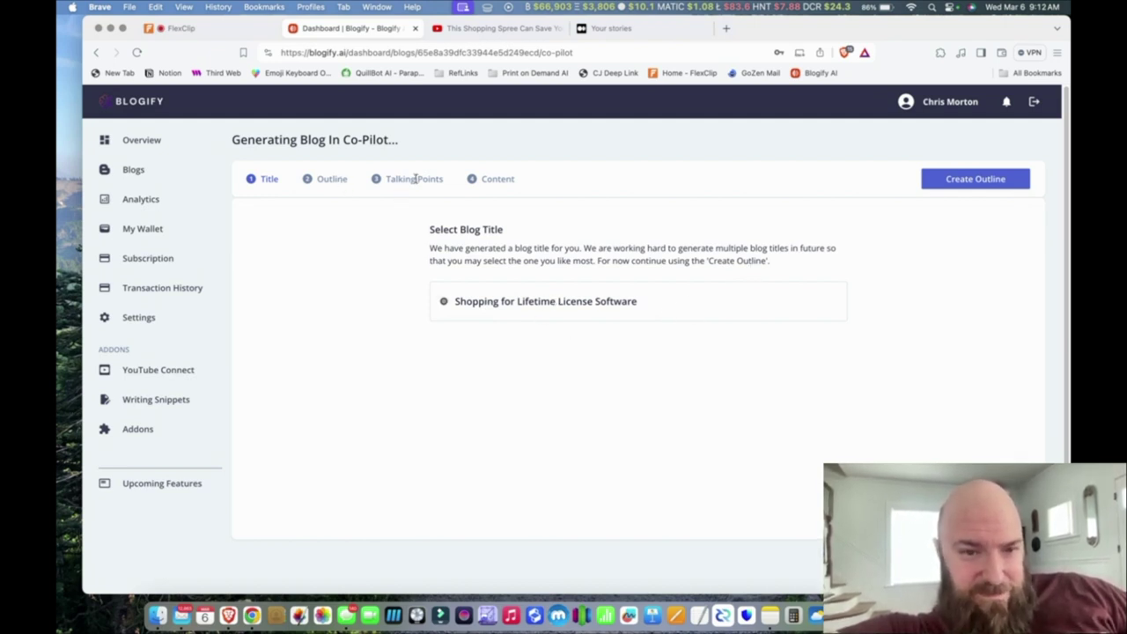
- Generate the blog outline and correct the Soundverse and Blogify headings
click(952, 181)
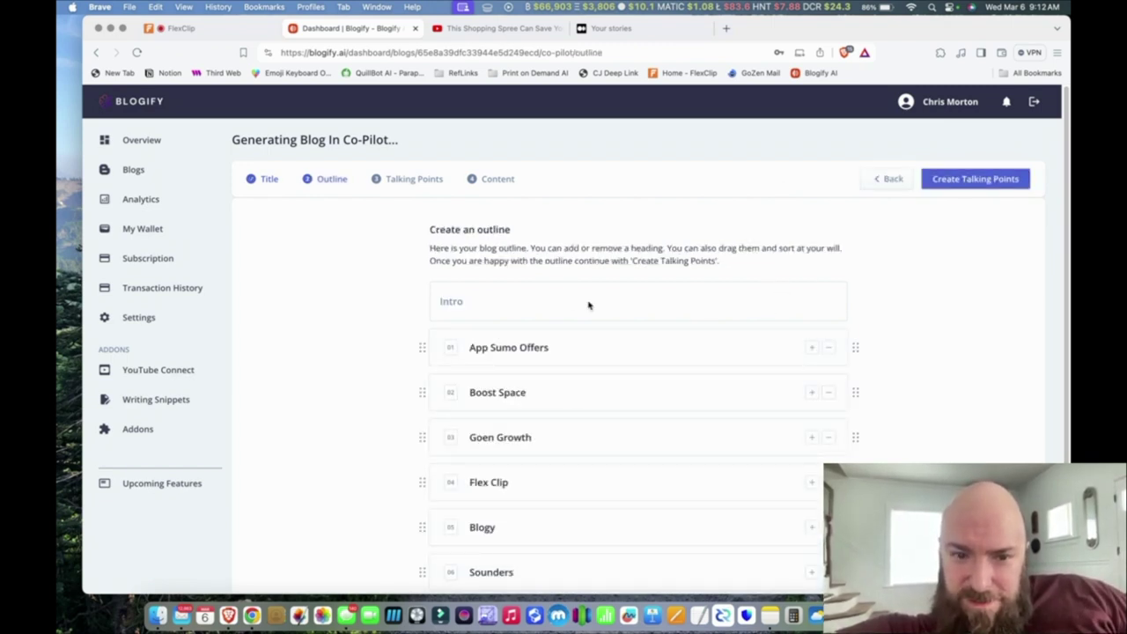
key(BackSpace)
key(BackSpace)
key(BackSpace)
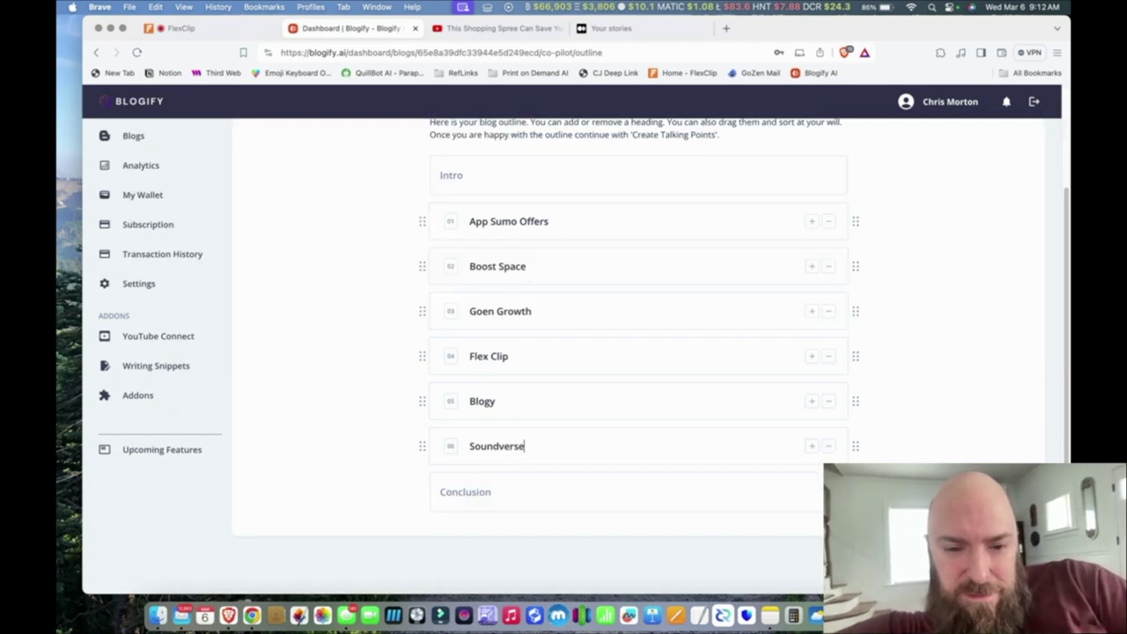
click(503, 403)
key(BackSpace)
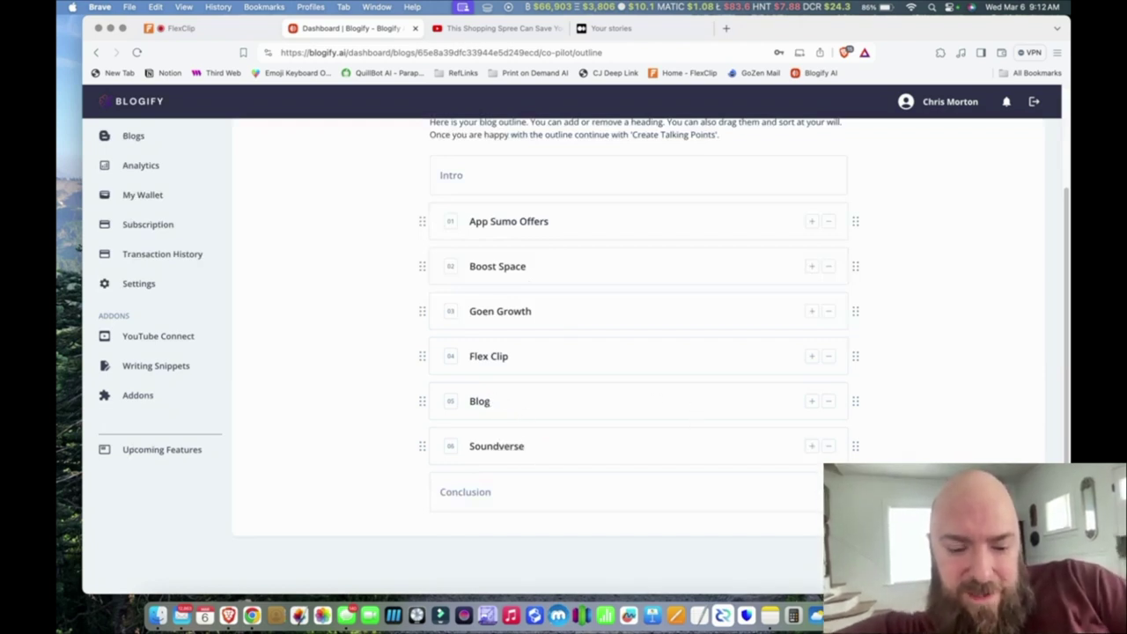
text(ifuy)
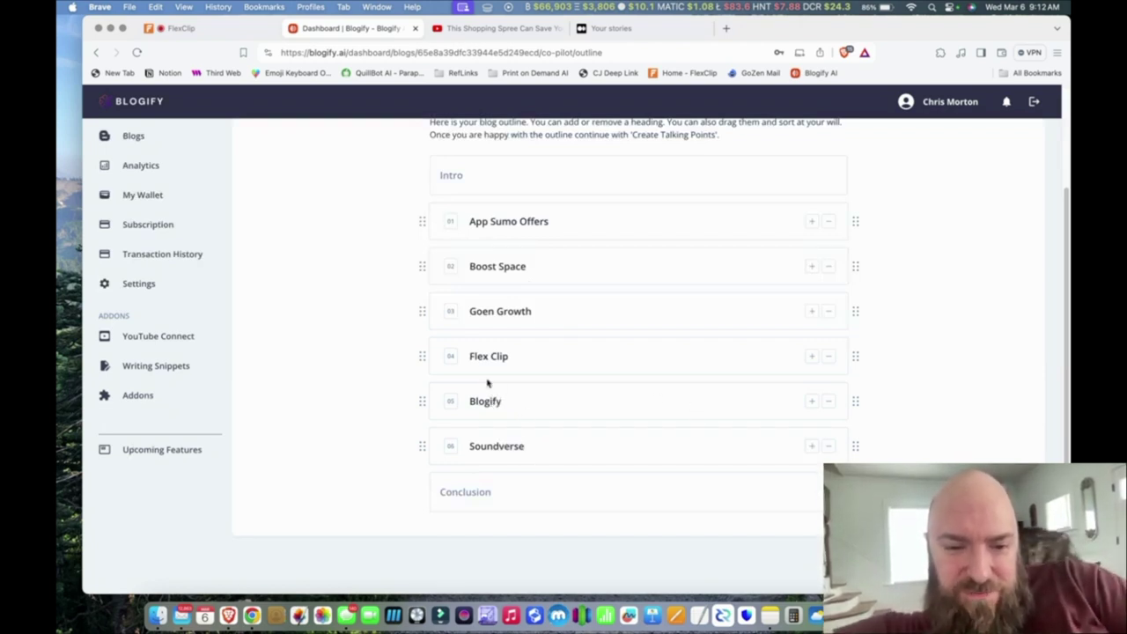
- Correct the GoZen Growth and Boost.Space headings
click(493, 311)
key(BackSpace)
key(BackSpace)
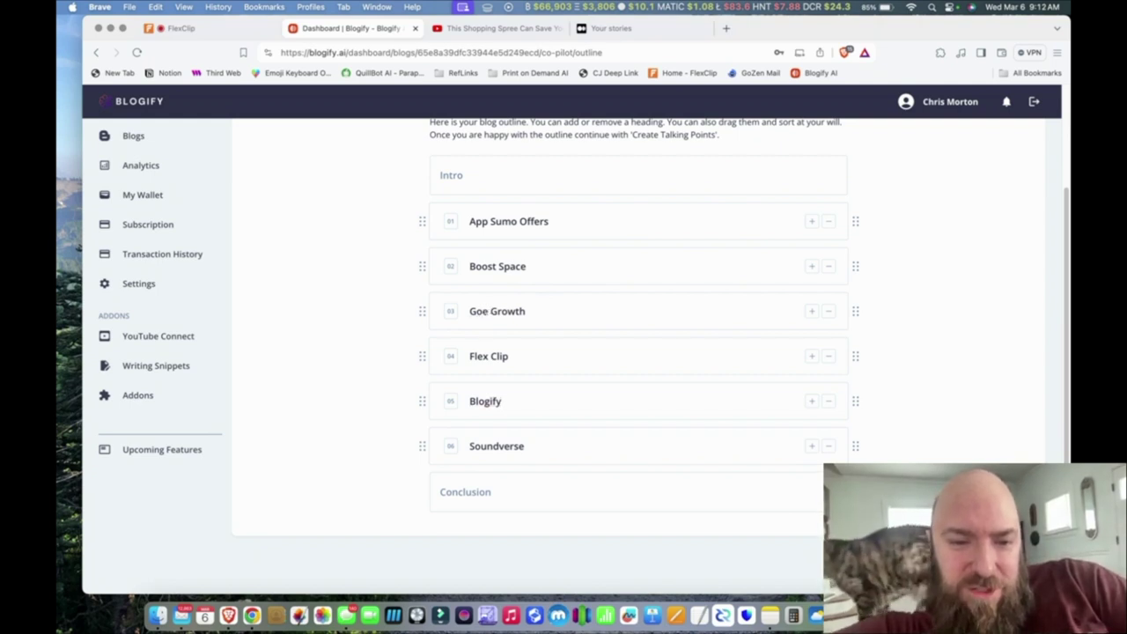
text(oZen)
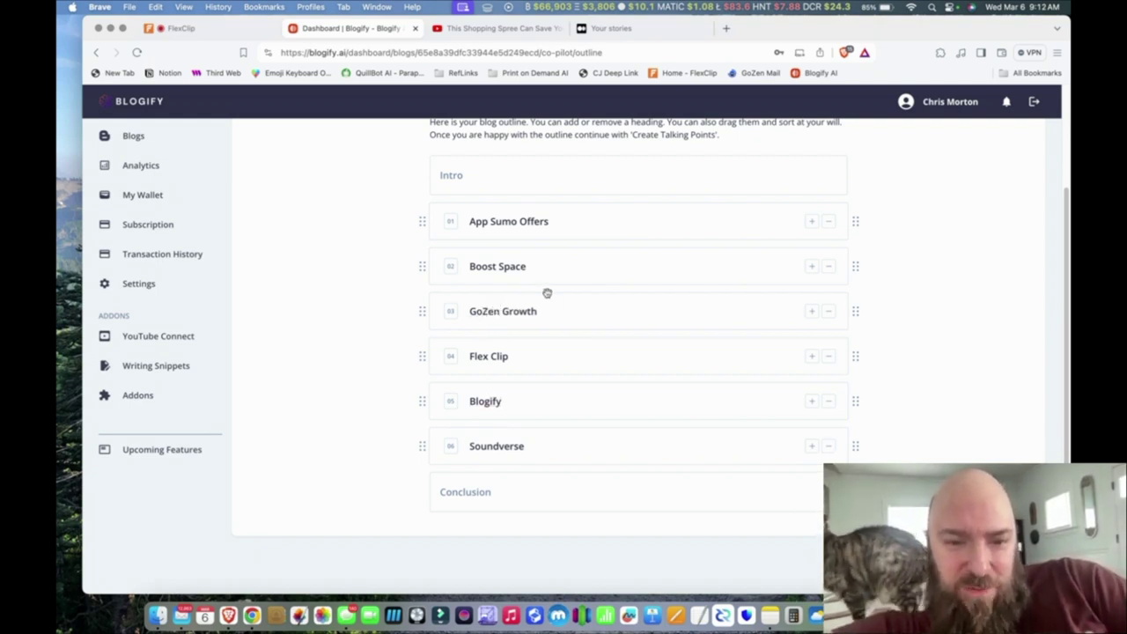
click(499, 265)
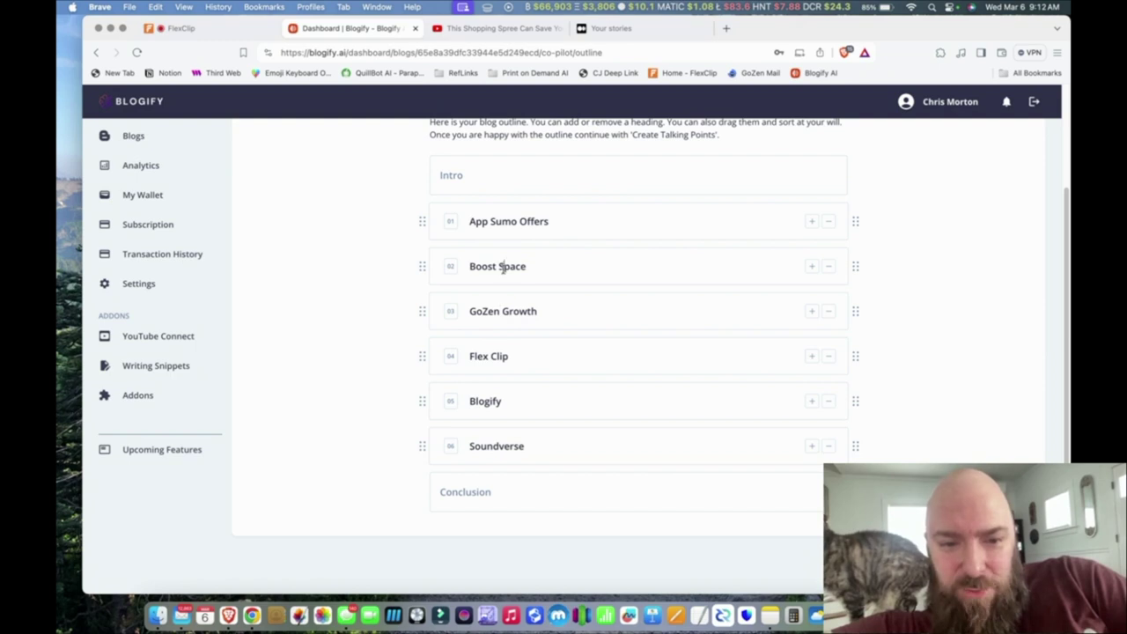
key(BackSpace)
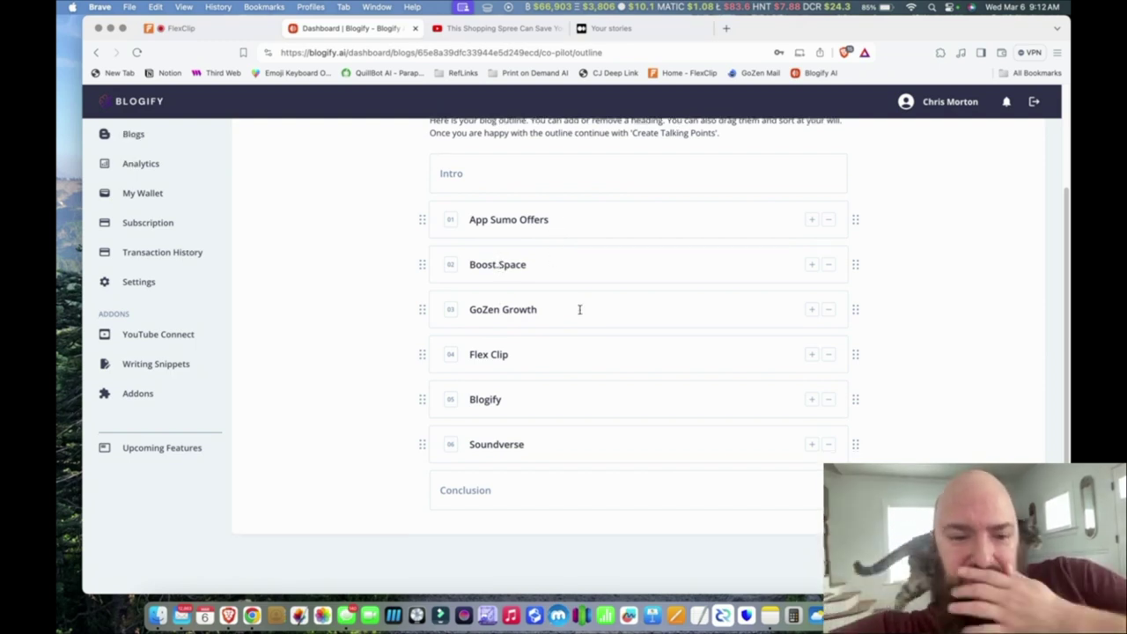
scroll(579, 309, up, 3)
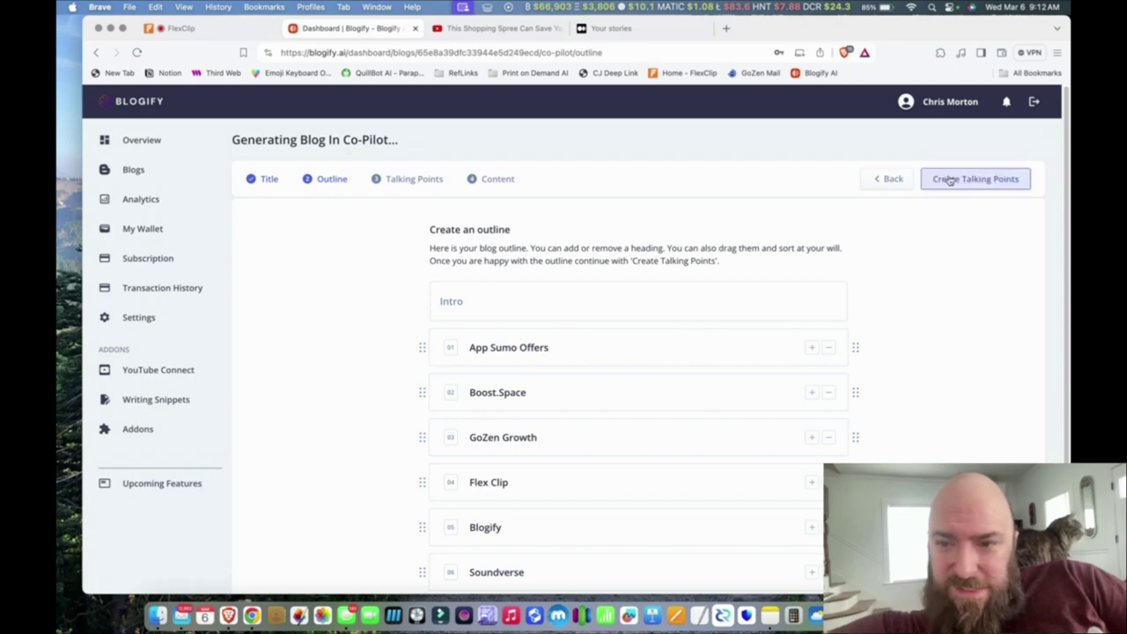
- Scroll through the generated talking points for the six outline headings
scroll(939, 234, down, 3)
scroll(938, 234, up, 3)
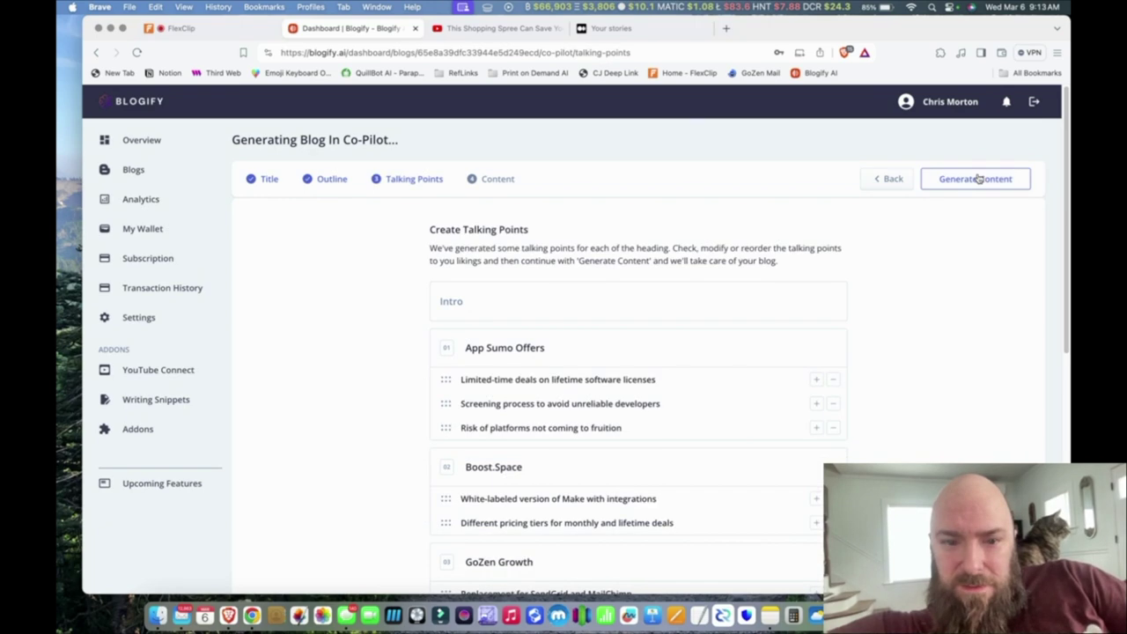
scroll(939, 347, down, 5)
scroll(939, 350, up, 5)
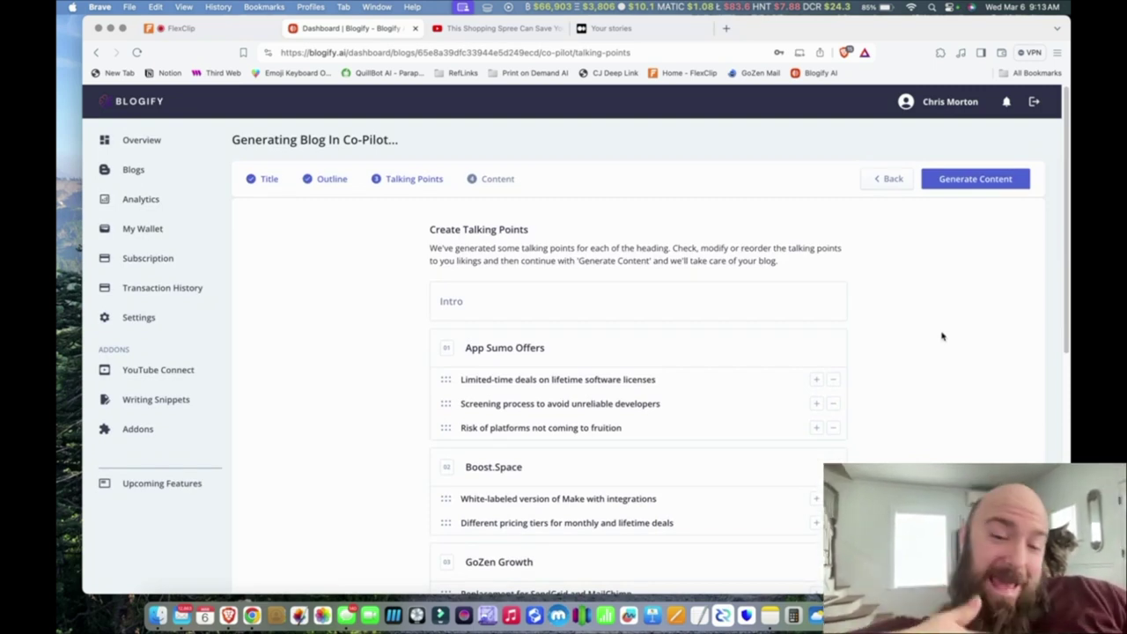
scroll(941, 335, down, 1)
- Go back to the outline step and review the six headings from App Sumo Offers to Soundverse
click(886, 168)
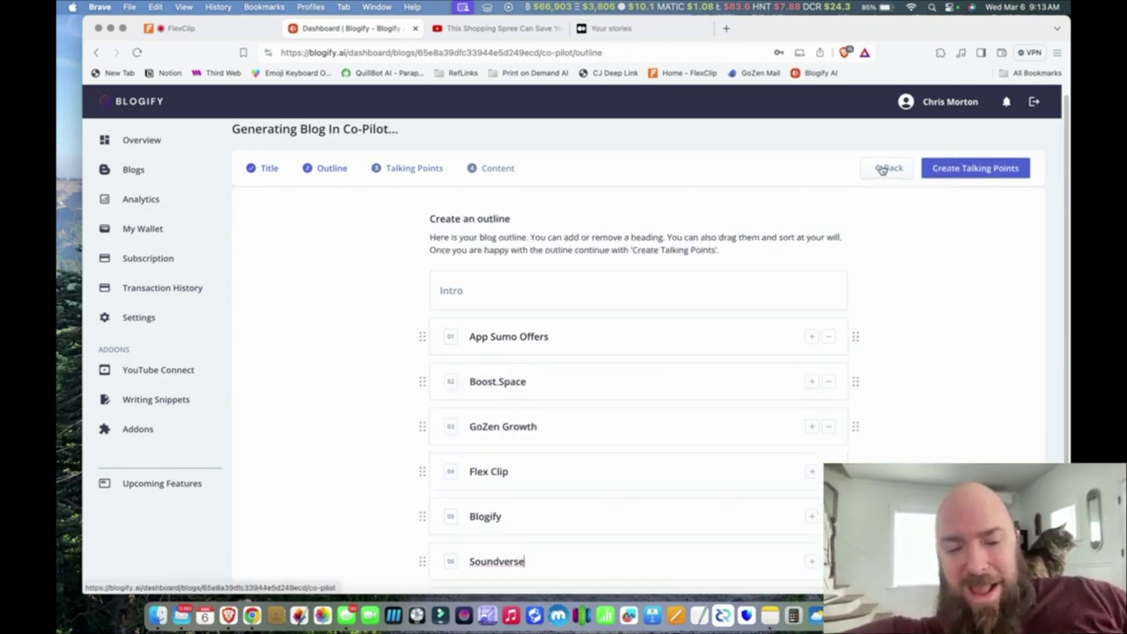
scroll(663, 510, down, 3)
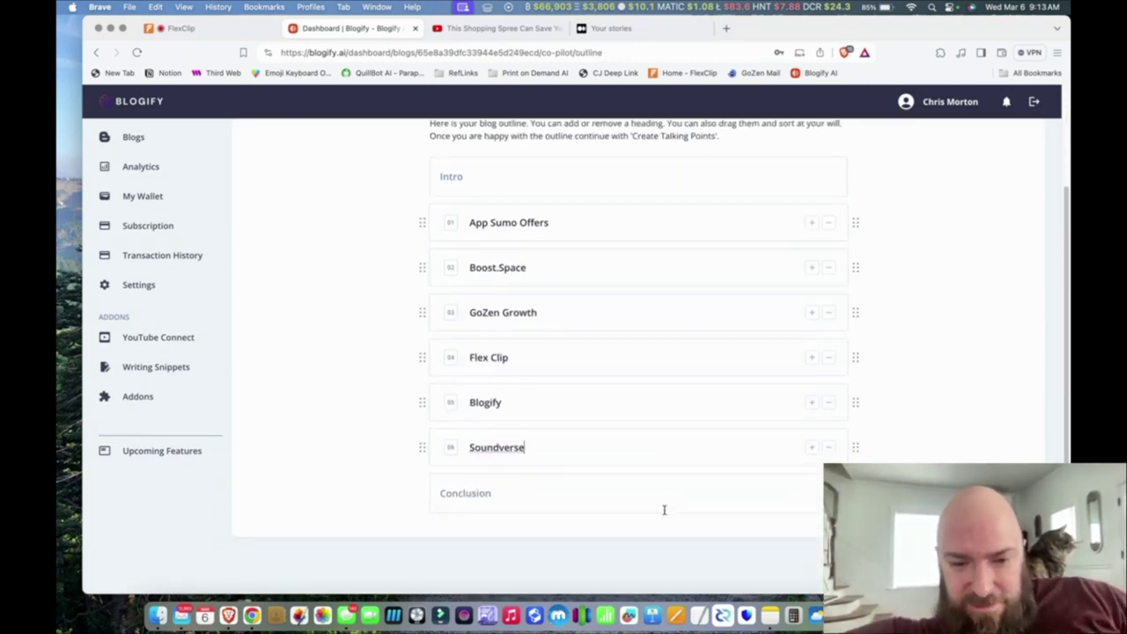
scroll(841, 275, up, 3)
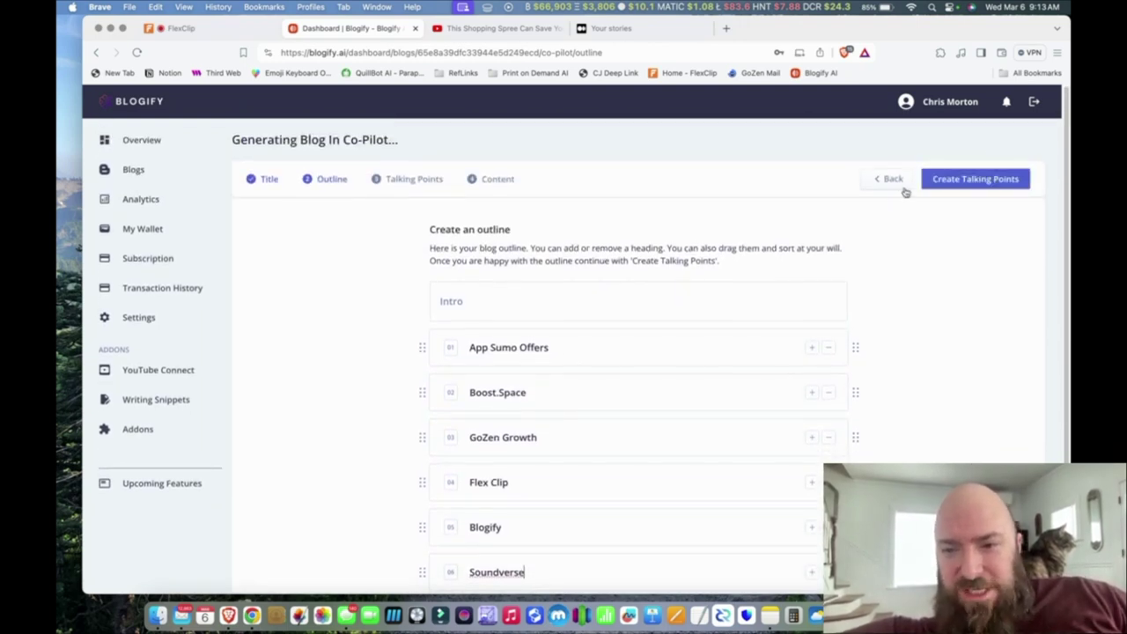
- Generate talking points from the outline and review them
click(966, 181)
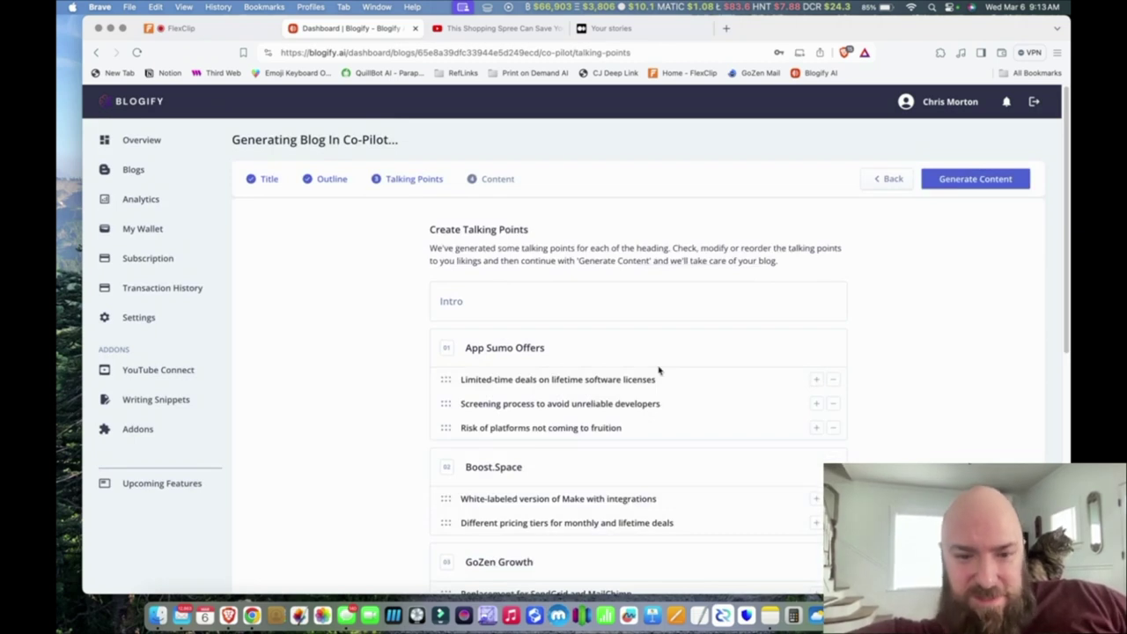
scroll(625, 407, down, 1)
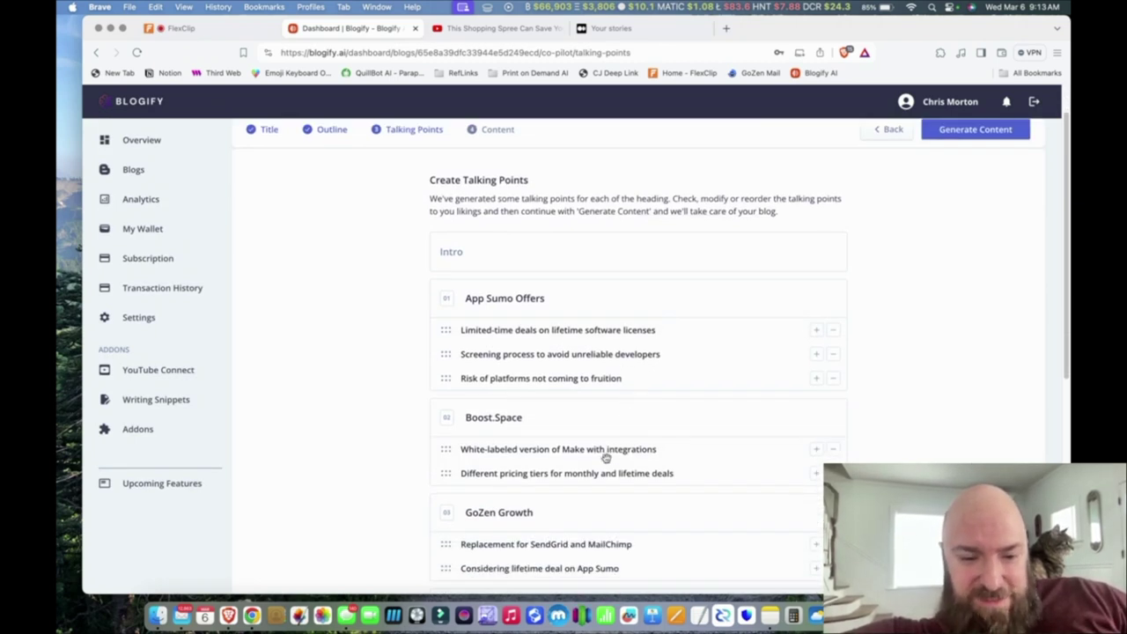
scroll(606, 458, down, 2)
scroll(606, 458, down, 5)
scroll(606, 460, down, 1)
- Start generating the full blog content and go to the Blogs list
scroll(686, 370, up, 10)
click(969, 180)
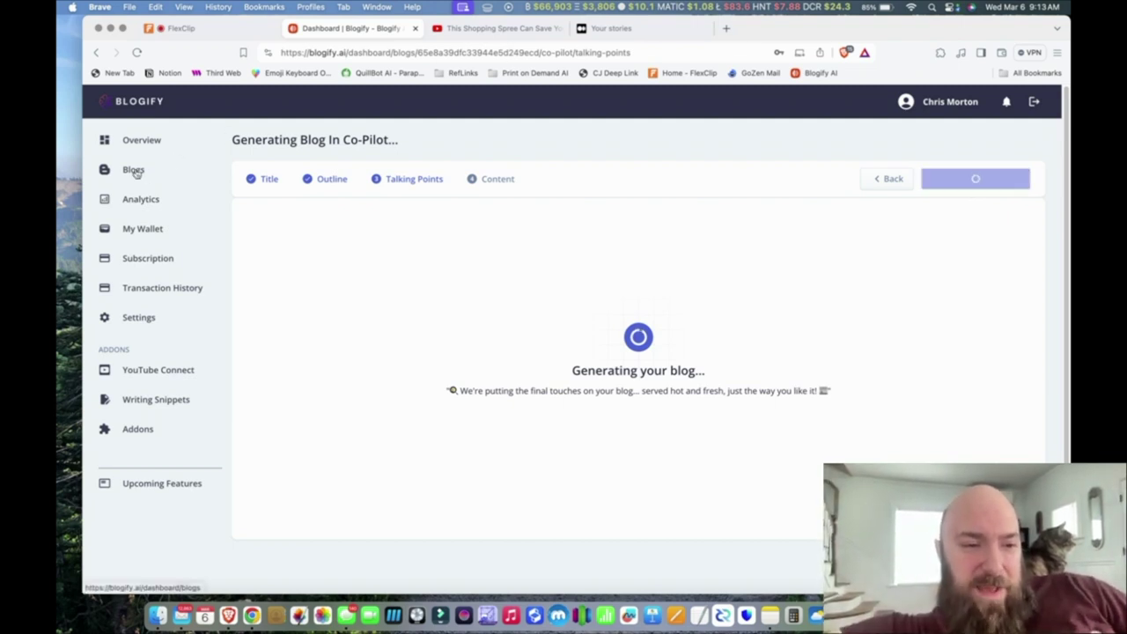
click(134, 171)
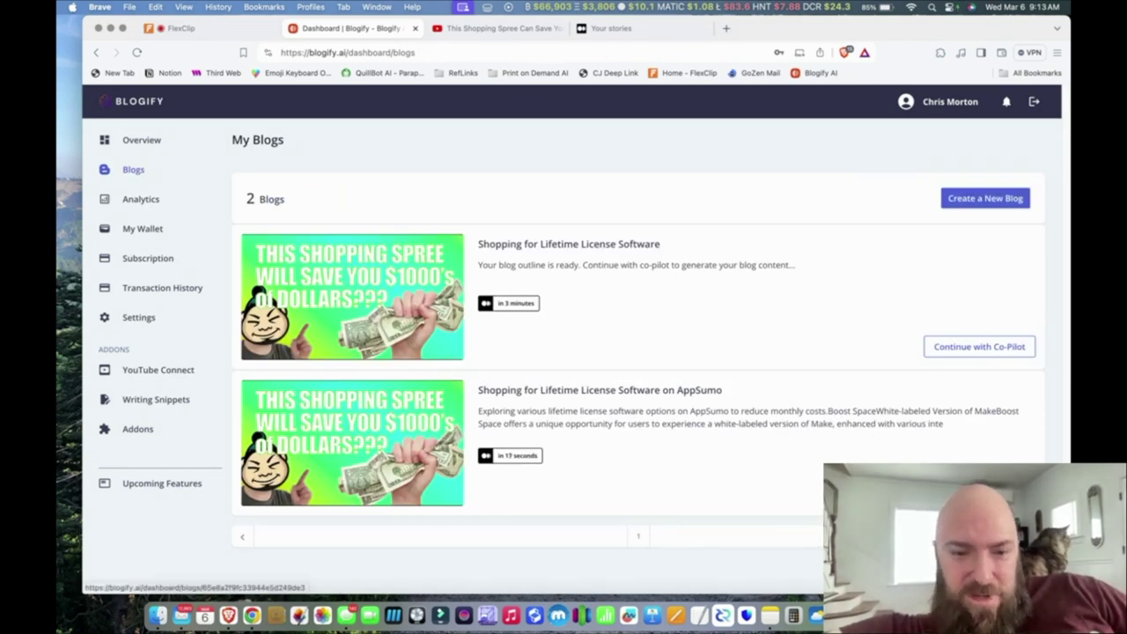
- Open the finished 'Shopping for Lifetime License Software' post on AppSumo and scroll through it
click(777, 463)
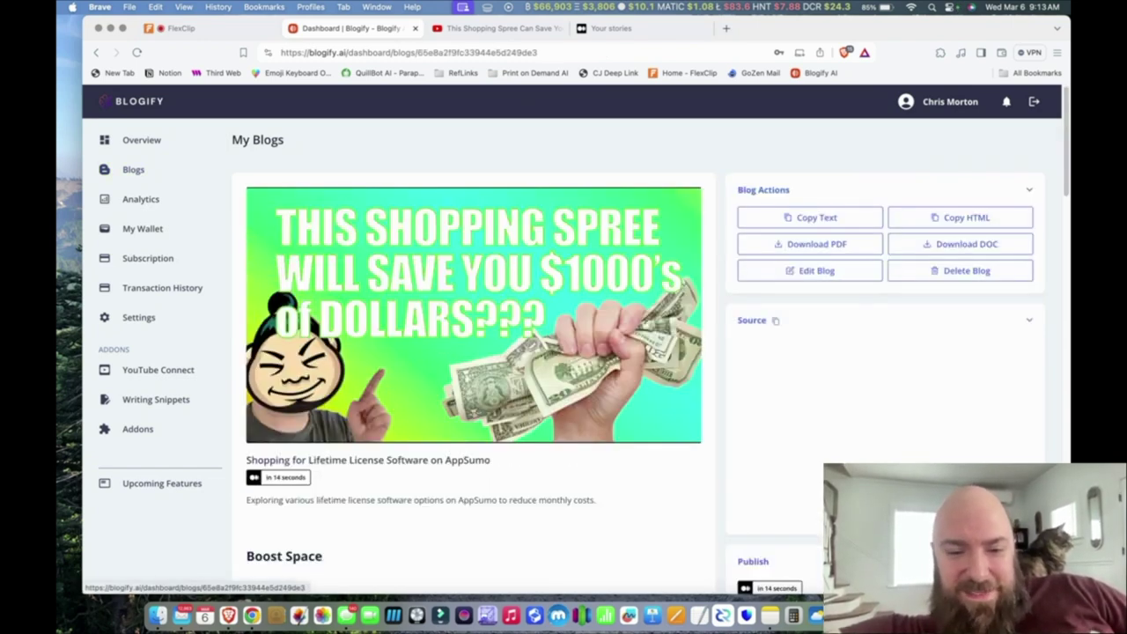
scroll(594, 451, down, 1)
scroll(594, 451, down, 5)
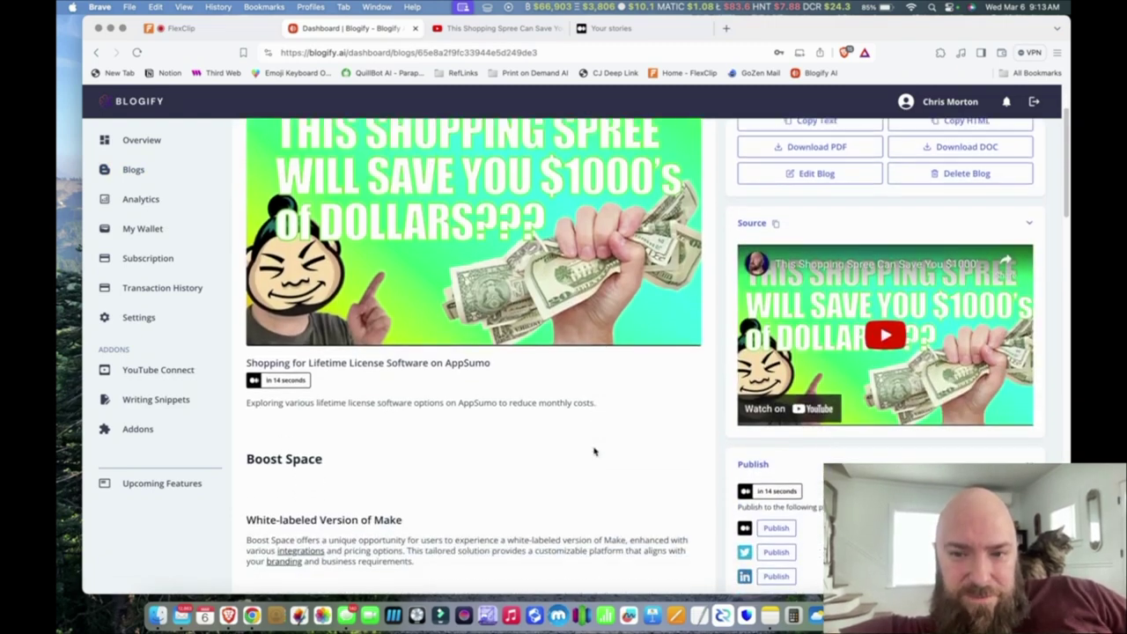
scroll(594, 450, up, 4)
scroll(594, 450, up, 2)
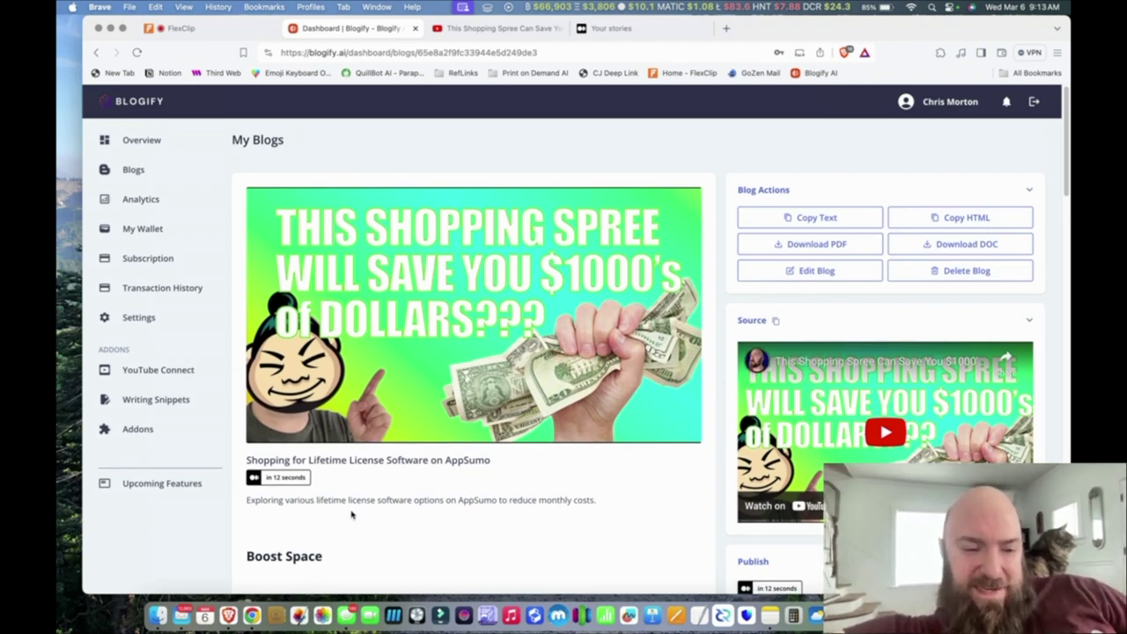
scroll(438, 482, down, 10)
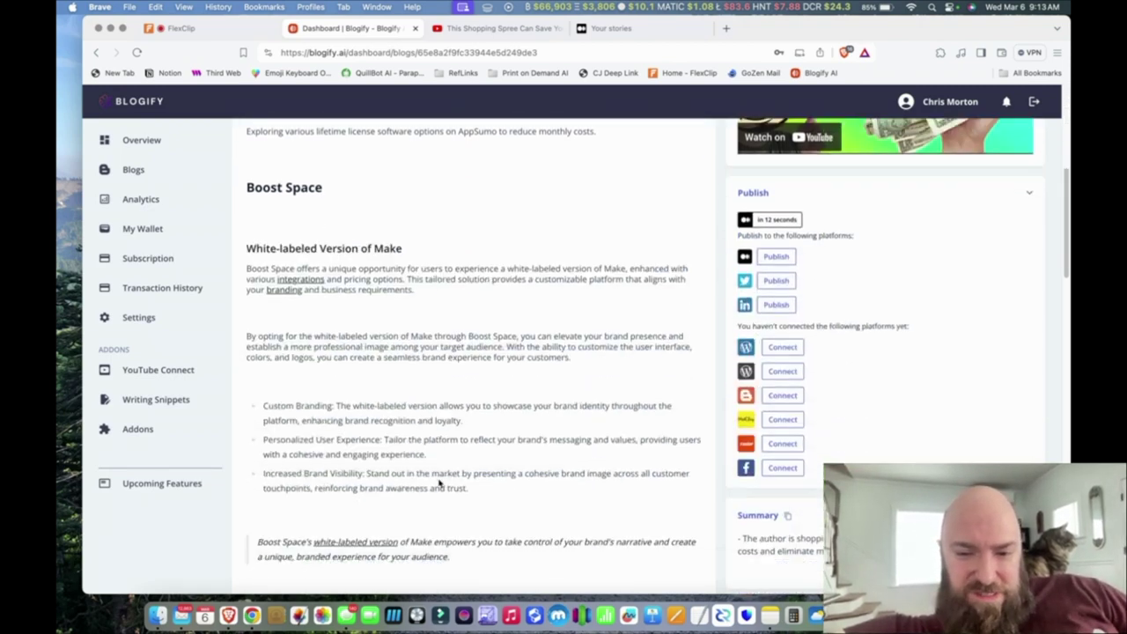
scroll(438, 482, down, 12)
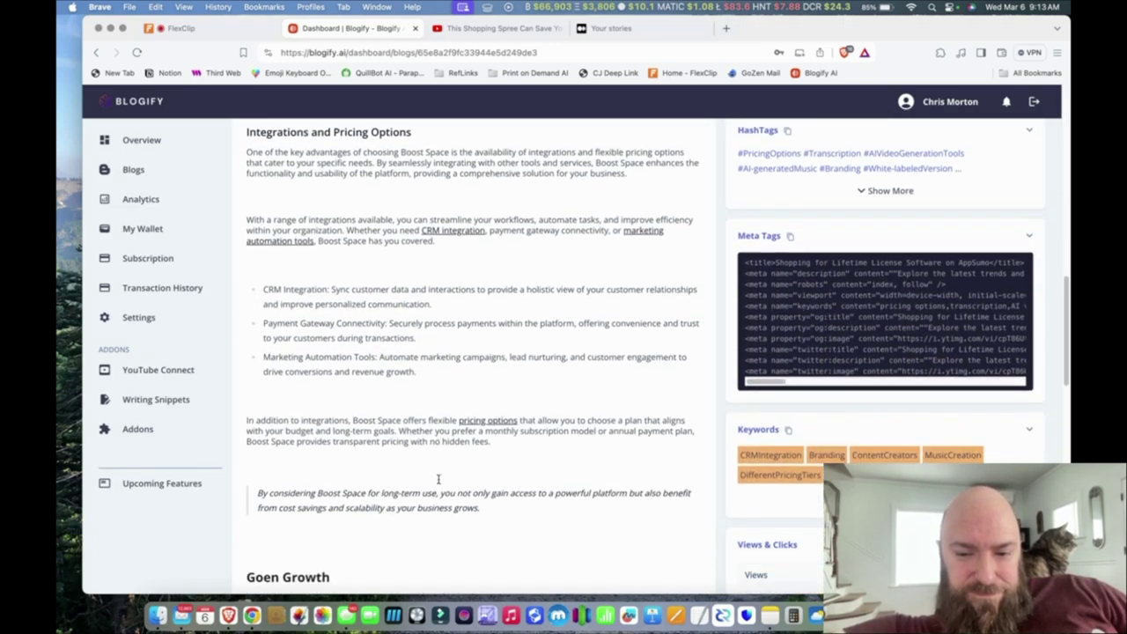
scroll(439, 482, up, 15)
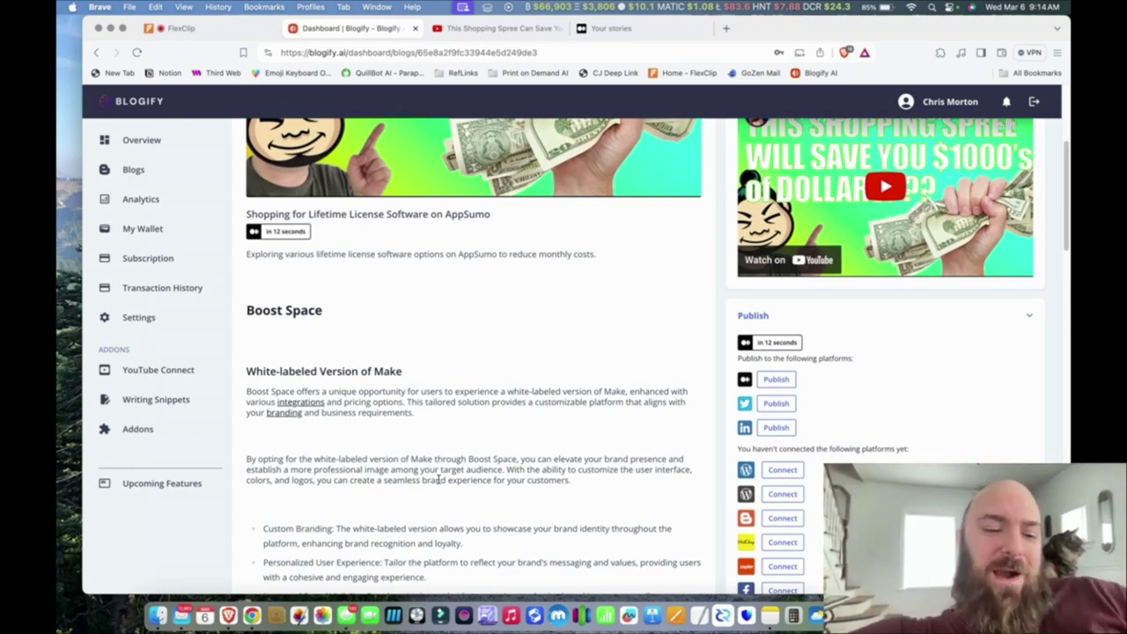
scroll(448, 410, up, 5)
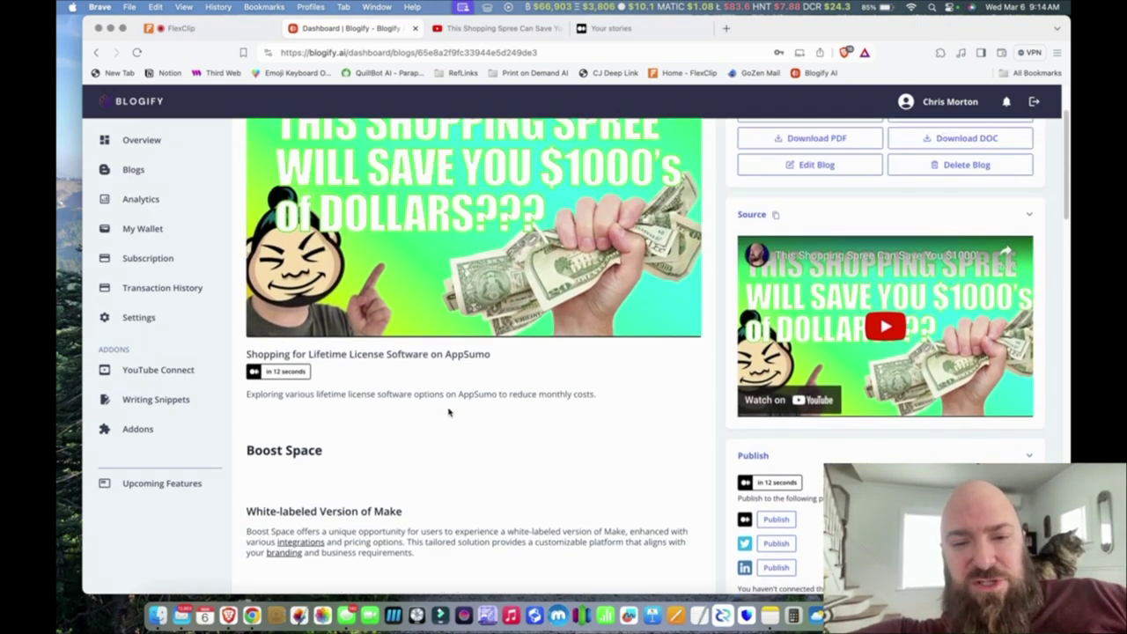
- Open the newly generated post, read down through it, and expand the full article
click(299, 554)
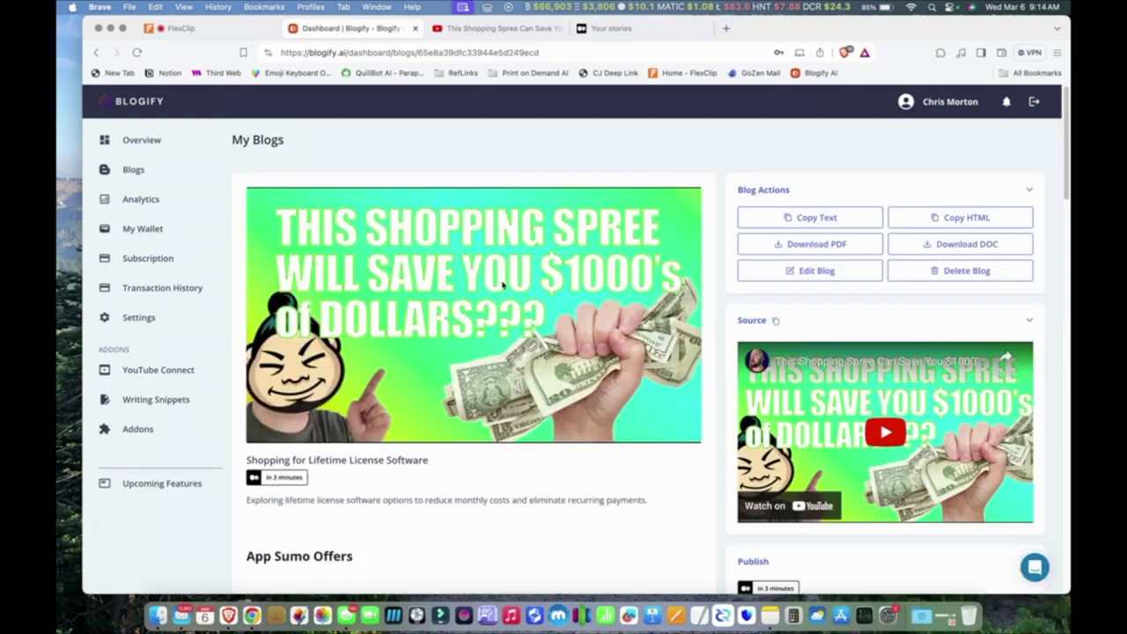
scroll(508, 445, down, 3)
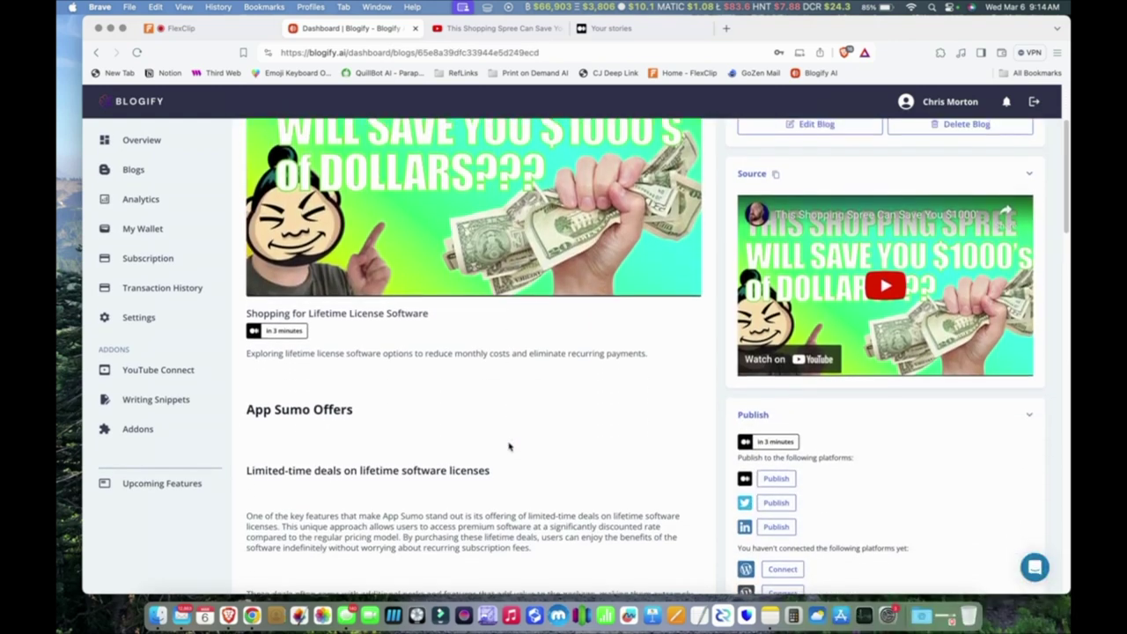
scroll(508, 446, down, 5)
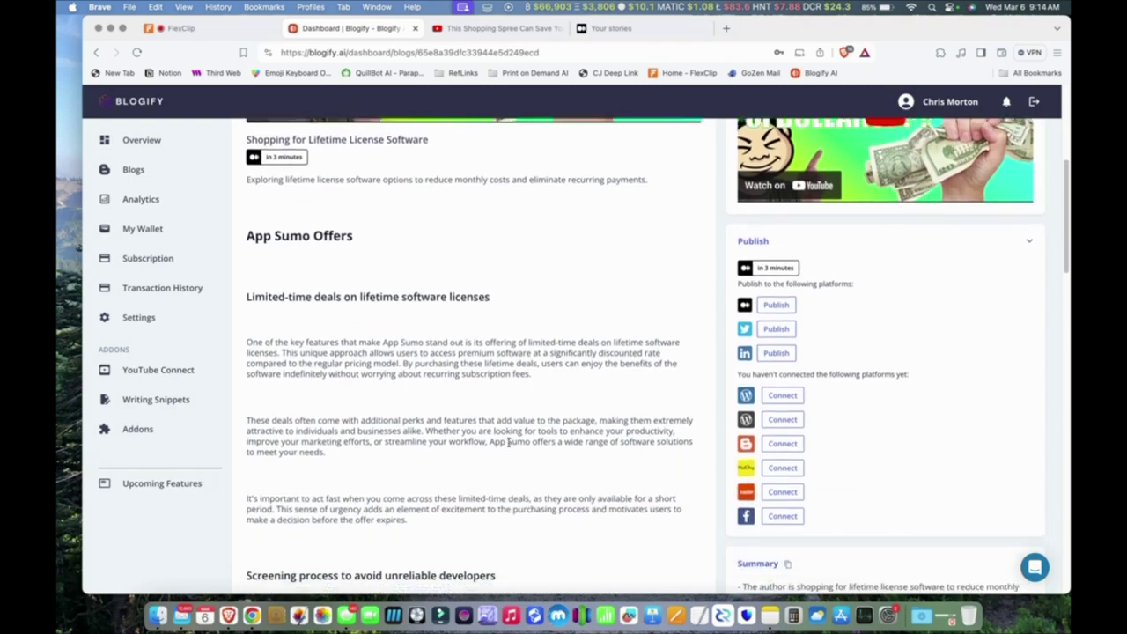
scroll(508, 443, down, 4)
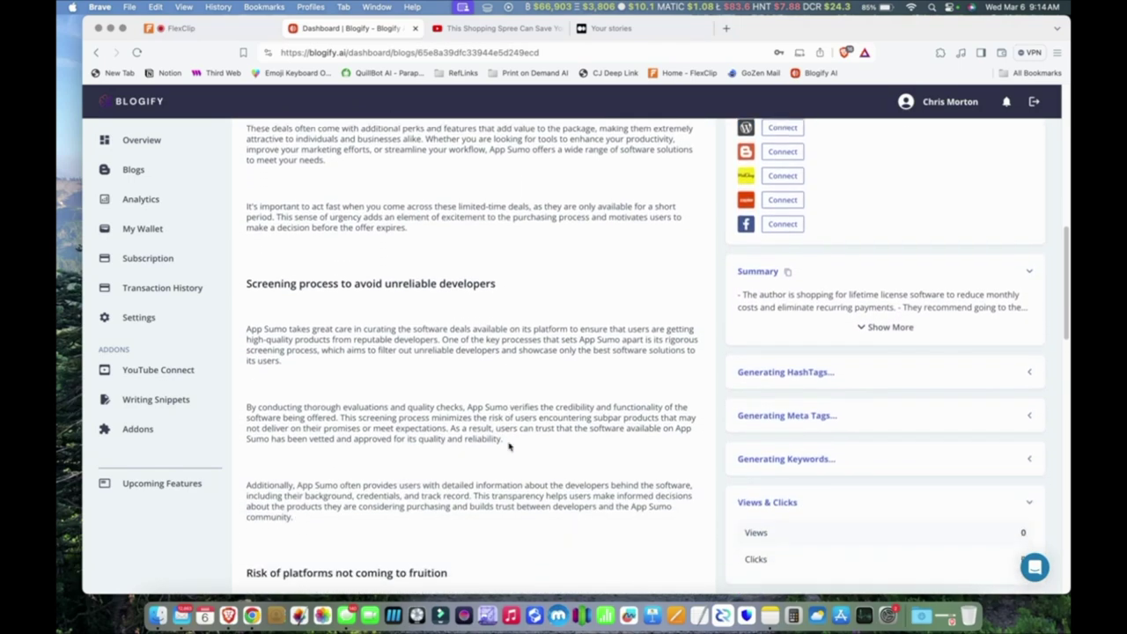
scroll(508, 446, down, 7)
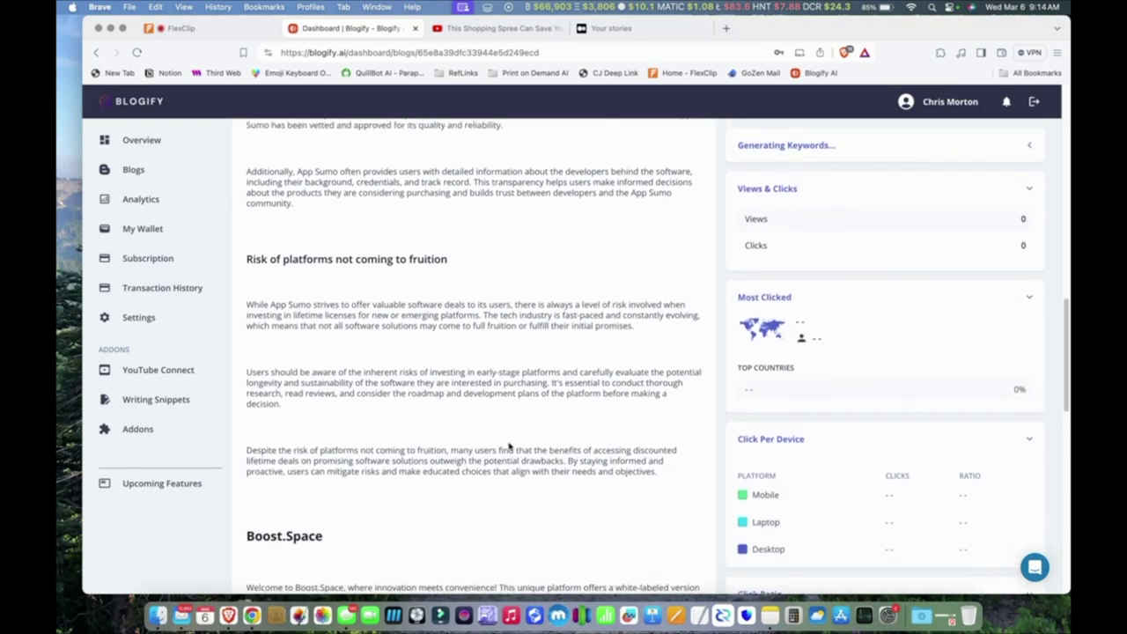
scroll(508, 446, down, 4)
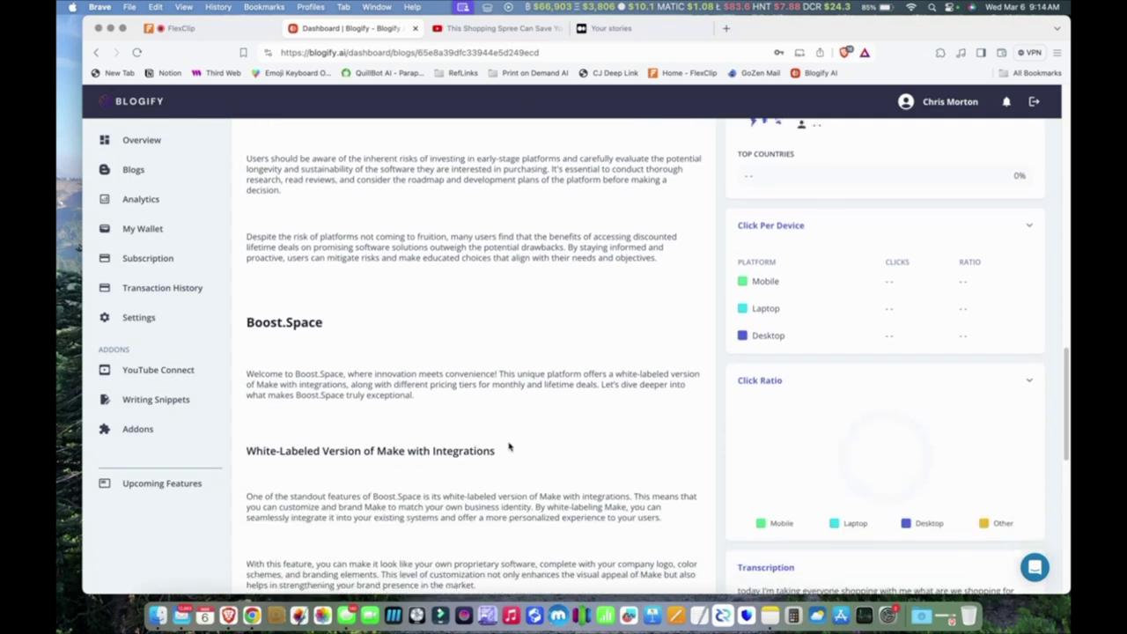
scroll(508, 446, down, 6)
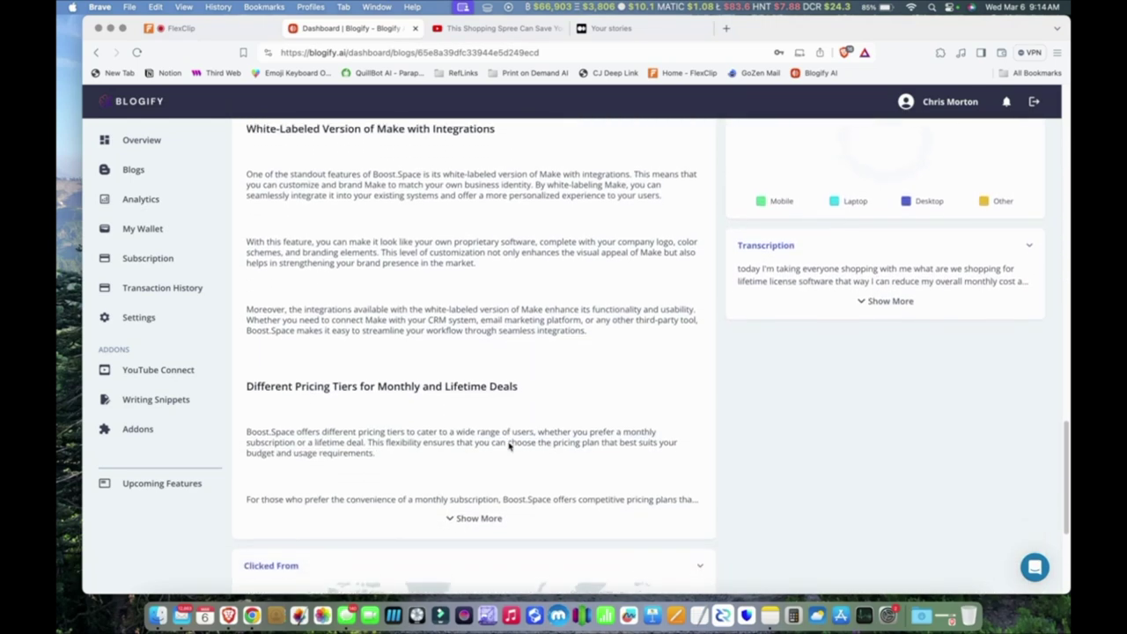
scroll(508, 447, down, 1)
click(493, 441)
scroll(495, 433, down, 3)
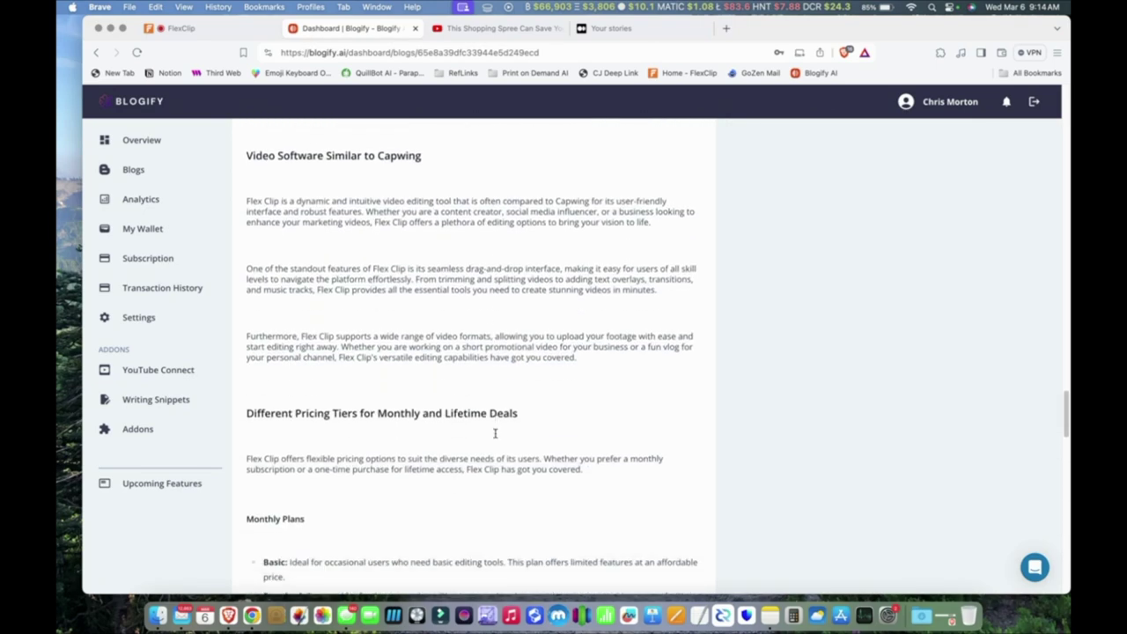
scroll(496, 437, up, 20)
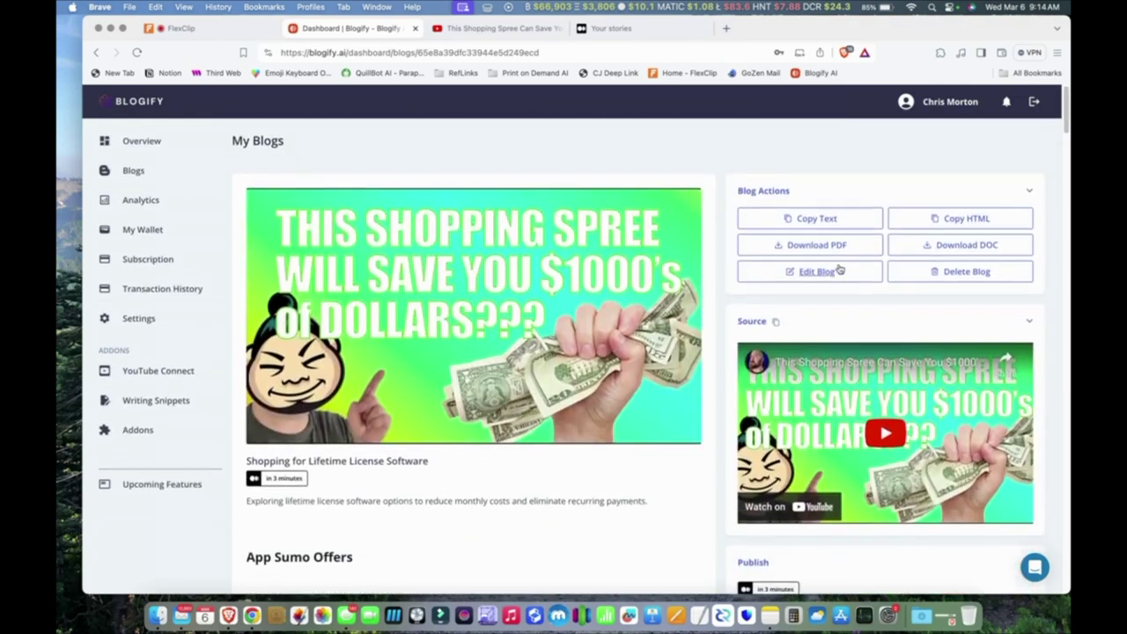
- Open the 'Shopping for Lifetime License Software' post in the blog editor and scroll through its text
click(832, 271)
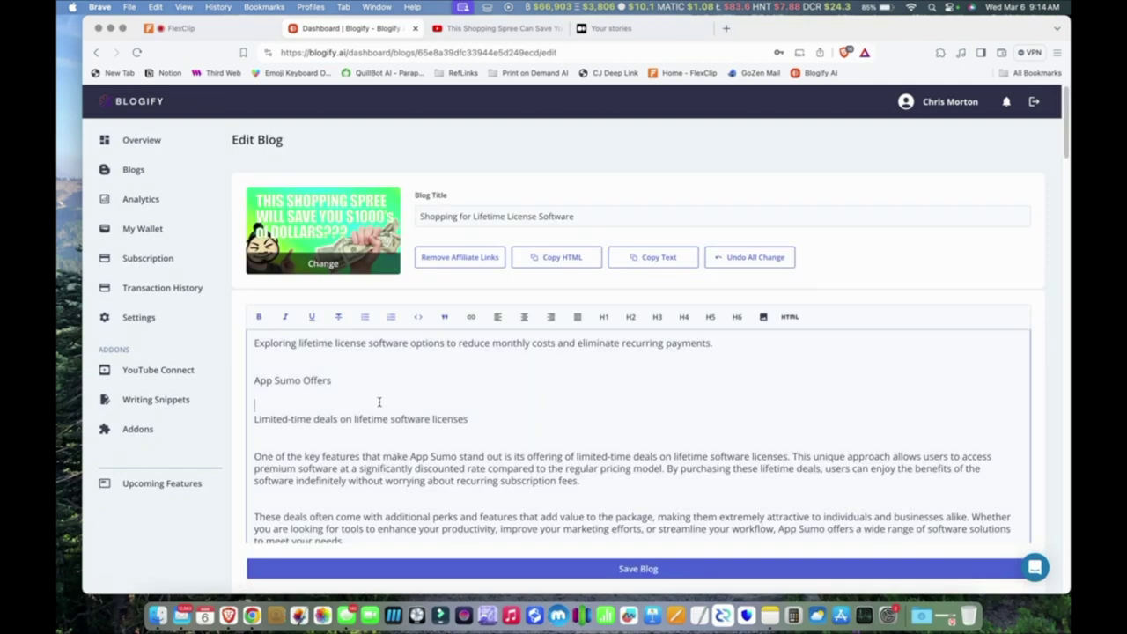
scroll(433, 419, down, 3)
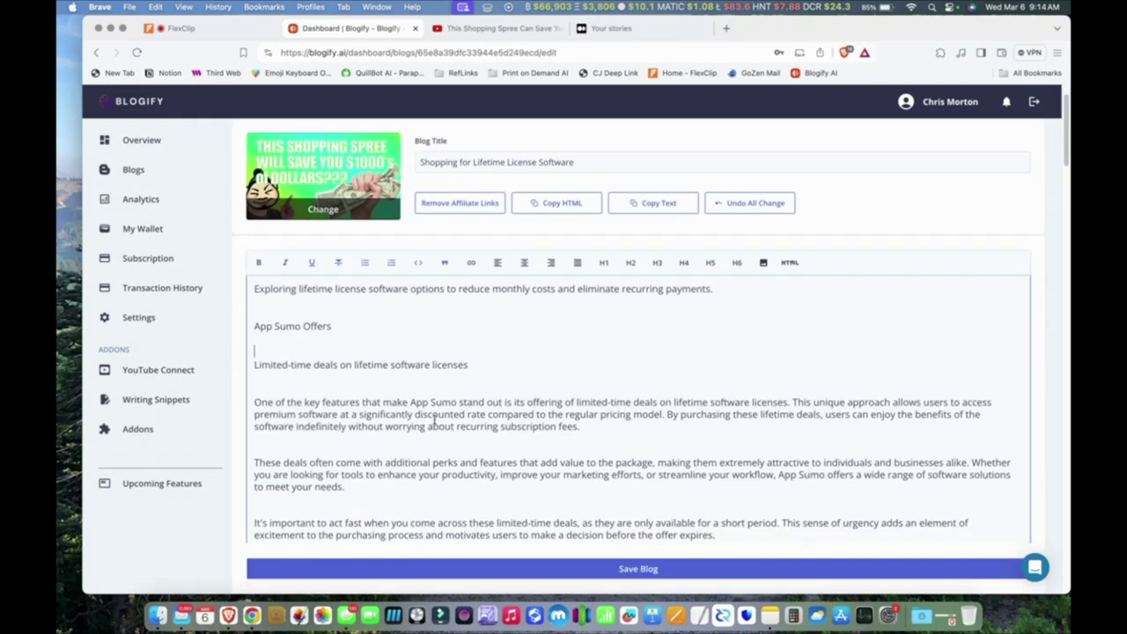
scroll(433, 419, down, 3)
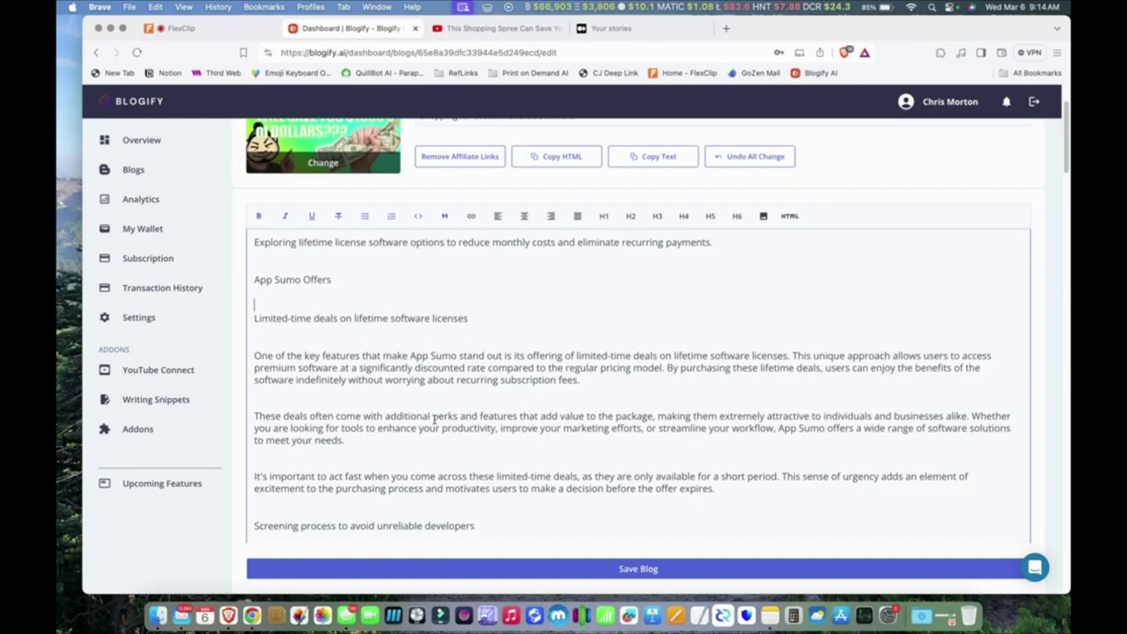
scroll(433, 419, down, 3)
scroll(433, 419, up, 6)
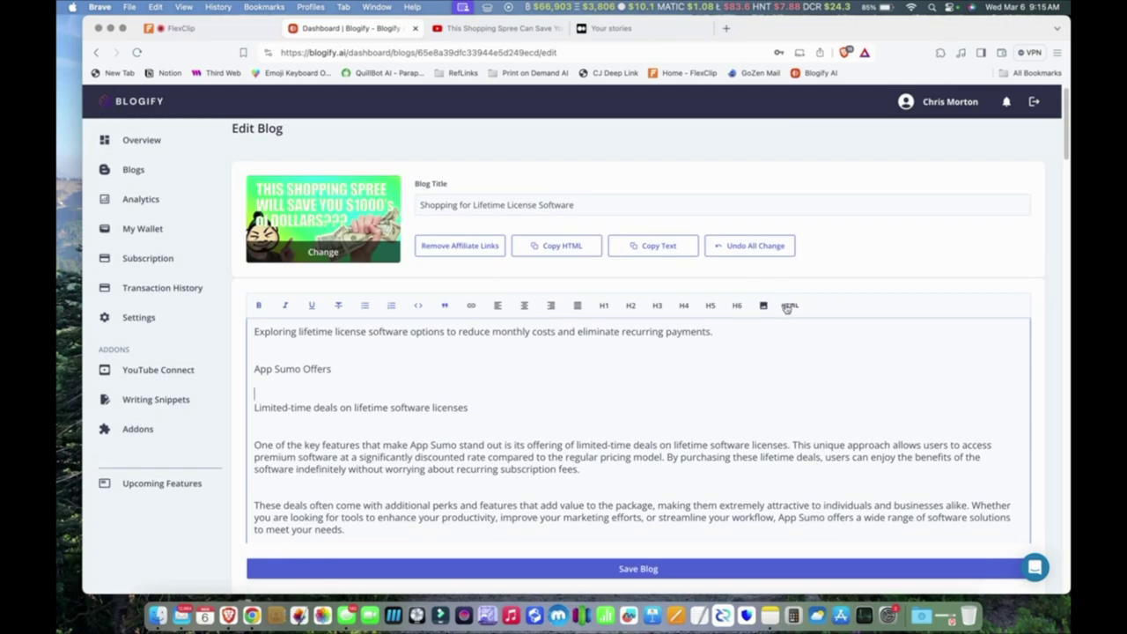
scroll(693, 402, down, 20)
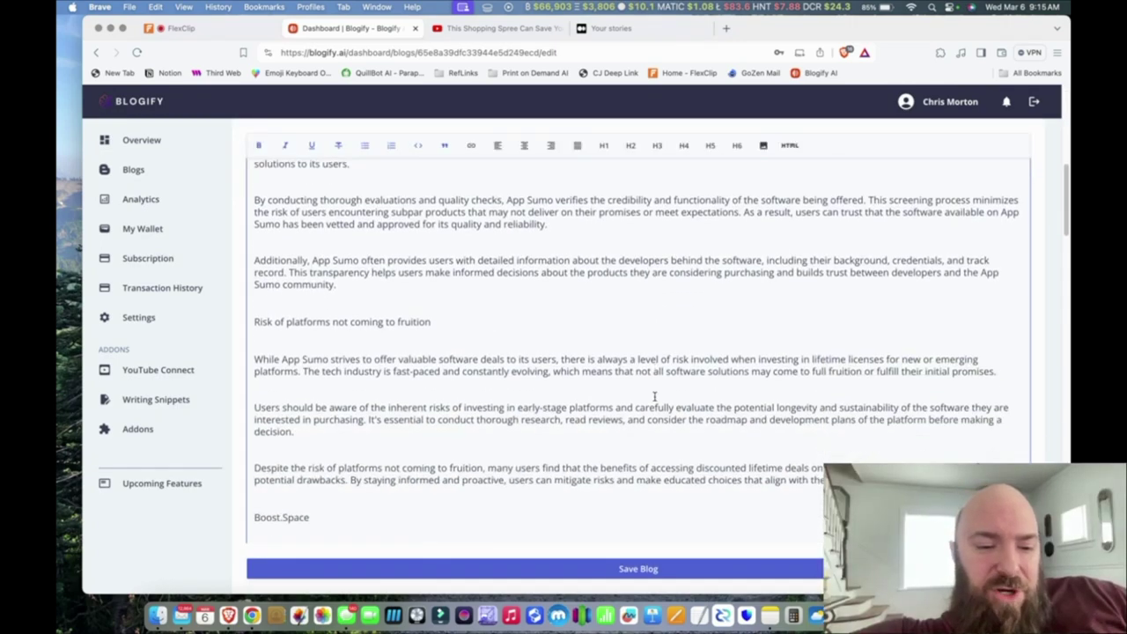
scroll(654, 396, up, 15)
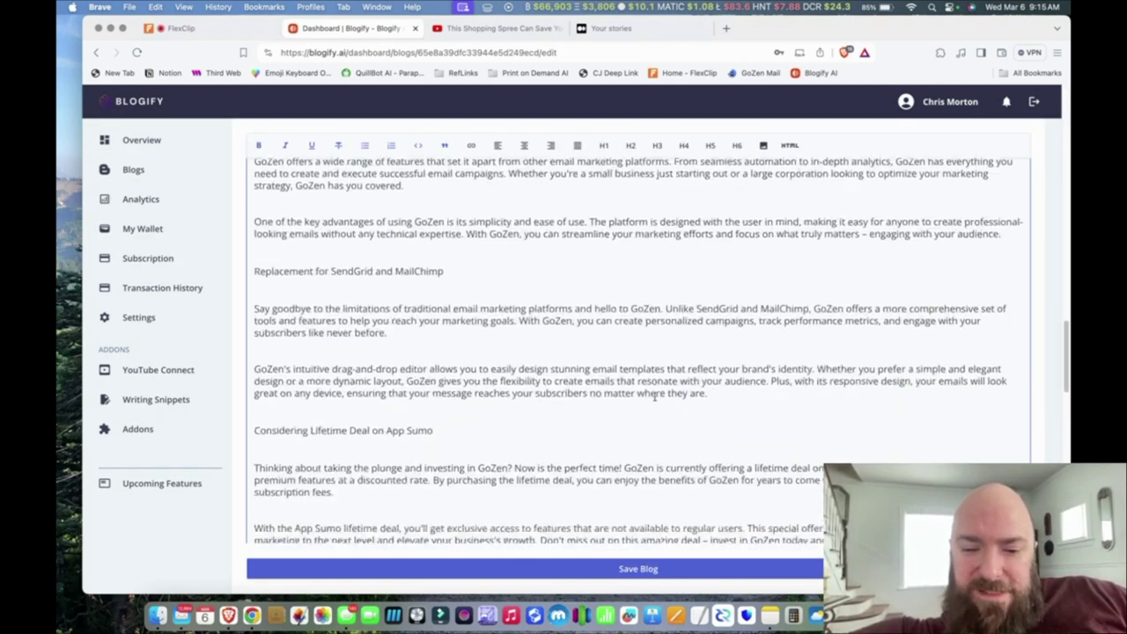
scroll(654, 396, down, 12)
scroll(654, 396, up, 15)
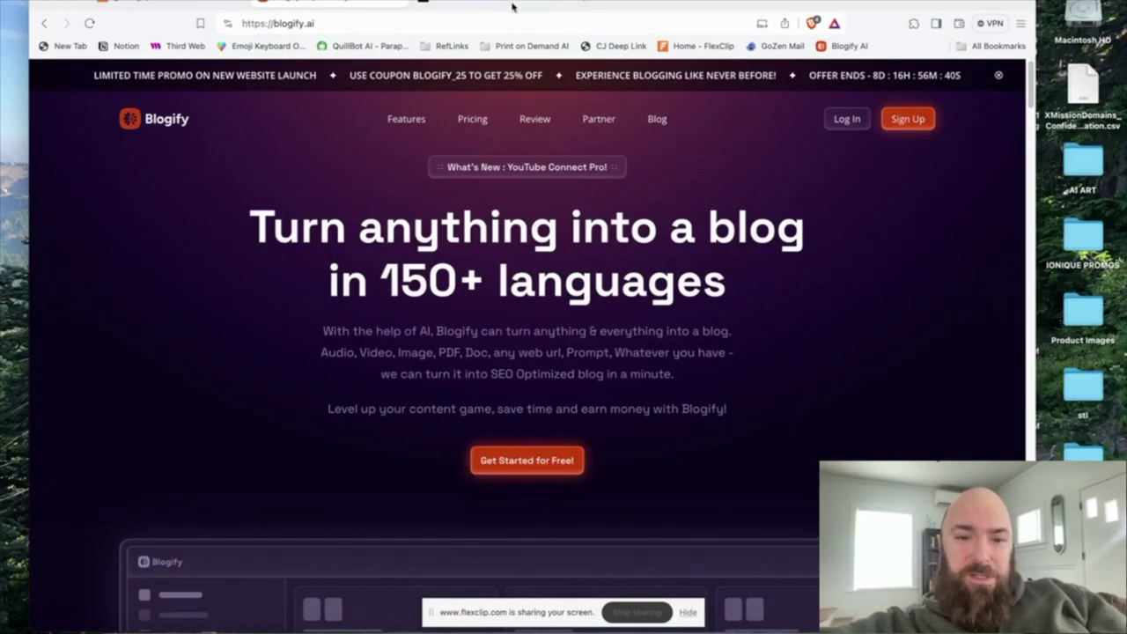
- In Medium, open the 'Shopping for Lifetime License Software on AppSumo' draft from your Stories
click(506, 3)
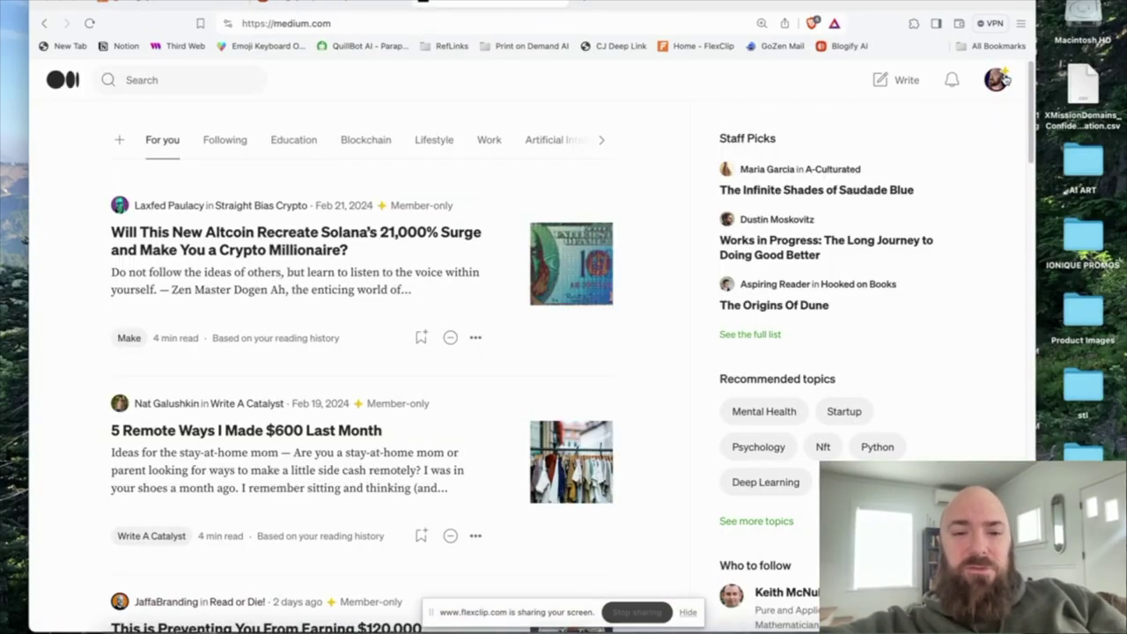
click(1005, 78)
click(881, 204)
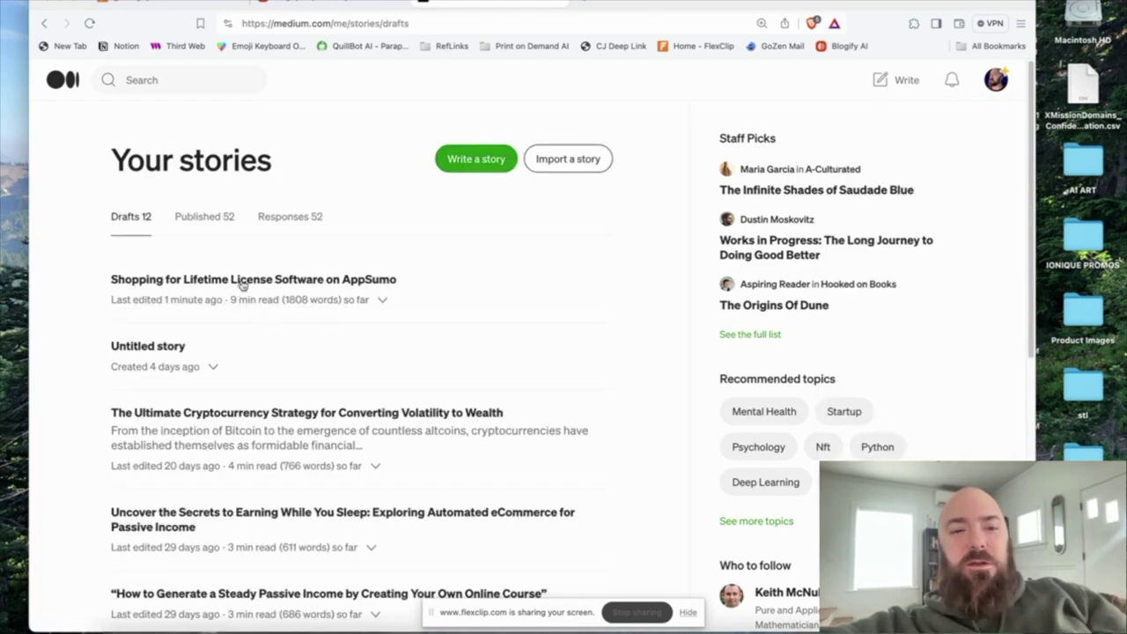
click(241, 282)
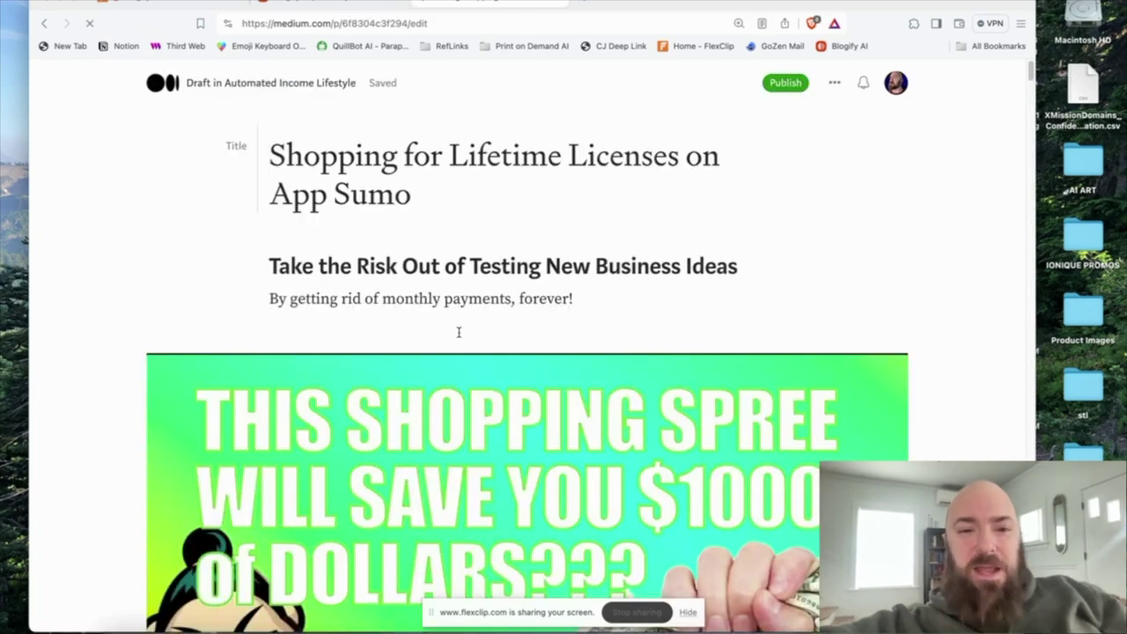
- Scroll through the Medium draft, then return to the Blogify homepage
scroll(641, 339, down, 5)
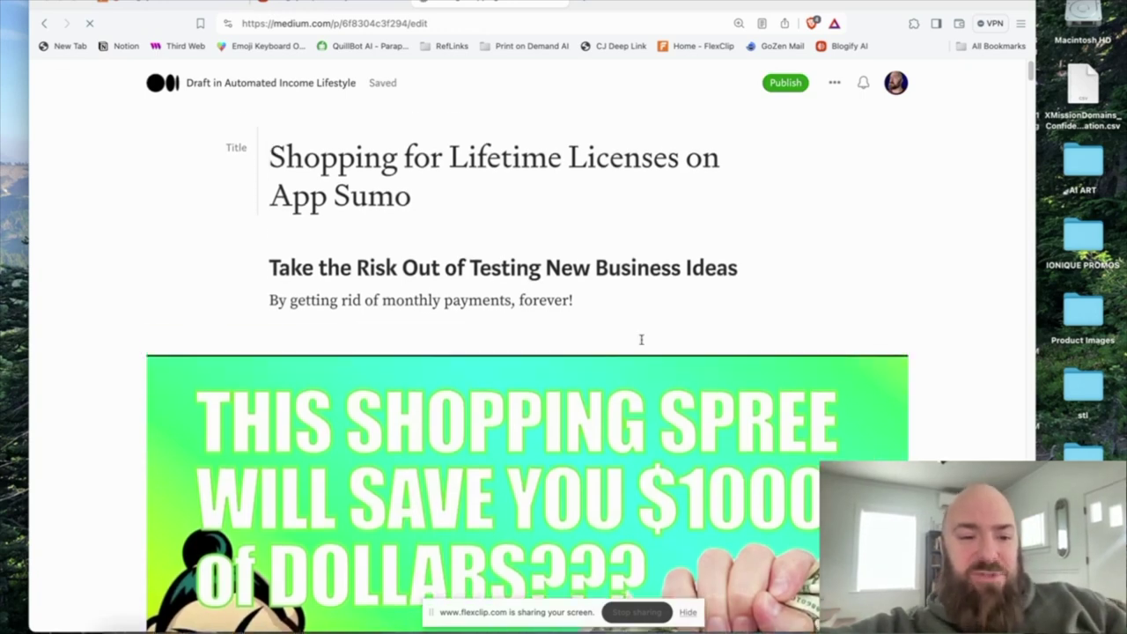
scroll(641, 339, down, 10)
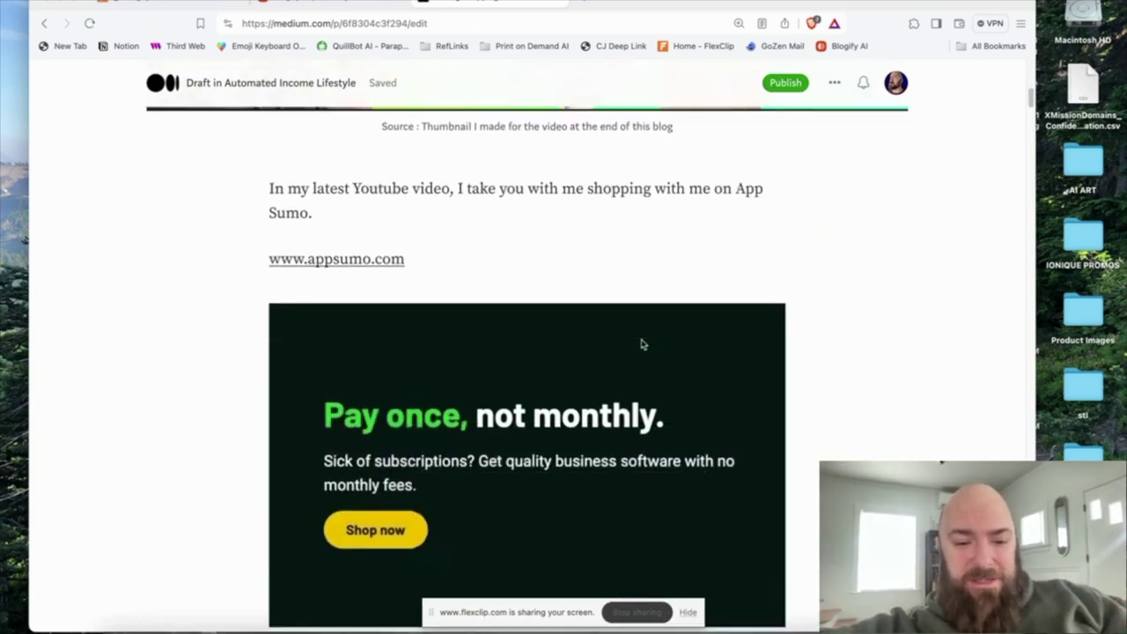
scroll(641, 339, down, 8)
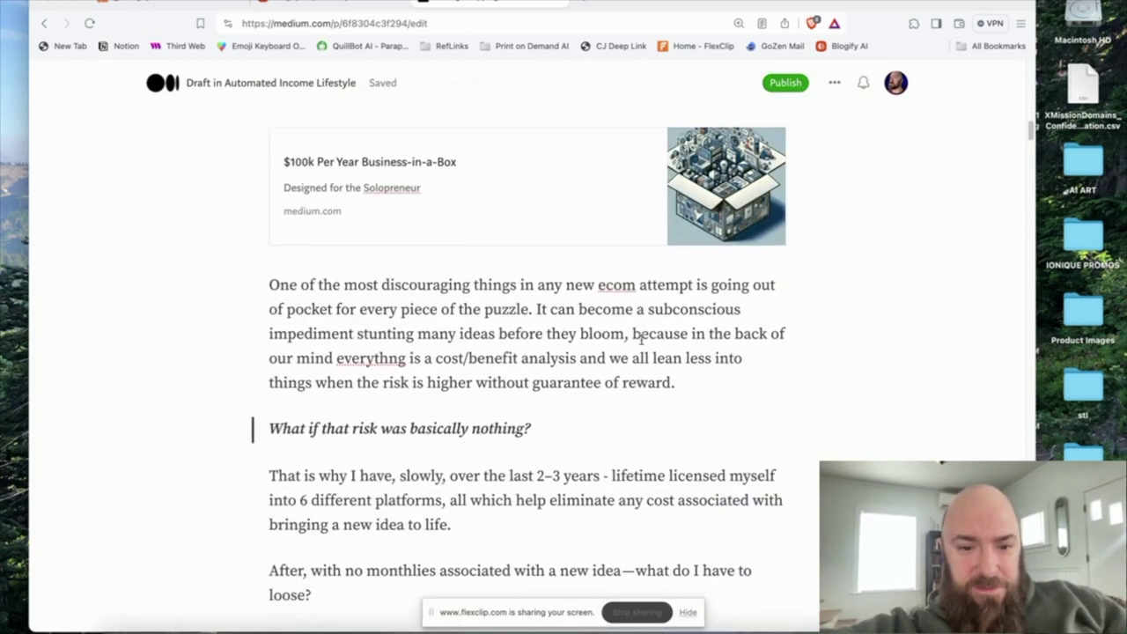
scroll(641, 339, down, 7)
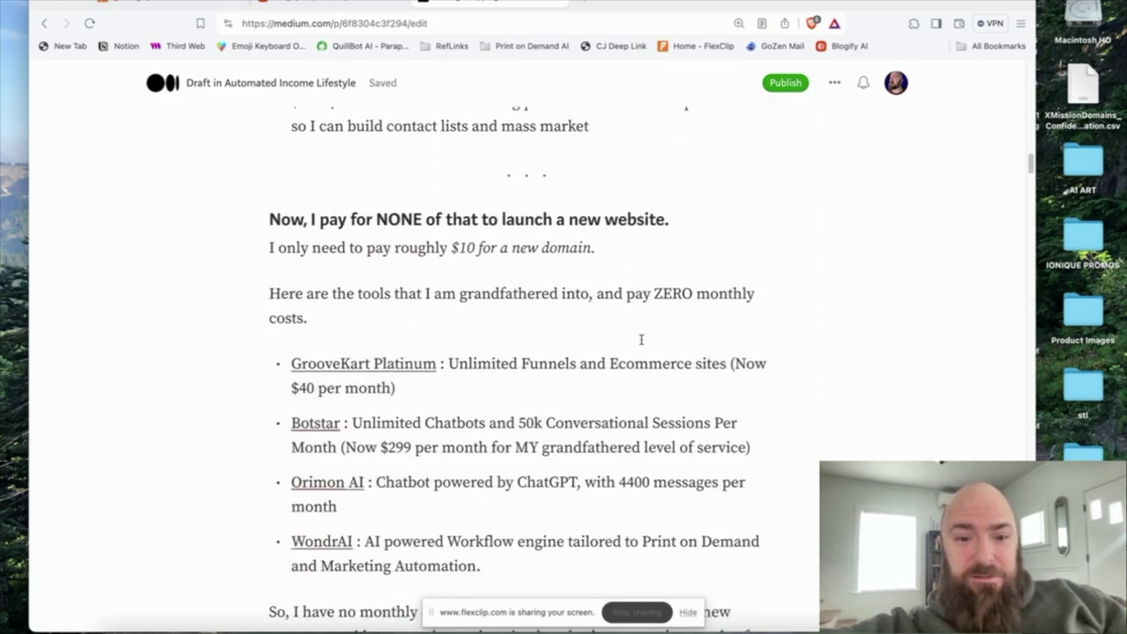
scroll(641, 338, up, 8)
scroll(641, 339, up, 15)
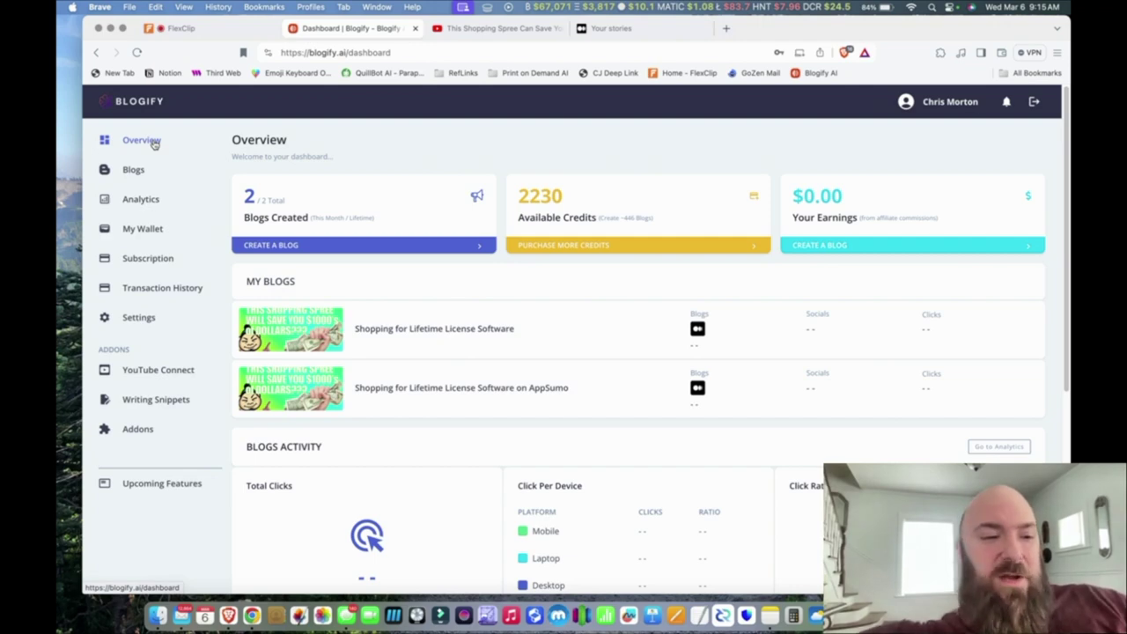
click(144, 102)
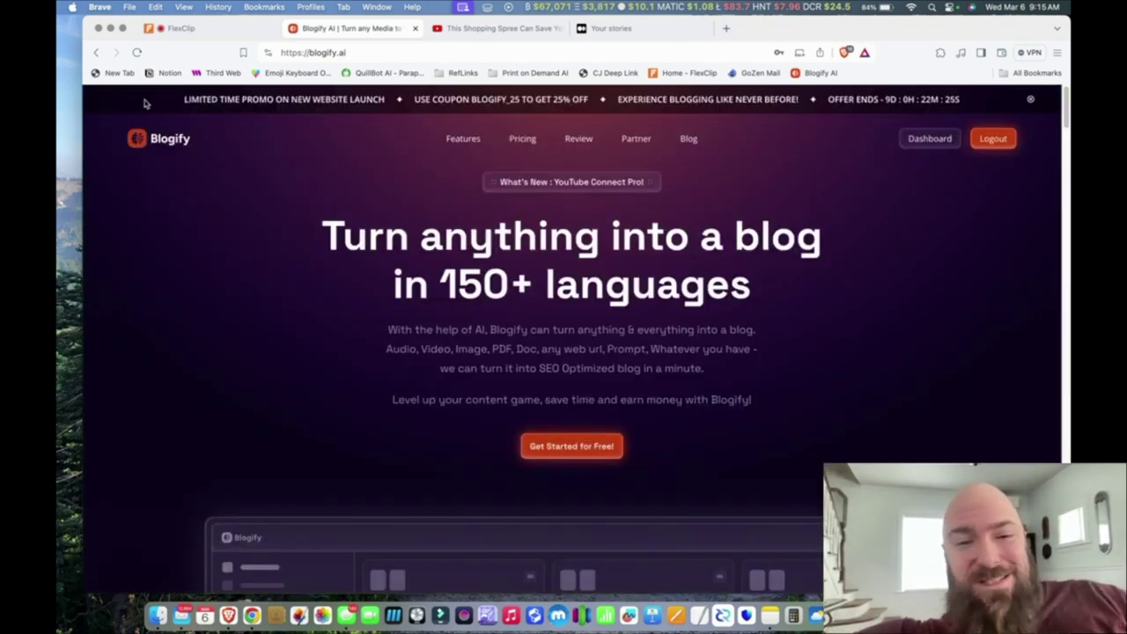
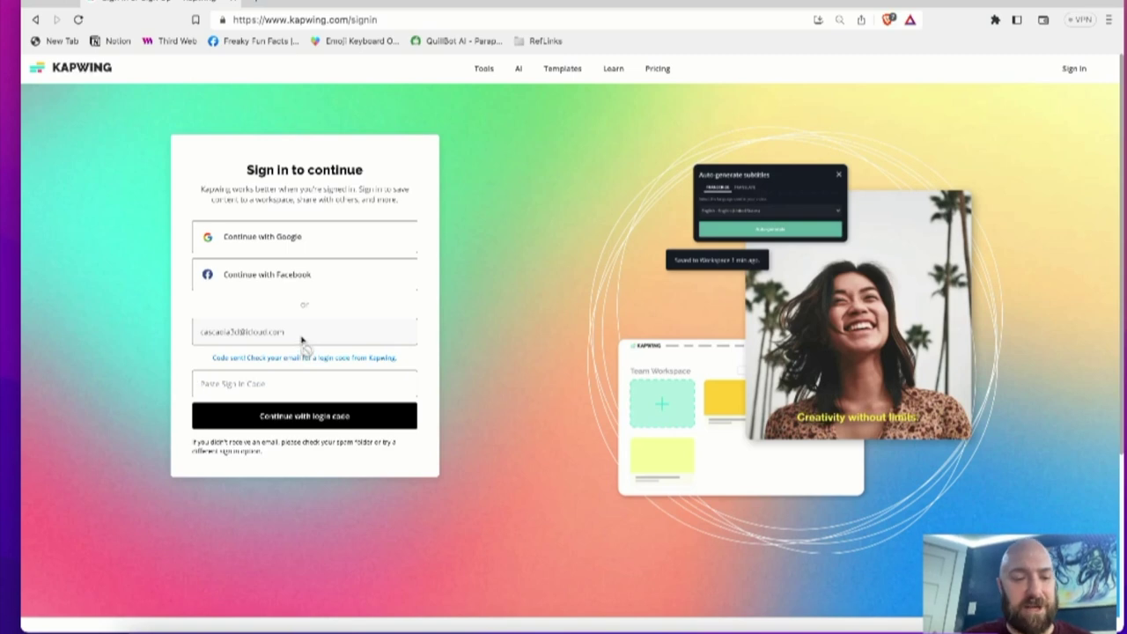
- Copy the sign-in code from the Kapwing email, paste it into the code field and log in
click(169, 624)
click(289, 43)
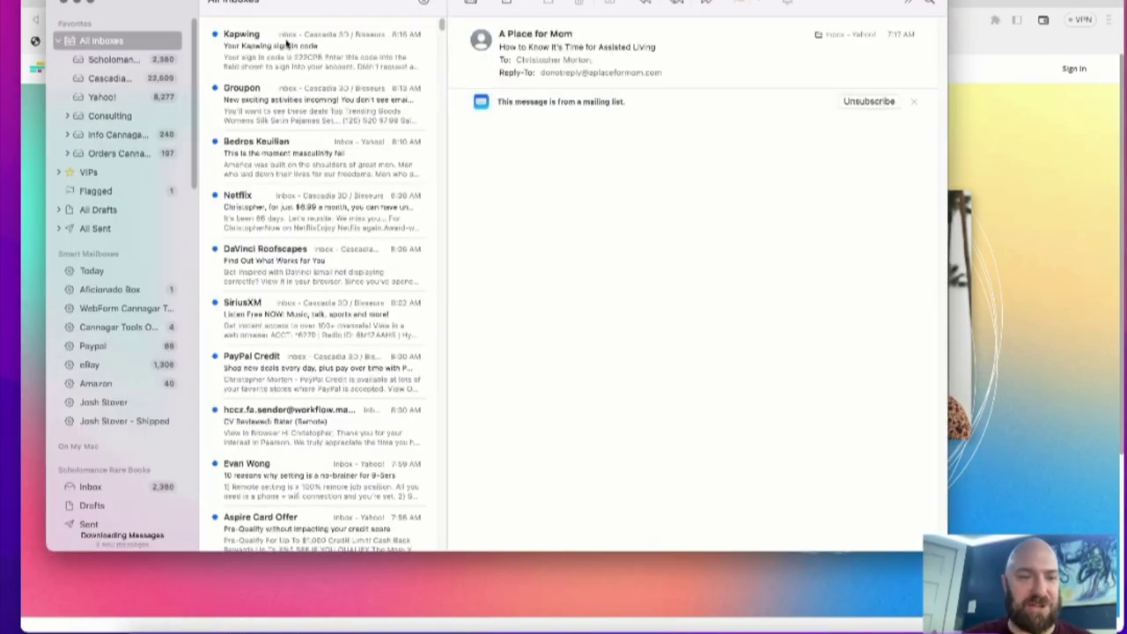
double_click(698, 196)
key(ctrl+c)
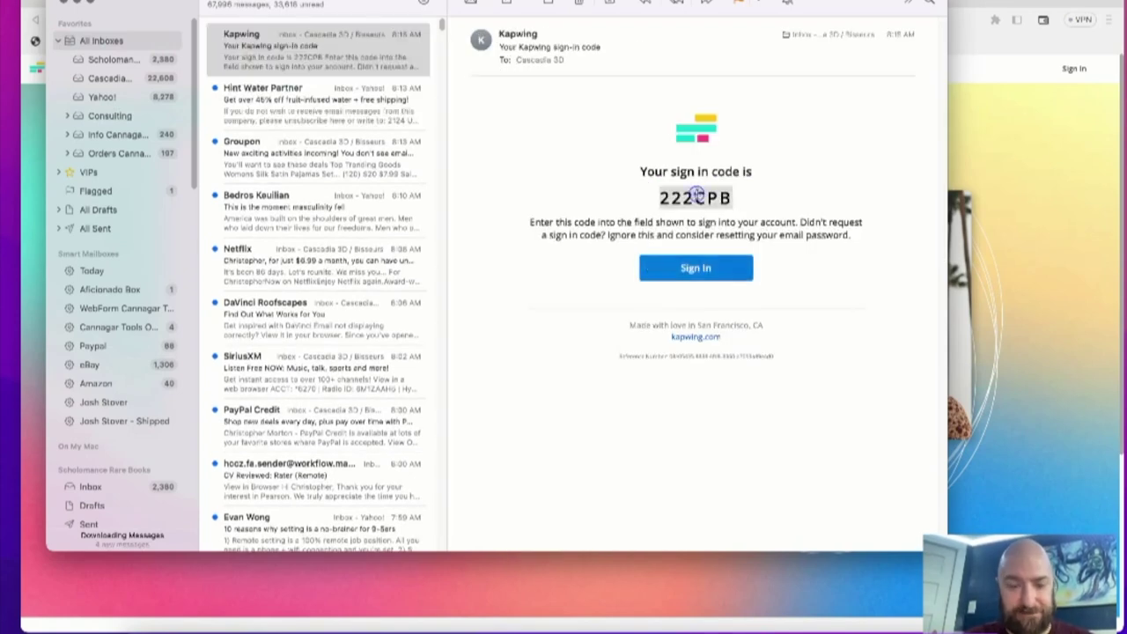
click(437, 581)
click(264, 377)
key(ctrl+v)
click(290, 421)
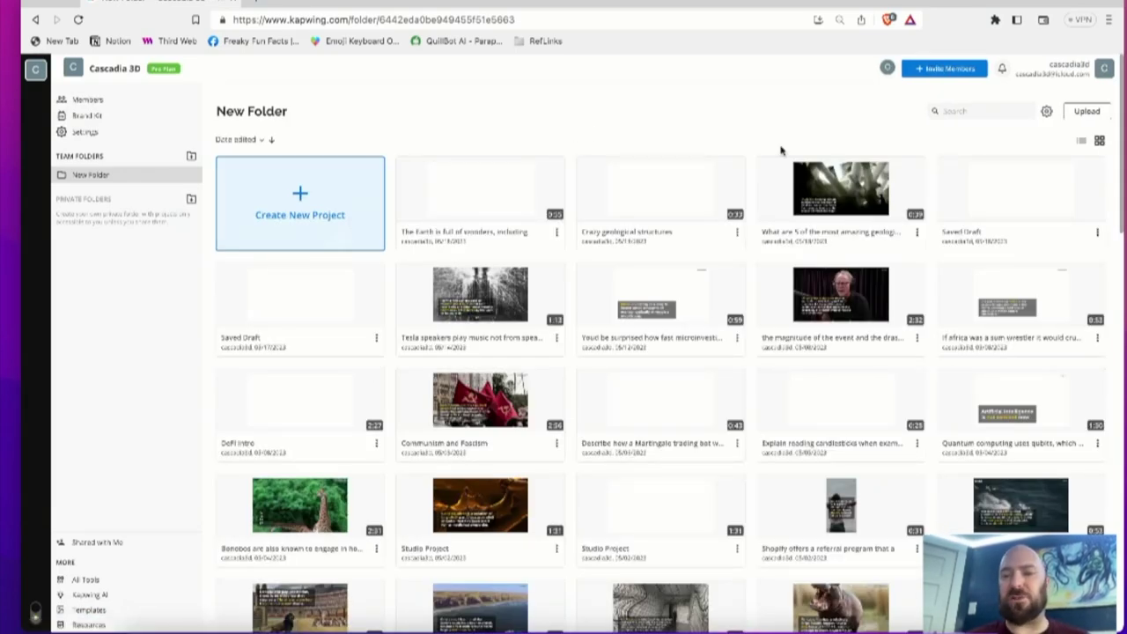
- Create a new blank project from the Create New Project card in New Folder
scroll(613, 466, down, 1)
scroll(612, 466, down, 10)
scroll(611, 460, up, 10)
scroll(611, 460, down, 4)
scroll(609, 467, up, 4)
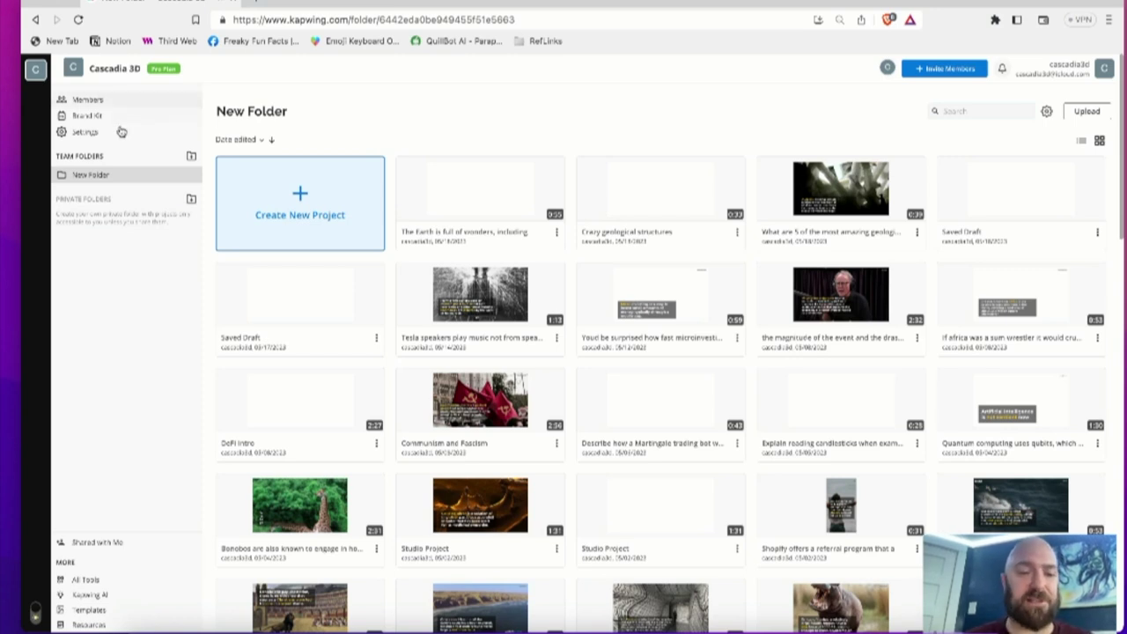
click(299, 193)
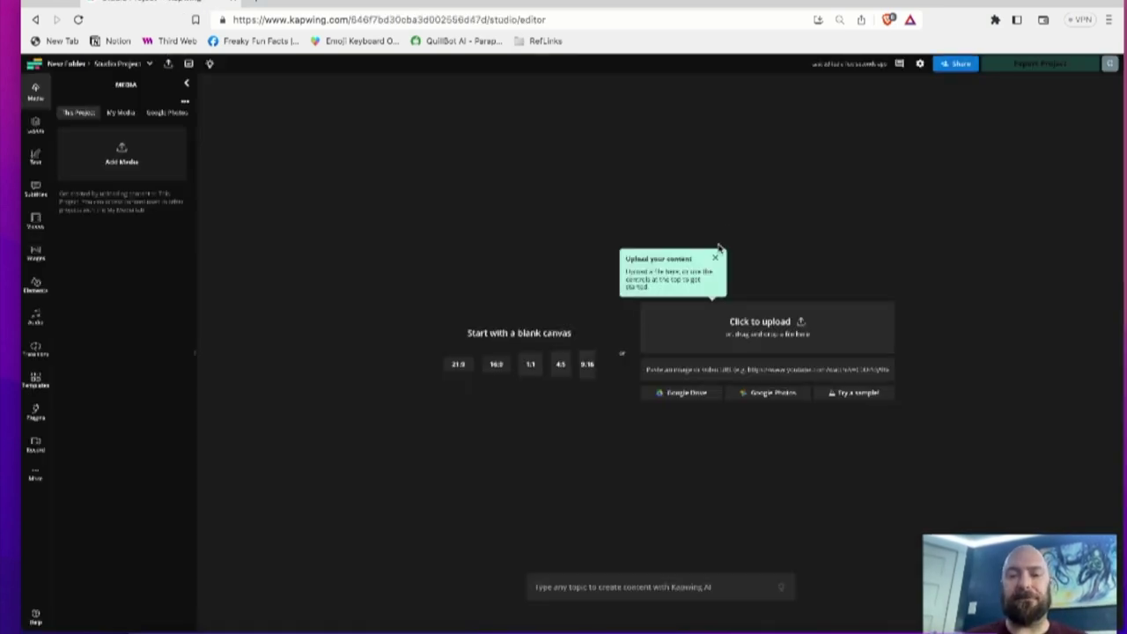
- Dismiss the upload hint and choose 'Create a video about...' from the Kapwing AI suggestions
click(715, 258)
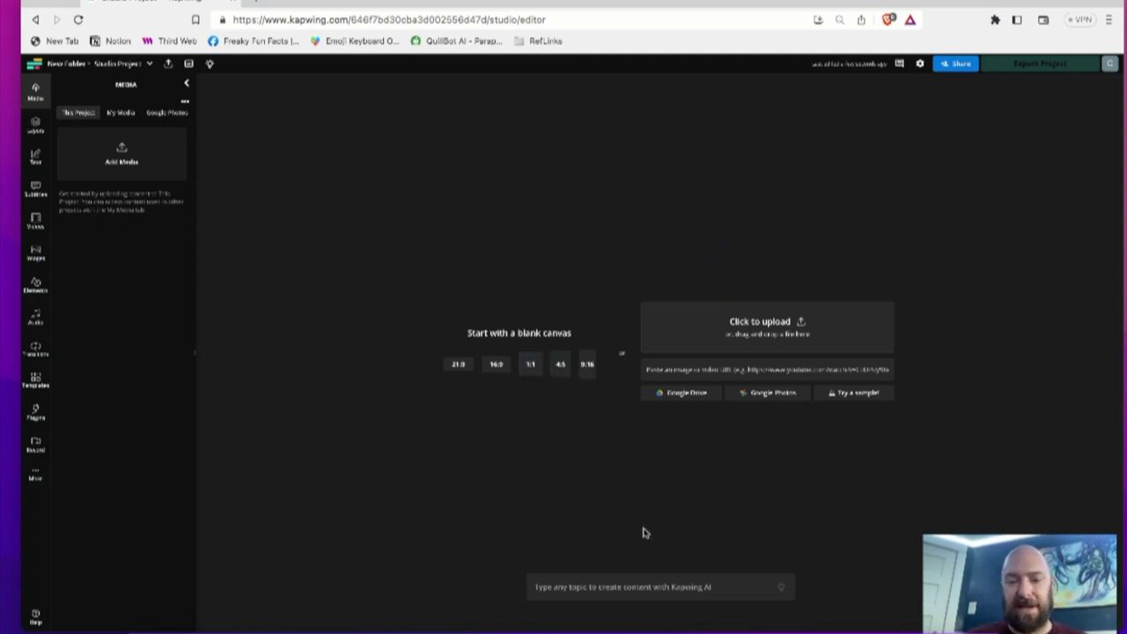
click(628, 593)
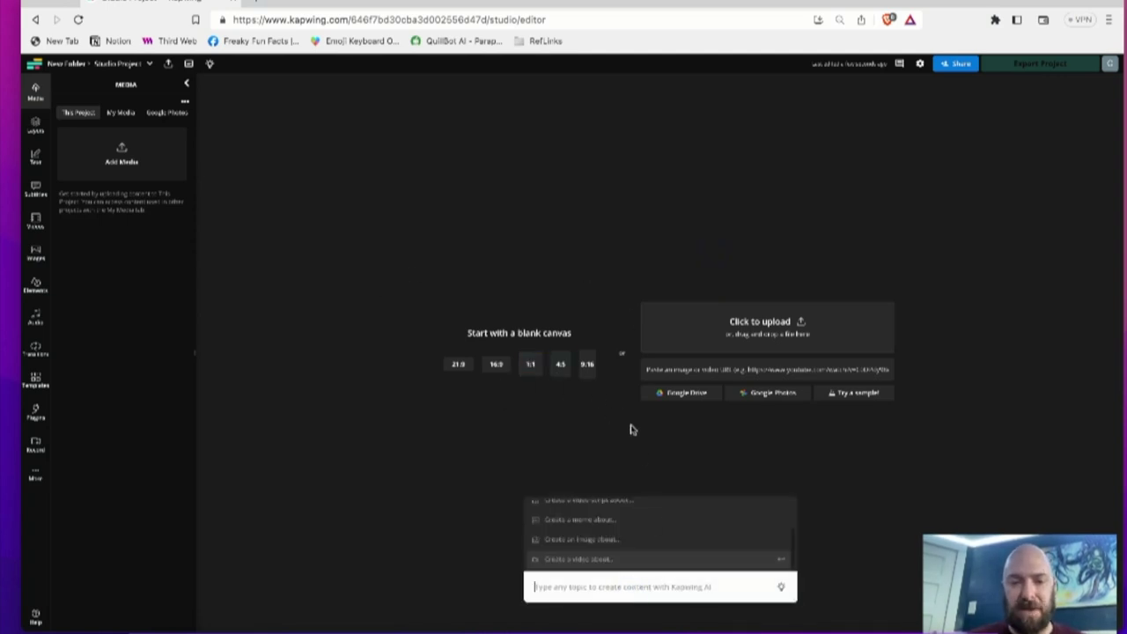
click(535, 414)
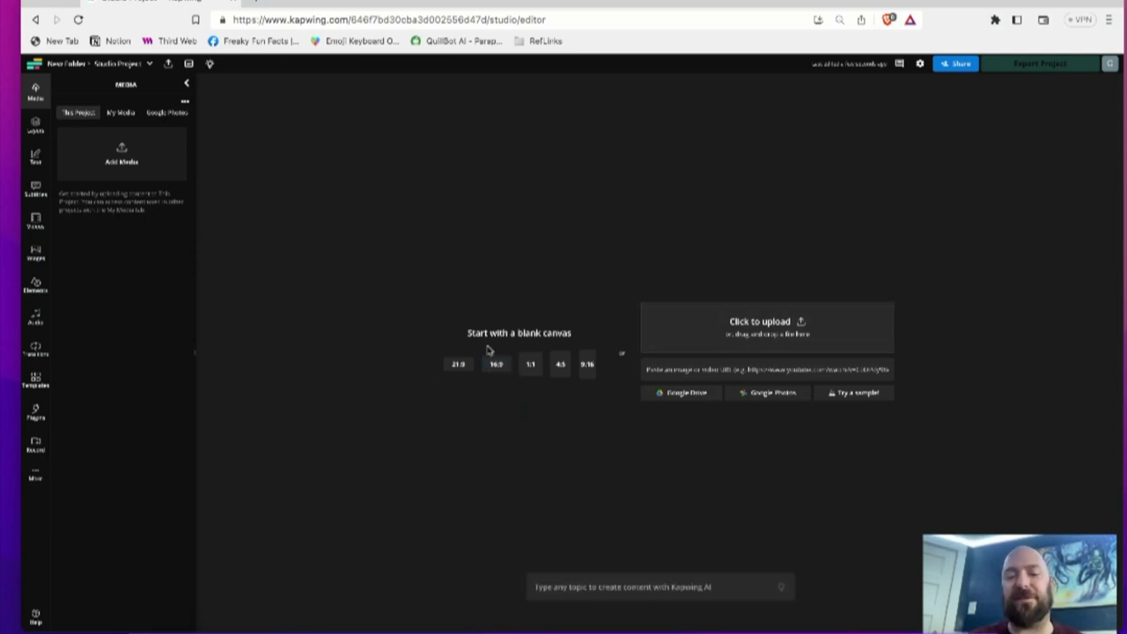
click(689, 586)
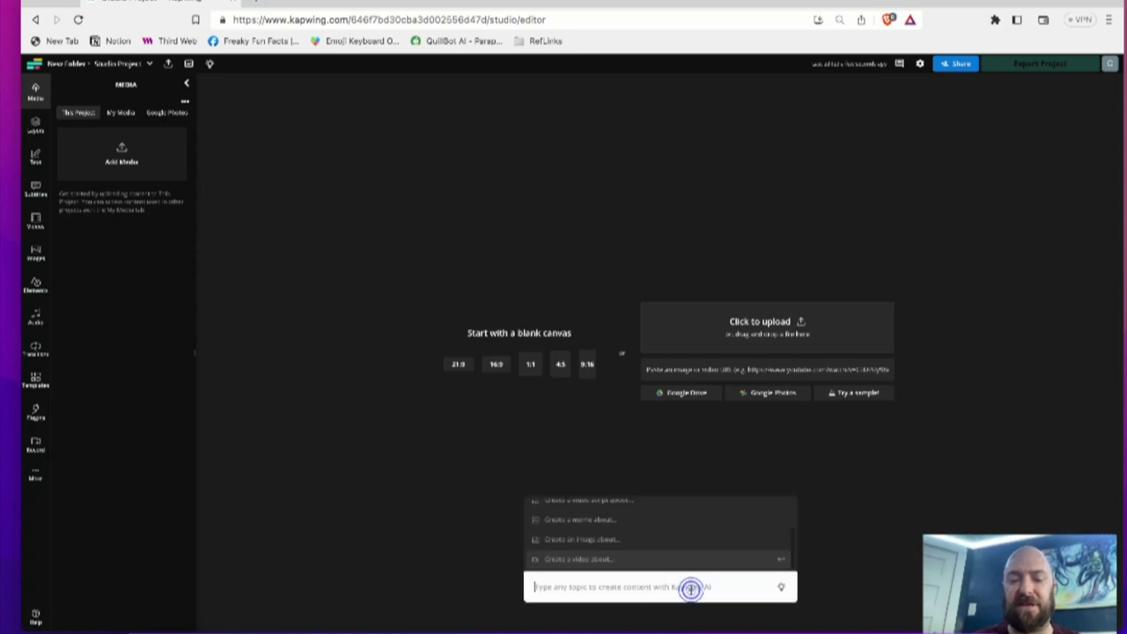
scroll(634, 533, up, 2)
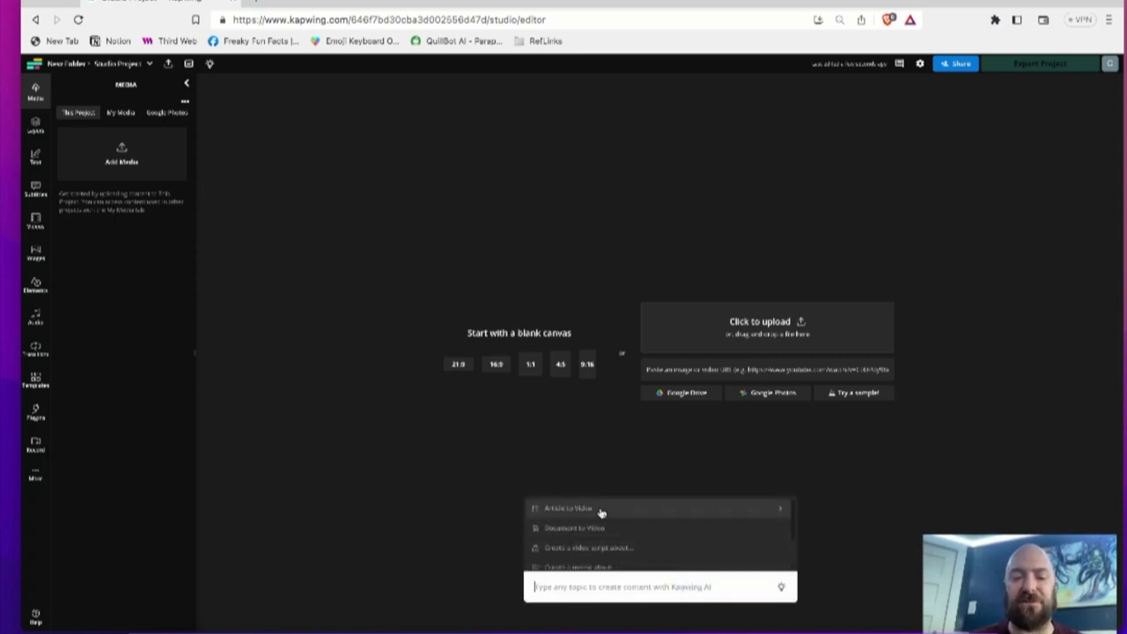
scroll(612, 547, down, 3)
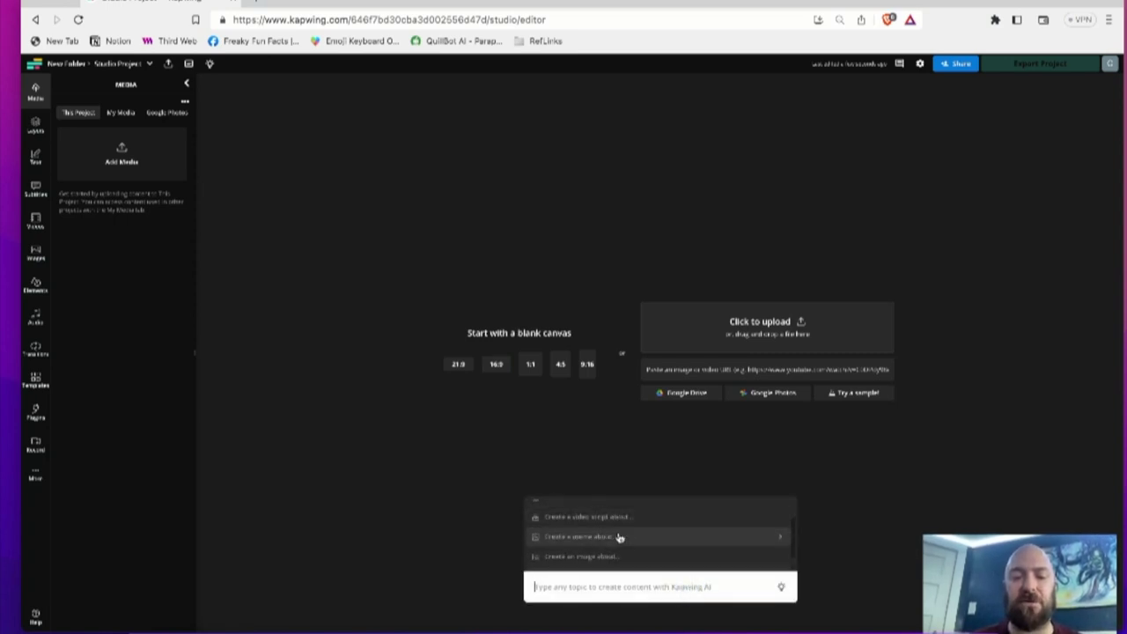
scroll(610, 546, down, 1)
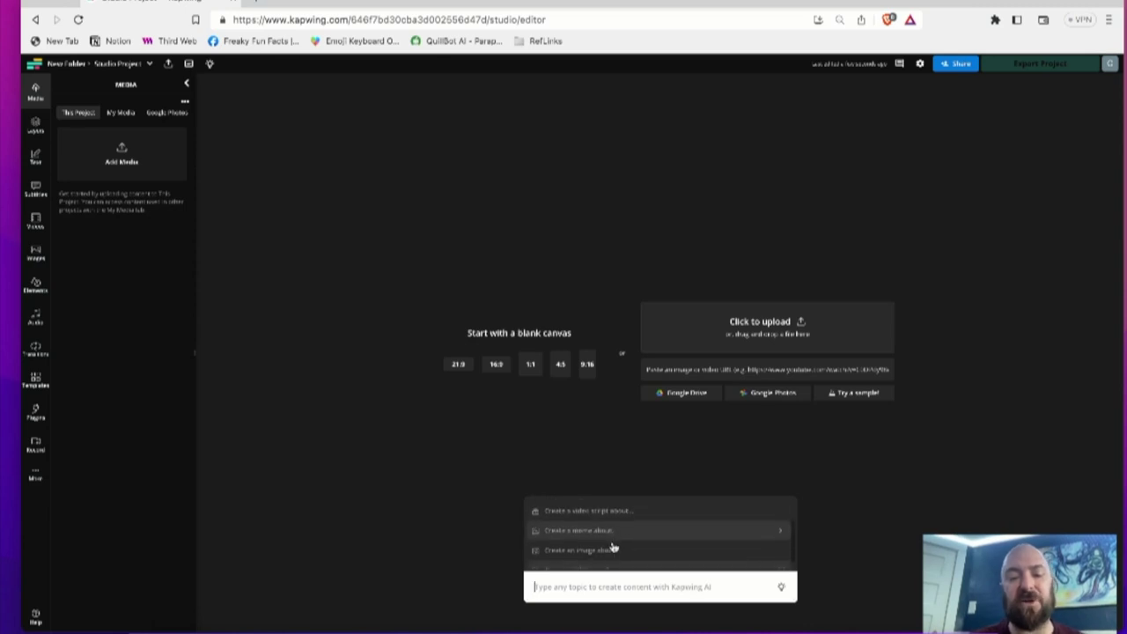
scroll(621, 552, down, 1)
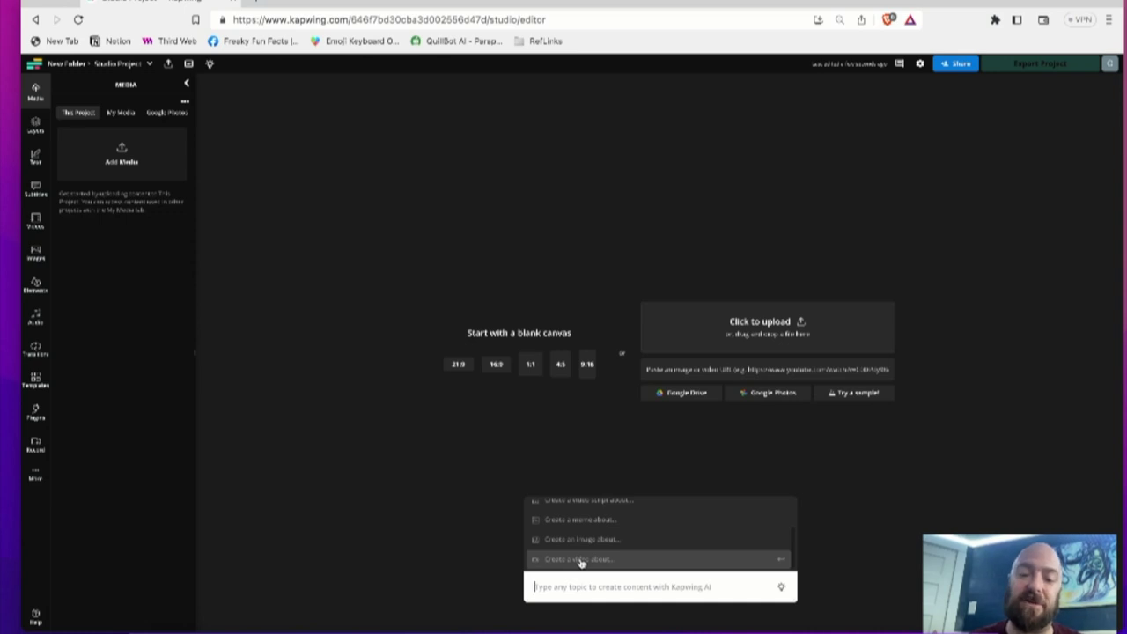
click(581, 560)
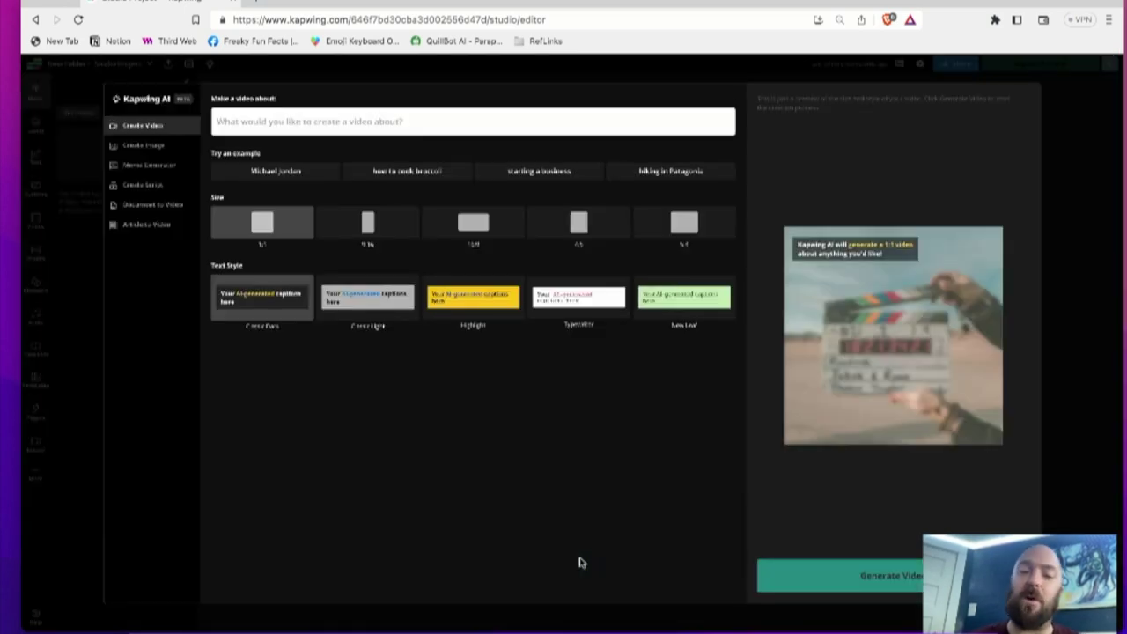
- Choose 16:9 size and the Classic Dark caption style after trying Highlight, Typewriter and New Leaf
click(473, 225)
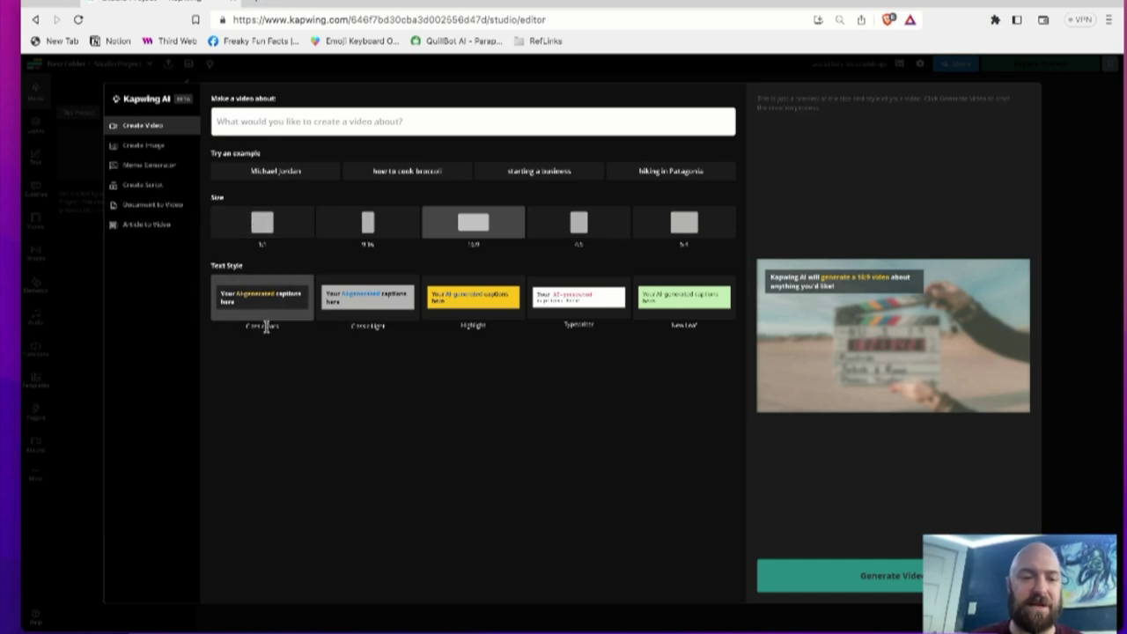
click(490, 303)
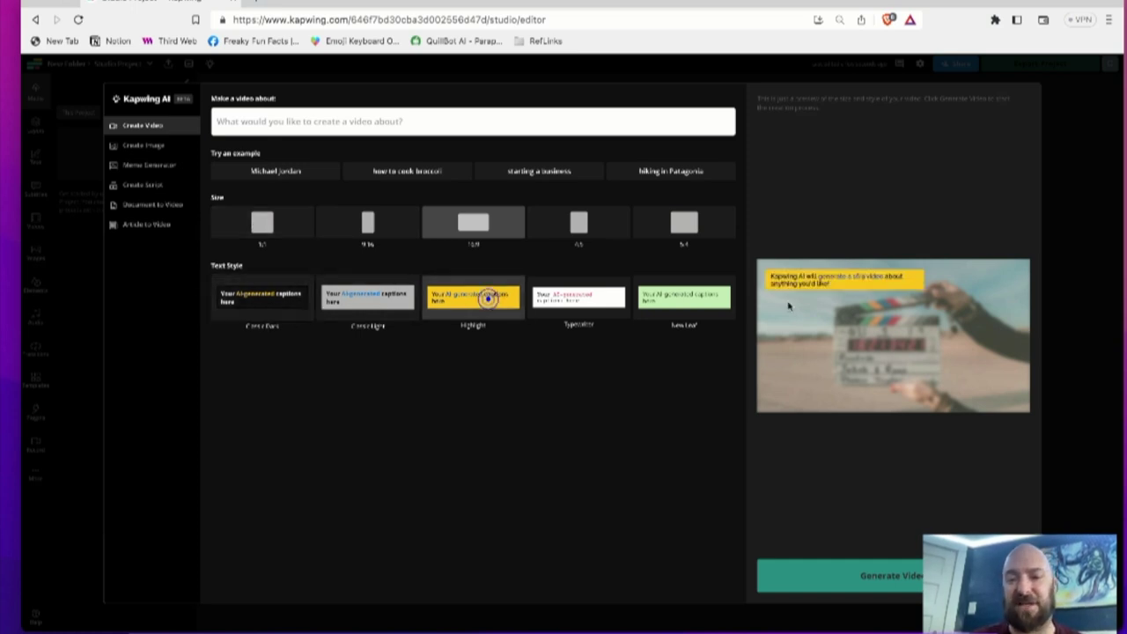
click(602, 302)
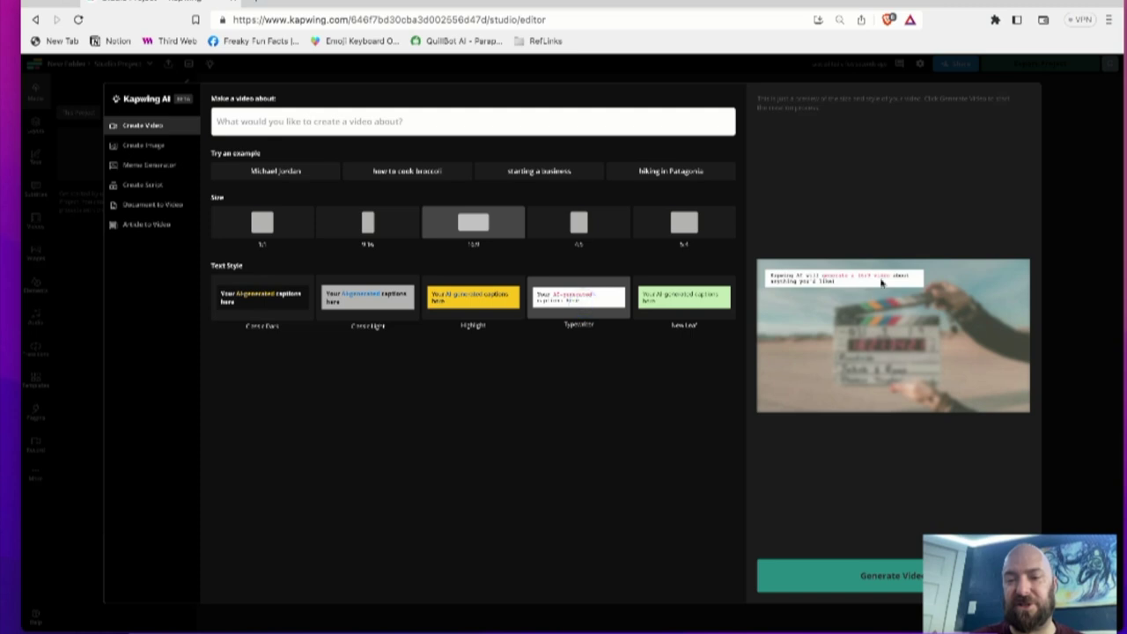
click(707, 294)
click(276, 306)
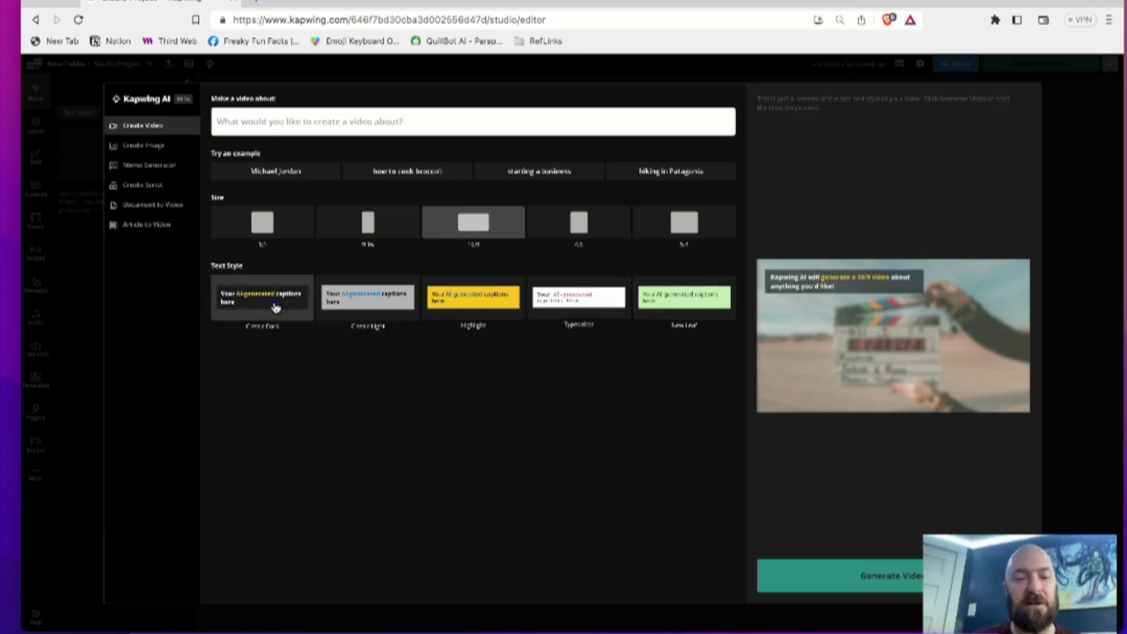
- Enter the topic 'How to make friends with an octopus' and generate the video
scroll(832, 312, up, 5)
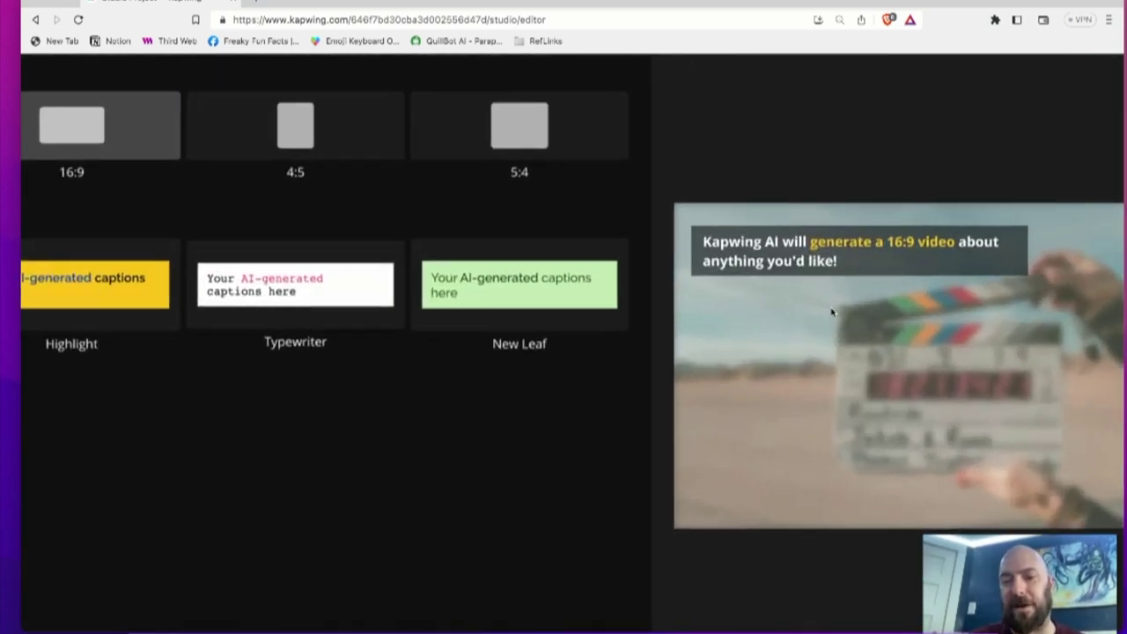
scroll(831, 312, down, 5)
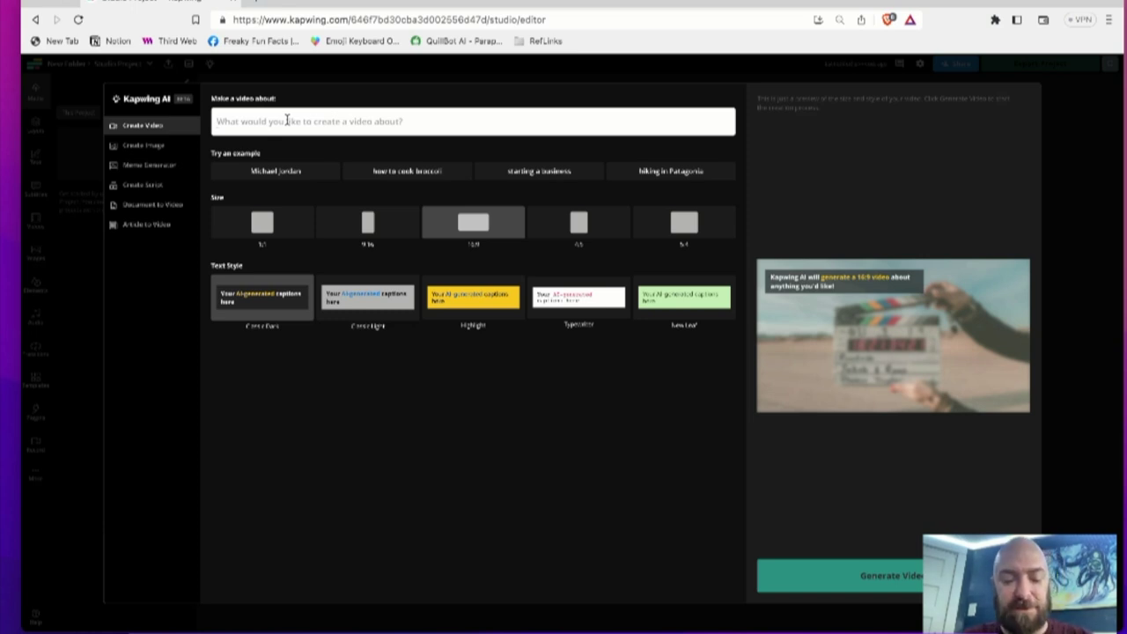
text(How to )
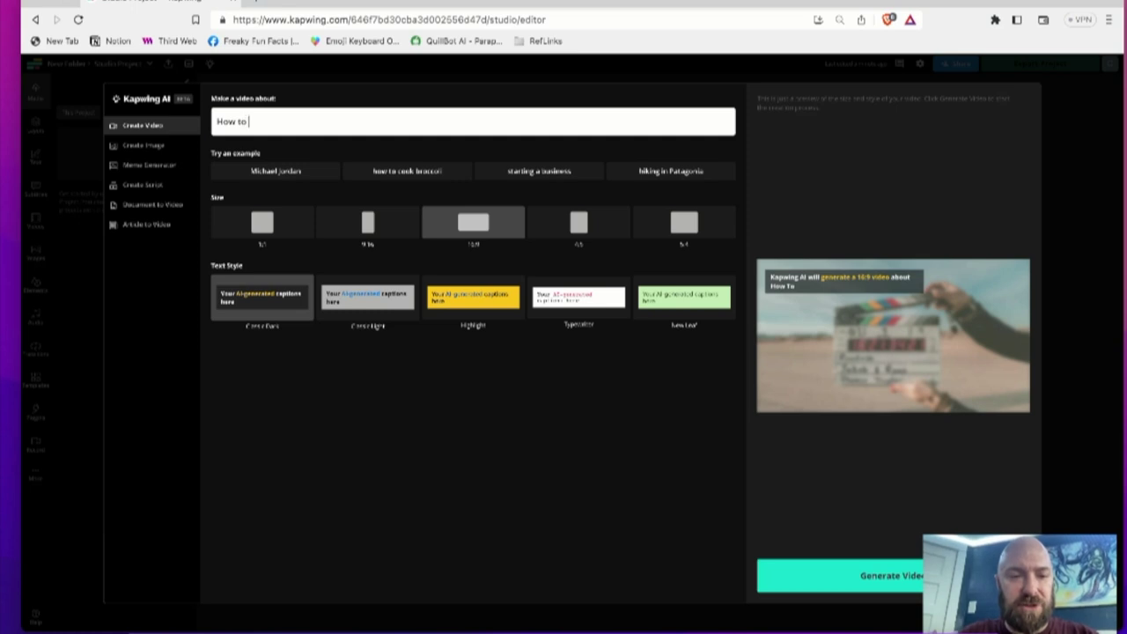
text(make friends with )
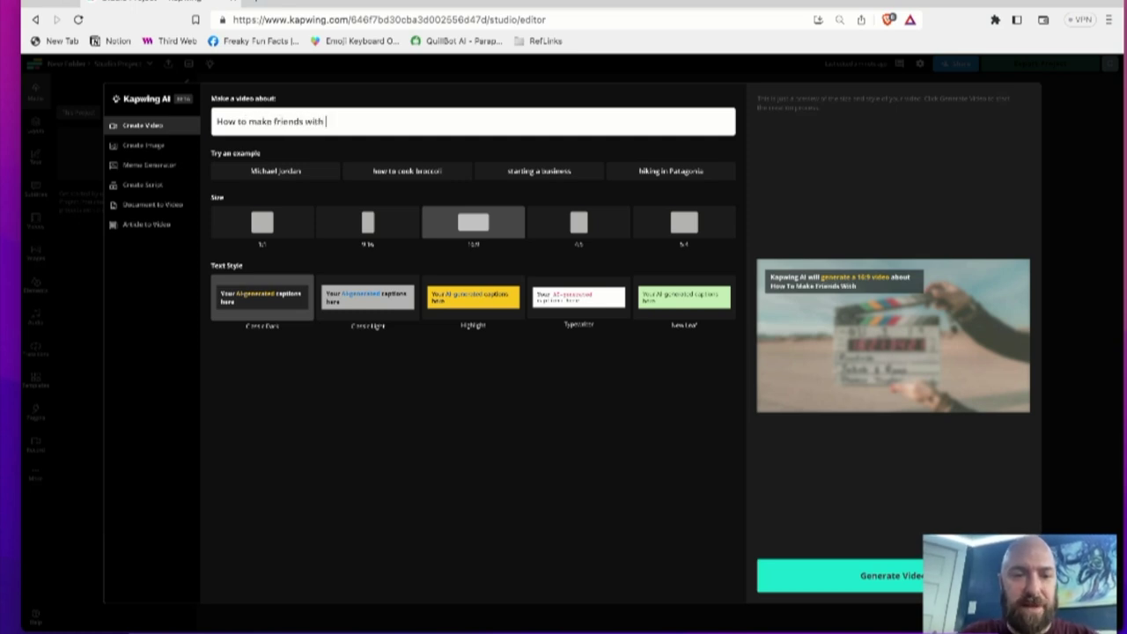
text(an octopus)
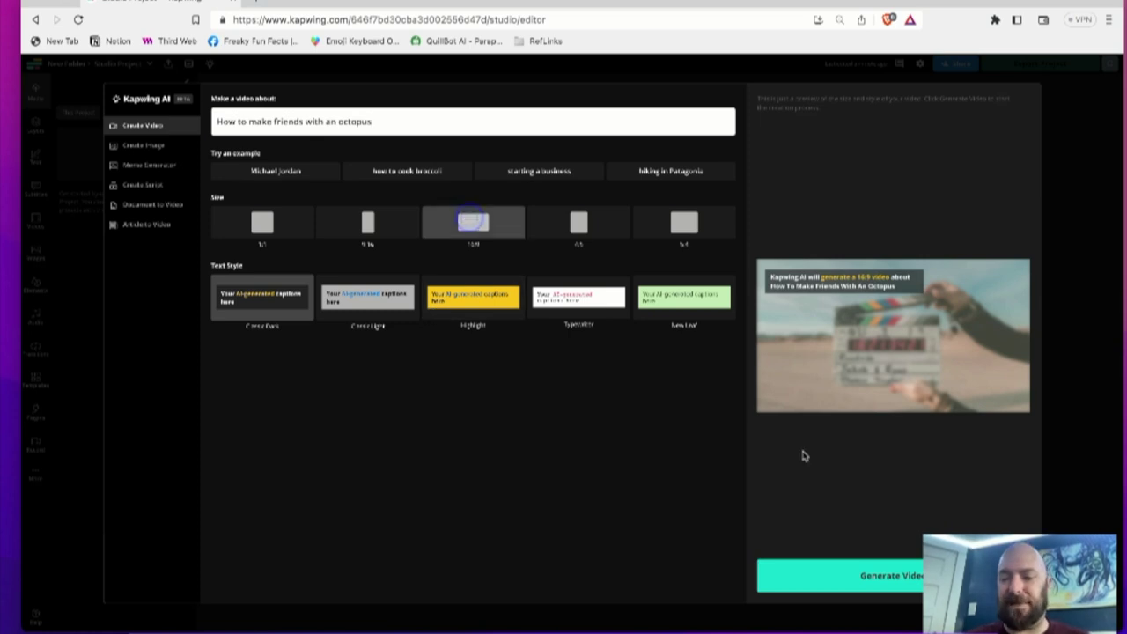
click(824, 573)
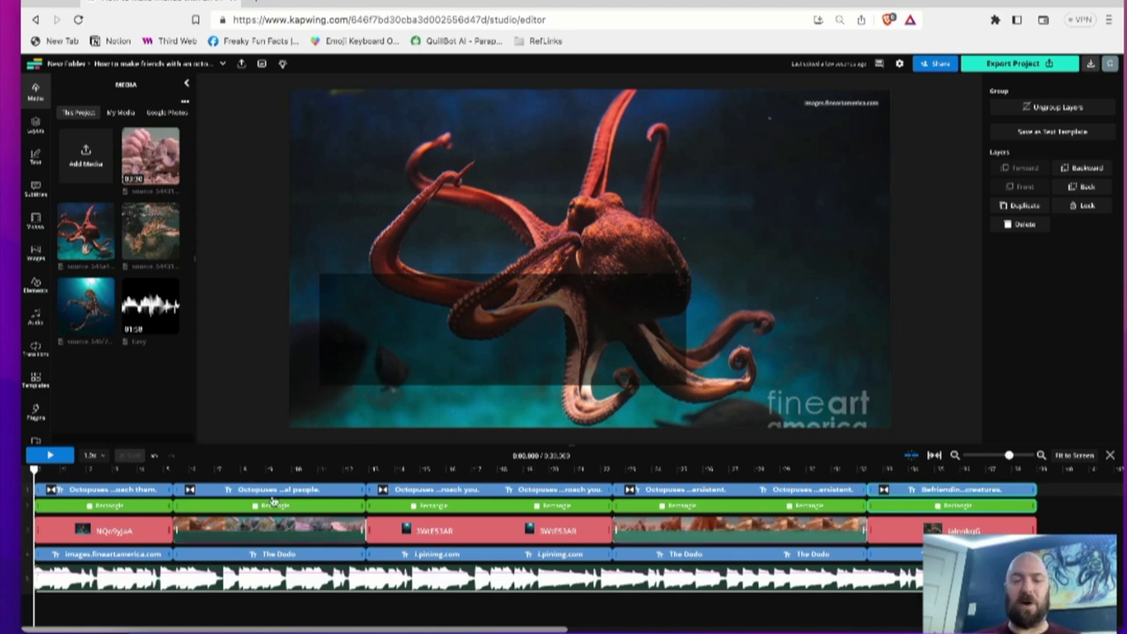
key(space)
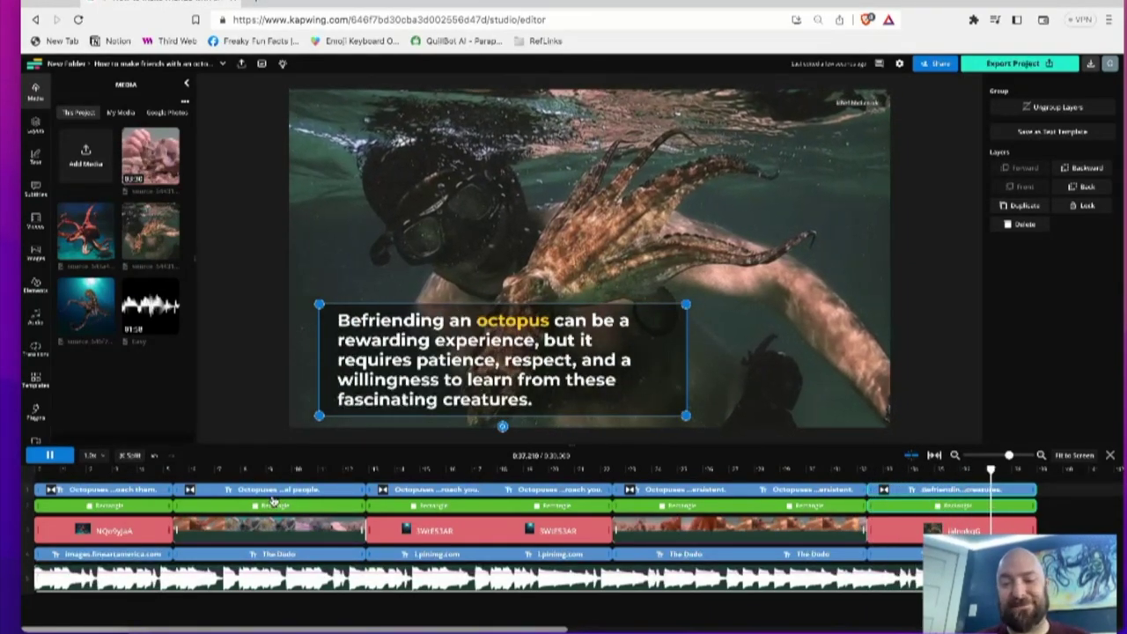
key(space)
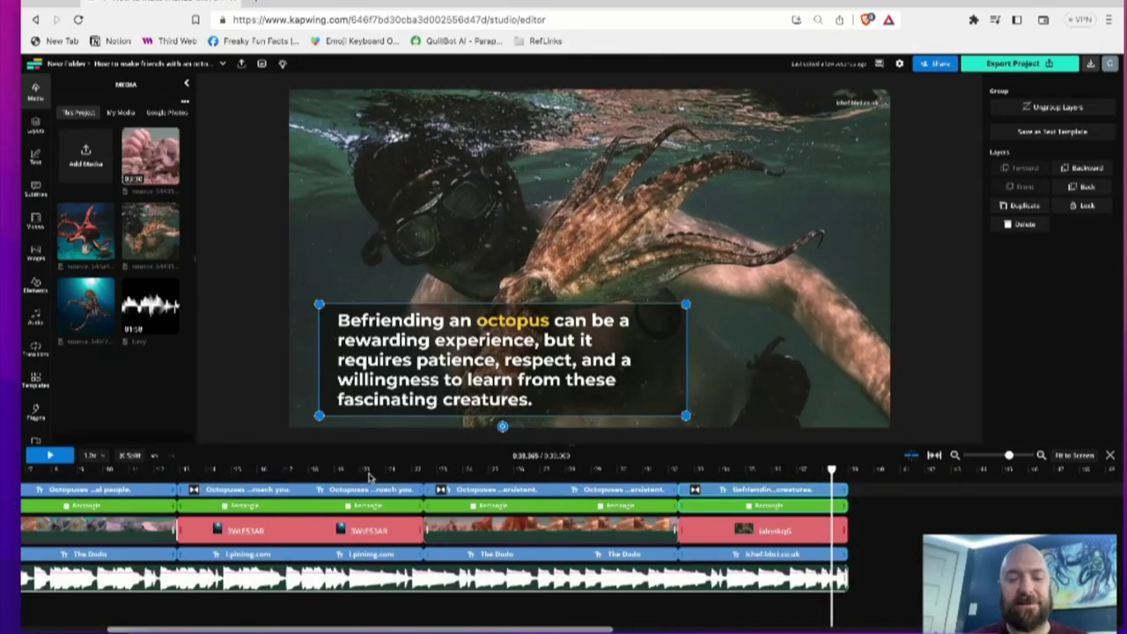
scroll(370, 476, left, 5)
click(65, 470)
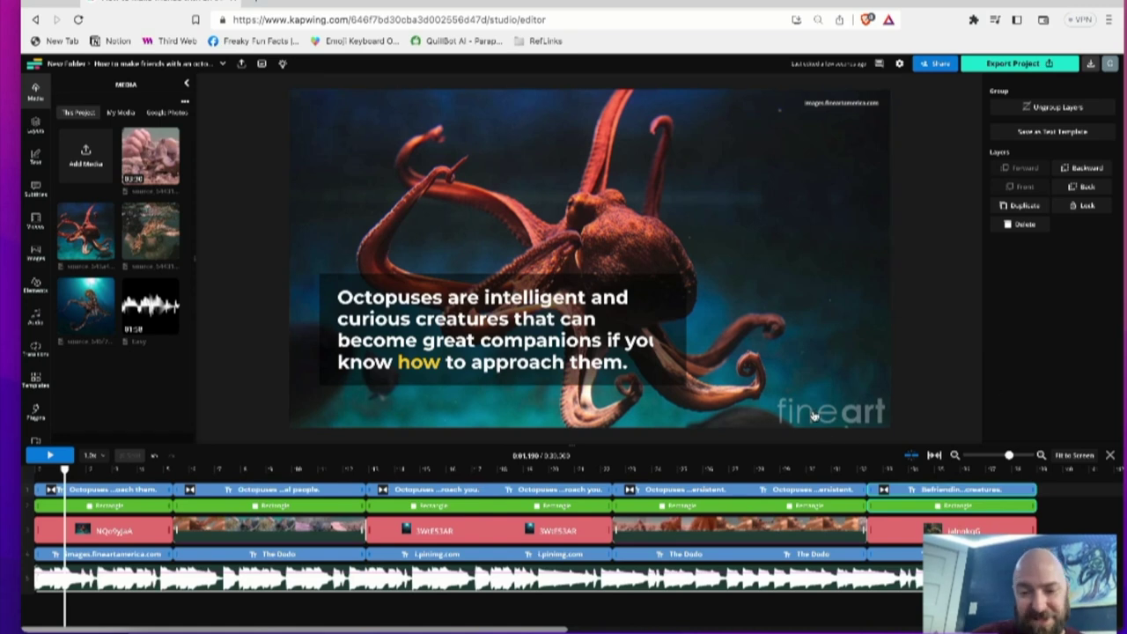
drag(72, 483, 153, 473)
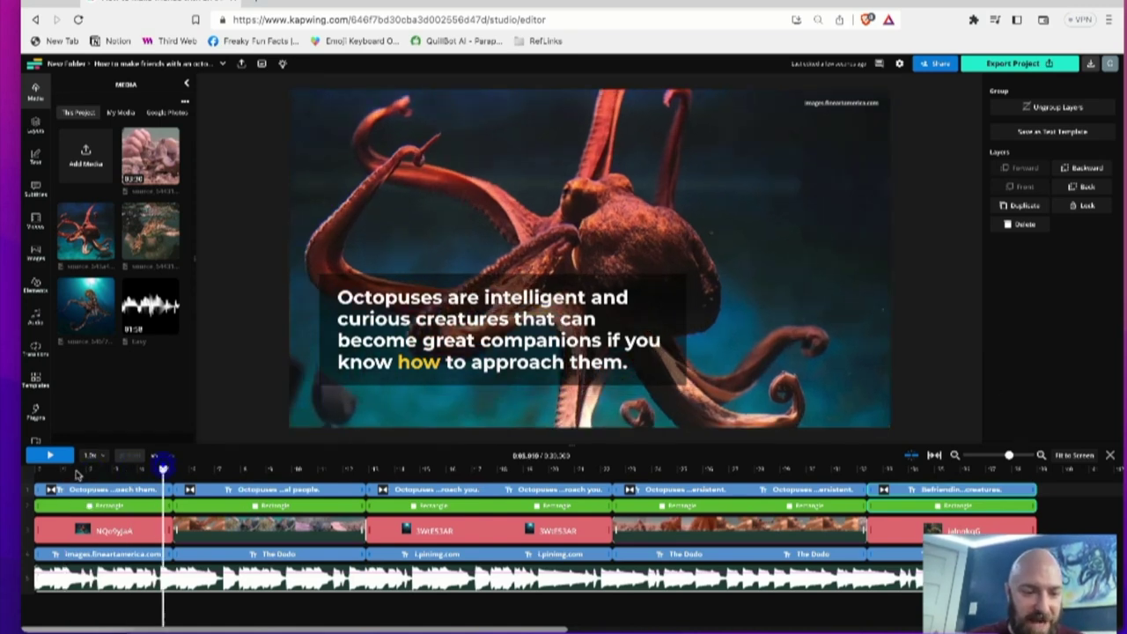
- Enlarge the first octopus image to fill the frame and nudge the first caption right
click(67, 471)
click(800, 323)
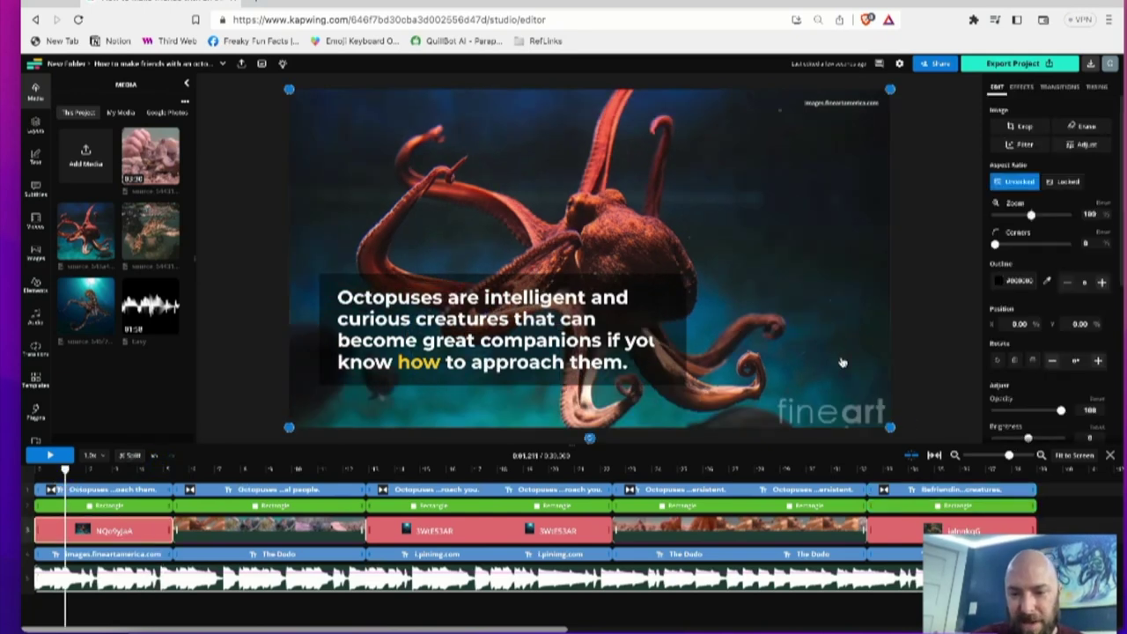
drag(889, 429, 924, 486)
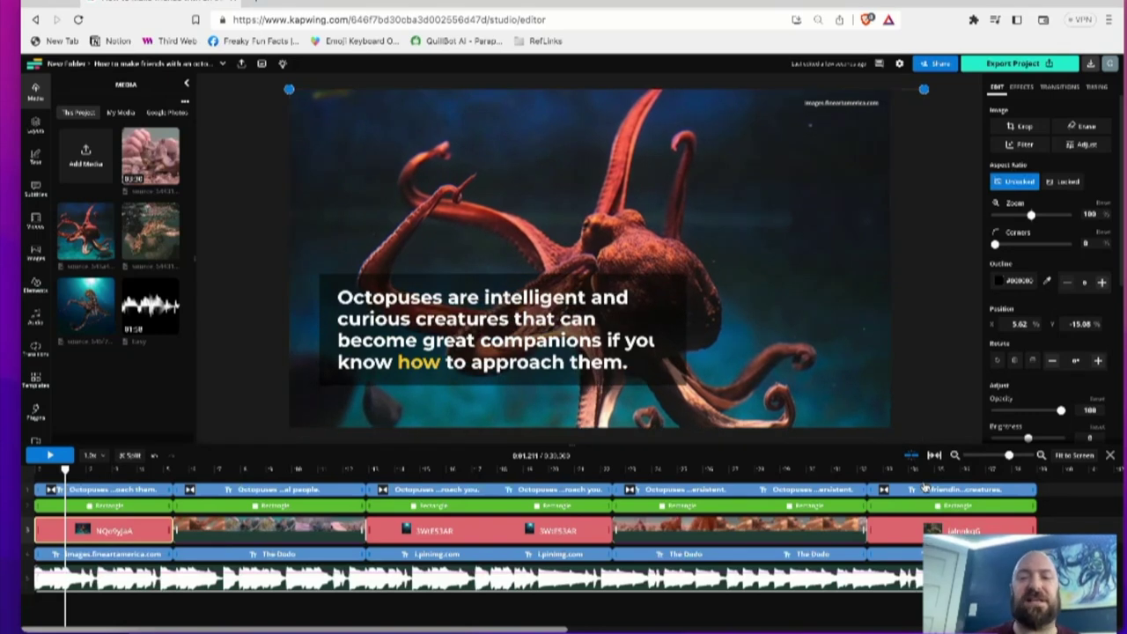
drag(506, 329, 525, 334)
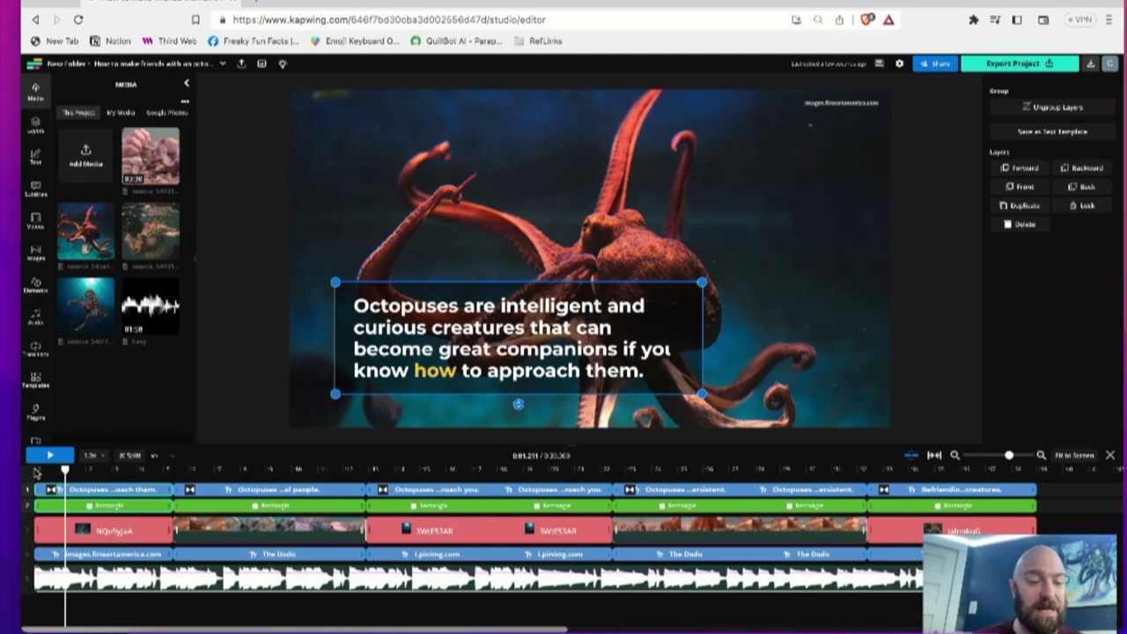
key(space)
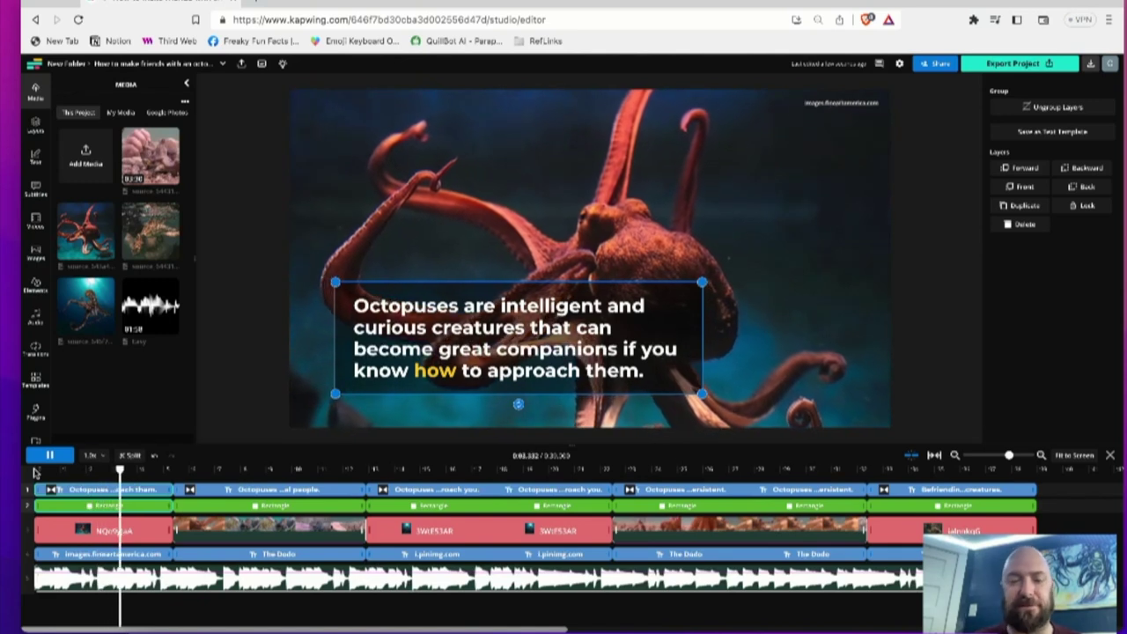
key(space)
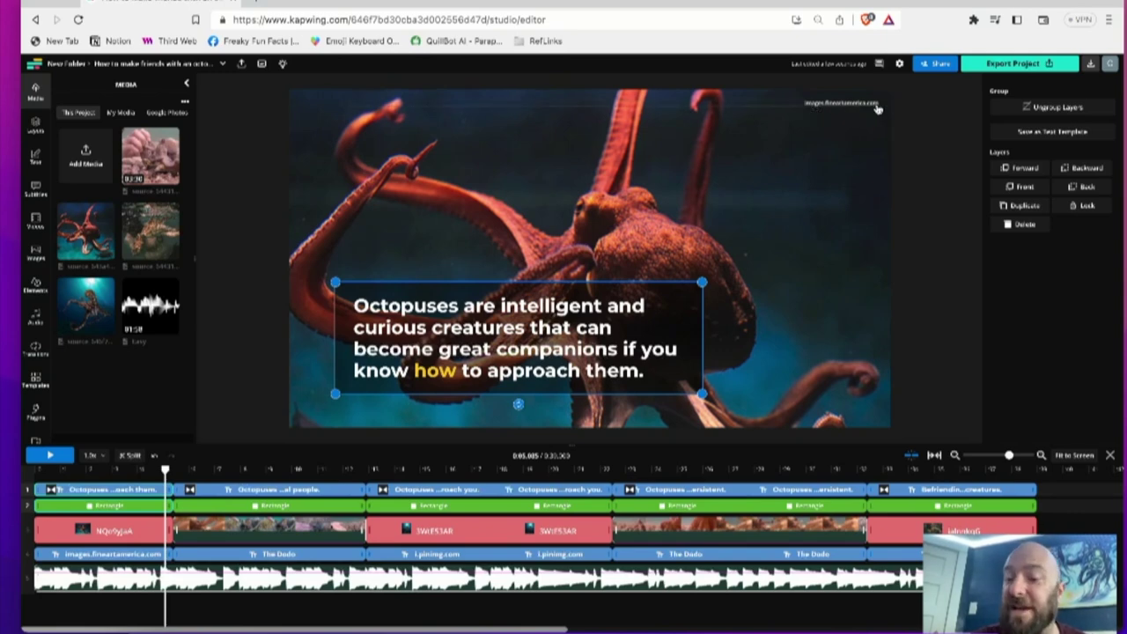
key(space)
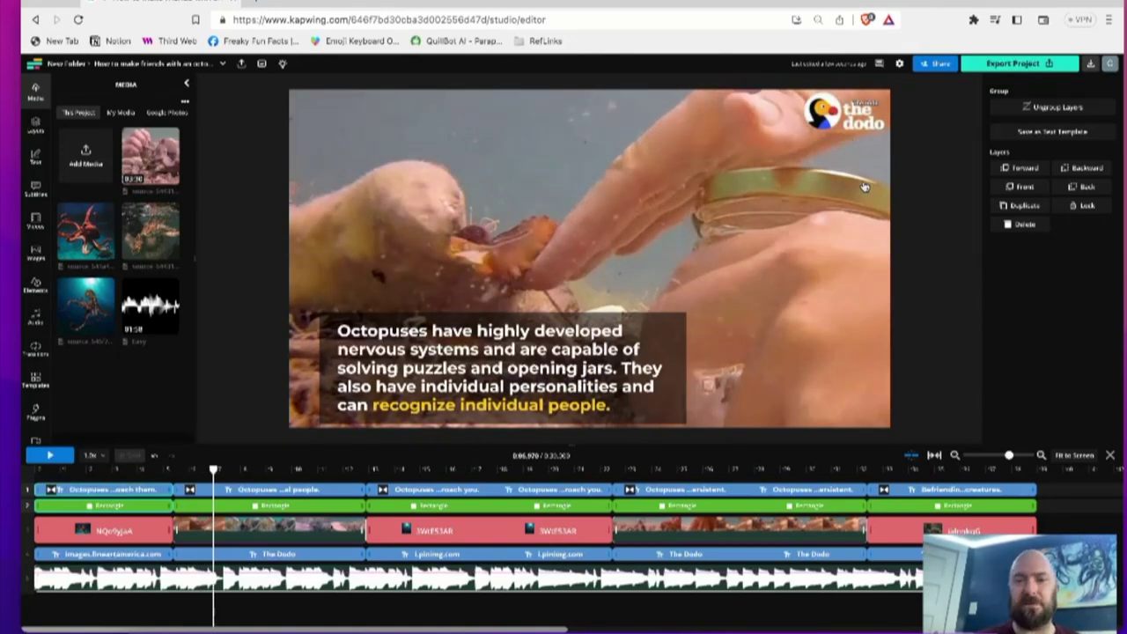
- Scale the Dodo clip up to fill the frame and raise the second caption slightly
click(824, 183)
drag(891, 89, 934, 44)
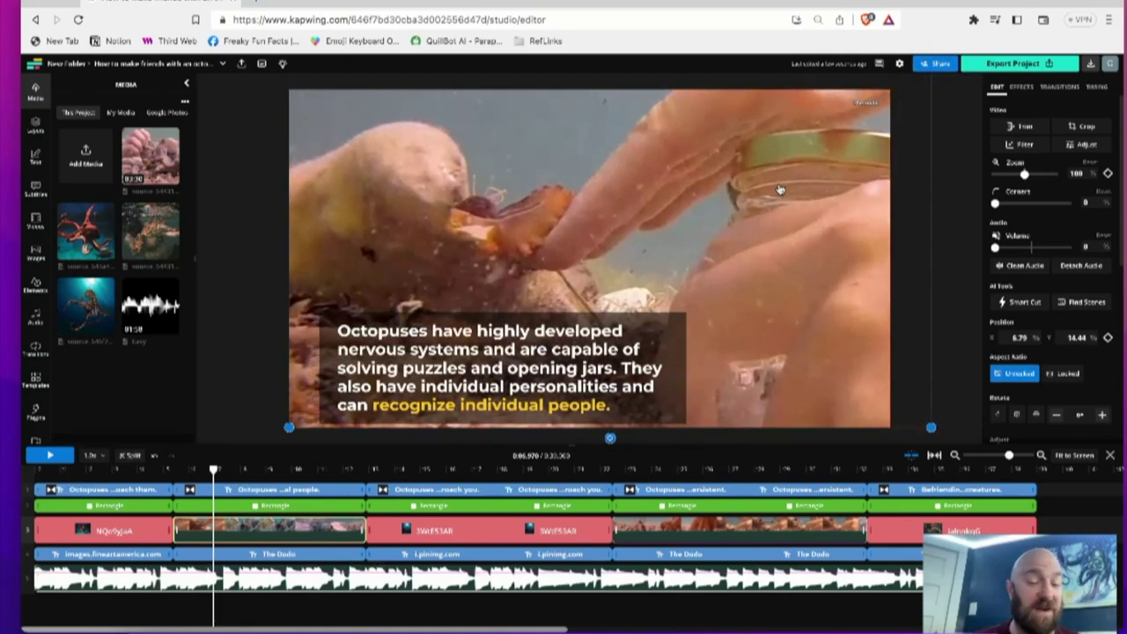
key(space)
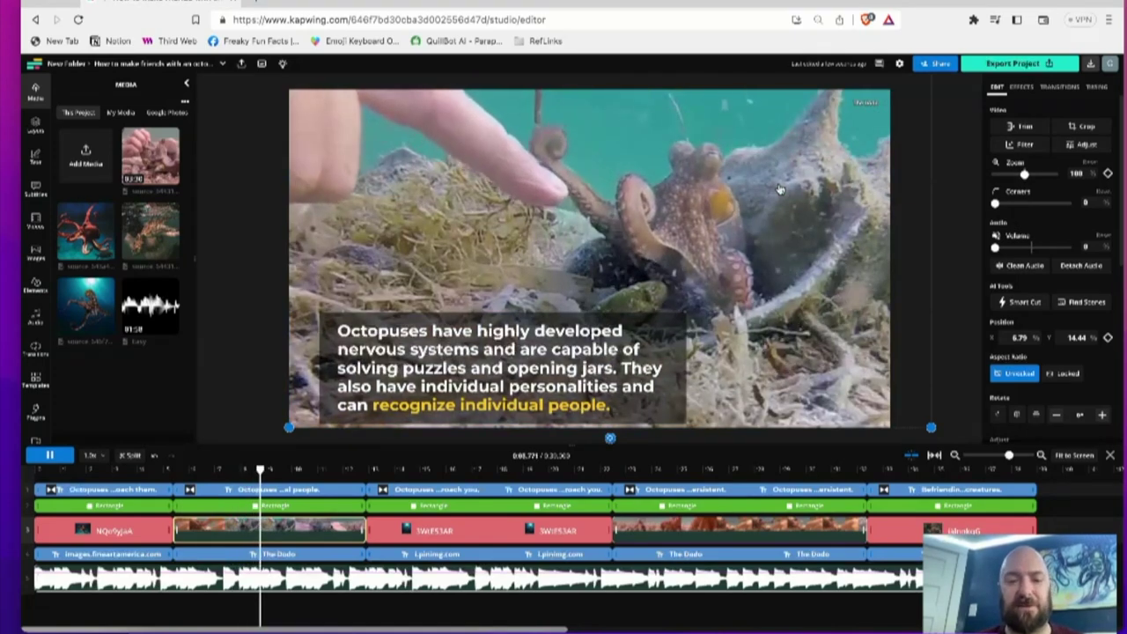
key(space)
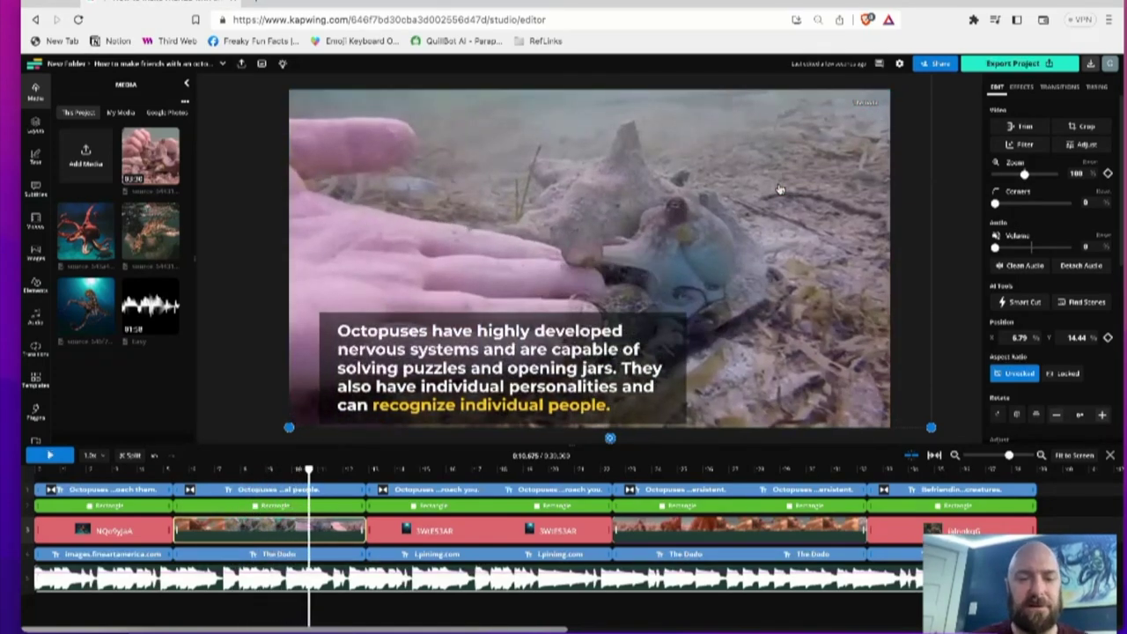
drag(592, 374, 602, 346)
- Nudge the third caption upward and preview the result
click(132, 469)
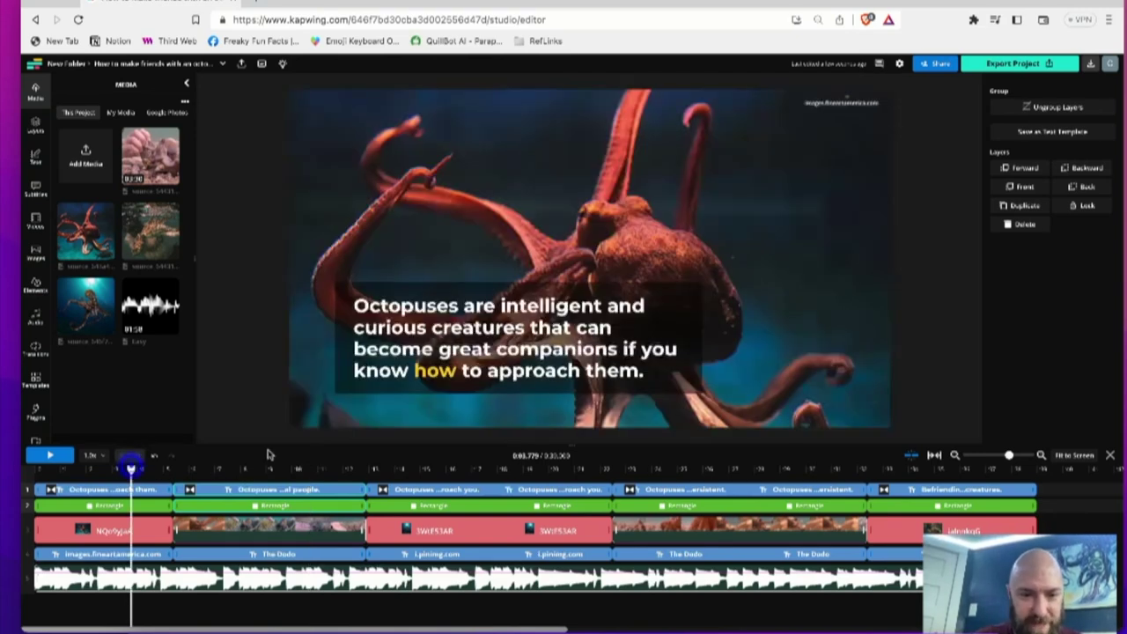
click(253, 471)
click(471, 363)
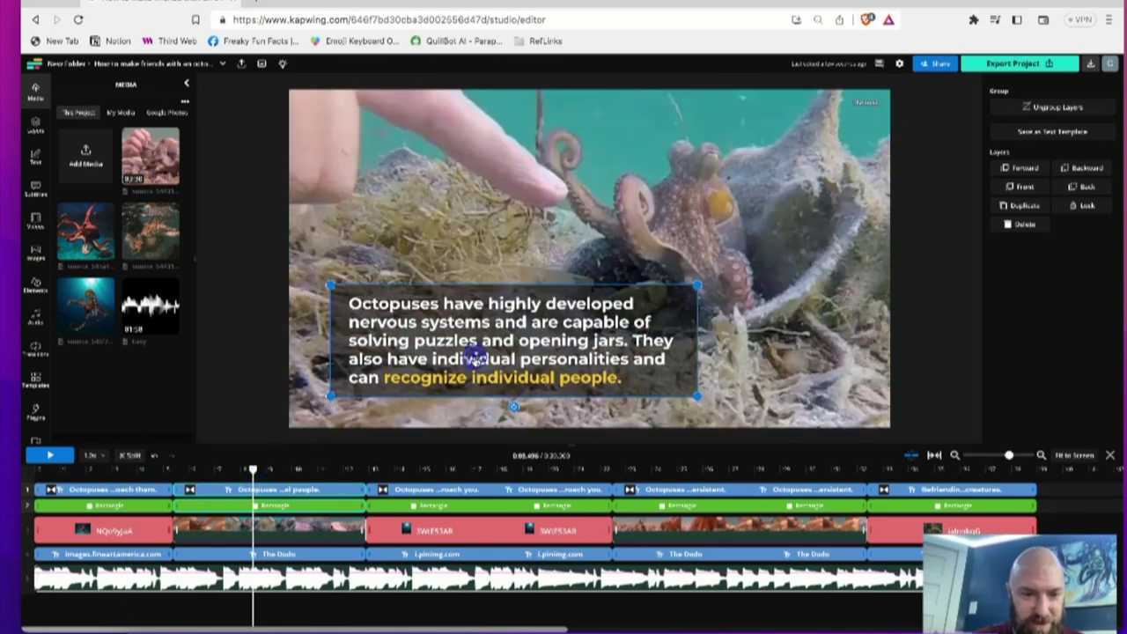
key(space)
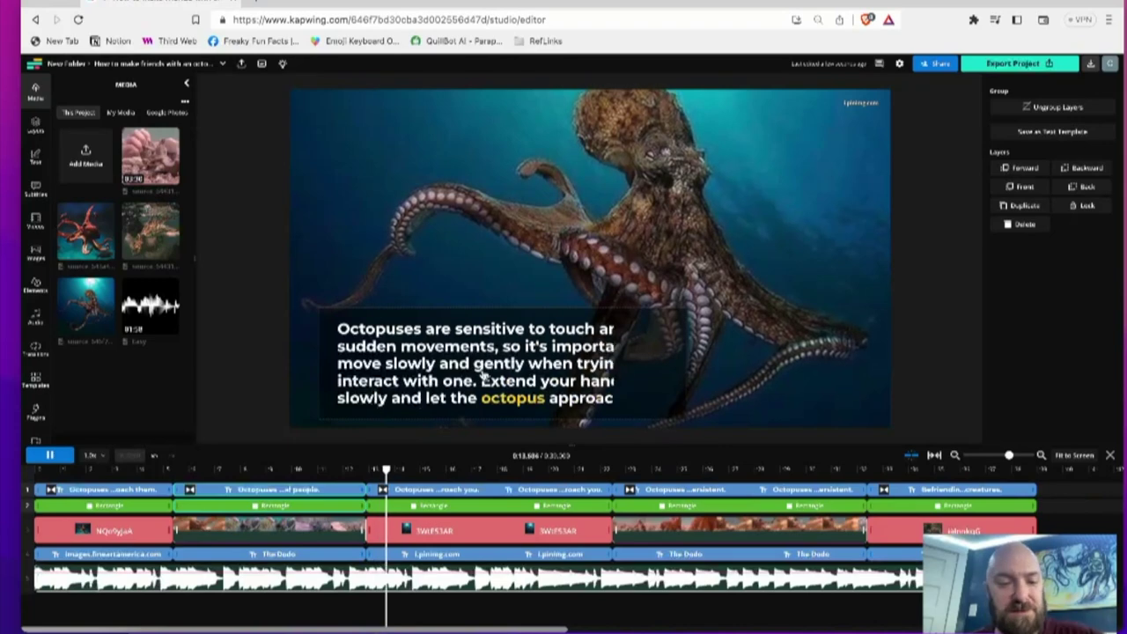
key(space)
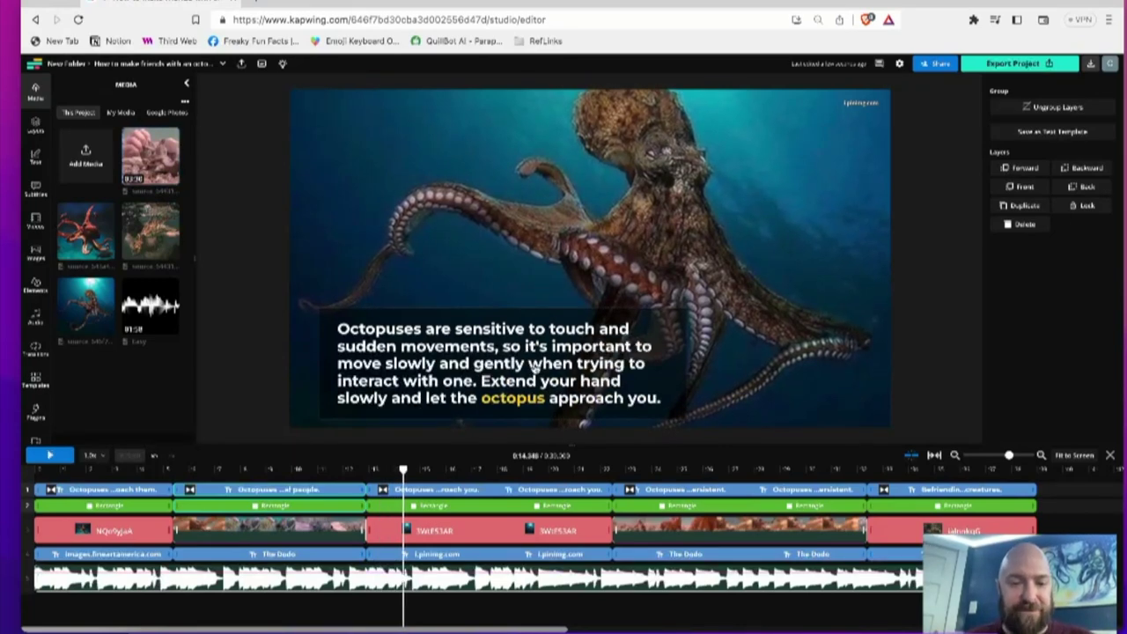
click(533, 361)
mouse_move(552, 349)
mouse_down()
mouse_move(504, 144)
mouse_move(498, 311)
mouse_move(550, 343)
mouse_up()
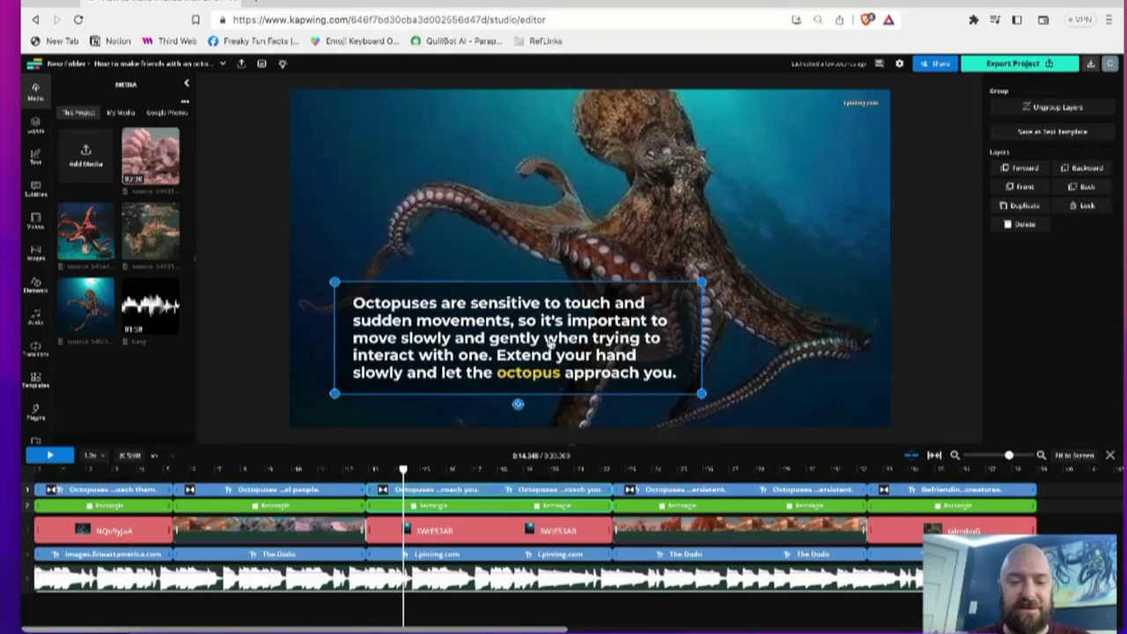
key(space)
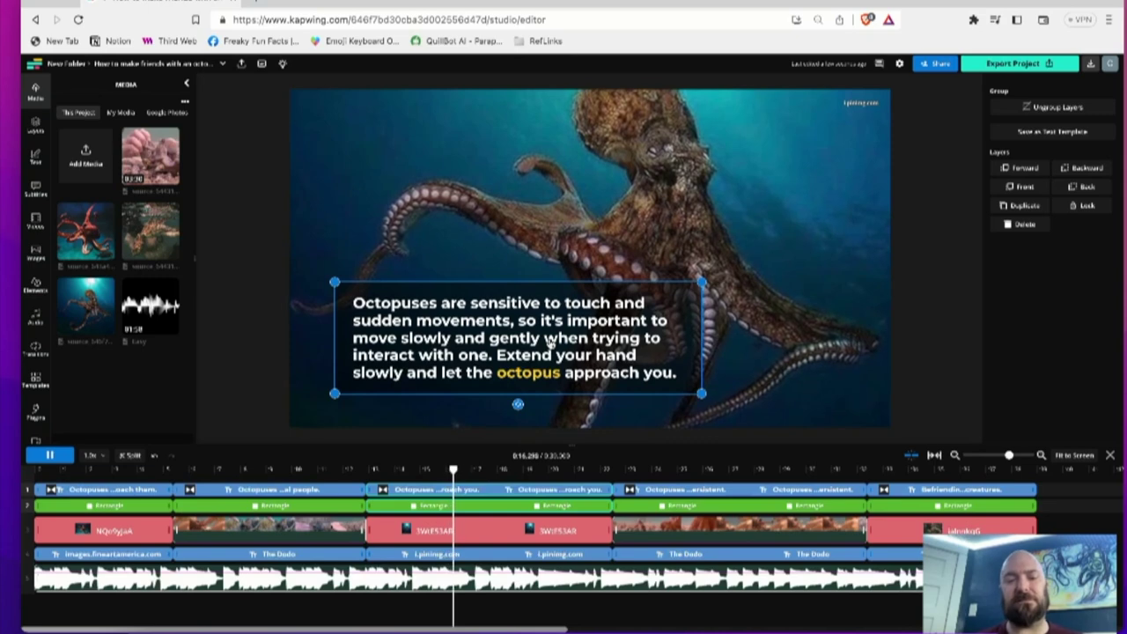
key(space)
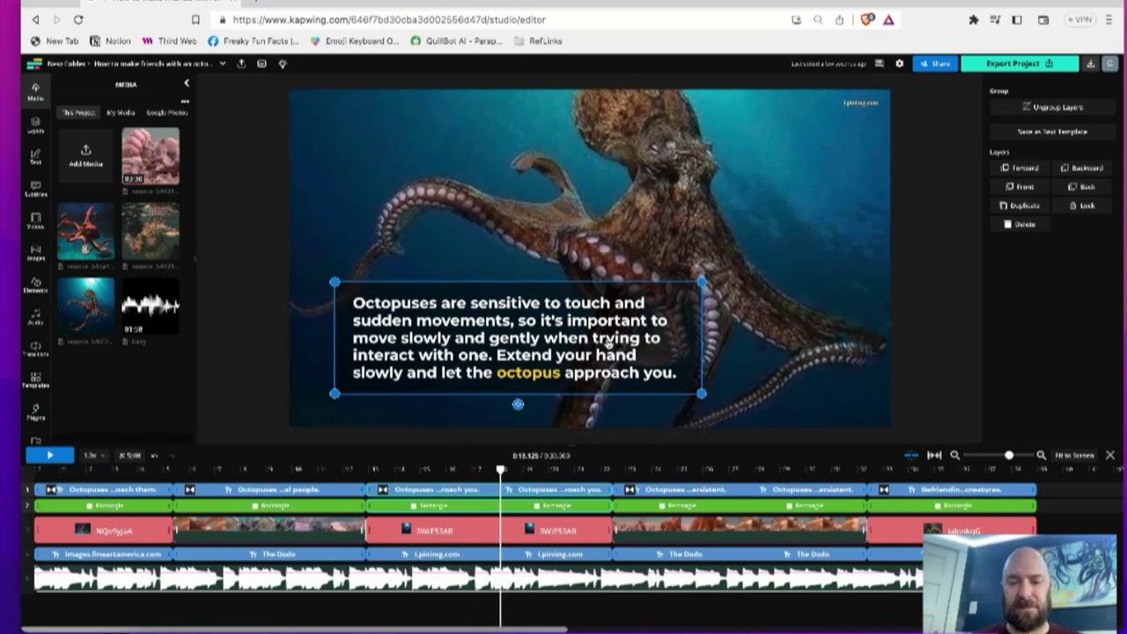
- Move the final diver-scene caption up and right, then preview the ending
click(634, 465)
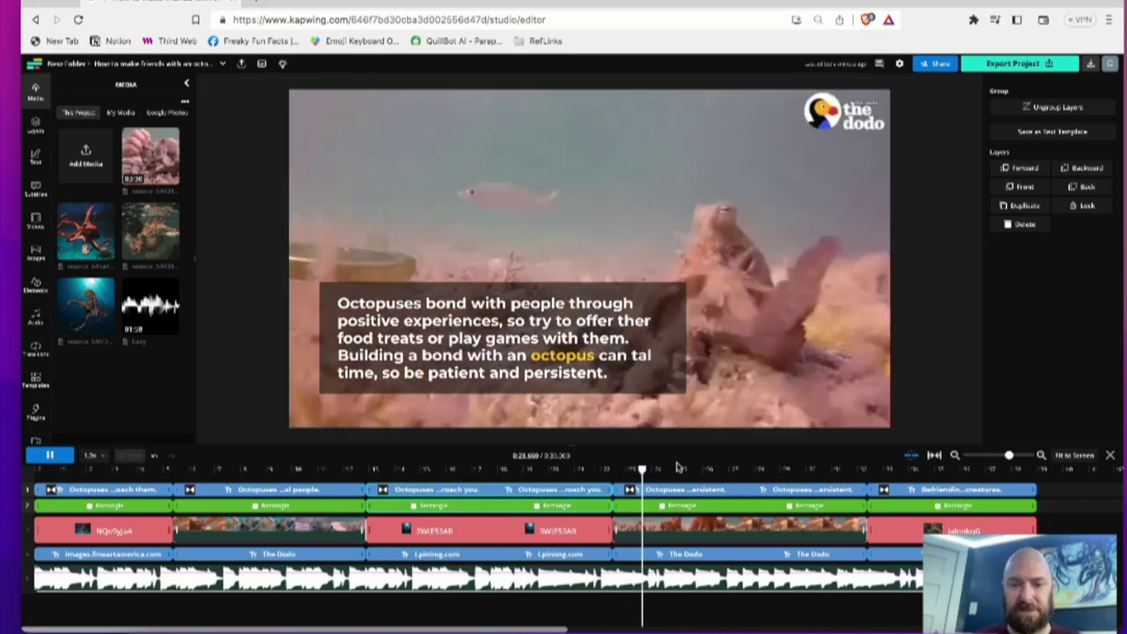
click(418, 466)
key(space)
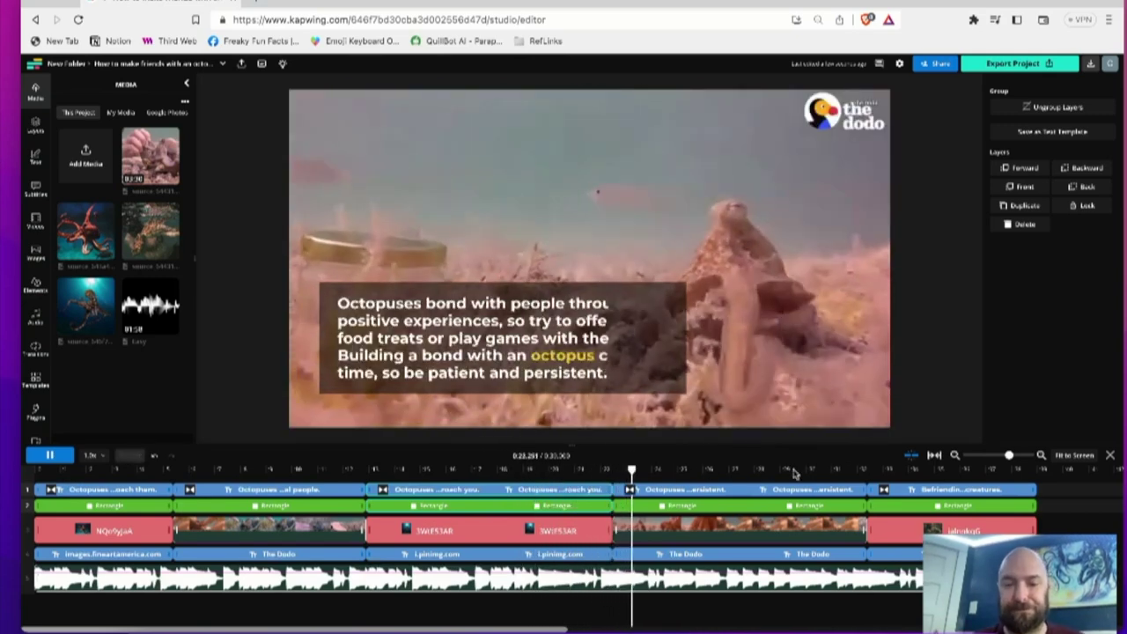
click(896, 469)
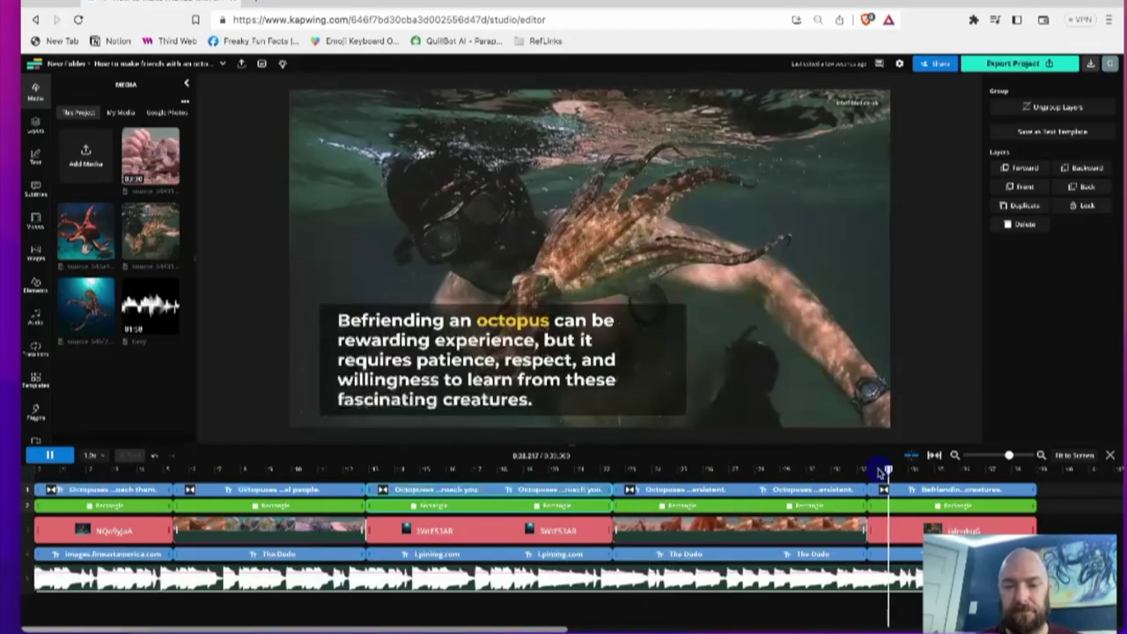
drag(508, 382, 526, 361)
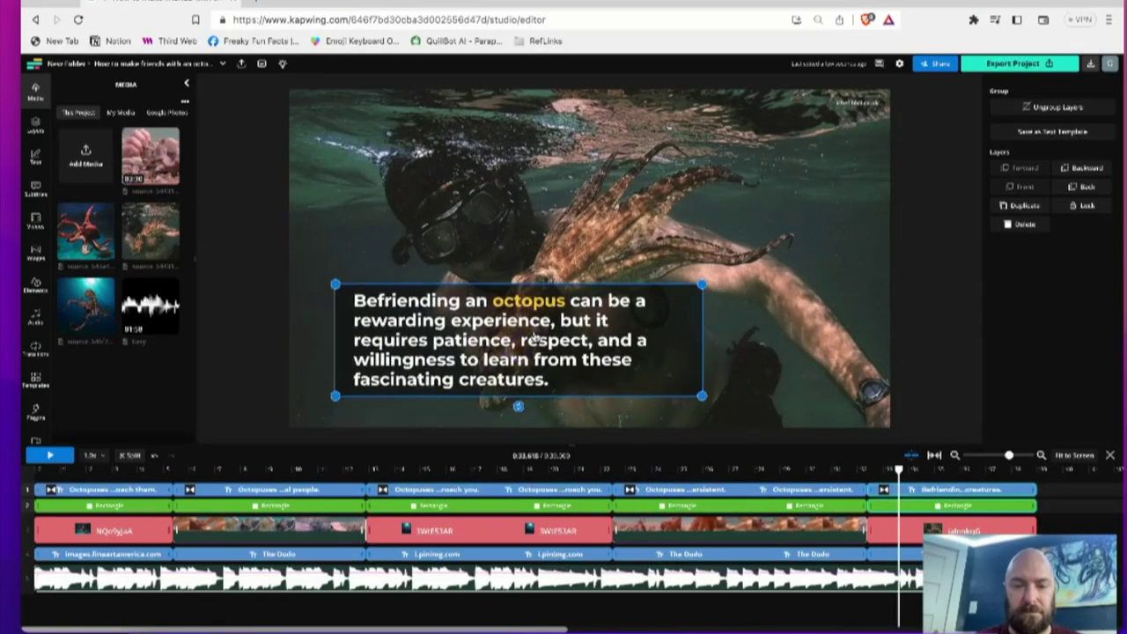
key(space)
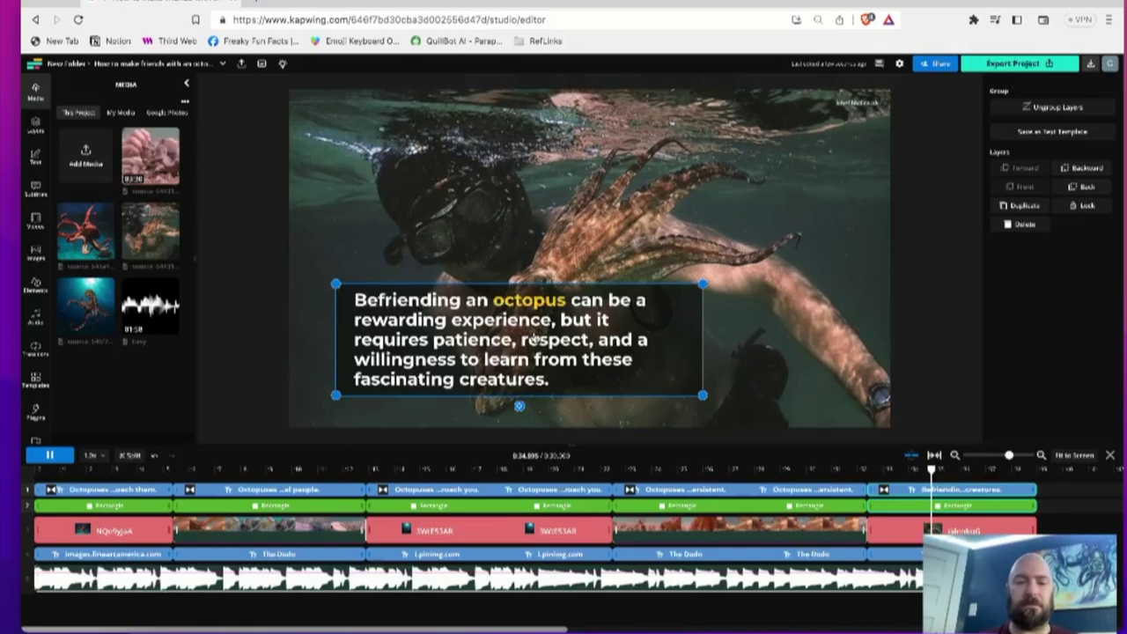
key(space)
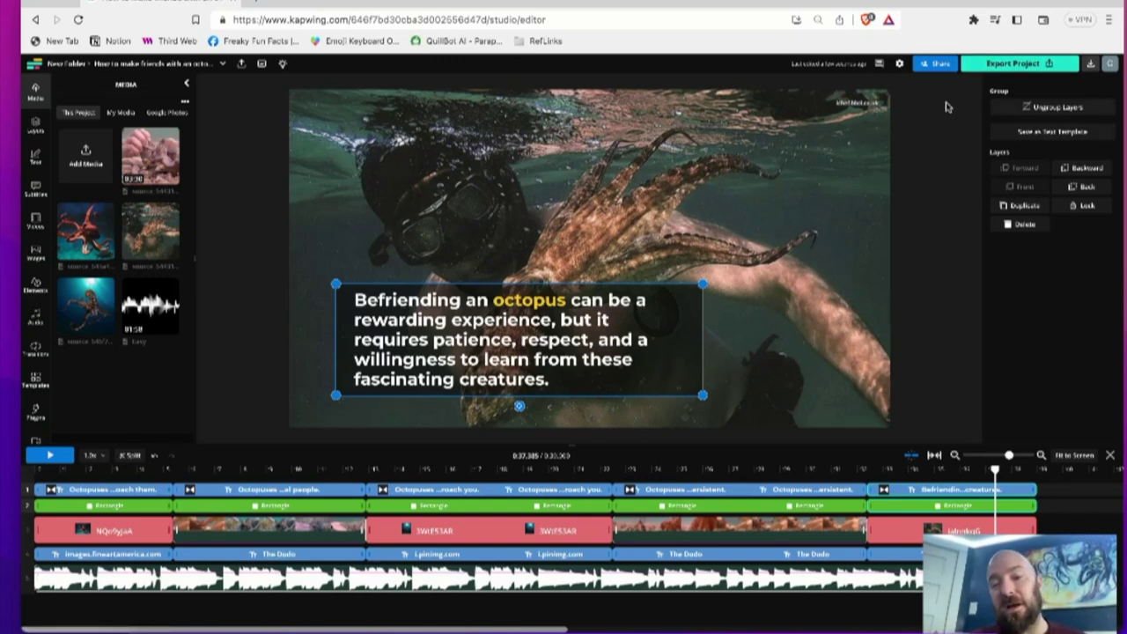
- Export the project as an MP4 at 1080p resolution after briefly trying 4K
click(1008, 67)
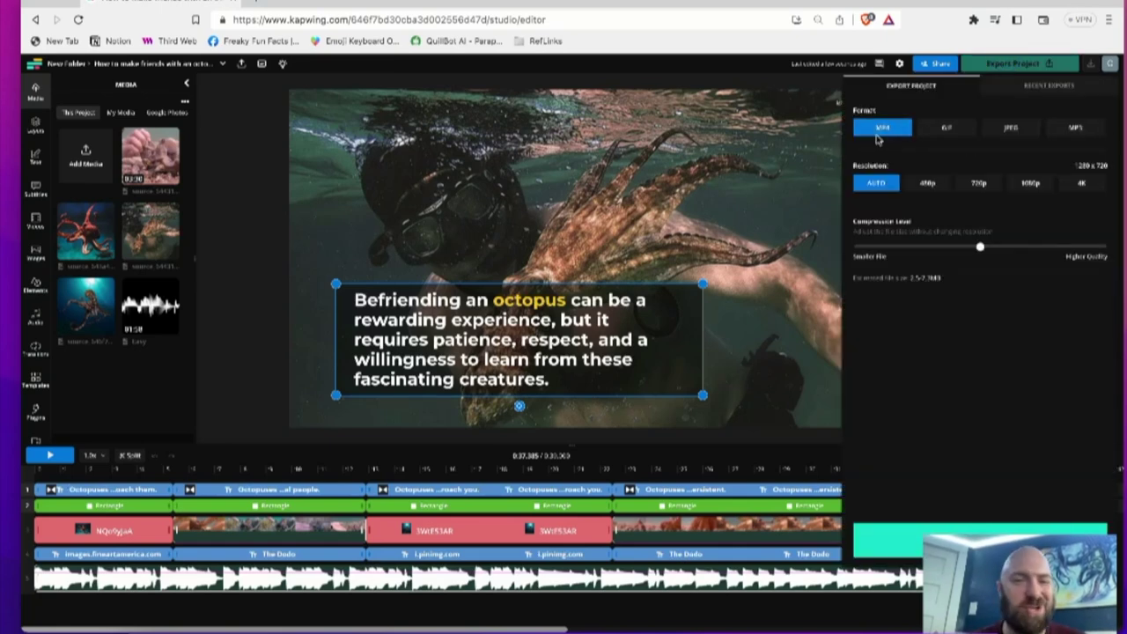
click(1083, 183)
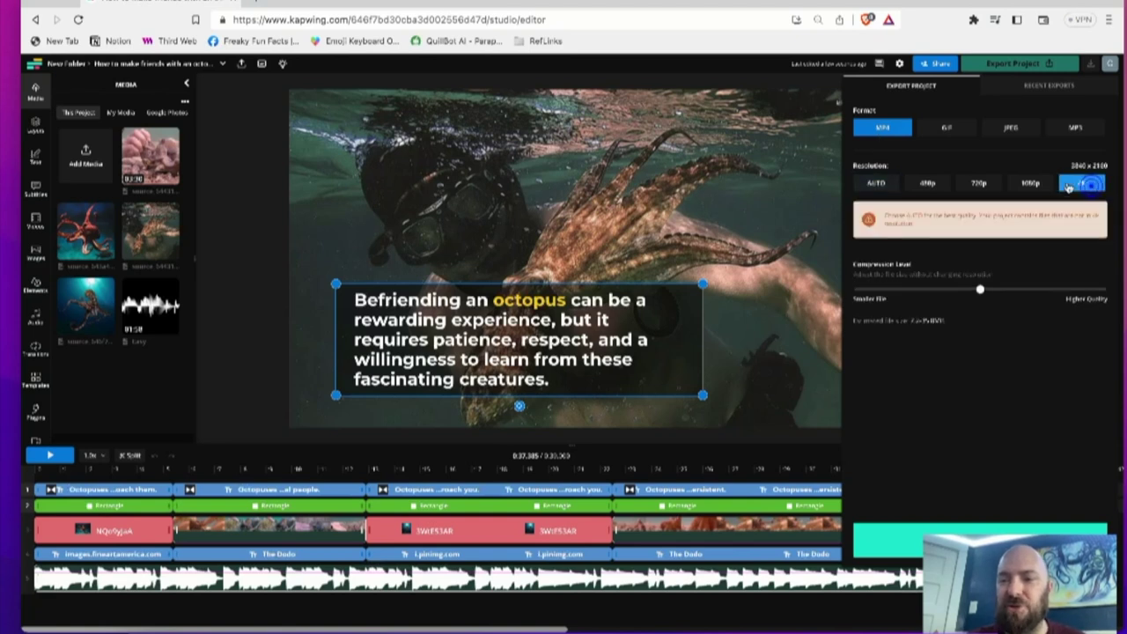
click(1028, 183)
click(1082, 183)
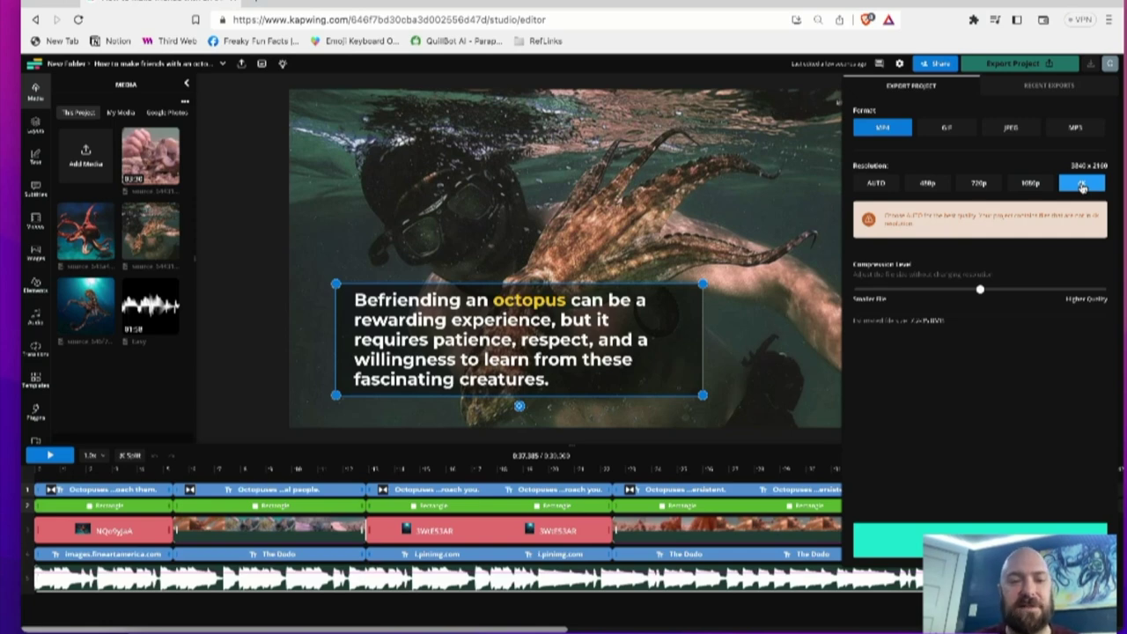
click(1037, 189)
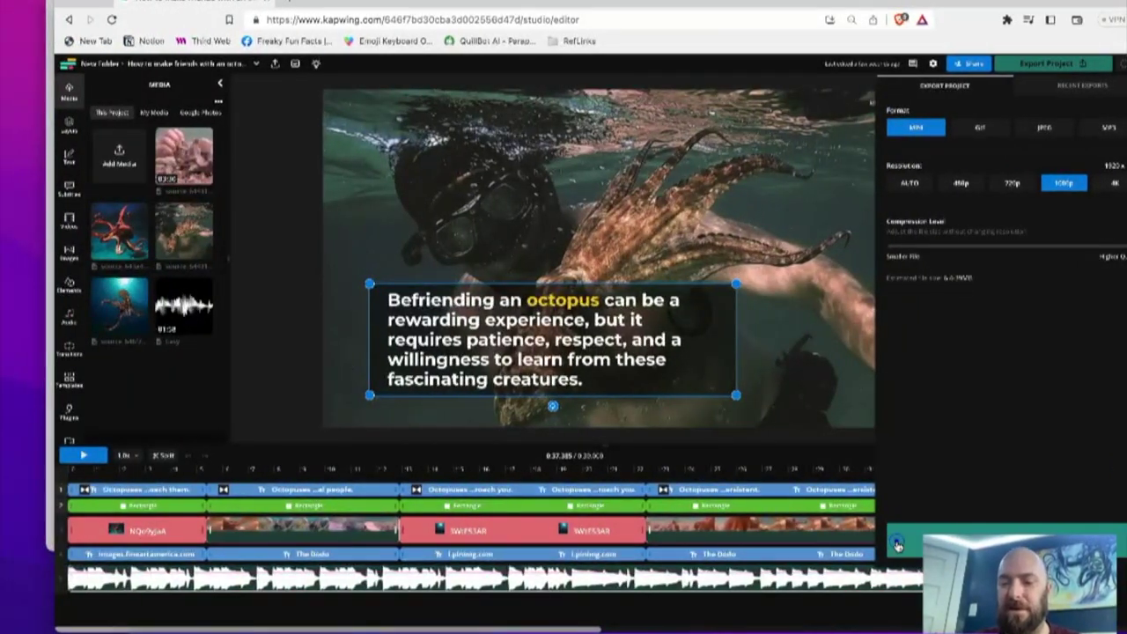
click(898, 546)
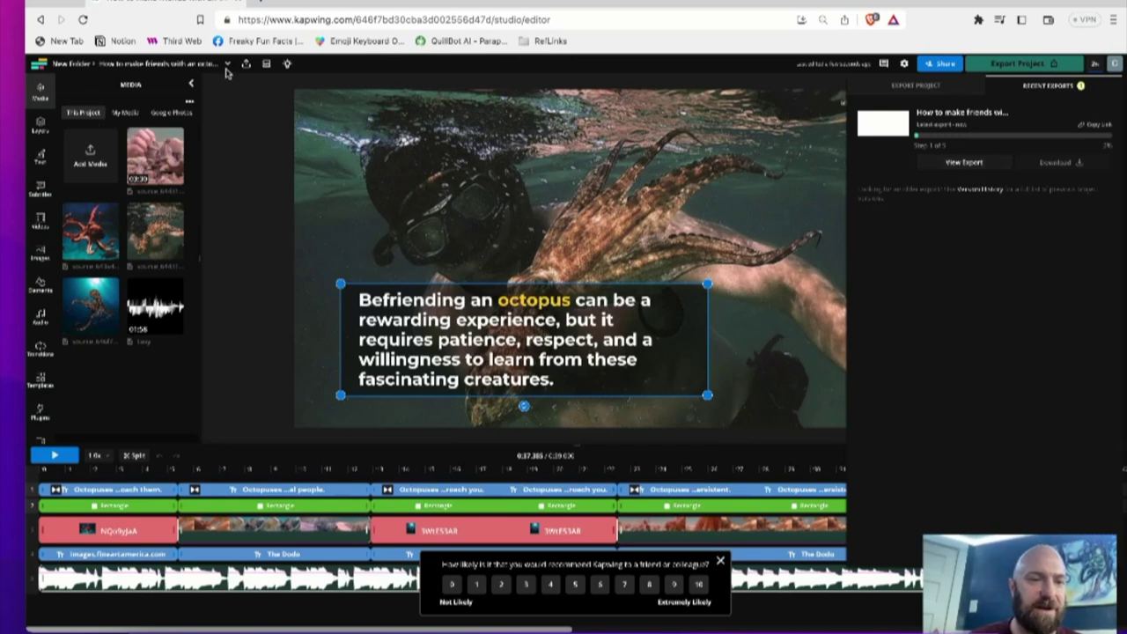
- Close Recent Exports and return to the New Folder project list
click(70, 67)
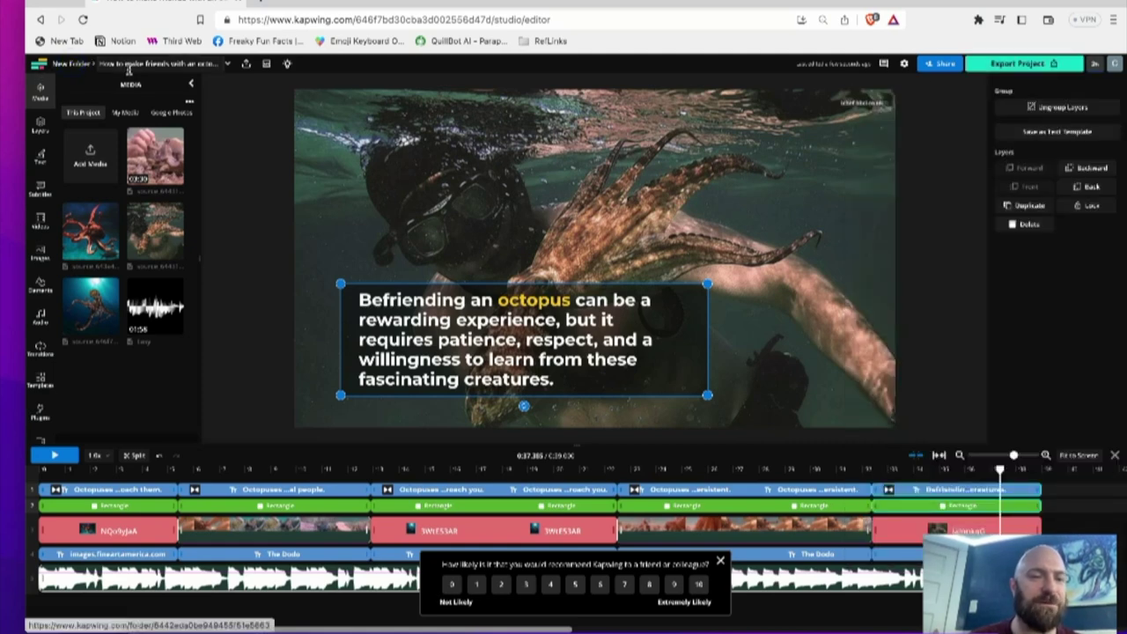
click(70, 64)
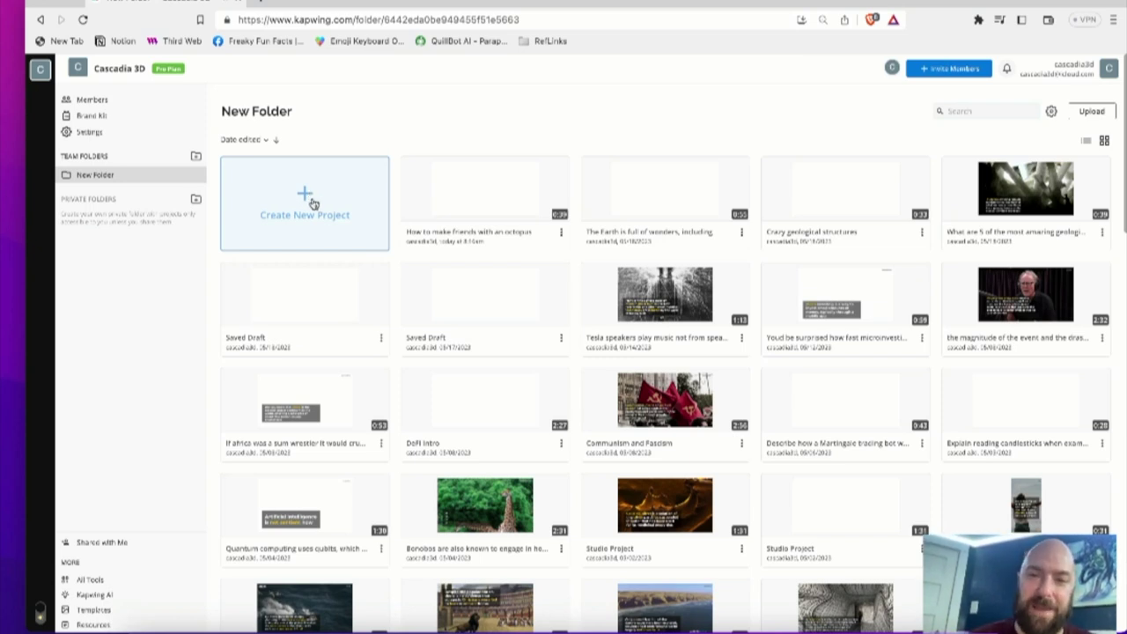
- Start a new project and open Kapwing AI's video generator set to 16:9
click(304, 201)
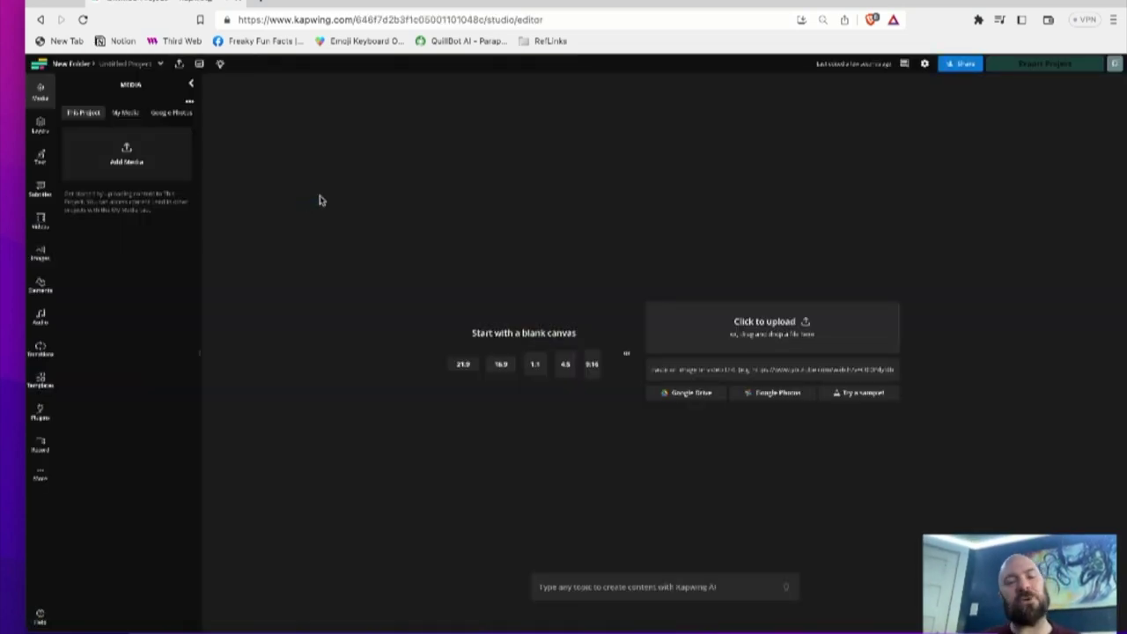
click(600, 588)
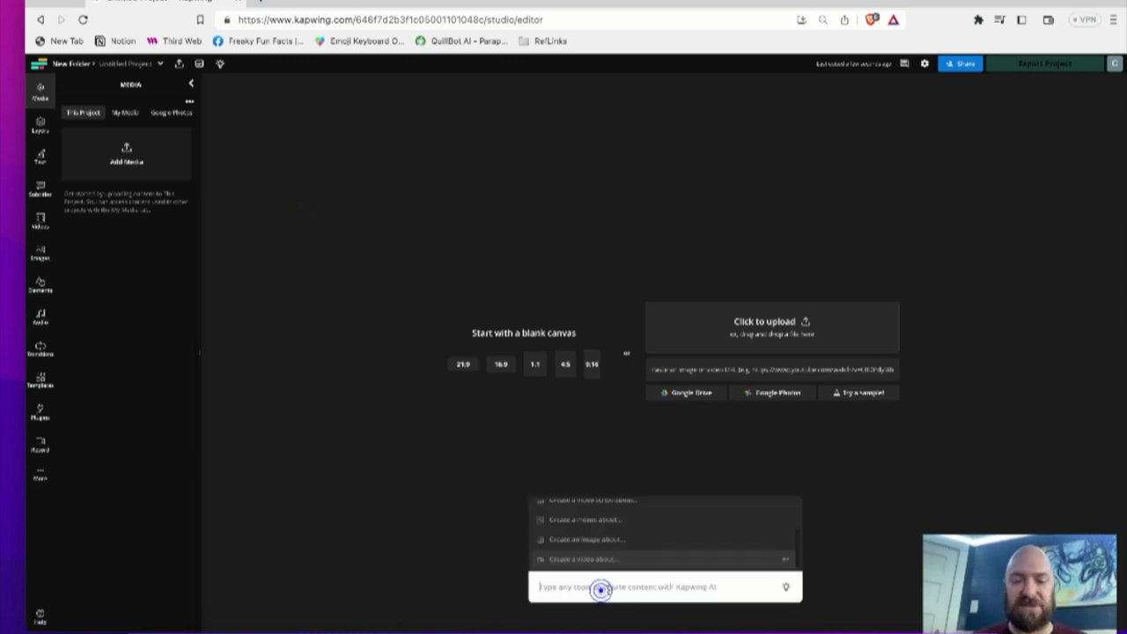
click(622, 560)
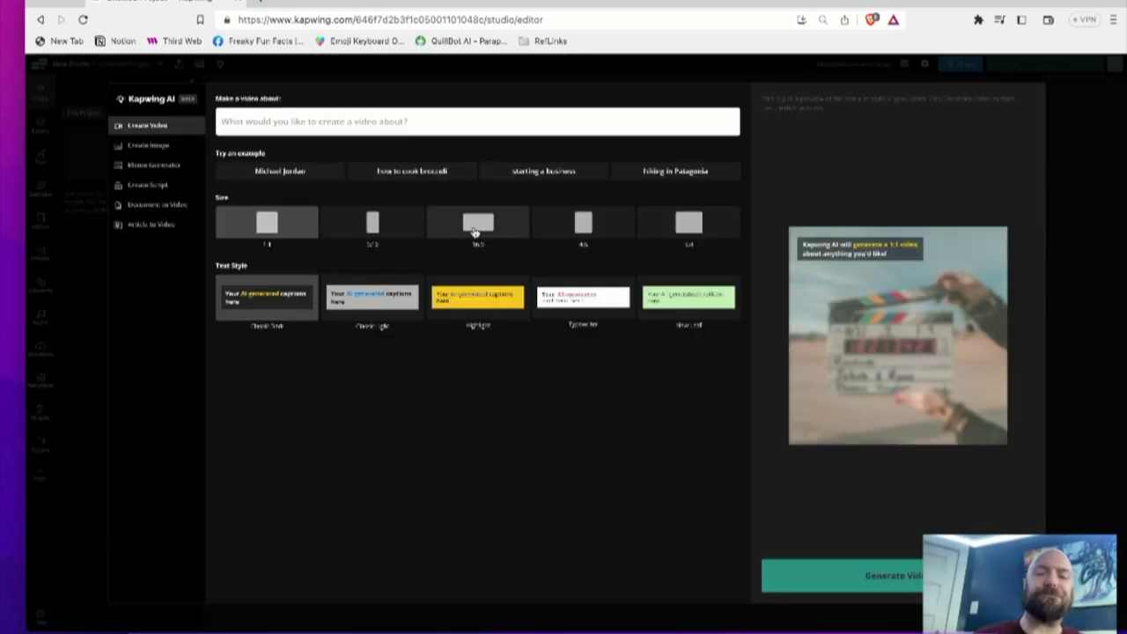
click(476, 227)
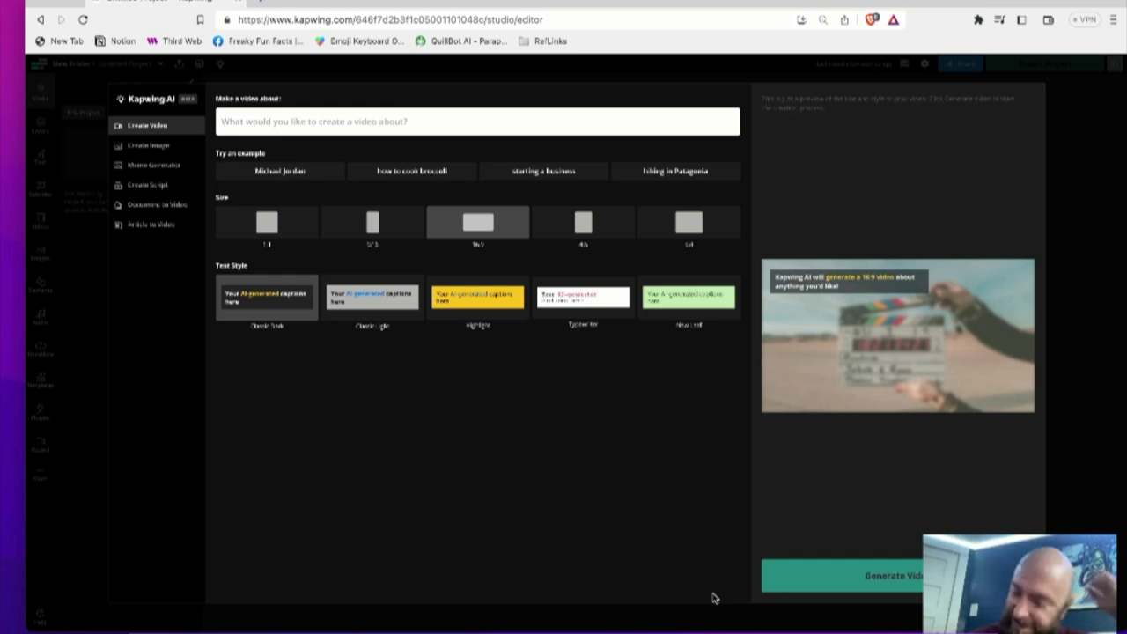
- Glance at the Notes app, then switch the generator to Document to Video
click(757, 620)
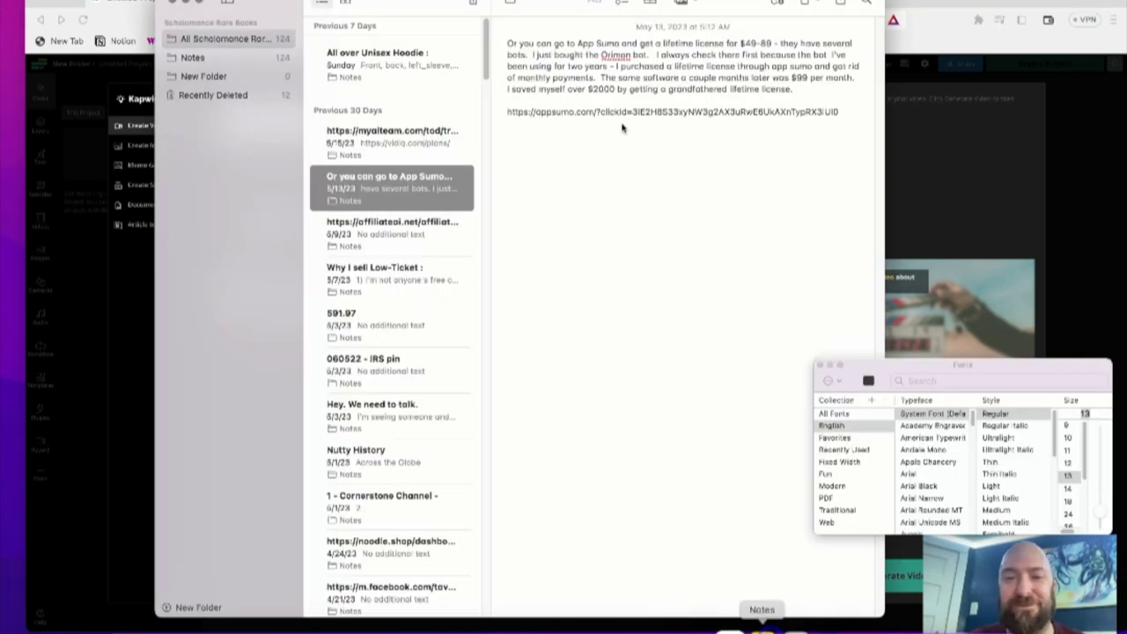
click(187, 3)
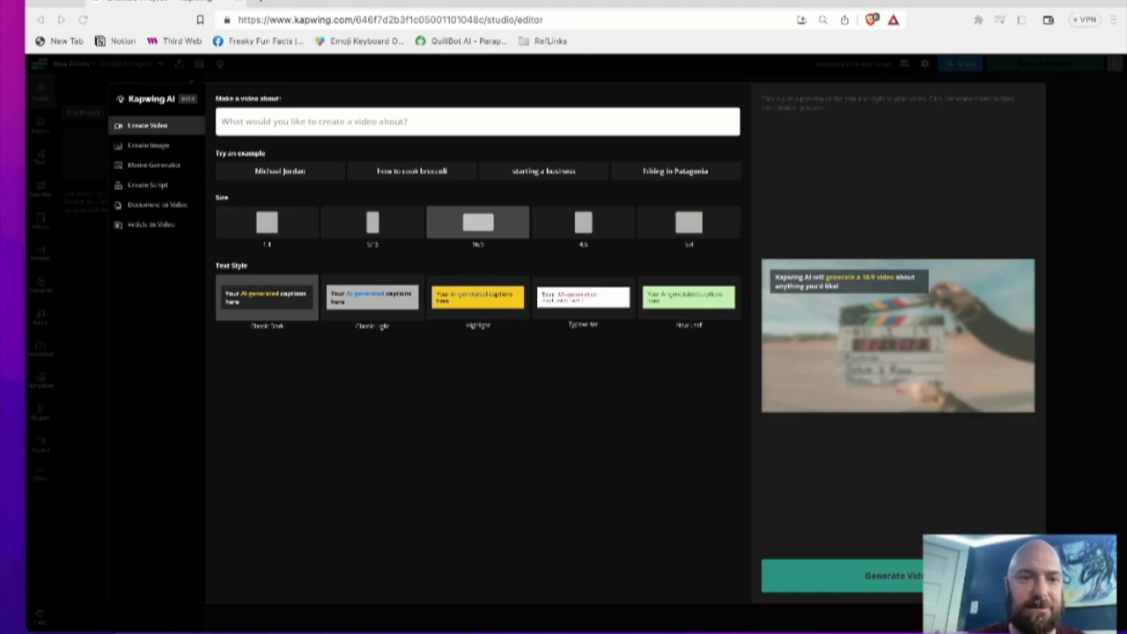
click(333, 1)
click(328, 23)
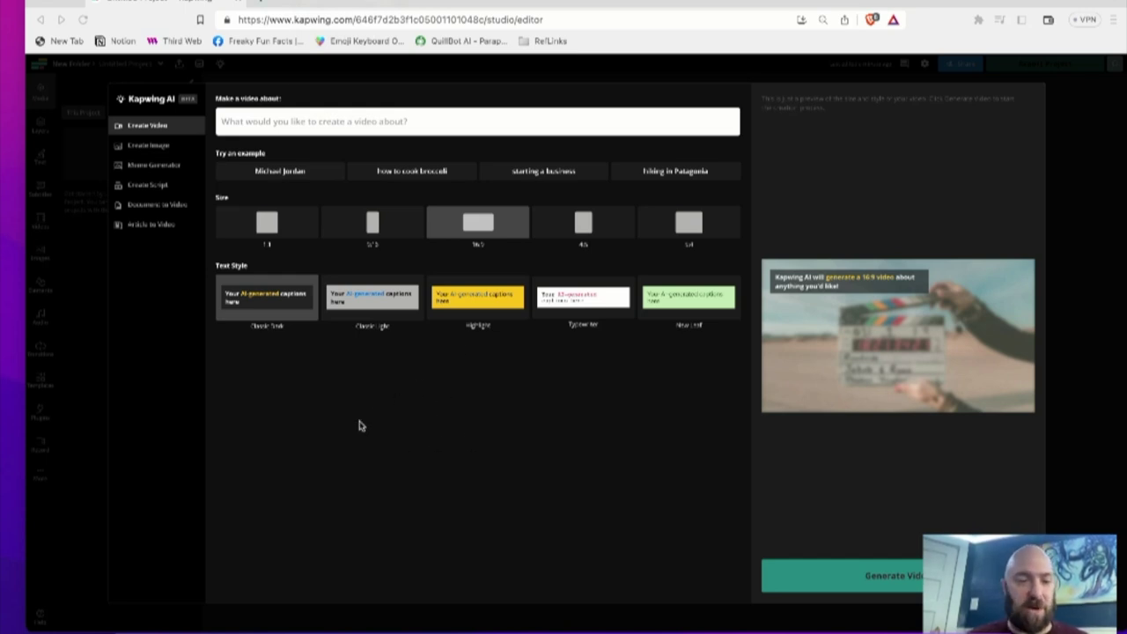
click(152, 207)
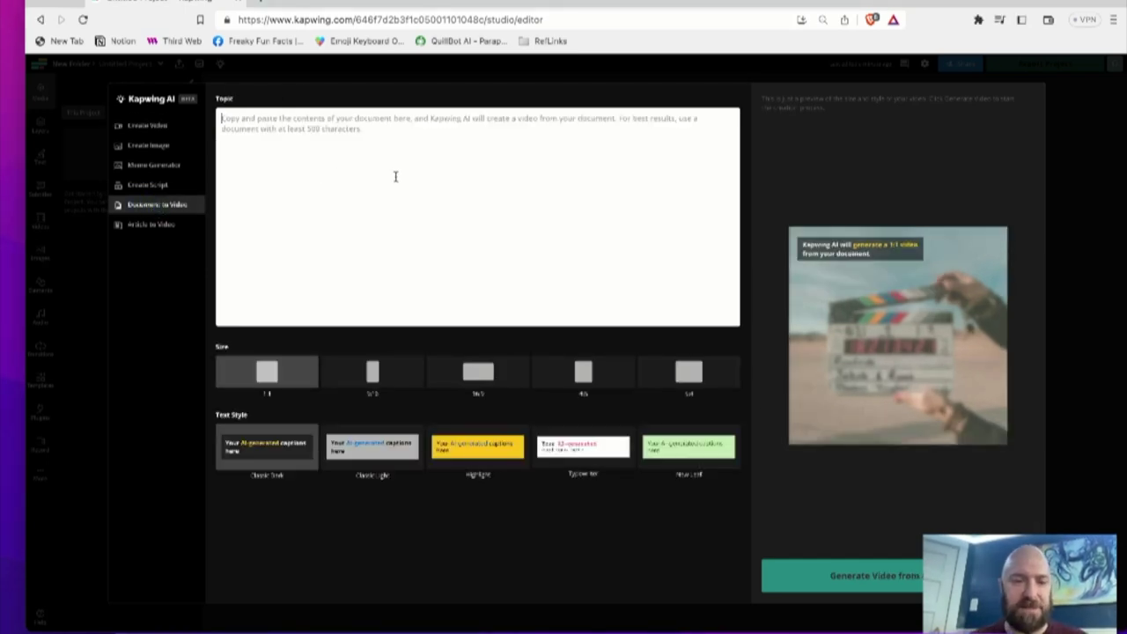
- Paste the flat-earth essay into the Topic box and separate its first paragraphs with blank lines
key(ctrl+v)
scroll(411, 158, up, 2)
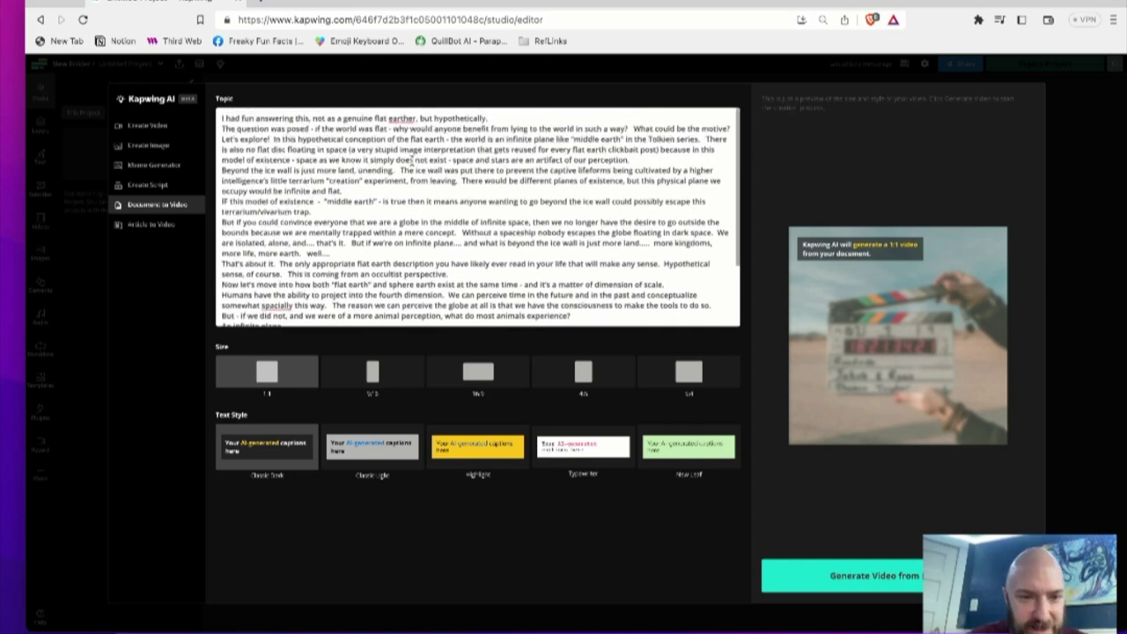
click(652, 160)
key(Return)
click(387, 200)
key(Return)
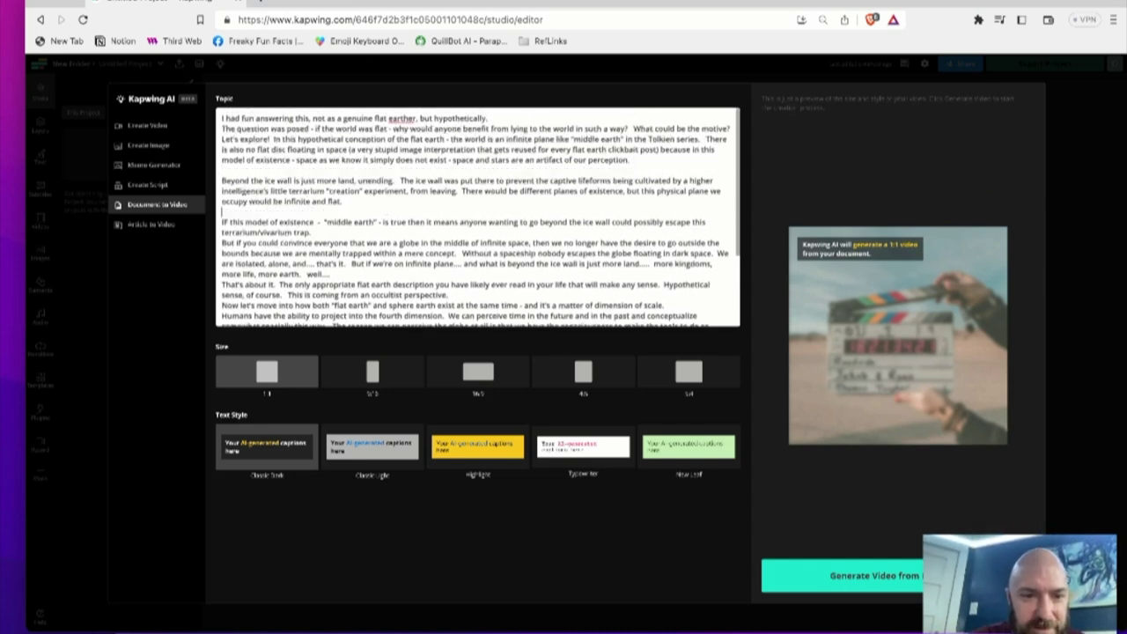
click(328, 232)
key(Return)
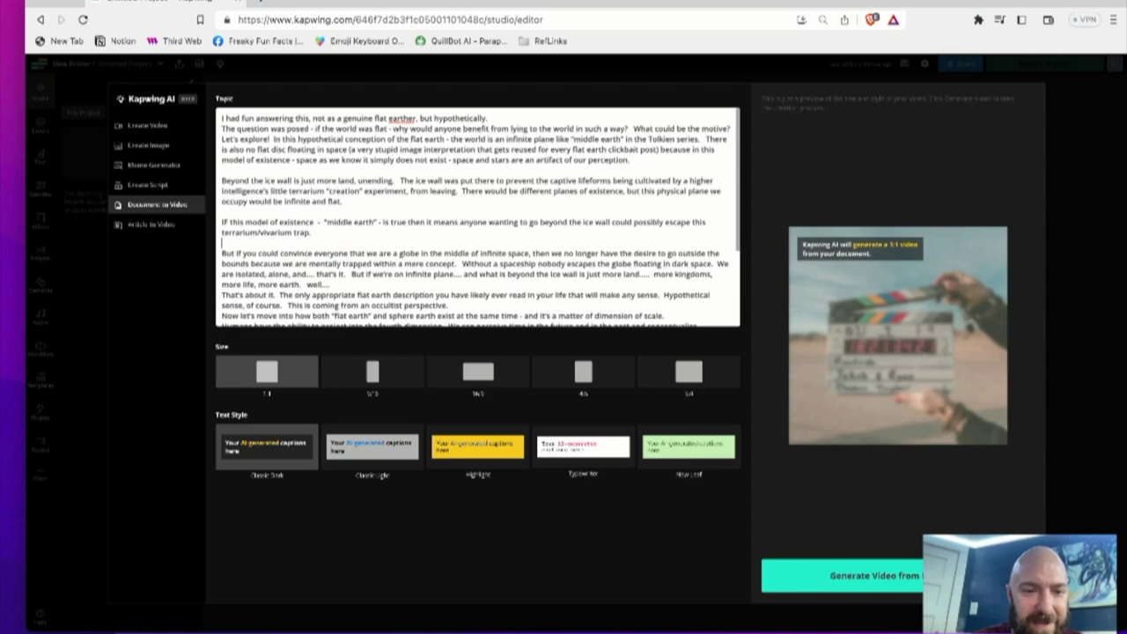
click(329, 285)
key(Return)
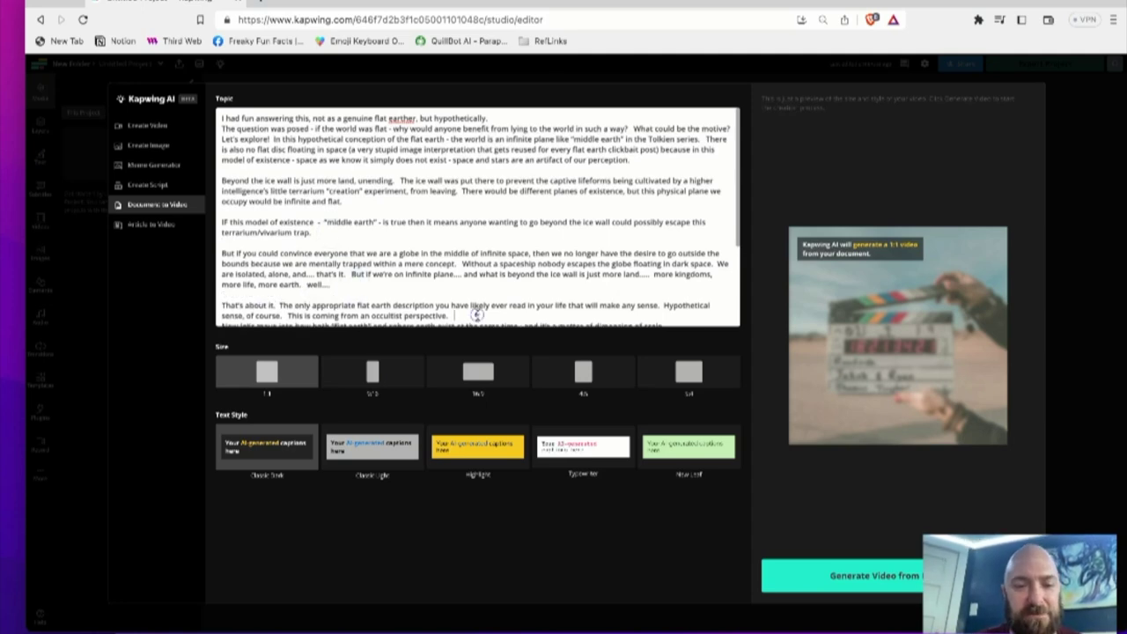
key(Return)
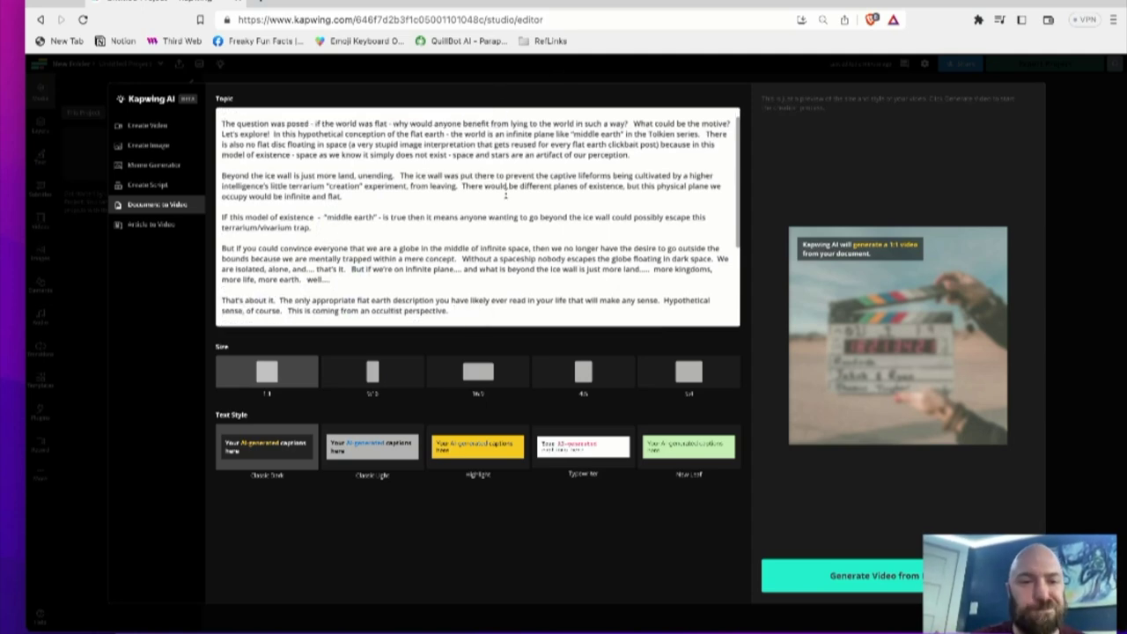
- Paste the rest of the essay, add blank lines between paragraphs, select 16:9 and generate
text(Now let's move into how both "flat earth" and sphere earth exist at the same time - and it's a matter of dimension of scale. Humans have the ability to project into the fourth dimension.  We can perceive time in the future and in the past and conceptualize somewhat spacially this way.  The reason we can perceive the globe at all is that we have the consciousness to make the tools to do so. But - if we did not, and we were of a more animal perception, what do most animals experience? An infinite plane. The surface of a sphere IS an infinite plane, when experienced from the scale of an animal many trillionths smaller than the size of the sphere. In this way we can also conclude that our perception of orbs spinning around orbs.... is technically an artifact of our perception - the "Chladni mathematics" of our mental capacity and ordered thoughts,  playing out. But those whose consciousness peers into the "5th dimension" would likely see things far differently than we do, orbs spinning around orbs might be as laughable to them as flat earth is to most humans now. Then we have octopi.  They are probably well aware of more than we think.  😉)
click(397, 245)
key(Return)
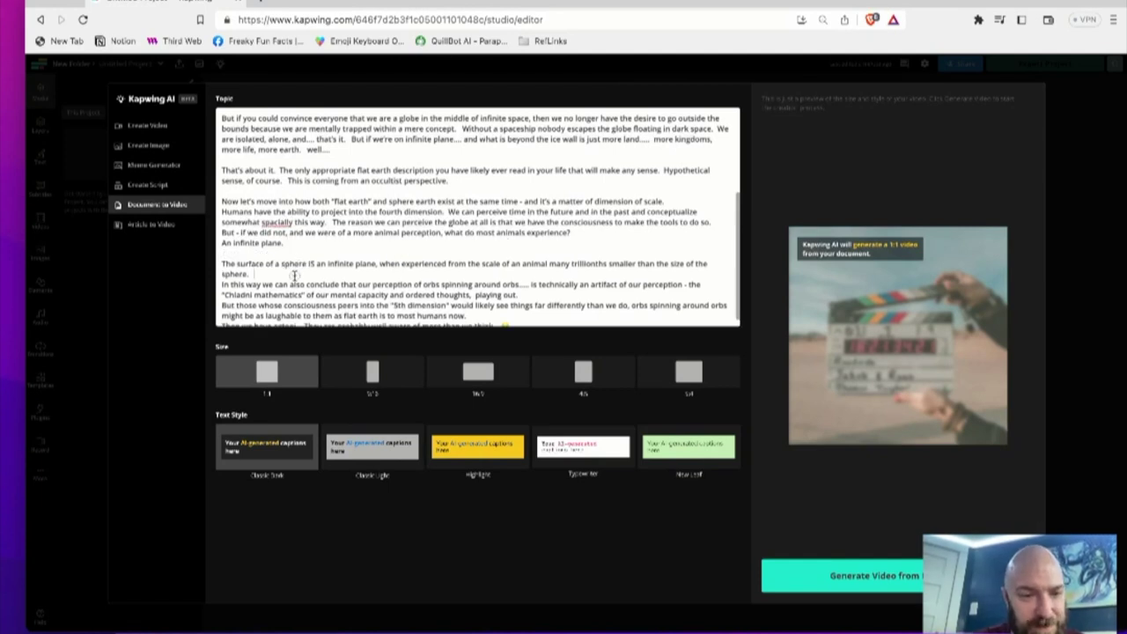
key(Return)
click(528, 305)
key(Return)
scroll(530, 304, down, 1)
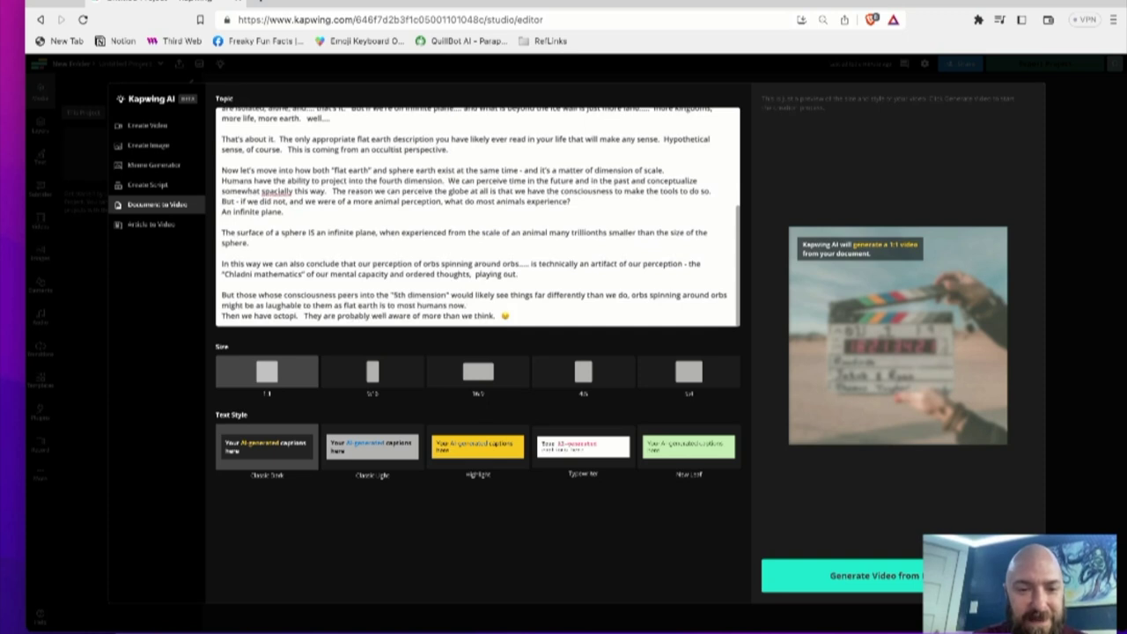
click(483, 305)
key(Return)
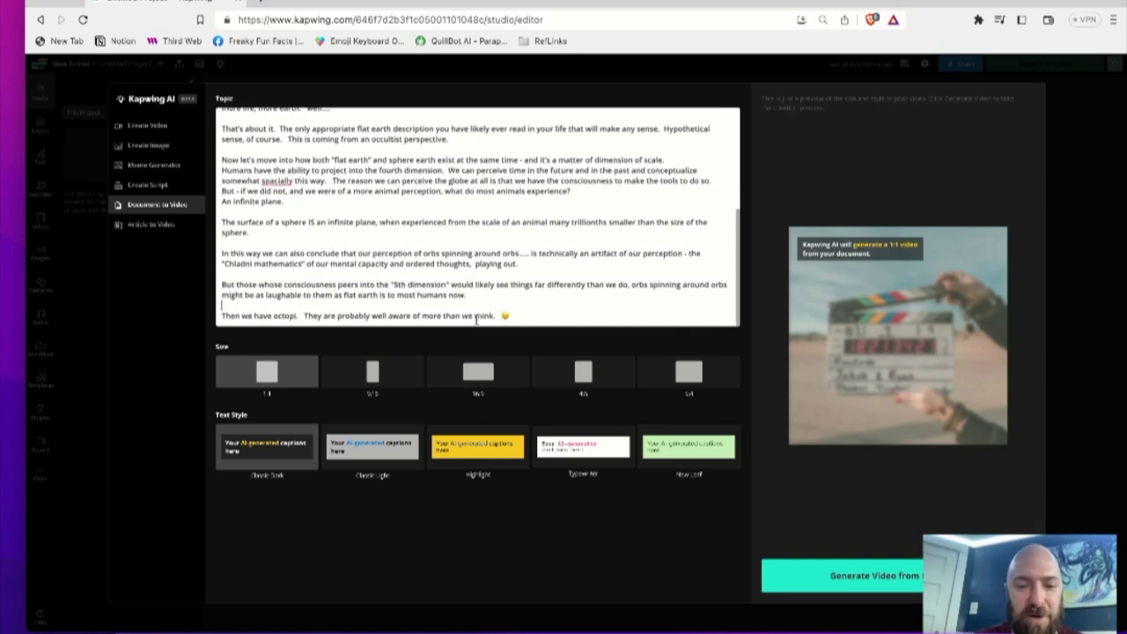
click(480, 377)
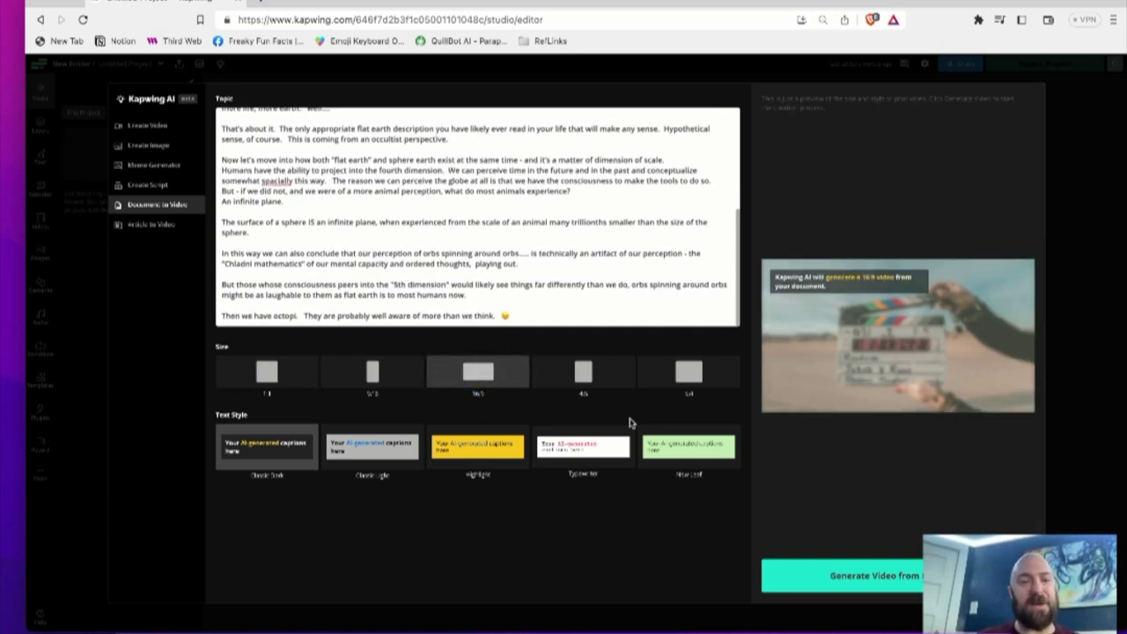
click(806, 575)
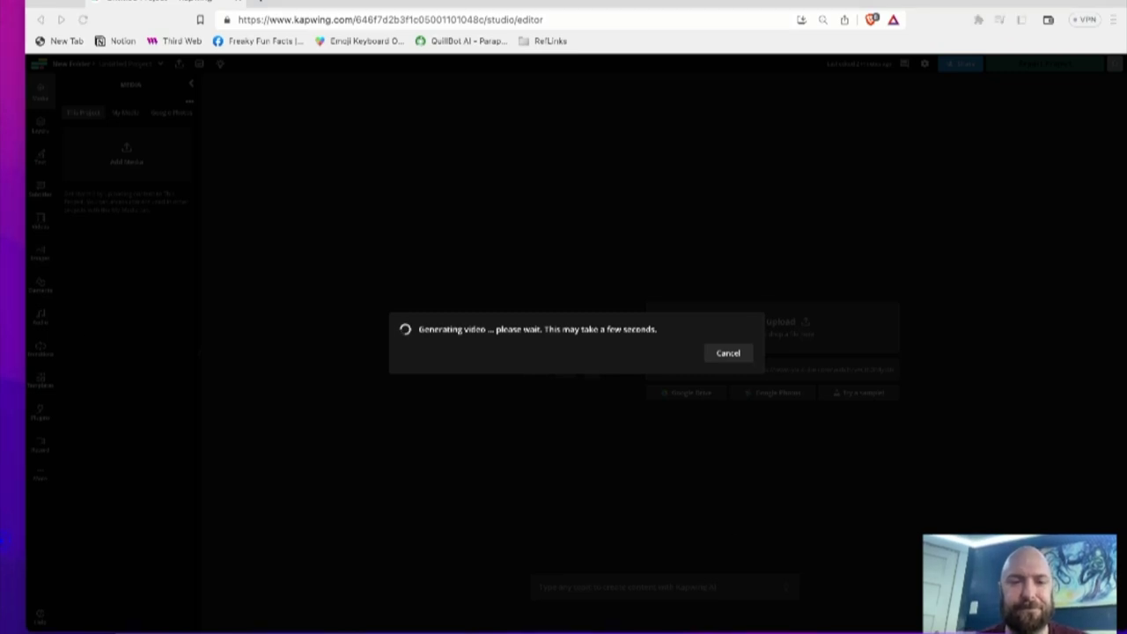
- Dismiss the generation error, reselect 16:9 and regenerate the flat-earth video from the document
click(324, 24)
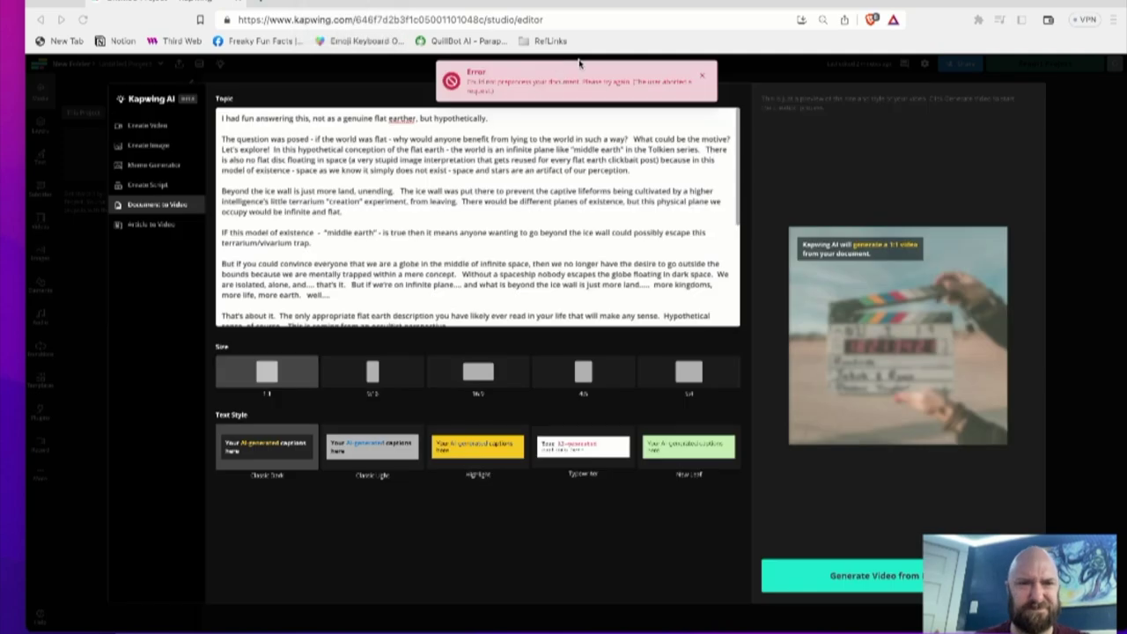
click(701, 74)
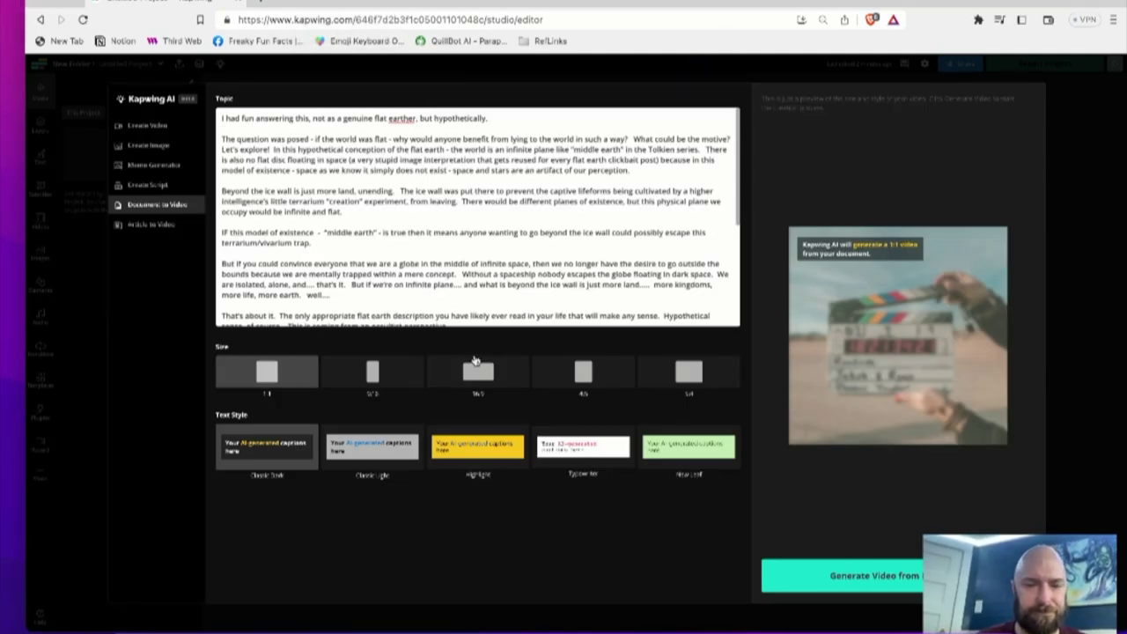
click(499, 363)
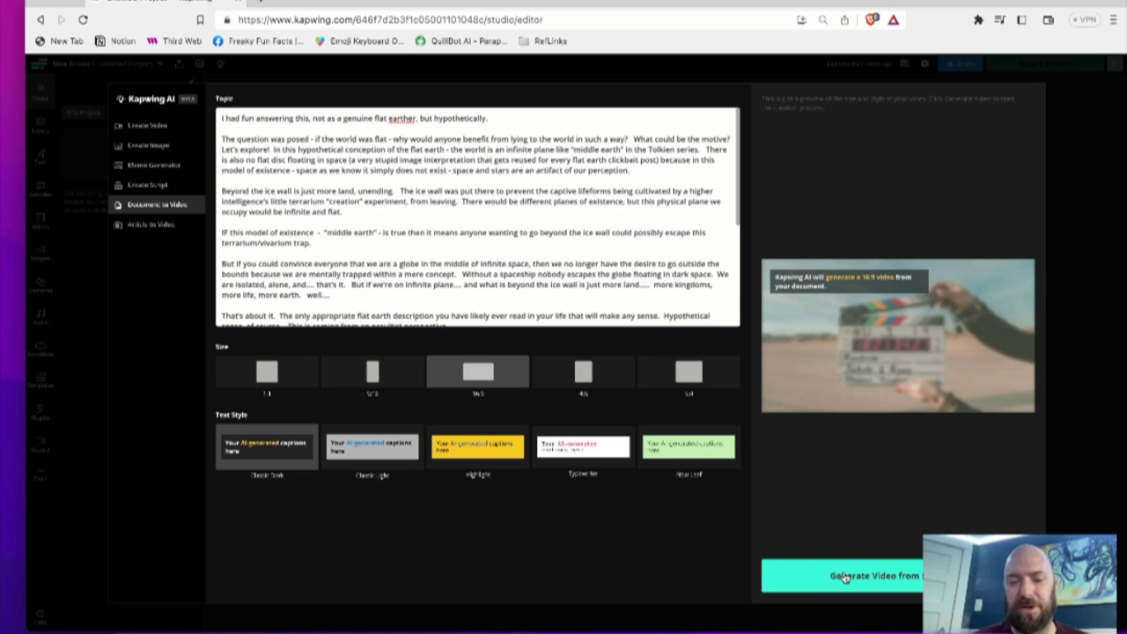
click(469, 361)
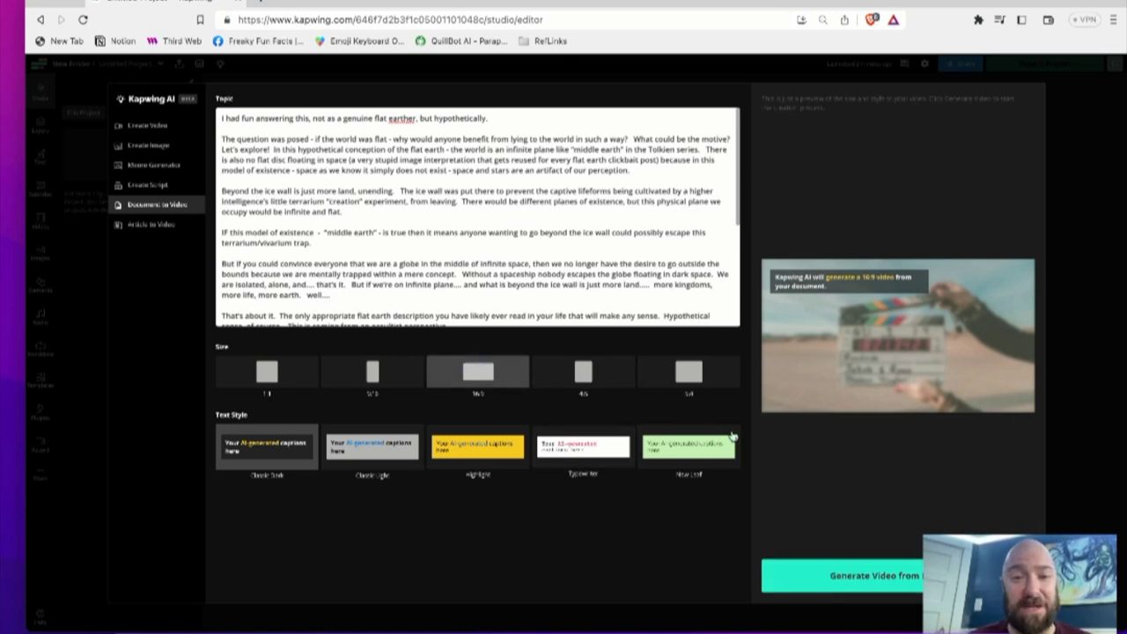
click(818, 571)
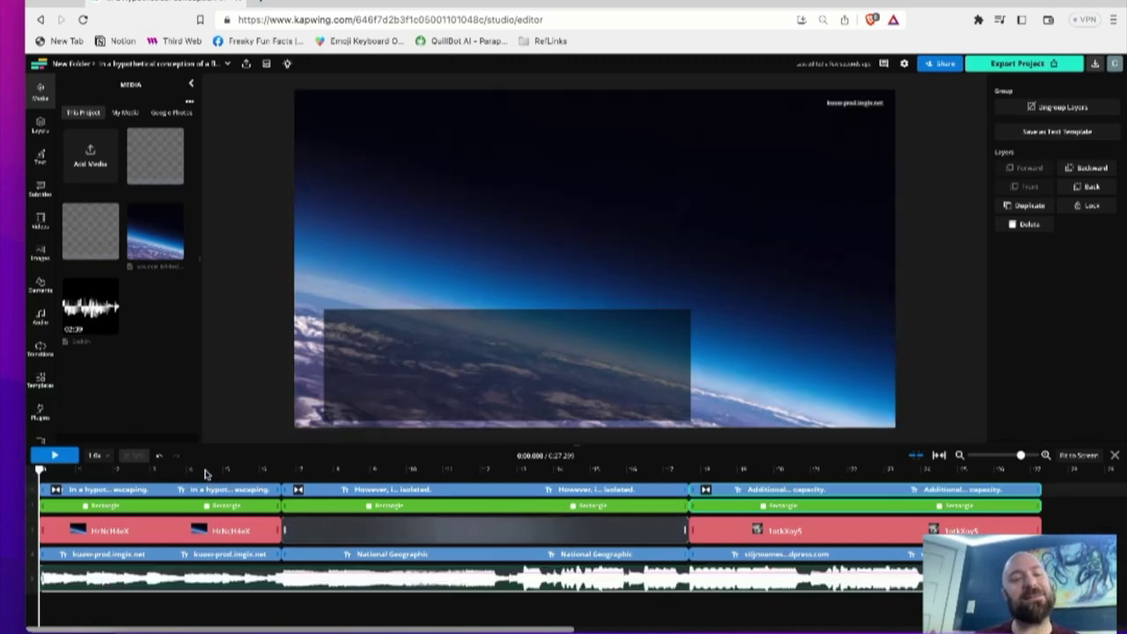
- Play back the generated video, nudge its final caption box up and right, and reopen Kapwing AI
key(space)
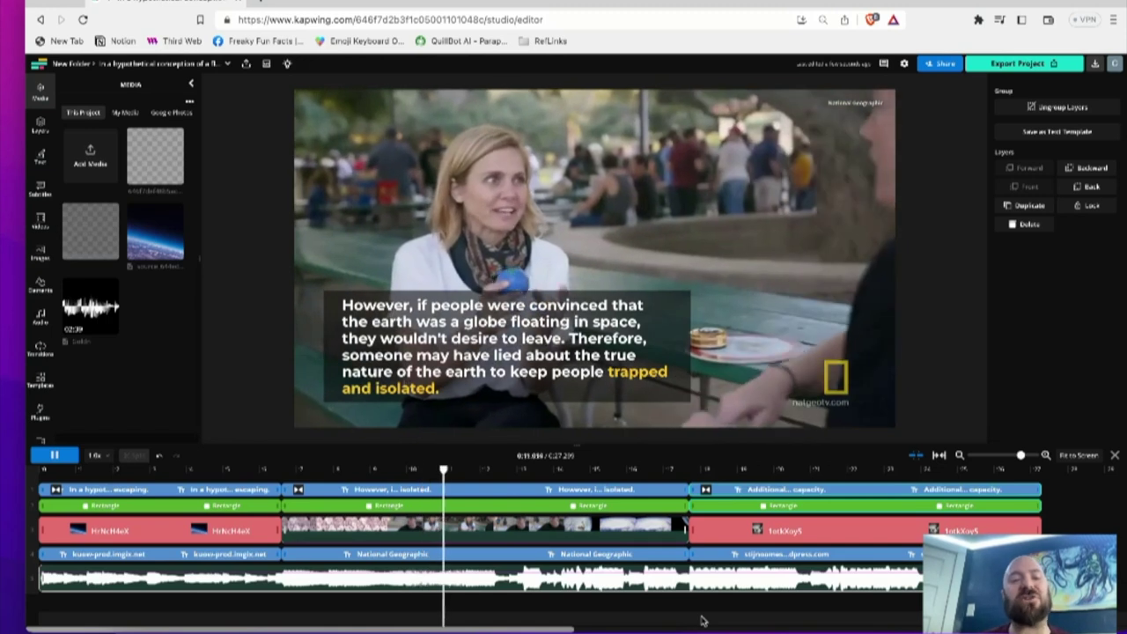
key(space)
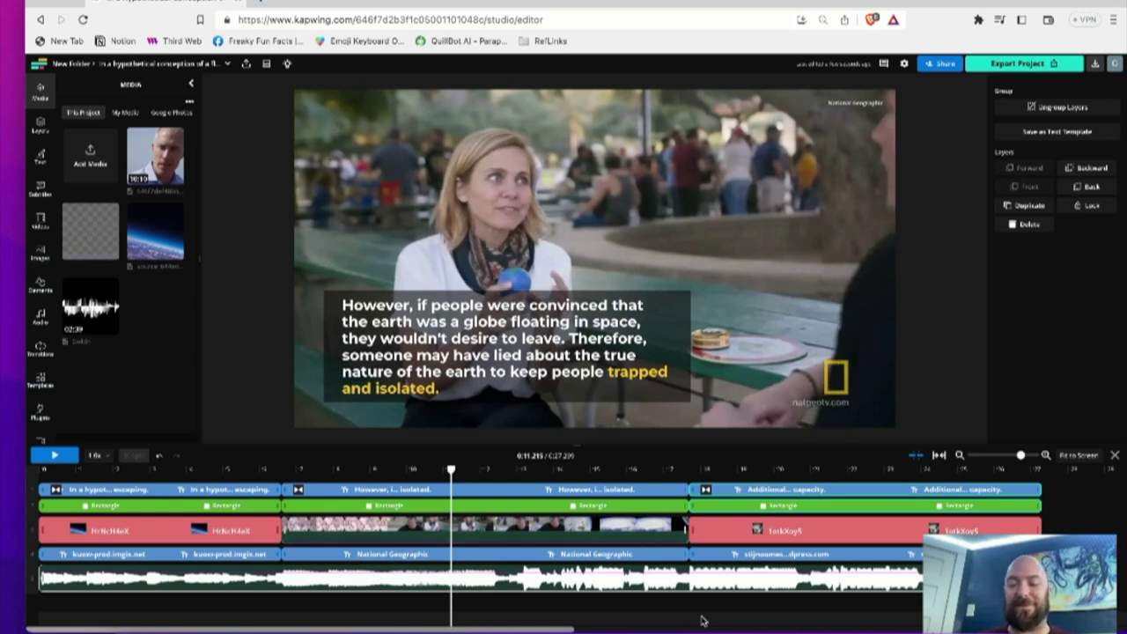
key(space)
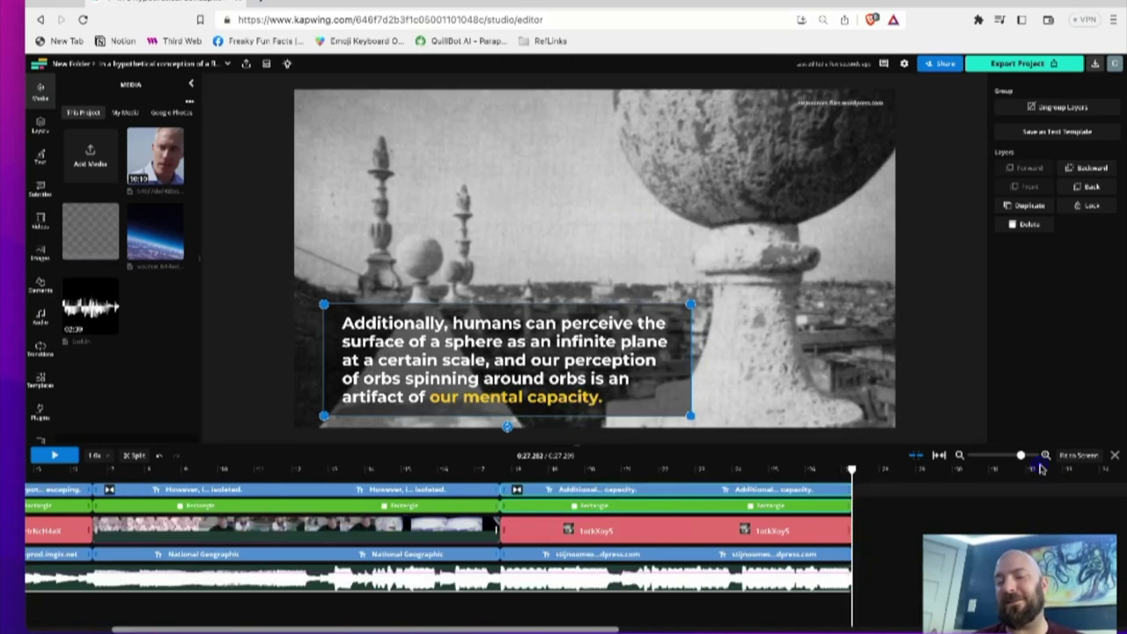
drag(611, 349, 627, 329)
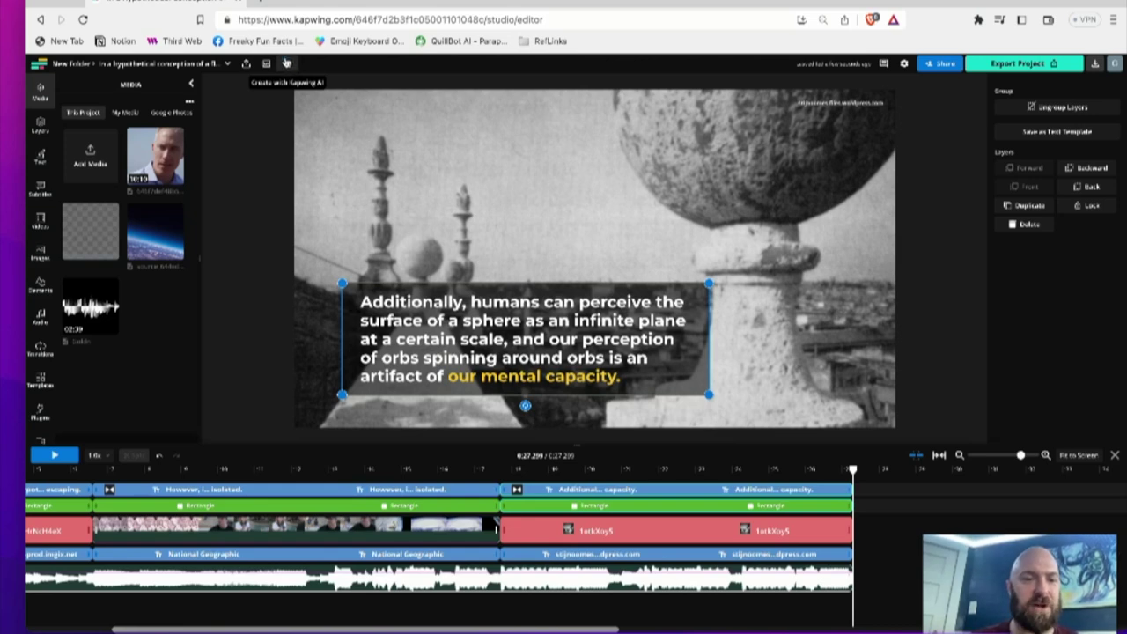
click(287, 63)
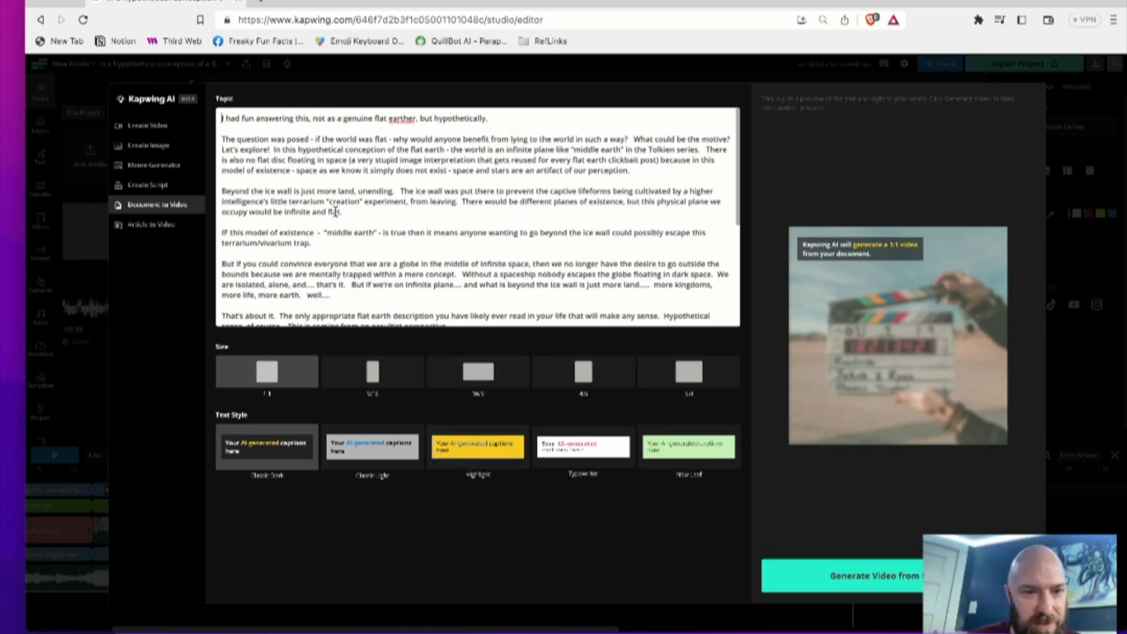
- Select the entire essay in the Document to Video topic box for copying
click(326, 211)
key(ctrl+a)
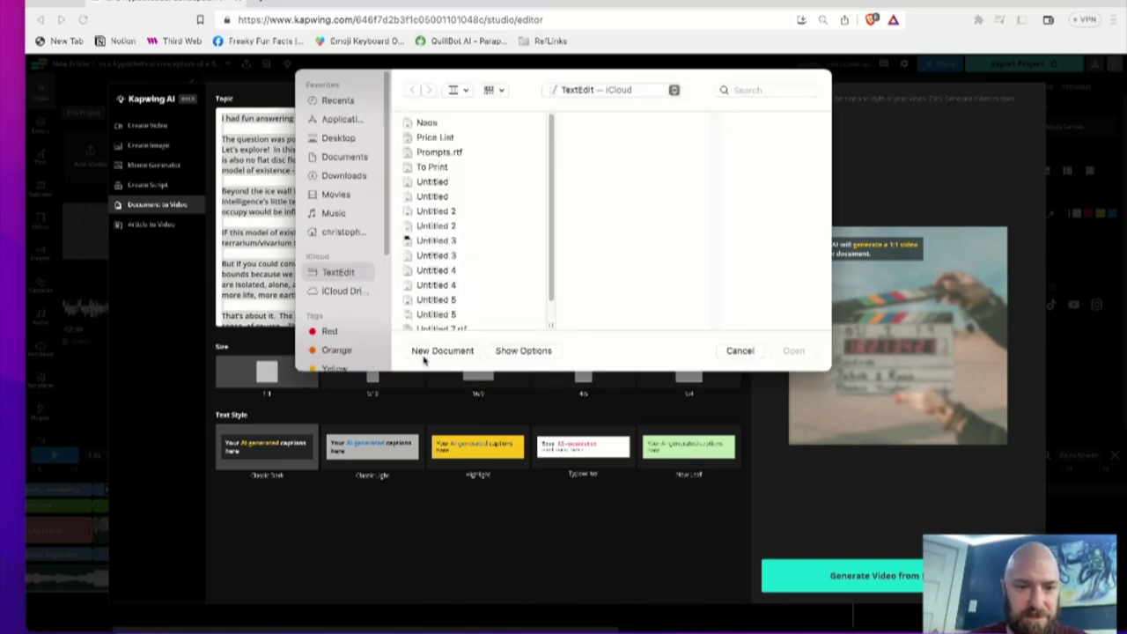
- Paste the full essay into a new TextEdit document and select its first two paragraphs
click(442, 350)
key(super+v)
scroll(264, 193, up, 10)
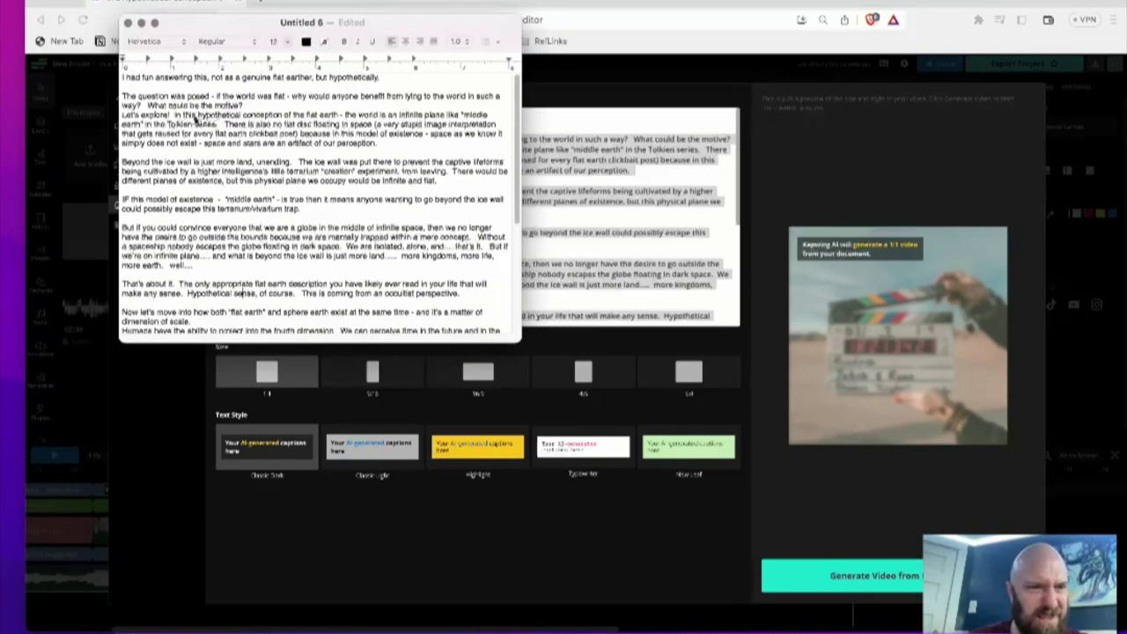
key(Return)
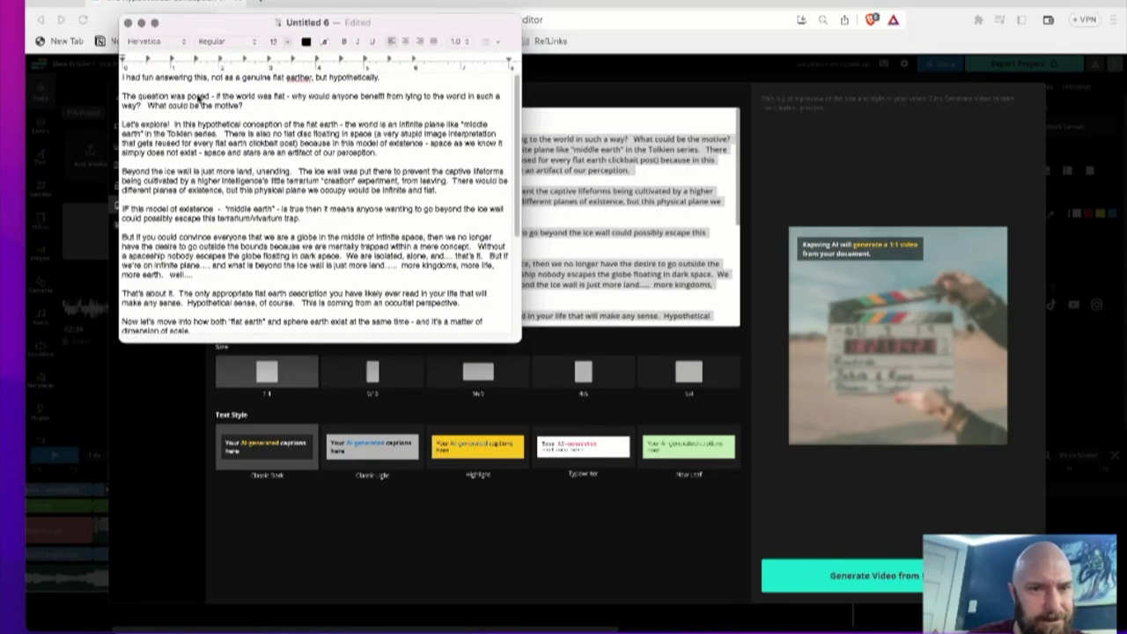
drag(123, 97, 373, 161)
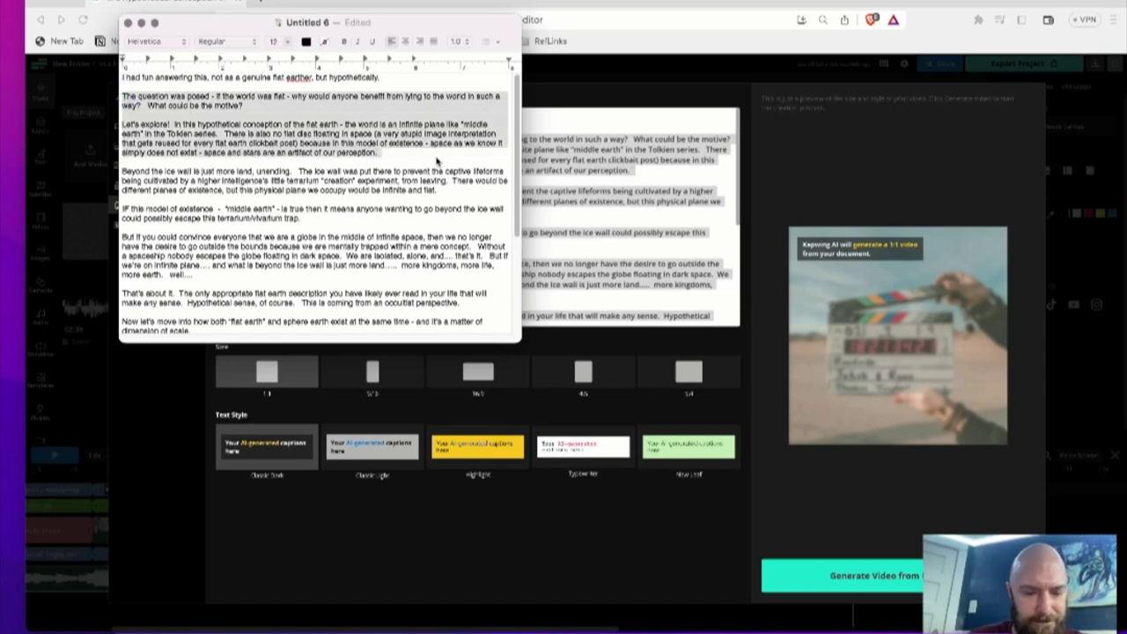
- Replace the Document to Video topic with the two opening paragraphs and choose 16:9
click(616, 201)
key(BackSpace)
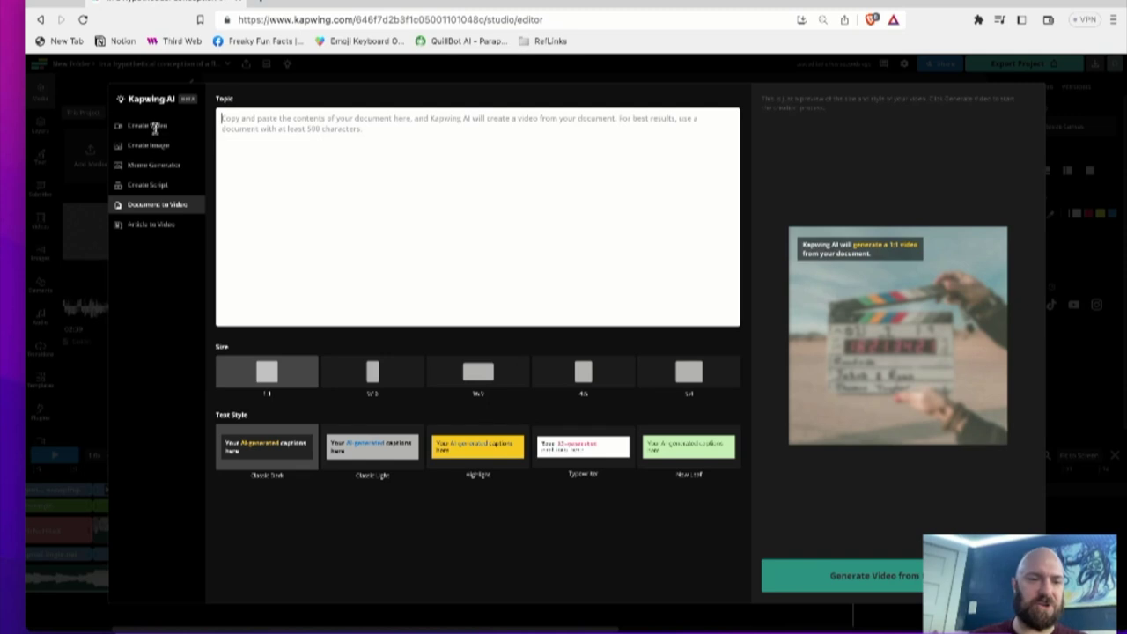
click(270, 165)
text(The question was posed - if the world was flat - why would anyone benefit from lying to the world in such a way?  What could be the motive?  Let's explore!  In this hypothetical conception of the flat earth - the world is an infinite plane like "middle earth" in the Tolkien series.  There is also no flat disc floating in space (a very stupid image interpretation that gets reused for every flat earth clickbait post) because in this model of existence space as we know it simply does not exist - space and stars are an artifact of our perception.)
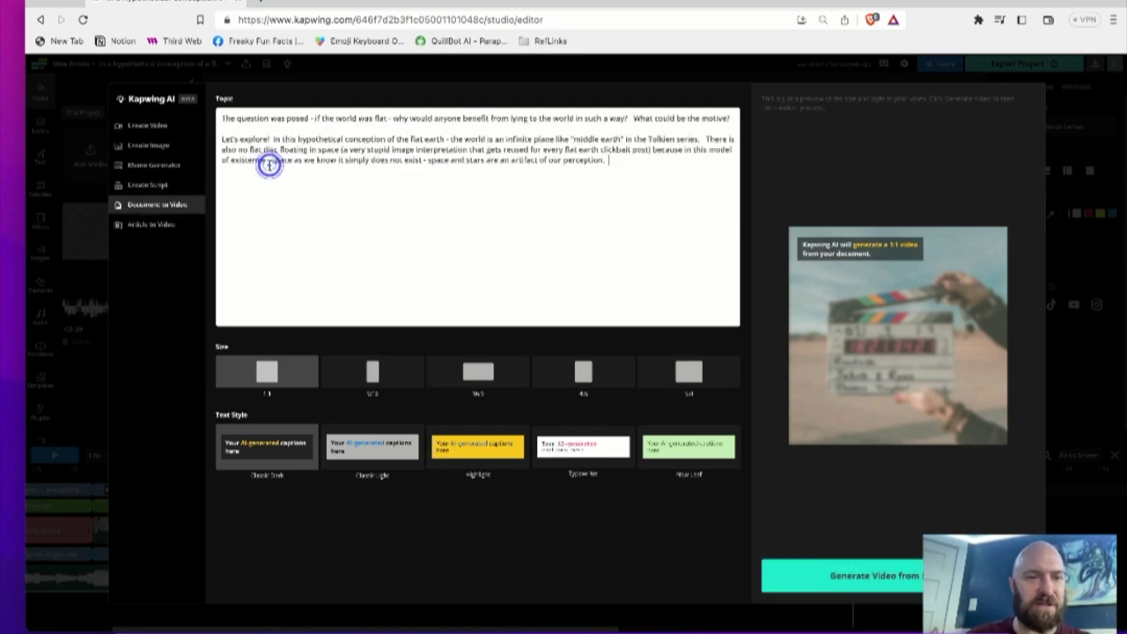
click(478, 373)
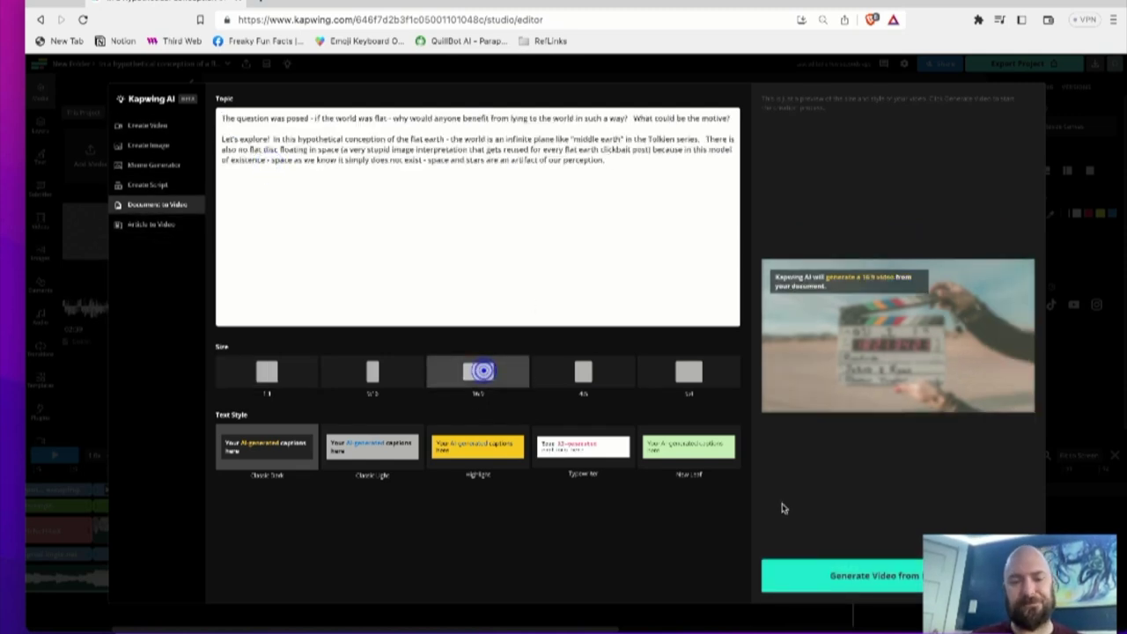
- Start the 16:9 generation, selecting the 'Beyond the ice wall' paragraphs in TextEdit meanwhile
click(826, 584)
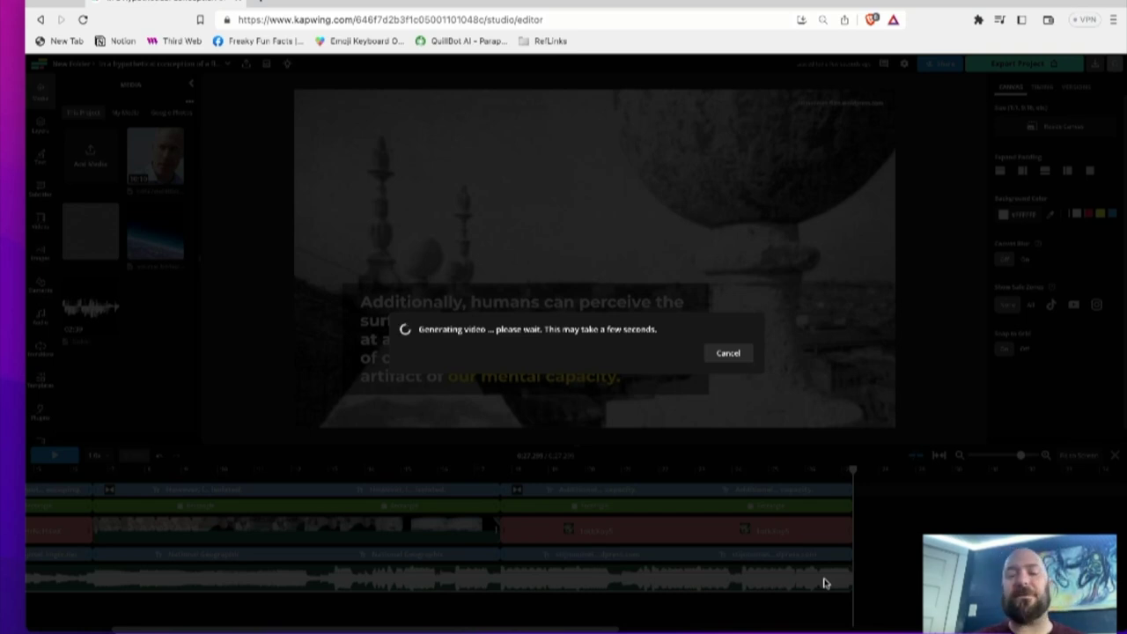
click(678, 621)
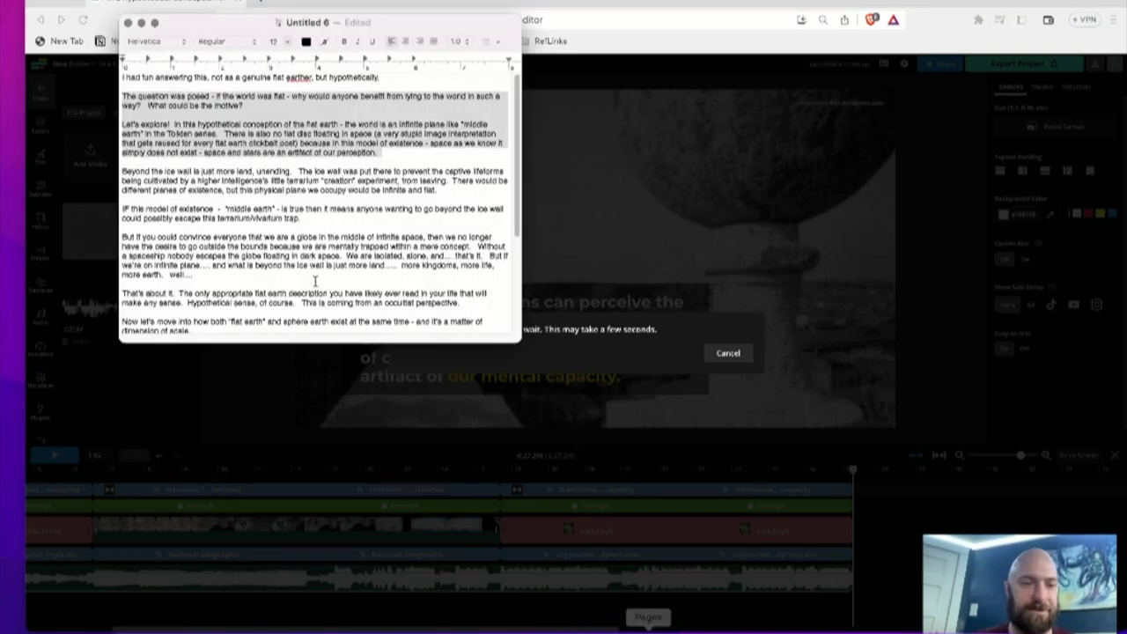
click(127, 179)
triple_click(124, 169)
key(shift+Down)
key(shift+Down)
key(shift+Down)
key(super+c)
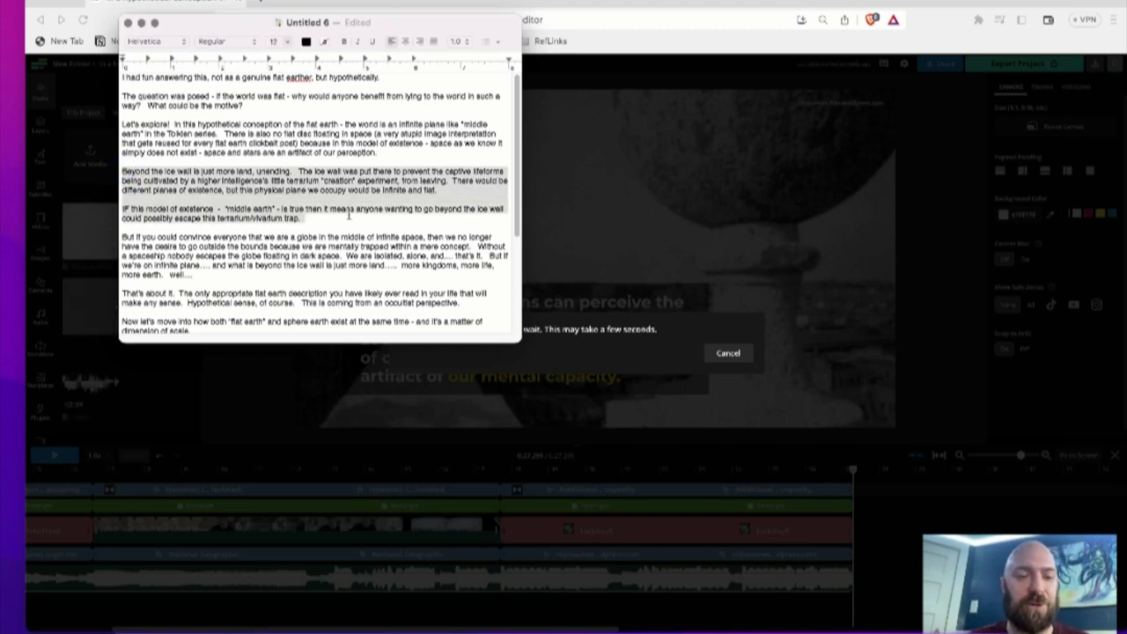
click(491, 445)
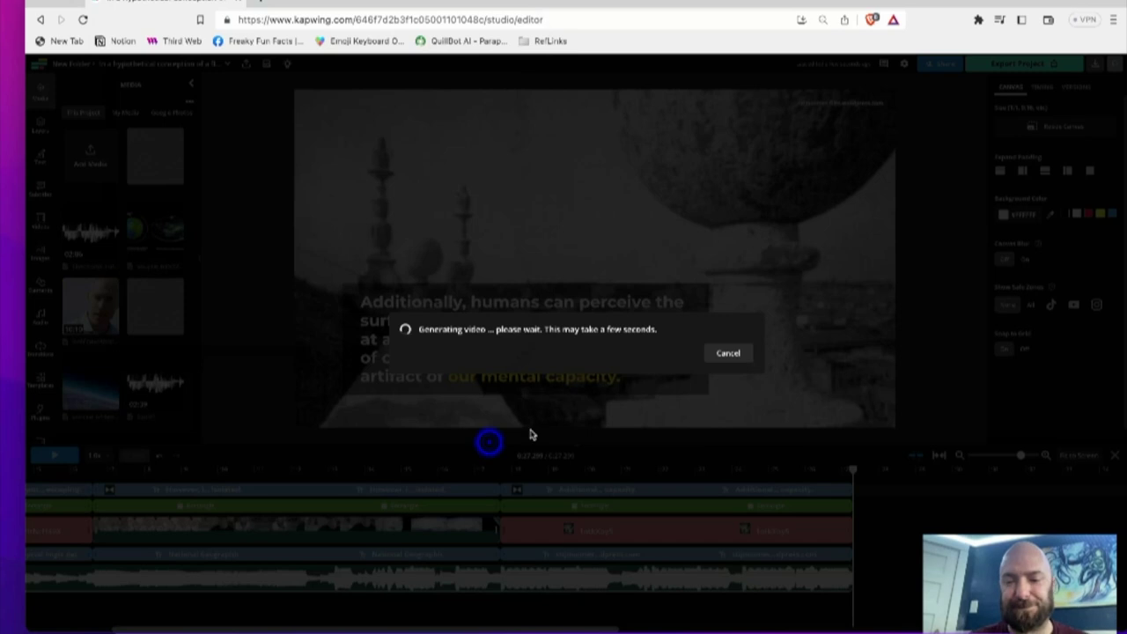
scroll(666, 520, right, 5)
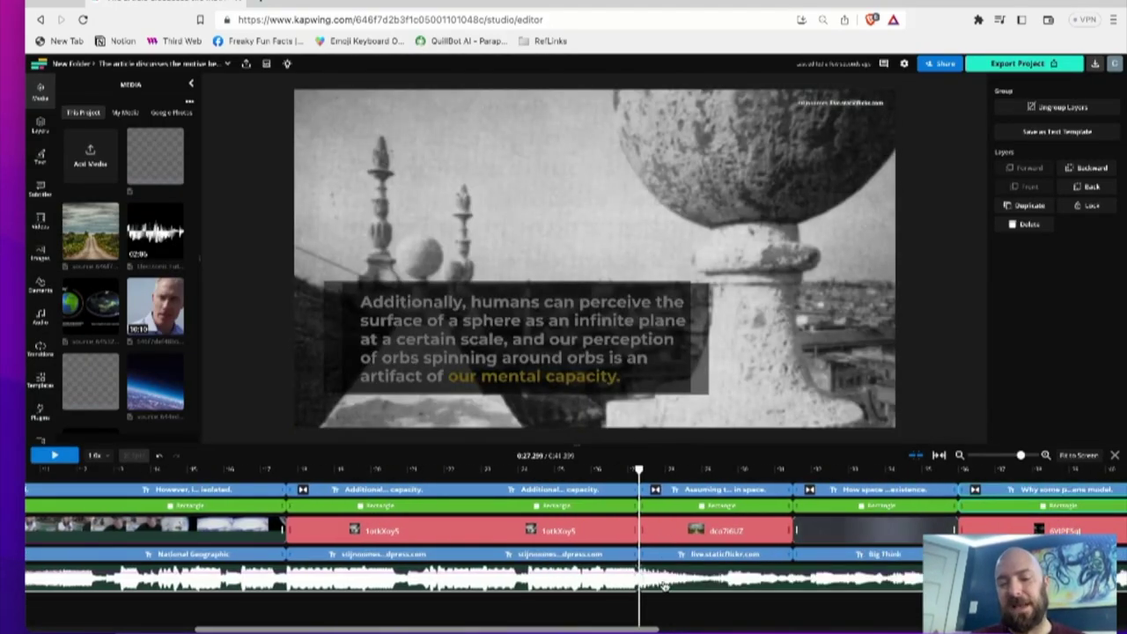
- Preview the newly added clips and delete the extra piece of background audio
click(611, 469)
key(space)
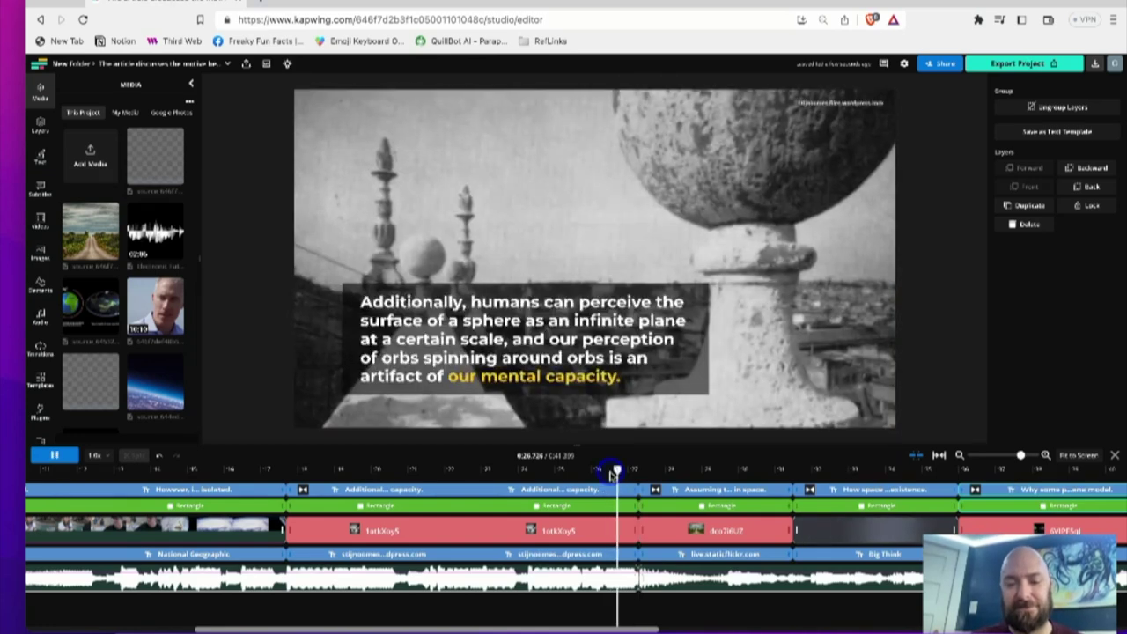
key(space)
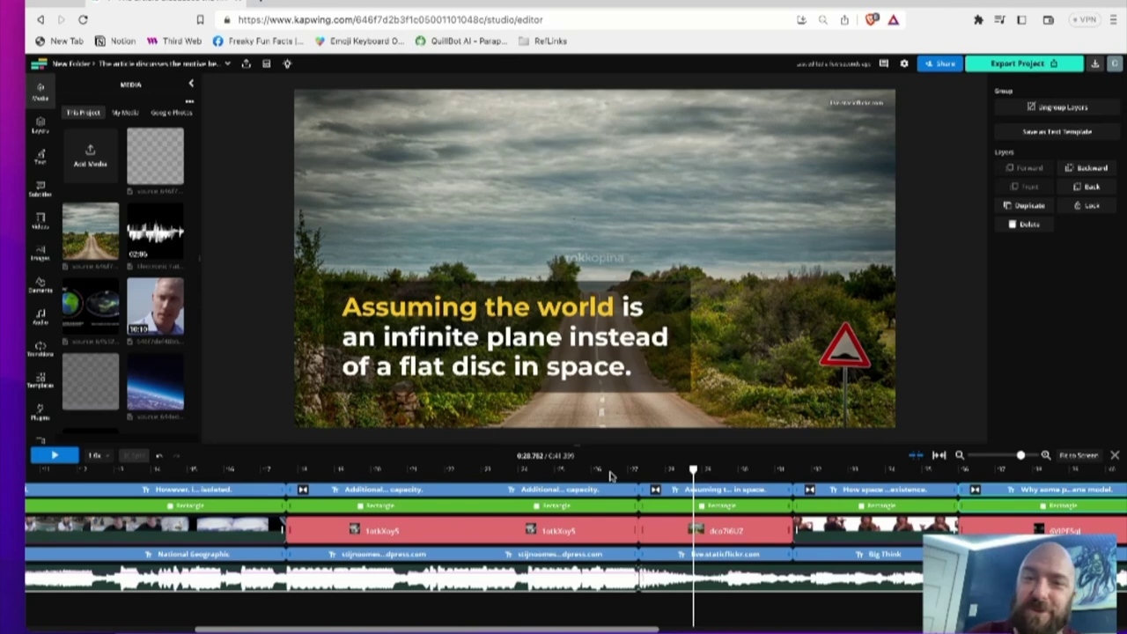
click(685, 587)
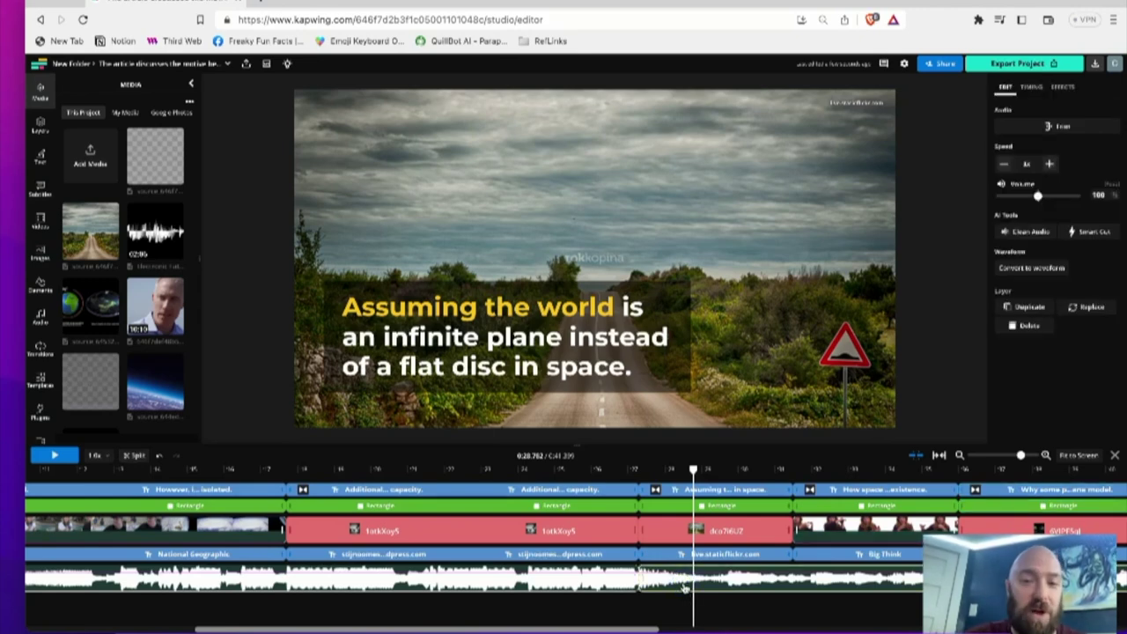
key(Delete)
- Extend the background audio's right edge to the end of the new clips
drag(633, 578, 876, 577)
scroll(489, 568, right, 5)
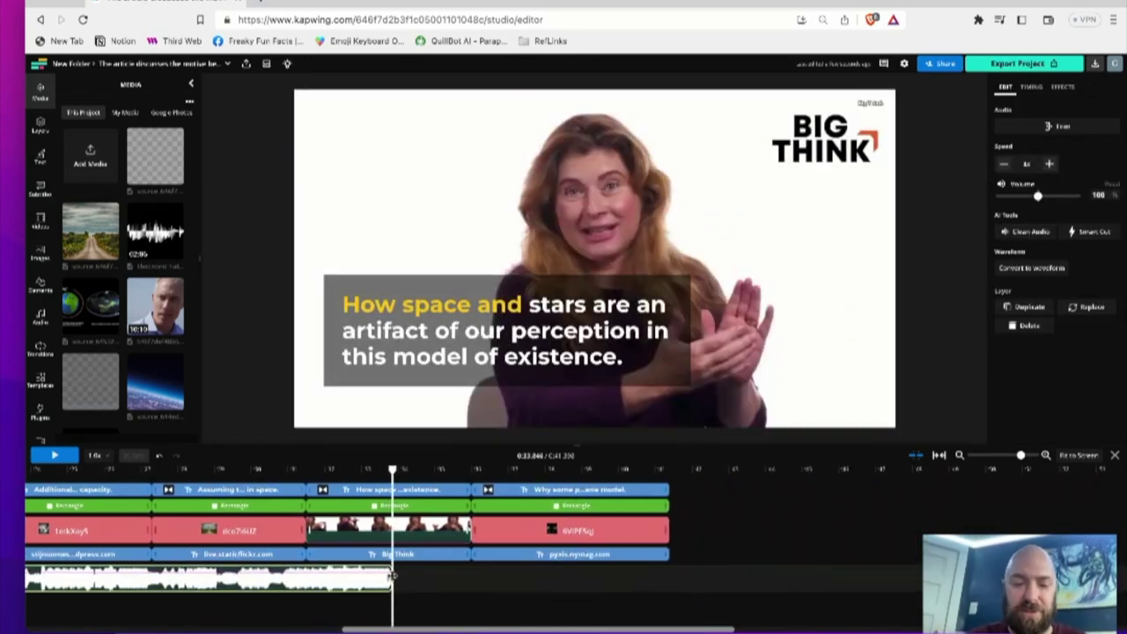
click(662, 595)
drag(388, 579, 665, 578)
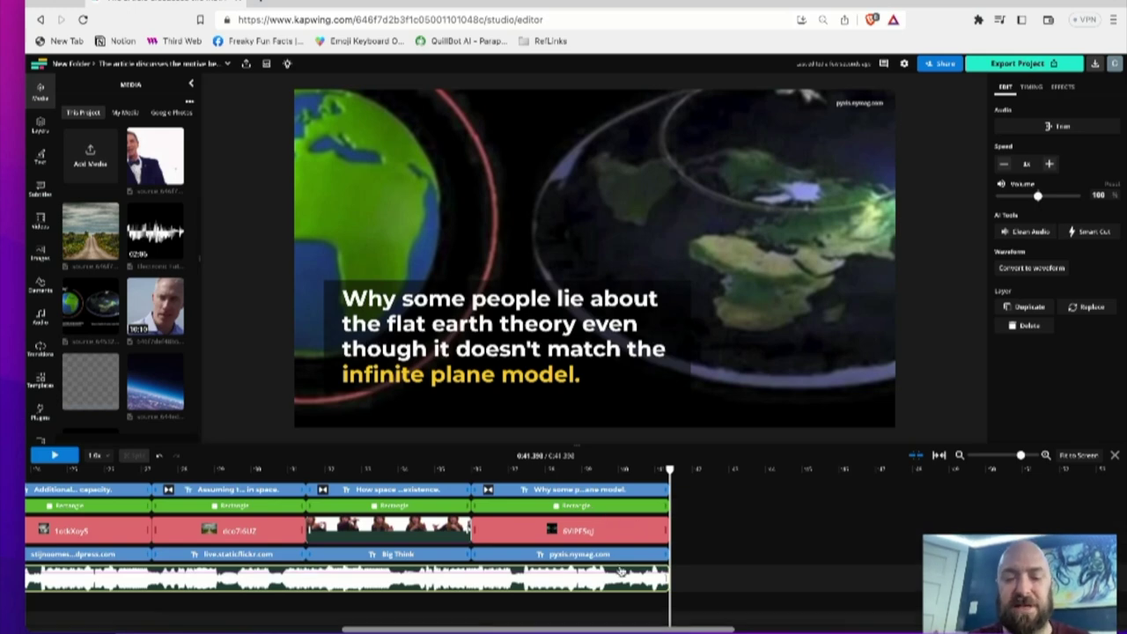
- Play through the extended project to check it, then reopen the Document to Video generator
scroll(640, 528, right, 2)
scroll(485, 521, left, 20)
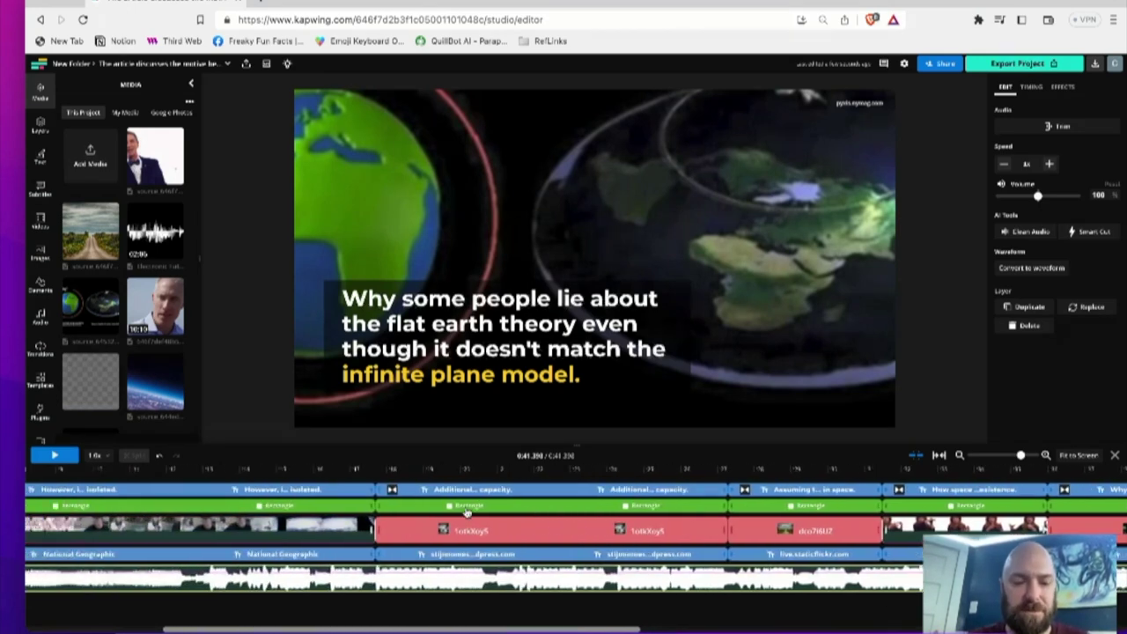
click(384, 467)
key(space)
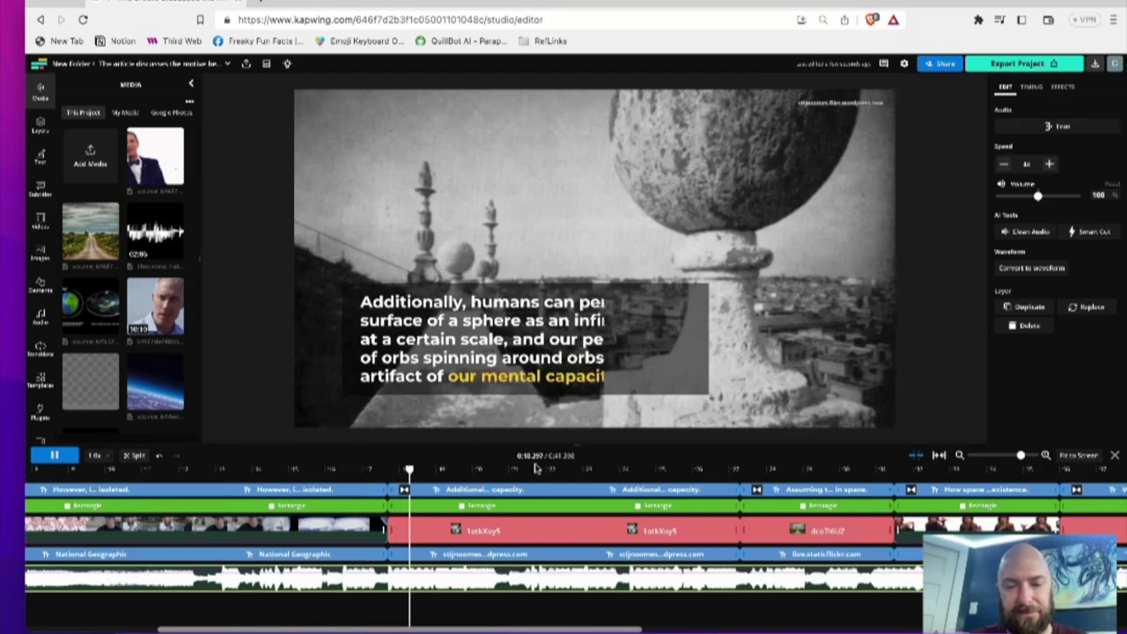
click(704, 468)
scroll(528, 581, right, 10)
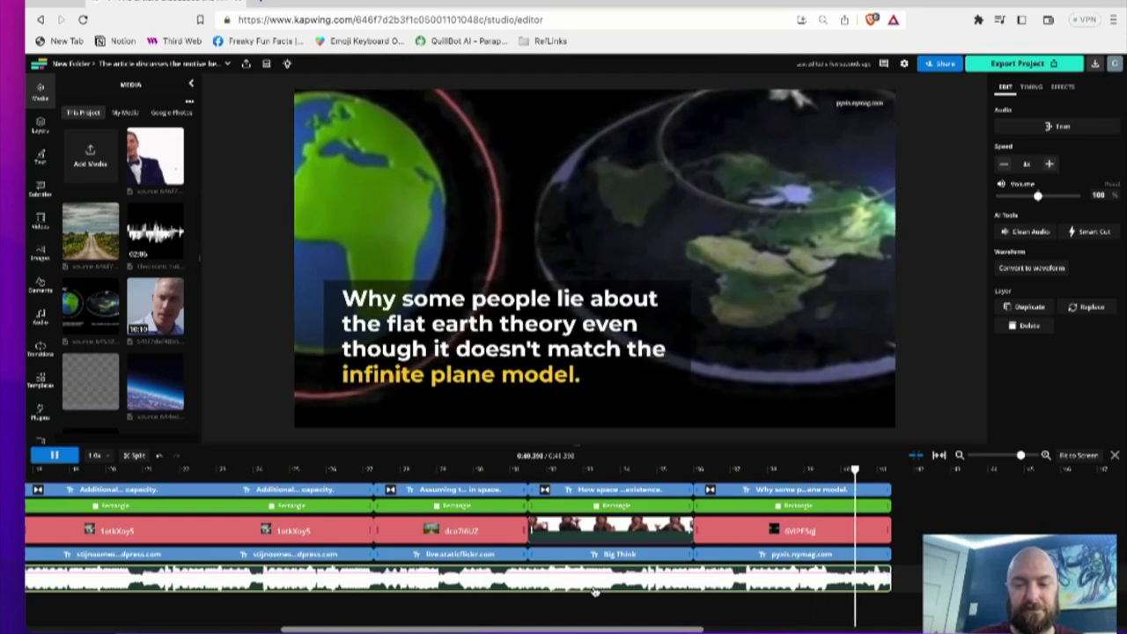
key(space)
scroll(700, 581, right, 5)
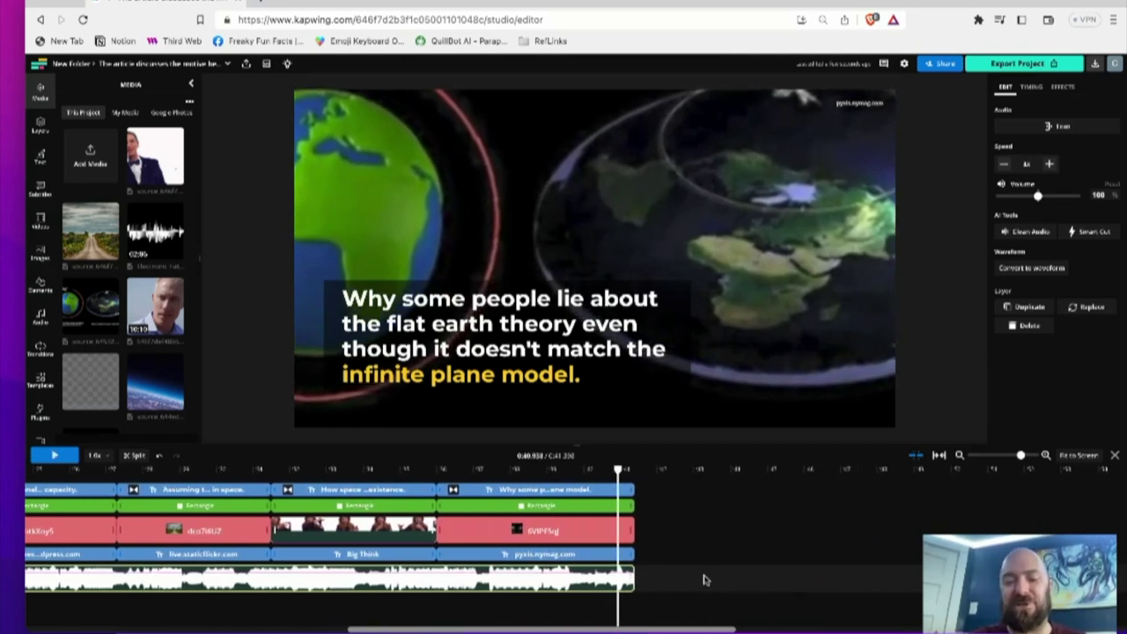
click(649, 471)
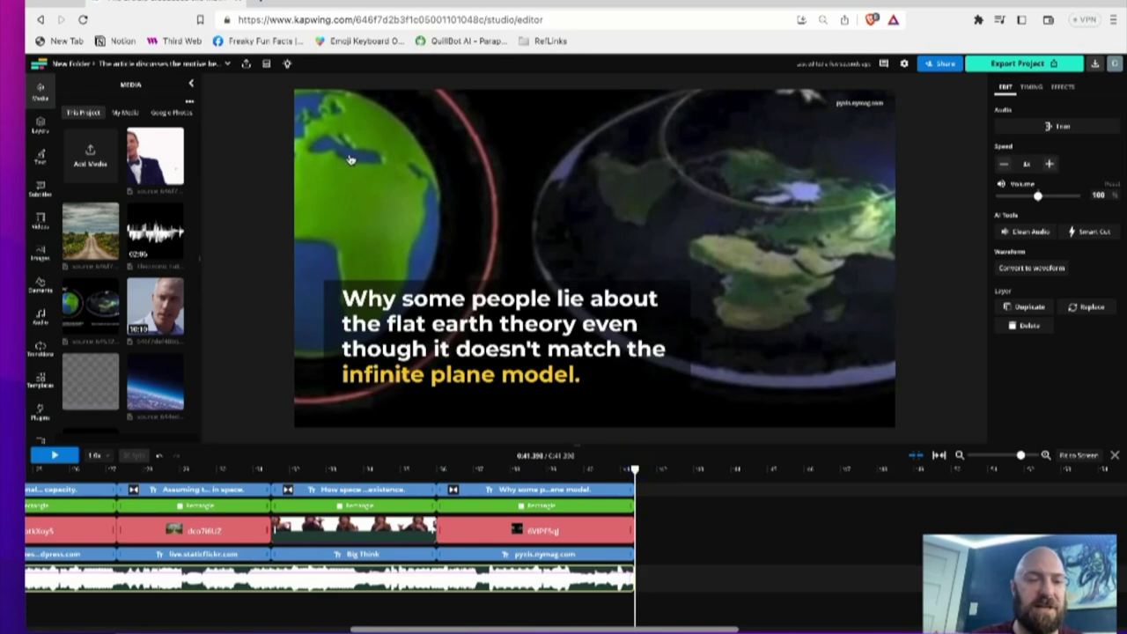
click(286, 66)
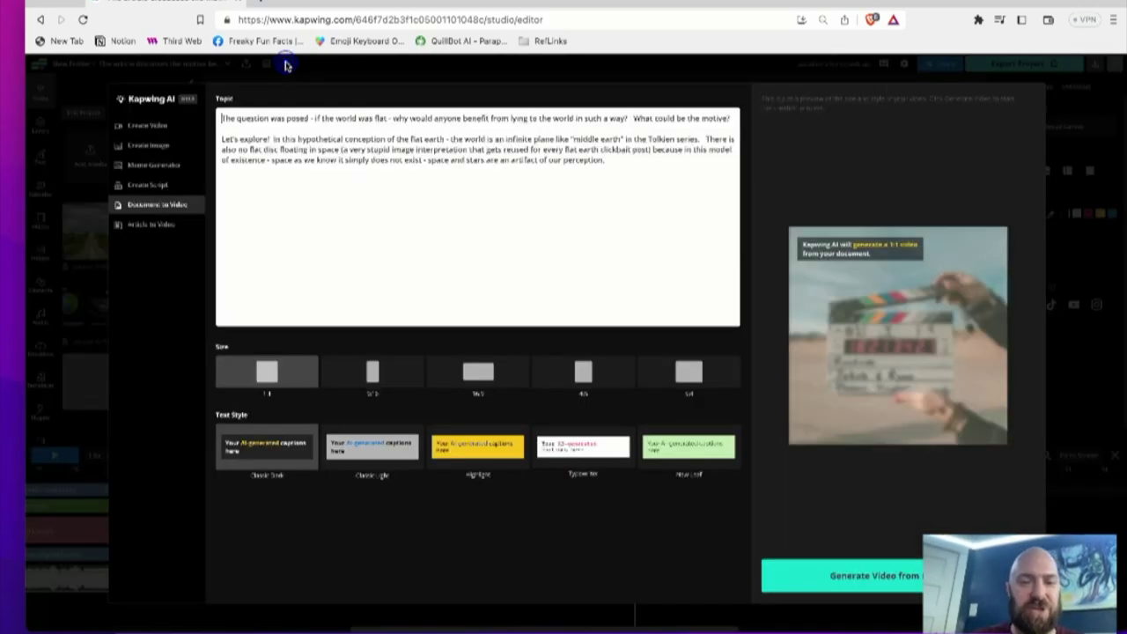
- Paste the ice-wall paragraphs over the old topic, choose 16:9 and generate the video
click(427, 205)
key(super+a)
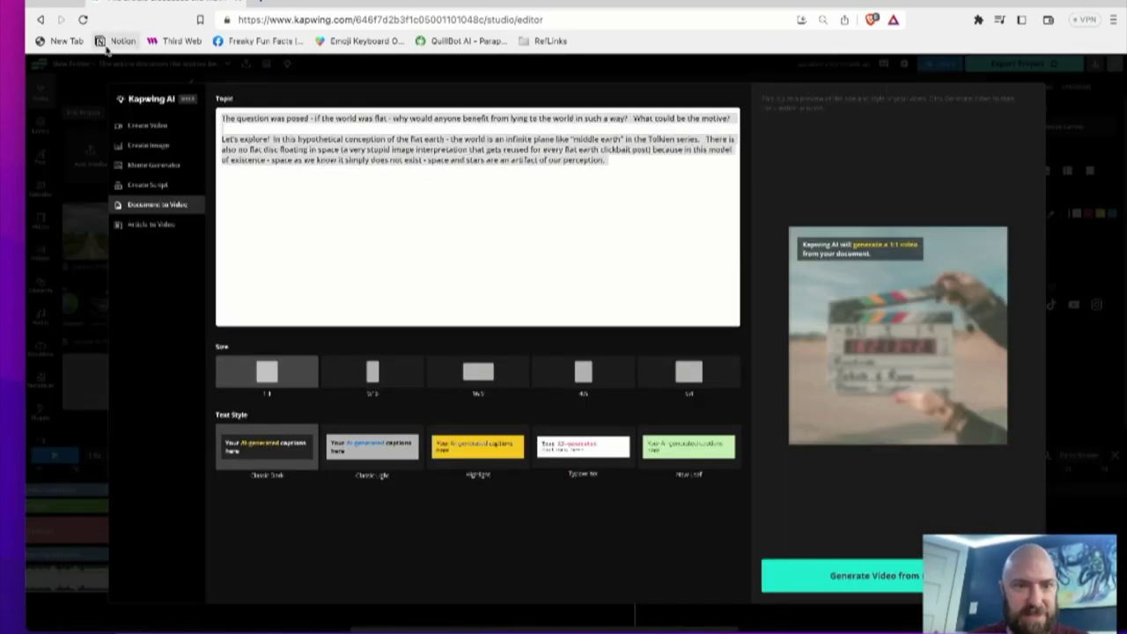
key(super+v)
click(480, 374)
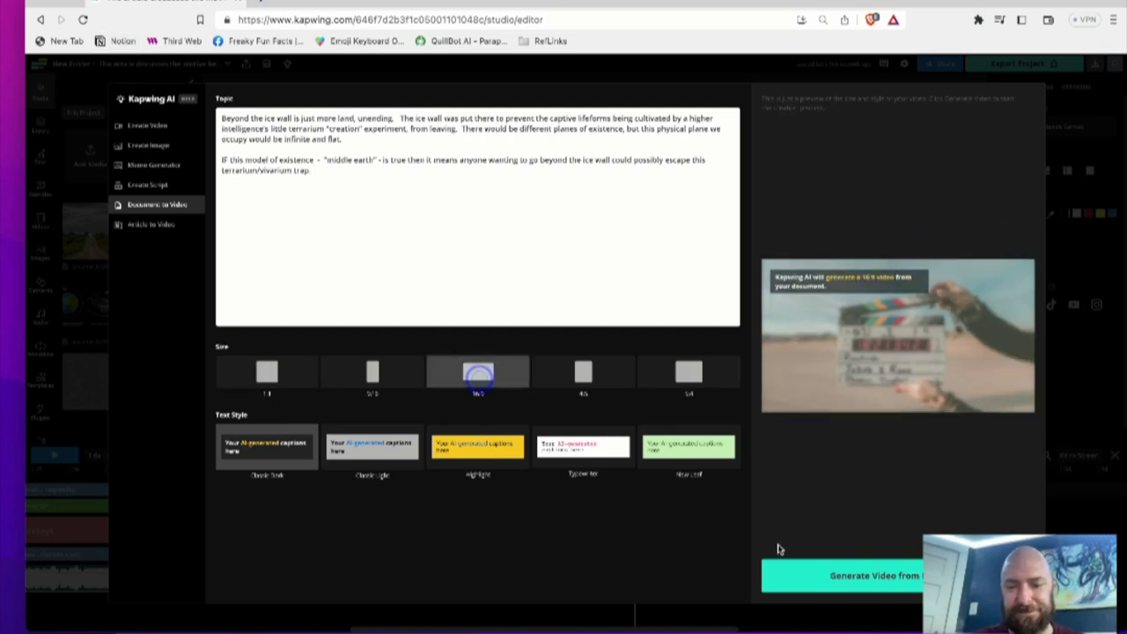
click(801, 578)
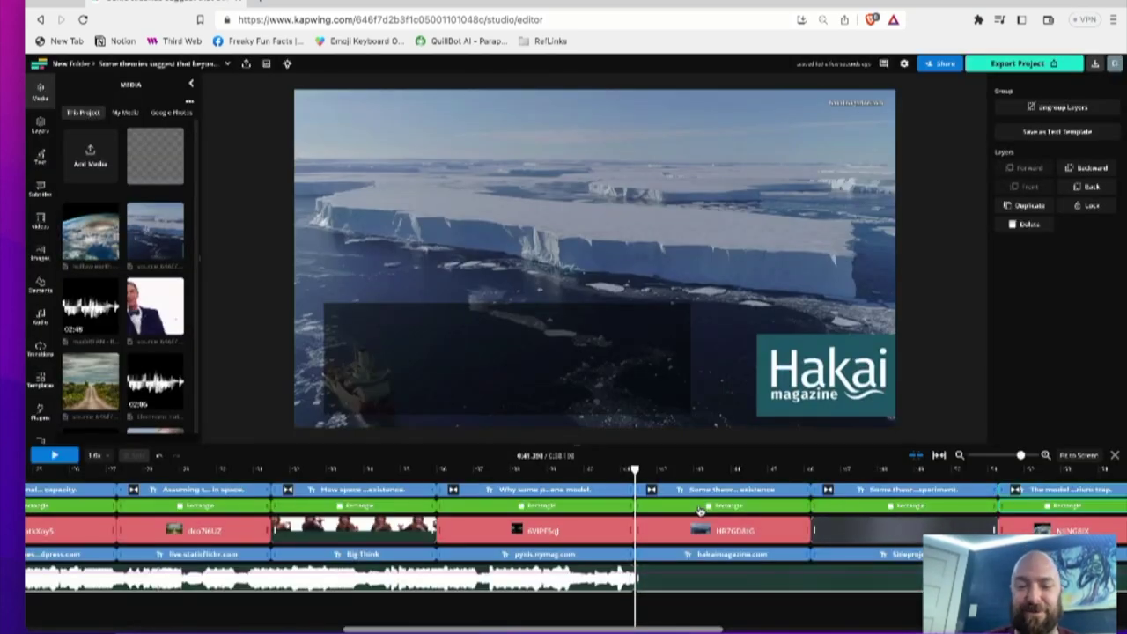
- Play through the newly appended ice-wall clips to review them
key(space)
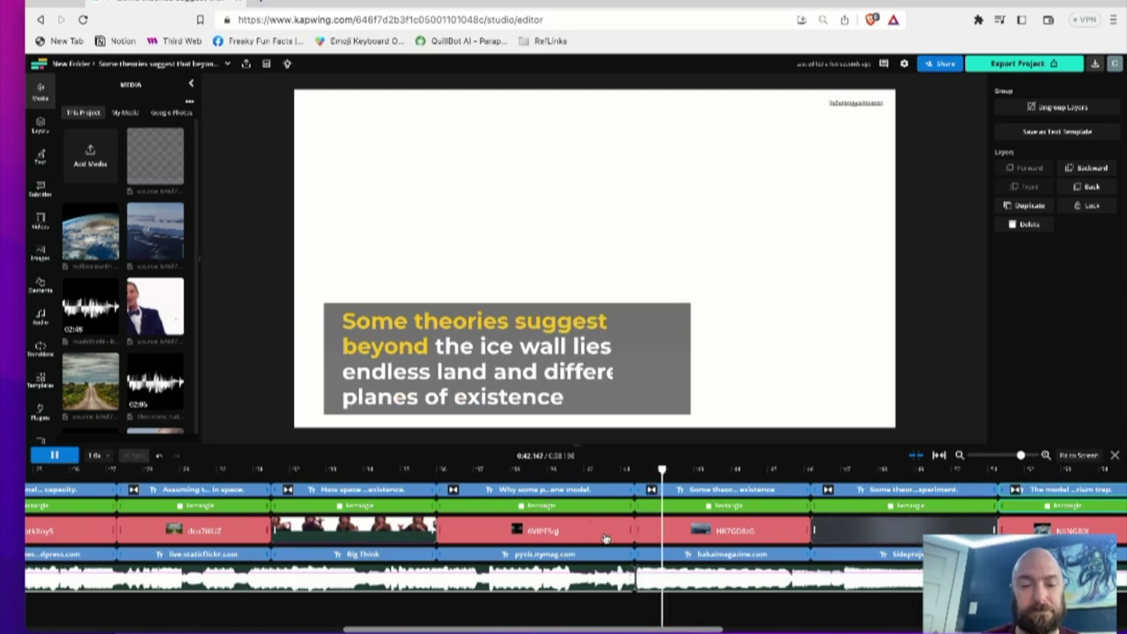
key(space)
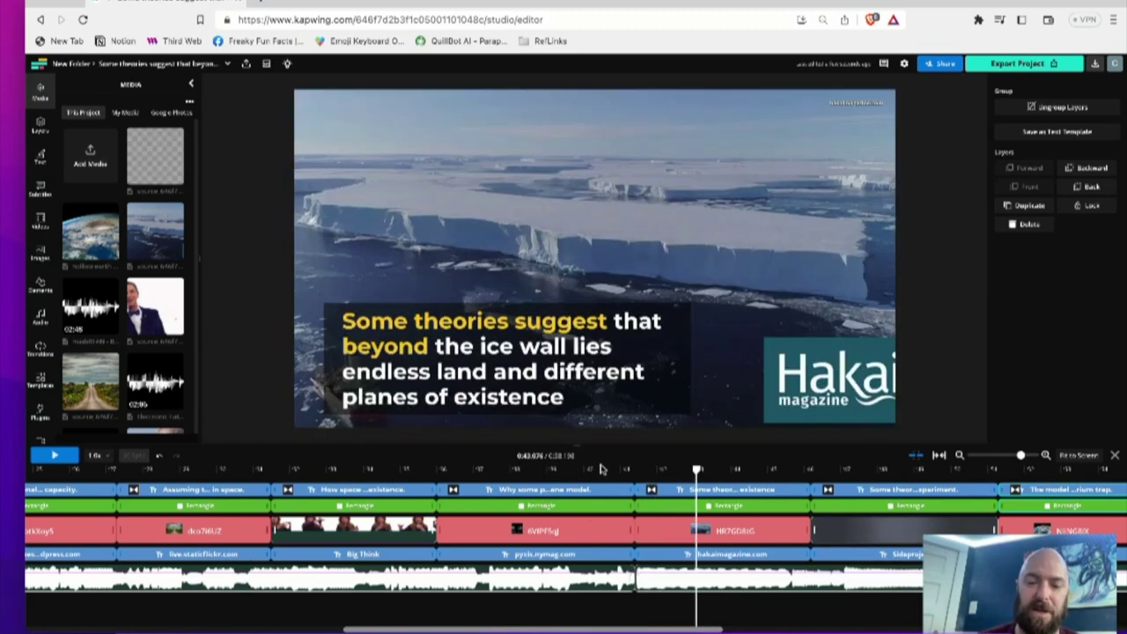
click(611, 471)
key(space)
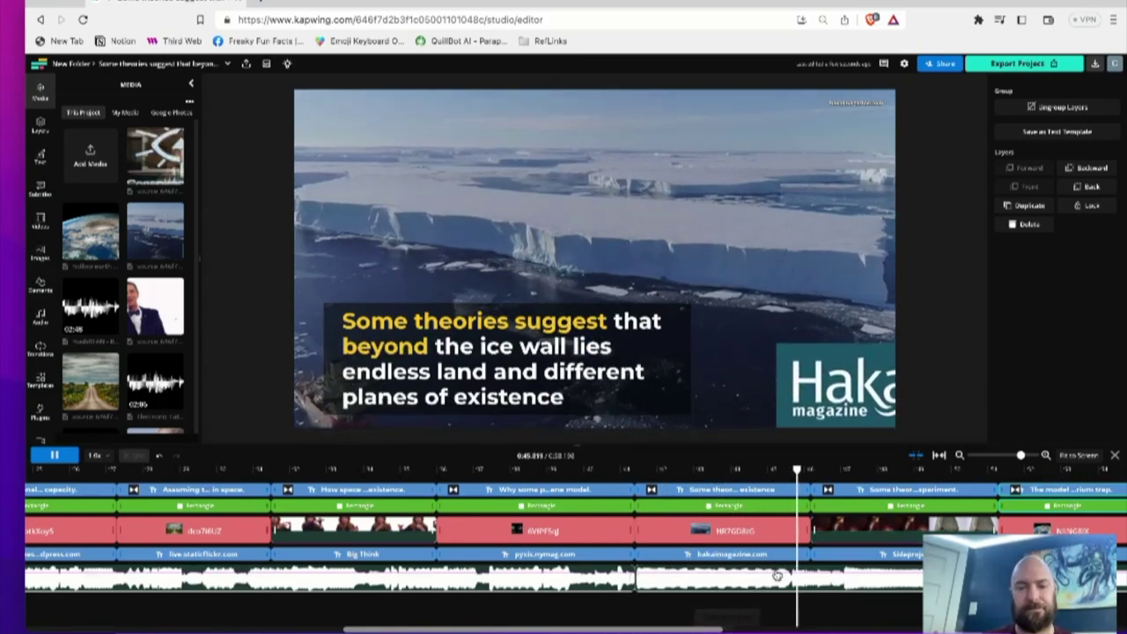
scroll(776, 574, right, 3)
scroll(777, 574, right, 3)
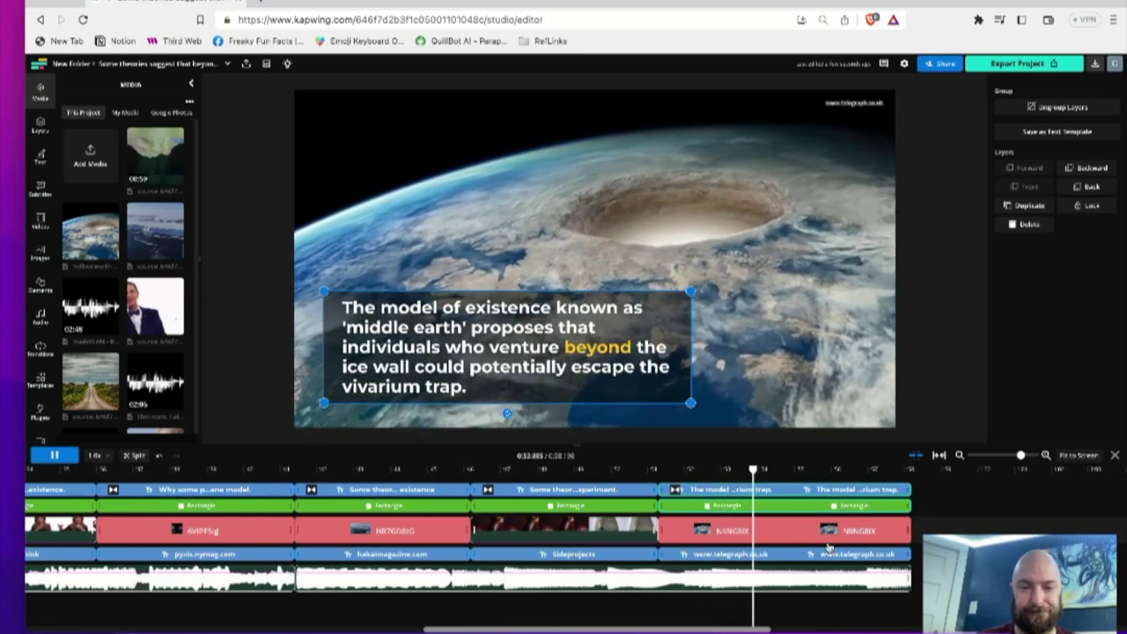
scroll(719, 603, right, 5)
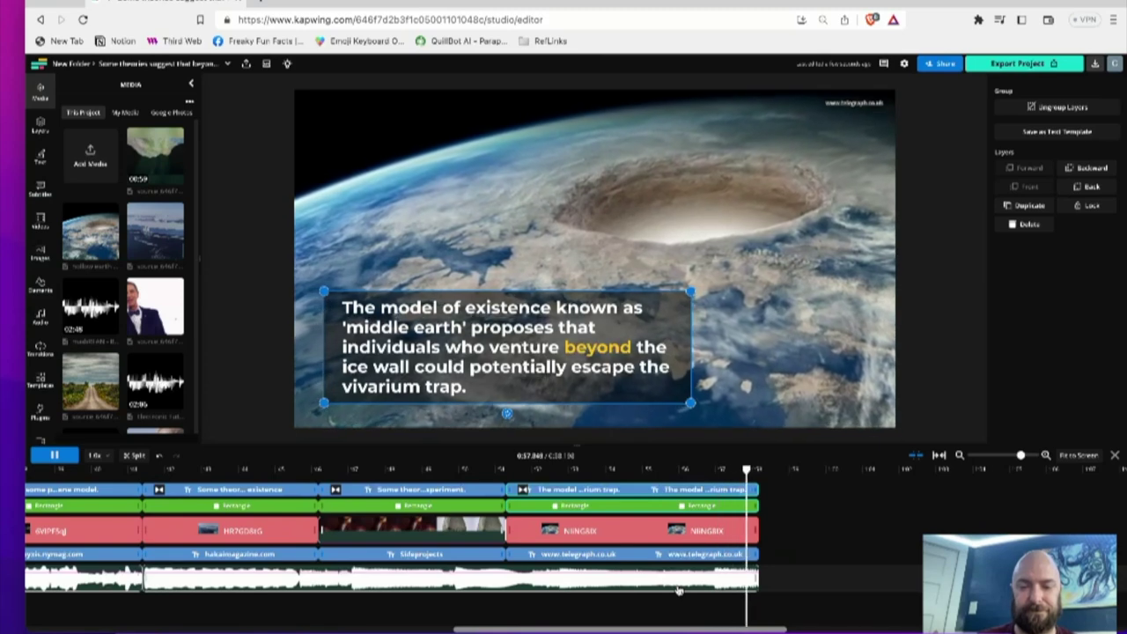
key(space)
scroll(833, 574, right, 10)
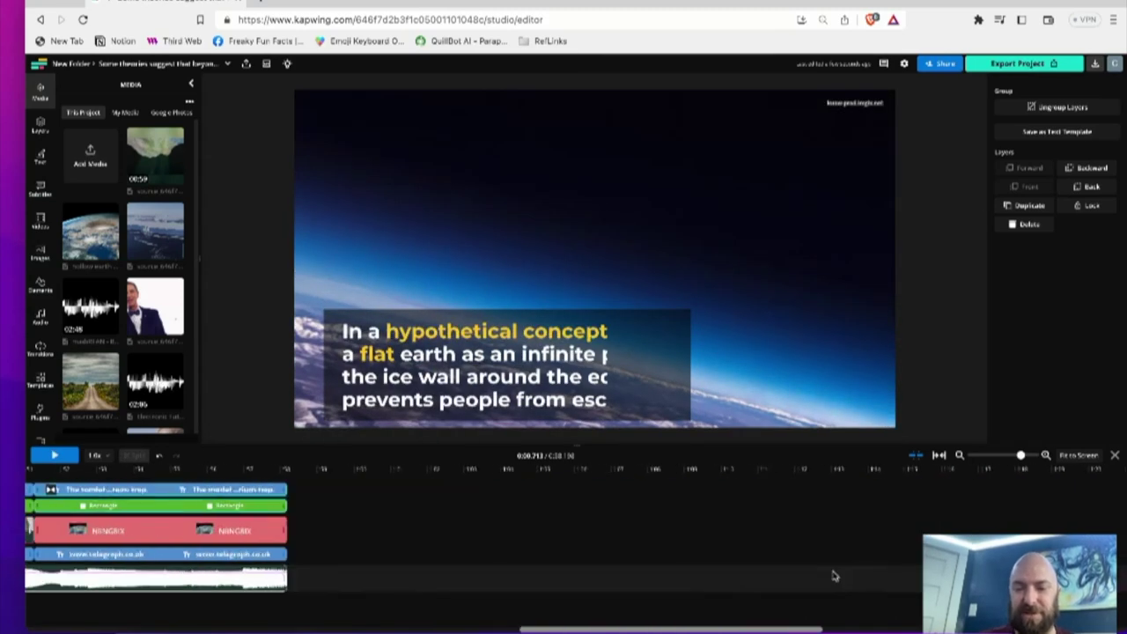
scroll(569, 535, left, 8)
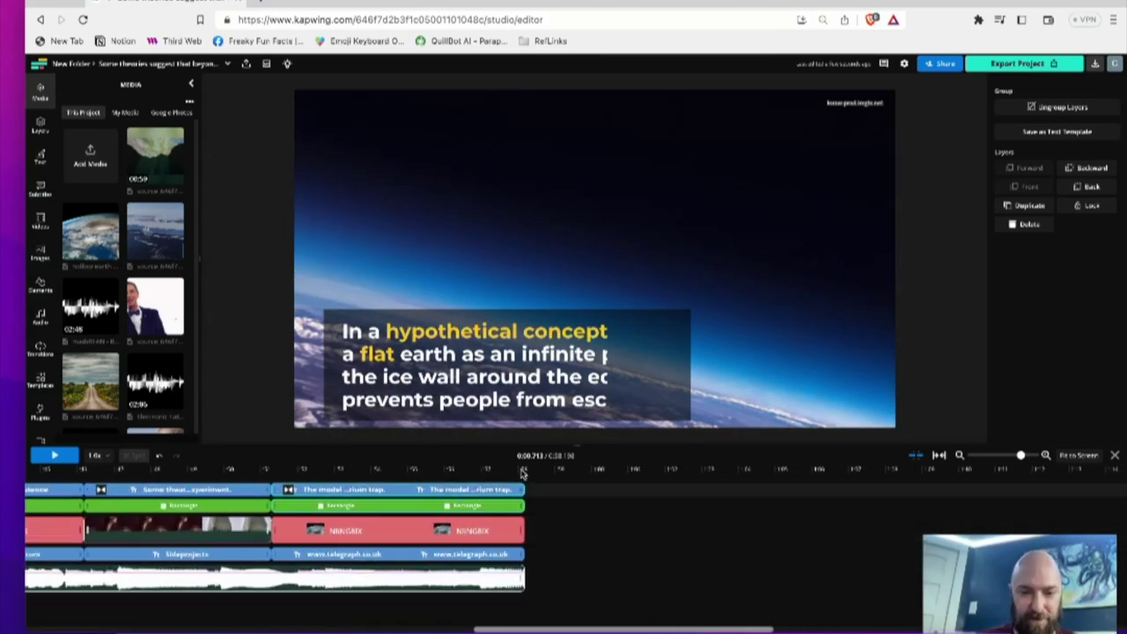
- Jump to the last scene and open Document to Video with the old topic selected
click(523, 474)
mouse_move(558, 625)
click(612, 509)
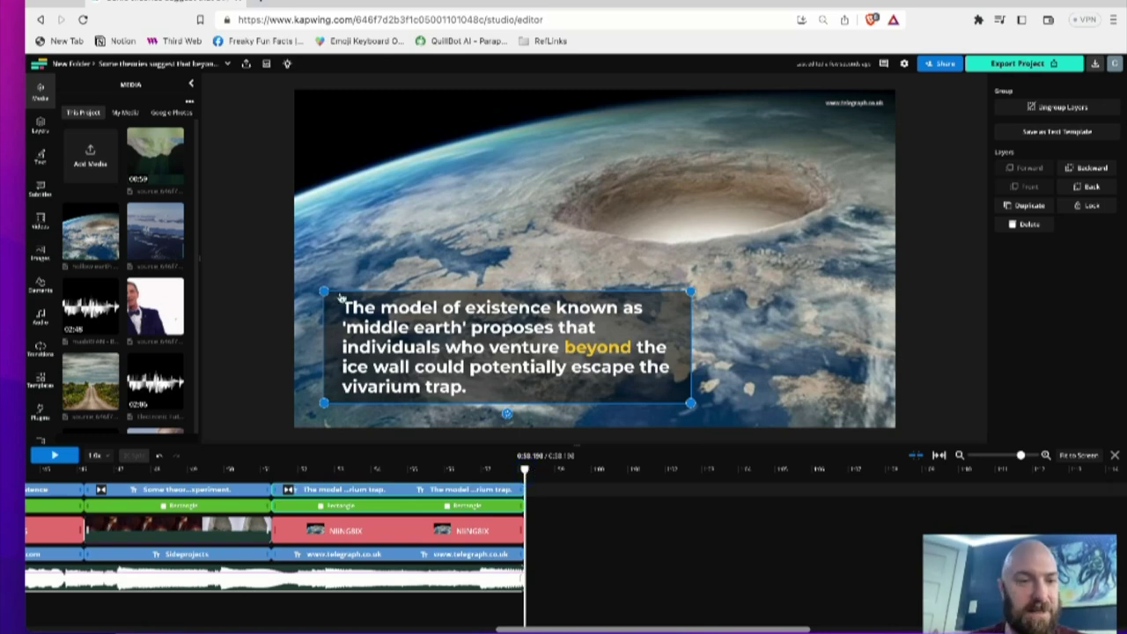
click(288, 65)
key(ctrl+a)
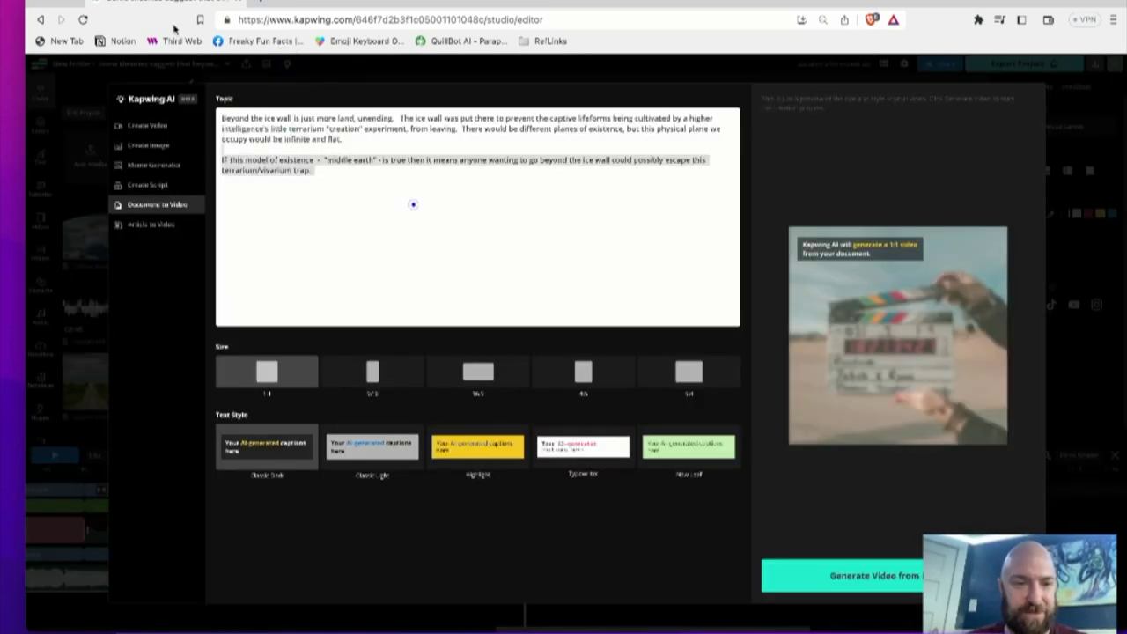
- Paste the infinite-planes passage as the topic, choose 16:9 and generate the video
text(But if you could convince everyone that we are a globe in the middle of infinite space, then we no longer have the desire to go outside the bounds because we are mentally trapped within a mere concept.  Without a spaceship nobody escapes the globe floating in dark space.  We are isolated, alone, and.... that's it.  But if we're on infinite plane.... and what is beyond the ice wall is just more land..... more kingdoms, more life, more earth.  well....  That's about it.  The only appropriate flat earth description you have likely ever read in your life that will make any sense.  Hypothetical sense, of course.  This is coming from an occultist perspective.)
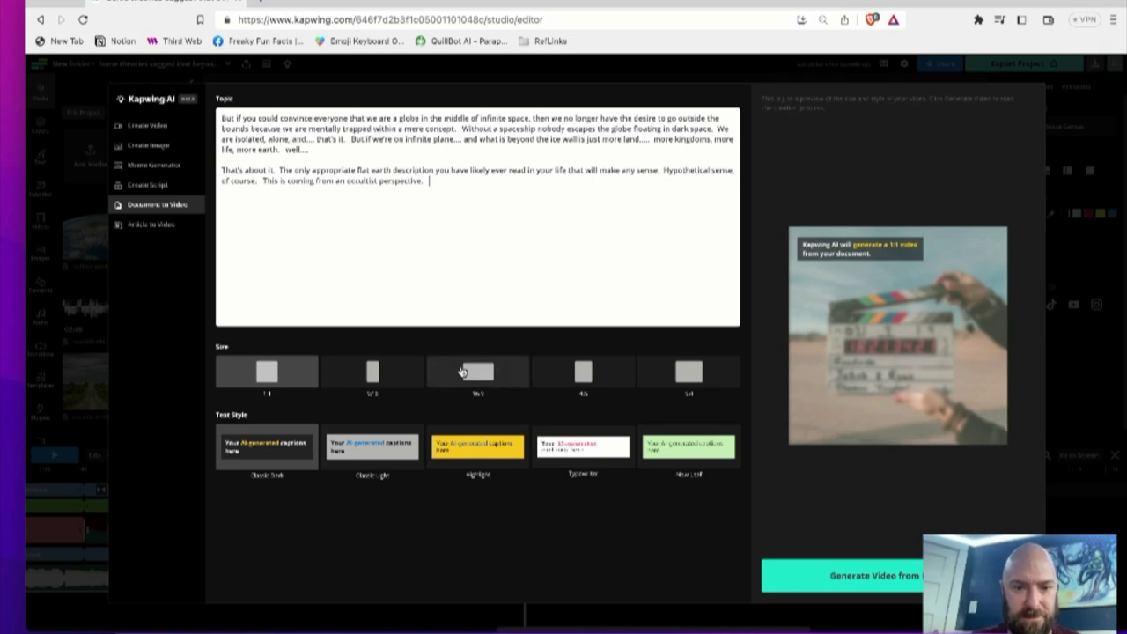
click(462, 373)
click(854, 577)
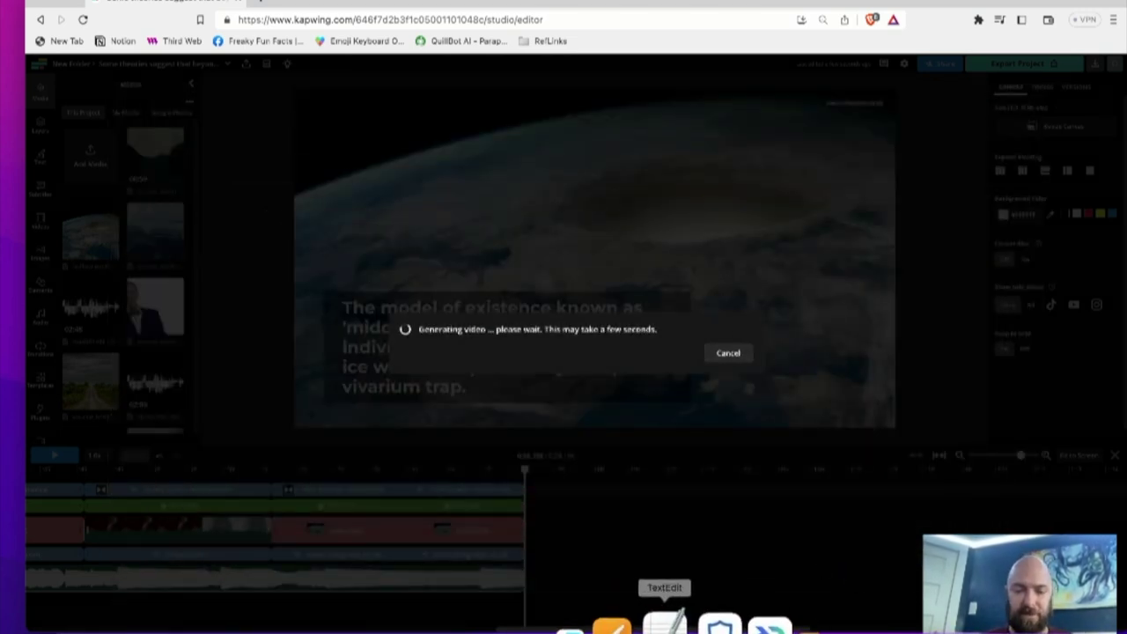
click(667, 619)
scroll(137, 157, down, 5)
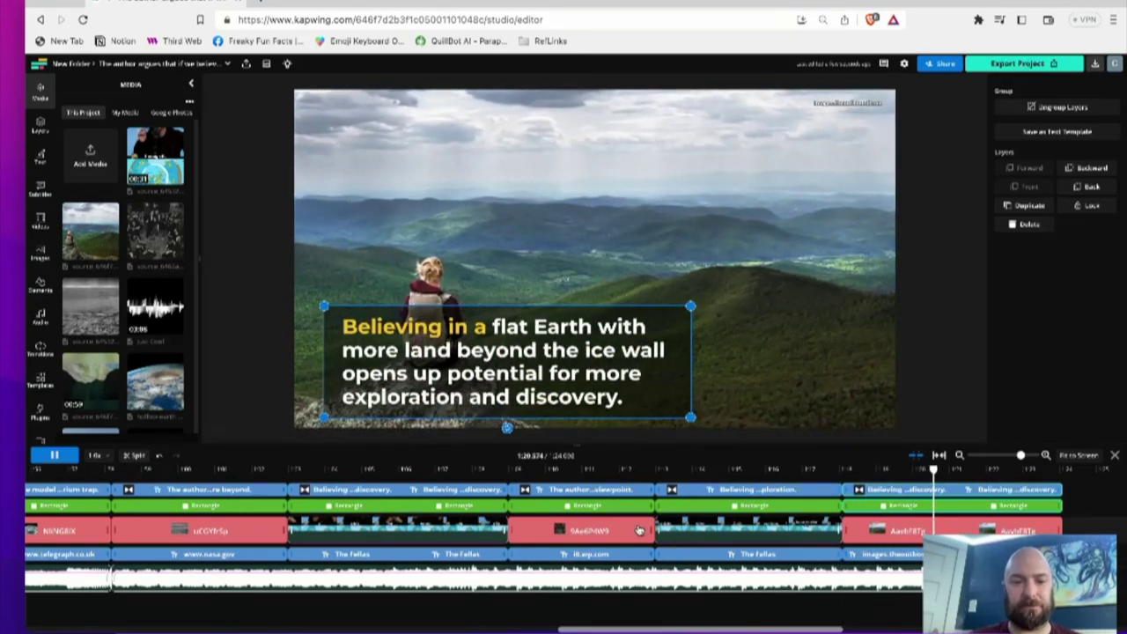
- Move to the project end and reopen Document to Video with the old topic selected
scroll(698, 525, right, 5)
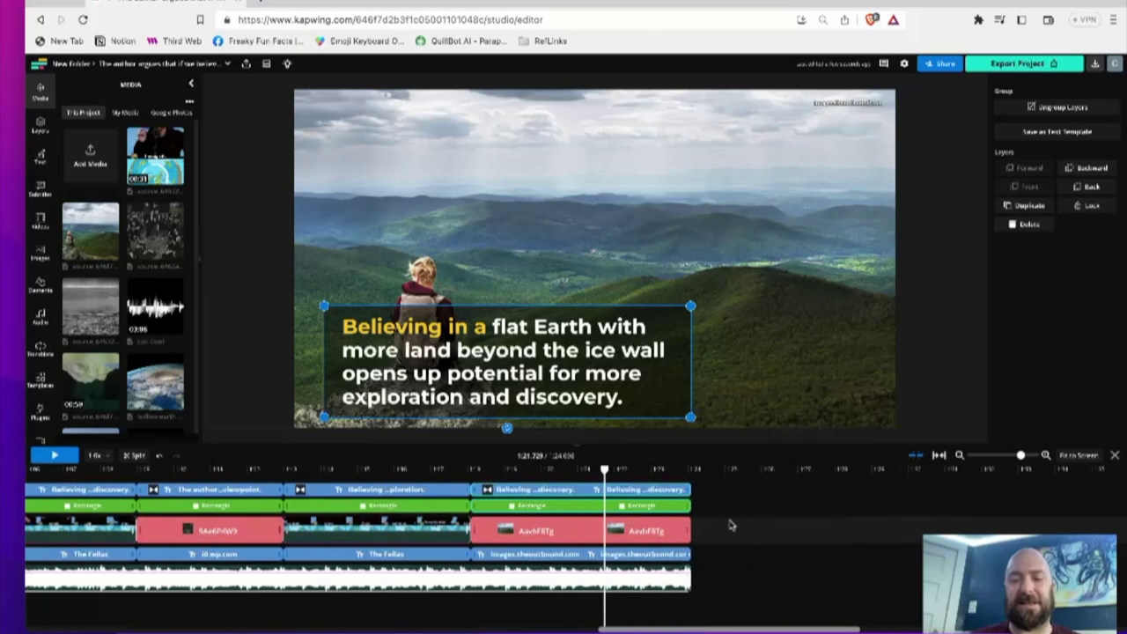
click(672, 471)
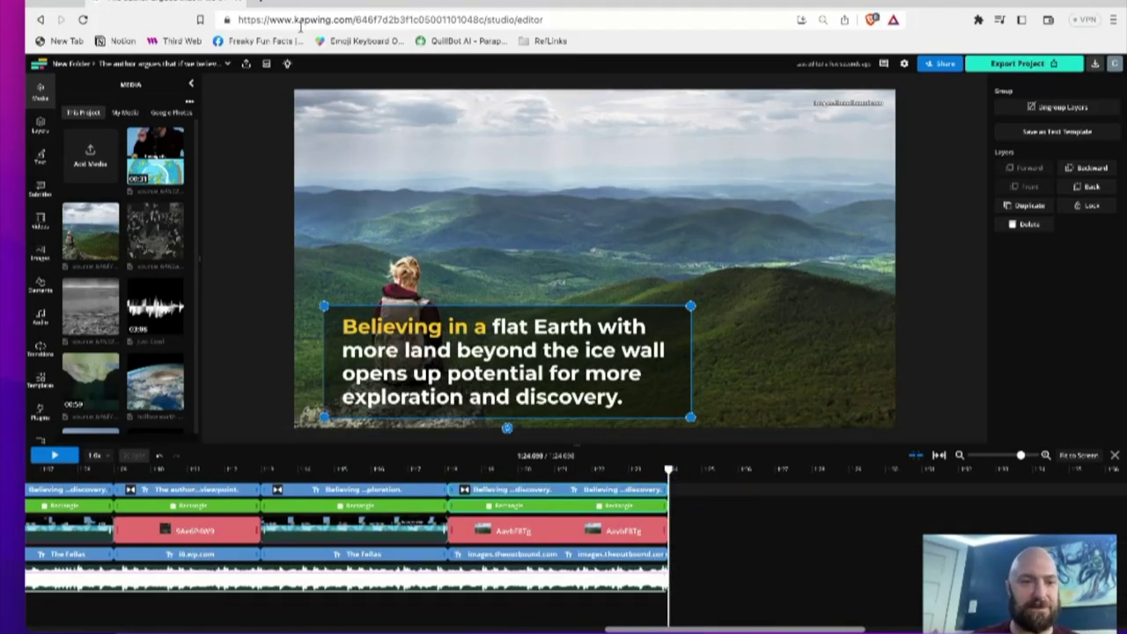
click(286, 64)
click(433, 221)
key(ctrl+a)
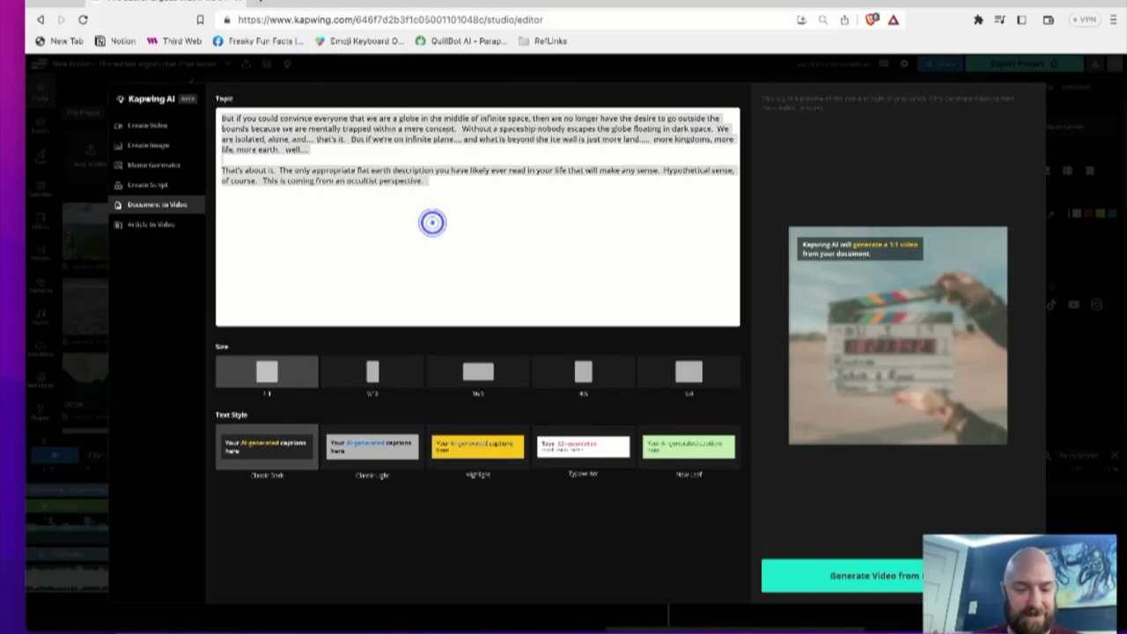
- Paste the animal-perception-to-octopi passage as the topic and generate it at 16:9
text(Now let's move into how both "flat earth" and sphere earth exist at the same time - and it's a matter of dimension of scale.  Humans have the ability to project into the fourth dimension.  We can perceive time in the future and in the past and conceptualize somewhat spacially this way.   The reason we can perceive the globe at all is that we have the consciousness to make the tools to do so.)
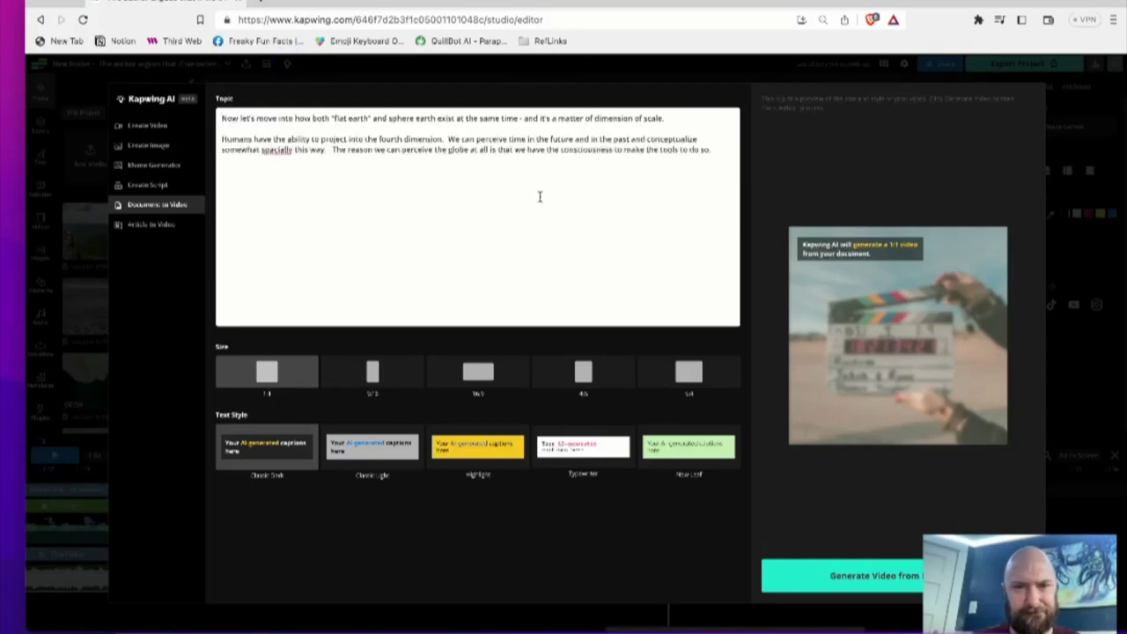
key(super+Tab)
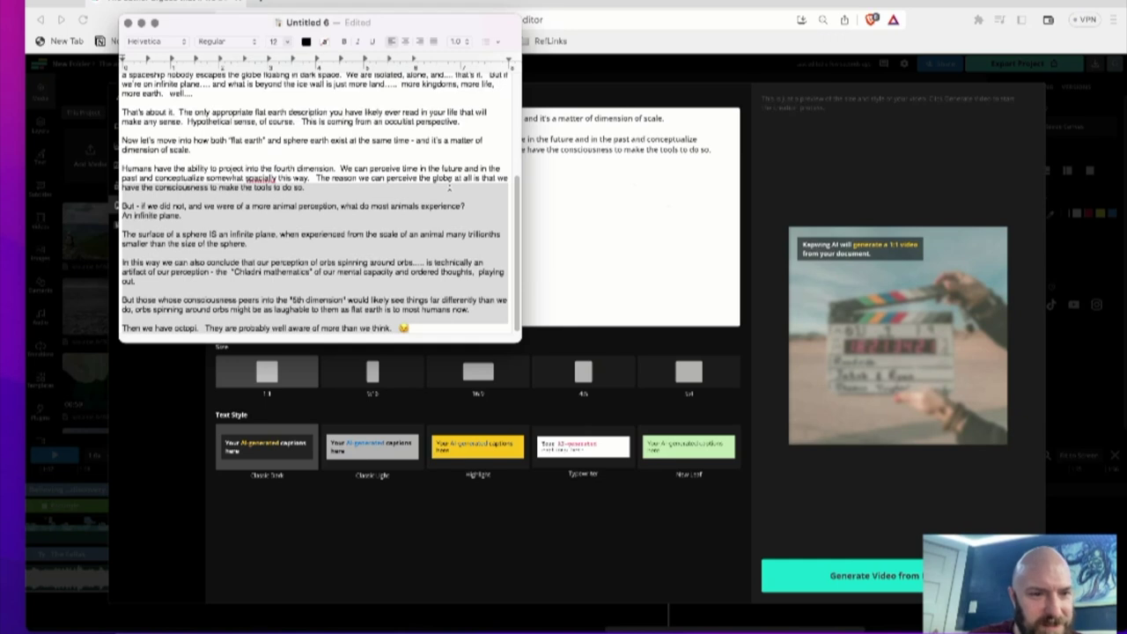
click(215, 169)
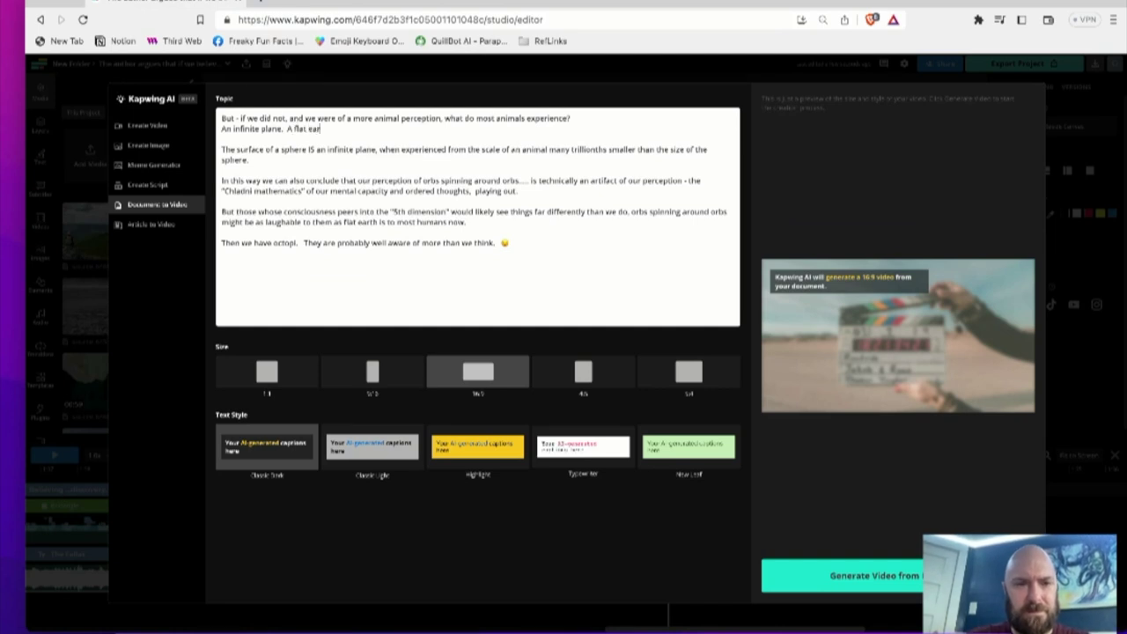
click(581, 121)
key(Return)
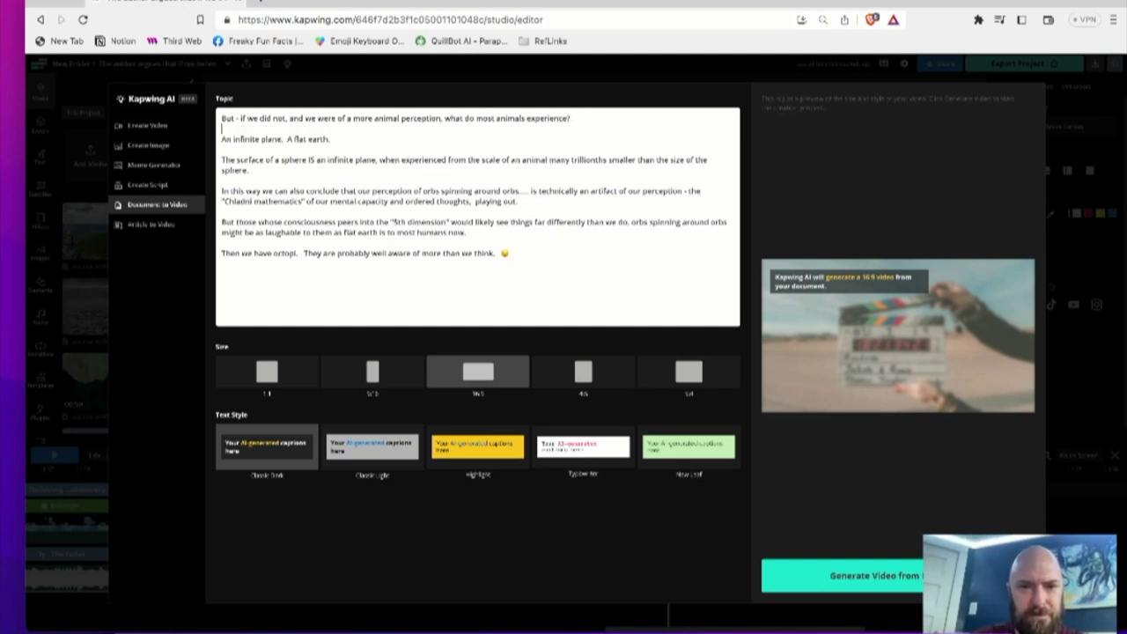
click(490, 357)
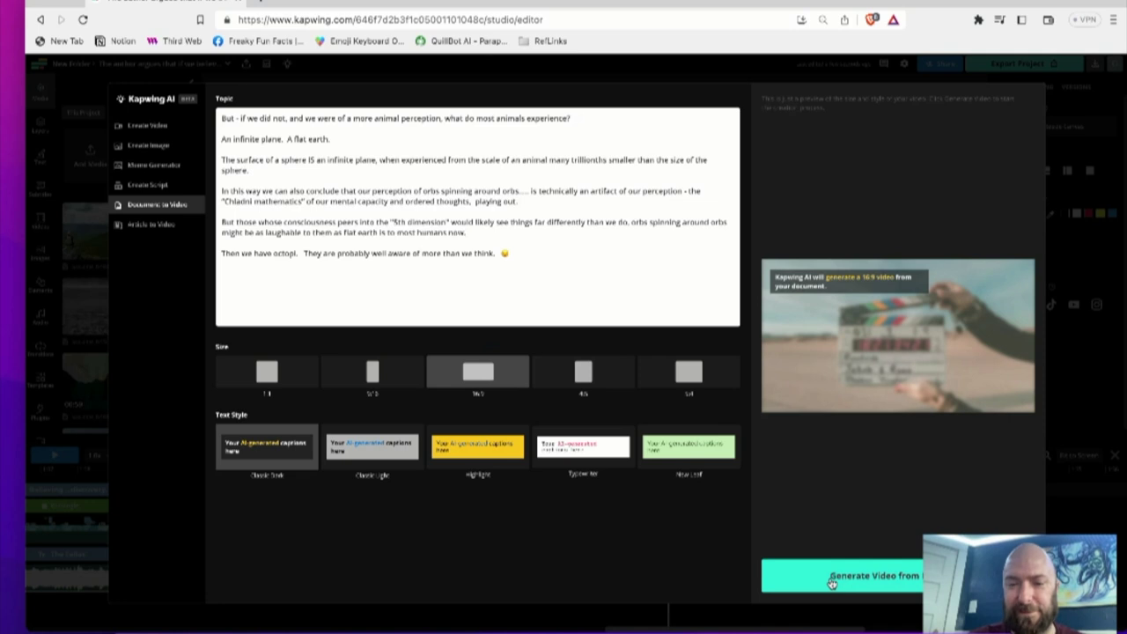
click(828, 581)
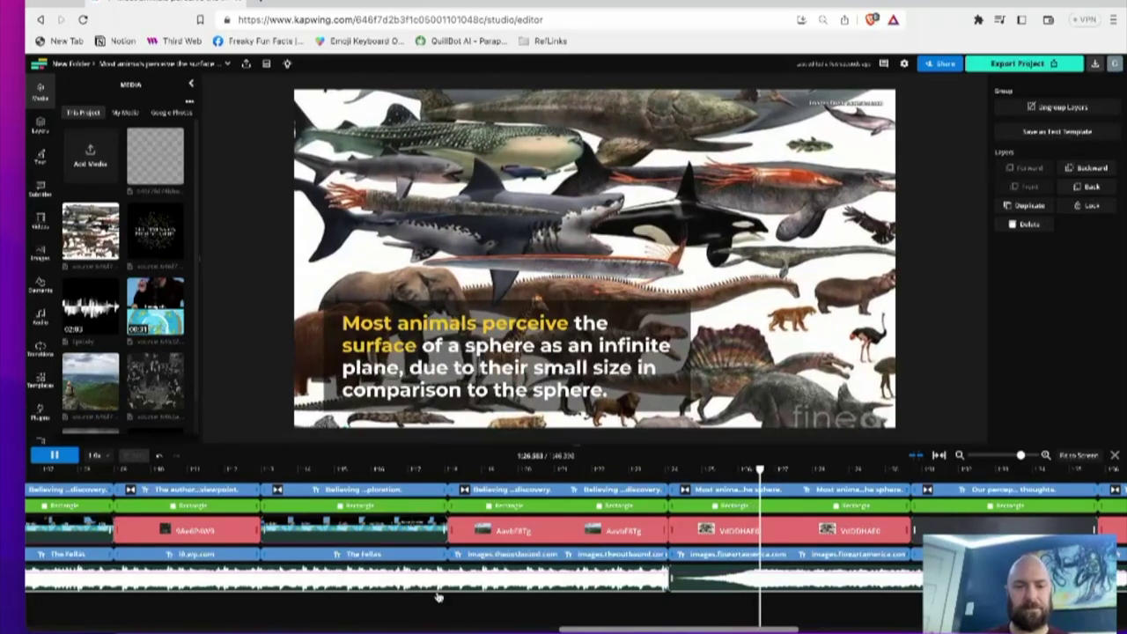
- Play the new clips through the octopi caption, then return to the 5th Dimension Photography slide
scroll(541, 572, right, 2)
scroll(541, 572, right, 6)
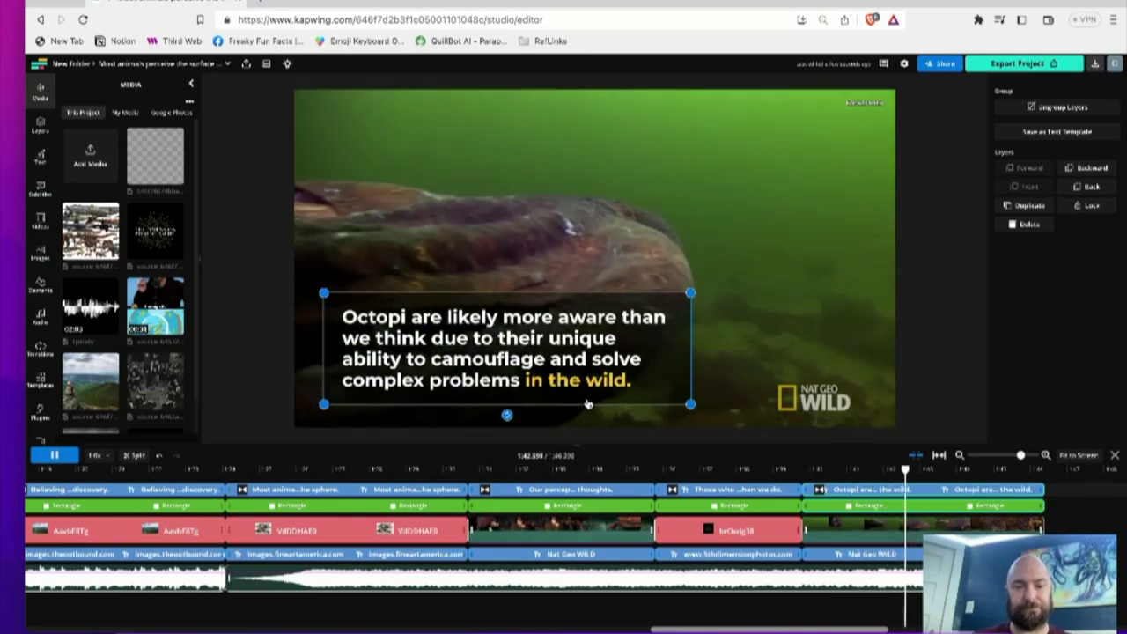
key(space)
click(795, 469)
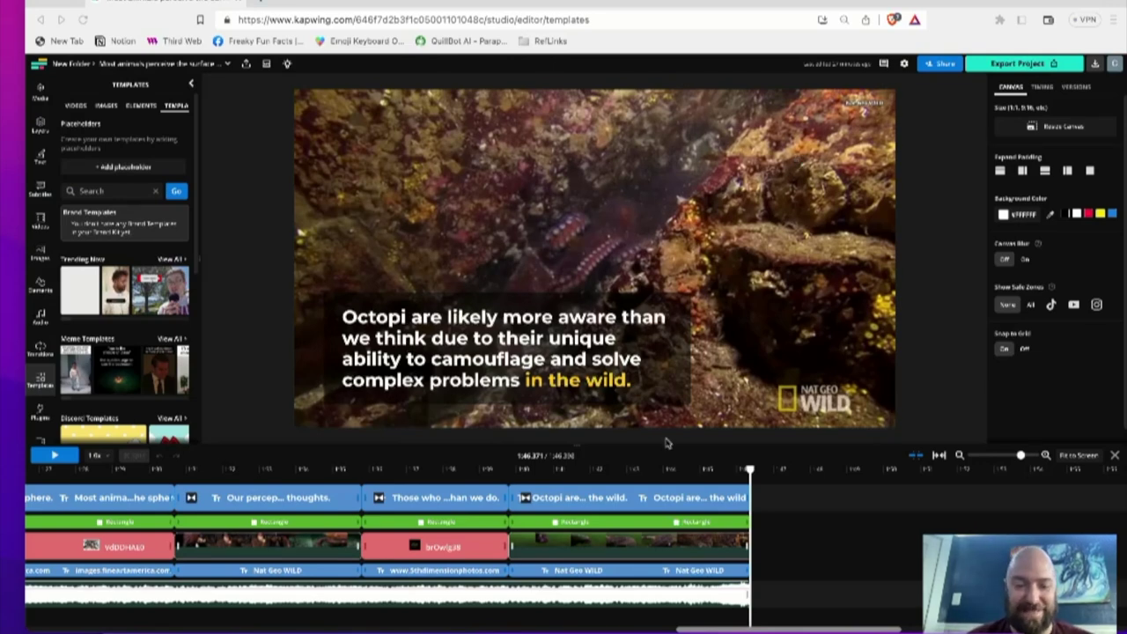
- Scrub the timeline back past the orbs slide to the opening Earth-from-space flat-earth scene
click(450, 471)
click(258, 468)
scroll(371, 507, left, 10)
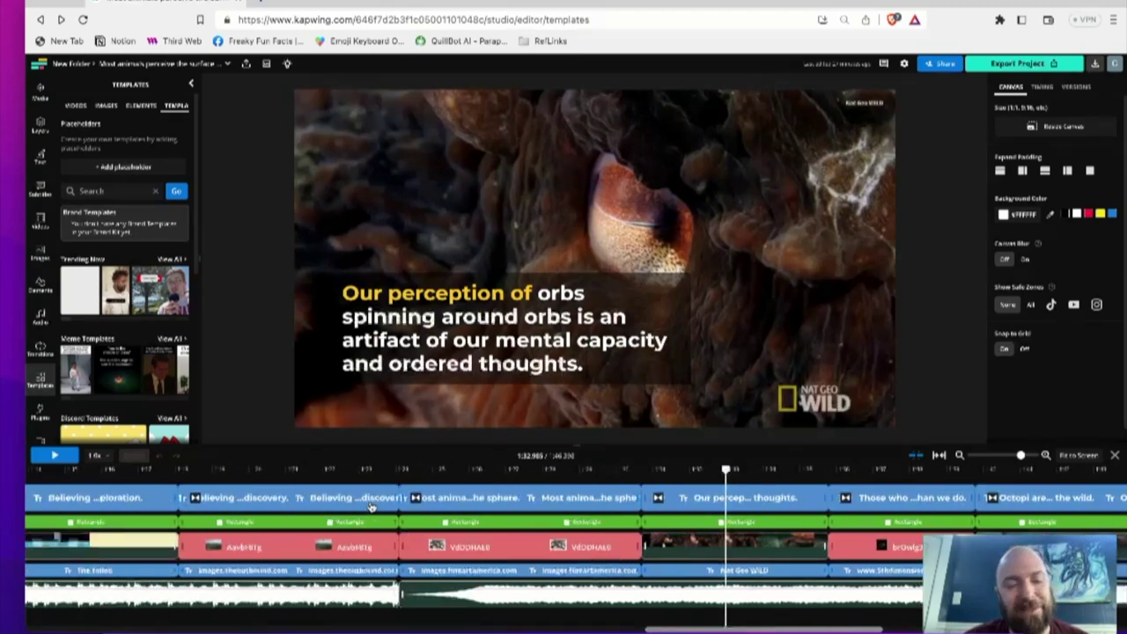
scroll(372, 507, left, 10)
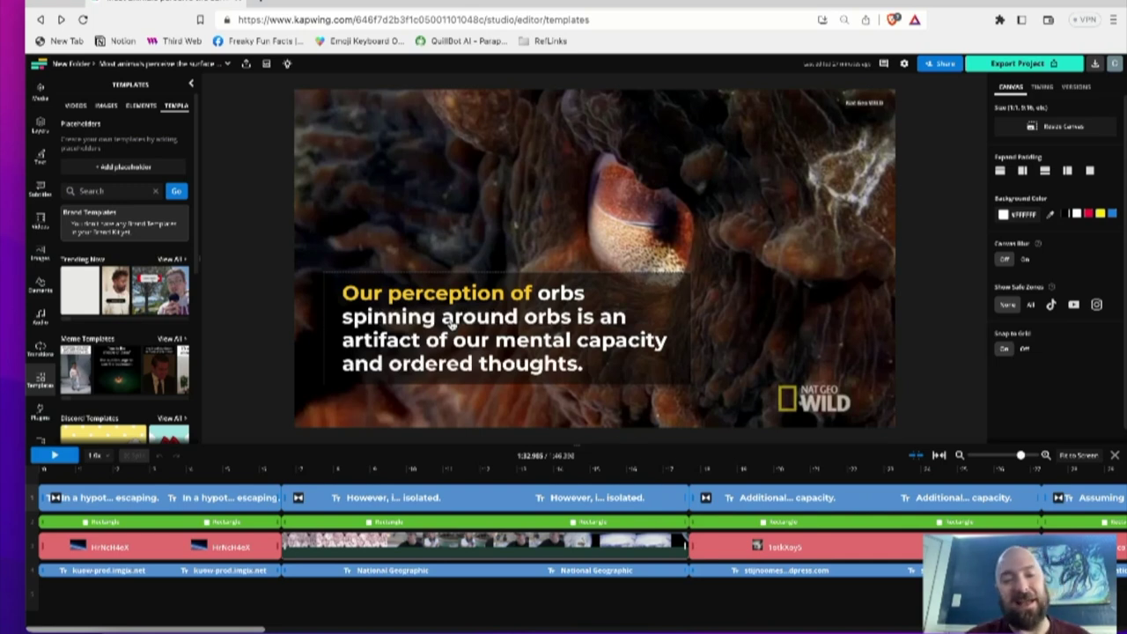
click(483, 166)
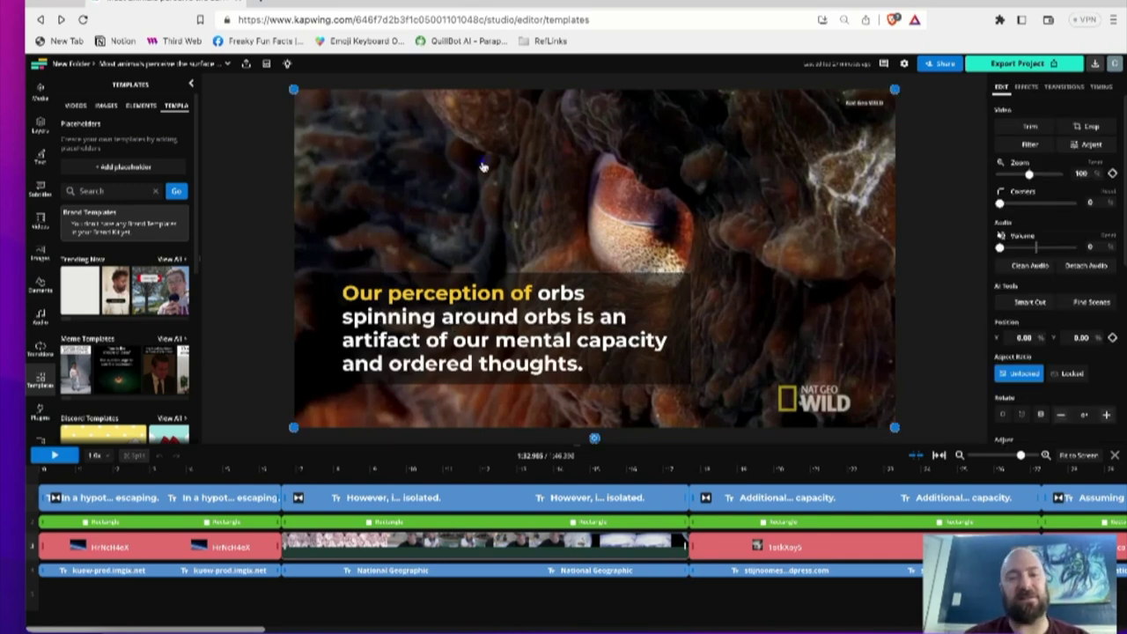
click(403, 467)
click(209, 469)
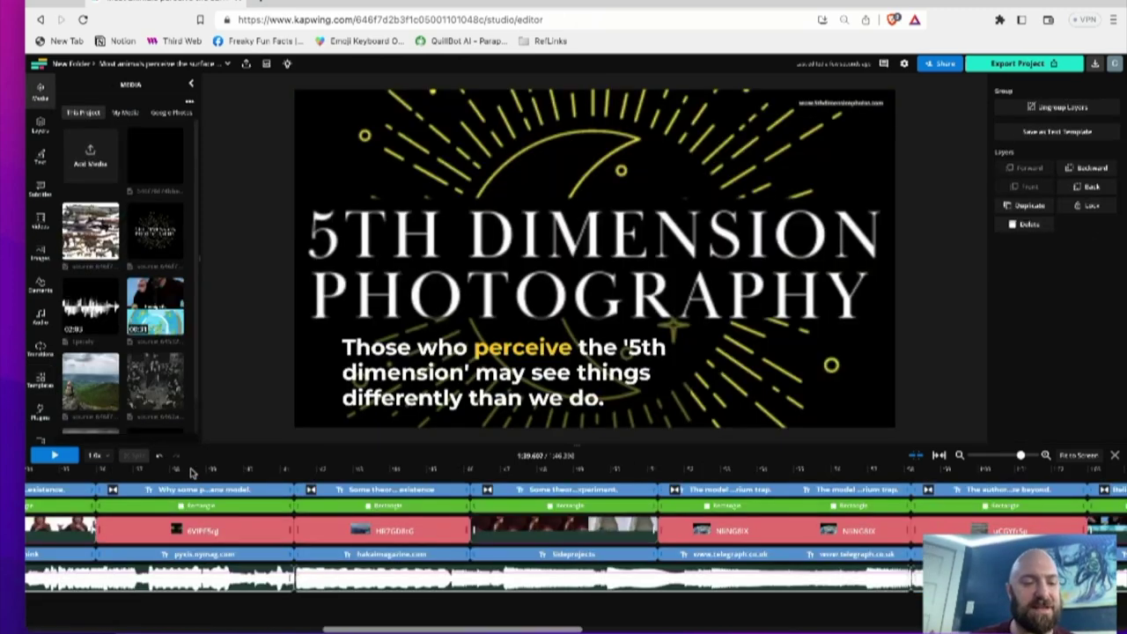
- Replace the flat-earth caption text with 'The motive for the lie might be simple.'
click(174, 469)
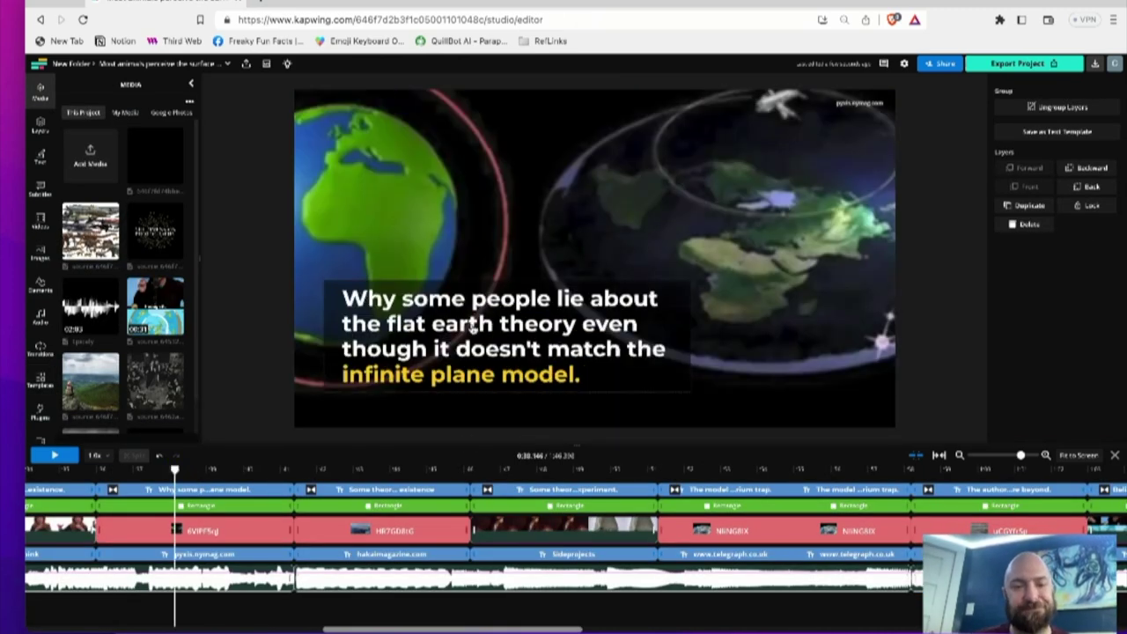
click(500, 343)
click(500, 343)
double_click(568, 323)
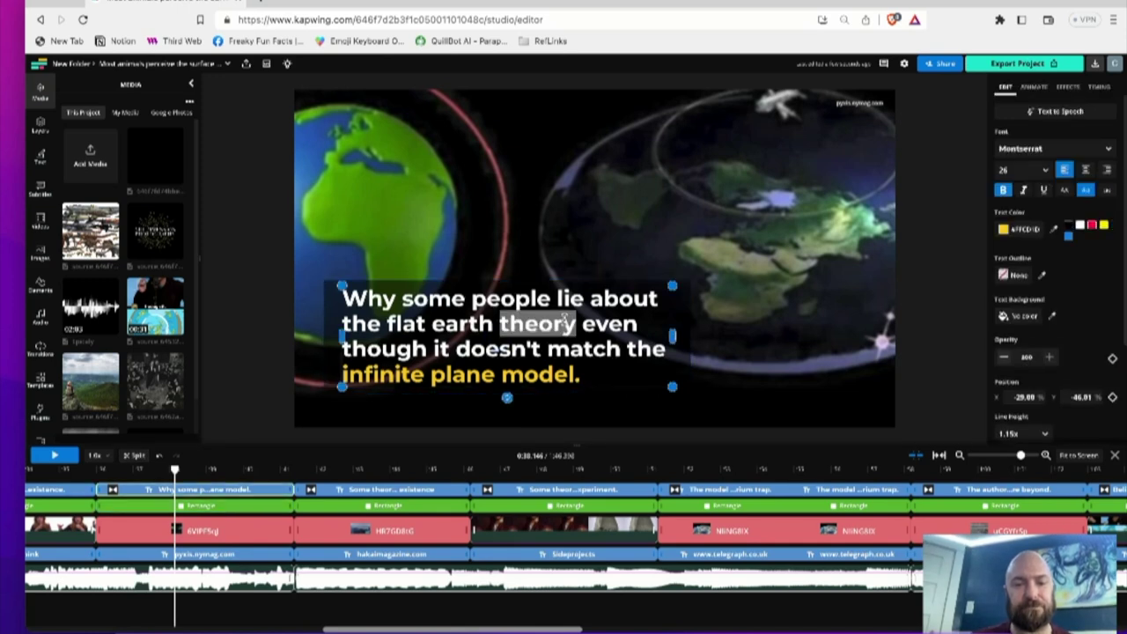
triple_click(568, 323)
click(622, 348)
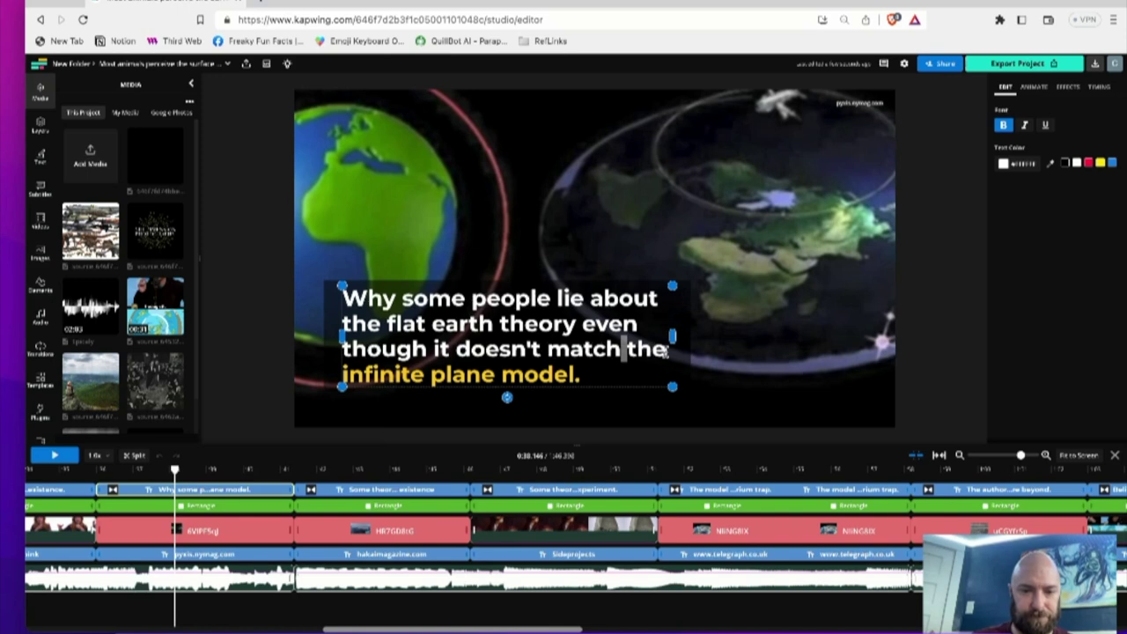
drag(667, 350, 324, 306)
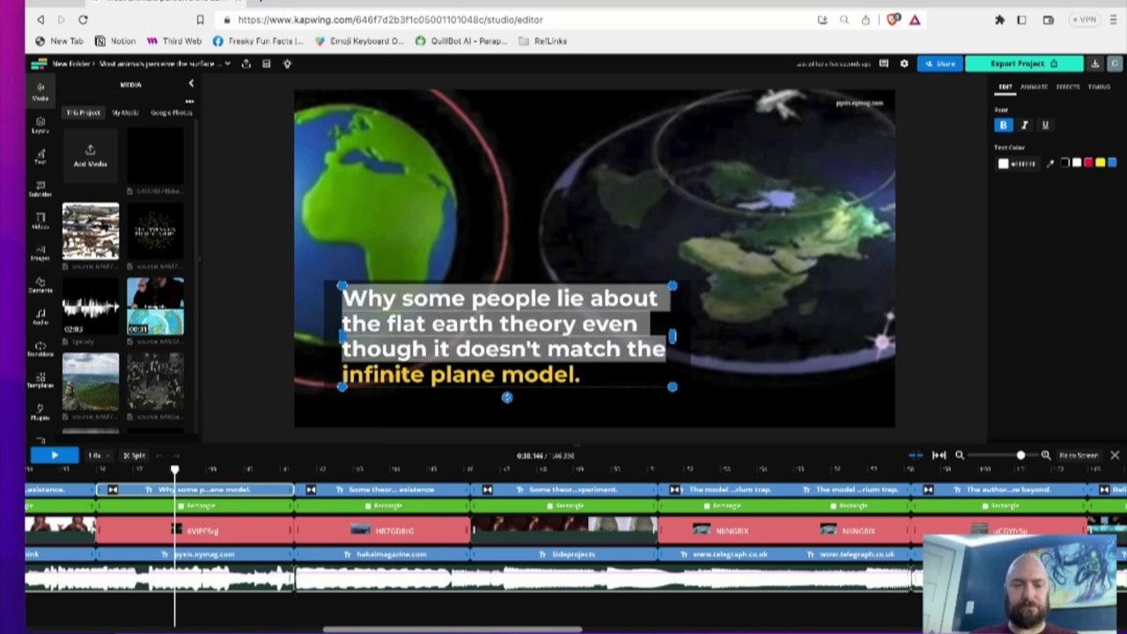
text(The motive for the l)
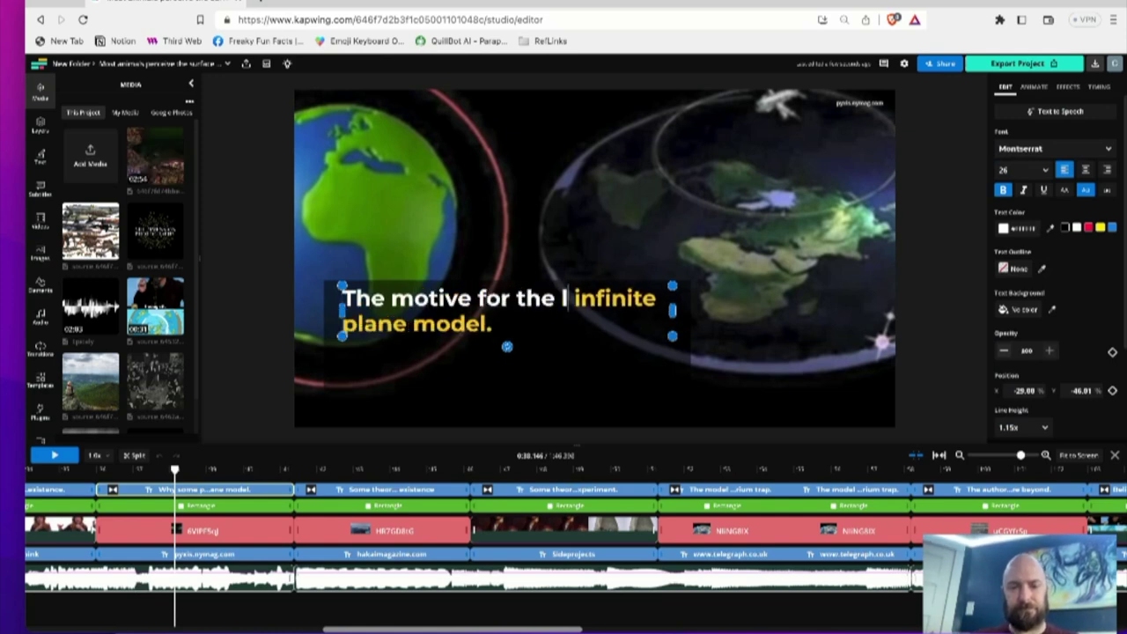
text(ie might be )
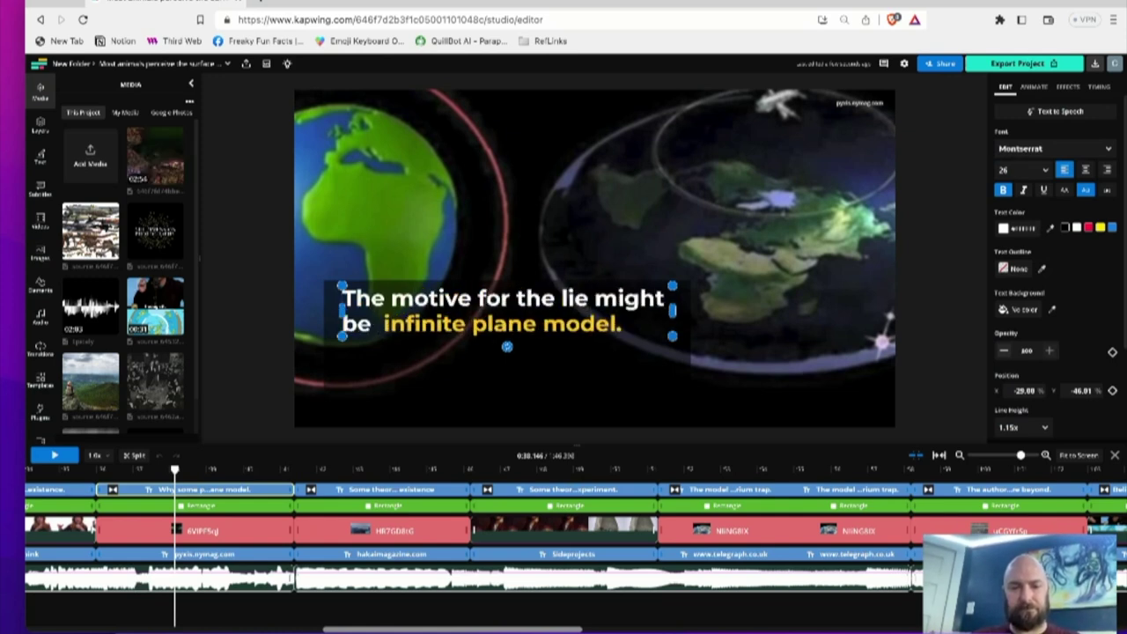
text(simple.)
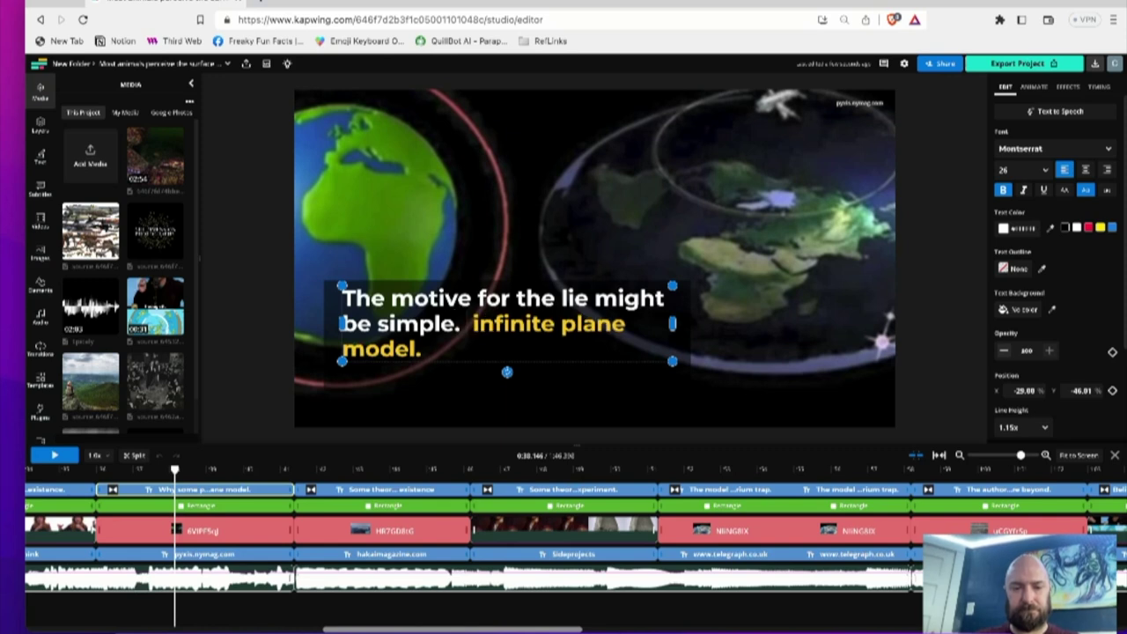
- Delete the leftover words 'infinite plane model.' and finish editing the caption
drag(473, 324, 423, 349)
key(BackSpace)
click(537, 261)
click(524, 299)
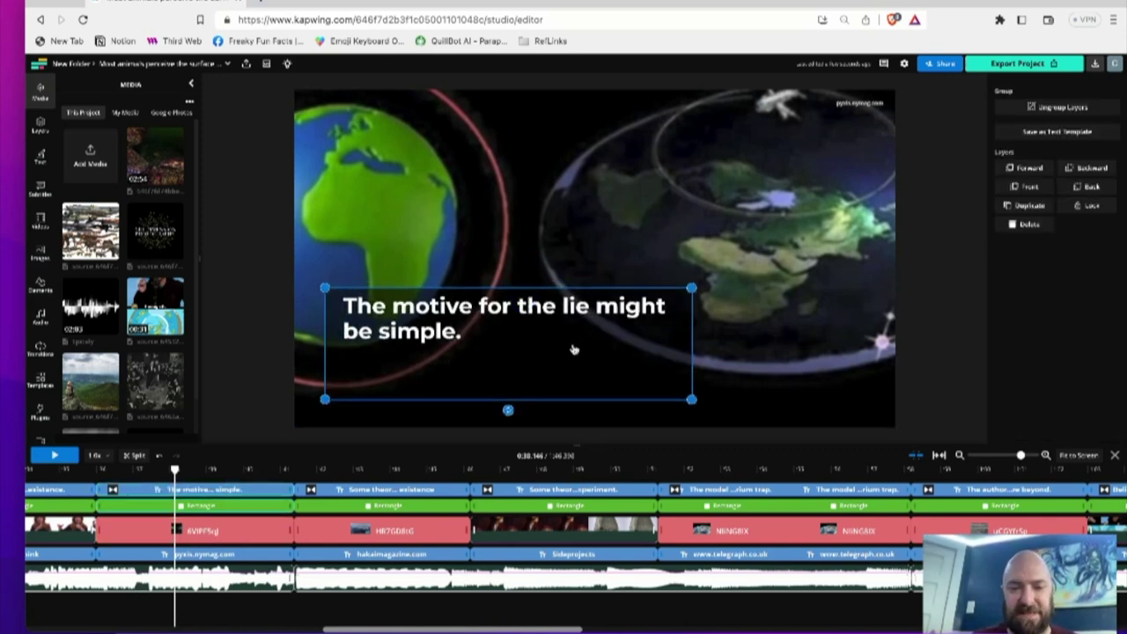
- Move the caption higher and shrink its dark backing rectangle to fit
drag(545, 317, 552, 220)
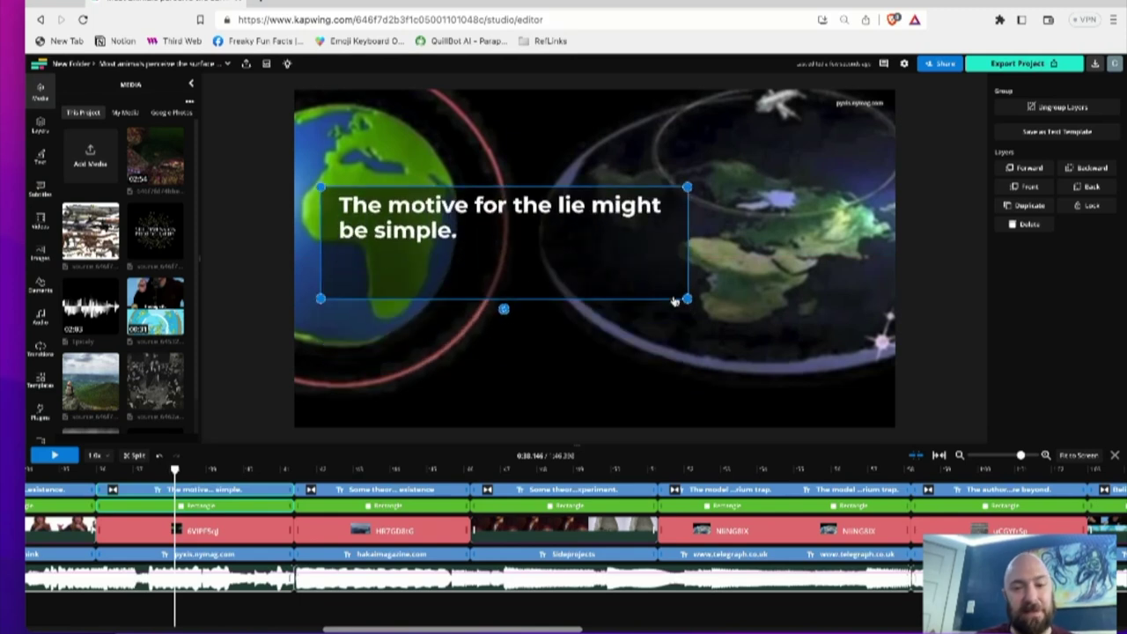
click(617, 273)
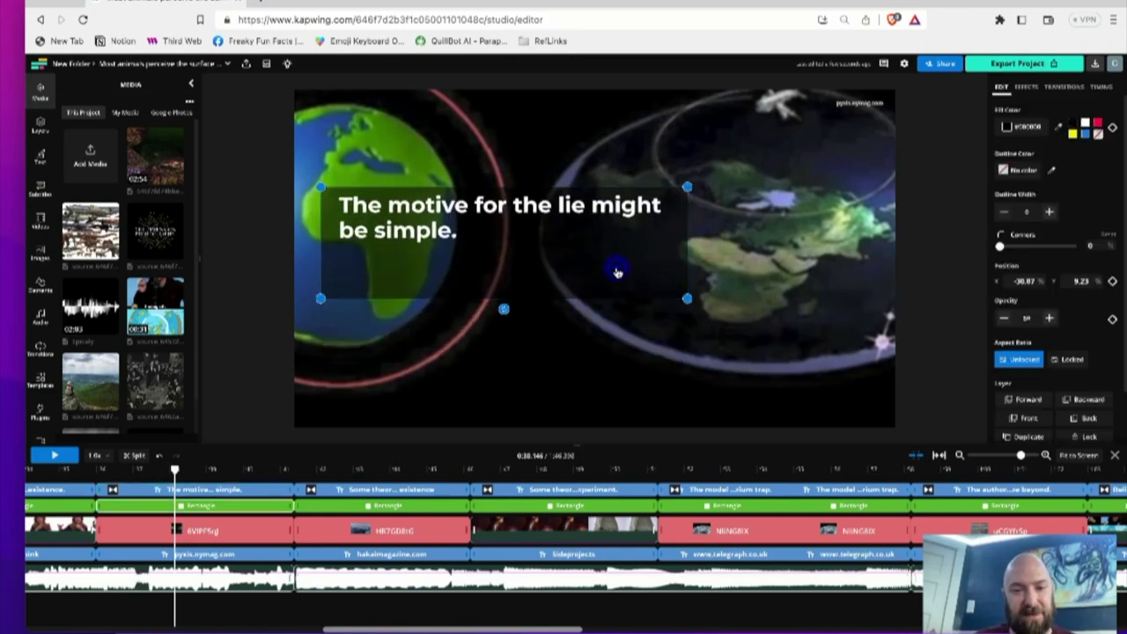
drag(688, 297, 680, 254)
- Move the caption and backing box together down to the lower middle of the frame
click(486, 211)
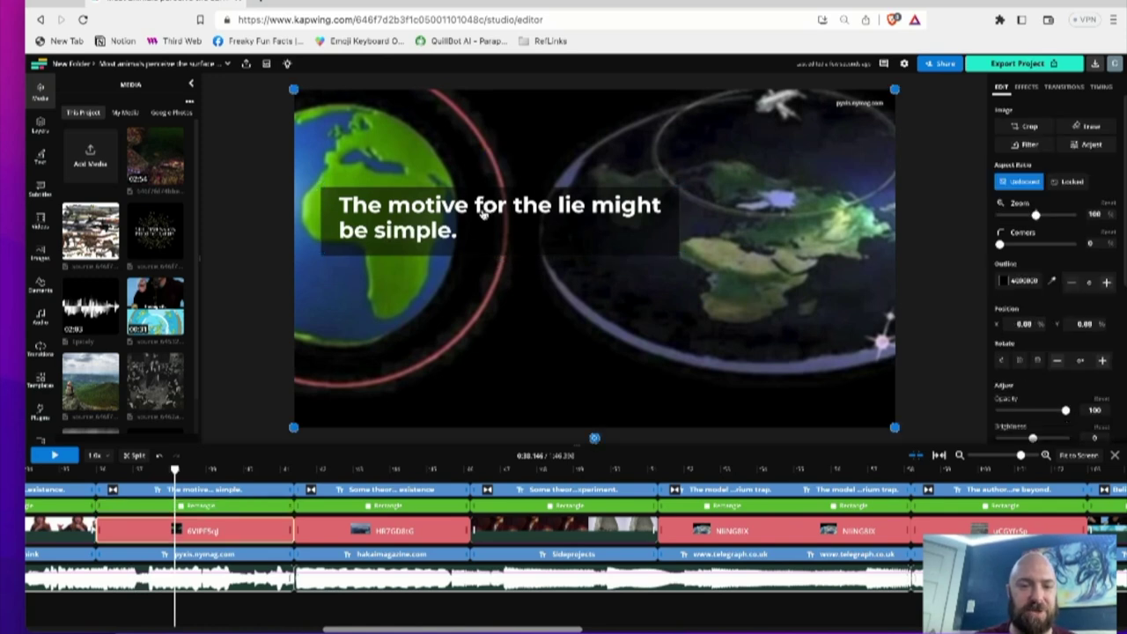
shift+click(487, 211)
drag(487, 212, 508, 343)
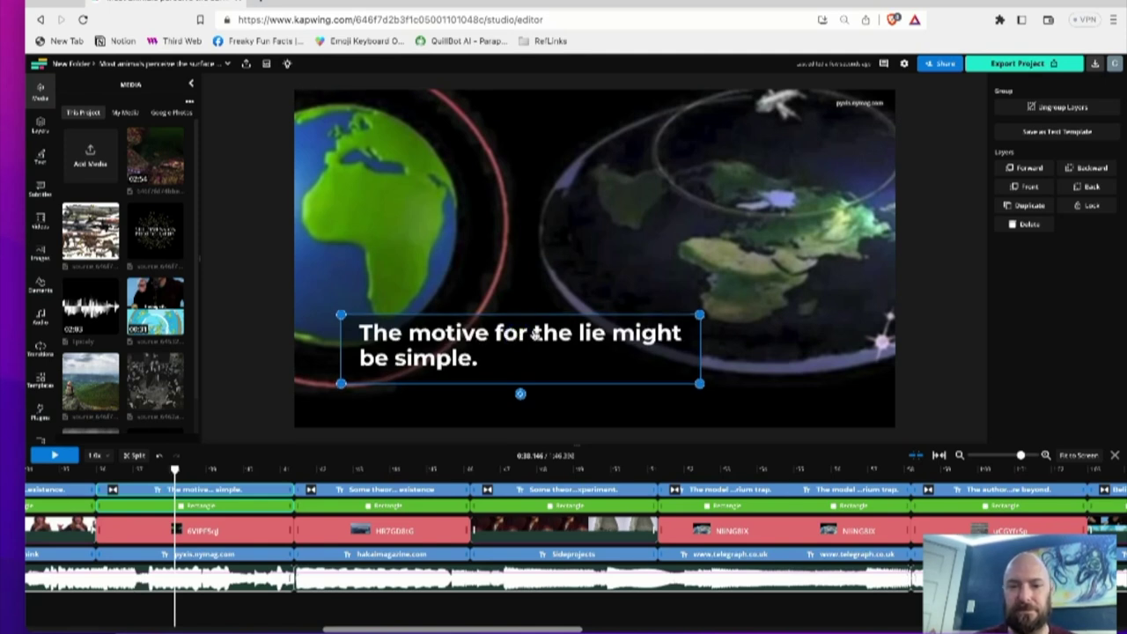
double_click(531, 337)
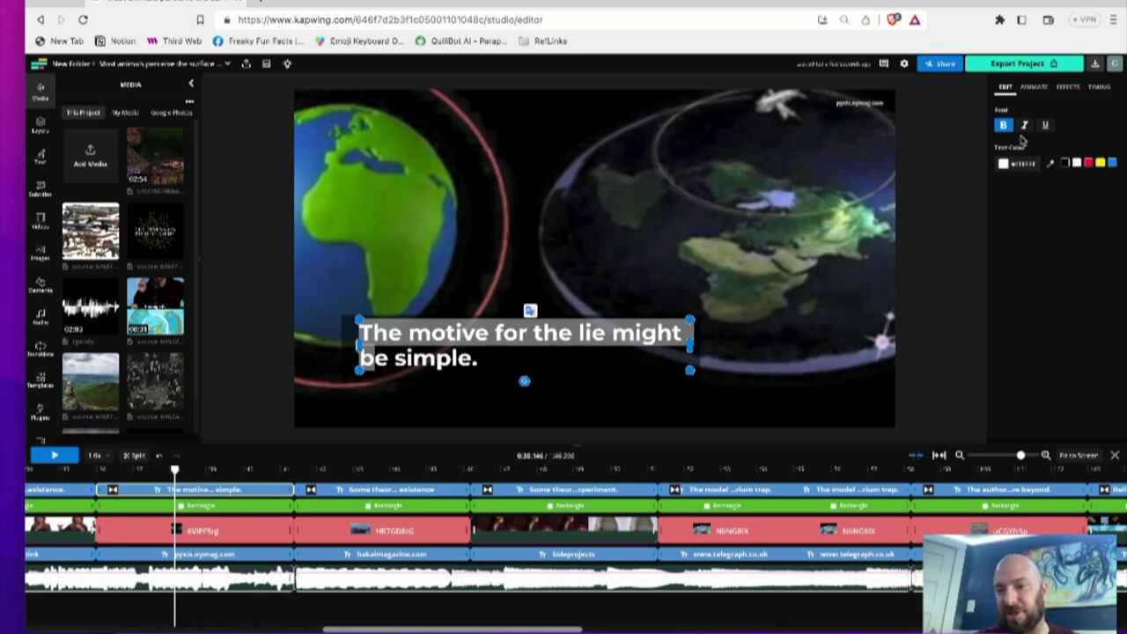
- Apply a Female American text-to-speech voice to the motive caption
click(1035, 92)
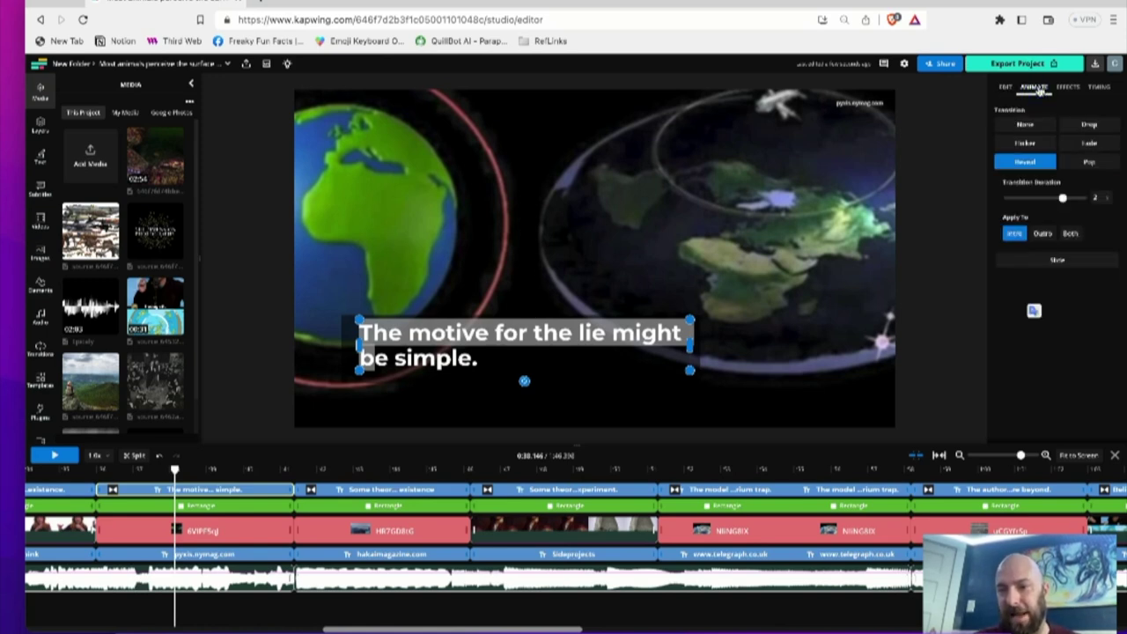
click(1067, 88)
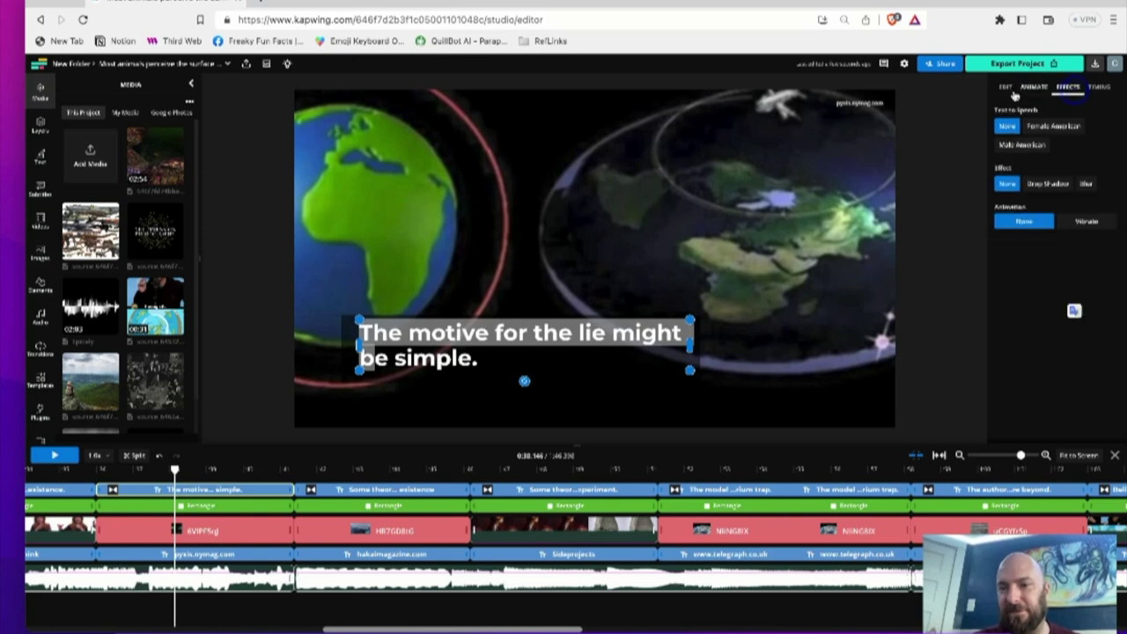
click(1005, 89)
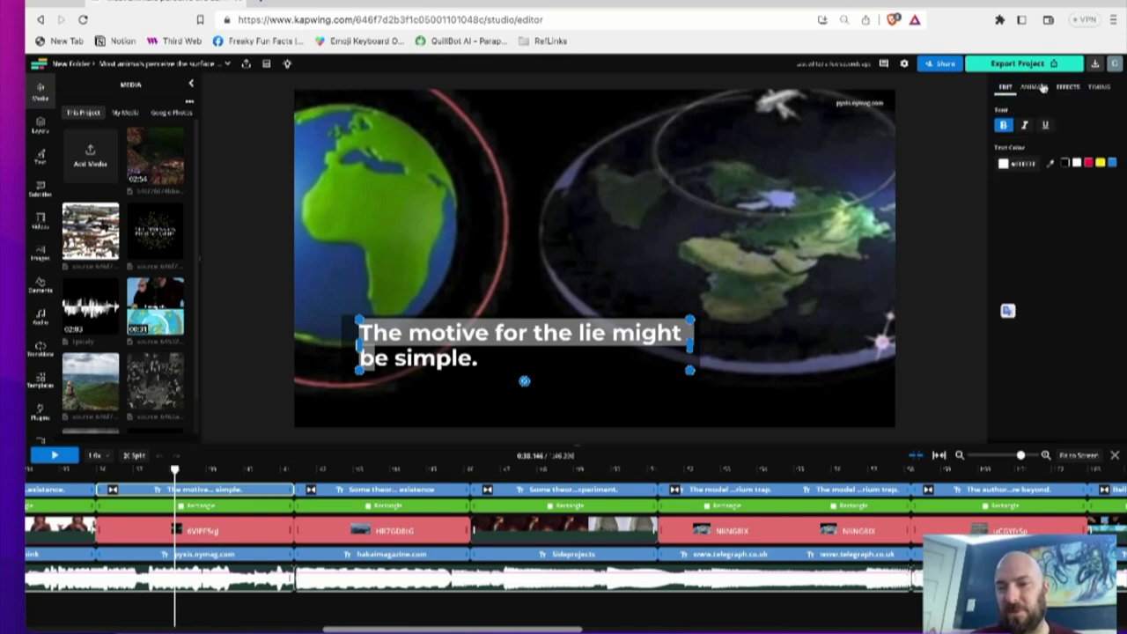
click(1034, 88)
click(1067, 88)
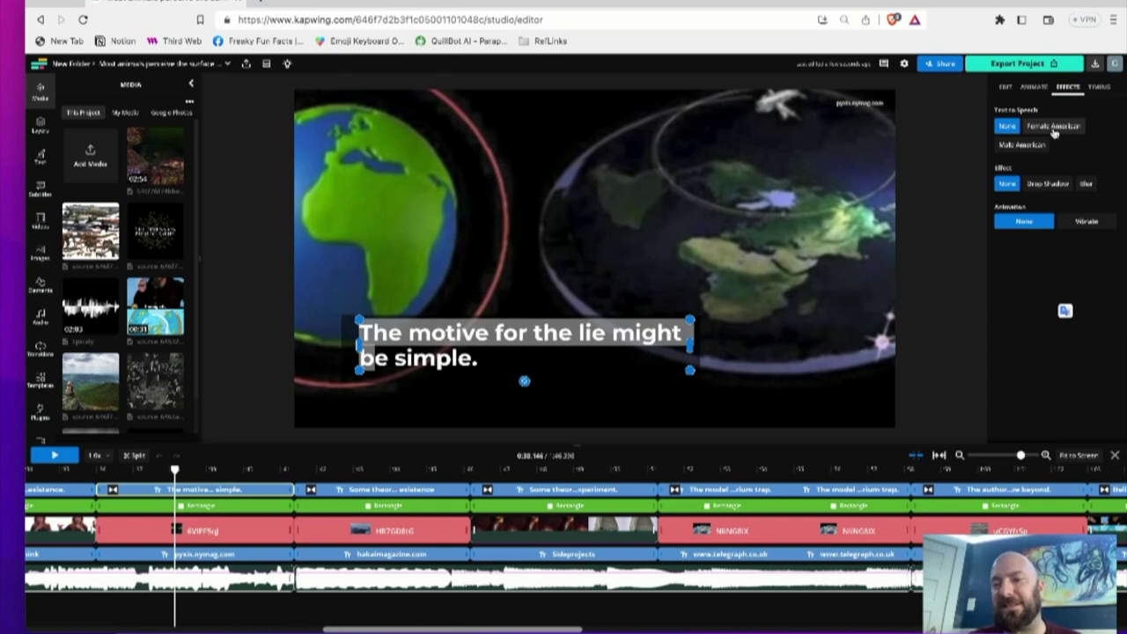
click(1064, 129)
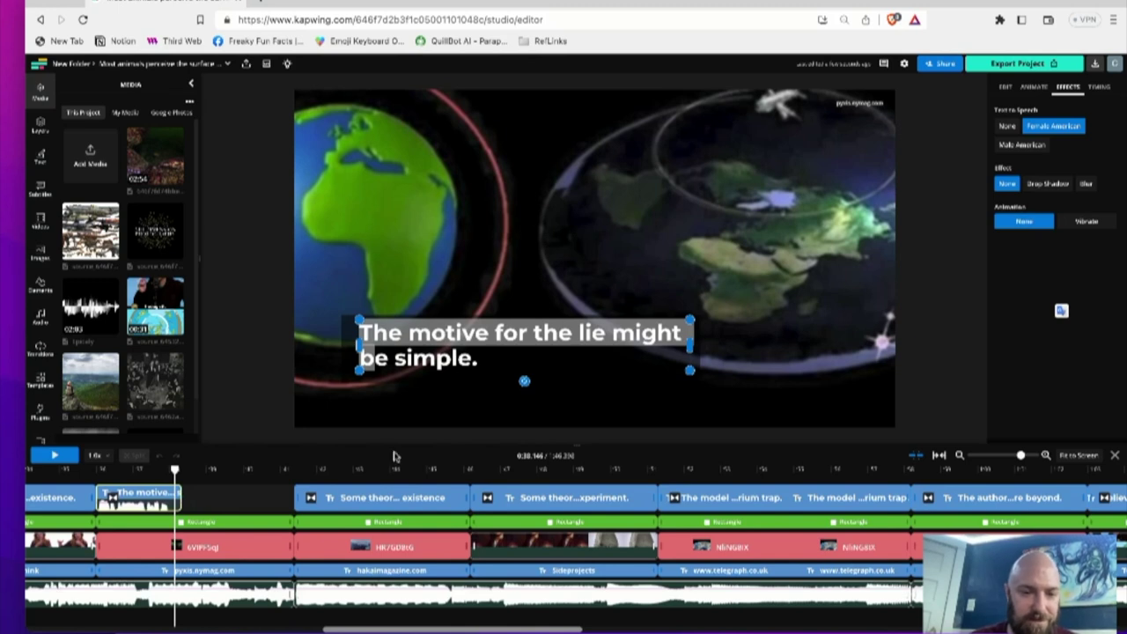
- Deselect the caption, nudge the playhead later, and select the bottom-track audio clip
click(258, 488)
drag(174, 469, 204, 471)
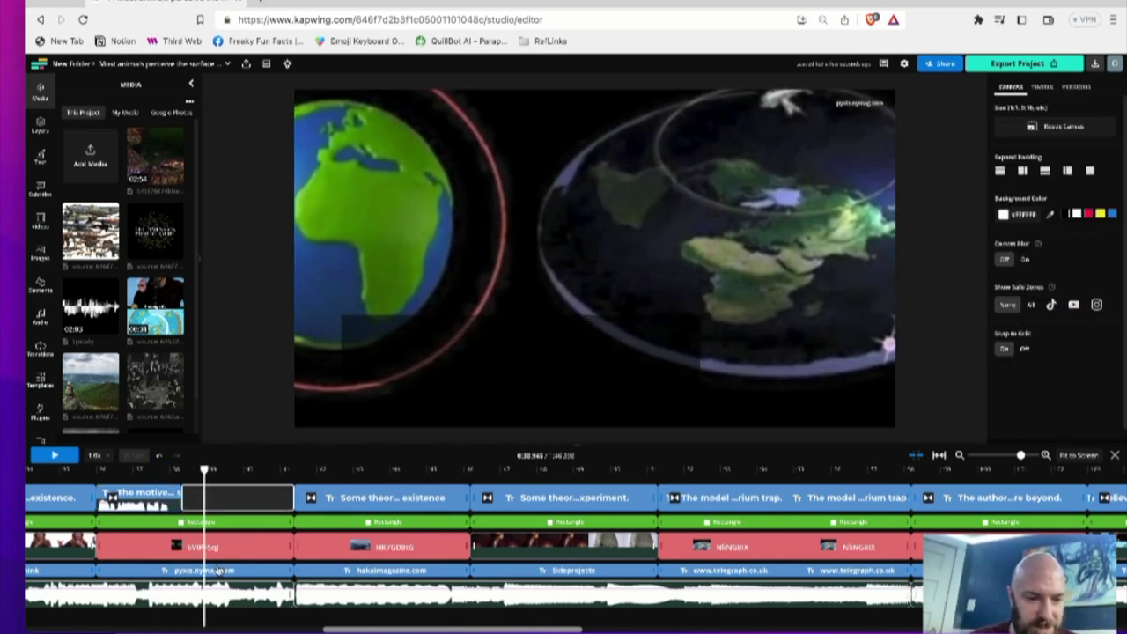
click(277, 602)
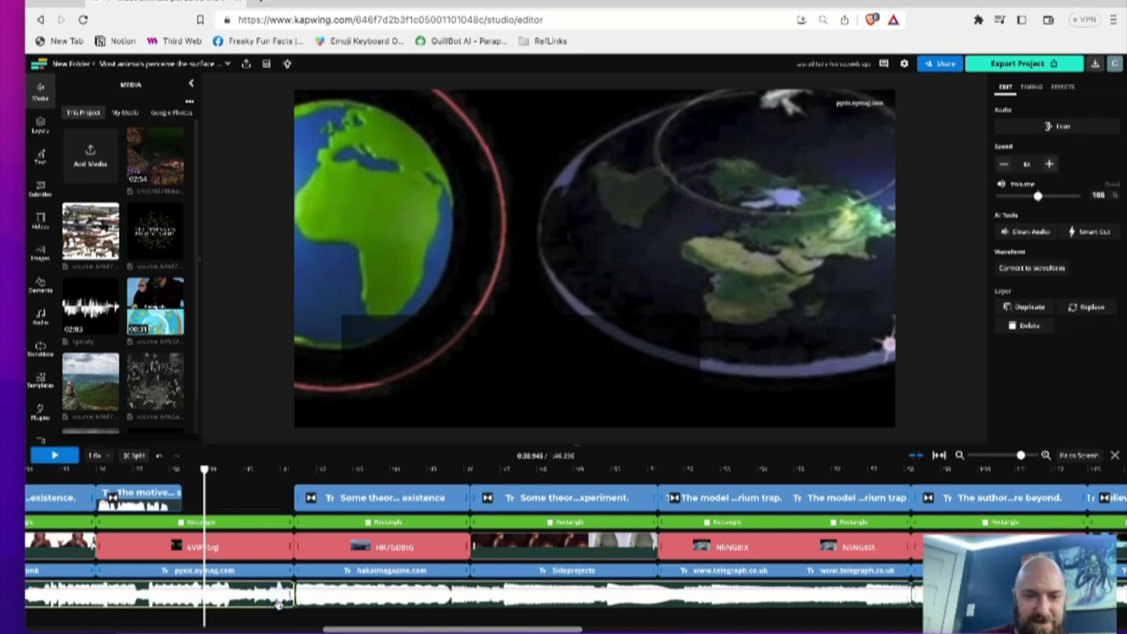
- Play back the section around the motive caption to hear its voiceover
drag(204, 471, 248, 471)
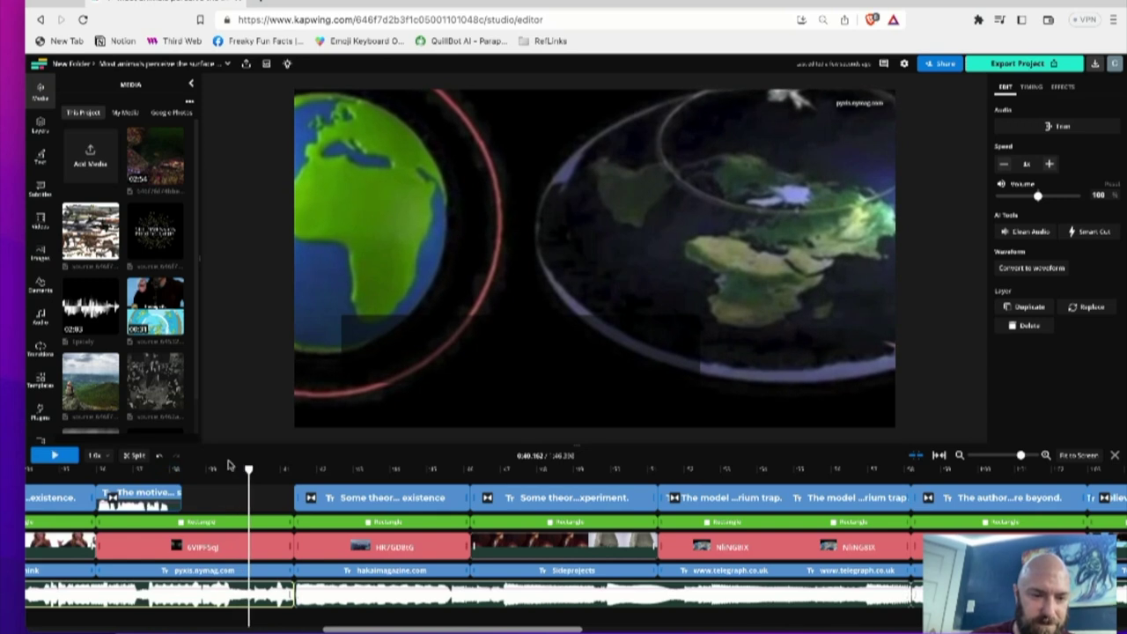
click(396, 365)
key(space)
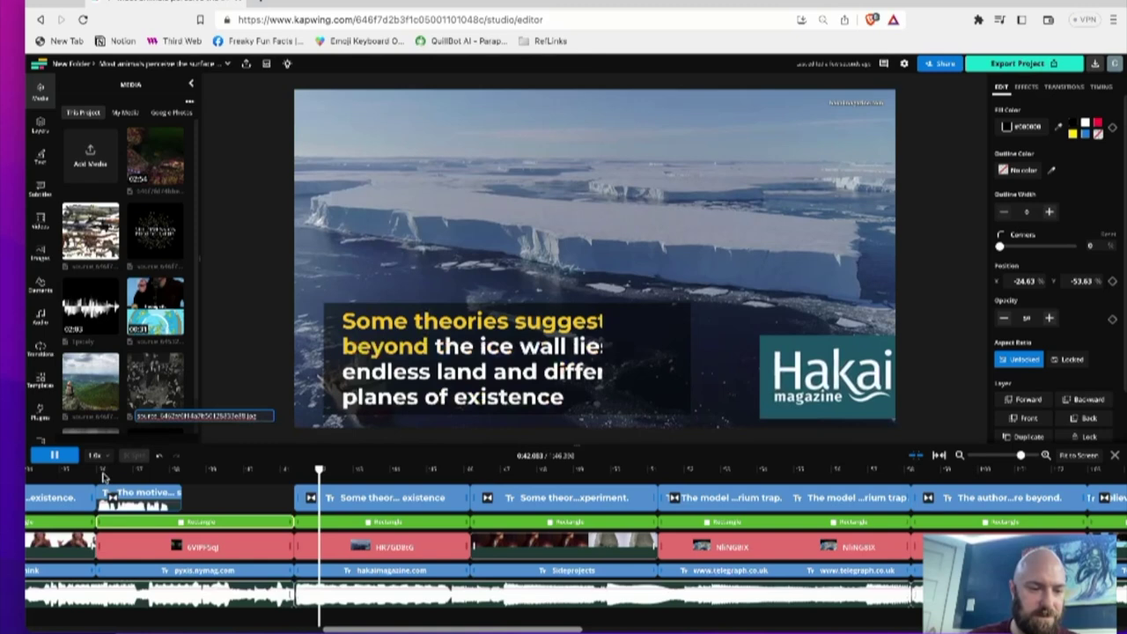
key(space)
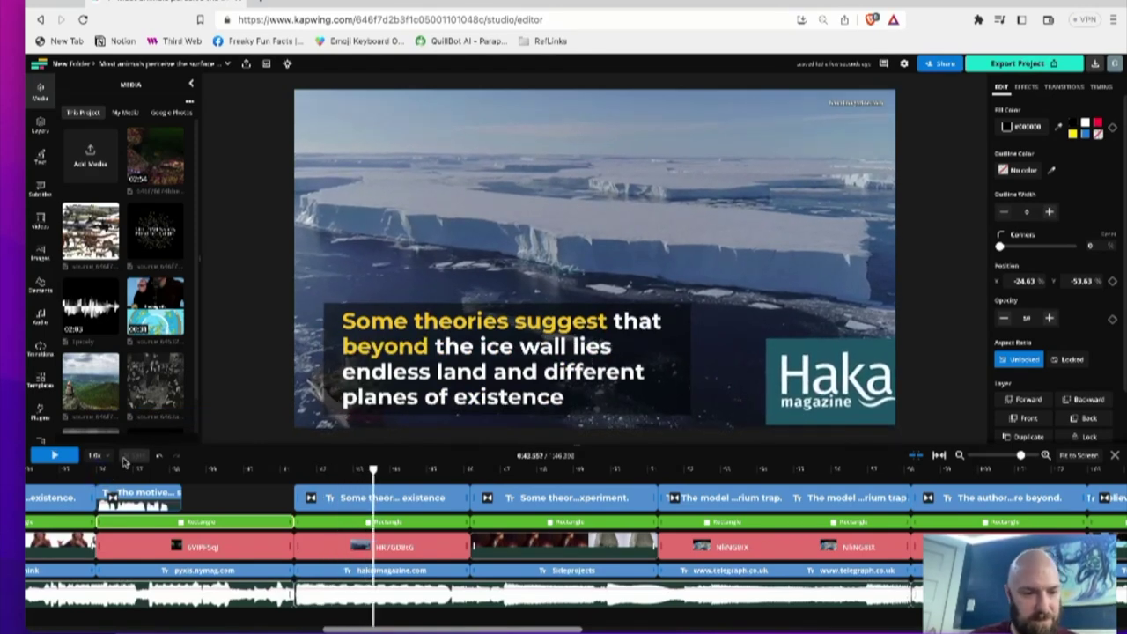
click(147, 474)
click(108, 471)
key(space)
key(space)
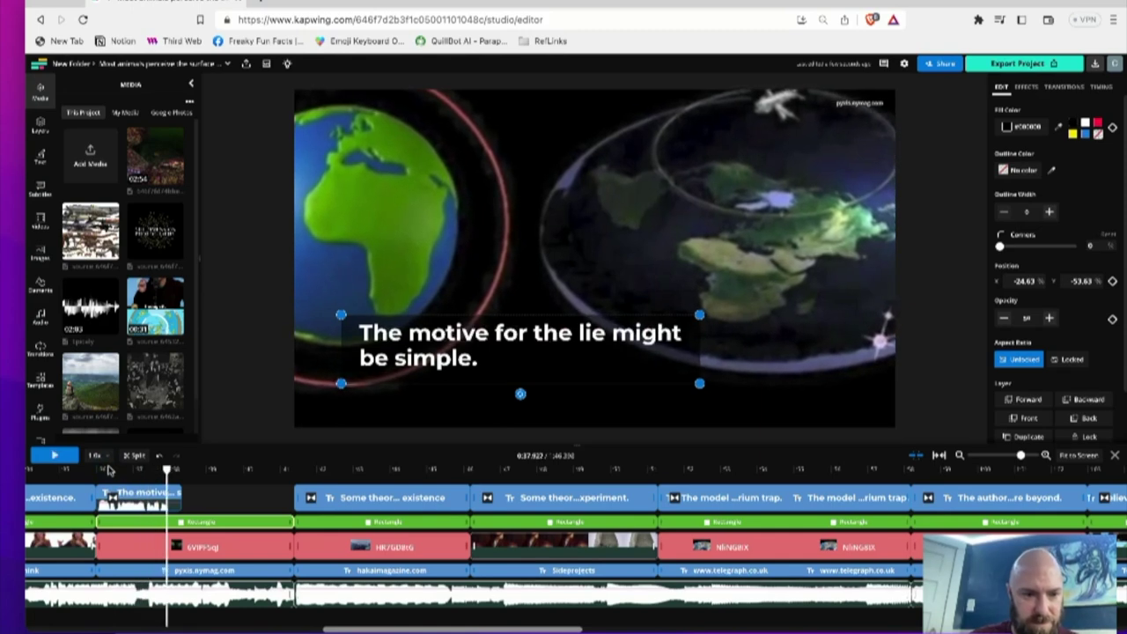
key(Escape)
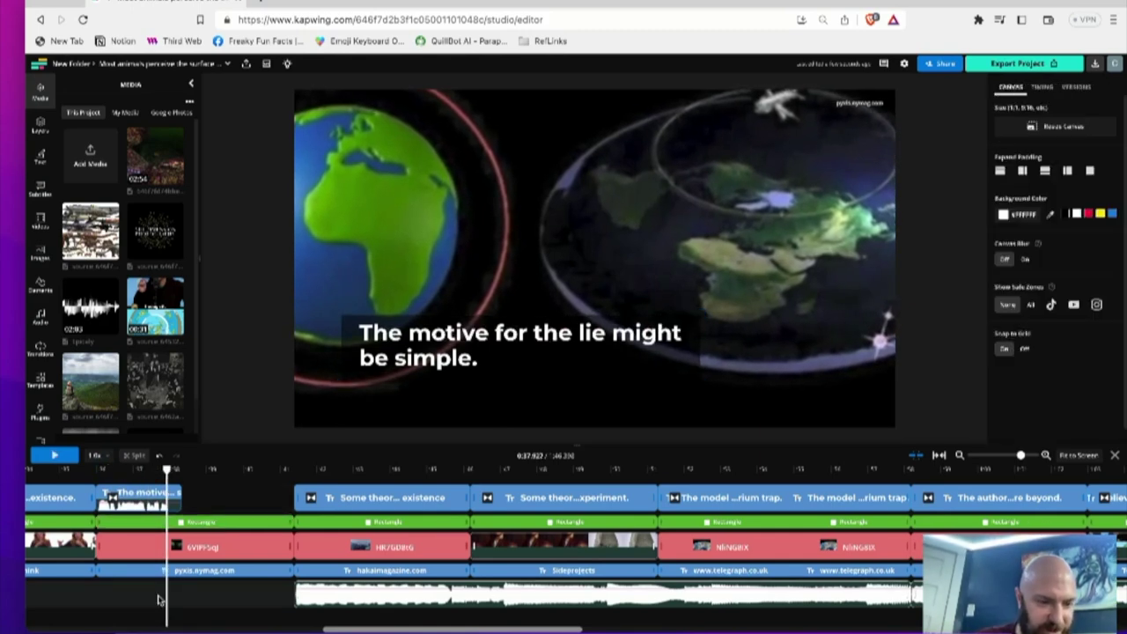
click(96, 473)
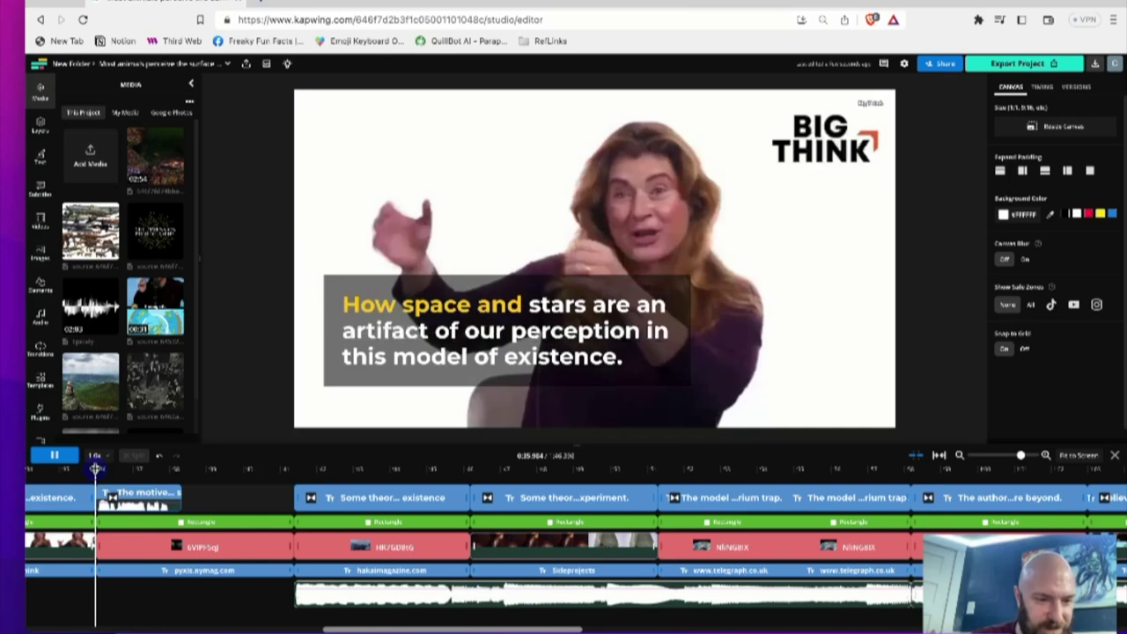
key(space)
key(space)
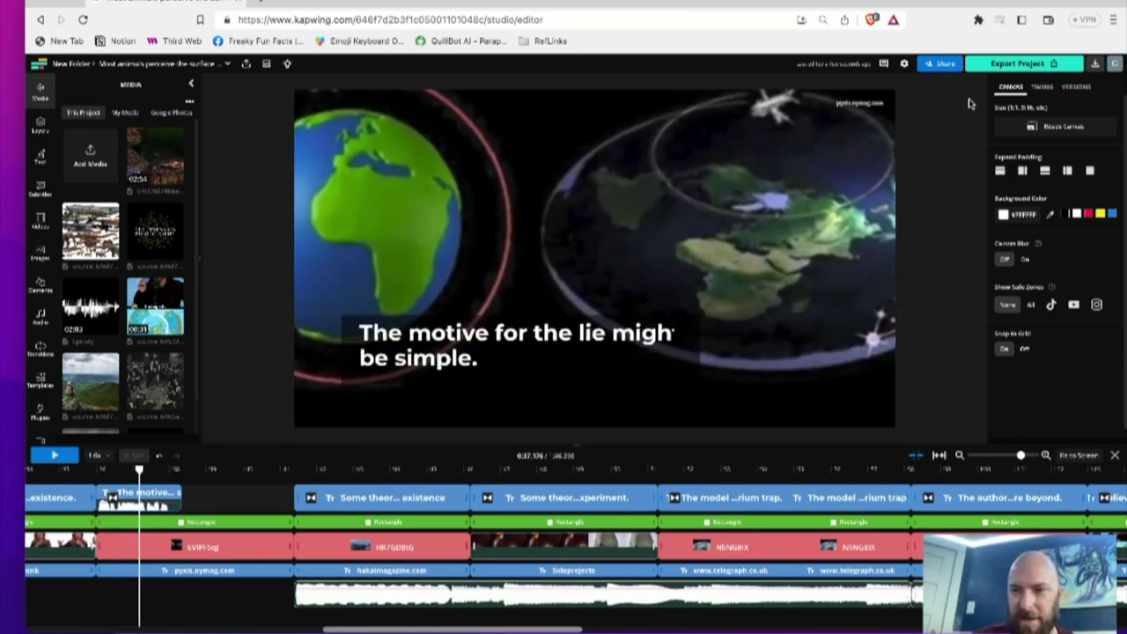
- Select the voiced caption layer to bring up the Revert to Text Layer prompt
click(572, 343)
click(572, 342)
click(704, 384)
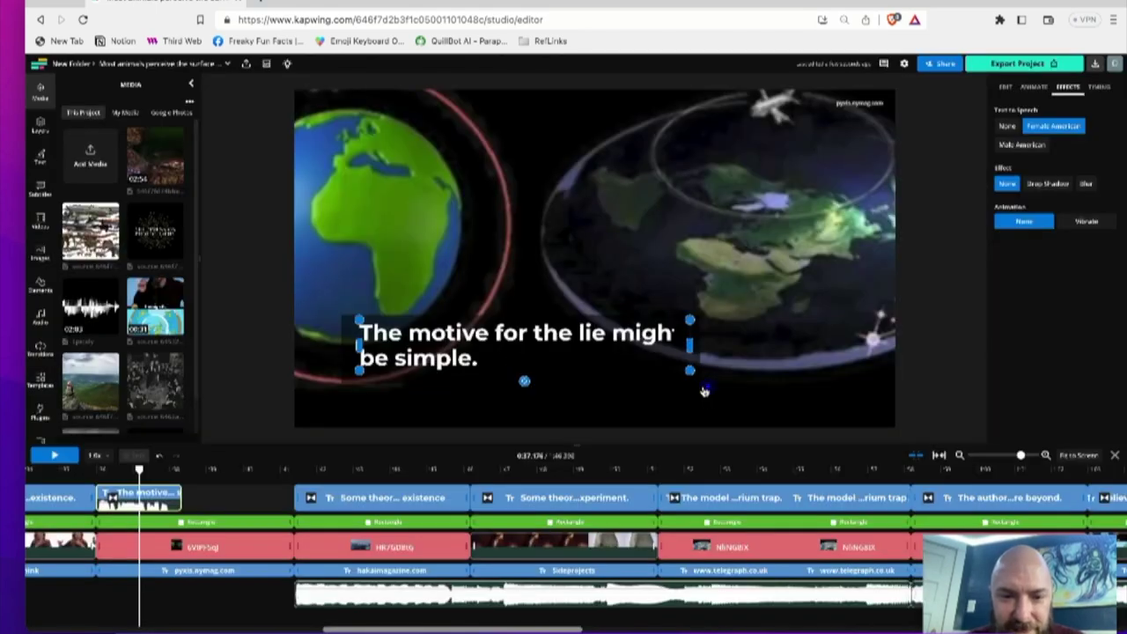
click(453, 340)
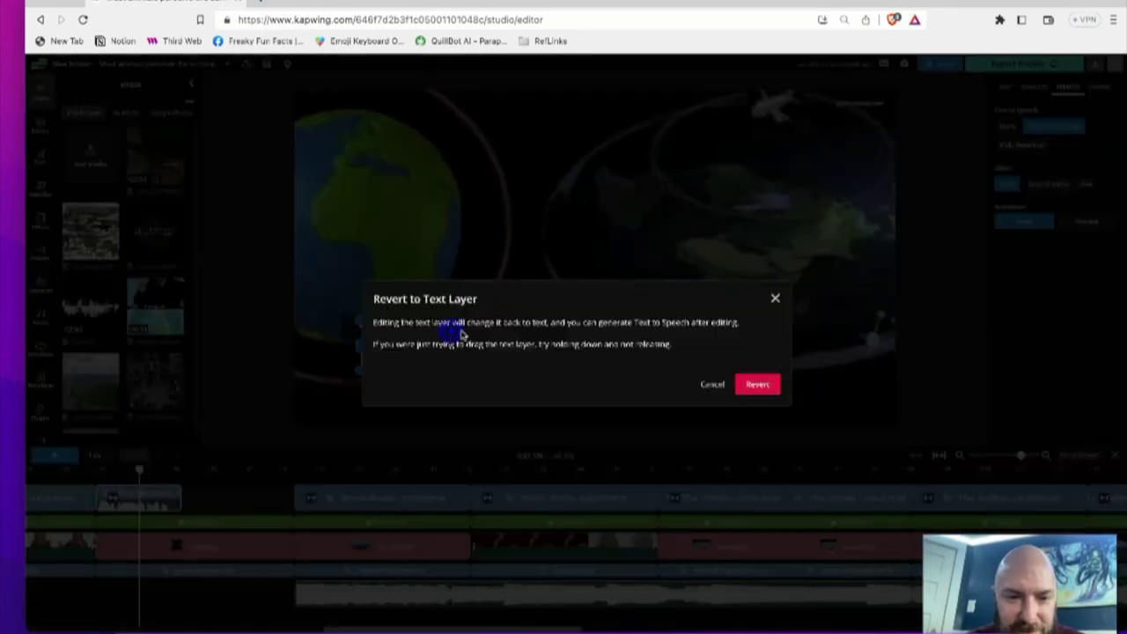
- Revert the caption to text, reapply a Female American voiceover, and play it back
click(757, 385)
triple_click(470, 333)
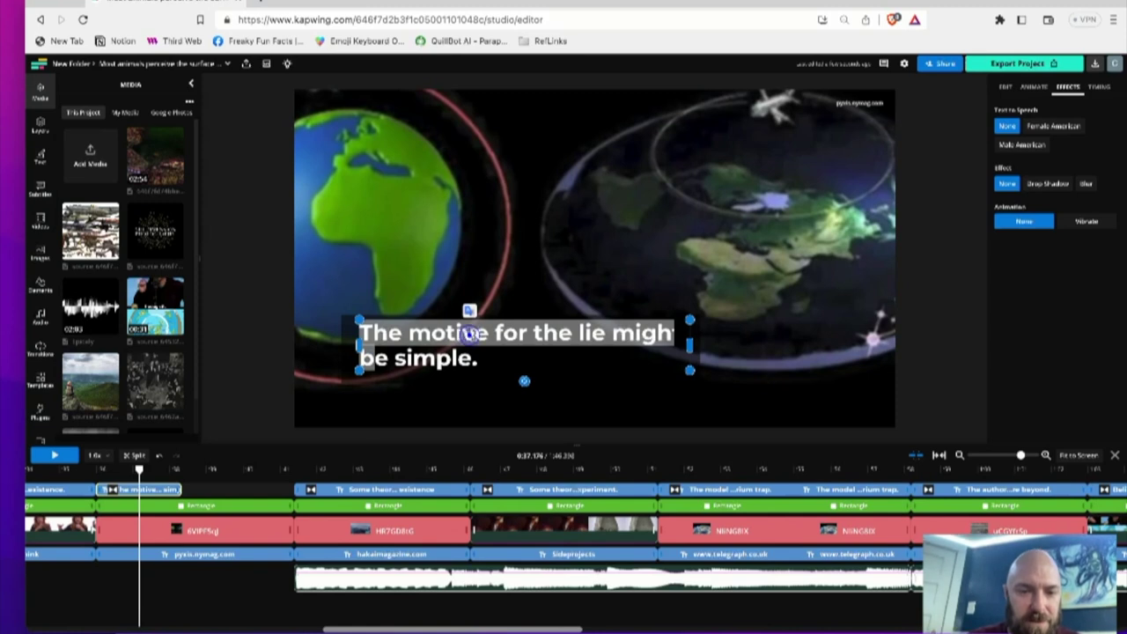
triple_click(502, 361)
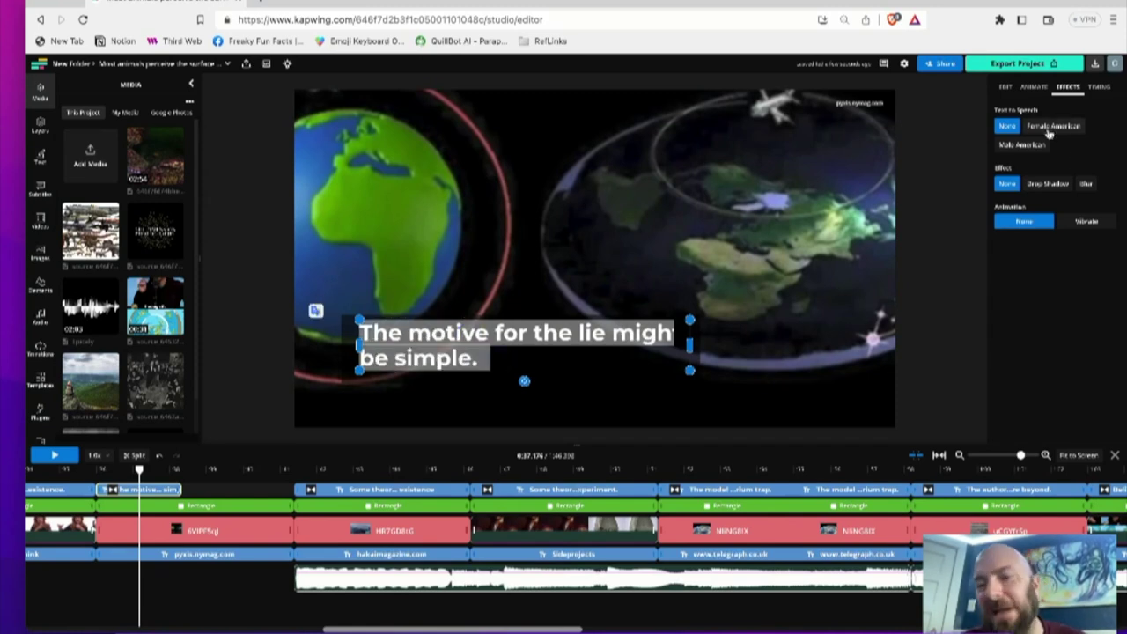
click(1022, 144)
click(1053, 126)
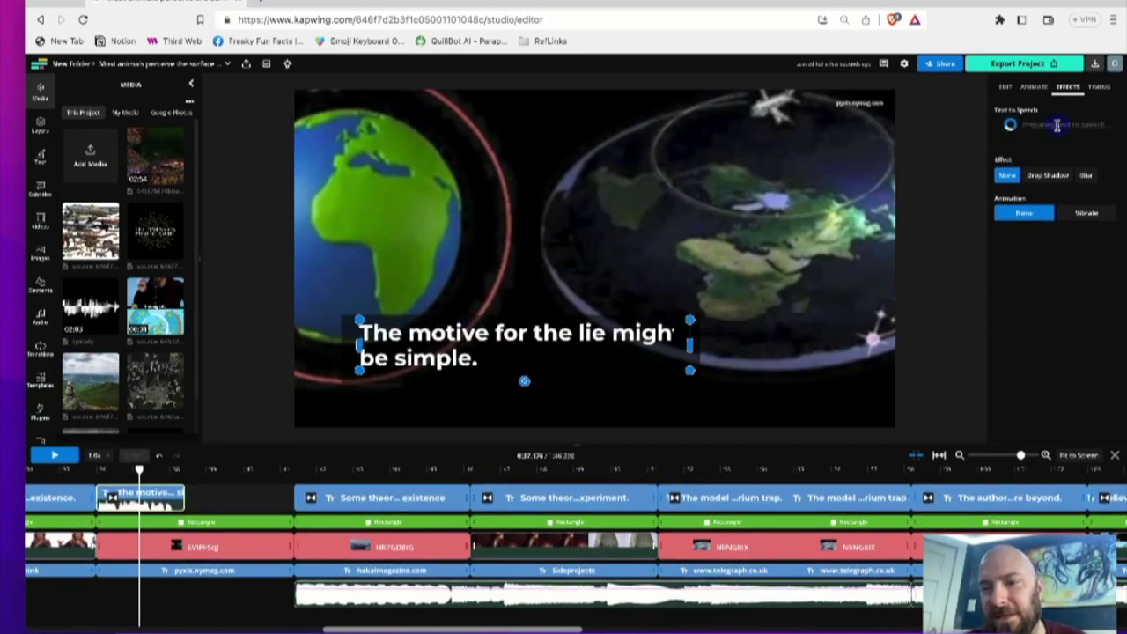
key(space)
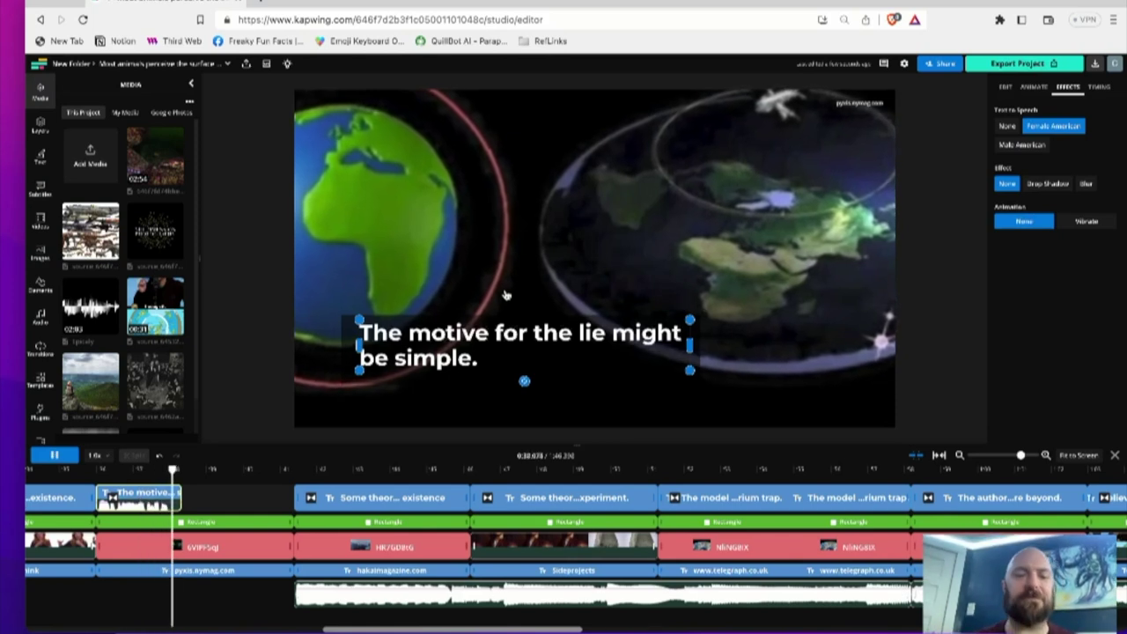
key(space)
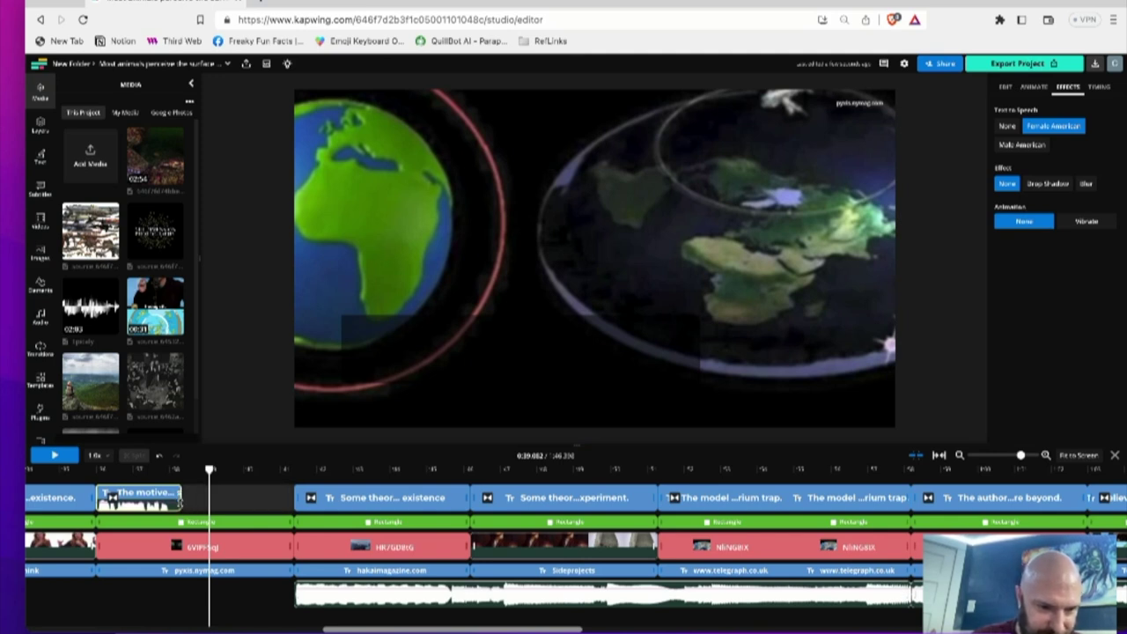
- Replay the motive caption preview twice, then deselect it and open the Layers panel
key(space)
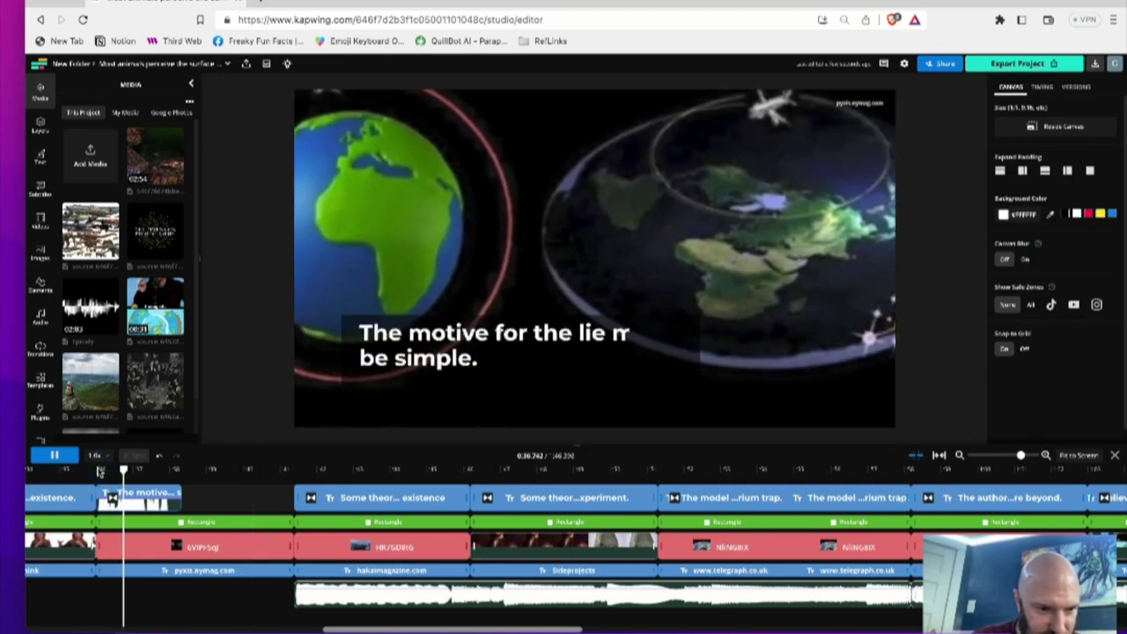
key(space)
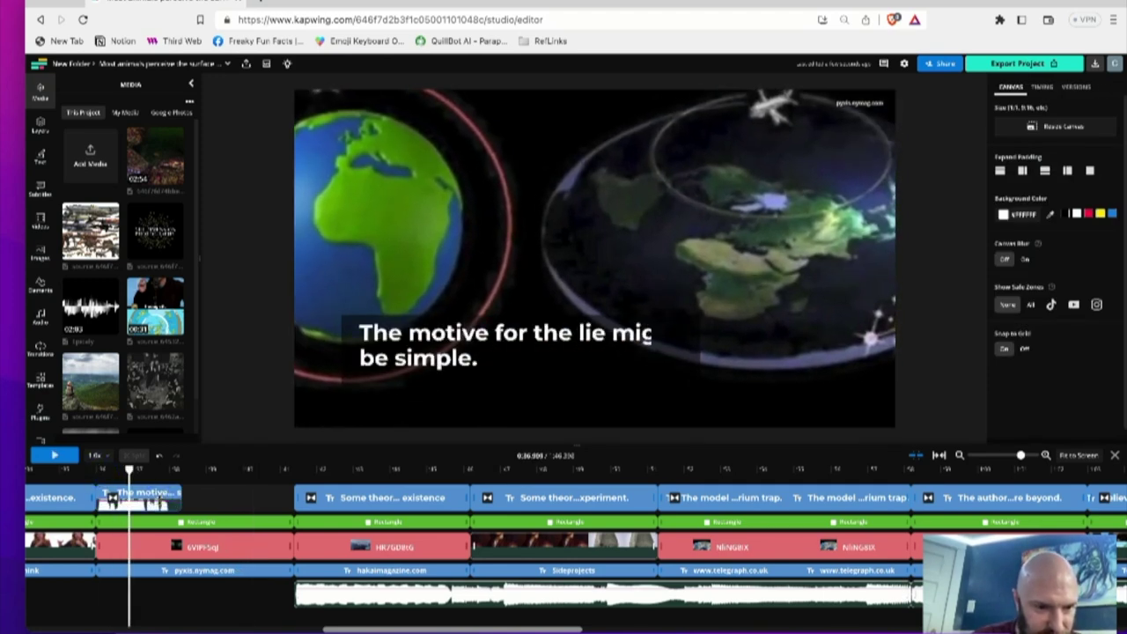
key(space)
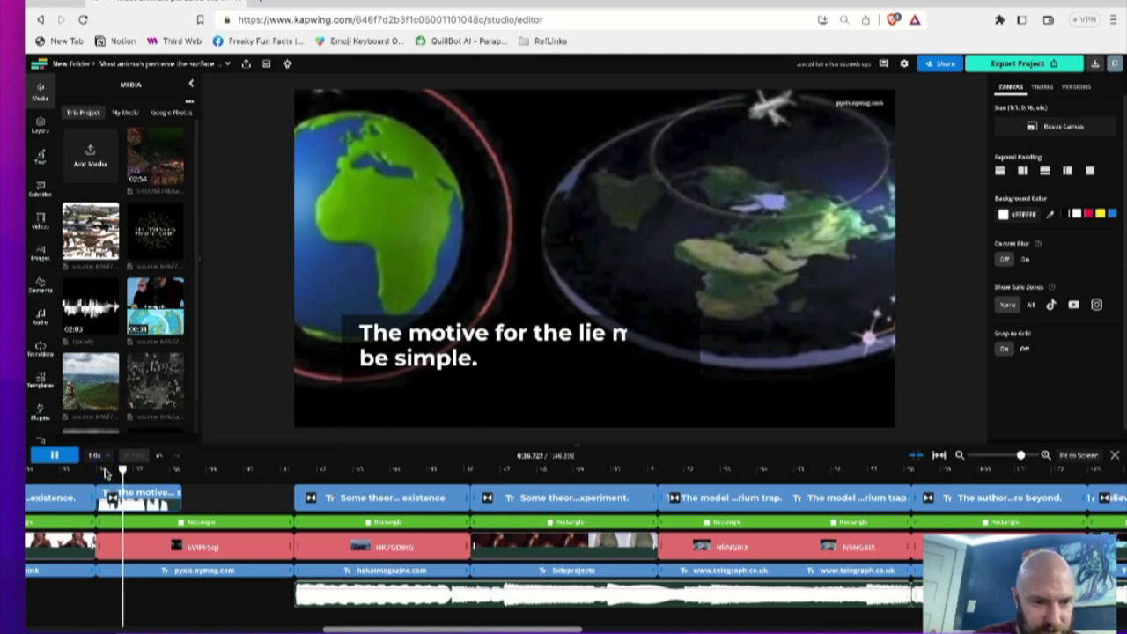
key(space)
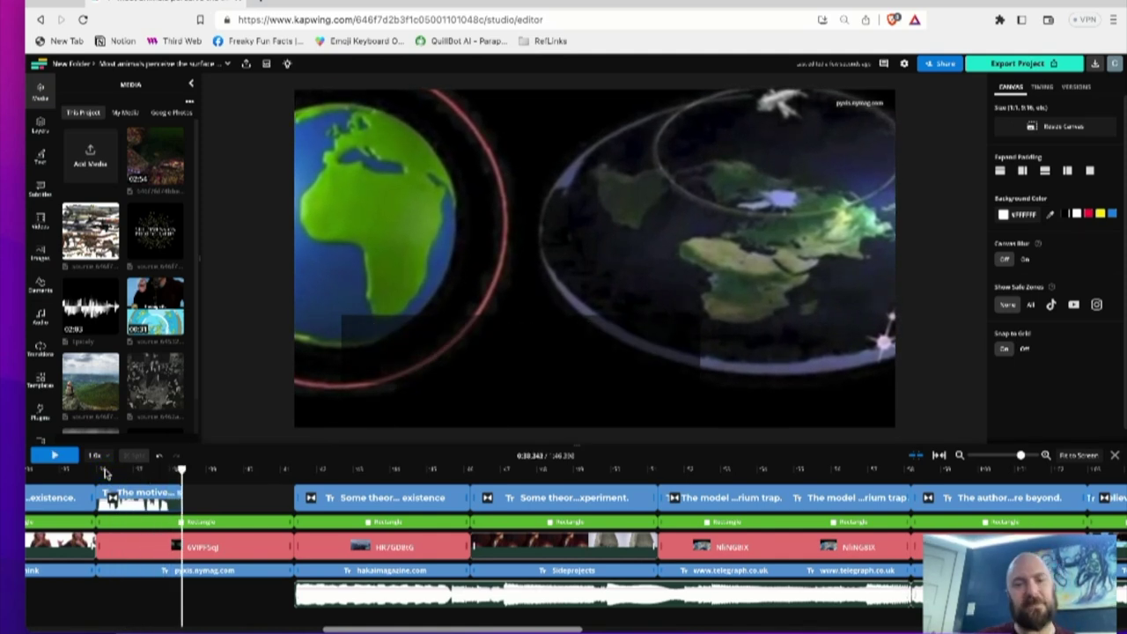
click(116, 493)
click(111, 599)
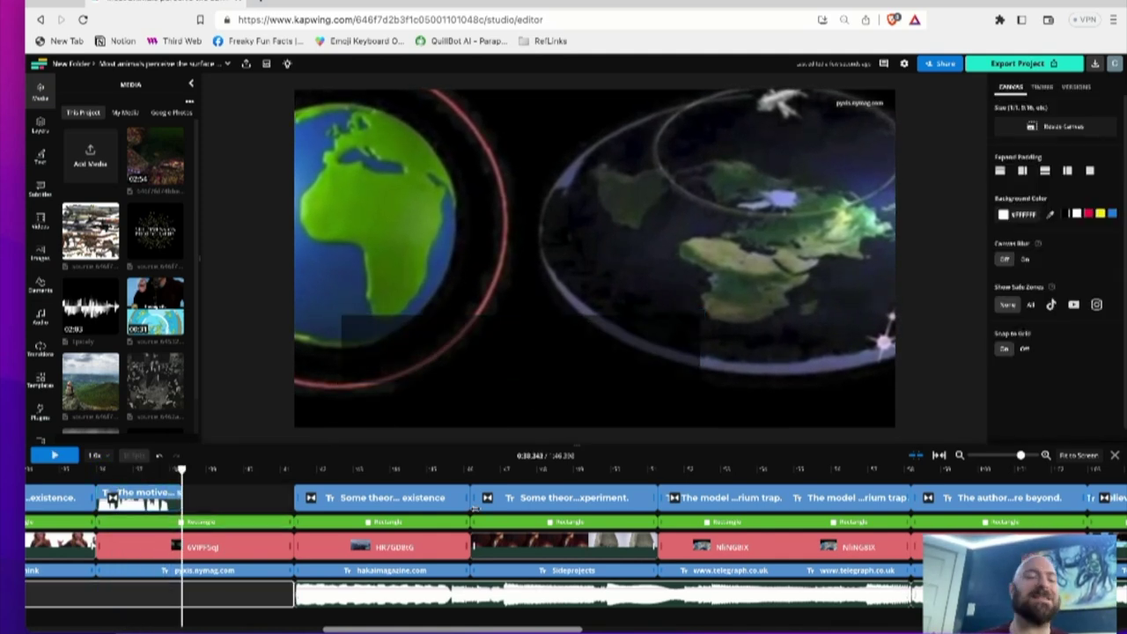
click(40, 125)
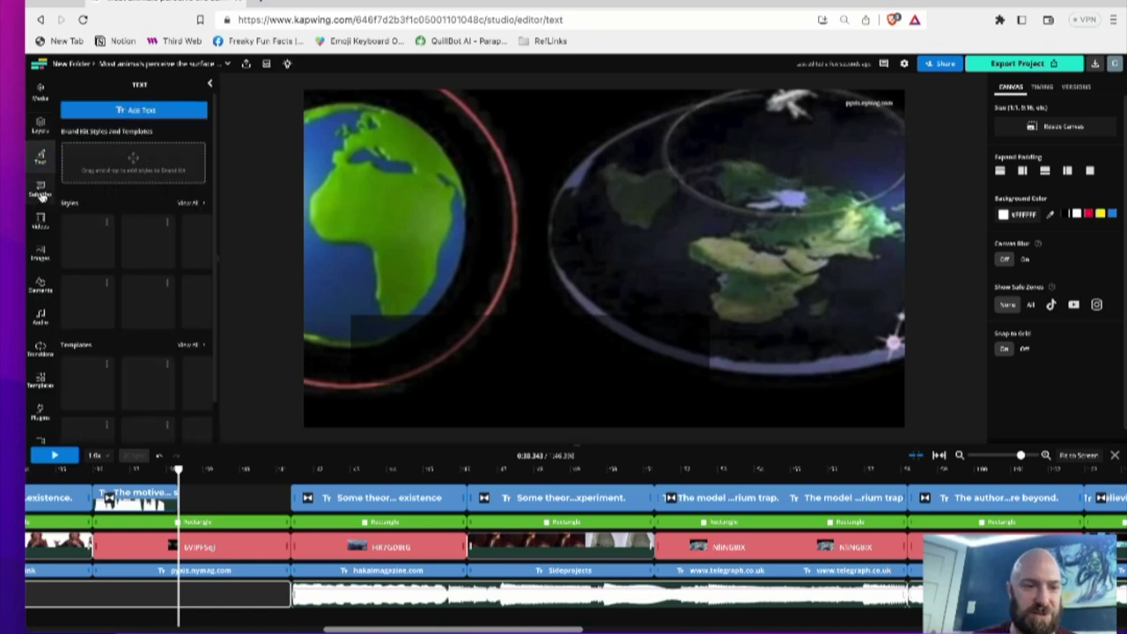
- Browse the Subtitles, Videos and Images panels, then open Elements and scroll to Arrows and Circles
click(40, 188)
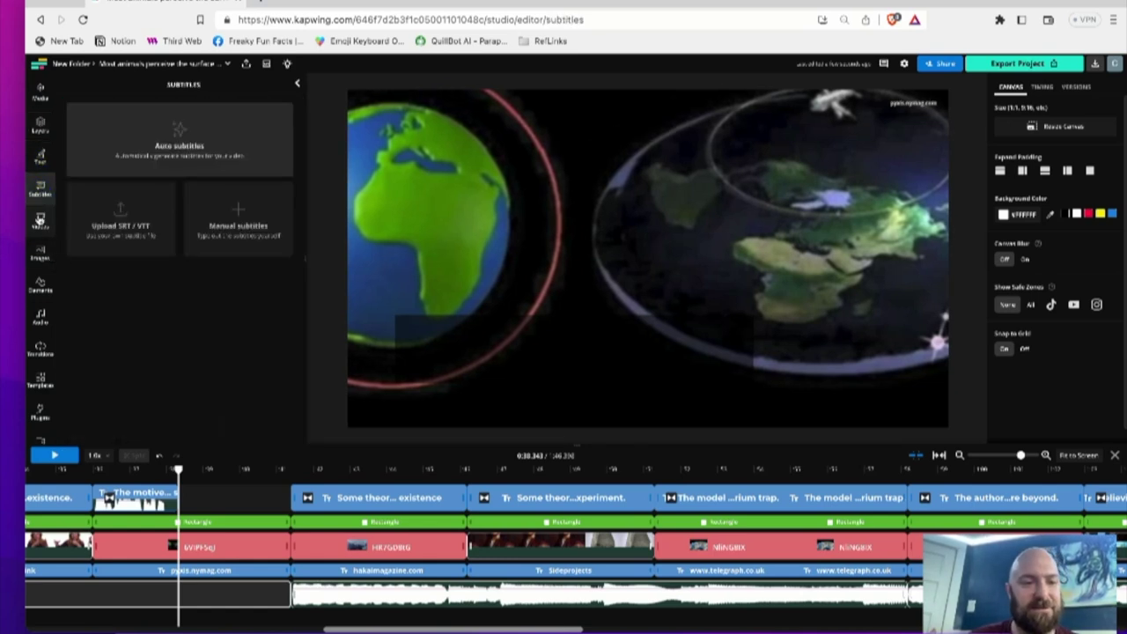
click(38, 220)
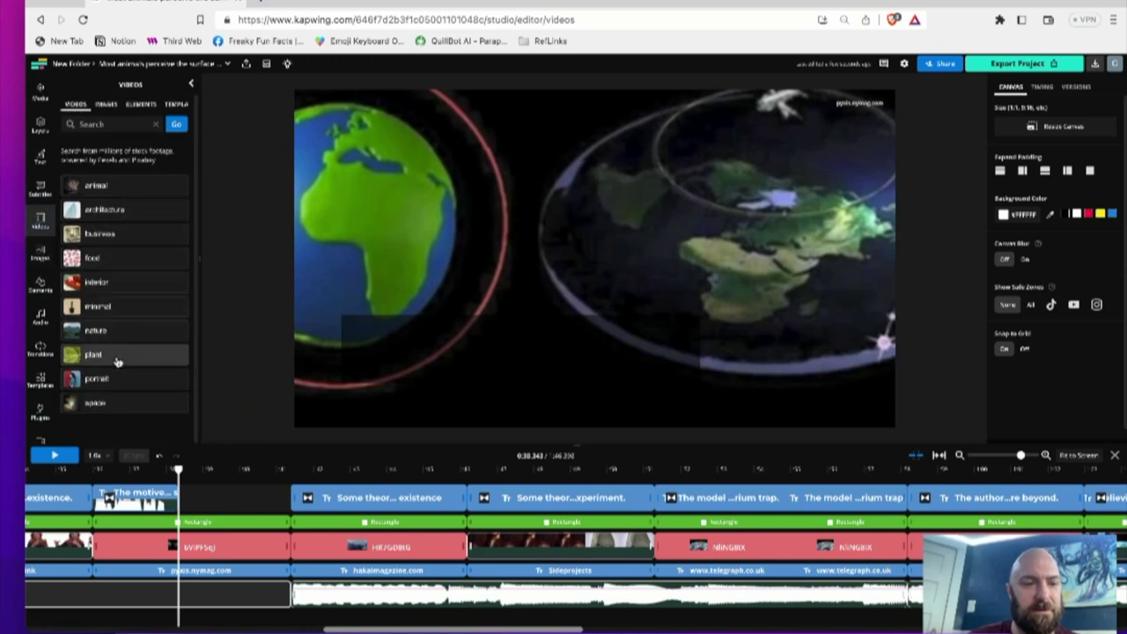
click(112, 126)
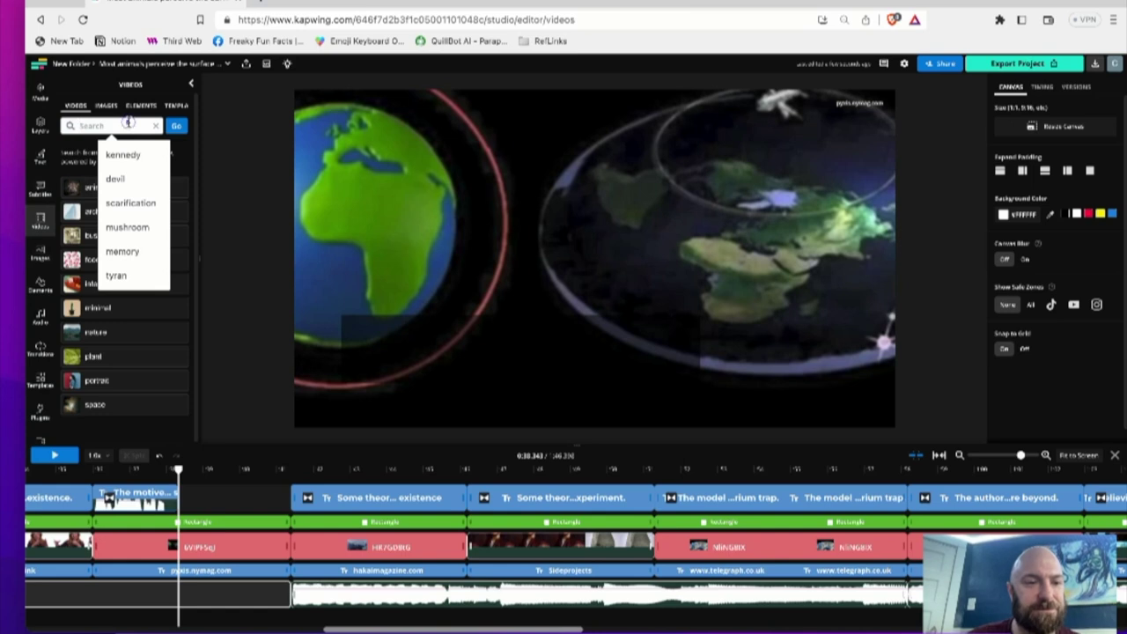
click(106, 106)
click(142, 105)
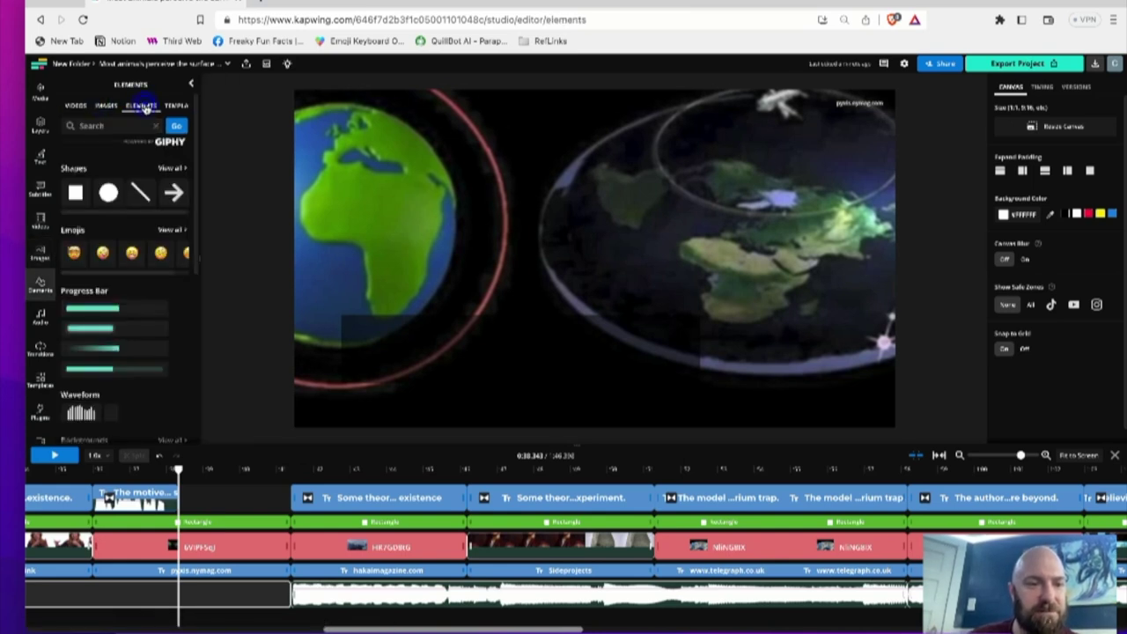
scroll(126, 330, down, 3)
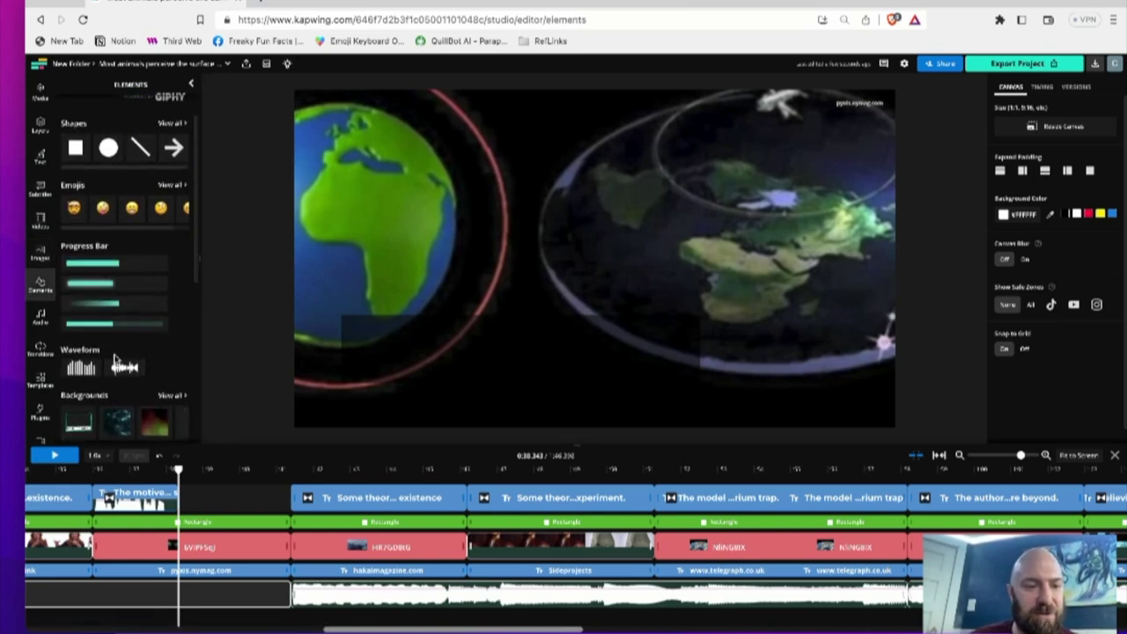
scroll(130, 371, down, 2)
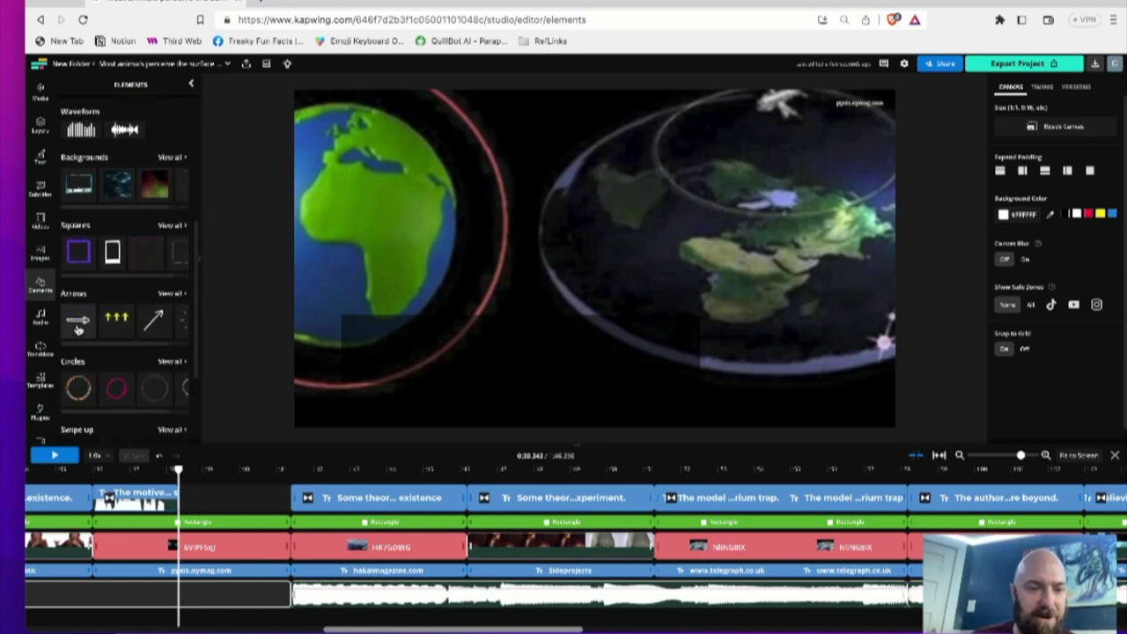
- Add an animated arrow, delete it, then add the pink animated circle element
click(78, 324)
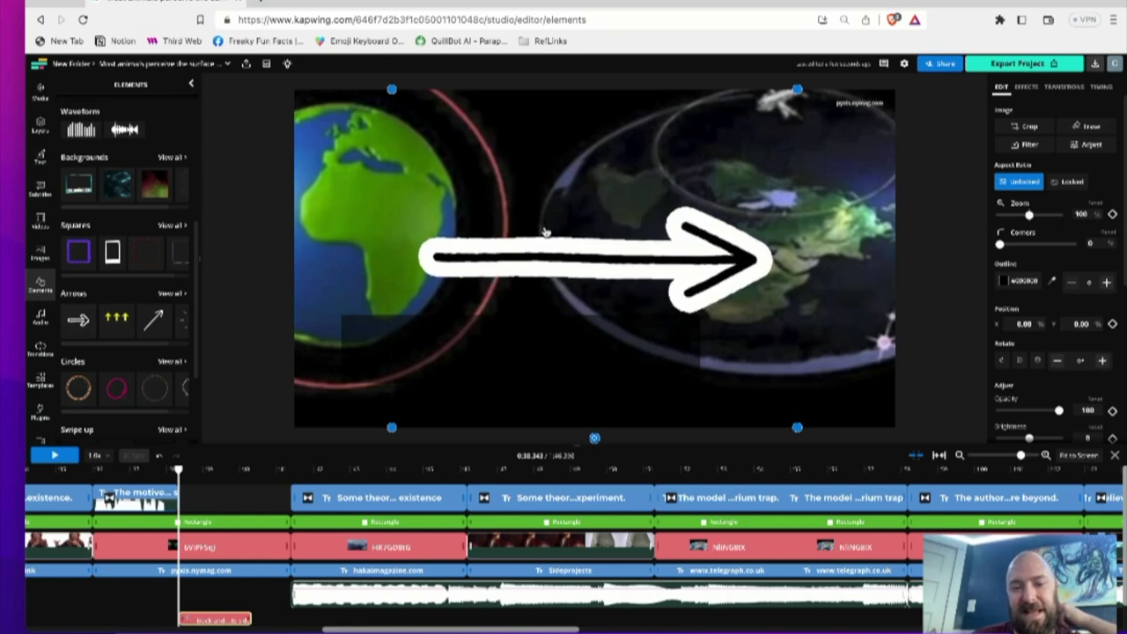
key(Delete)
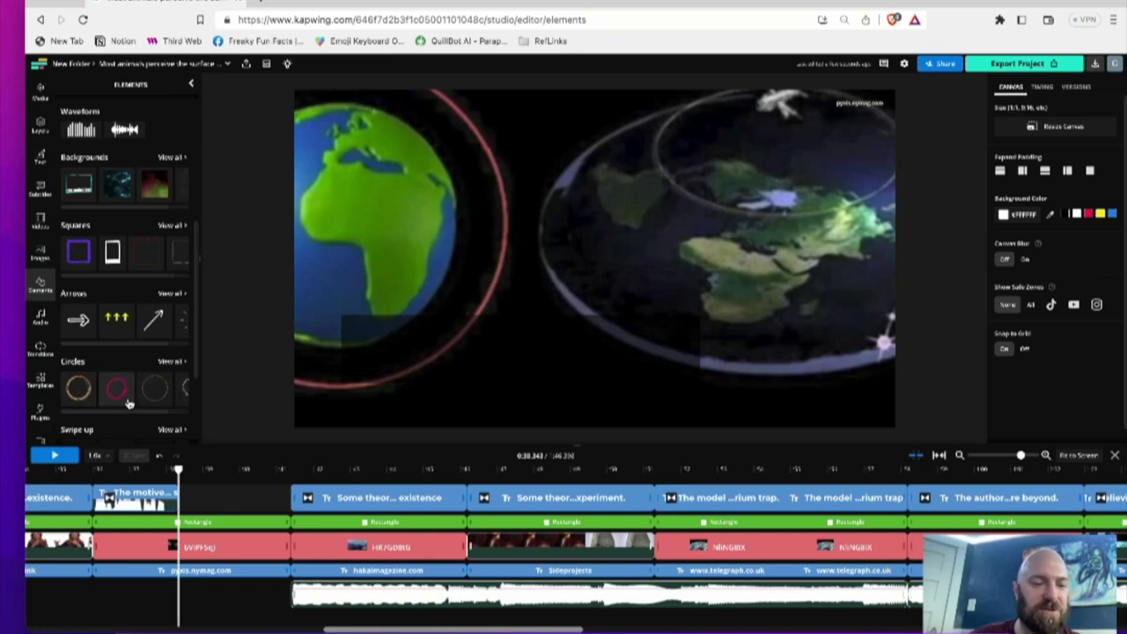
scroll(158, 403, down, 3)
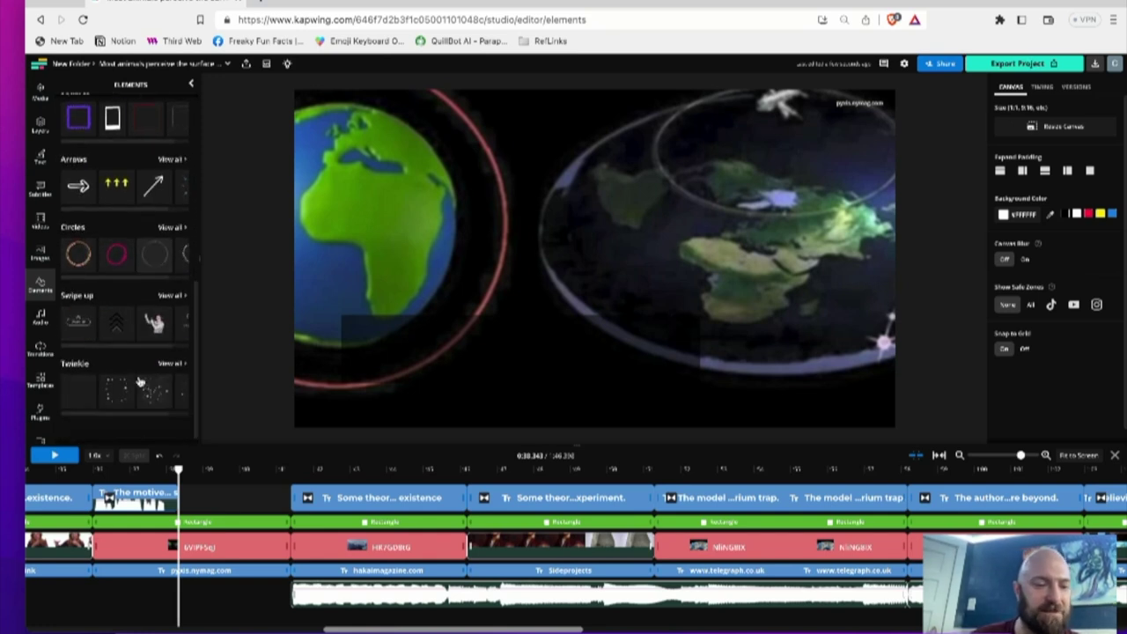
click(119, 251)
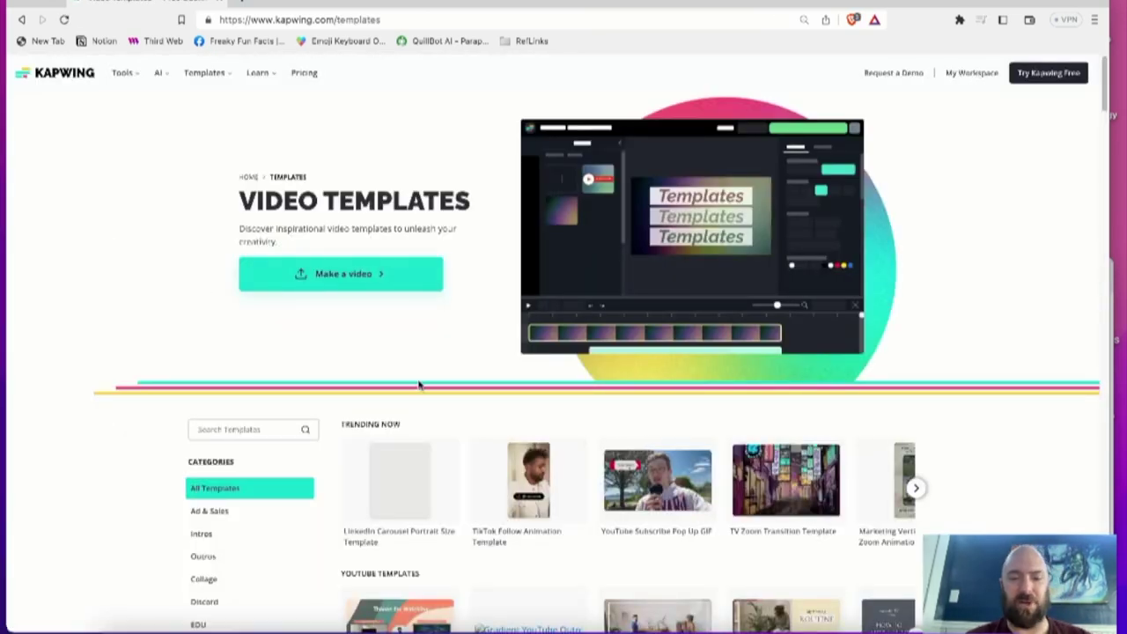
- Search templates for 'outro', view the Blue Background with Stars Outro Template, then go back twice
click(227, 429)
text(outro)
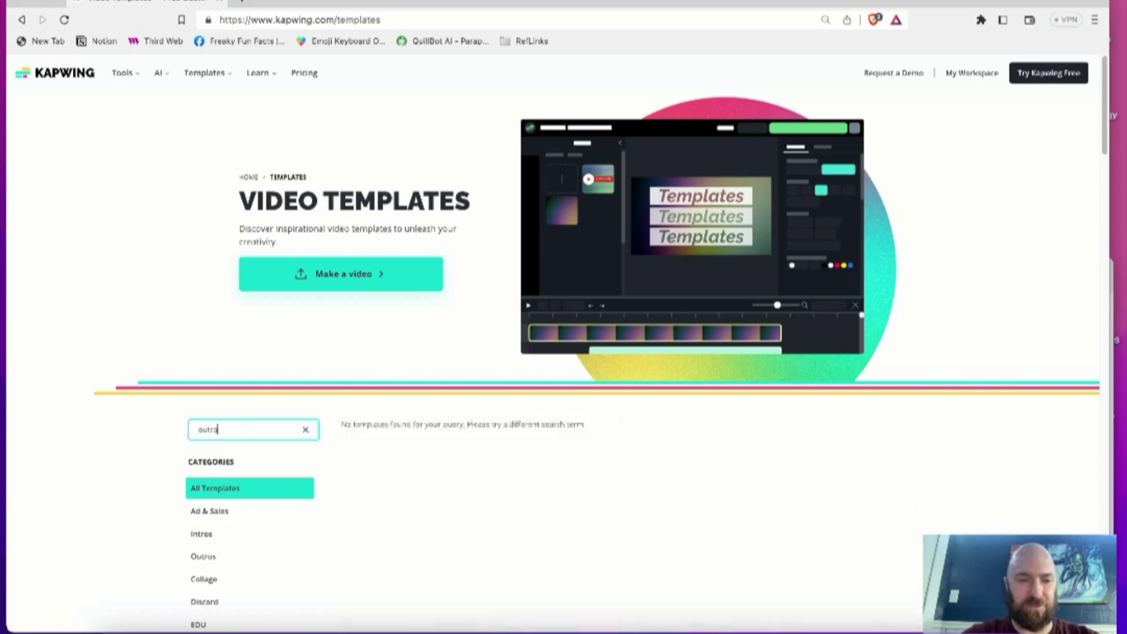
scroll(423, 402, down, 2)
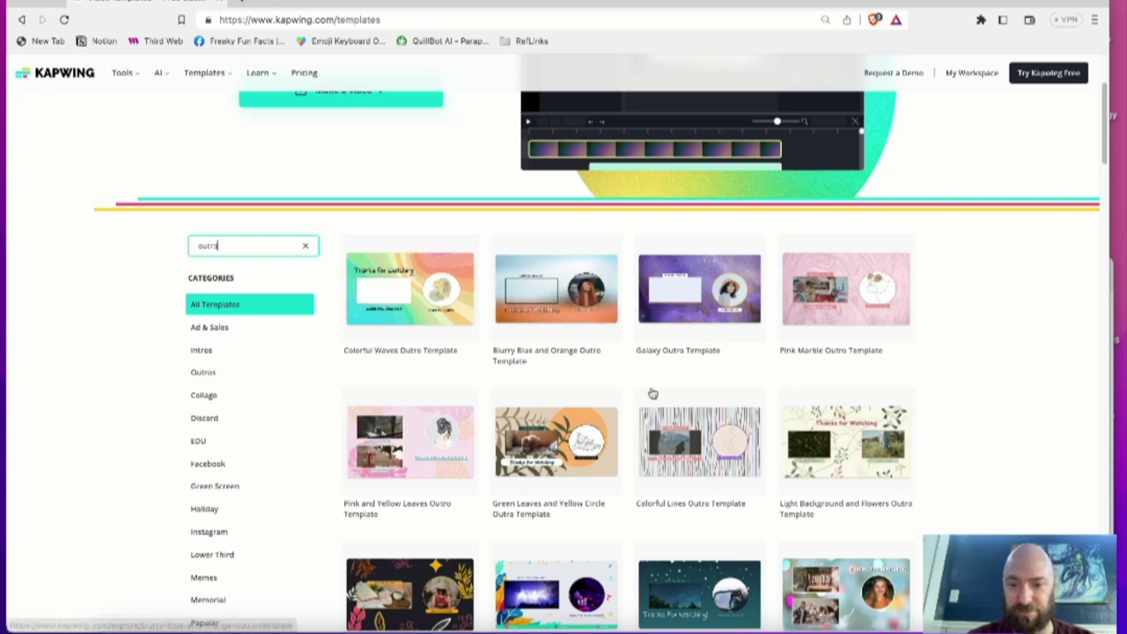
scroll(651, 394, down, 1)
scroll(652, 394, down, 4)
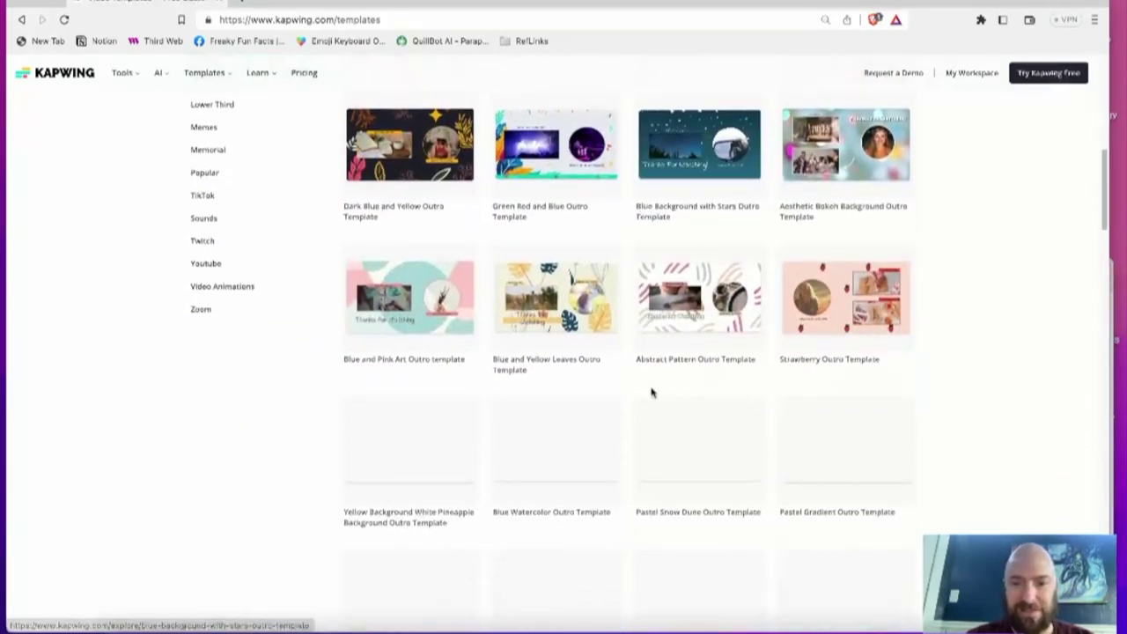
scroll(652, 394, up, 3)
scroll(652, 393, up, 4)
scroll(666, 390, down, 3)
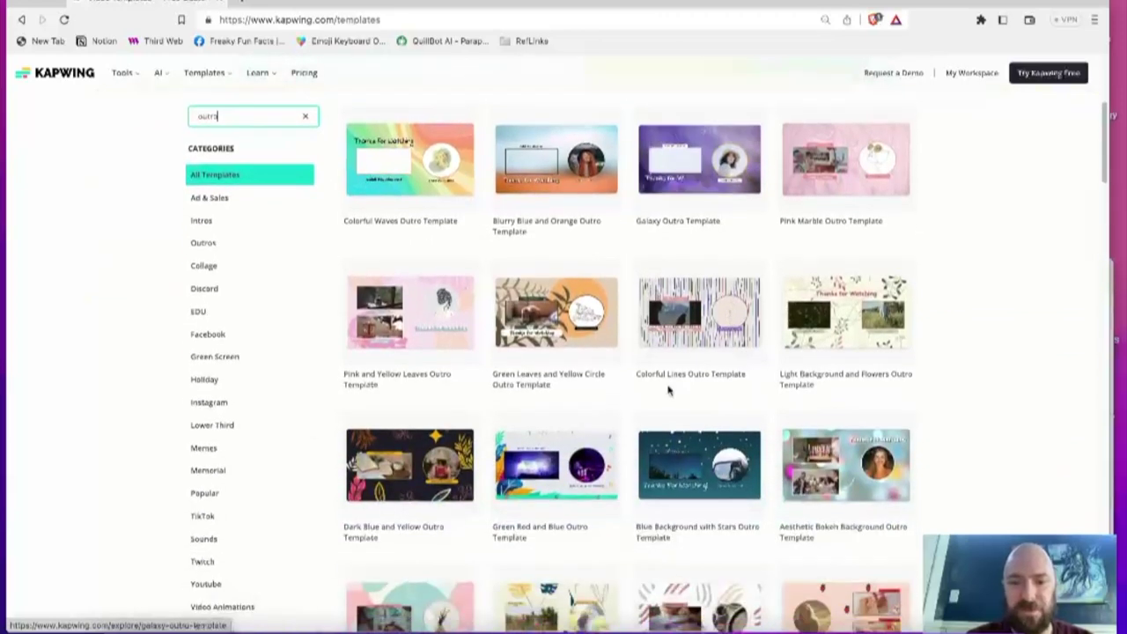
scroll(701, 407, down, 1)
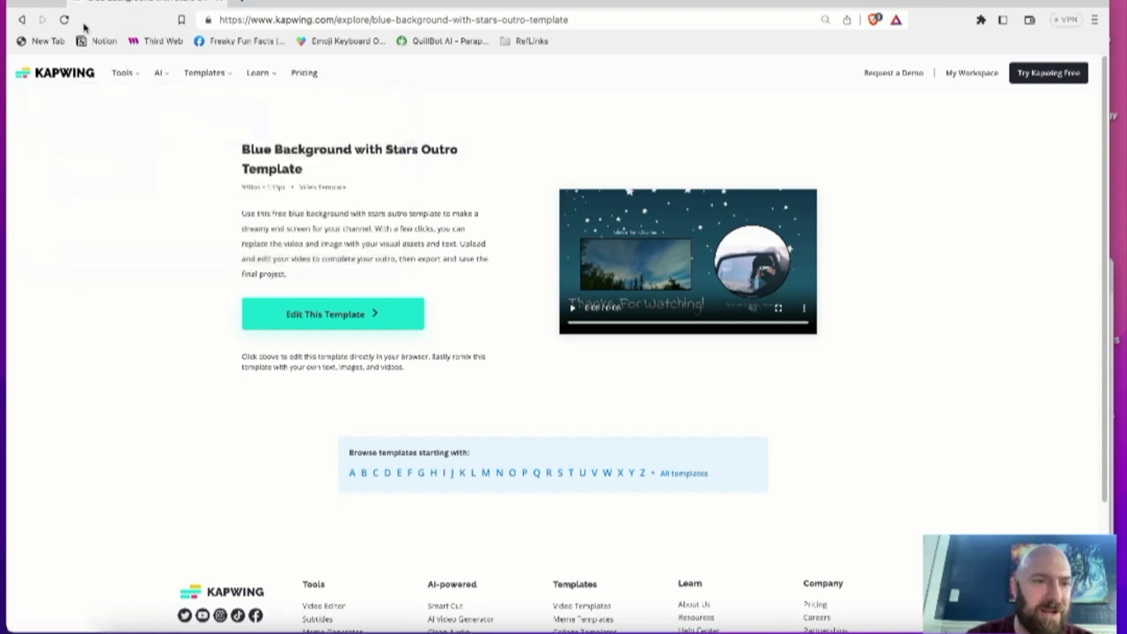
click(22, 19)
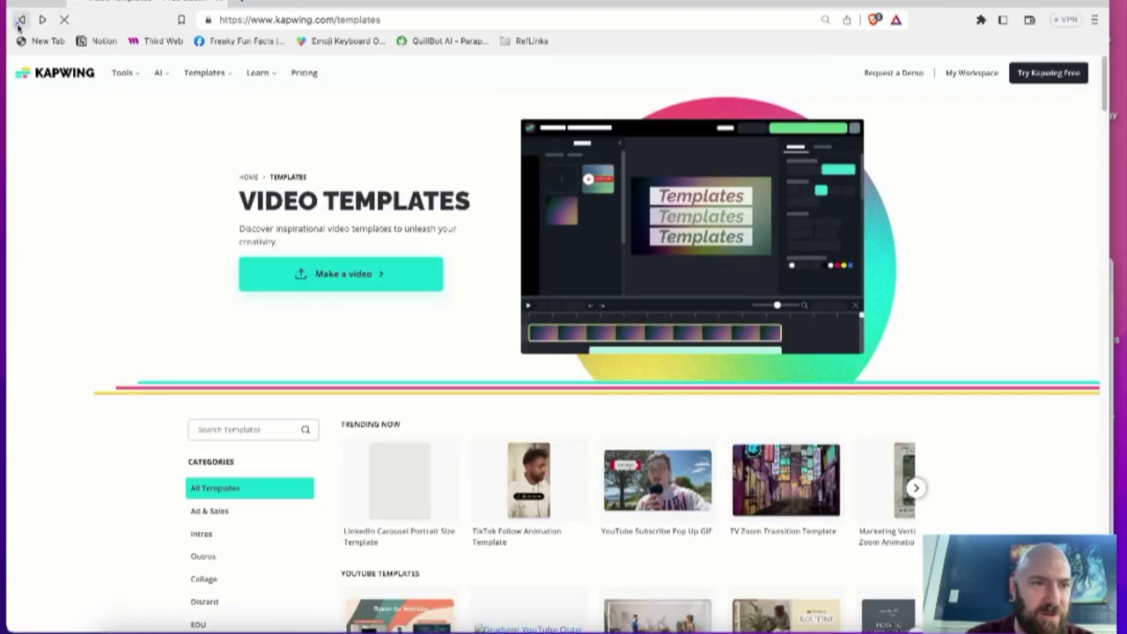
click(21, 20)
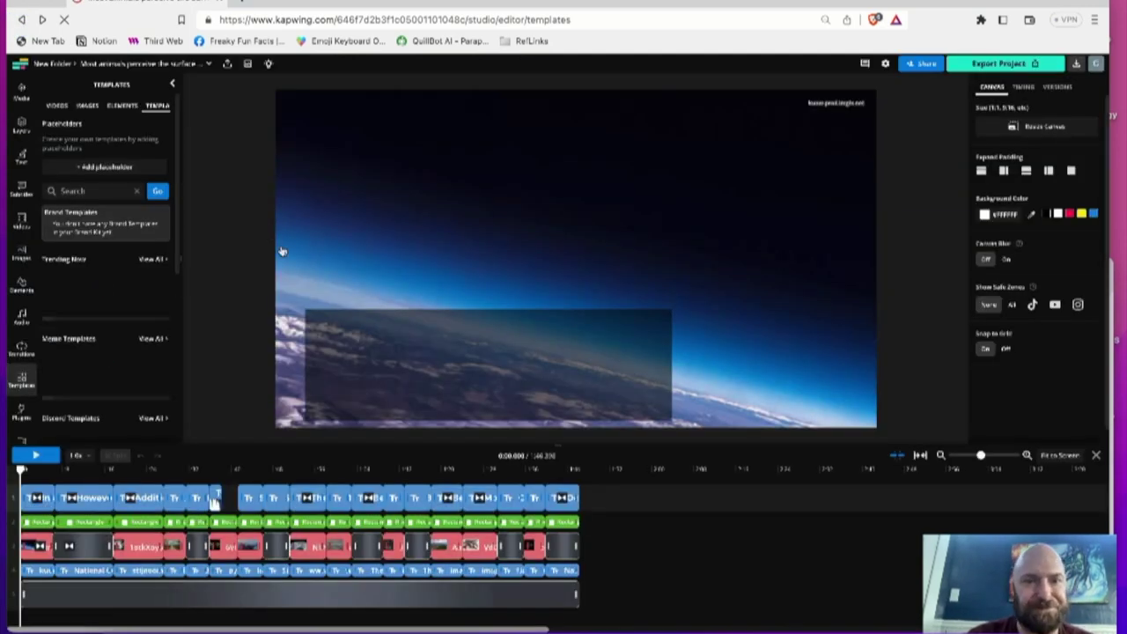
- Search the editor's templates for 'blue b'
click(88, 190)
text(blue background)
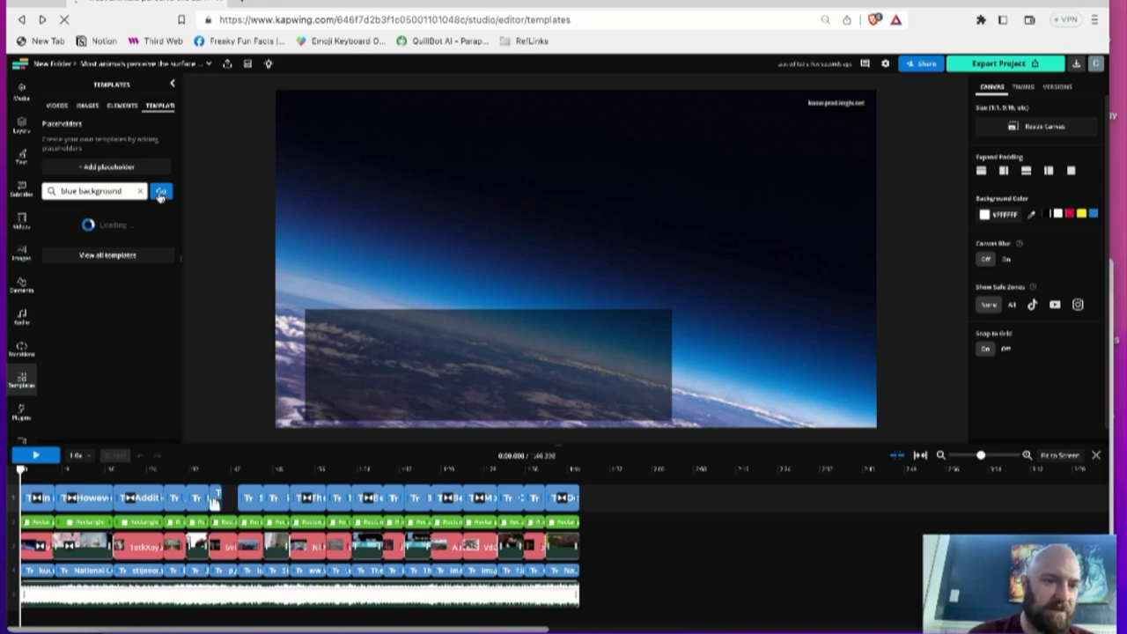
click(160, 193)
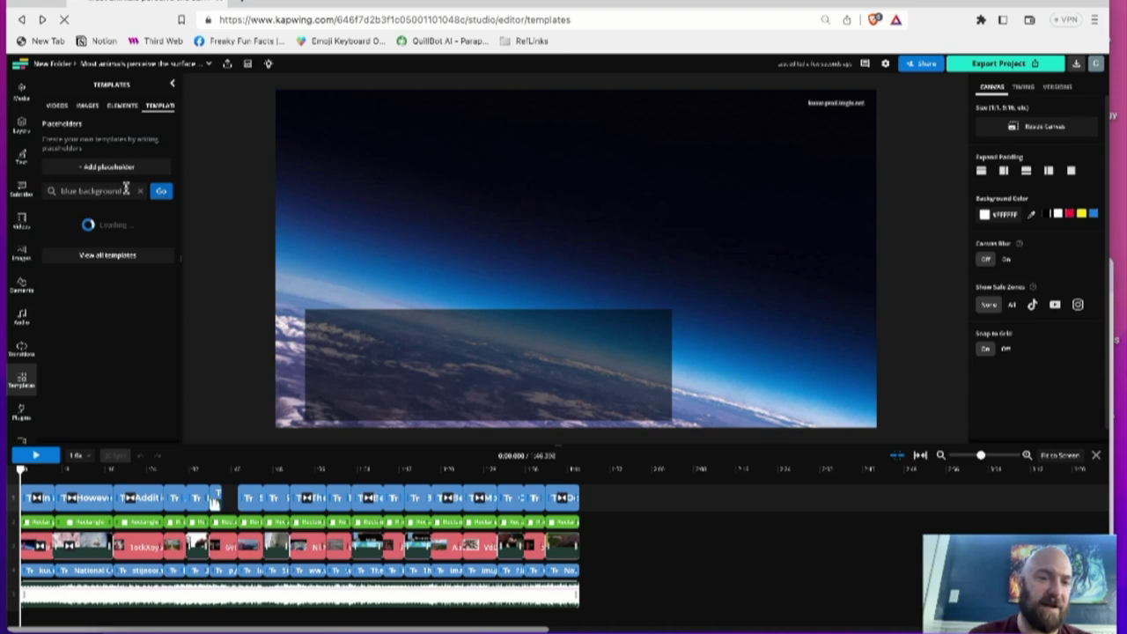
- Search the full template gallery for 'blue background' and open the Blue Background with Stars Outro Template
click(122, 255)
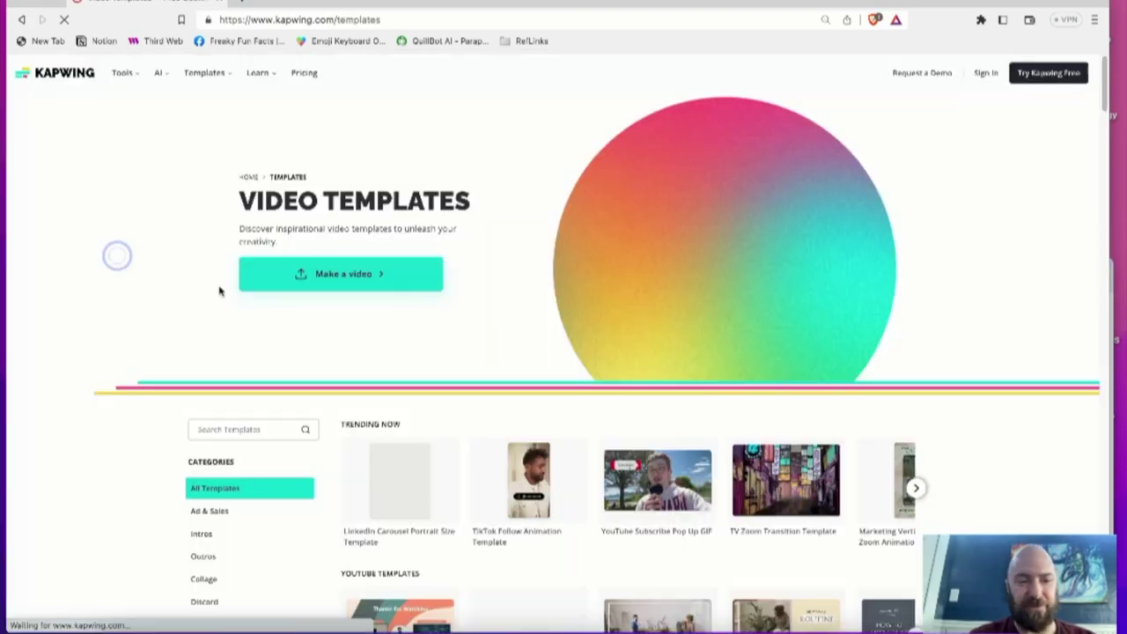
click(236, 429)
text(bl)
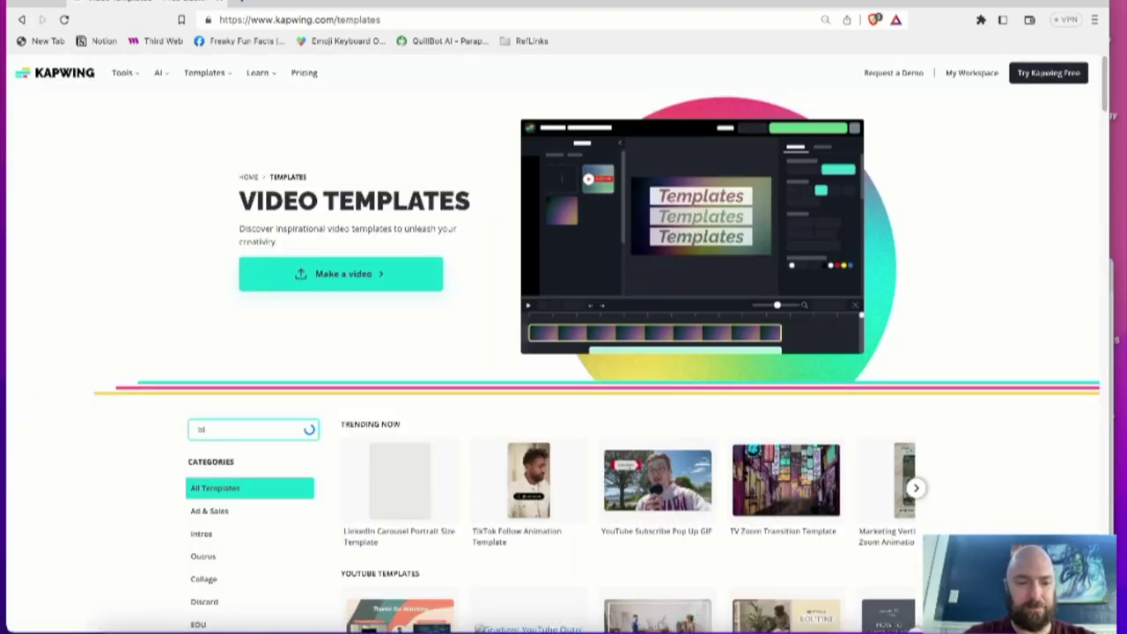
text(ue backgrou)
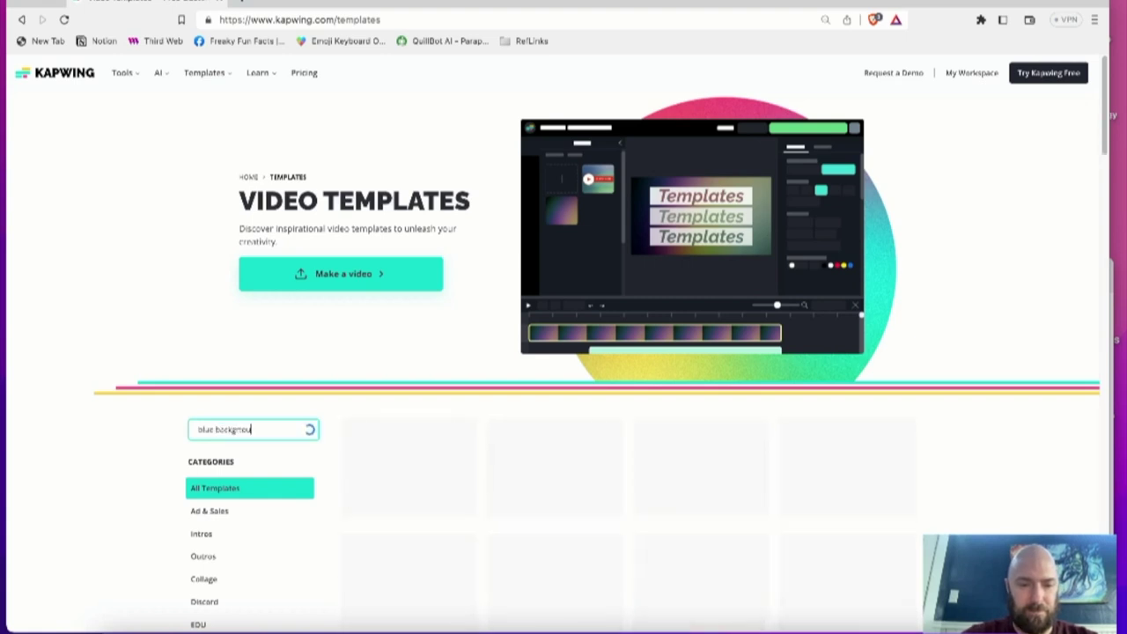
text(nd)
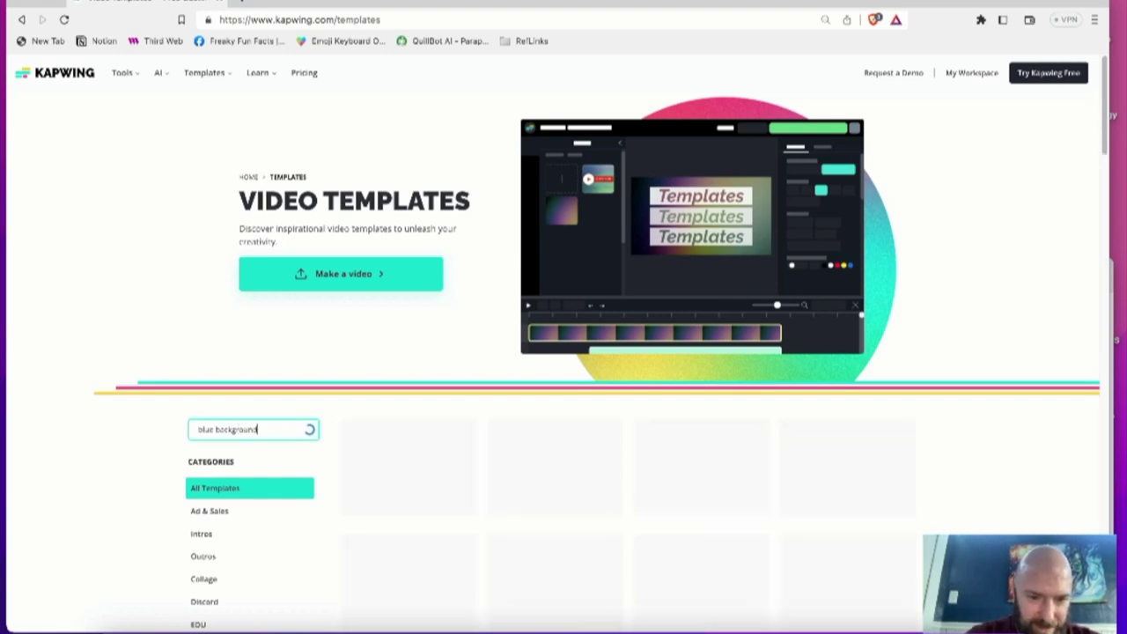
scroll(382, 467, down, 5)
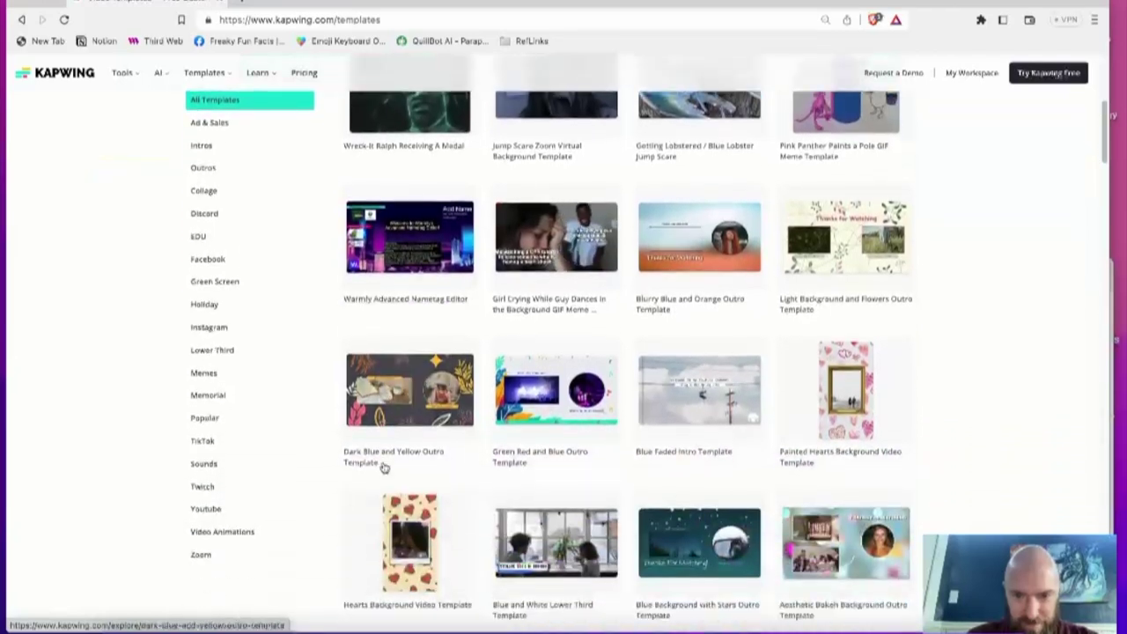
scroll(383, 467, down, 3)
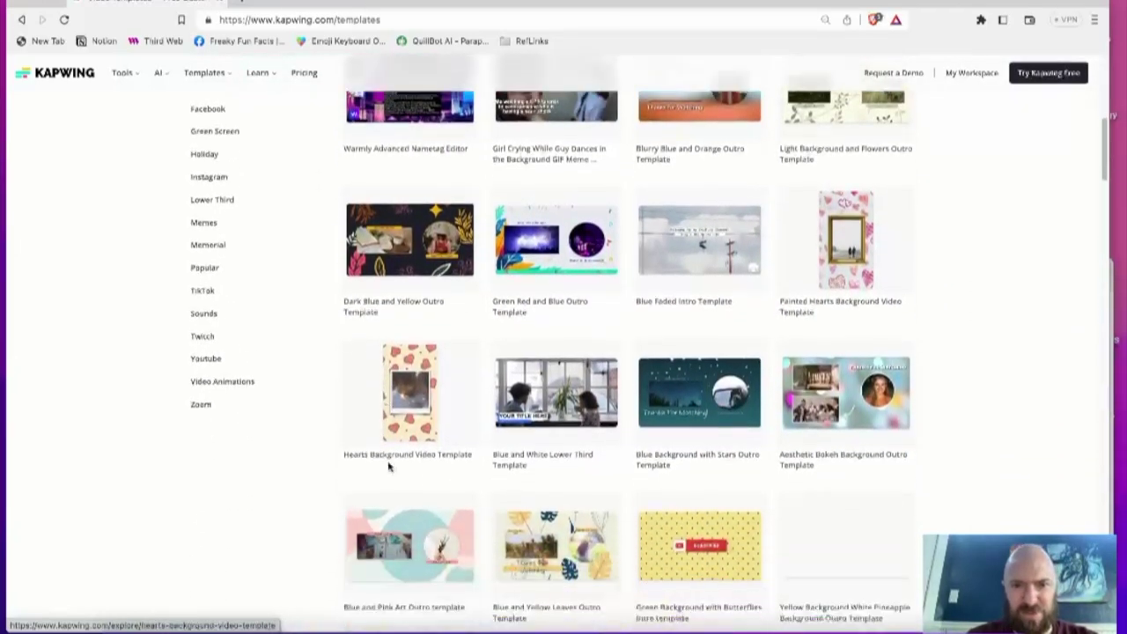
click(709, 361)
- Edit the stars outro template, marquee-select all its timeline layers, then return to New Folder
click(308, 322)
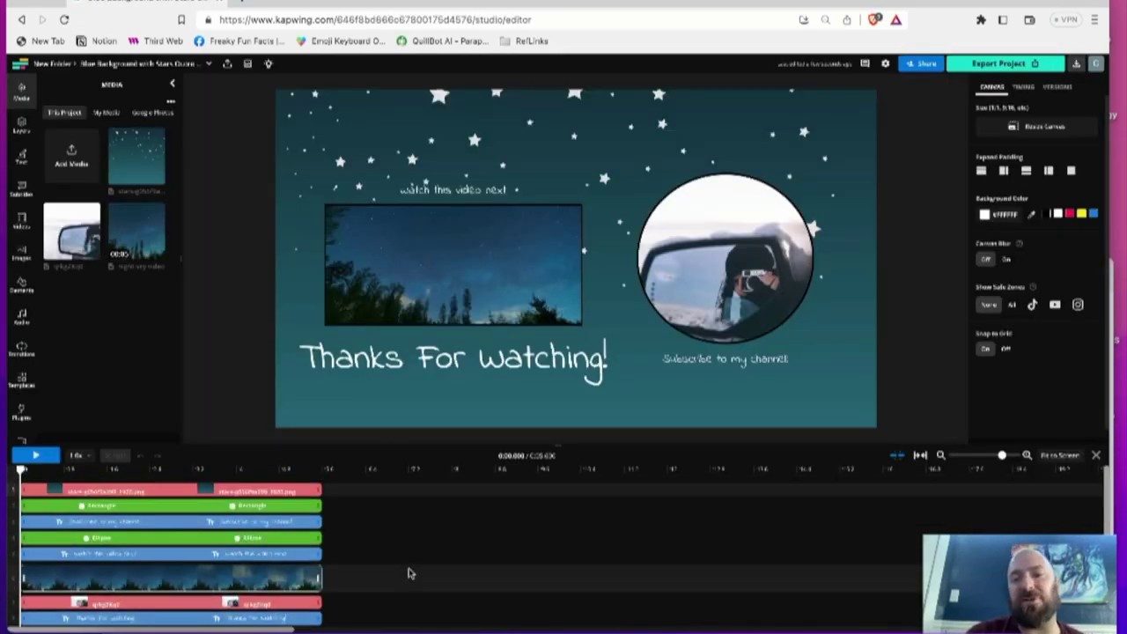
scroll(408, 573, down, 3)
drag(378, 594, 46, 387)
scroll(359, 560, down, 3)
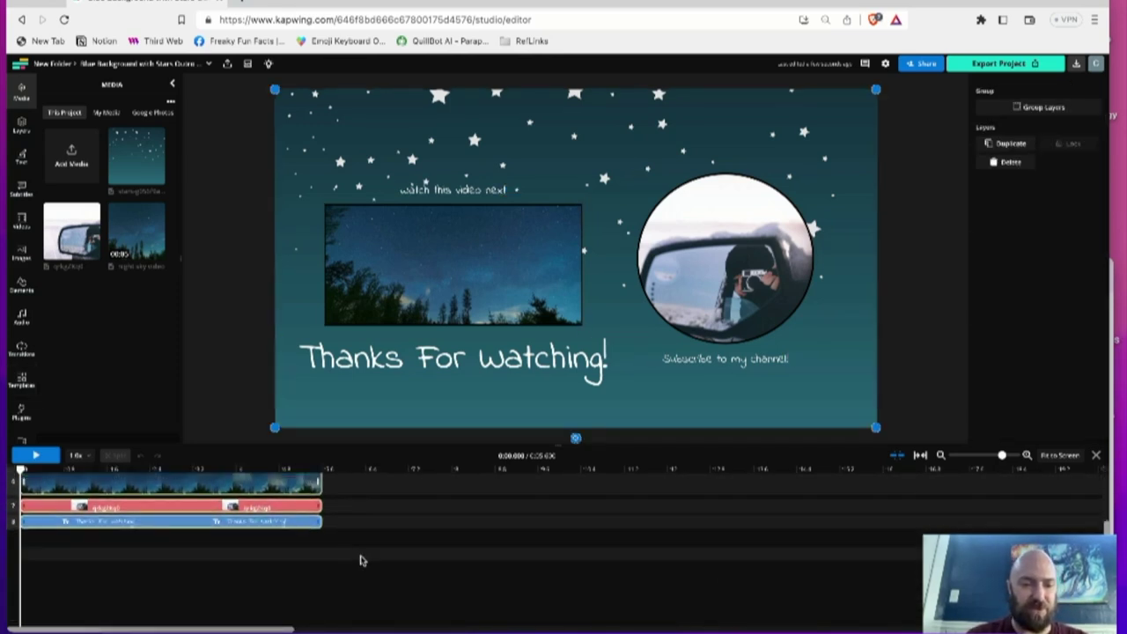
scroll(359, 560, up, 4)
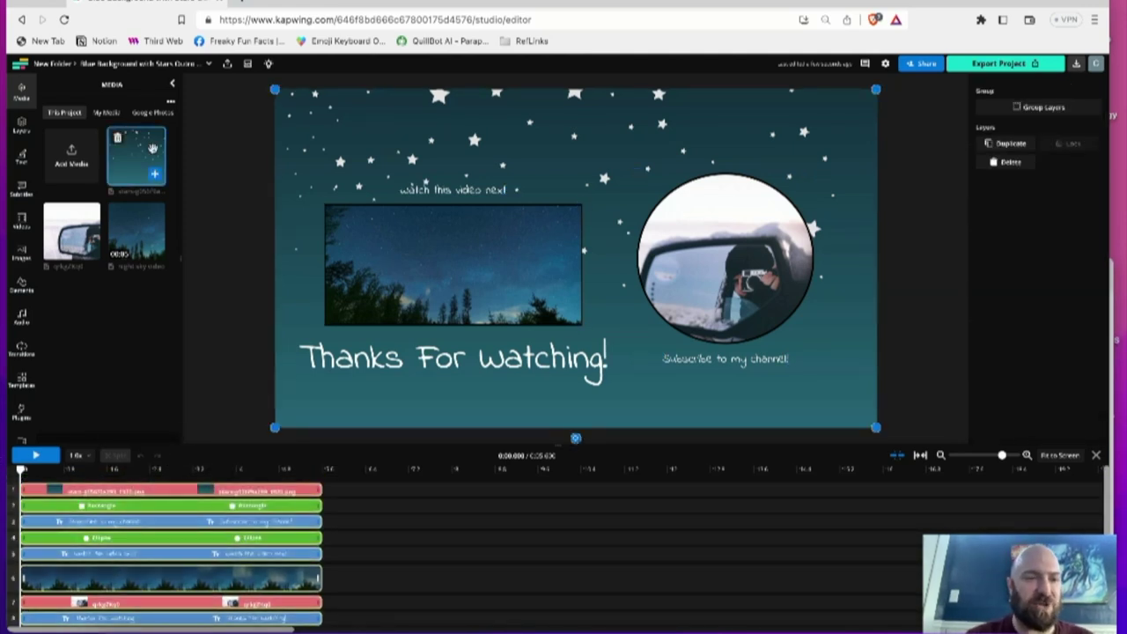
click(54, 67)
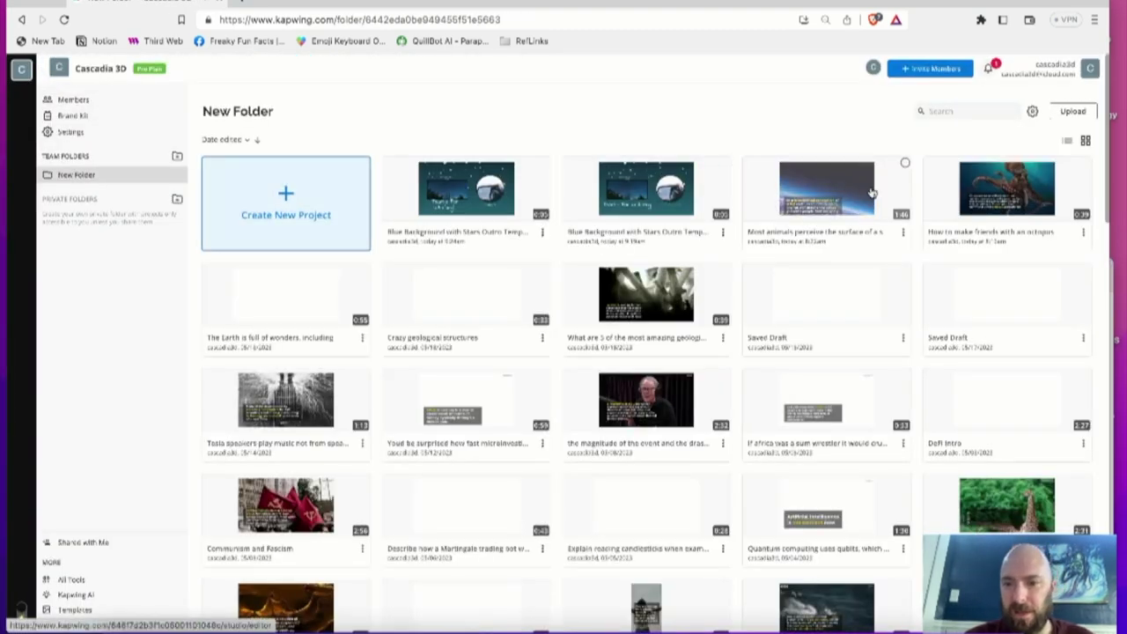
- In the captioned octopus project, paste the outro template at the end of the timeline
click(848, 186)
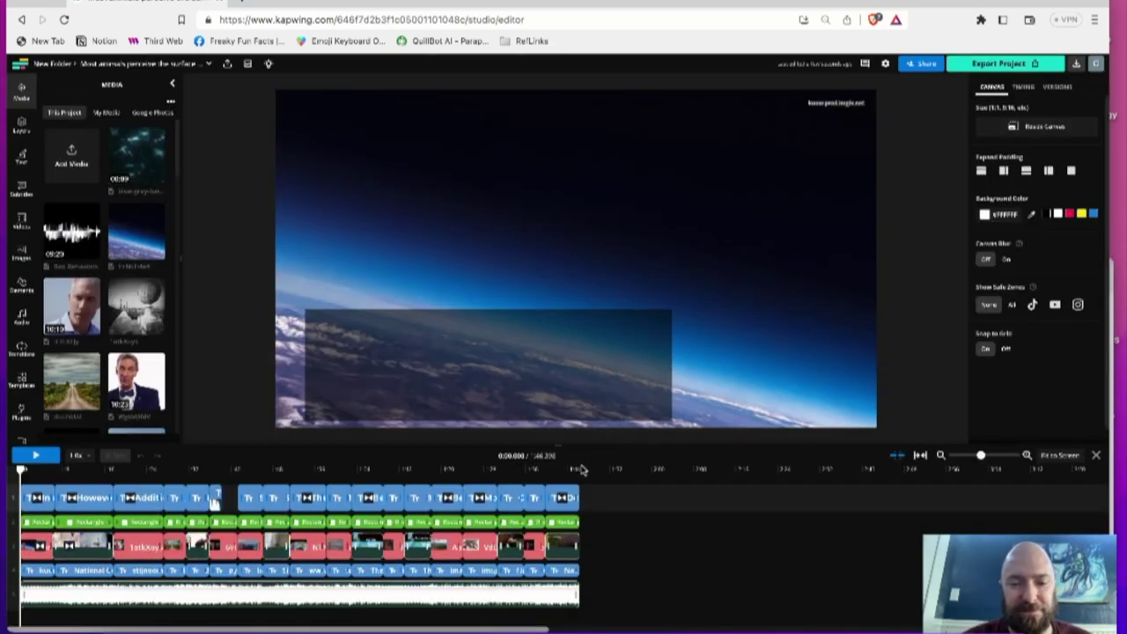
click(581, 469)
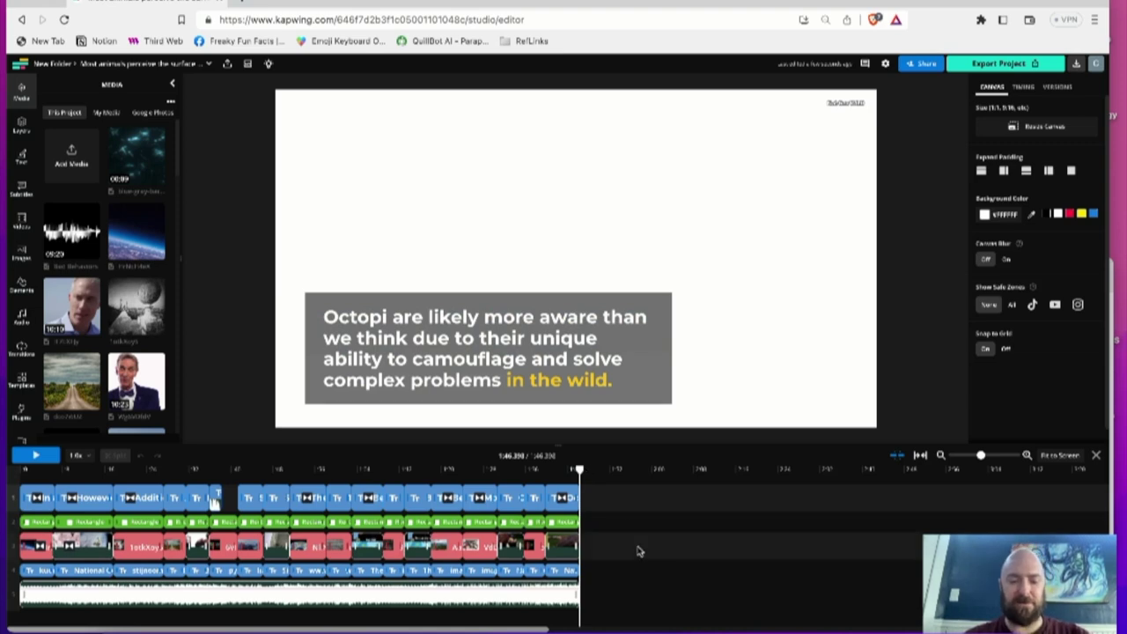
key(ctrl+v)
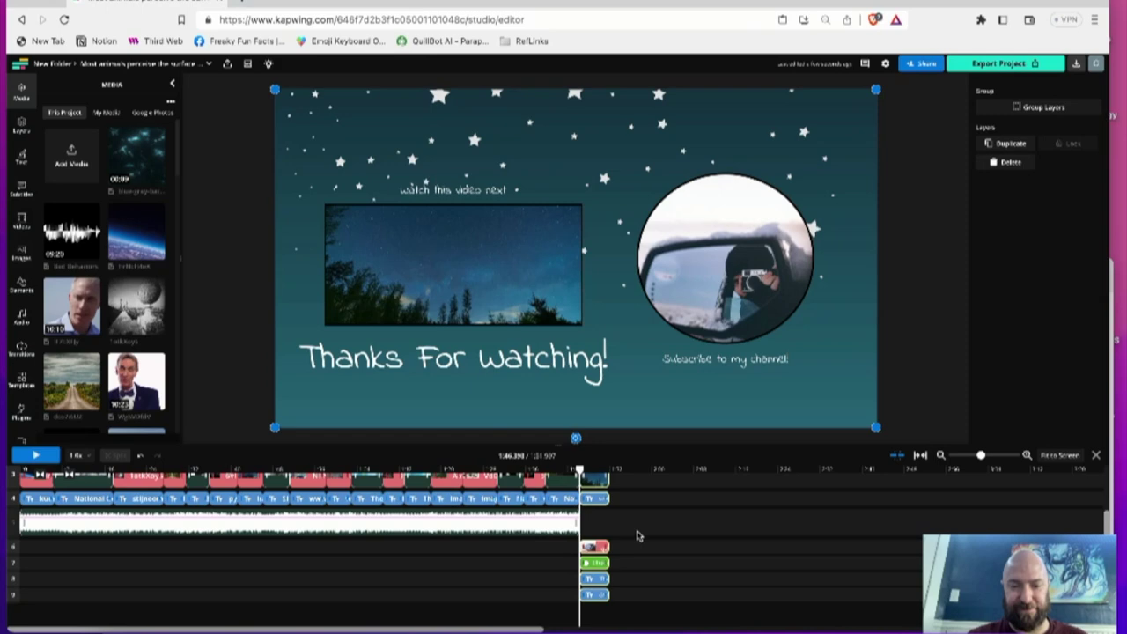
- Play the last few seconds into the outro and park the playhead on the end card
click(568, 472)
key(space)
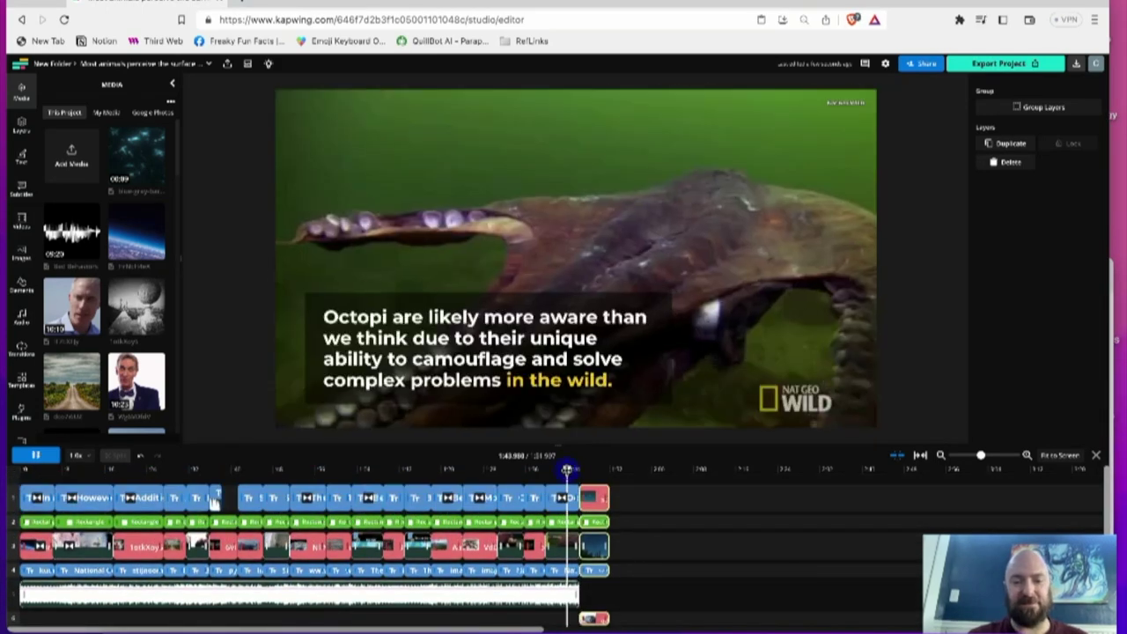
key(space)
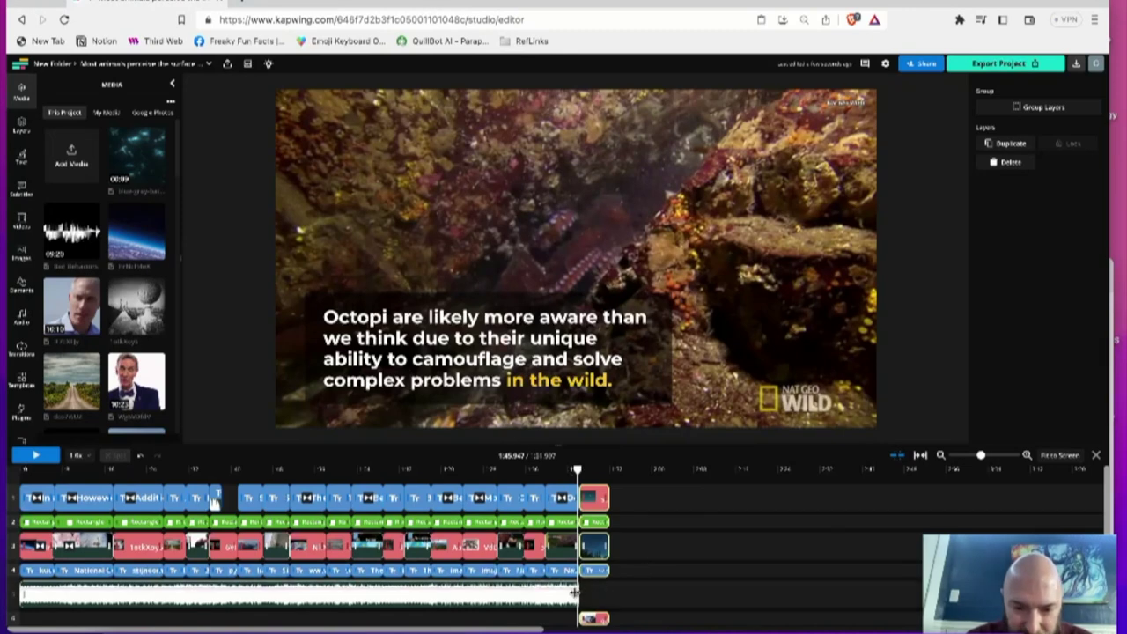
drag(577, 594, 645, 596)
scroll(631, 528, down, 3)
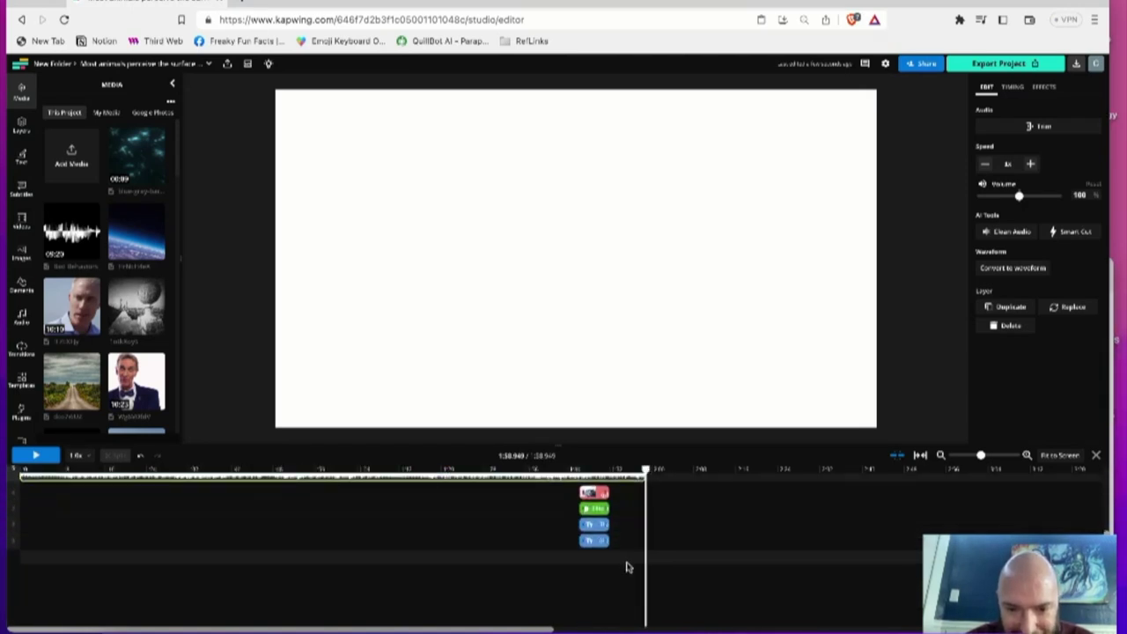
- Select the outro clips on every track and stretch them to the end of the audio
click(627, 564)
drag(626, 563, 574, 486)
drag(606, 539, 644, 538)
scroll(639, 563, up, 4)
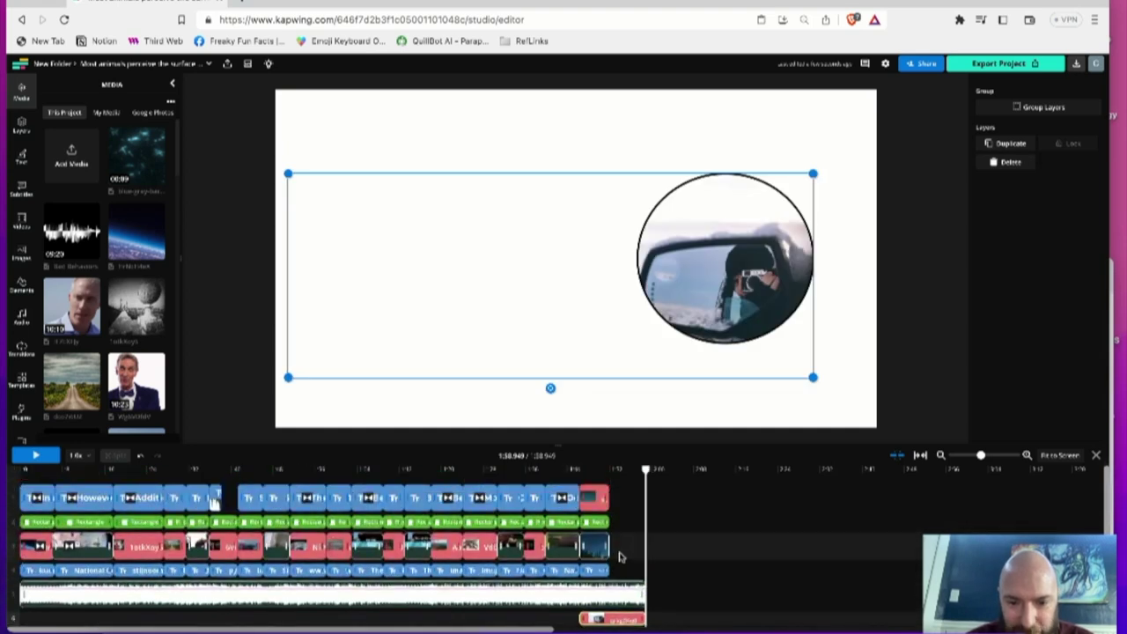
click(606, 563)
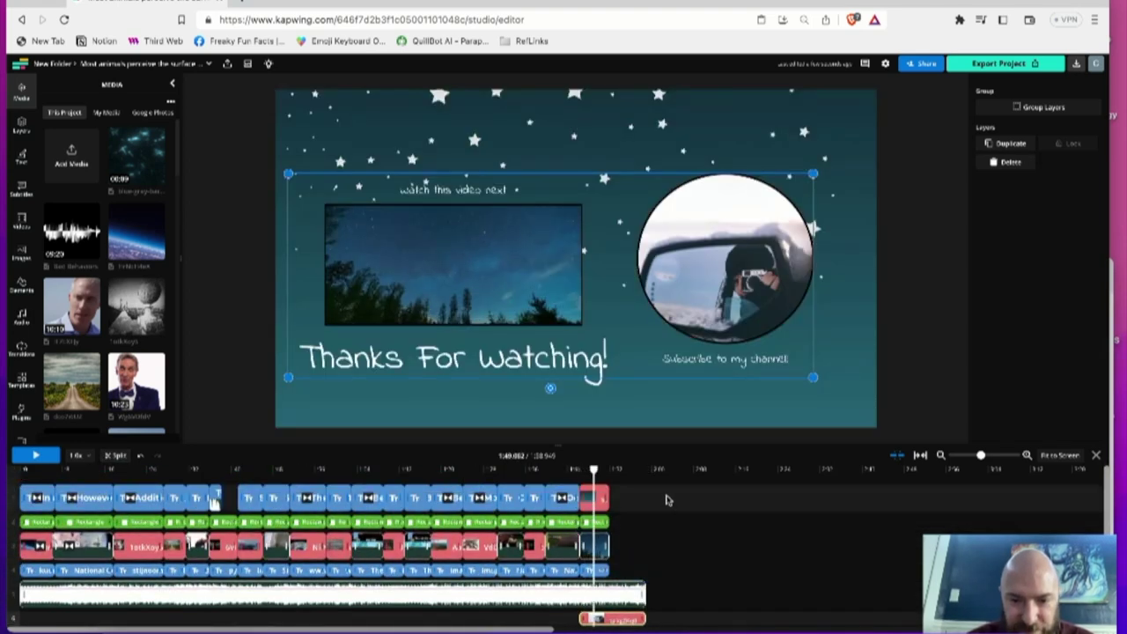
drag(661, 495, 599, 578)
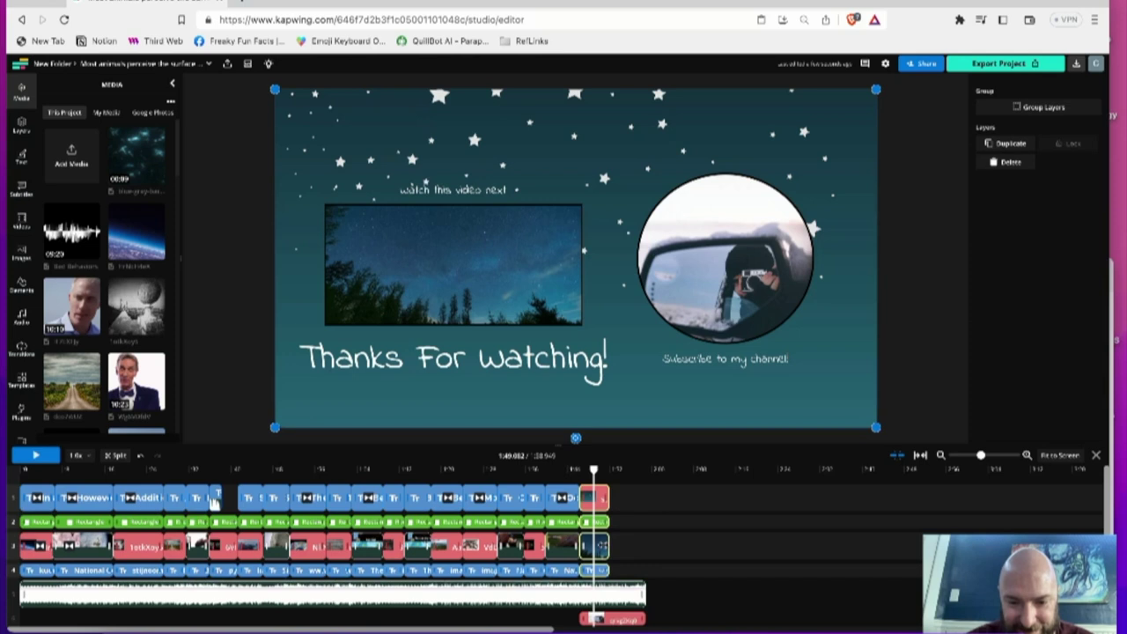
click(608, 519)
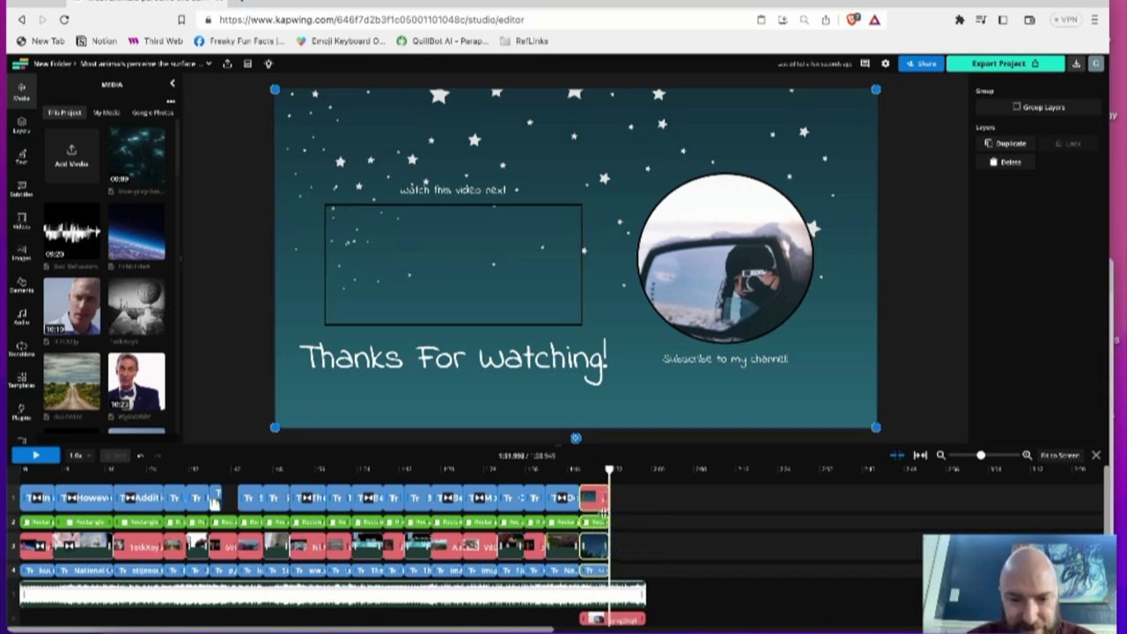
drag(608, 522, 646, 521)
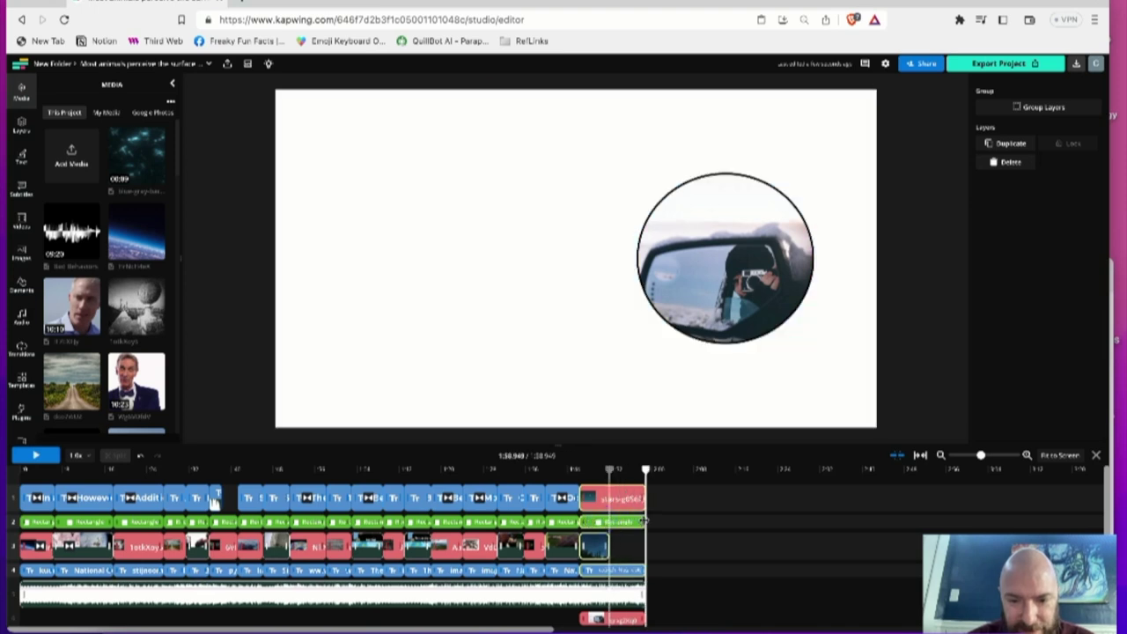
- Stretch the last track 3 clip to the audio's end, then trim it back to end earlier
click(607, 550)
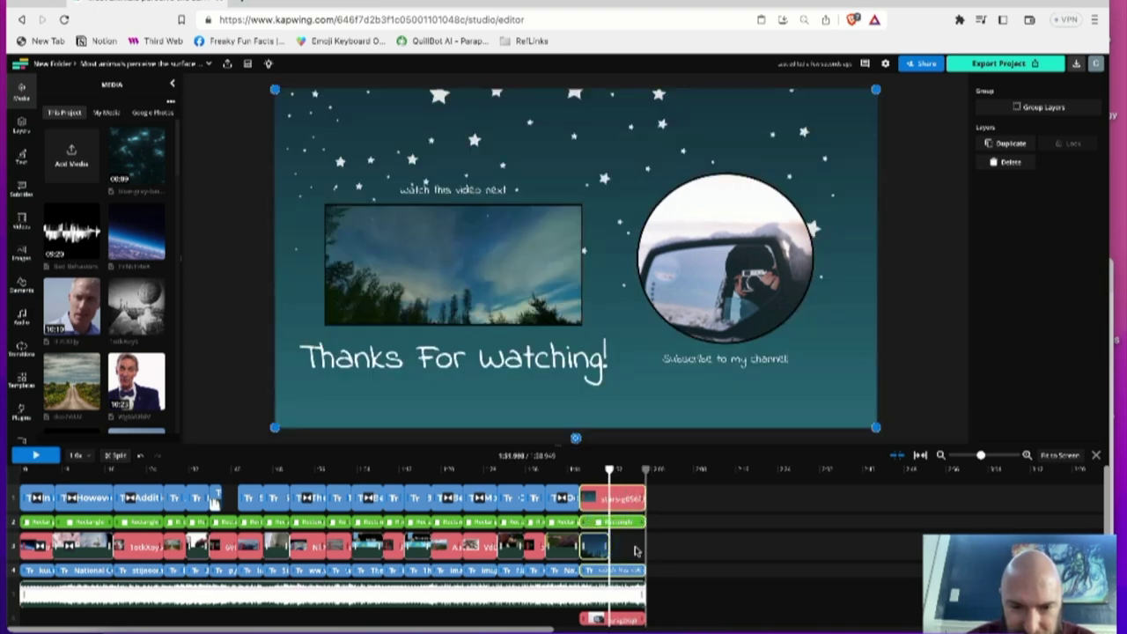
click(643, 550)
click(601, 546)
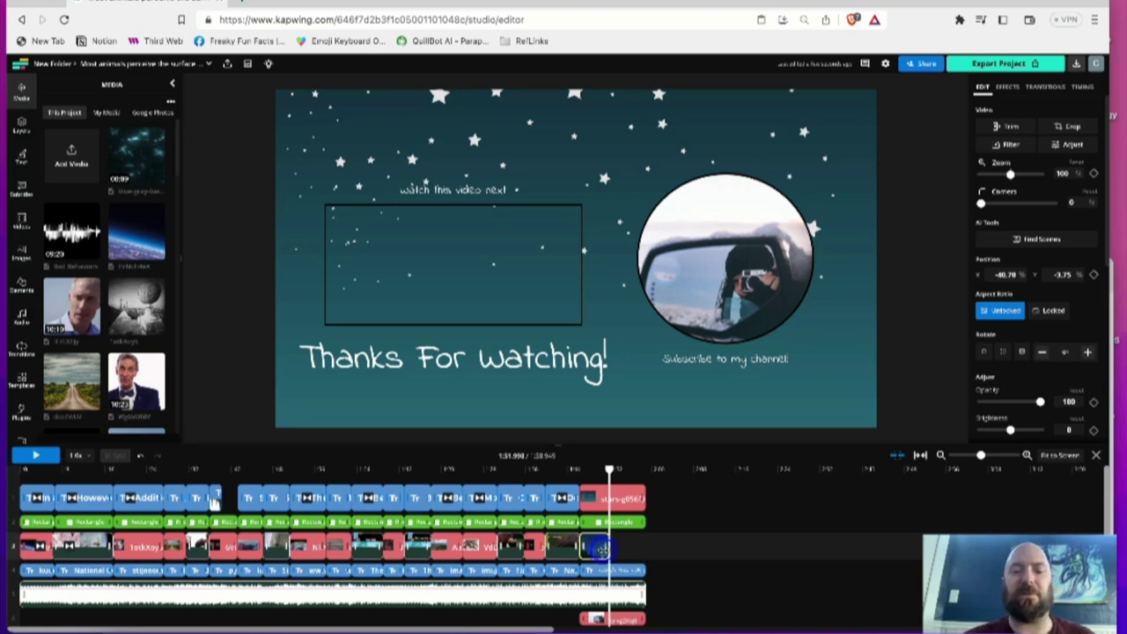
click(604, 552)
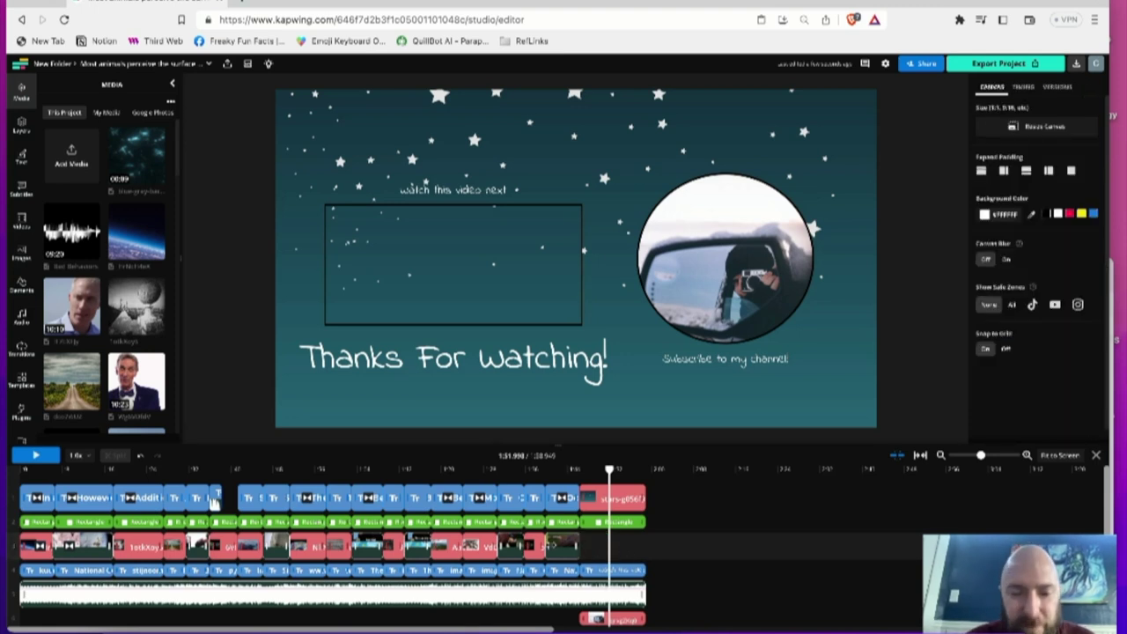
click(568, 550)
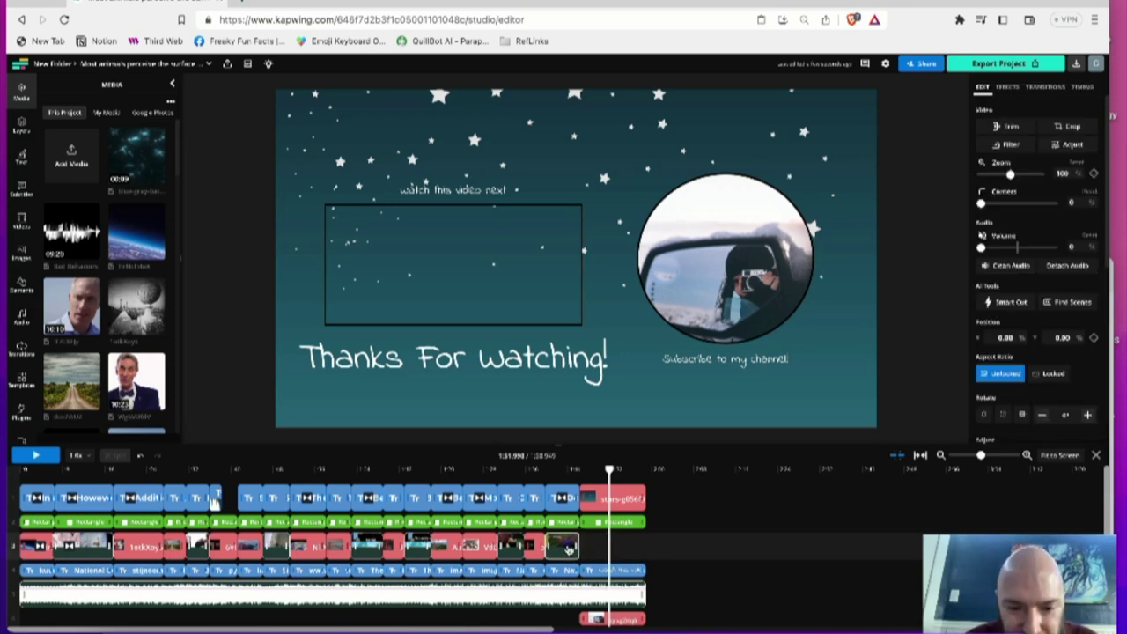
drag(579, 545, 645, 546)
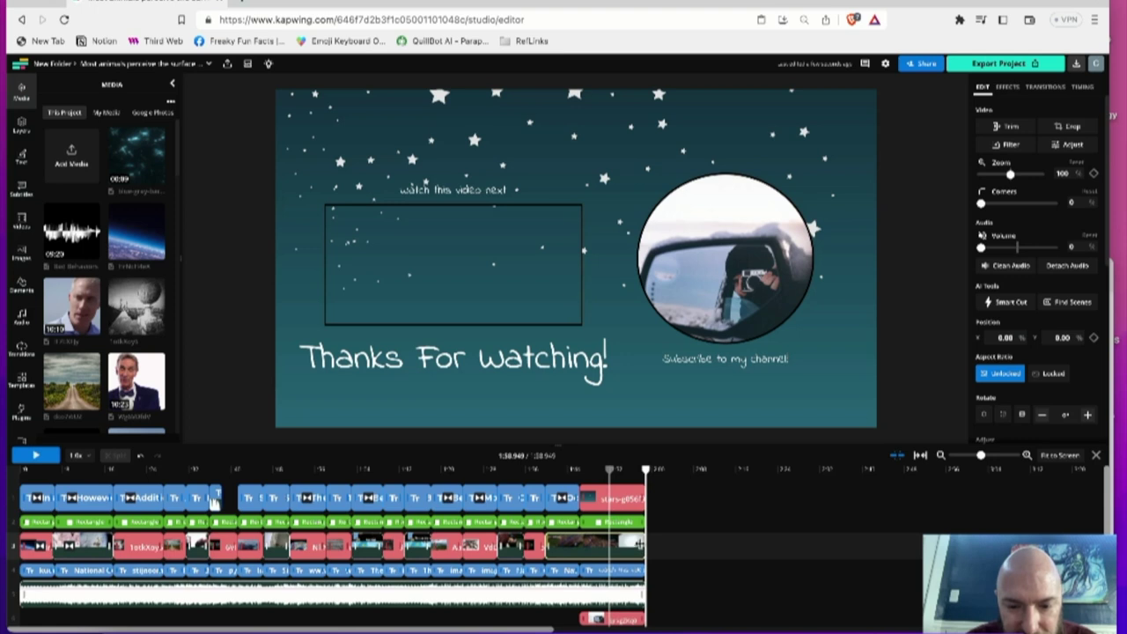
click(589, 468)
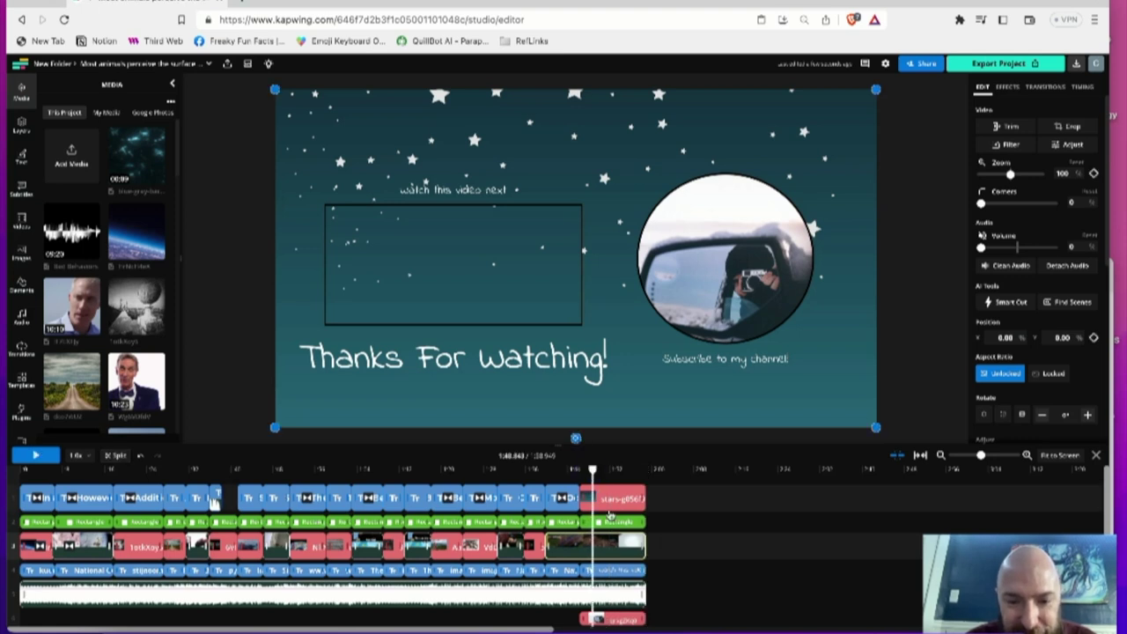
drag(627, 550, 578, 547)
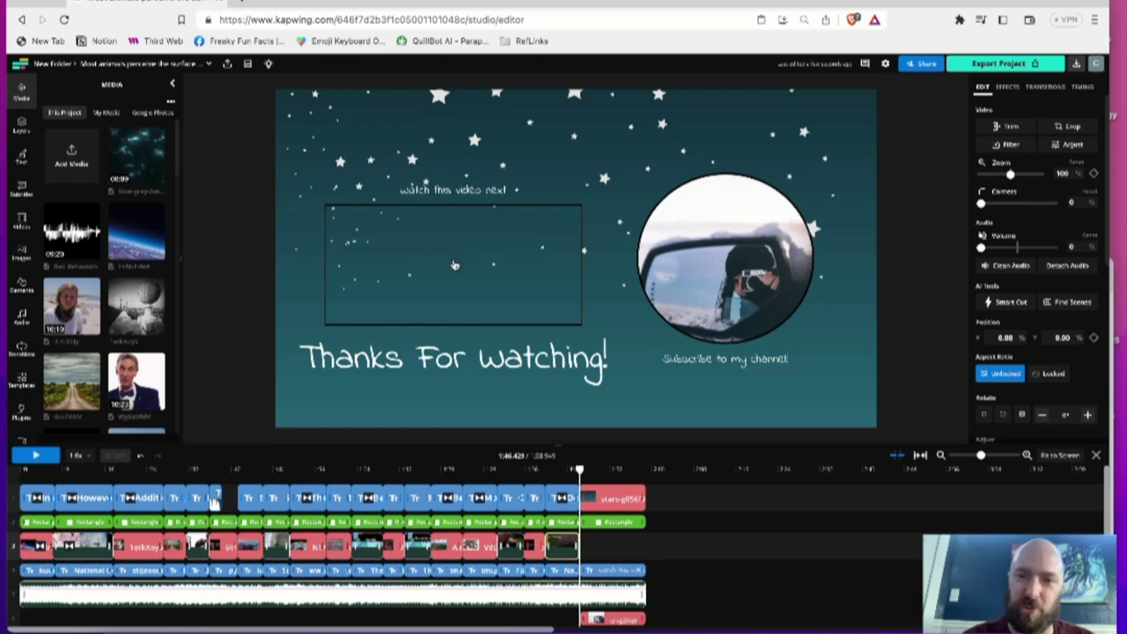
click(668, 141)
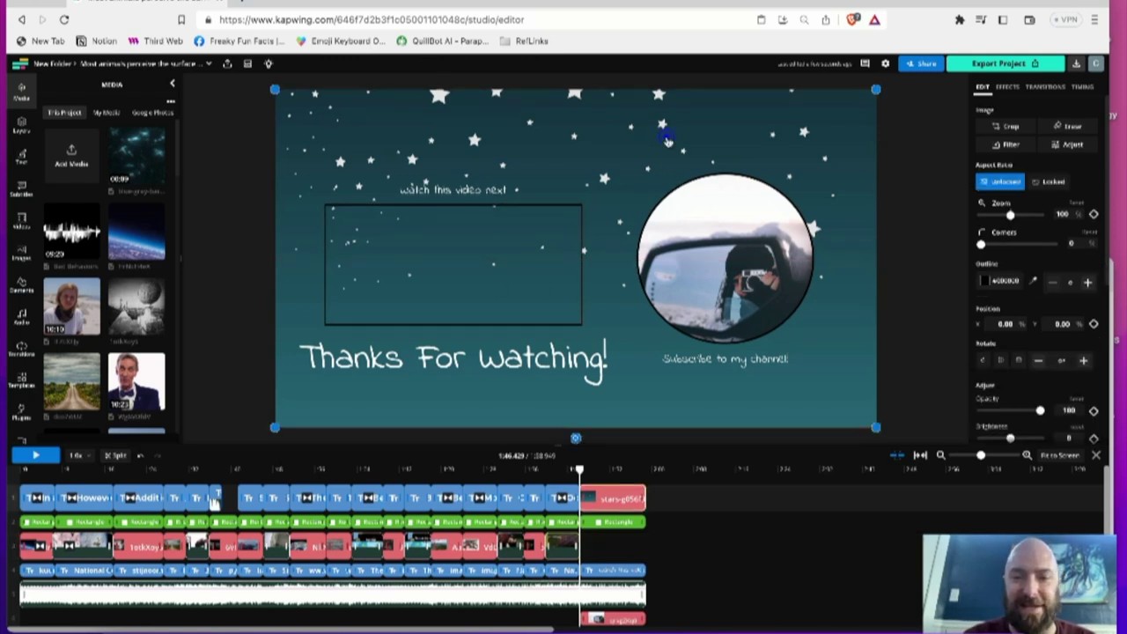
- Delete the starry background layer, undo the deletion, and go back to the Templates panel
key(BackSpace)
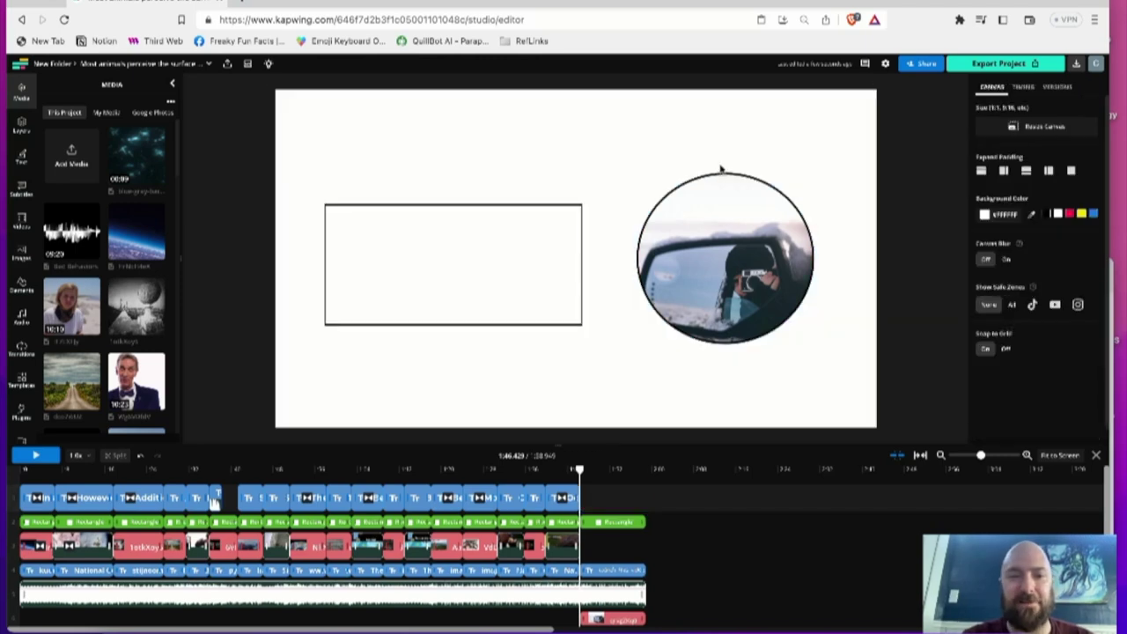
key(ctrl+z)
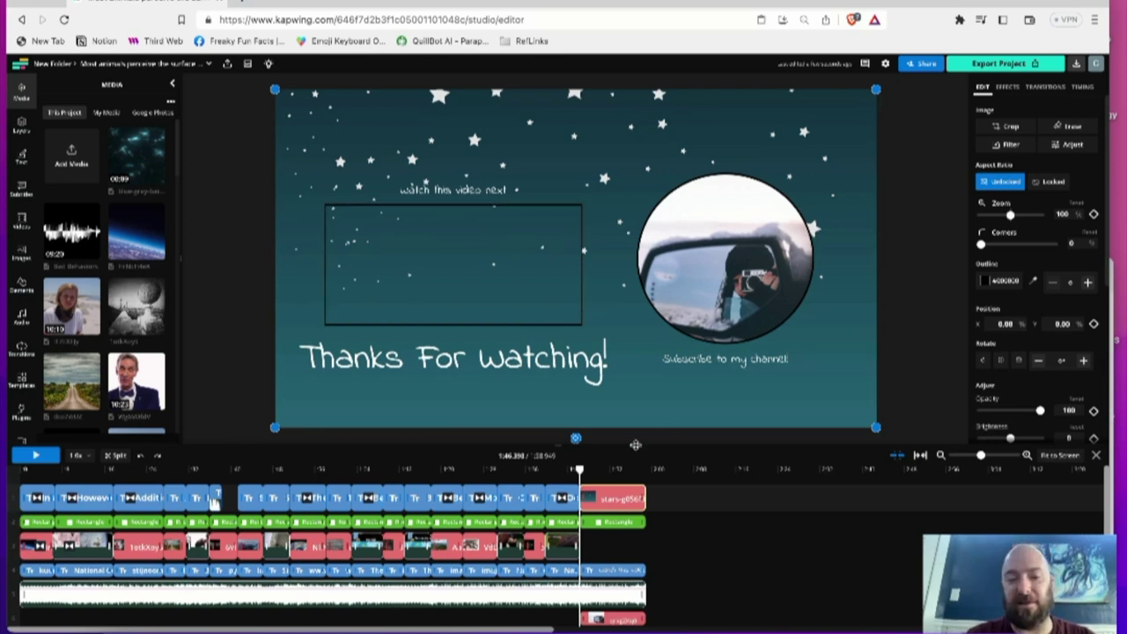
click(607, 469)
click(22, 19)
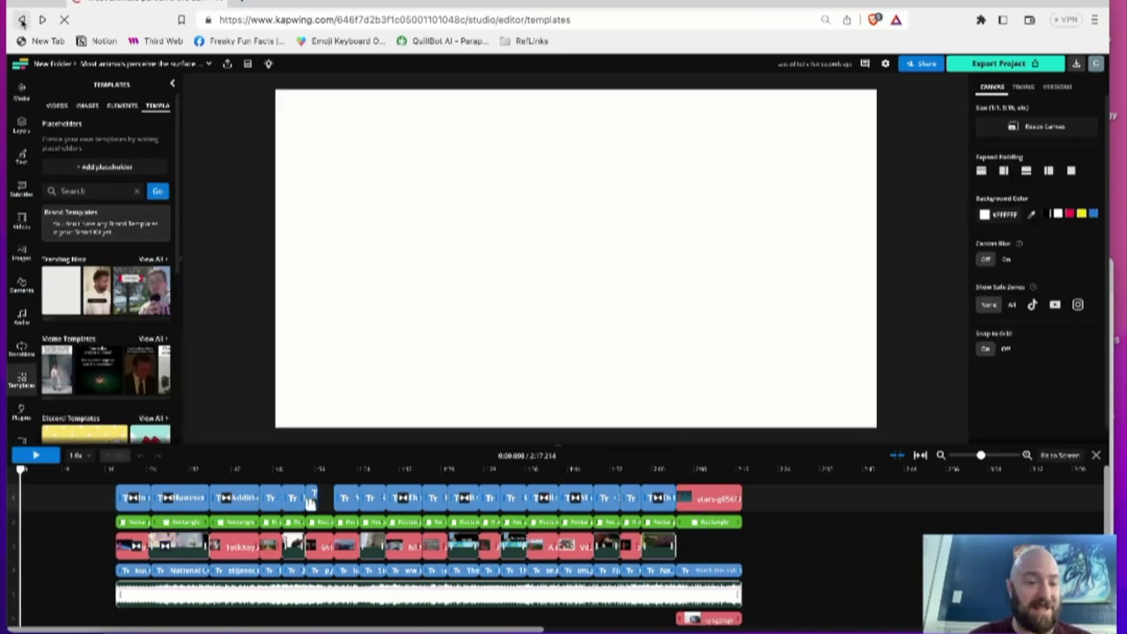